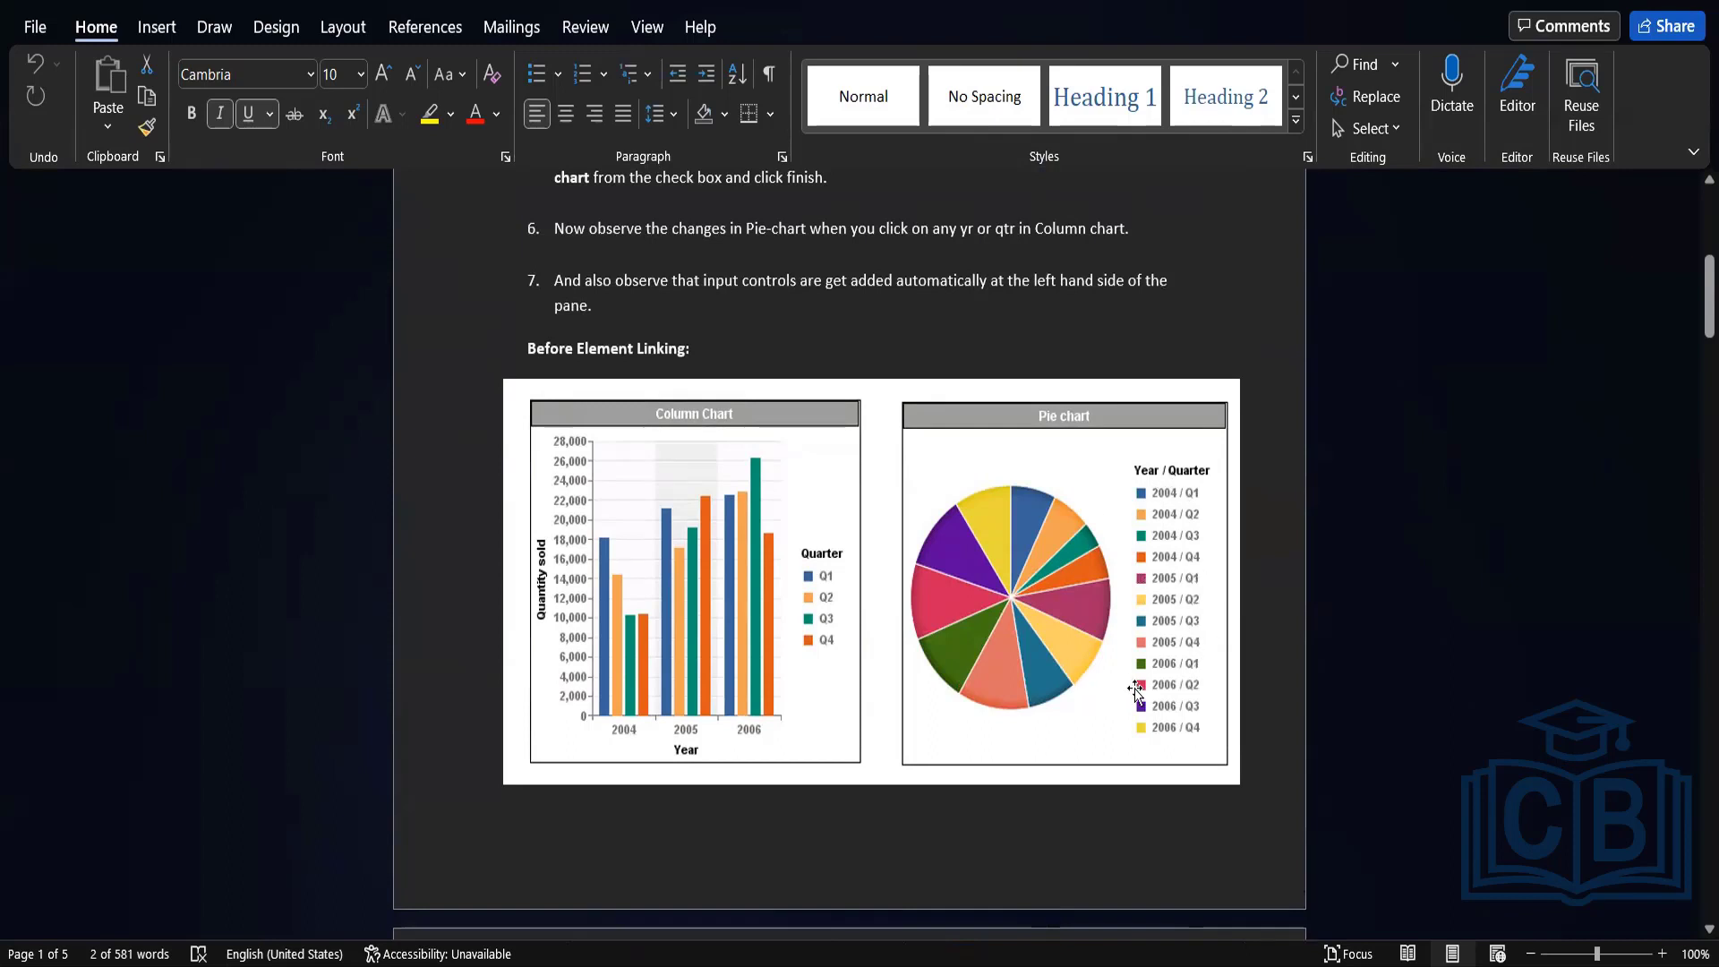
Review the charts before and after element linking in the activity document
scroll(1135, 692, down, 3)
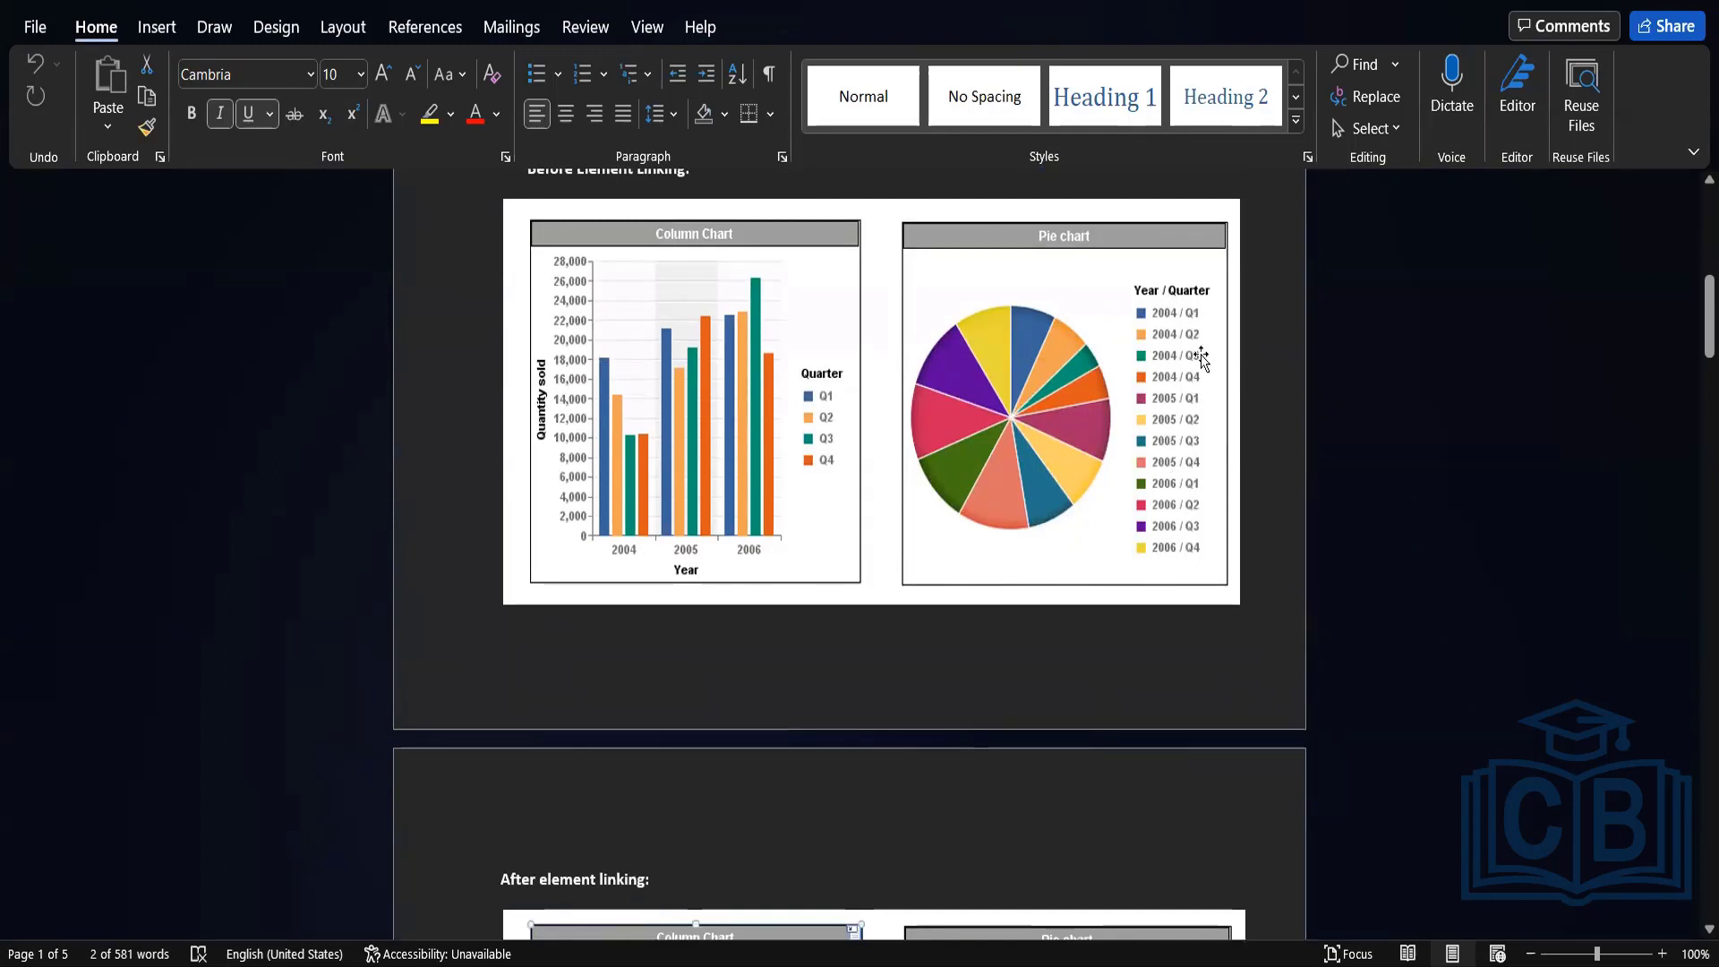
scroll(1200, 470, down, 5)
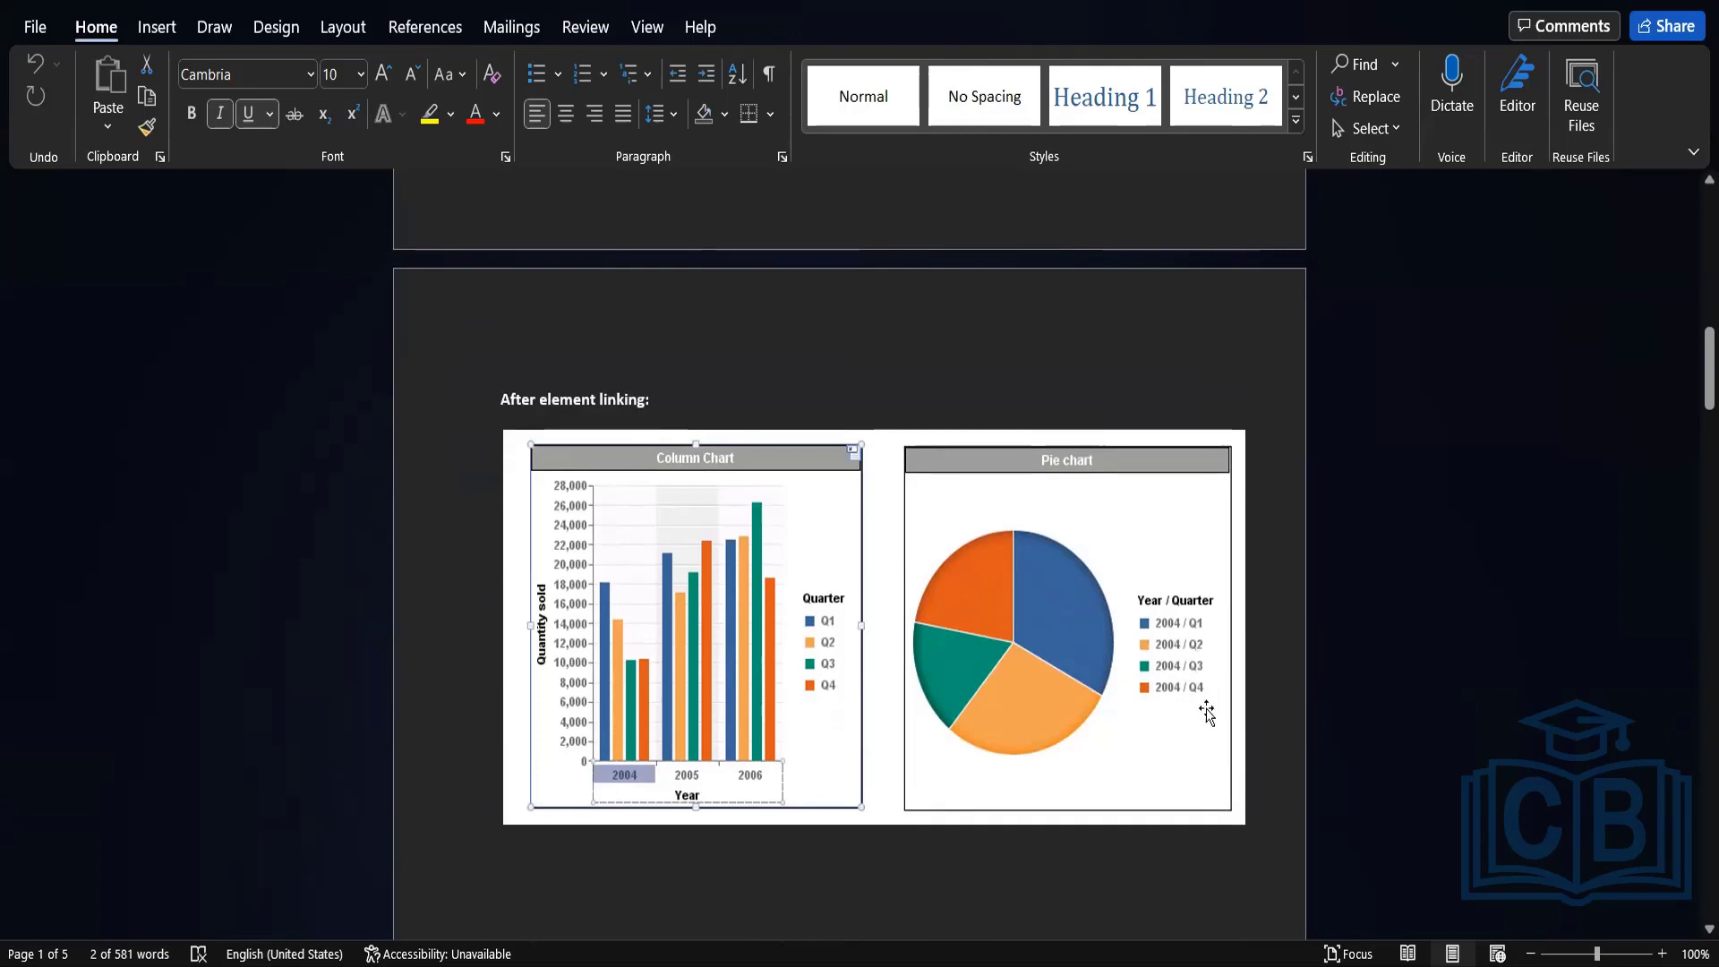
scroll(1085, 622, up, 5)
scroll(1084, 622, up, 13)
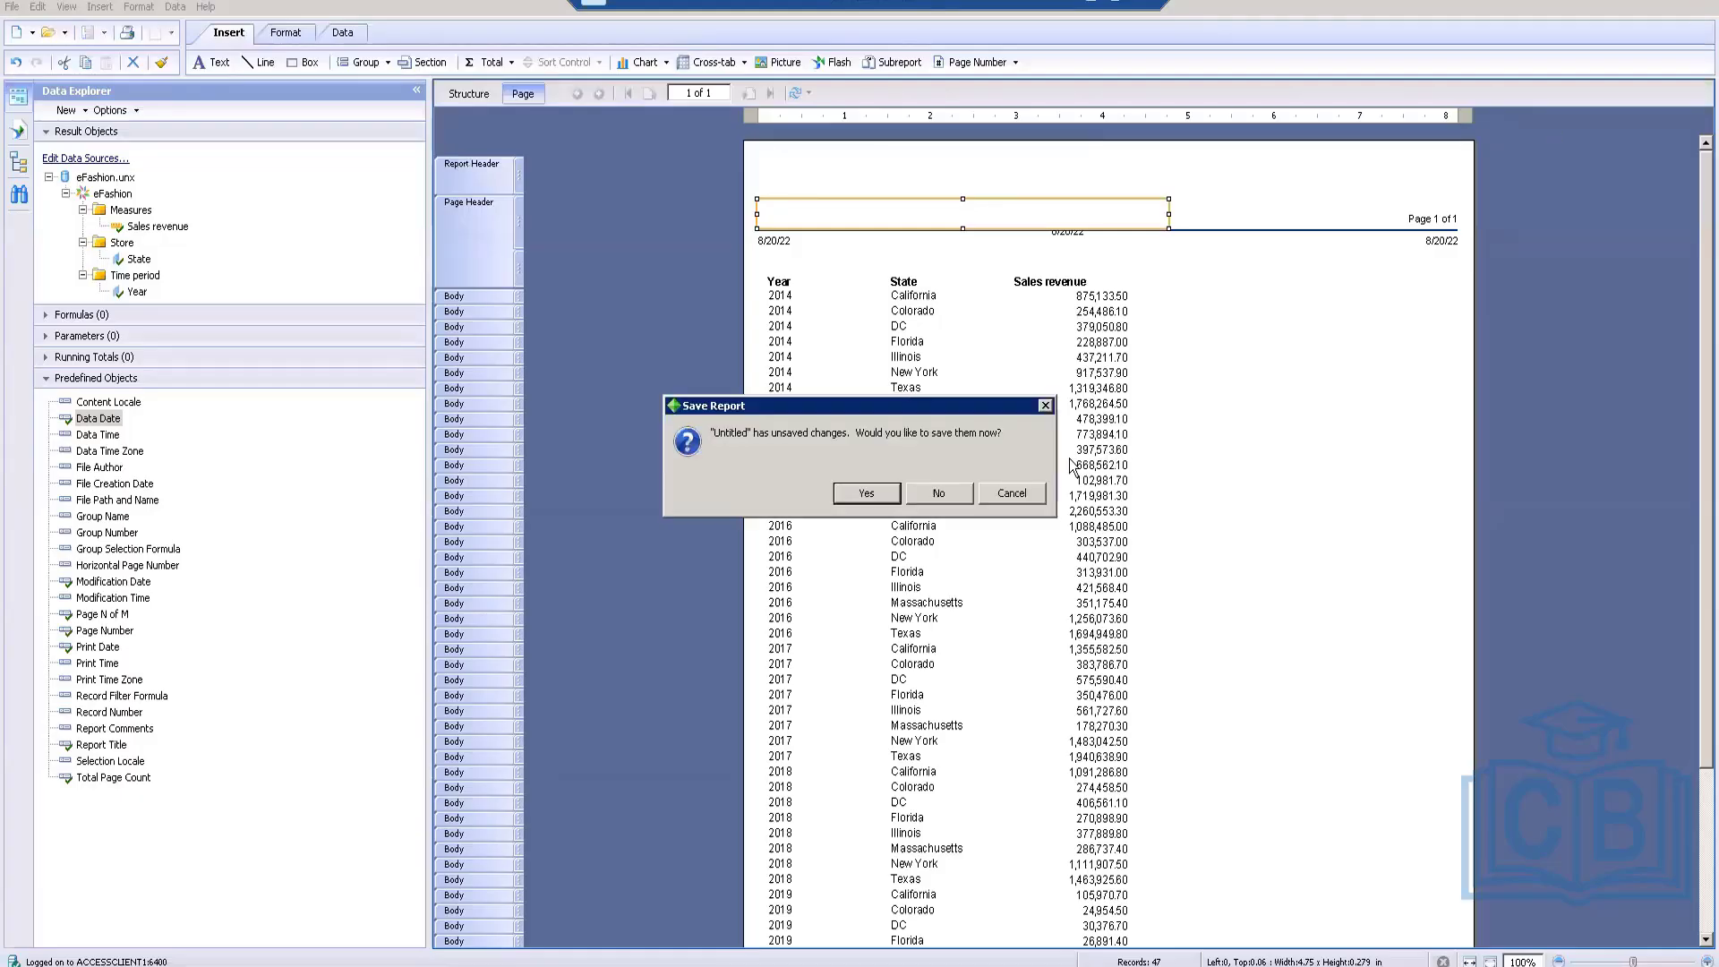
Close the untitled Crystal report without saving, dismiss its launch page in the SAP portal and continue the portal session
click(957, 502)
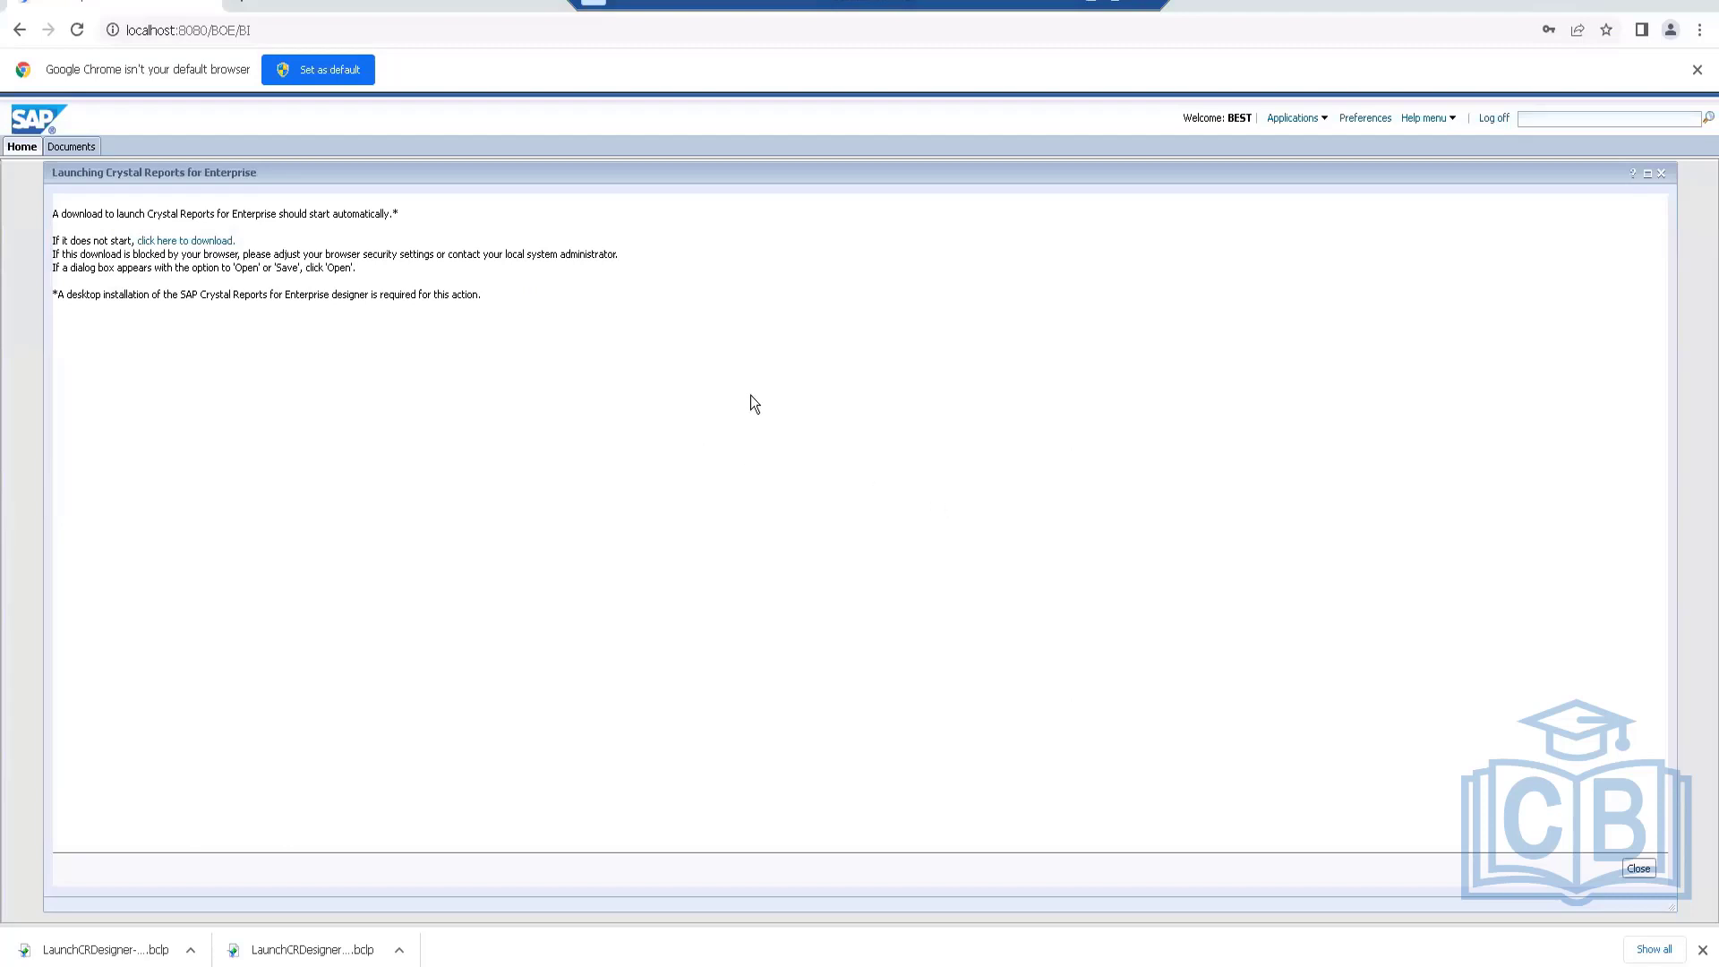
click(1661, 174)
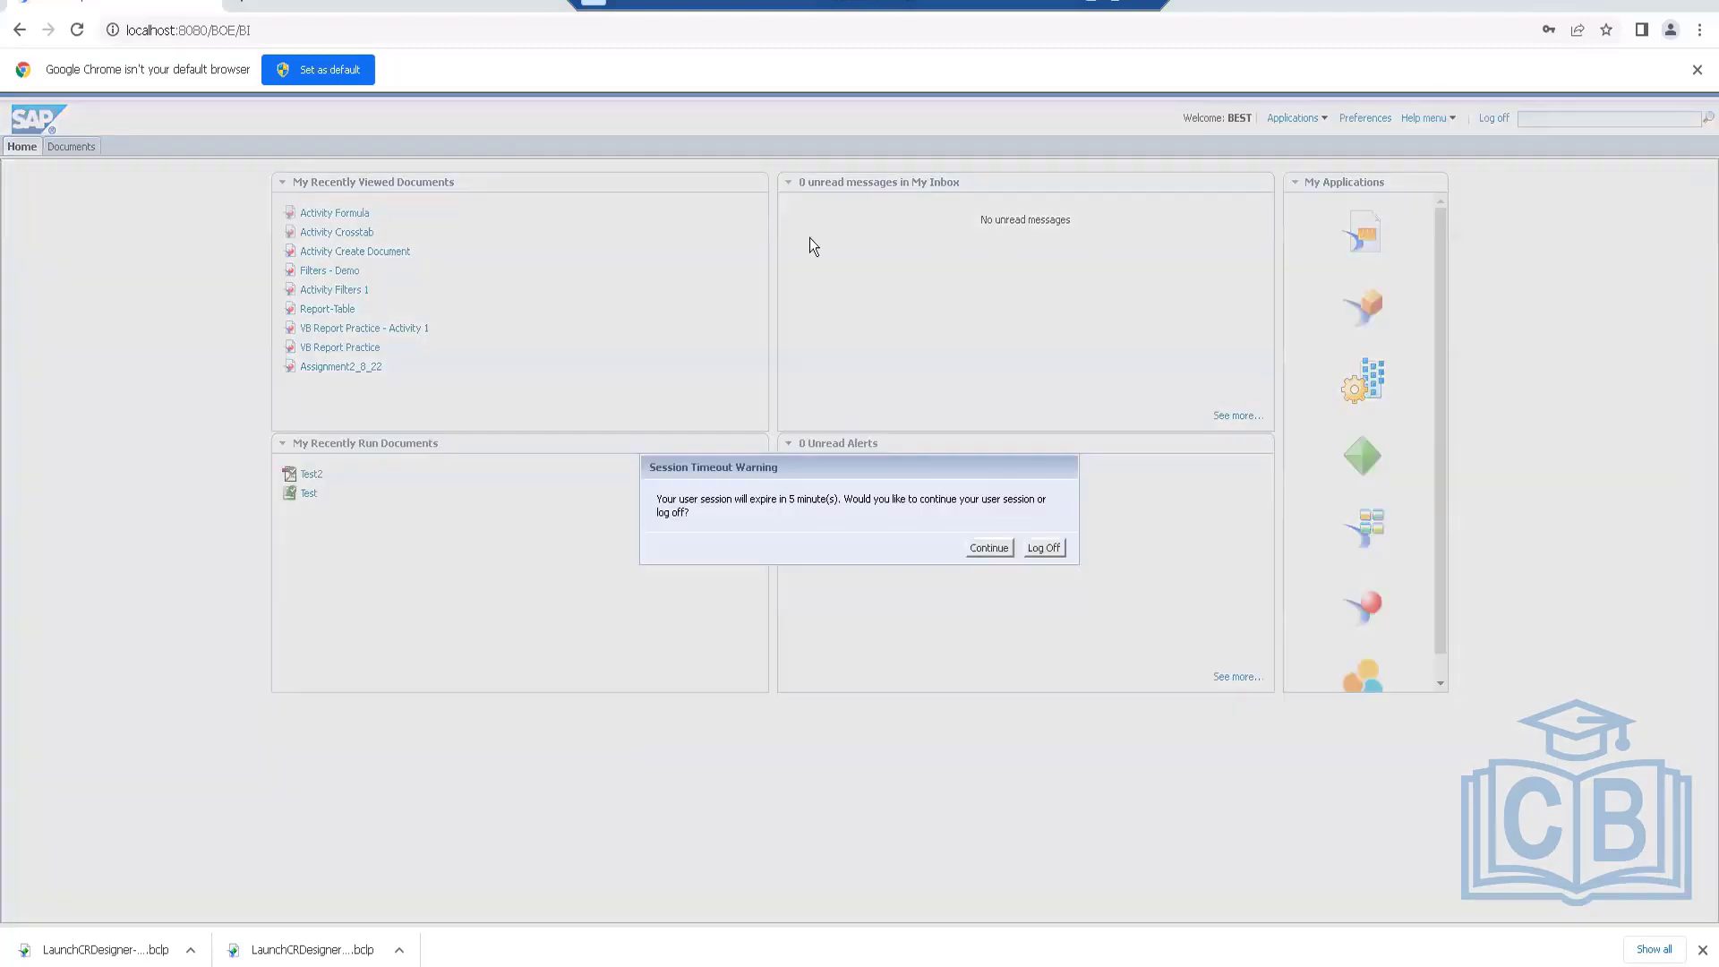
click(989, 548)
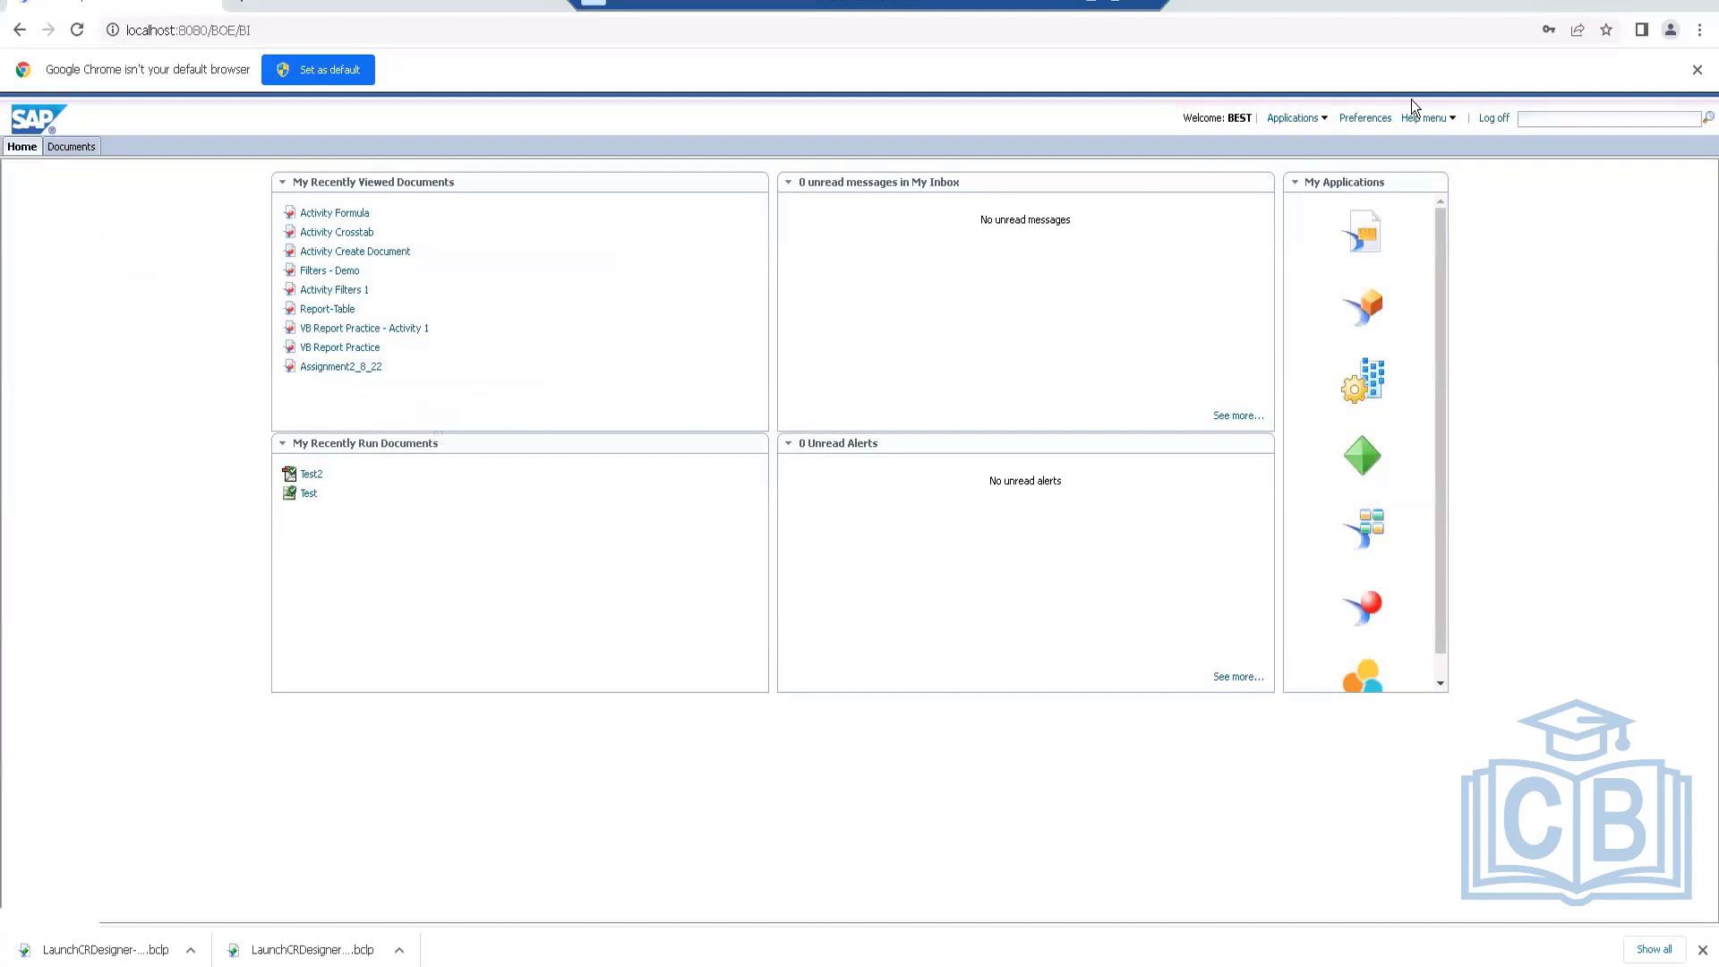
Create a Web Intelligence document with the eFashion.unx universe from the Samples folder as its data source
click(1314, 120)
click(1317, 250)
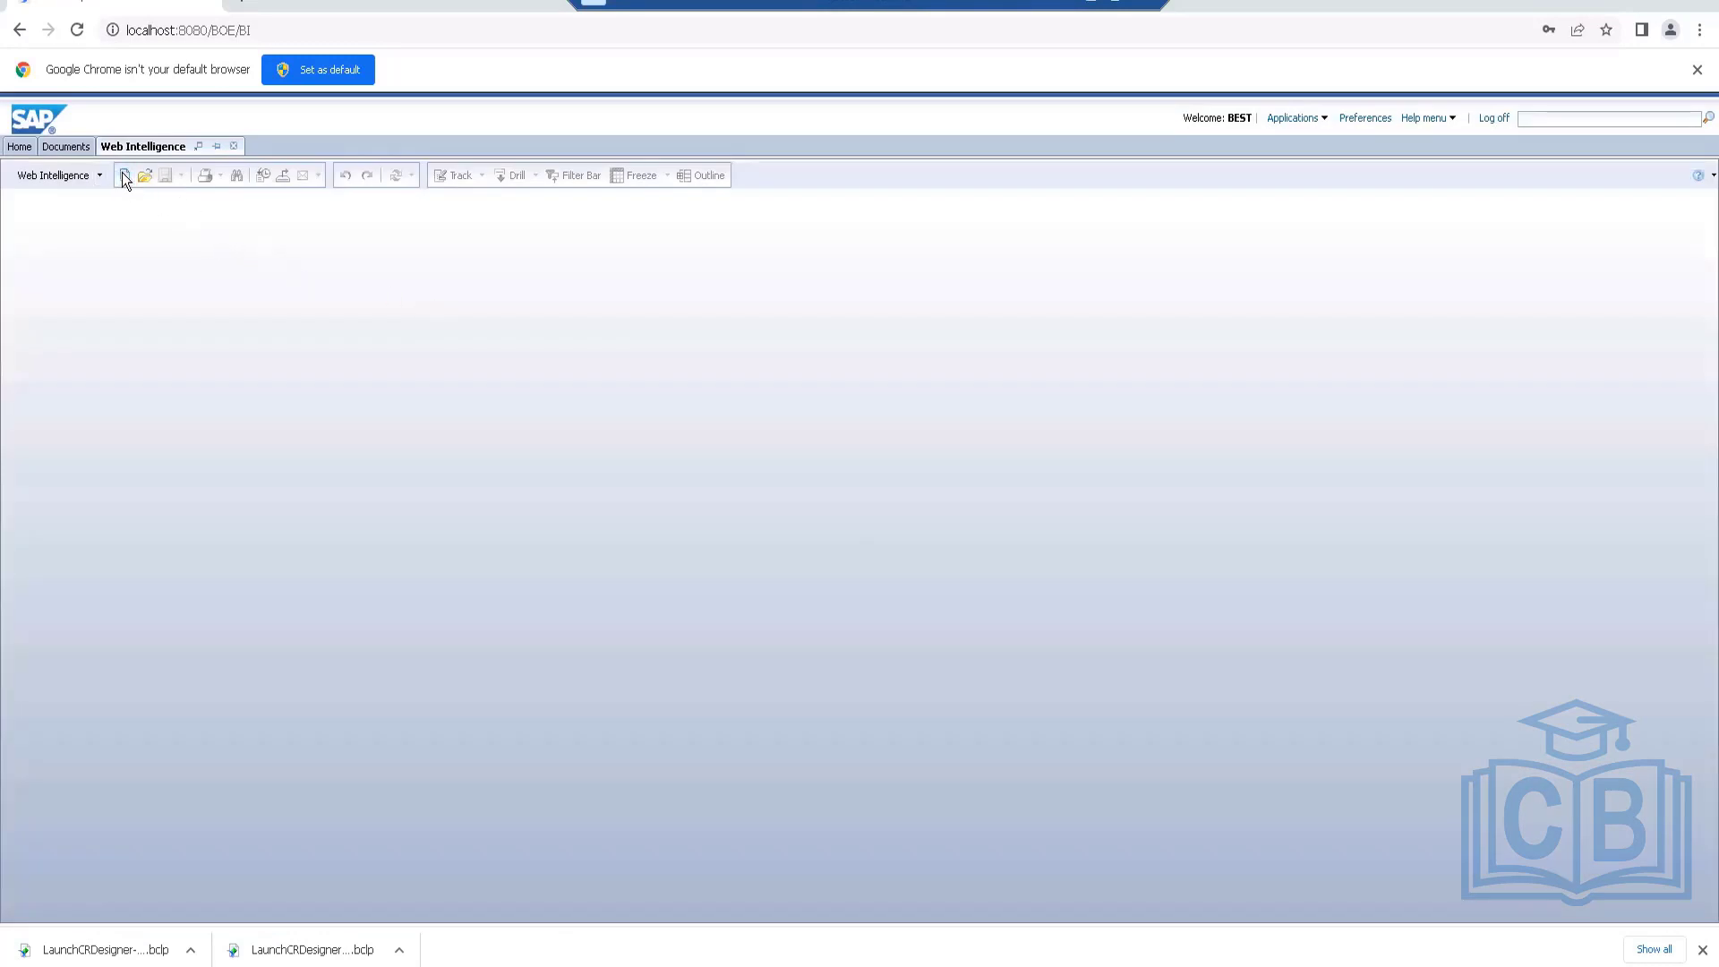
click(123, 176)
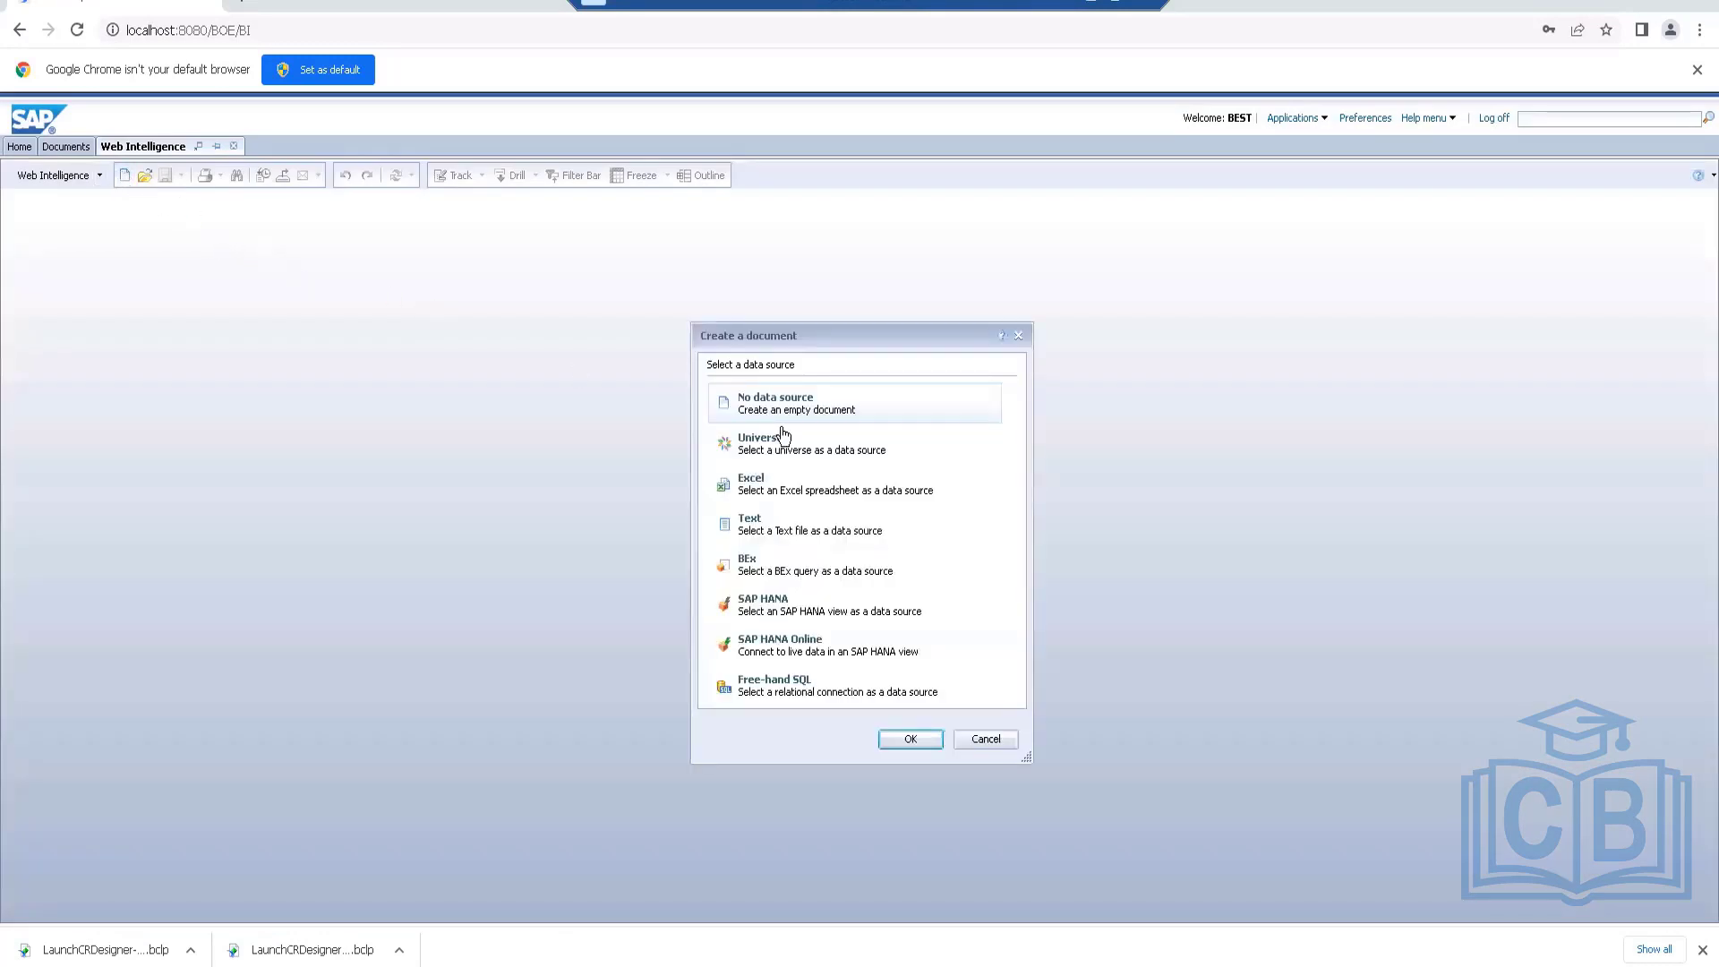
double_click(776, 441)
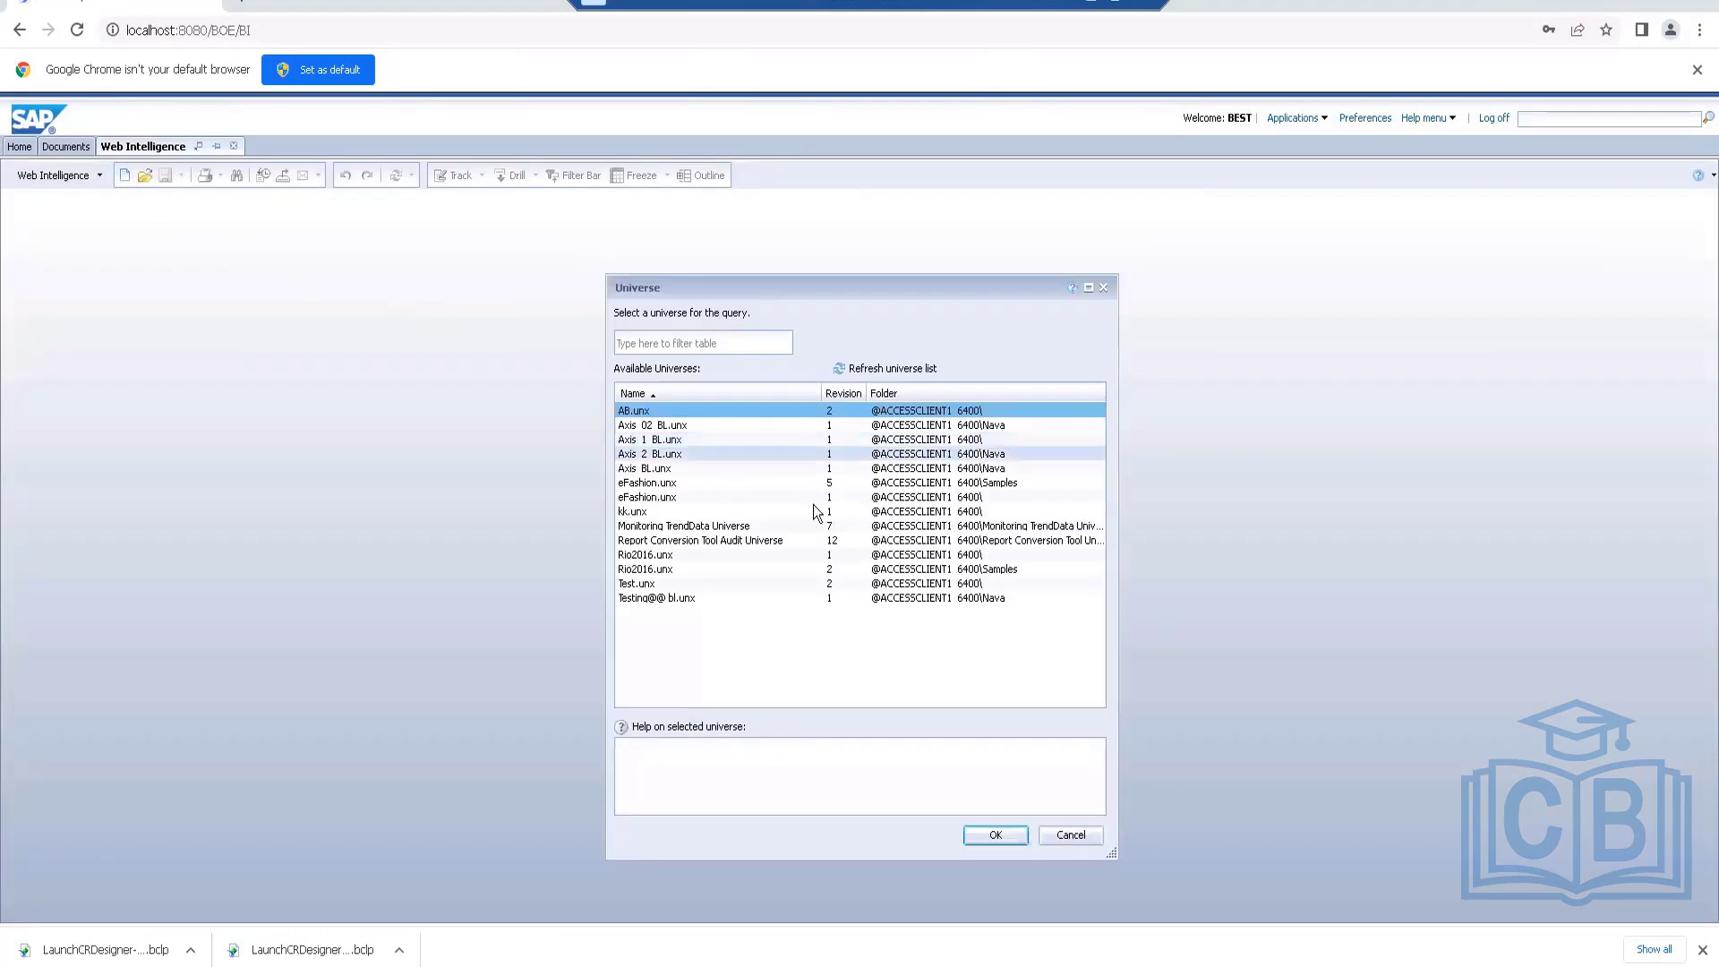
click(682, 483)
click(995, 835)
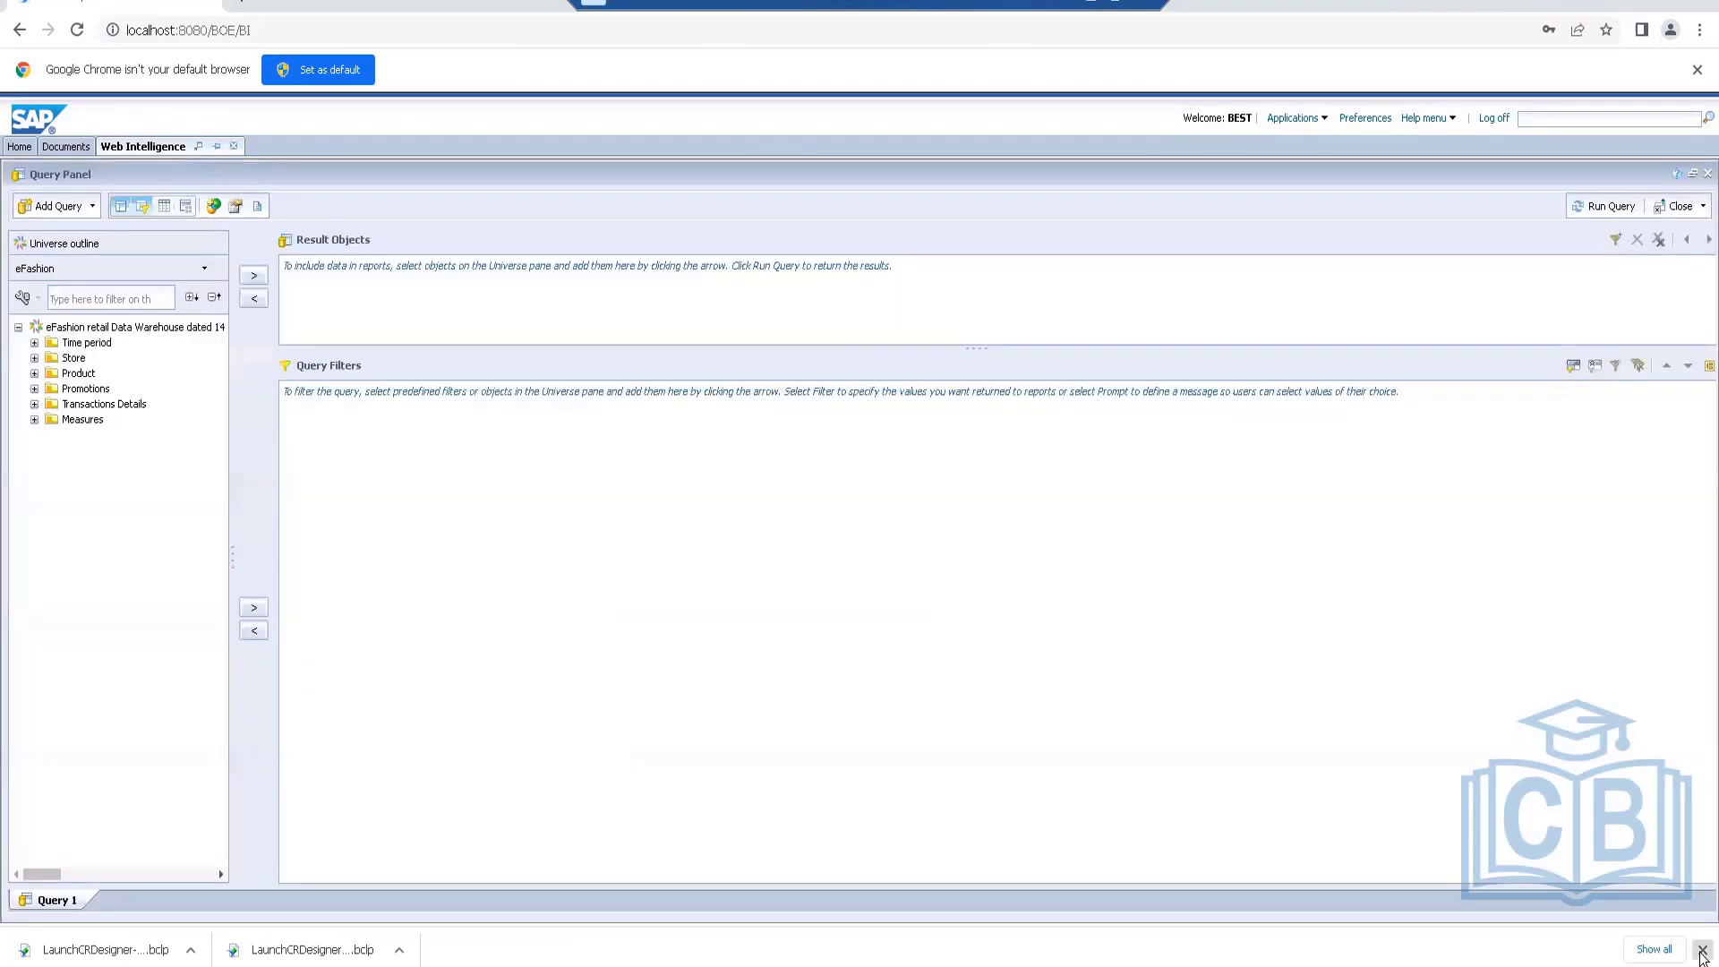
Add Year, Quarter, Sales revenue and Quantity sold as result objects and run the query
click(1703, 951)
click(34, 342)
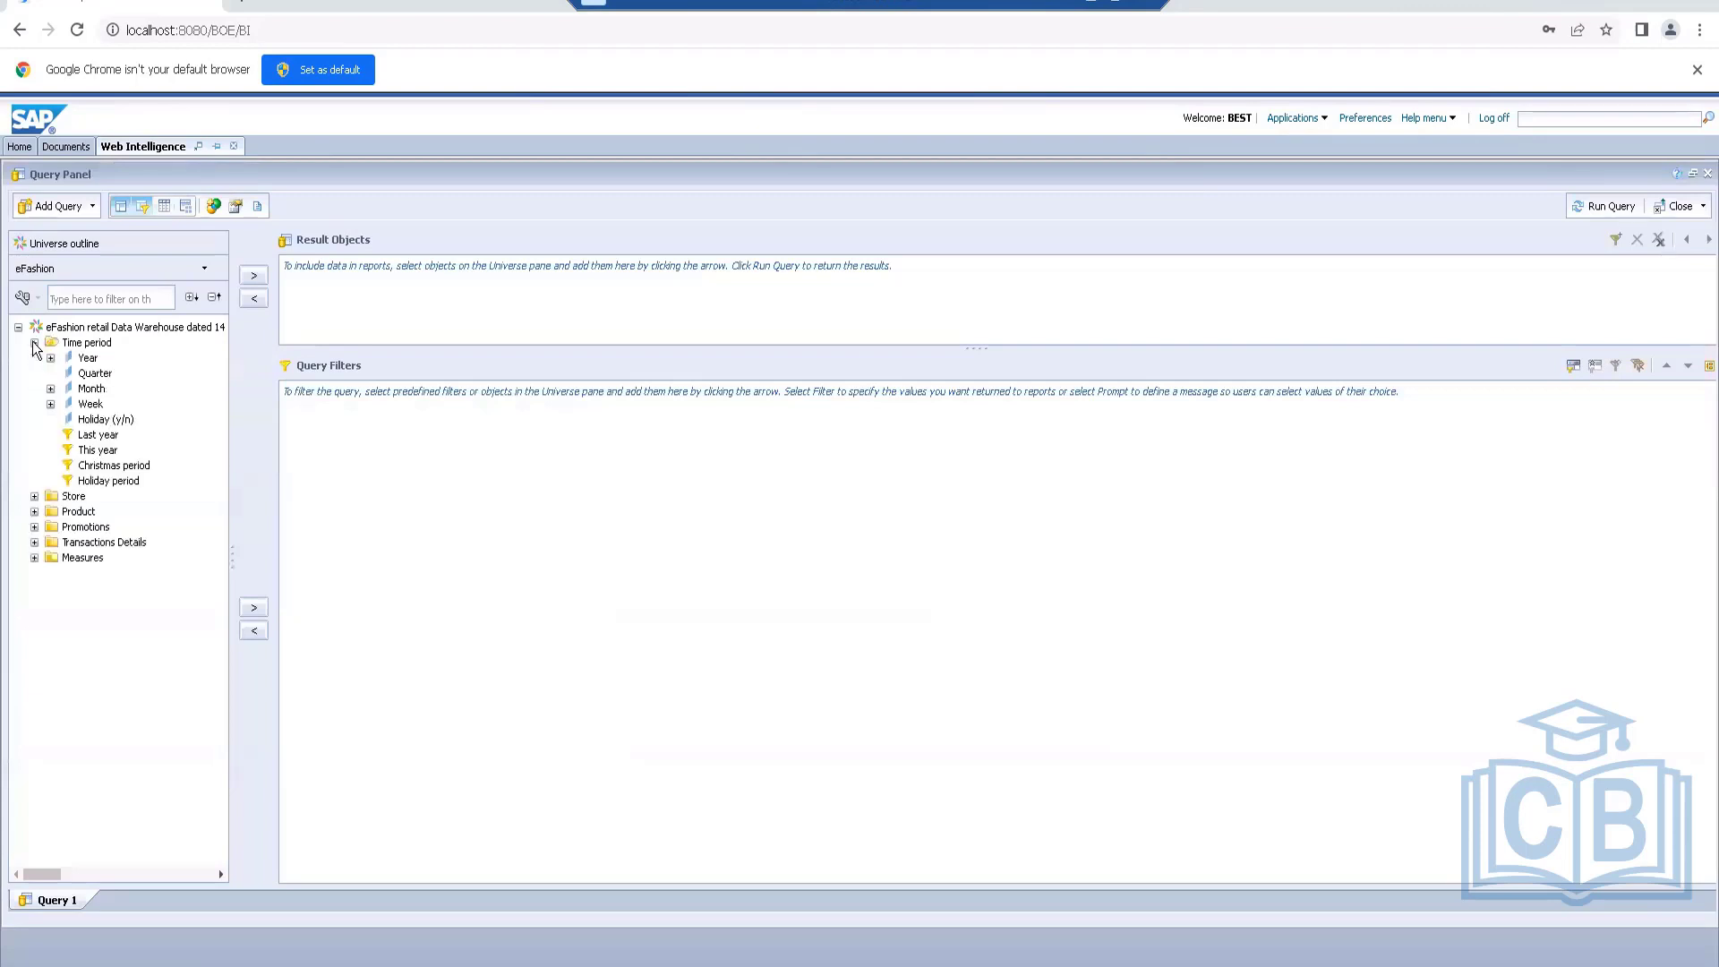
double_click(88, 357)
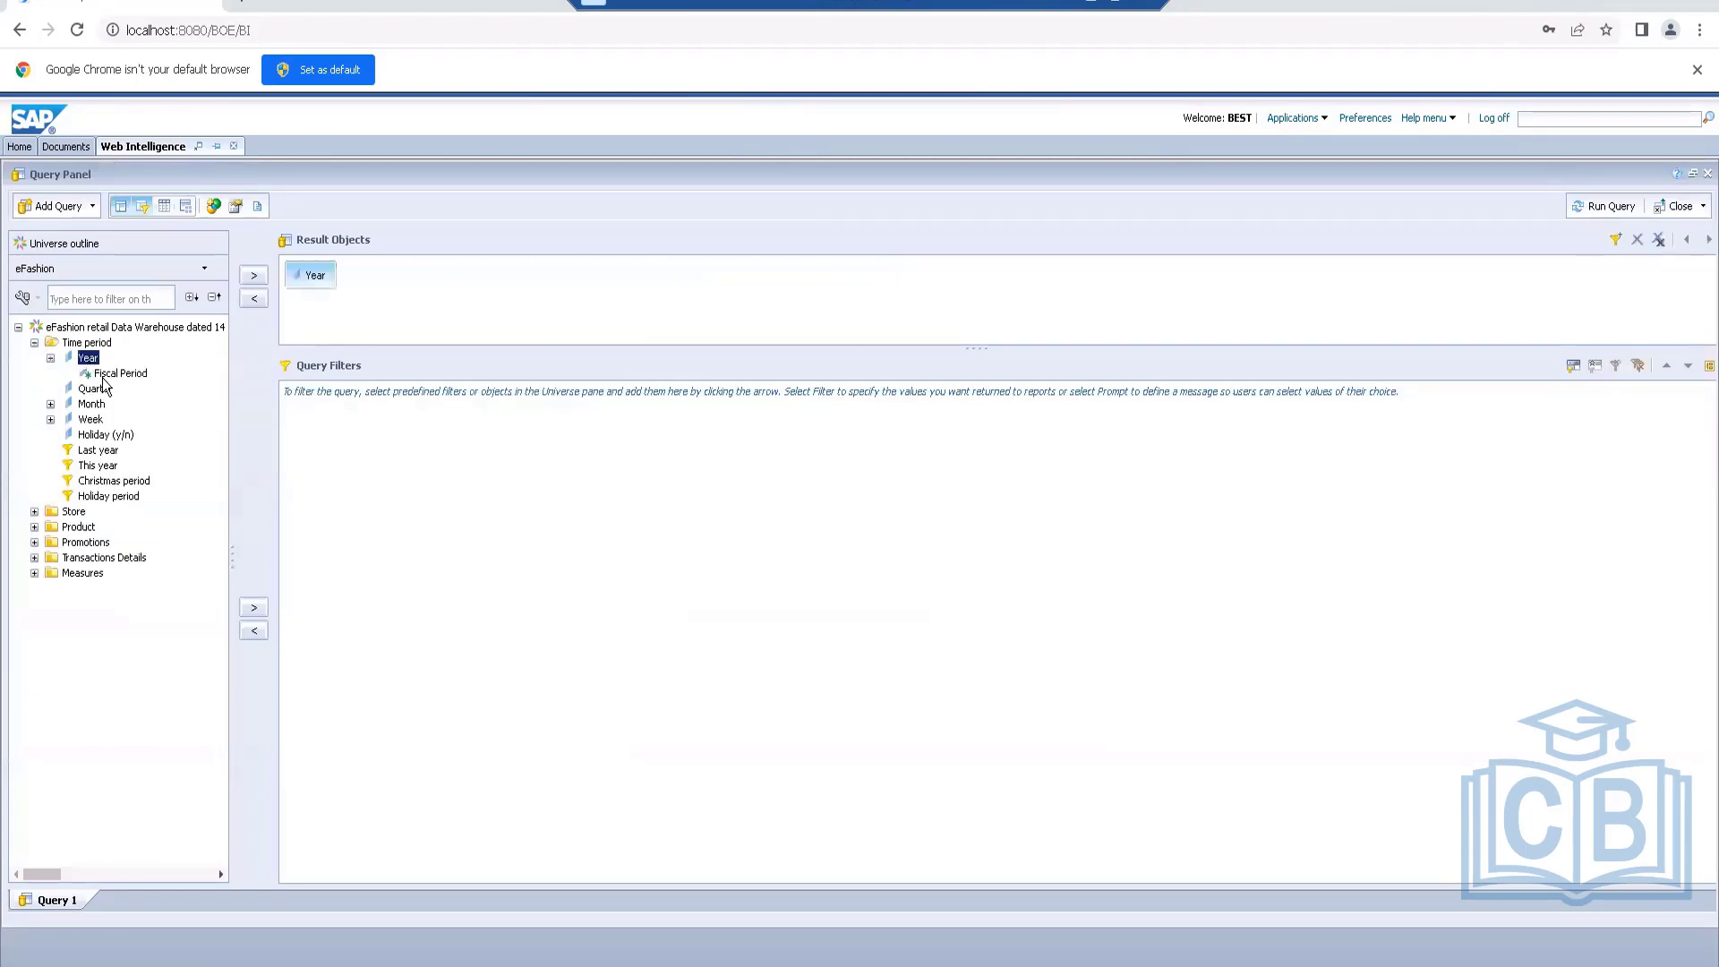
double_click(95, 389)
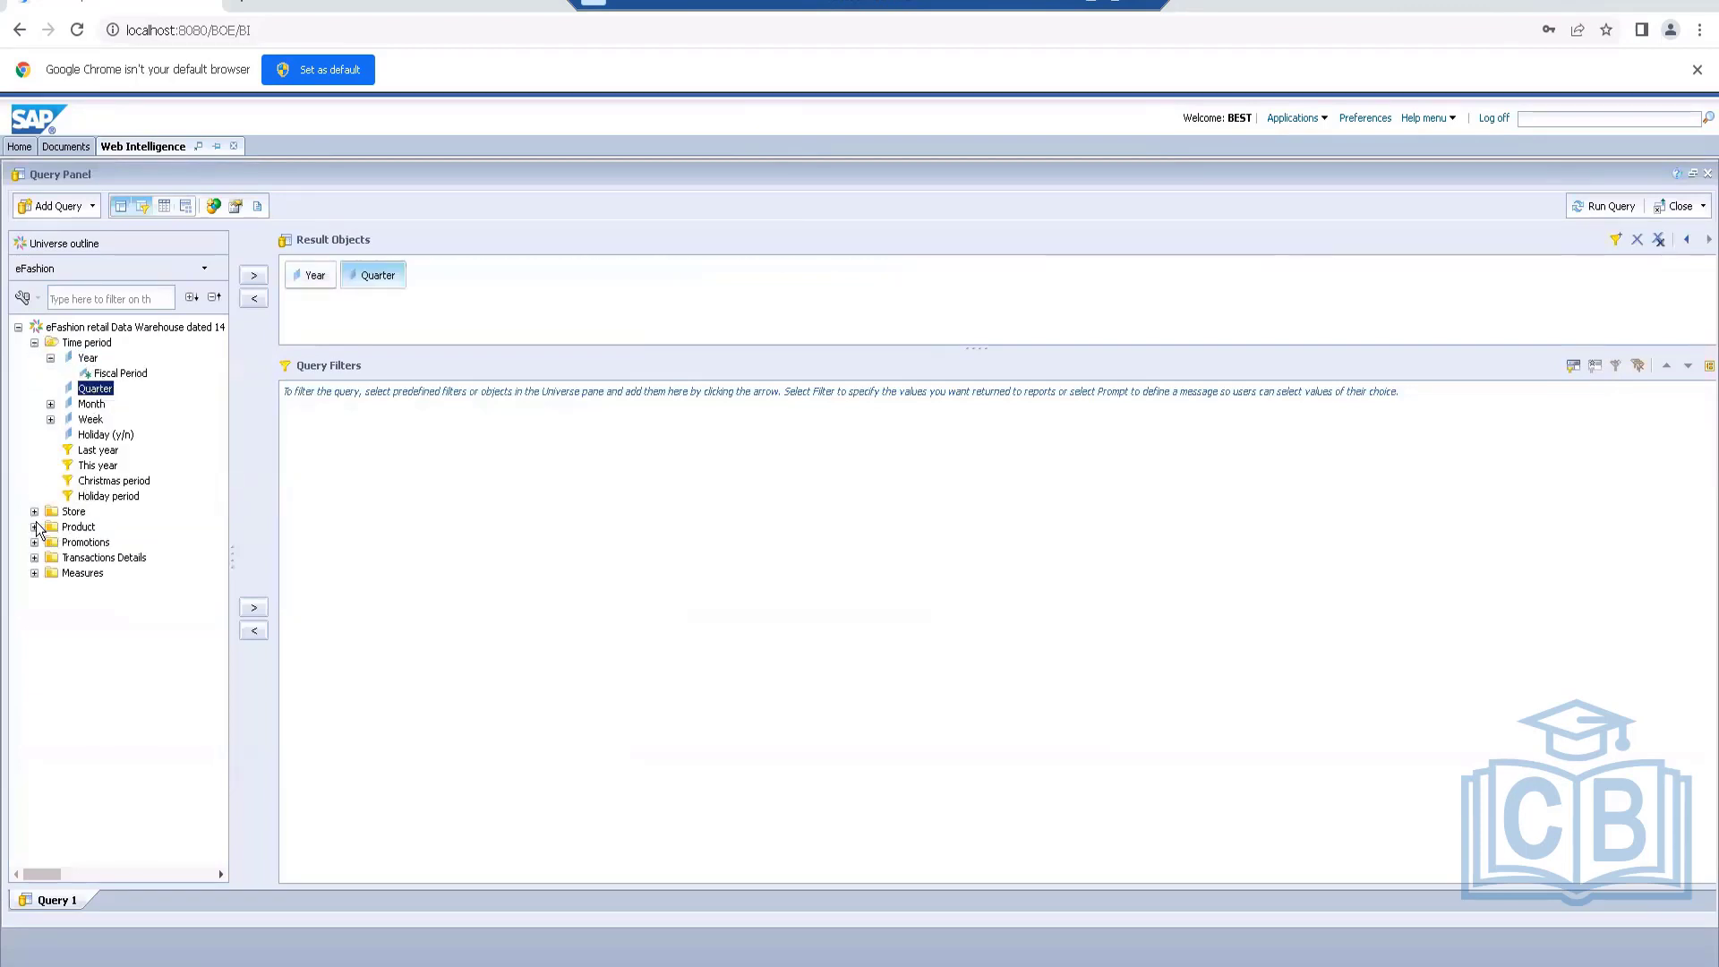
click(34, 573)
double_click(130, 590)
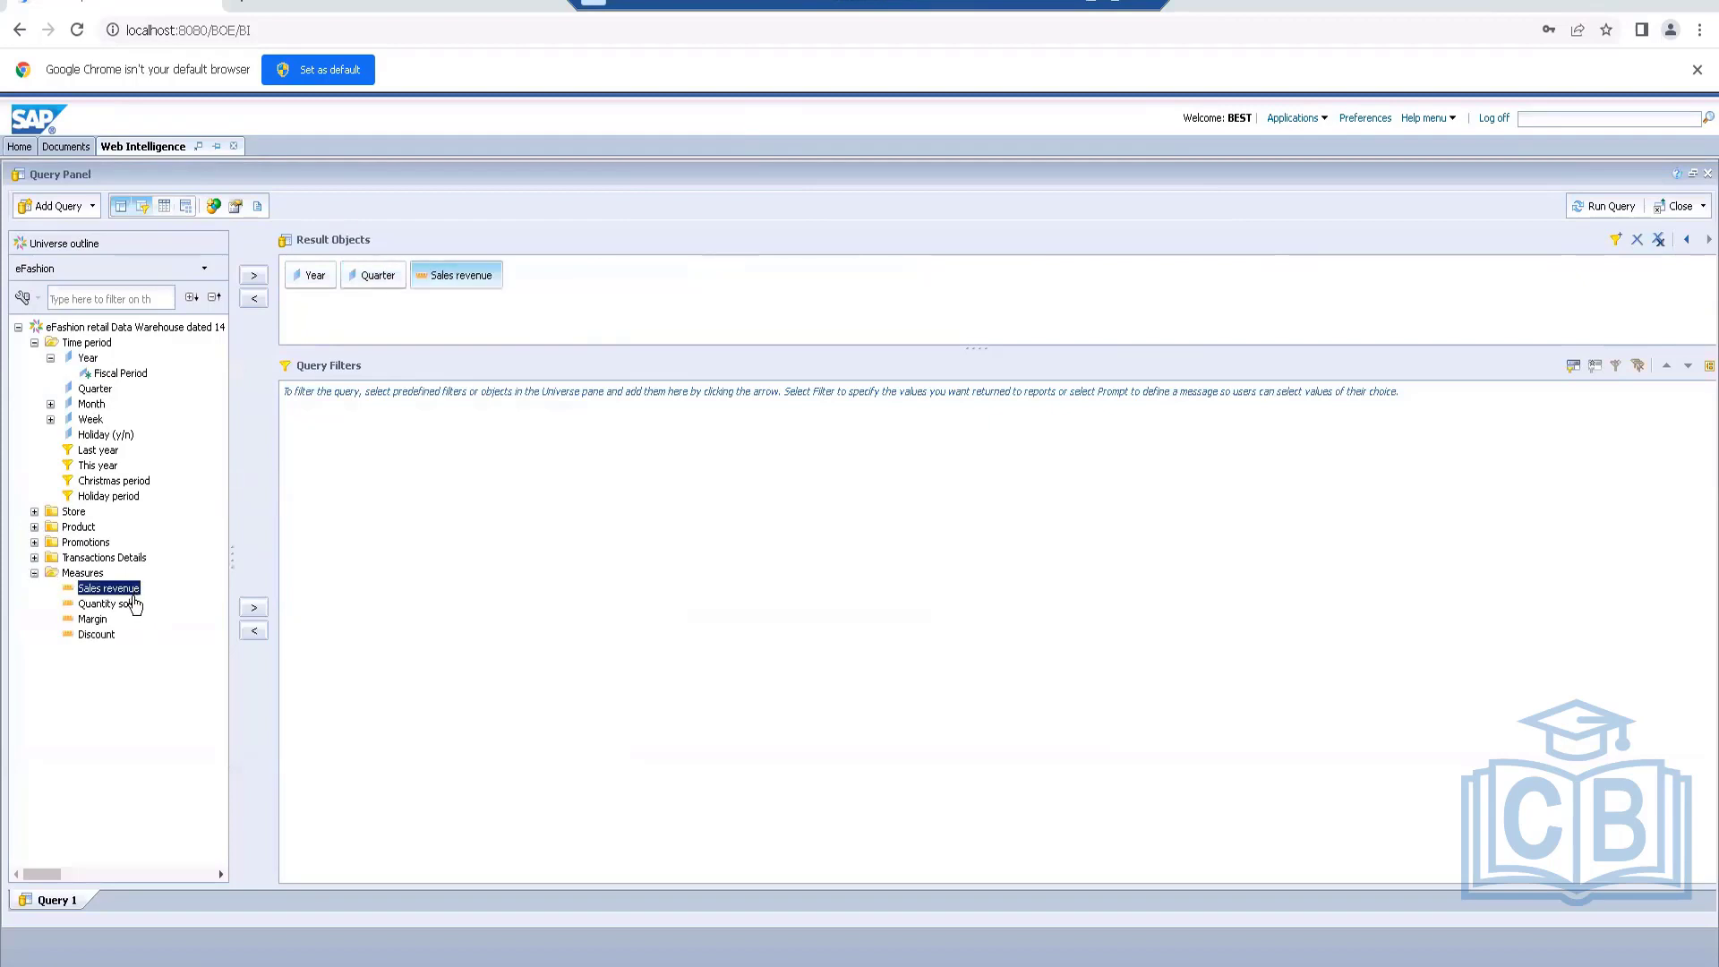
double_click(130, 605)
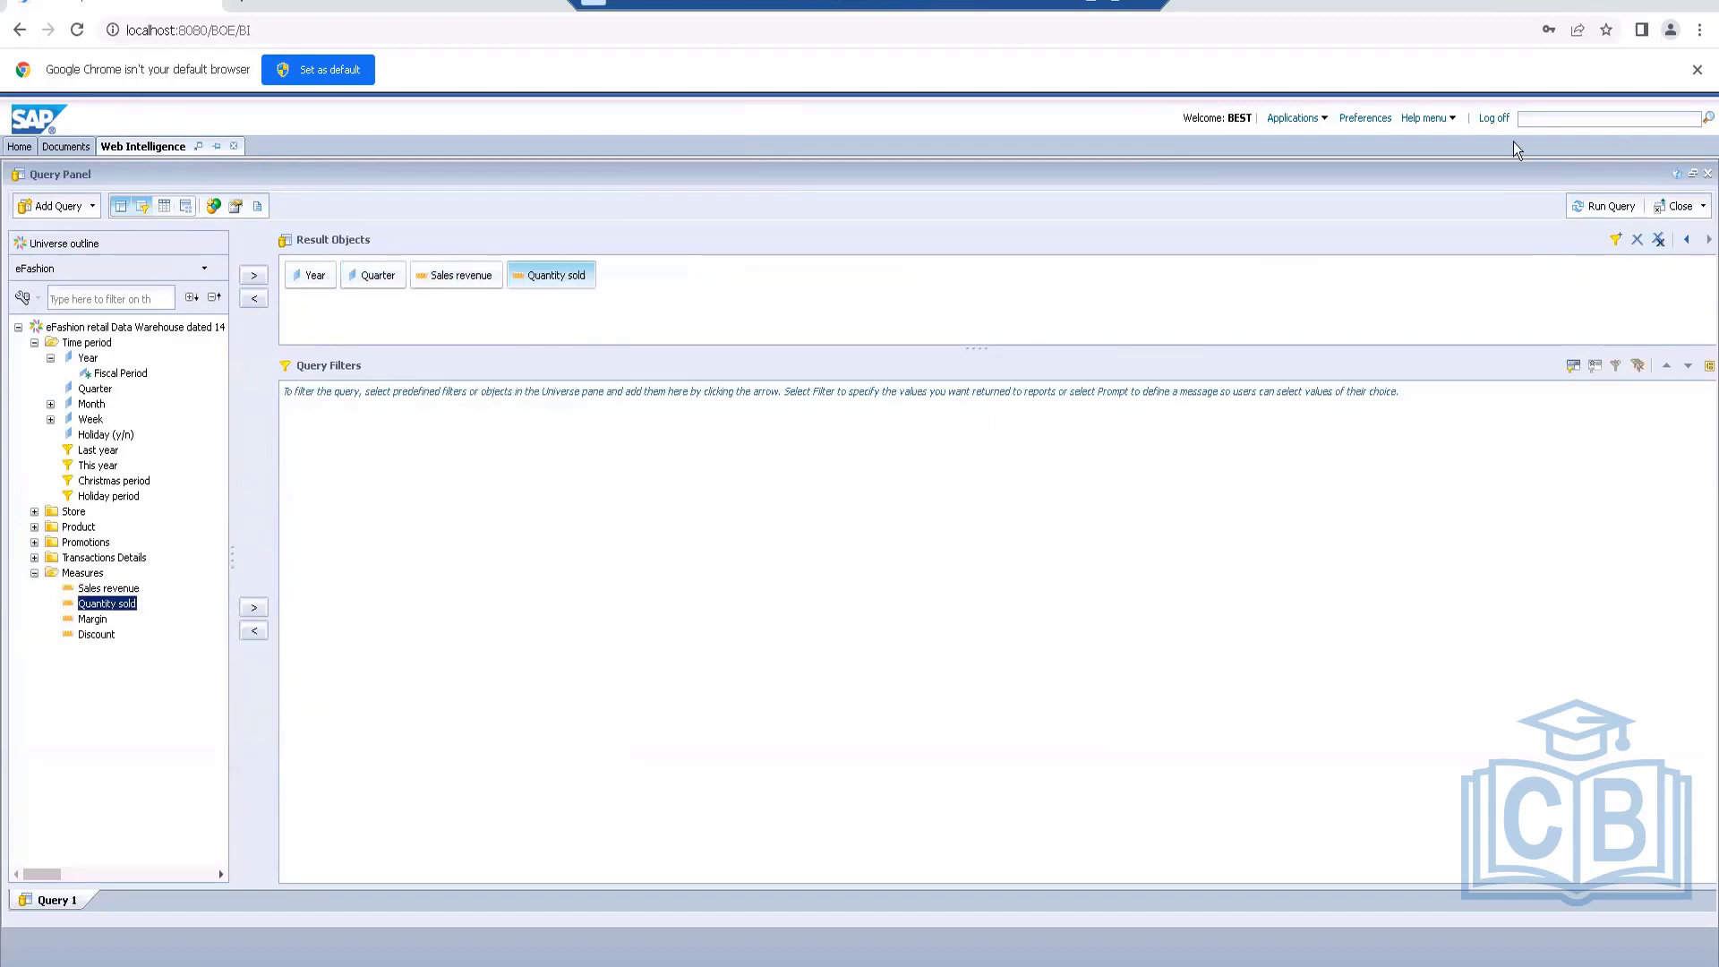
click(1590, 207)
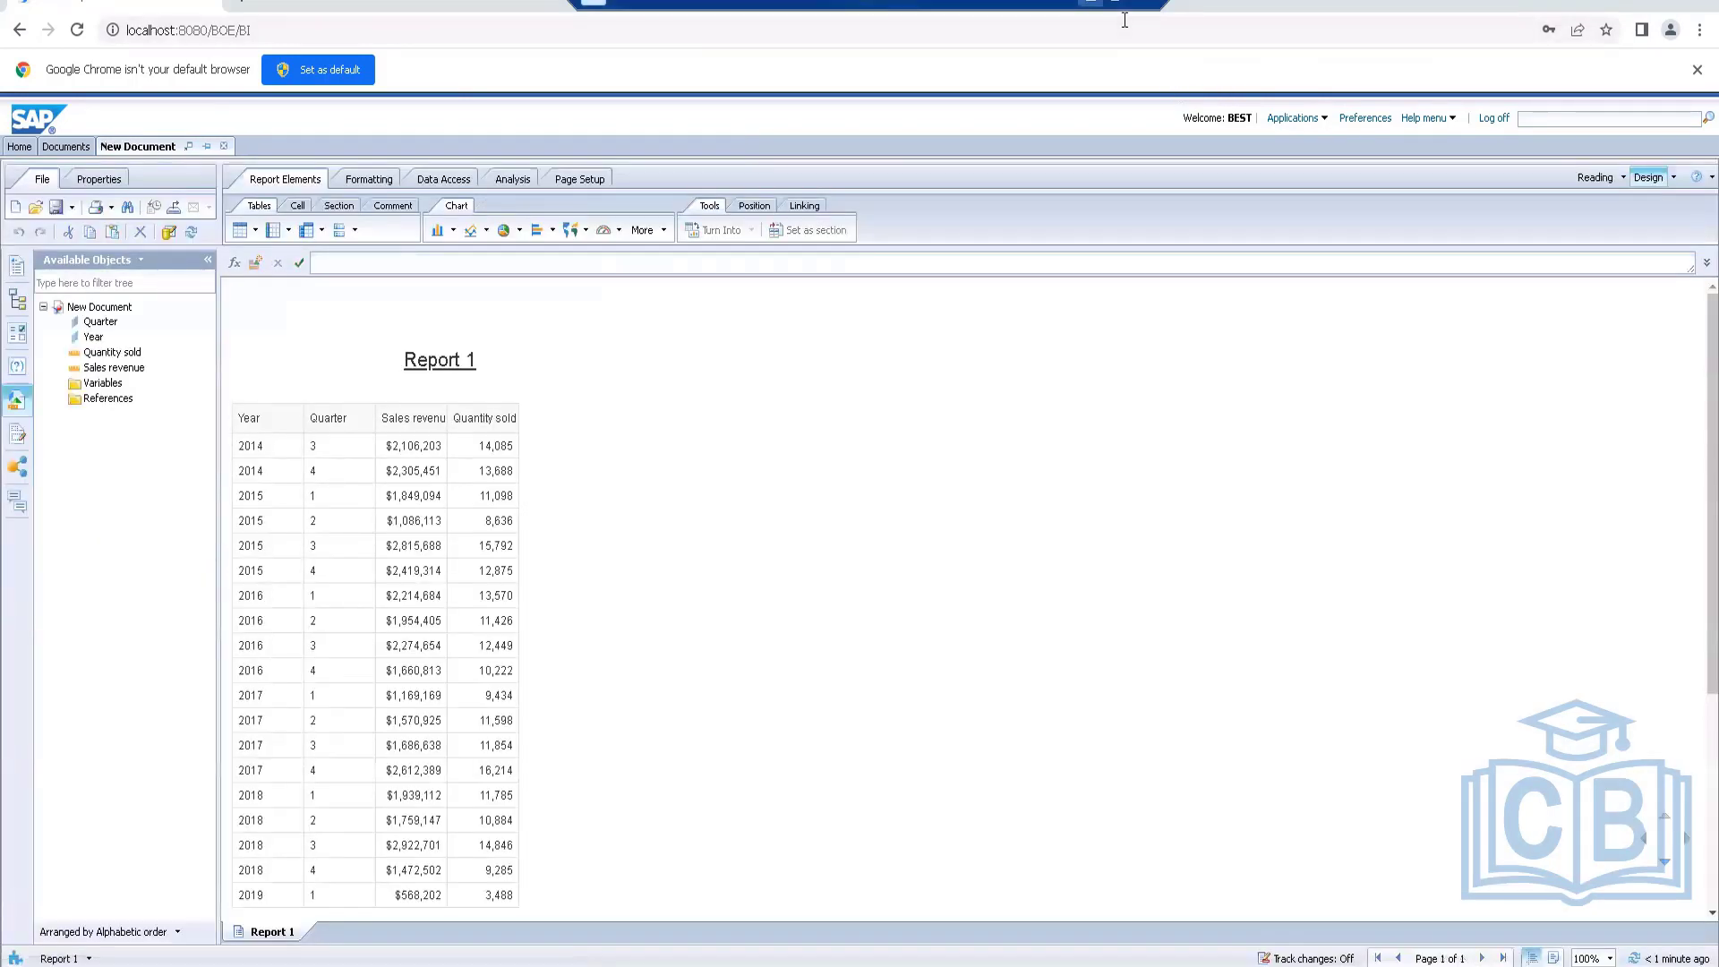
Switch to the Word activity document and read the Element Linking report design instructions
key(alt+Tab)
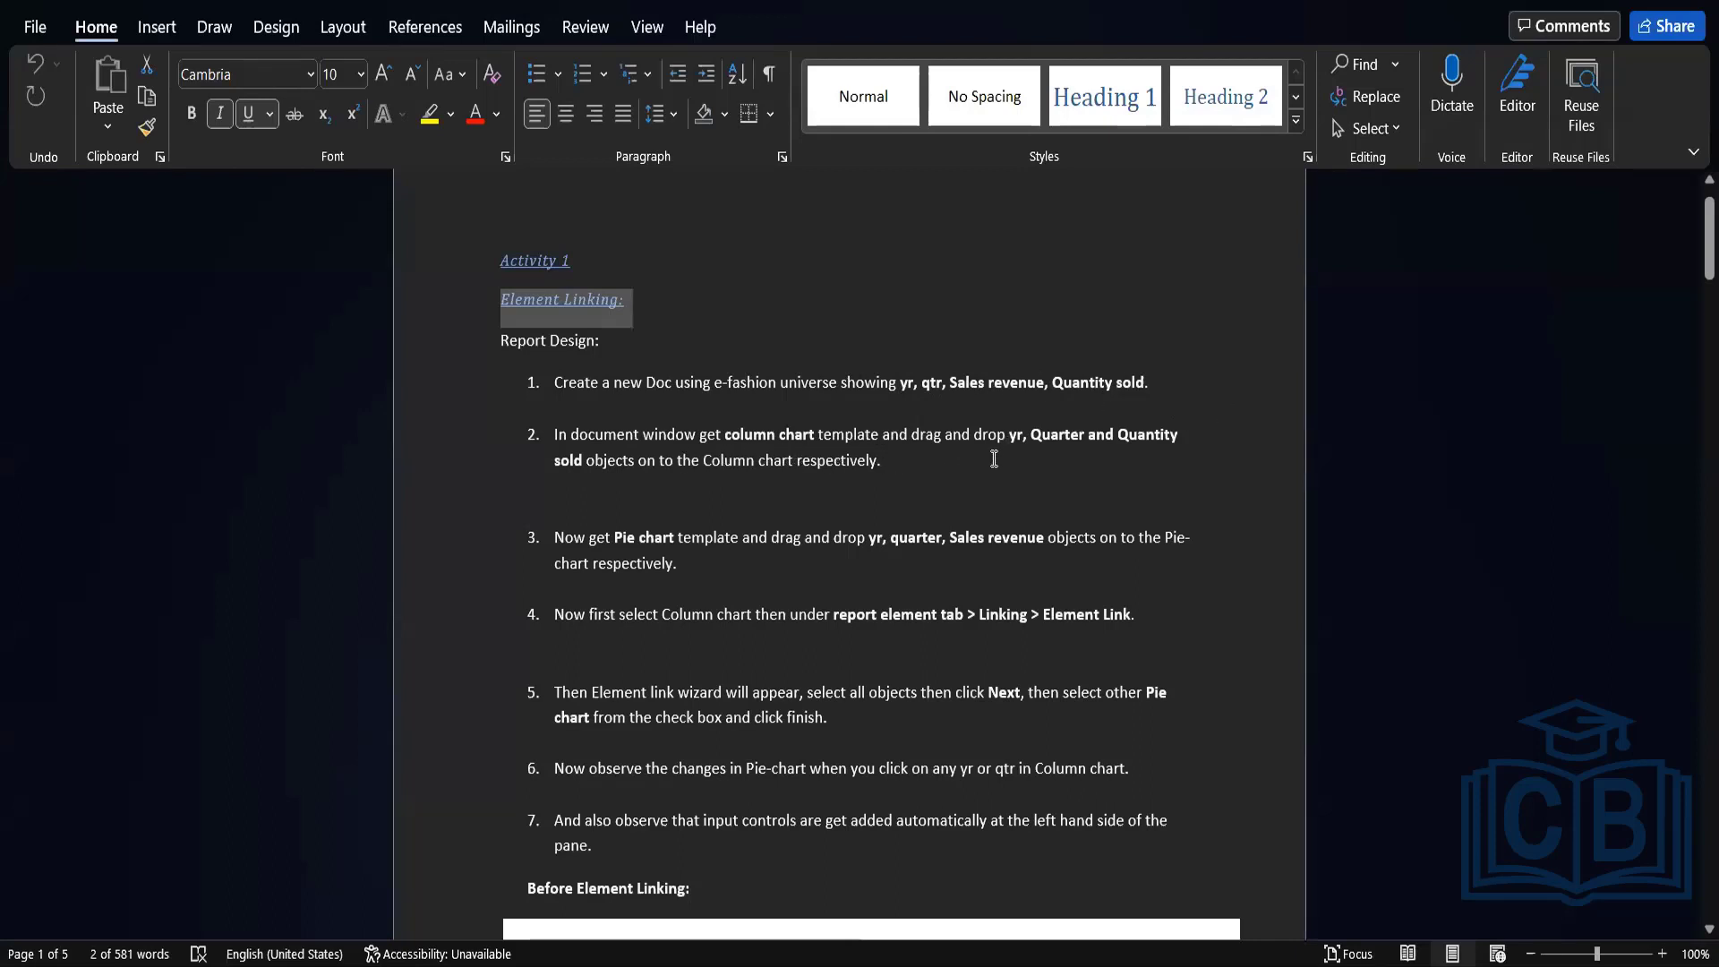
scroll(1194, 462, down, 3)
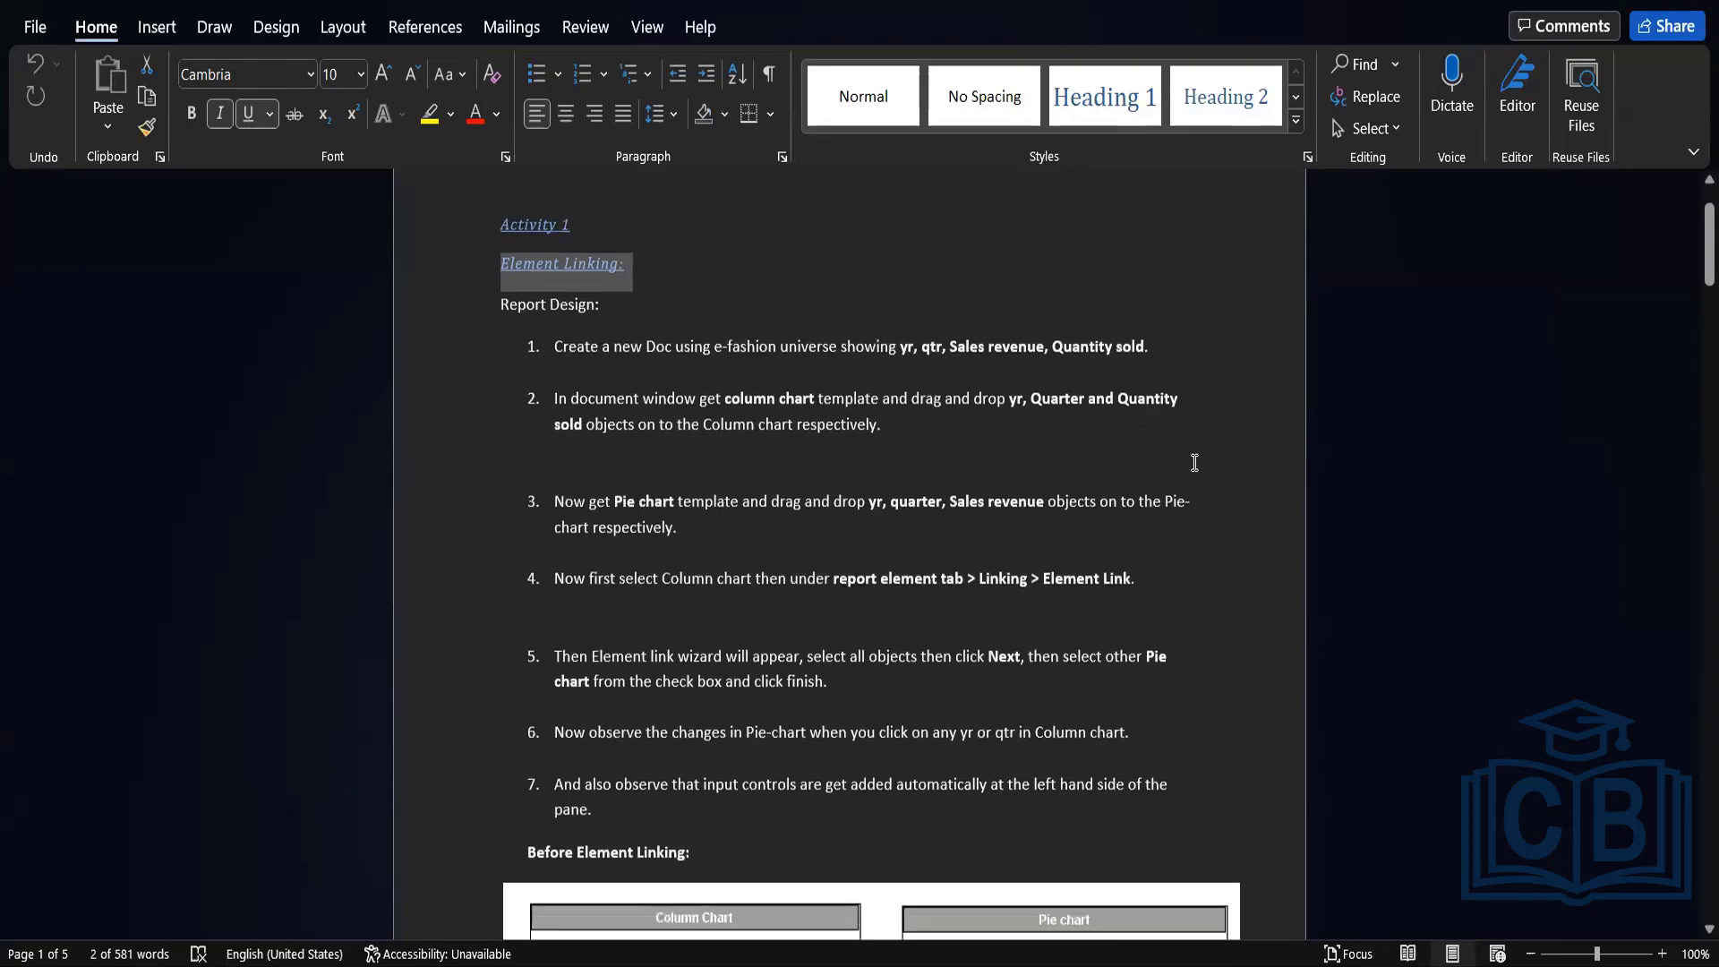
scroll(1195, 462, up, 2)
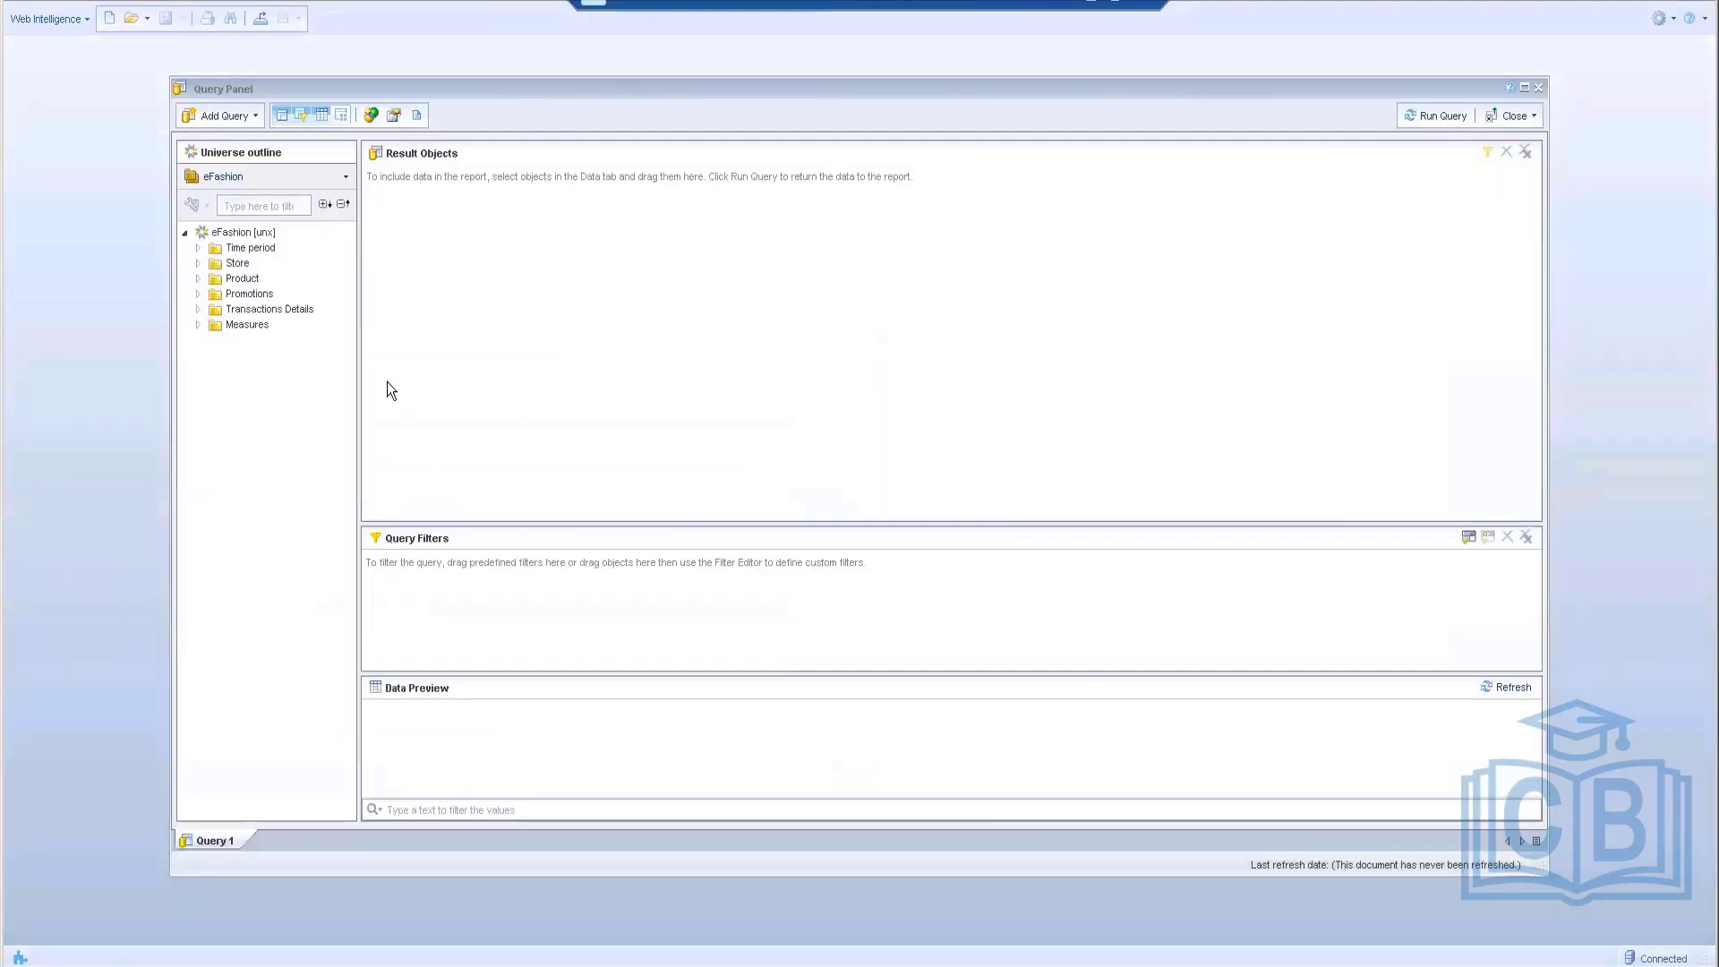
In the separate Web Intelligence window, try to run an eFashion query with Year, Quarter, Sales revenue and Quantity sold
double_click(214, 250)
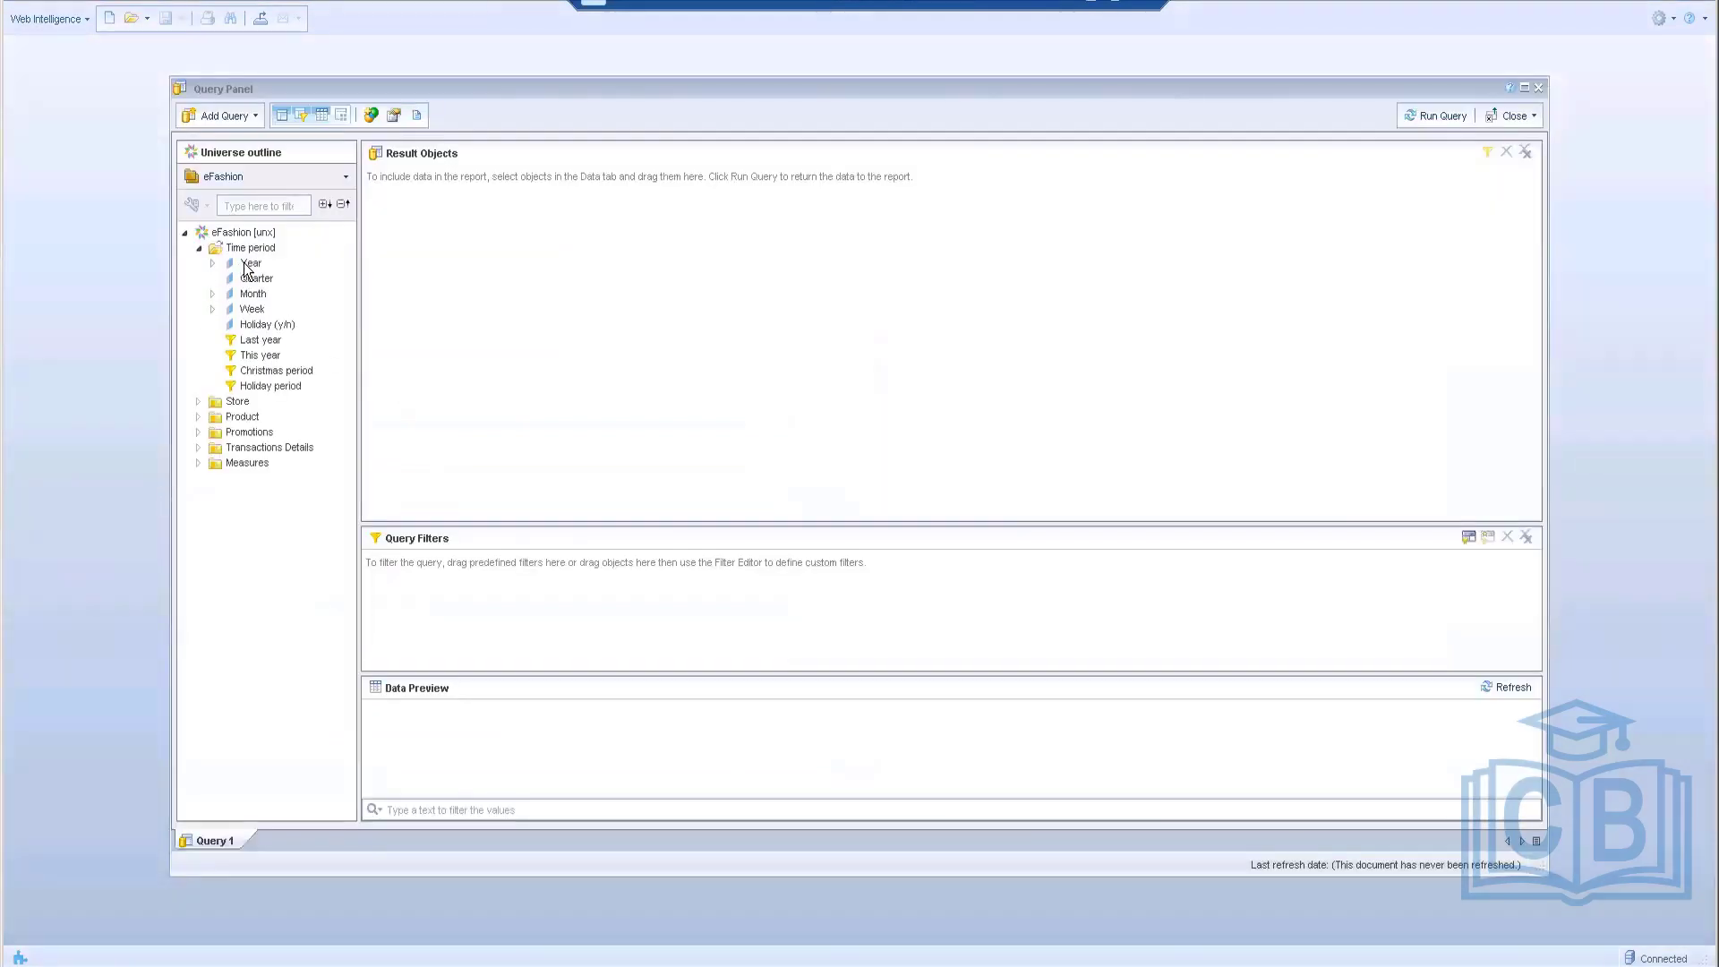
double_click(251, 262)
double_click(258, 282)
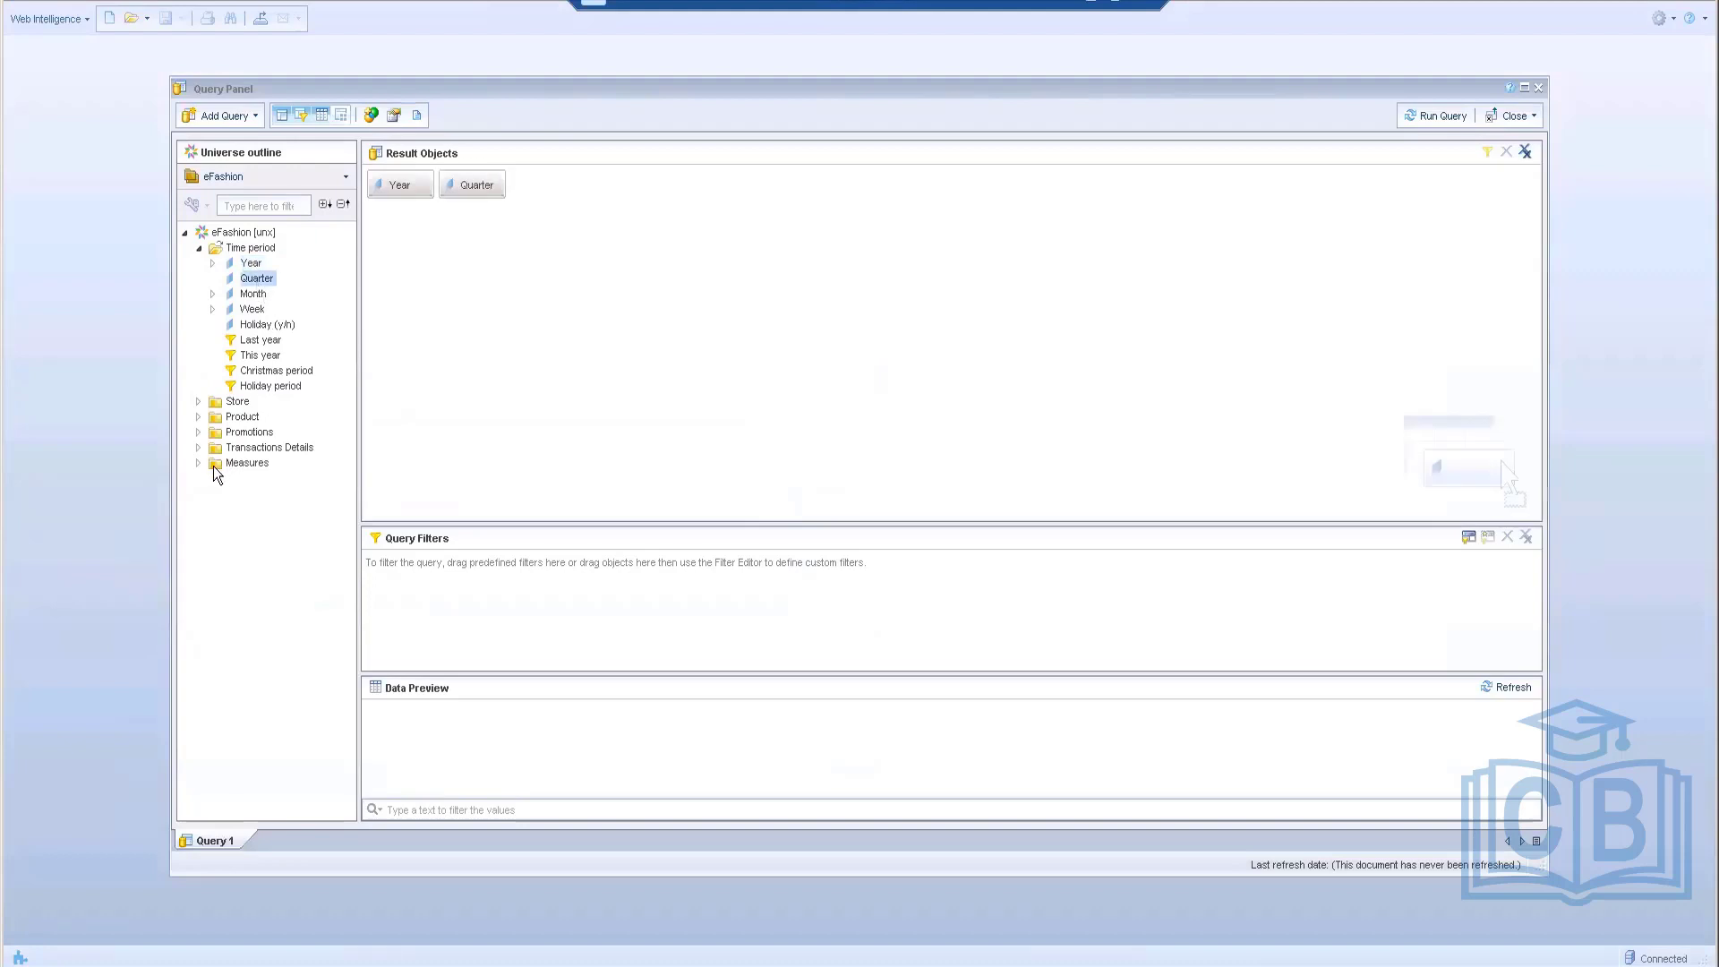
click(198, 463)
double_click(270, 478)
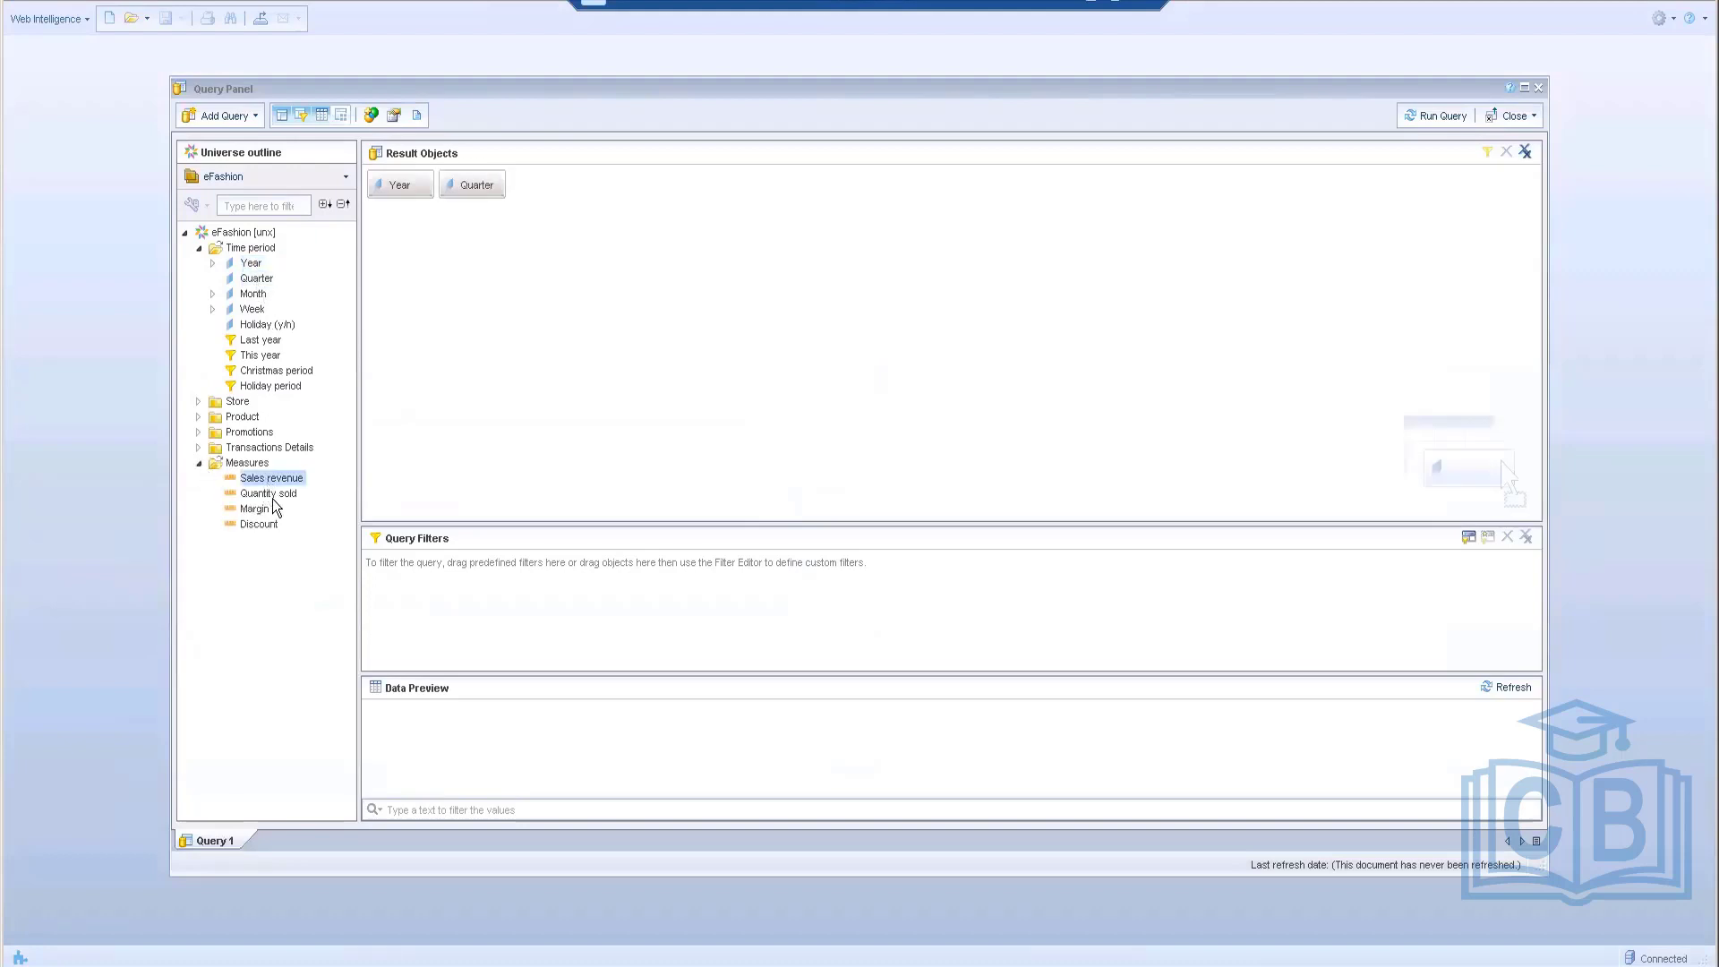
double_click(268, 493)
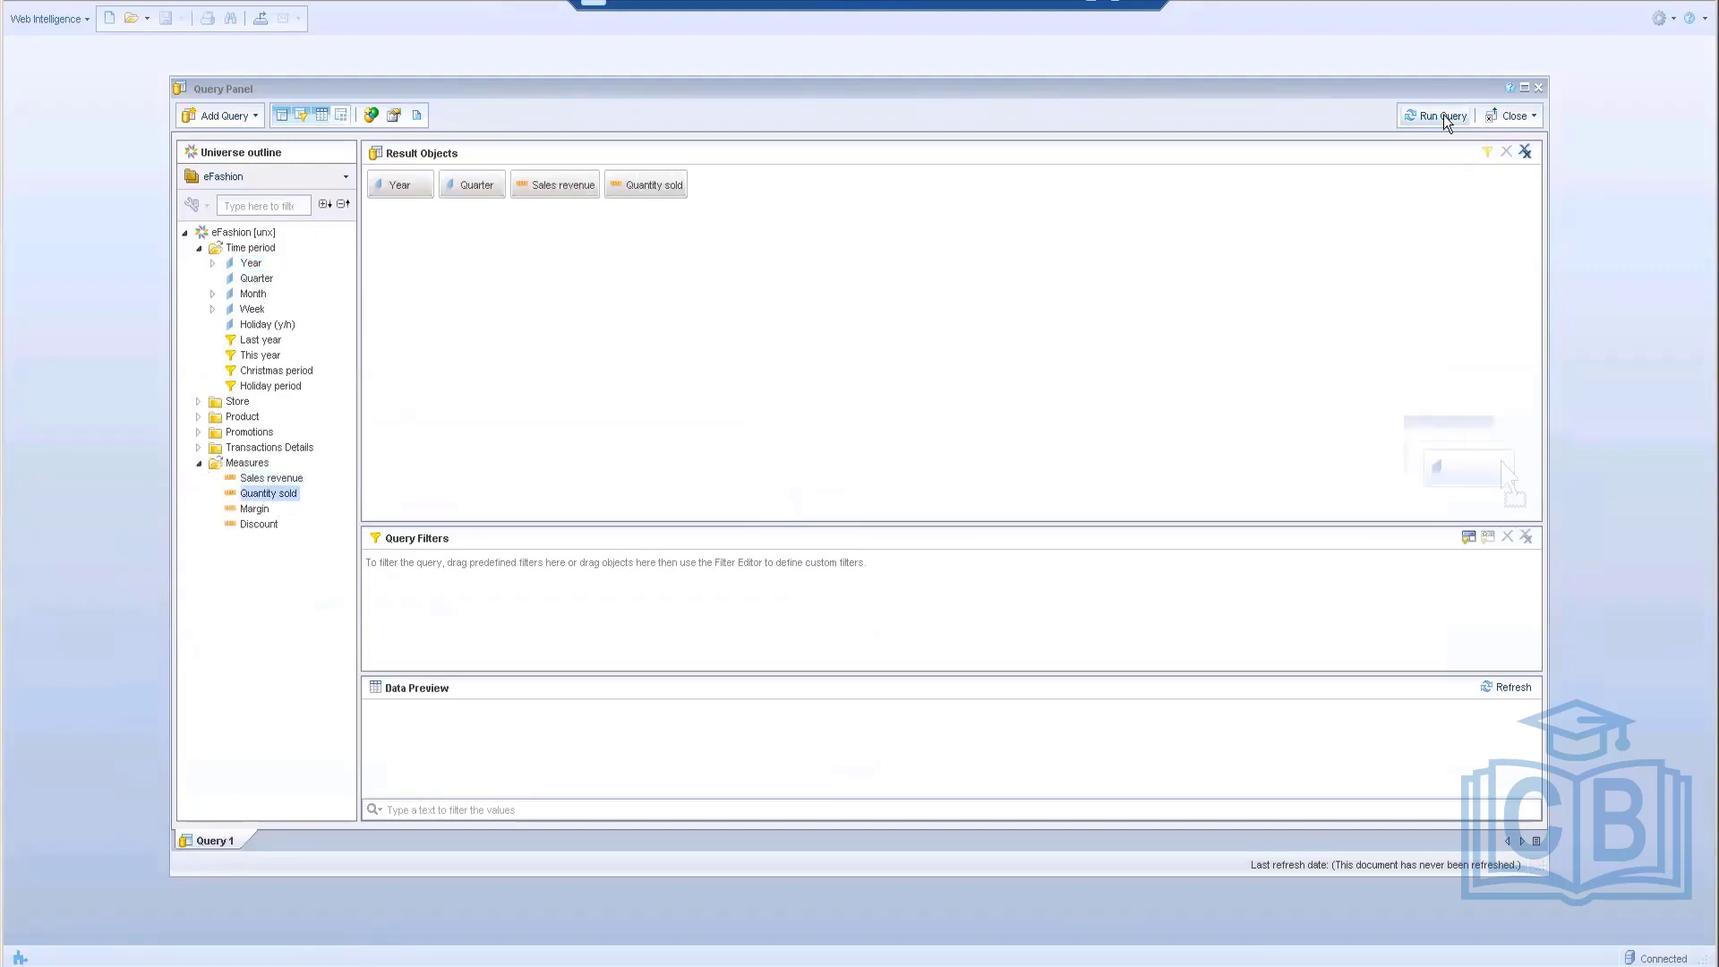
click(1444, 117)
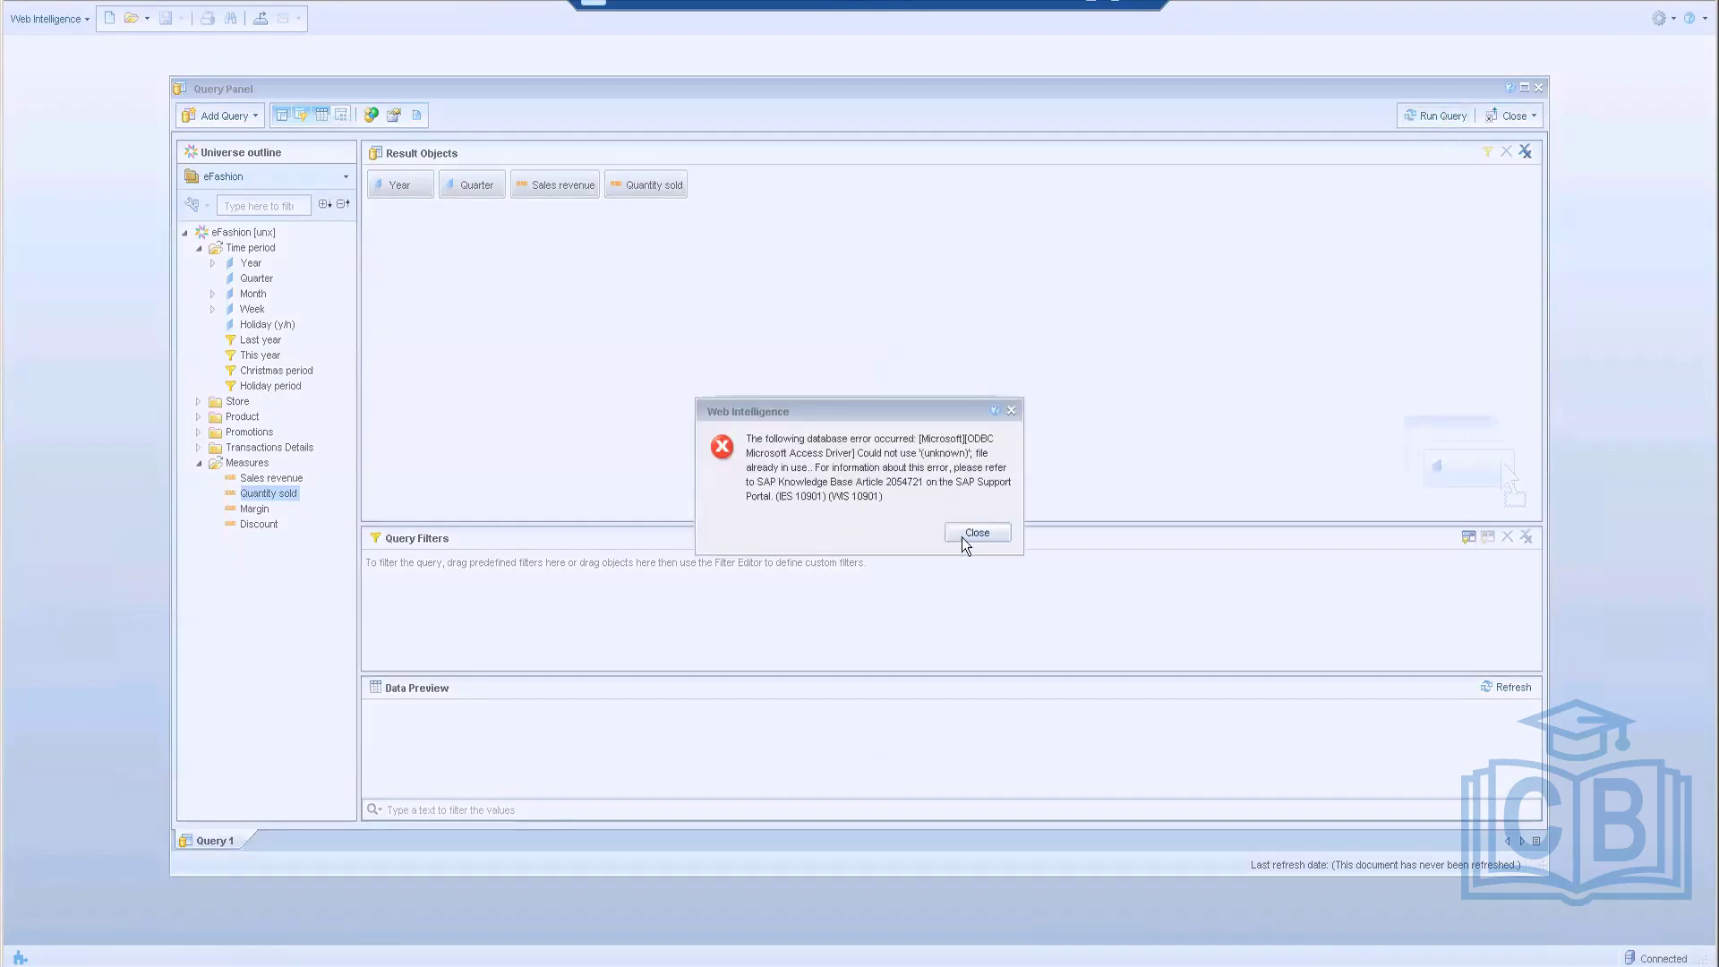
click(962, 535)
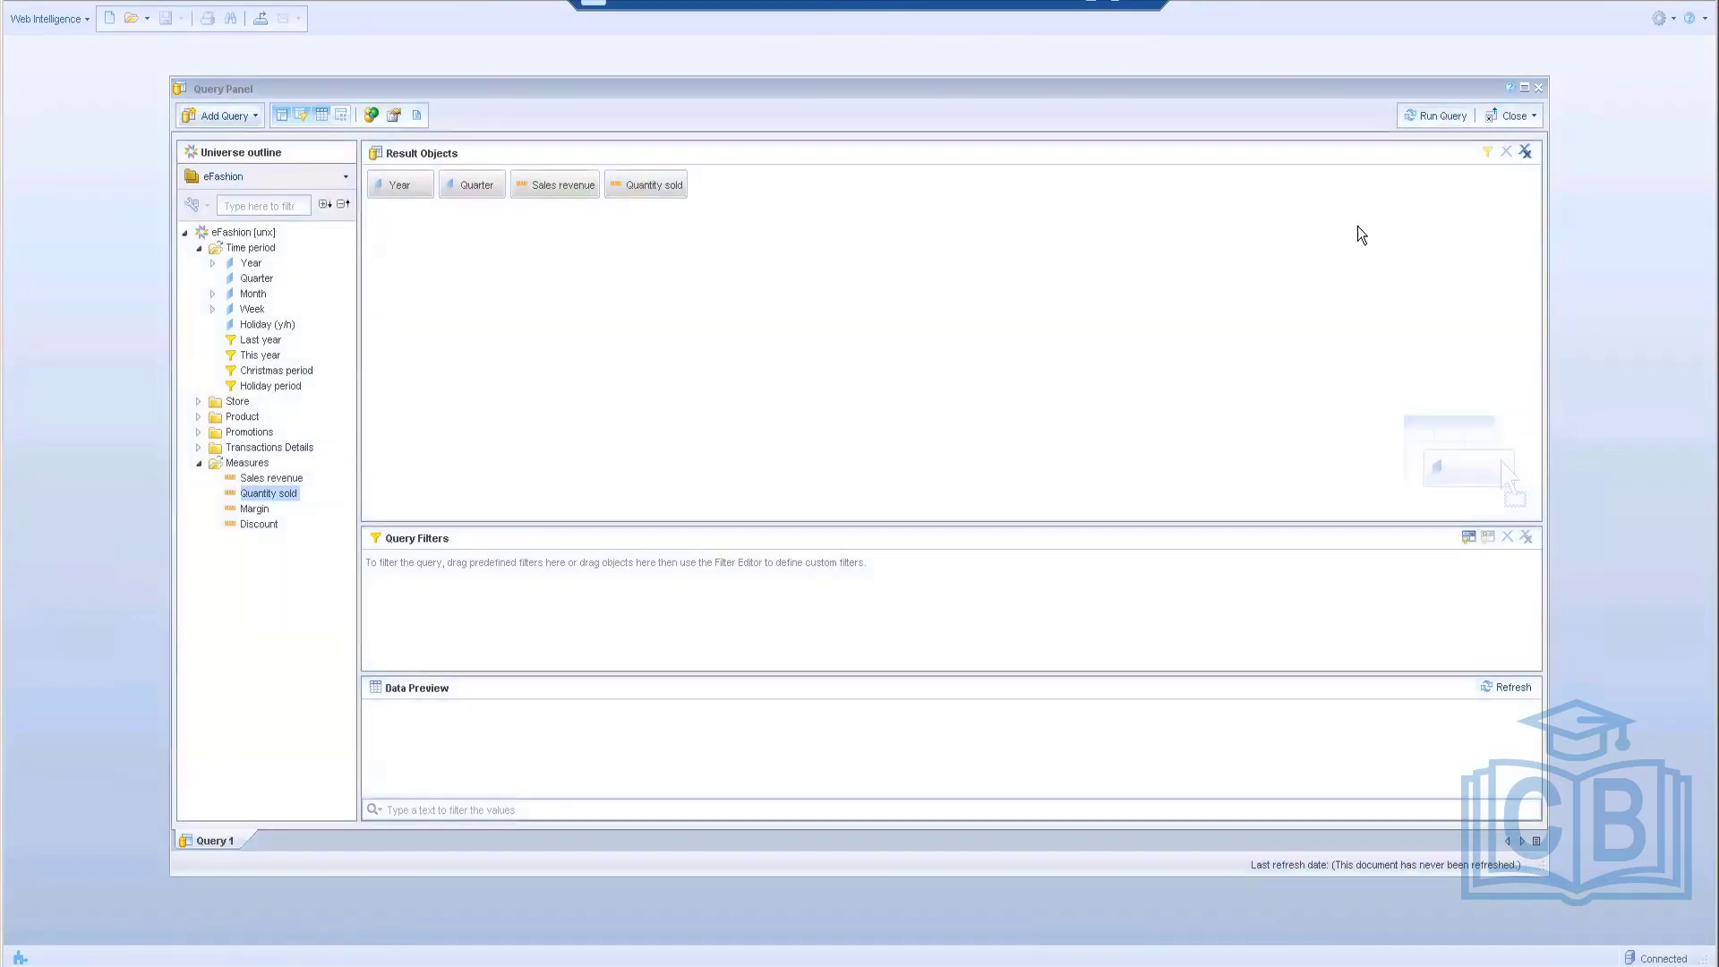
Close the query panel and discard the unsaved query
click(1543, 89)
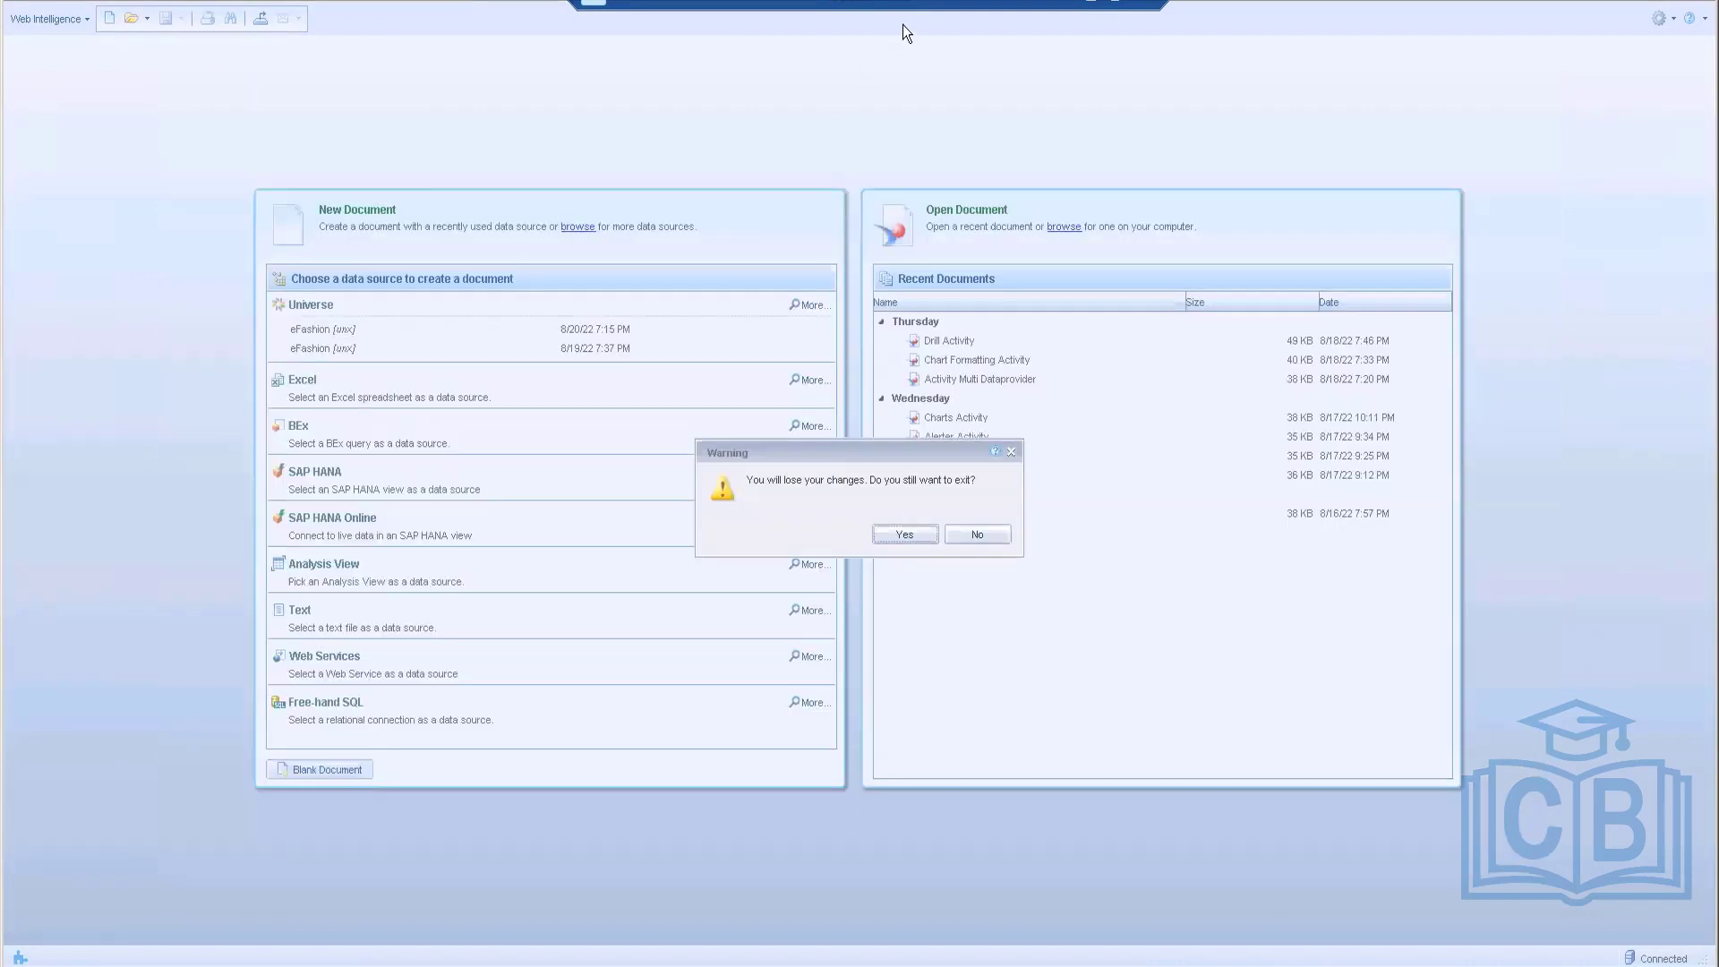
click(977, 535)
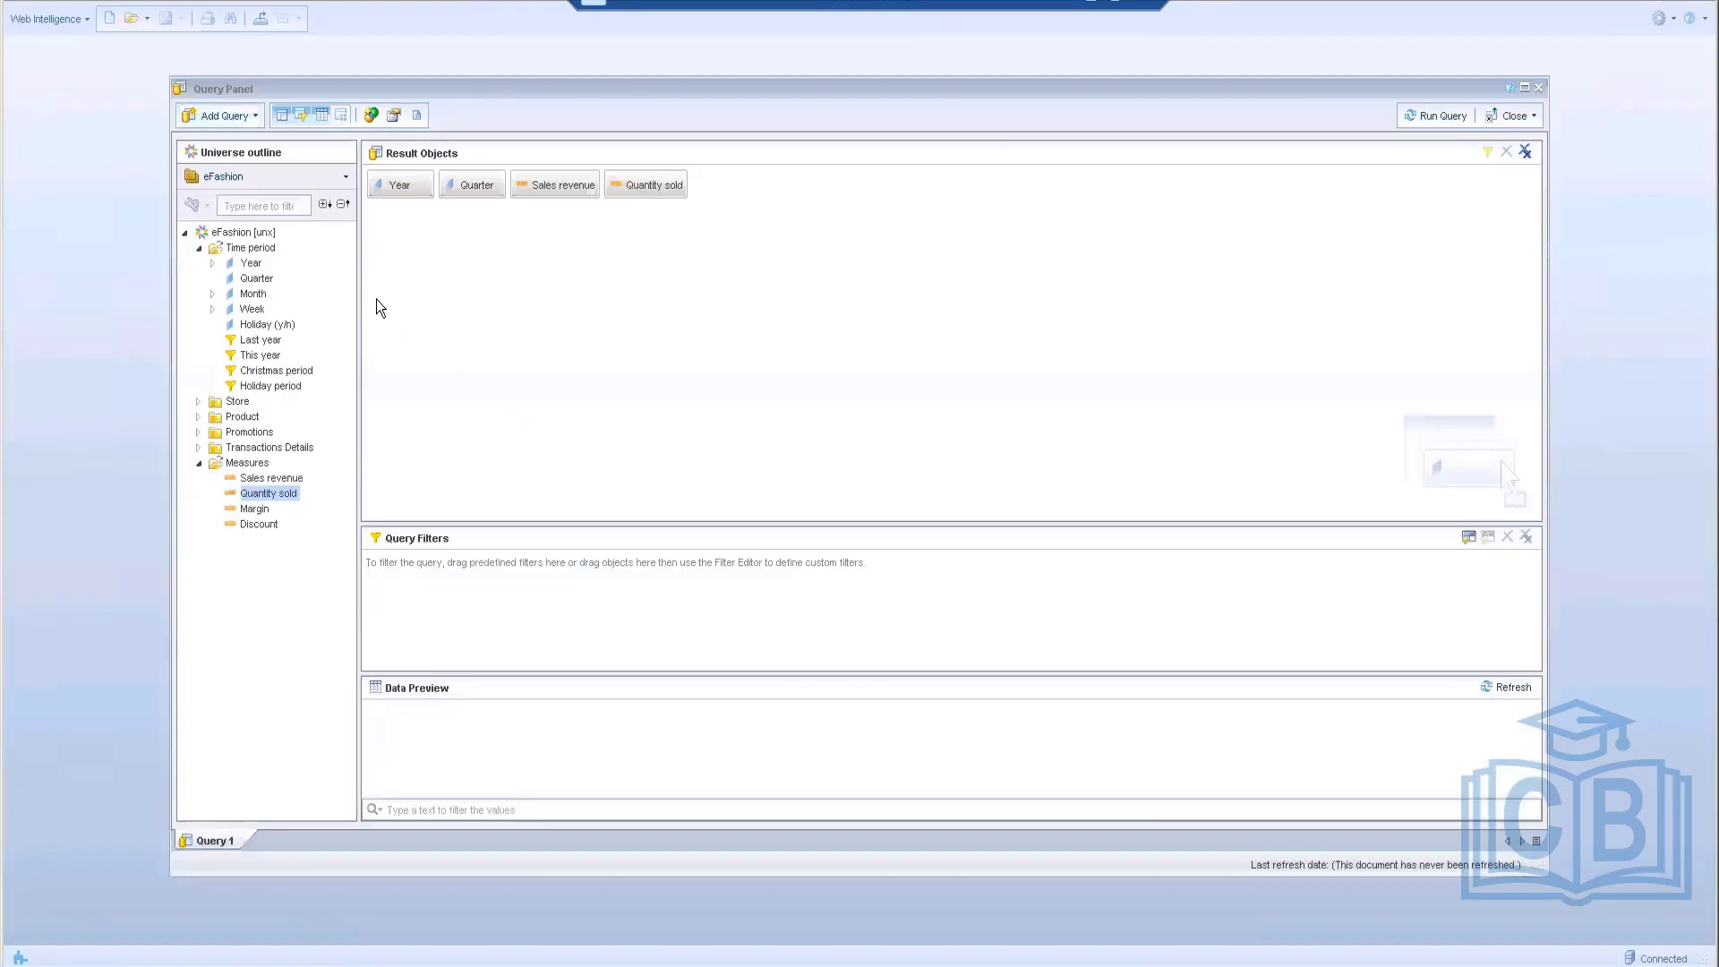
click(1542, 89)
click(914, 537)
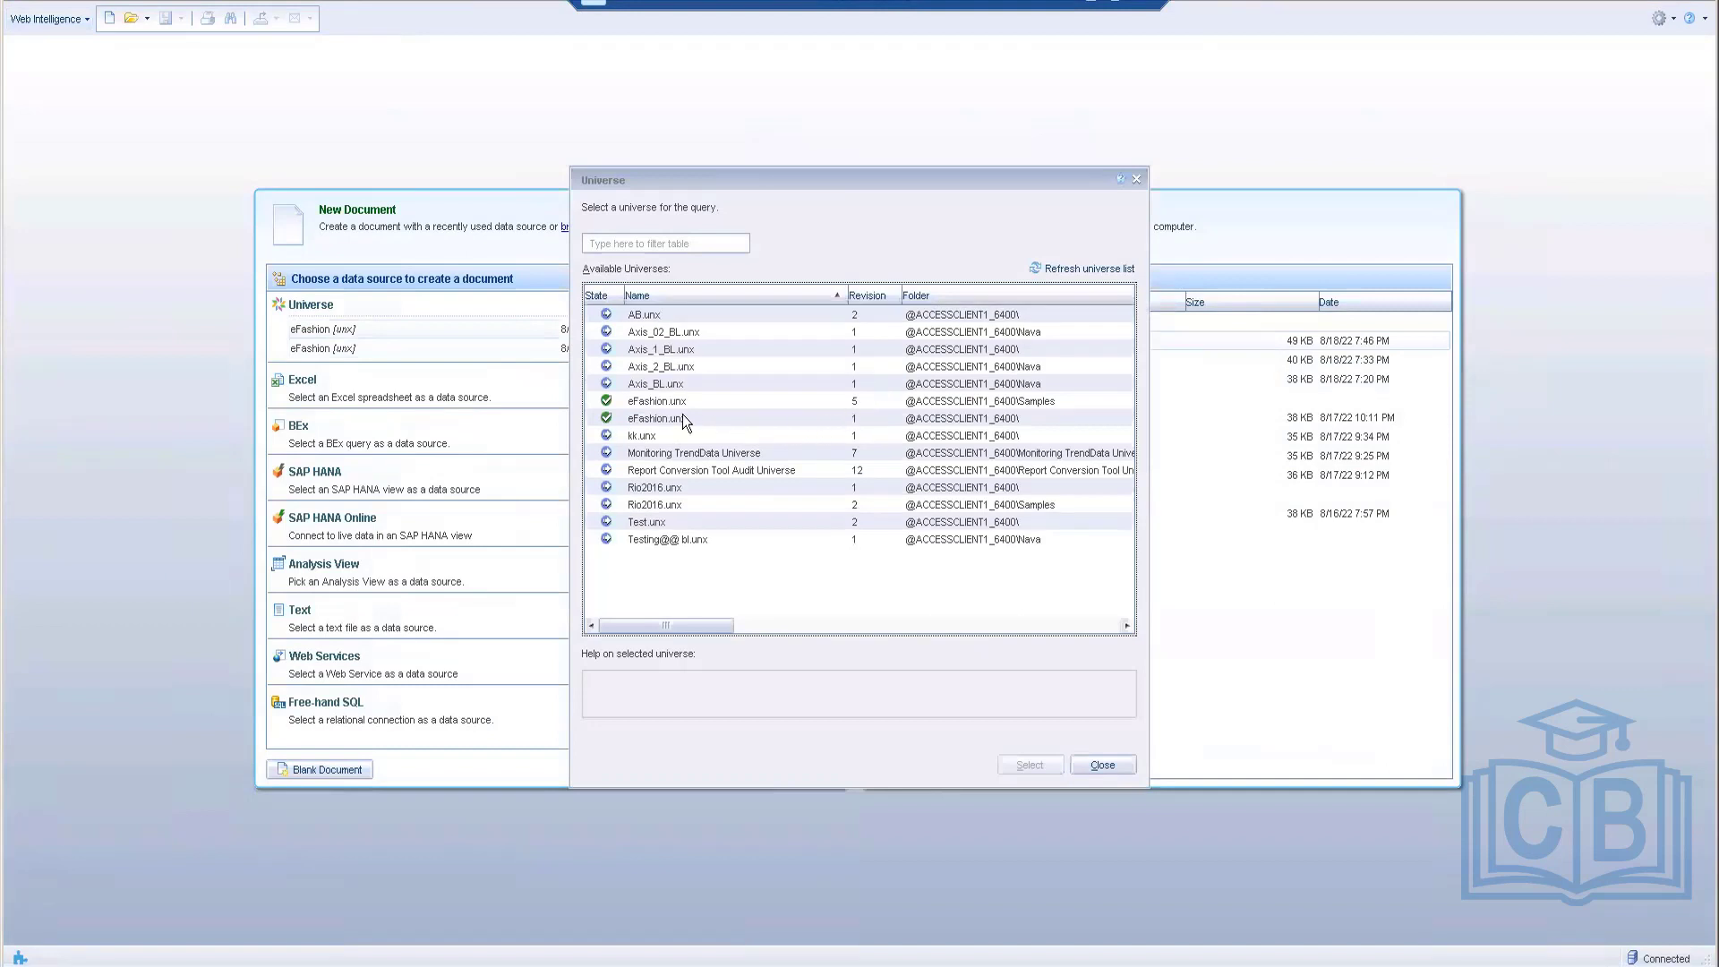
Select the root-folder eFashion.unx universe and try to run a query with Year, Quarter, Sales revenue and Quantity sold
click(670, 422)
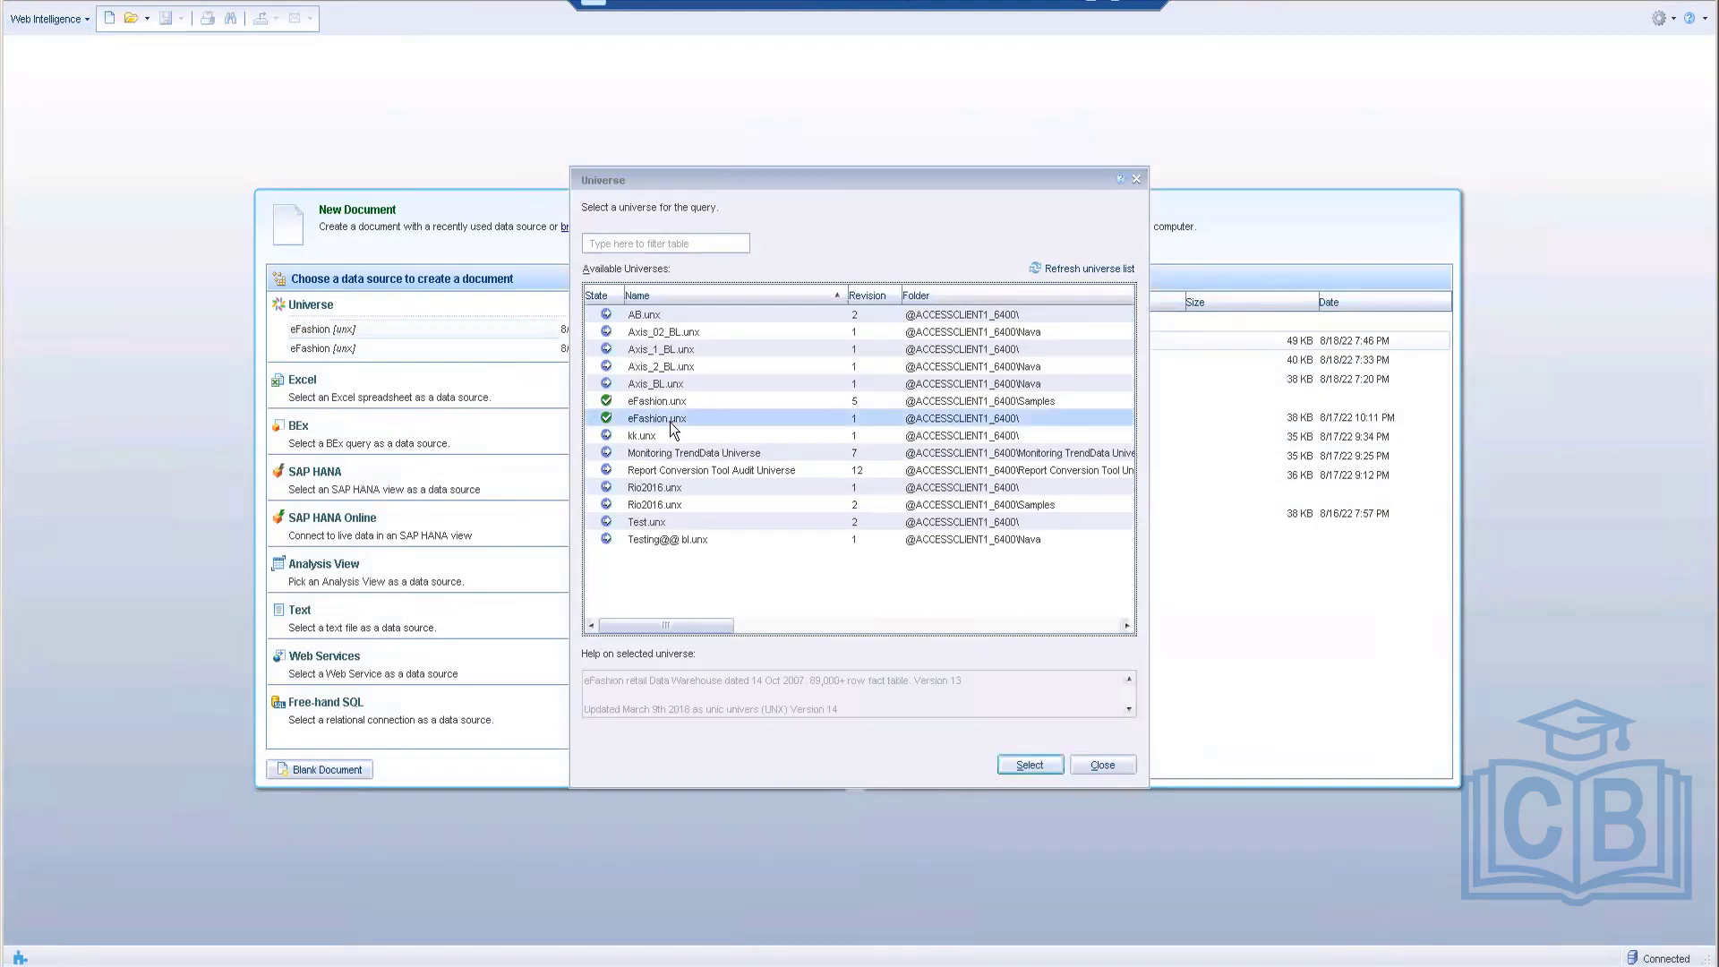
click(1027, 762)
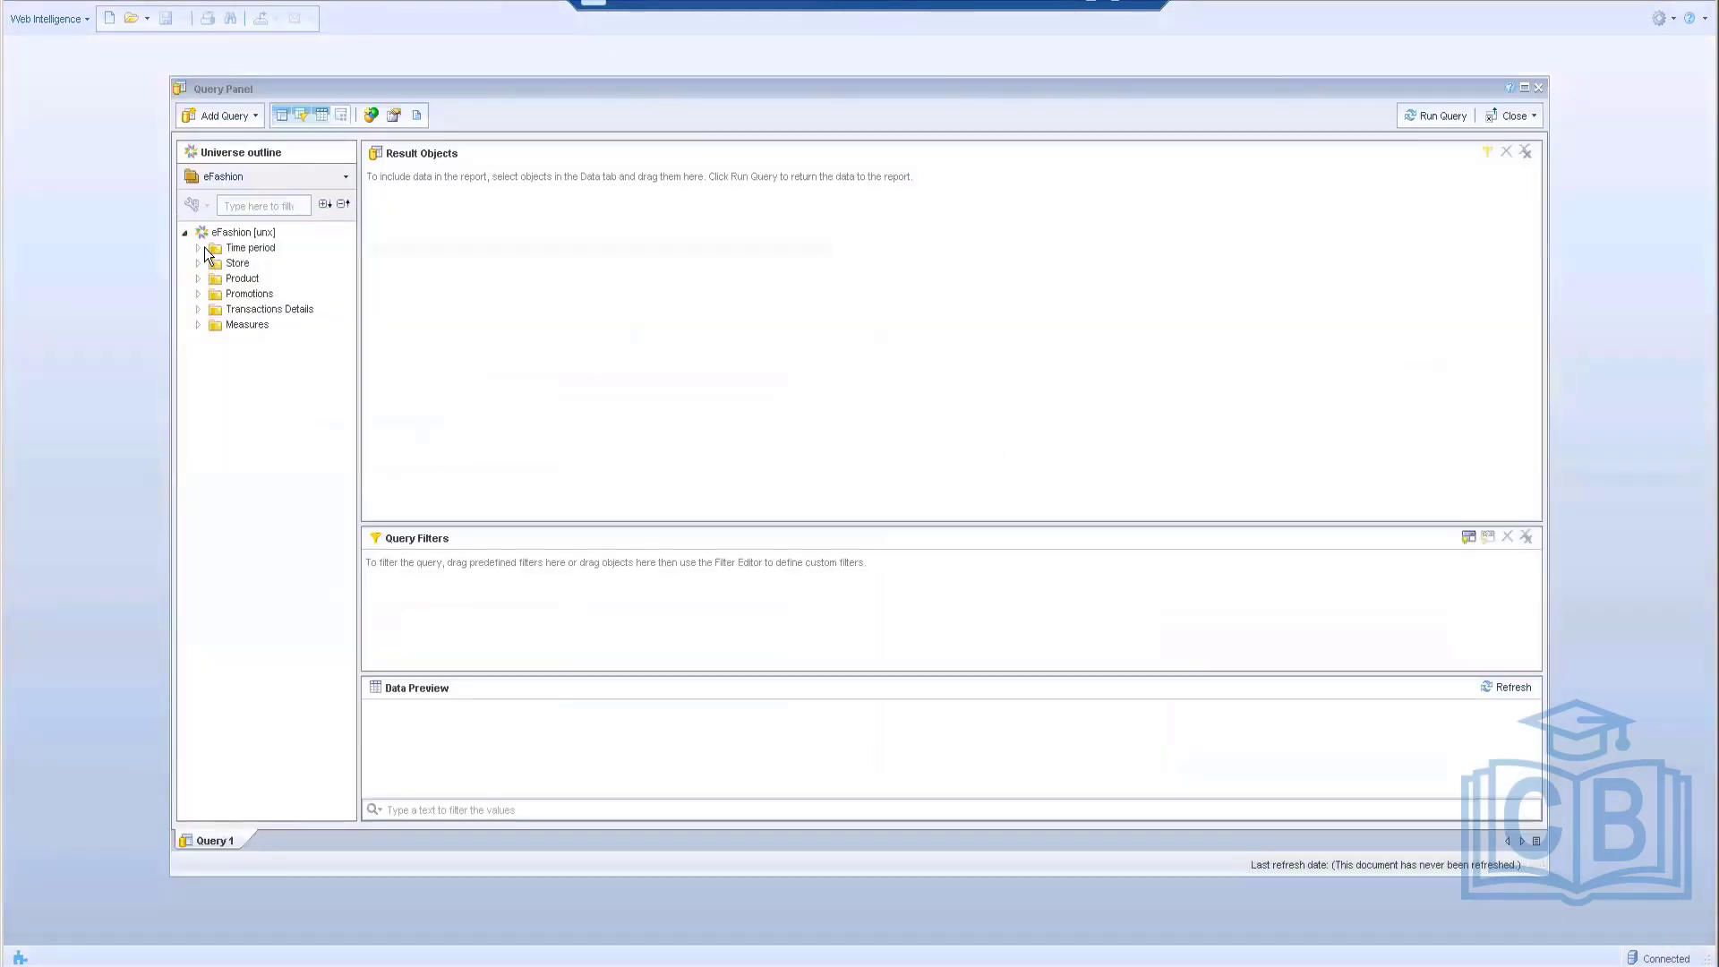
click(198, 248)
double_click(251, 262)
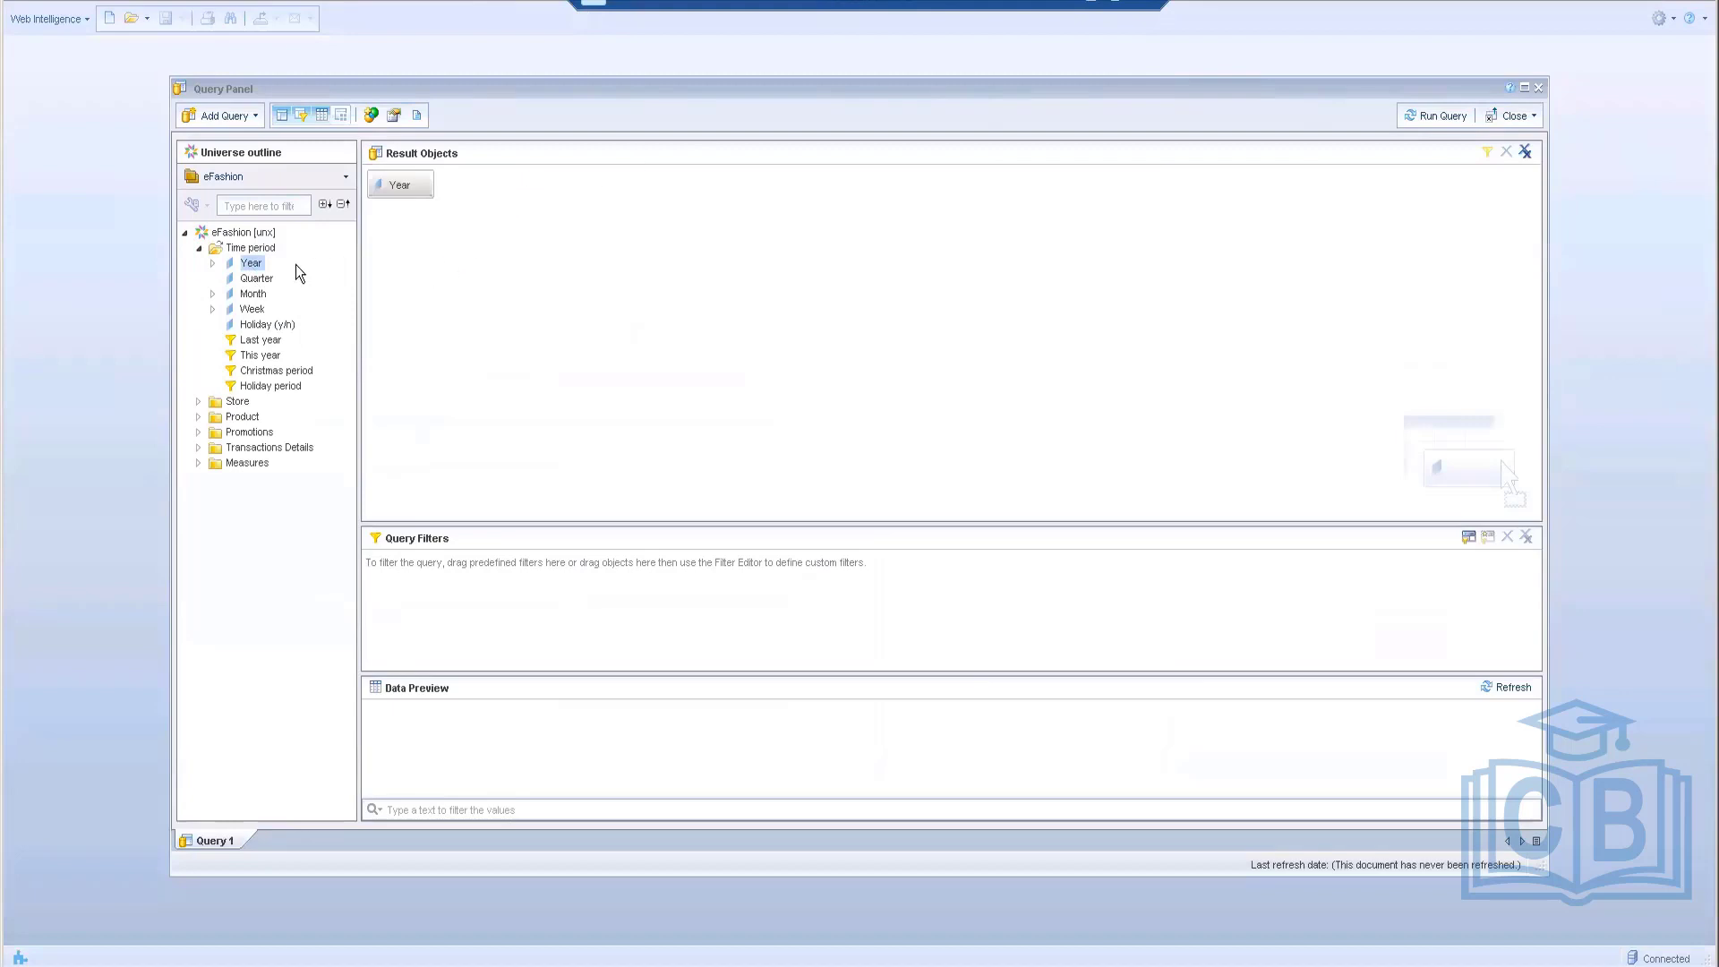
click(255, 279)
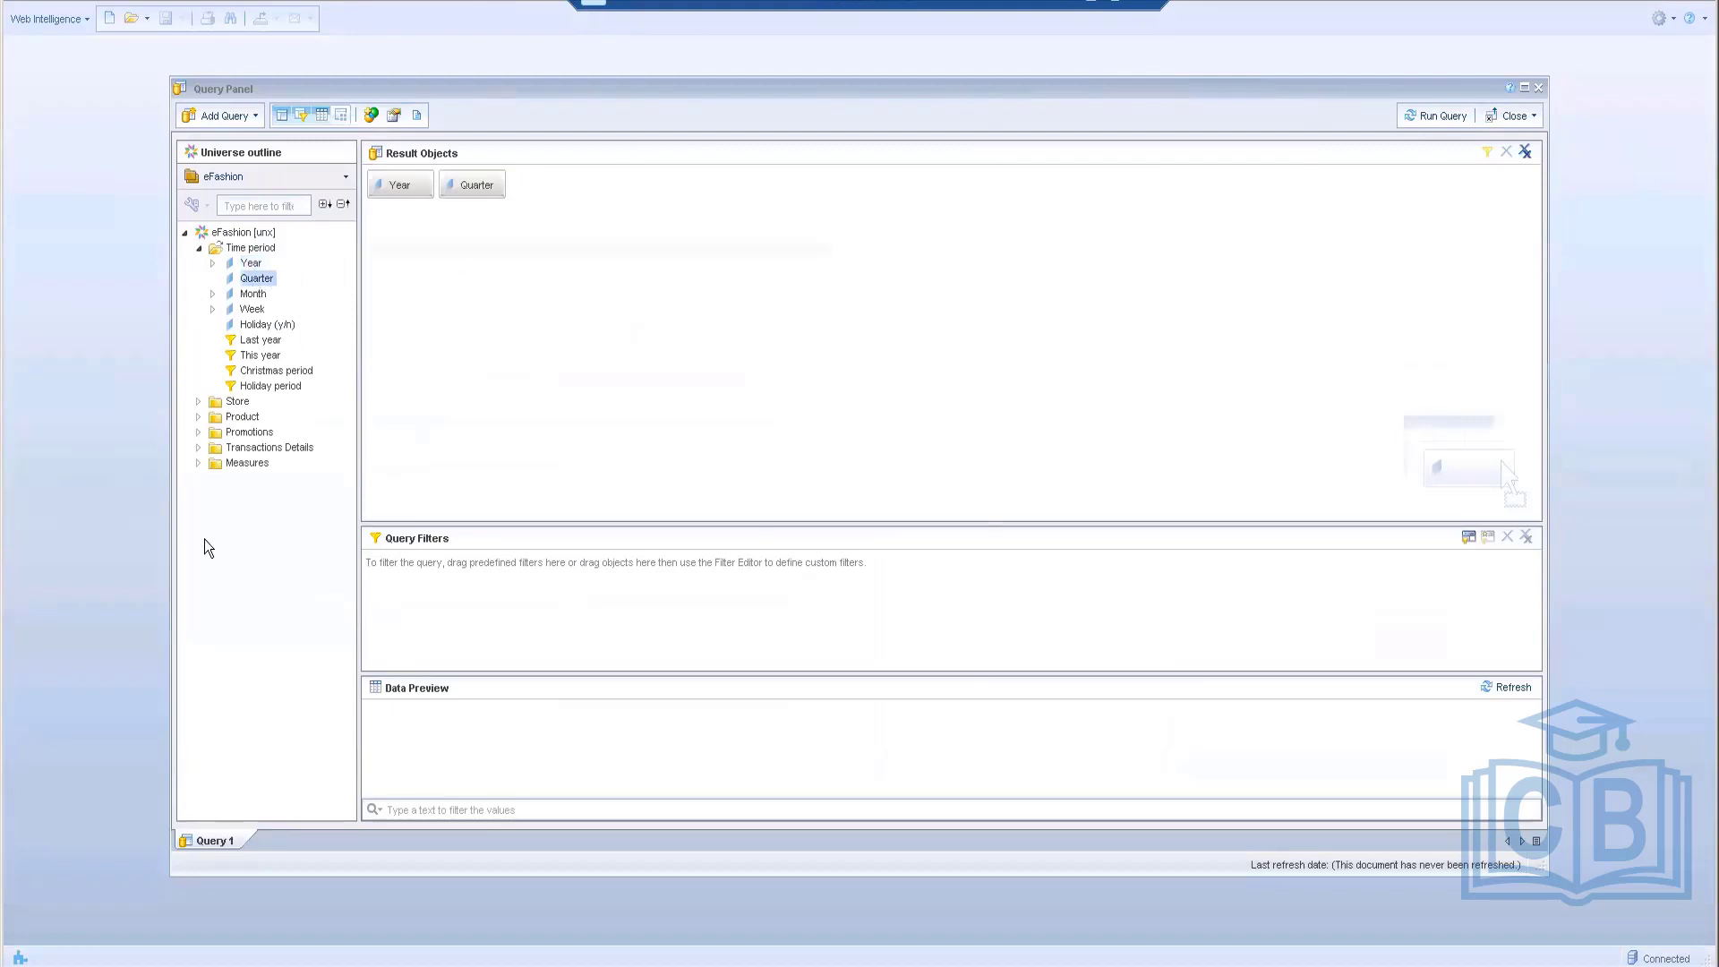
click(198, 463)
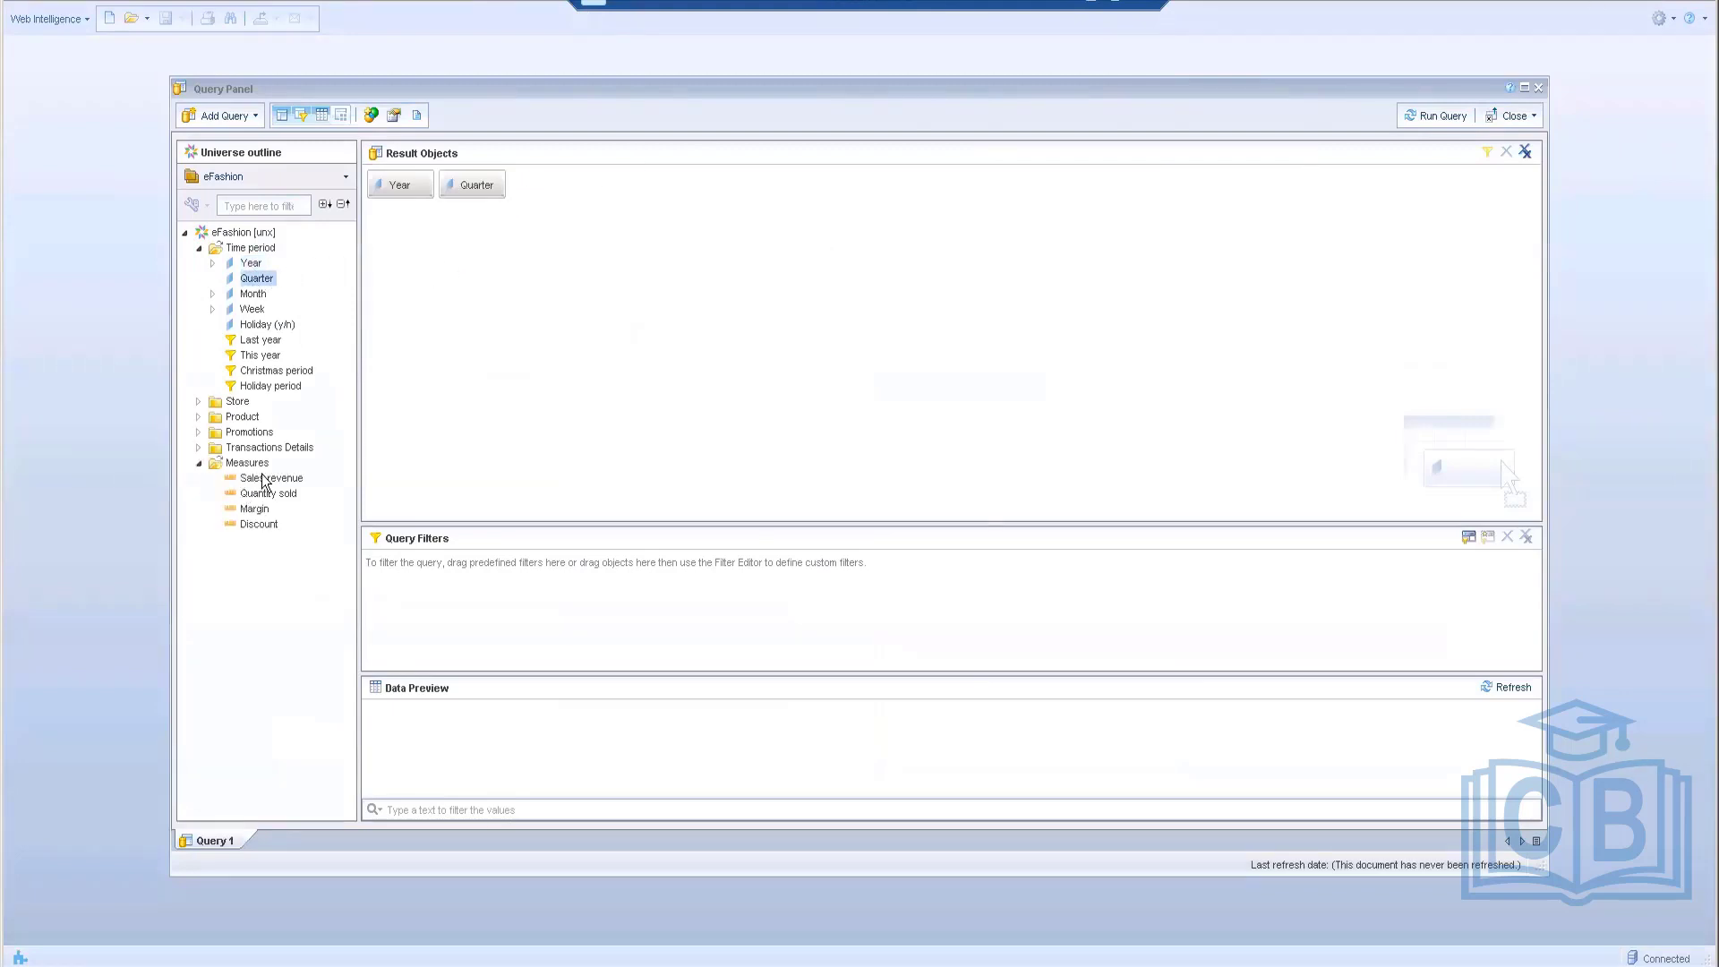
double_click(266, 479)
double_click(268, 493)
click(1444, 117)
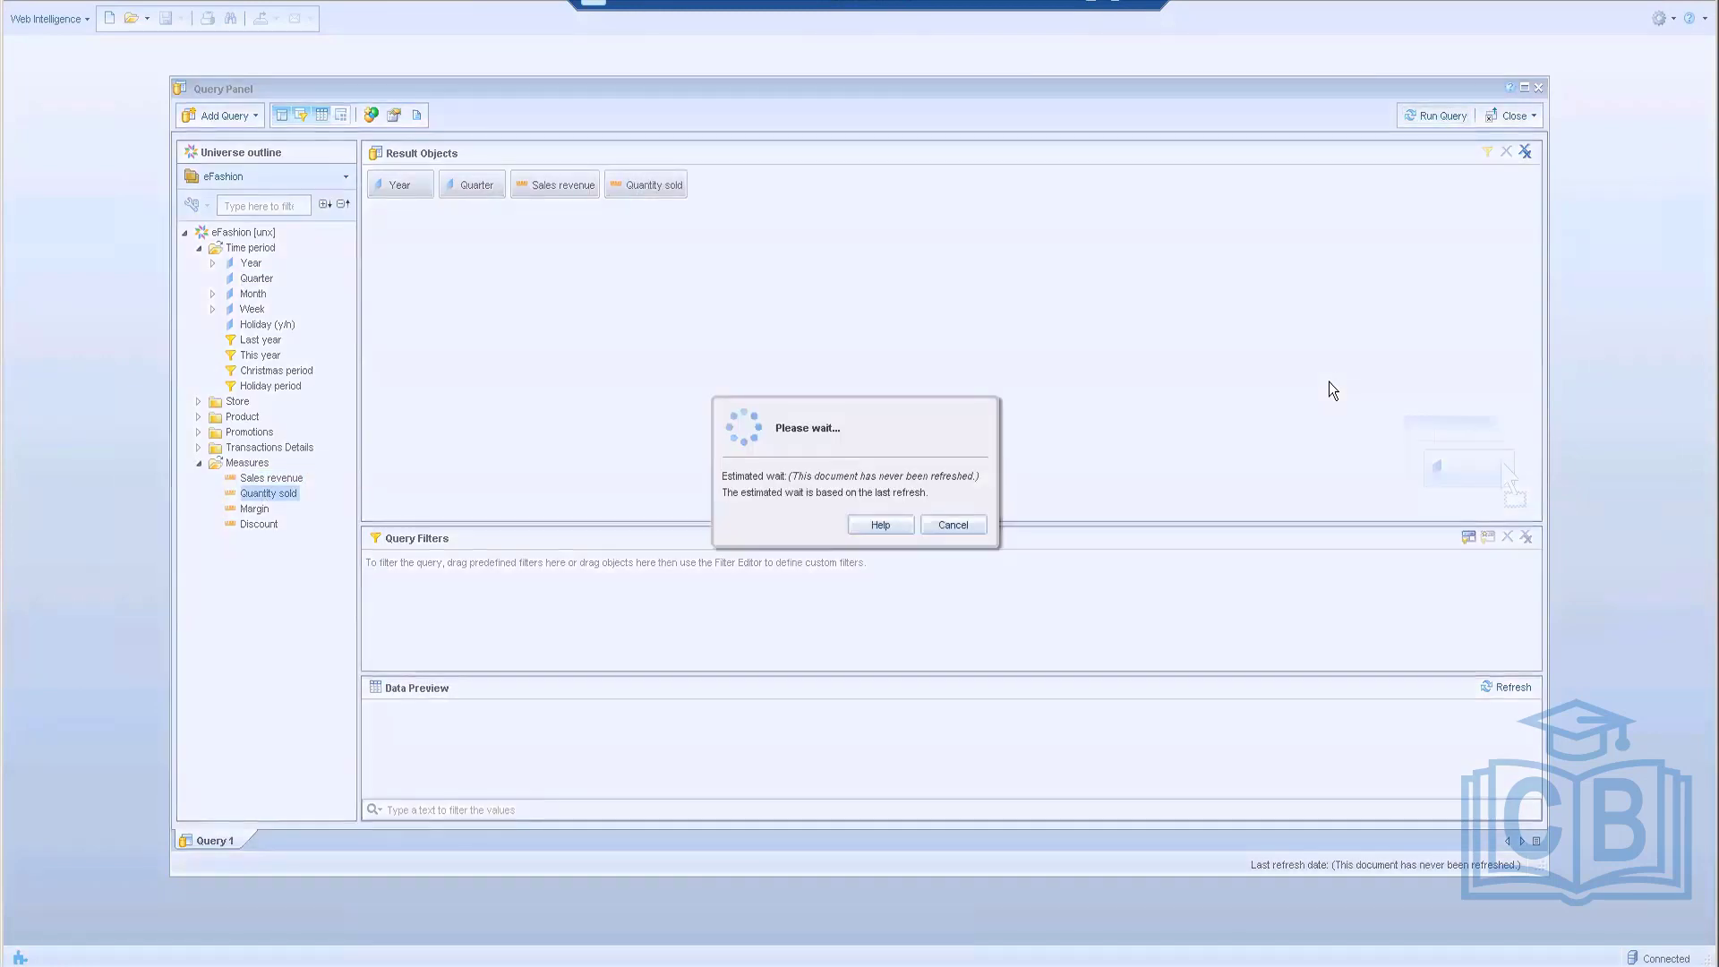
click(983, 538)
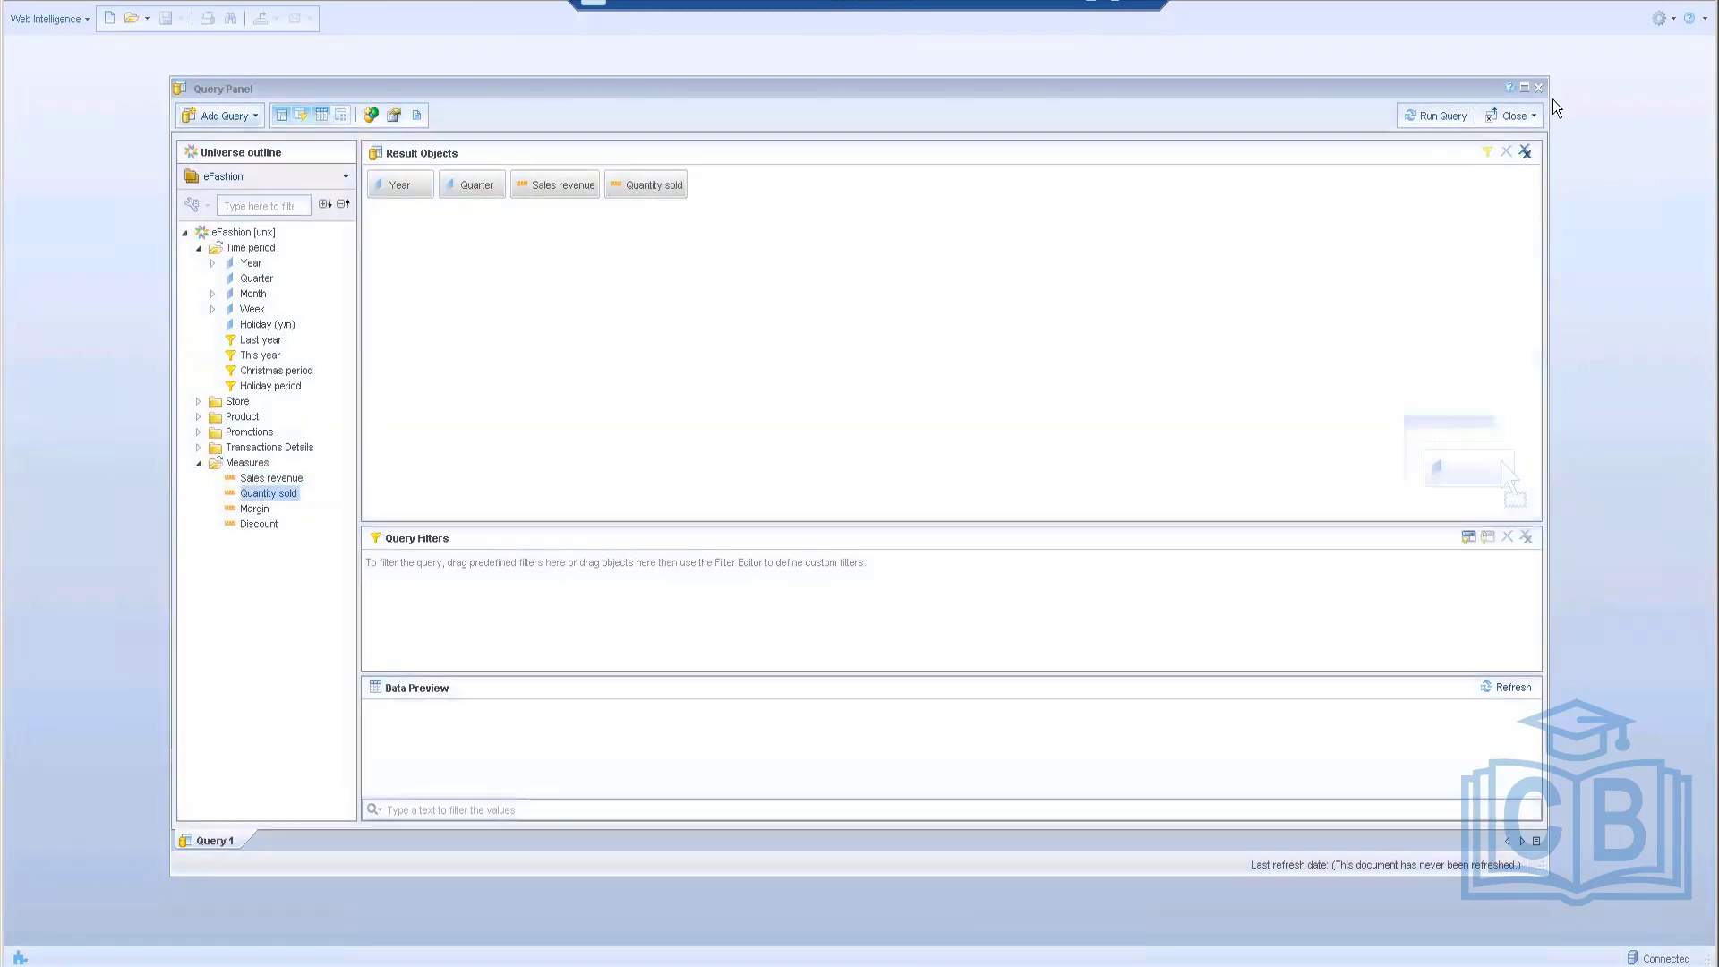
Discard the unsaved eFashion query and close the blank New Document open in the browser's BI launch pad
click(1540, 88)
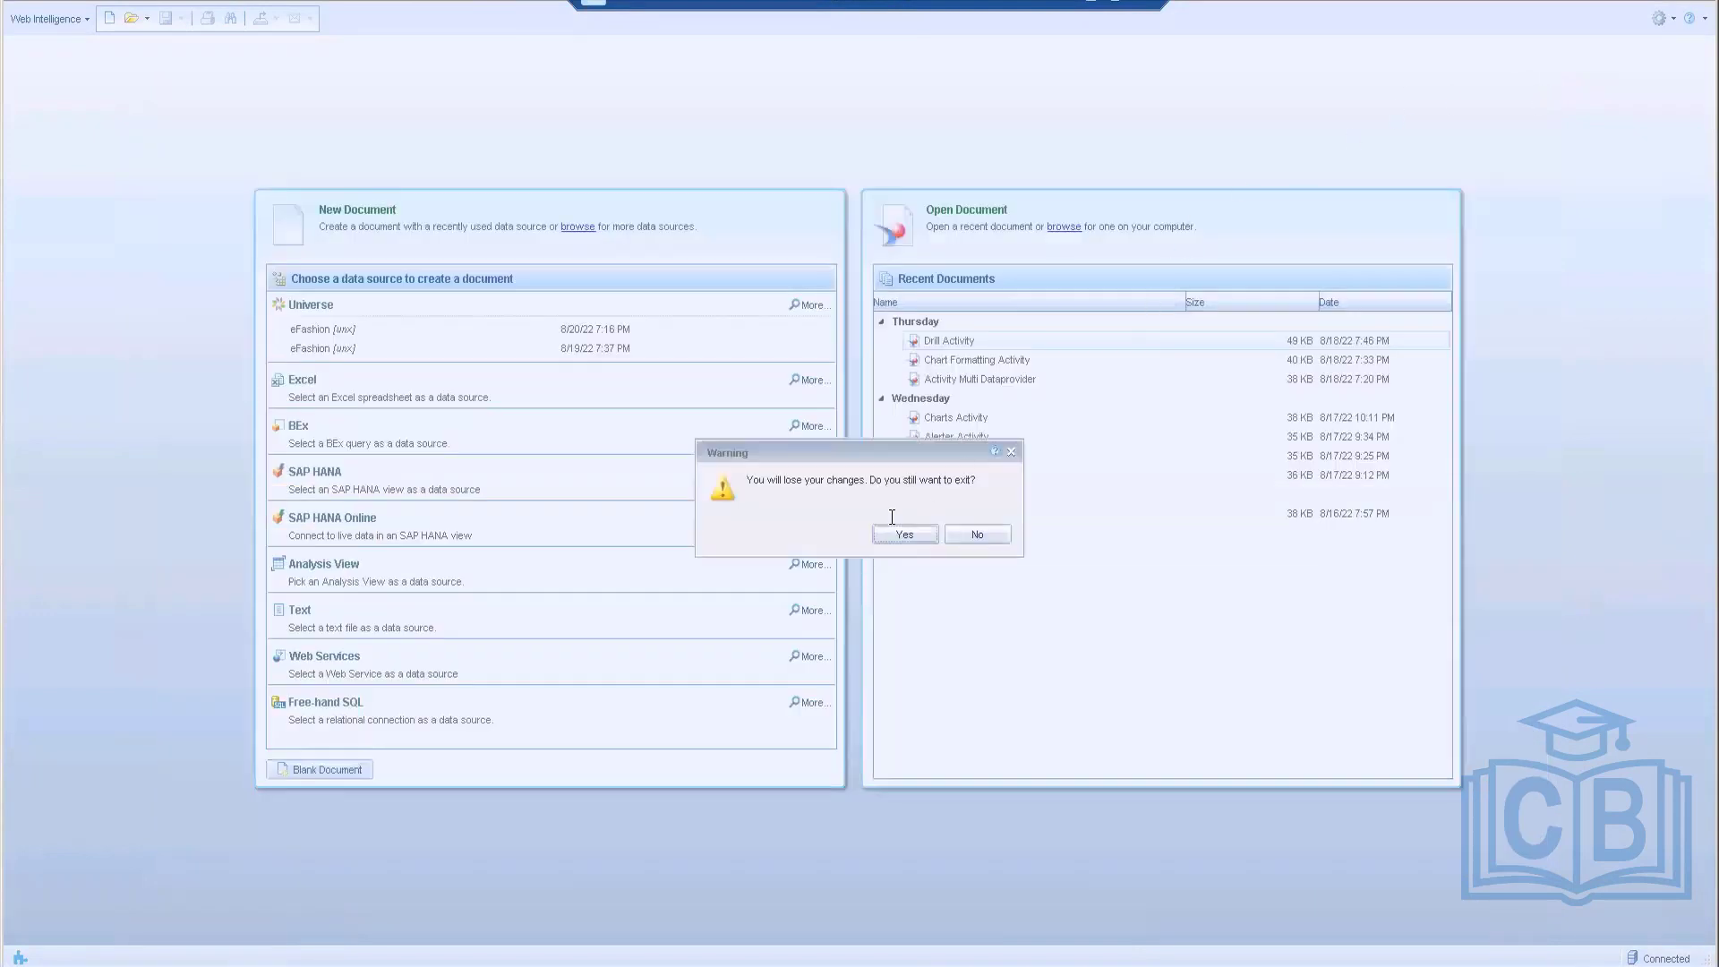
click(904, 535)
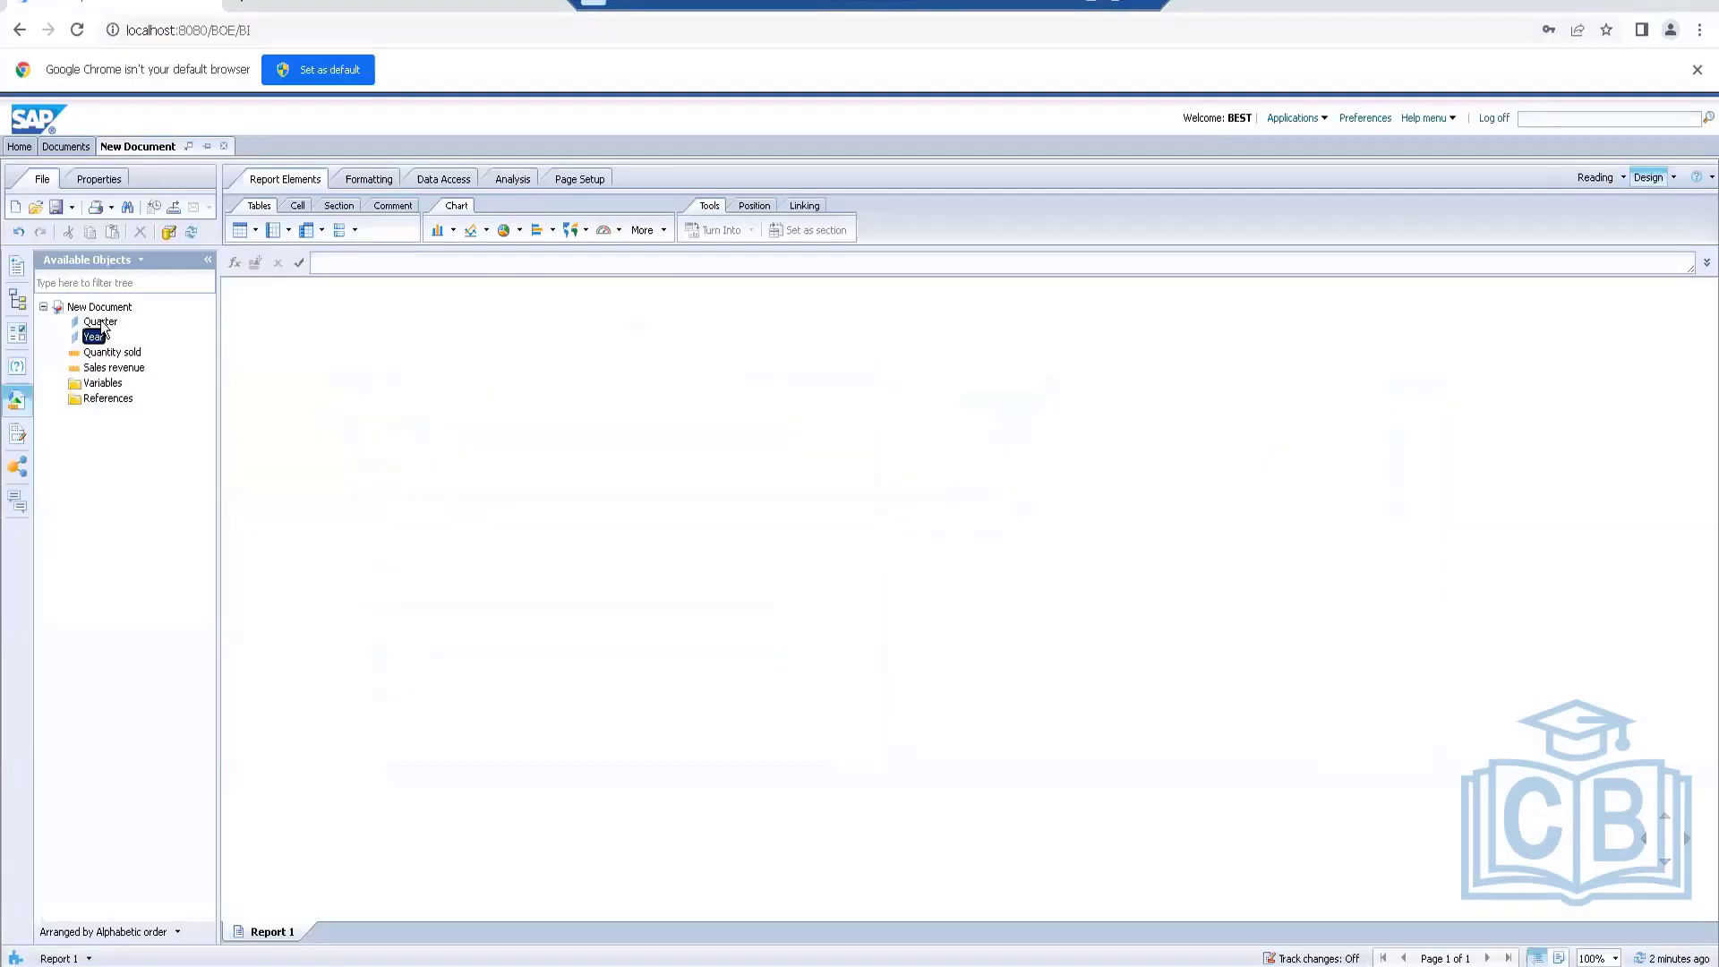
drag(100, 322, 396, 378)
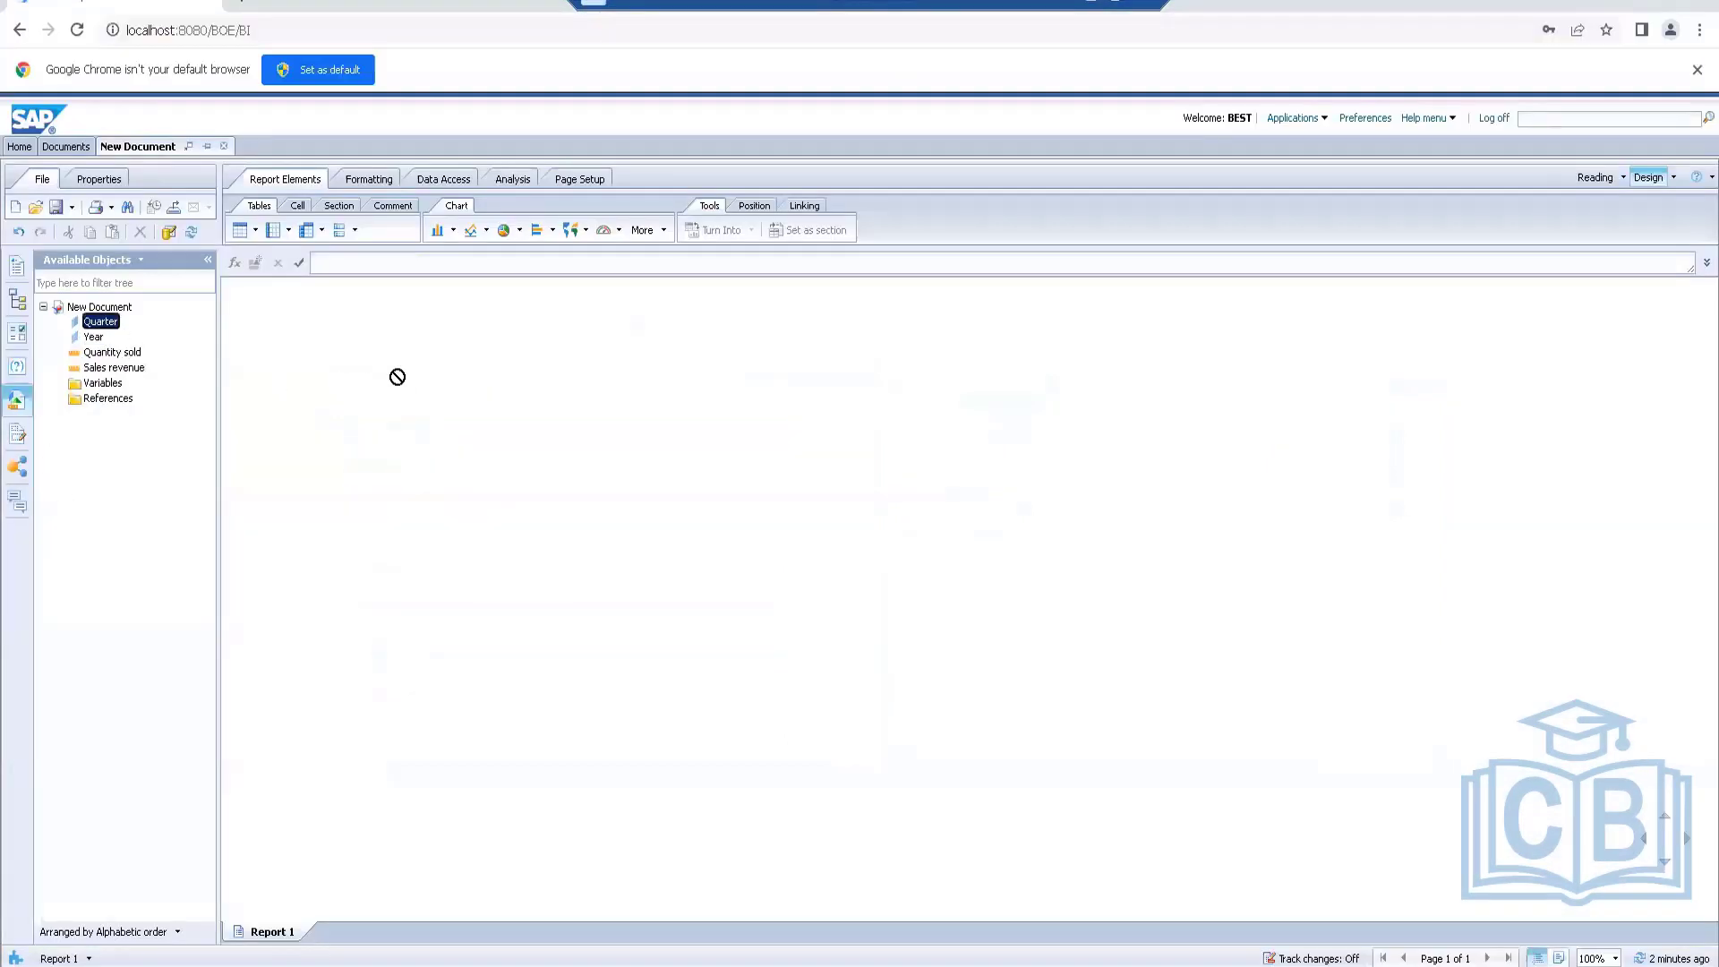
click(224, 147)
click(952, 132)
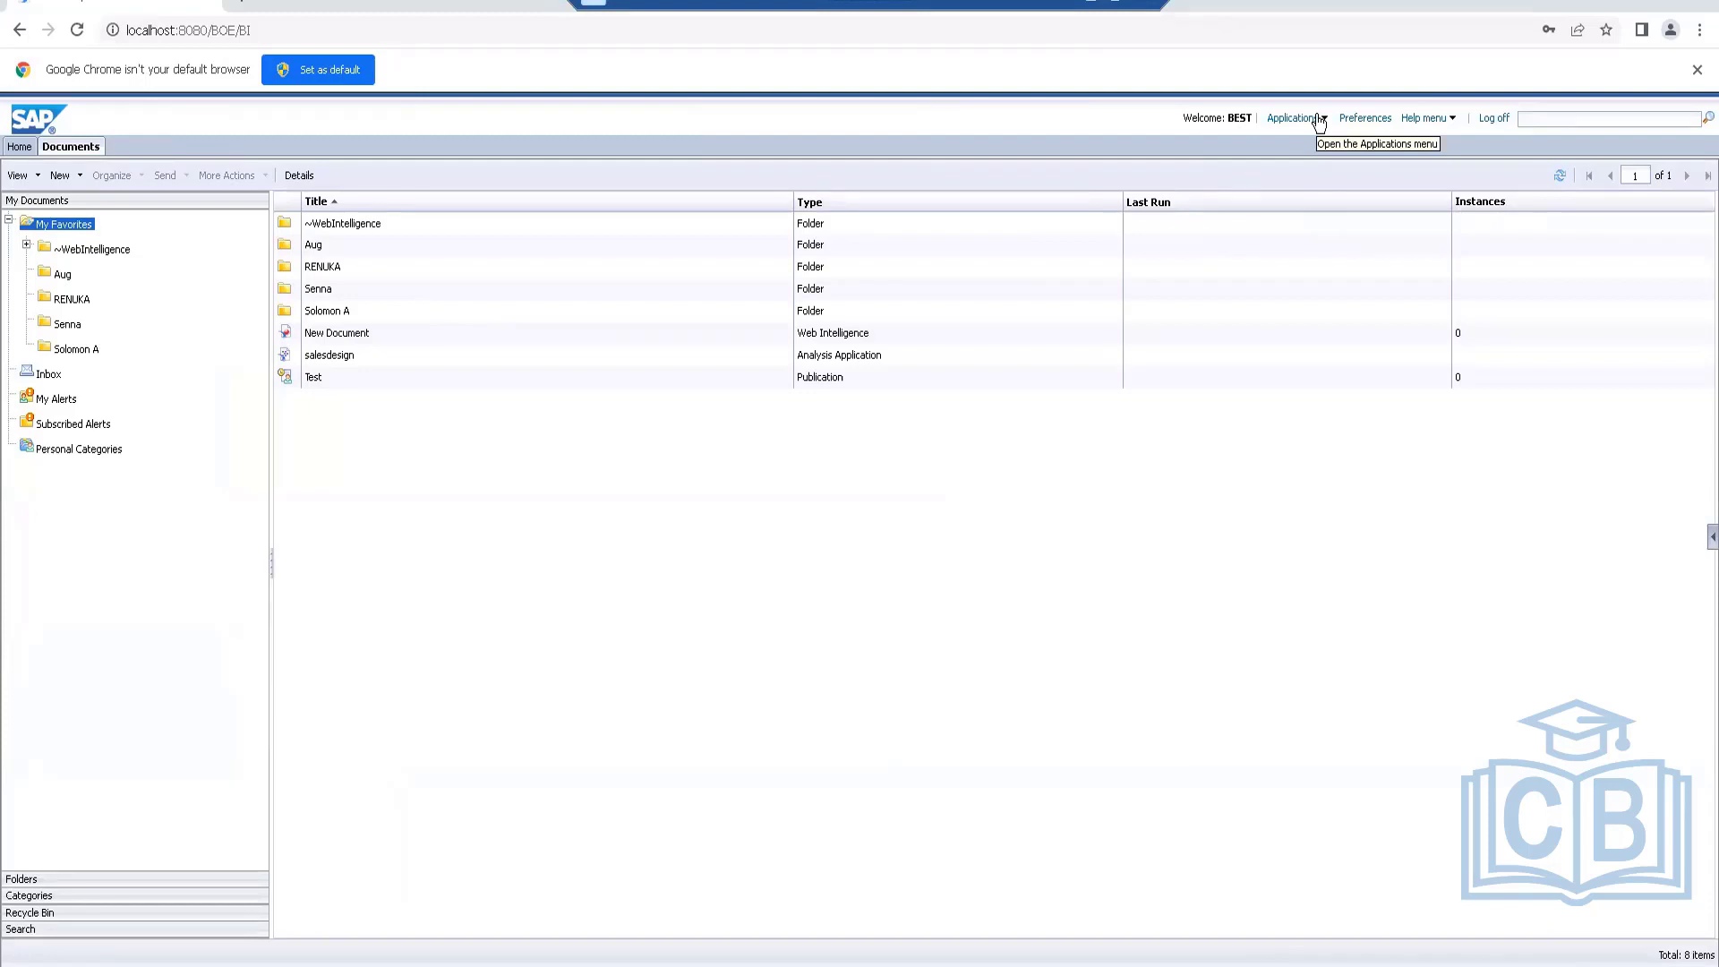
Launch Web Intelligence from the BI launch pad and create a document on the root-folder eFashion.unx universe
click(1320, 120)
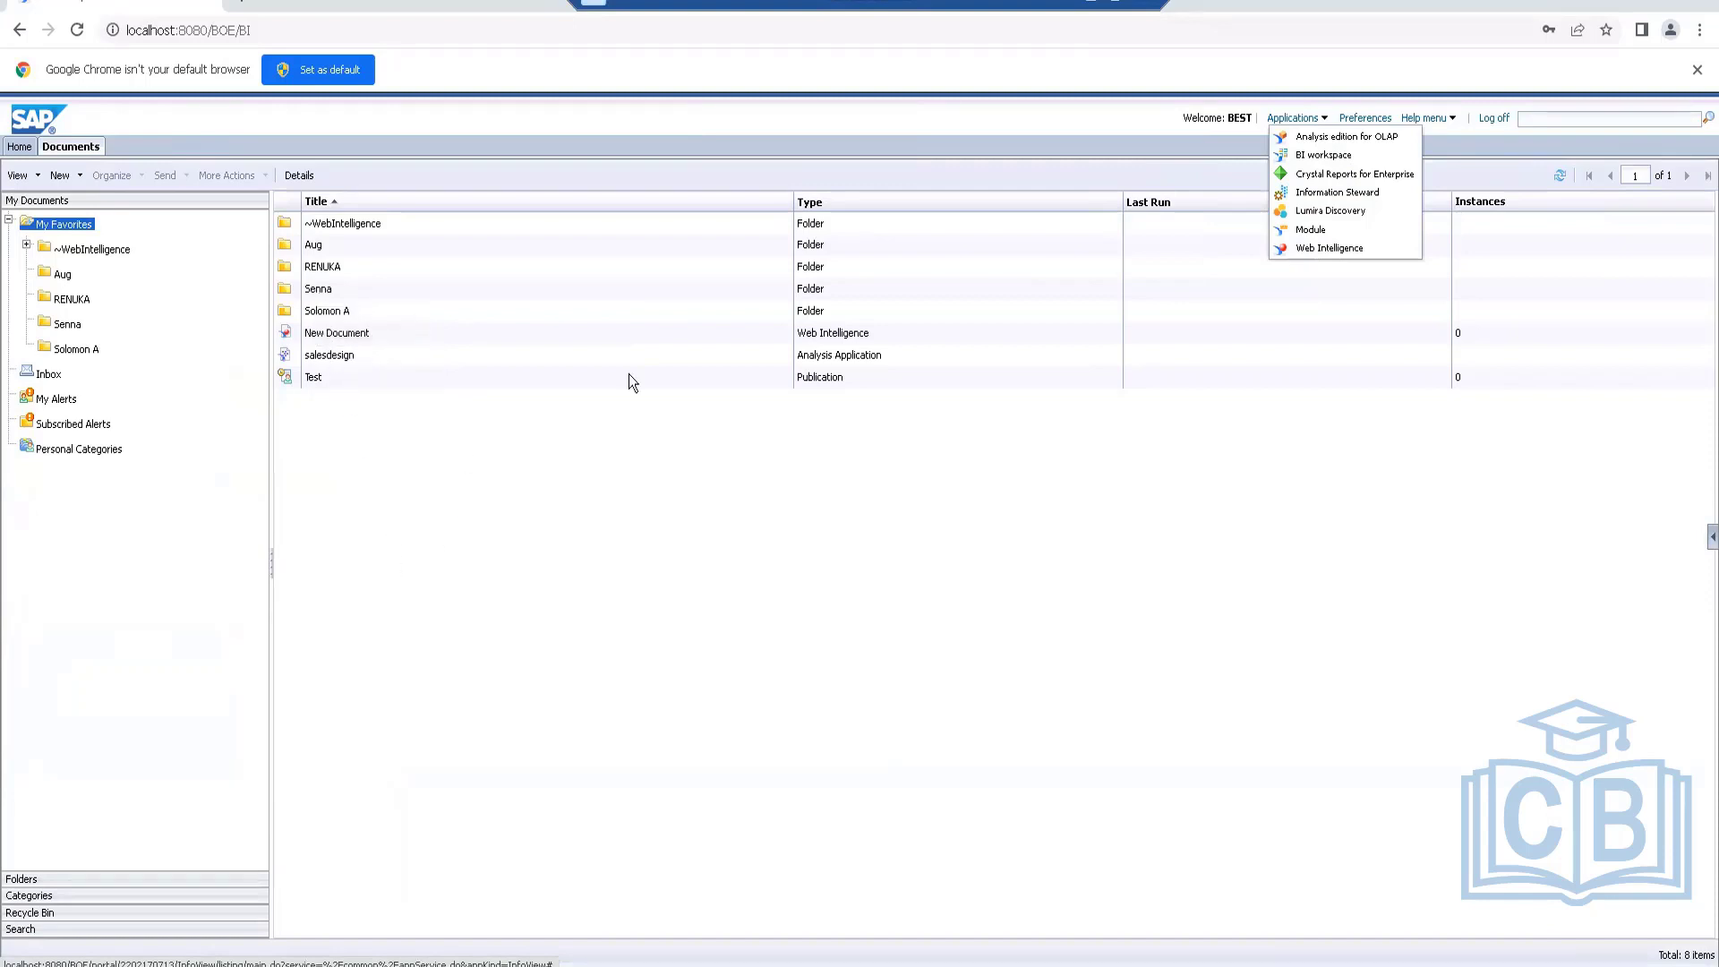
click(1329, 248)
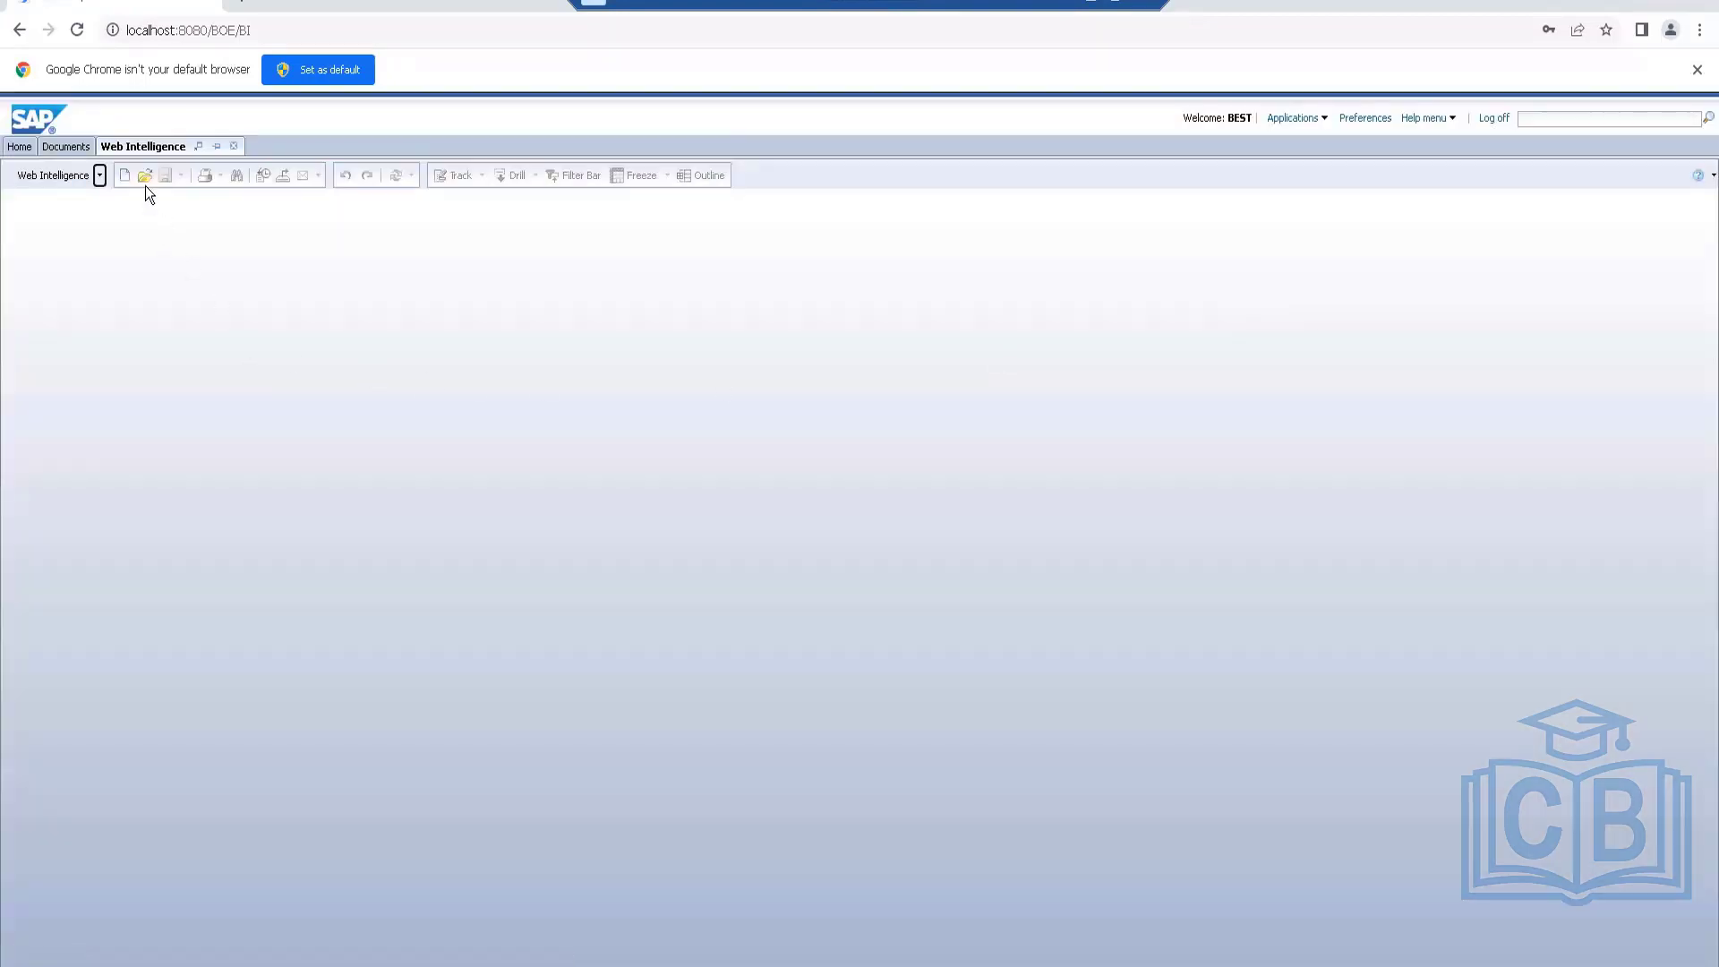
click(125, 176)
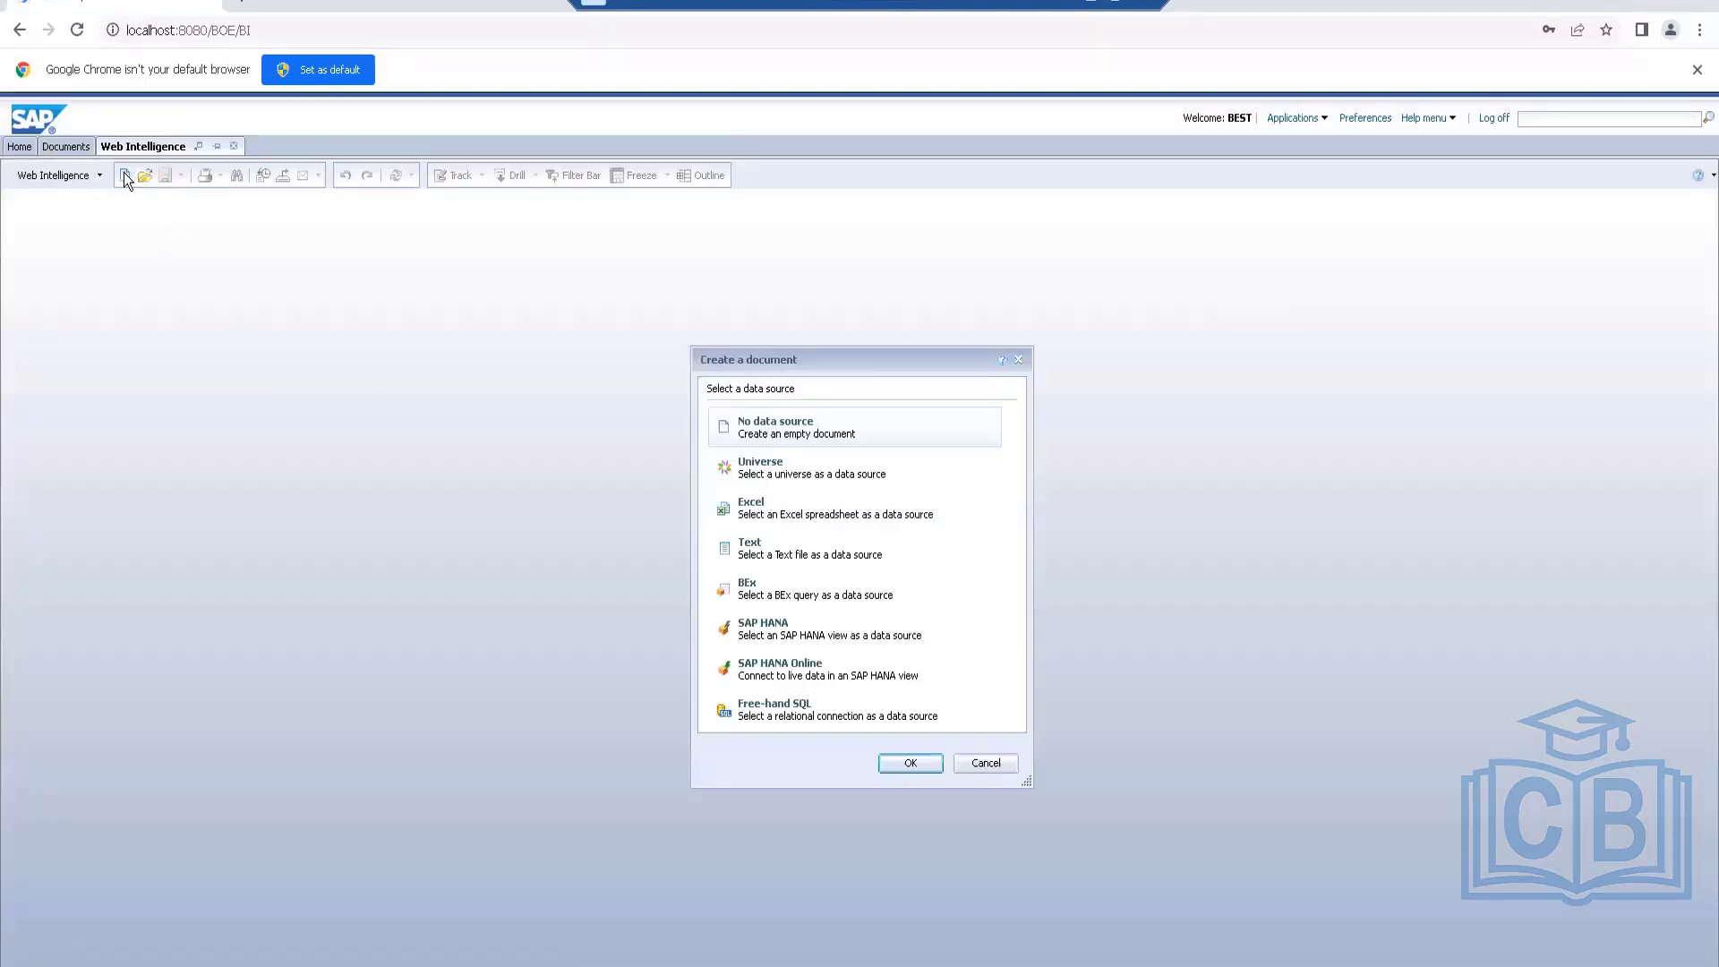
double_click(766, 466)
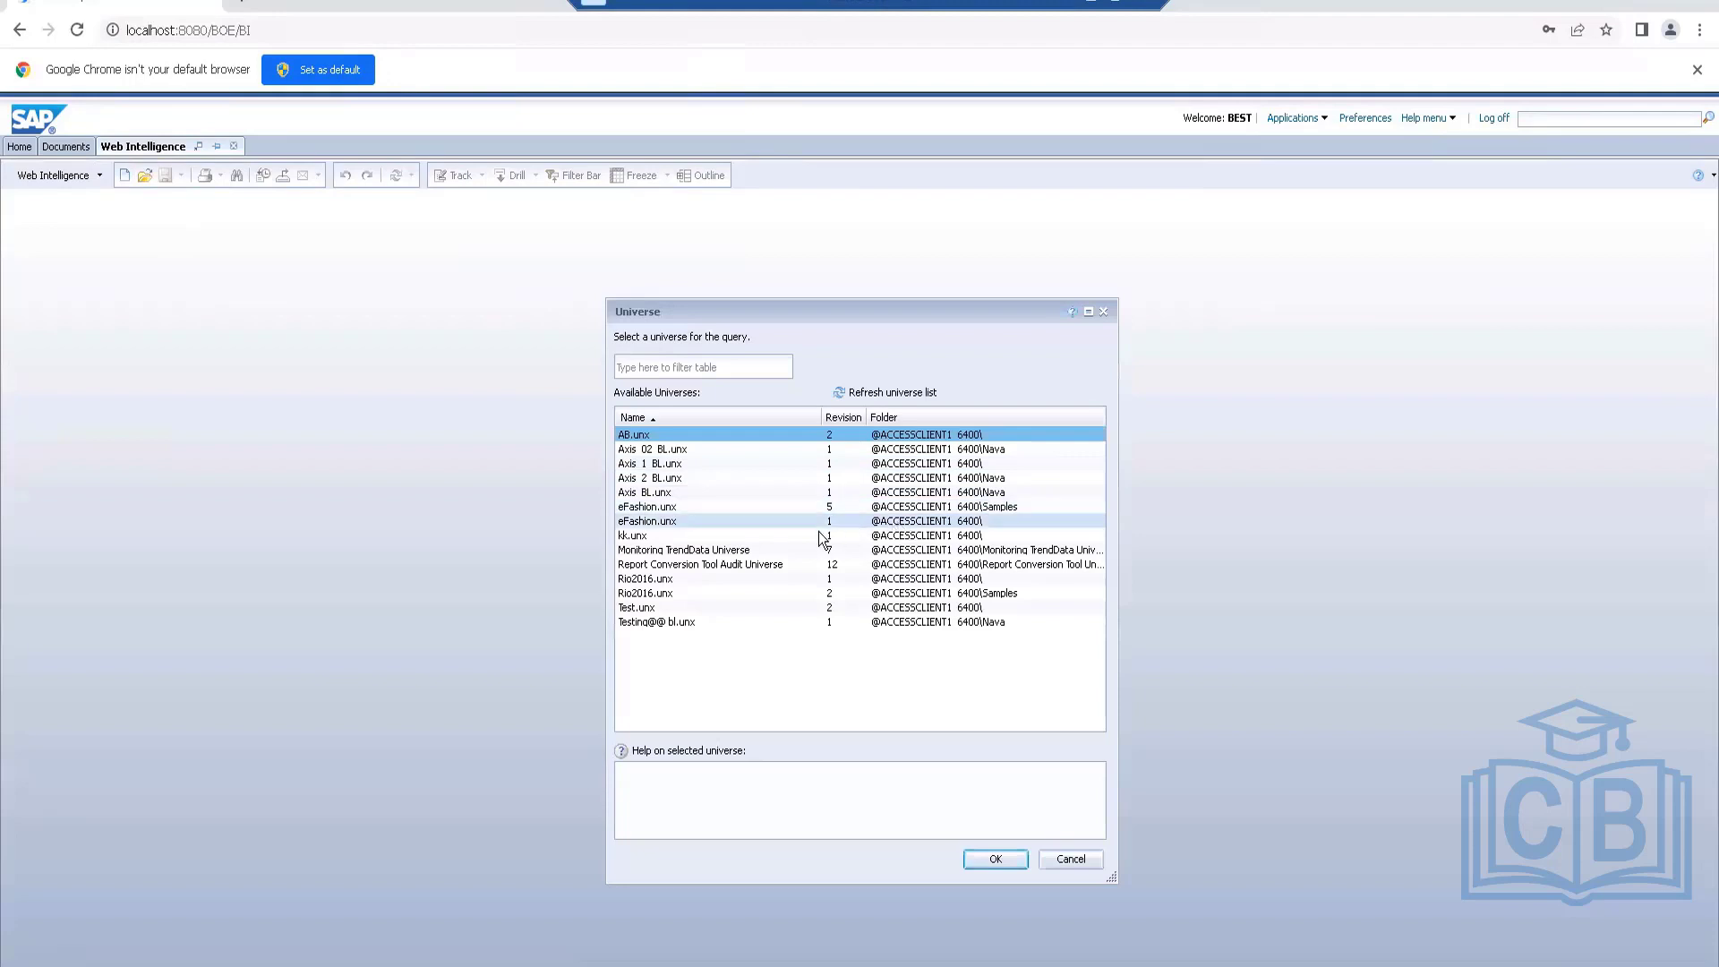
click(688, 523)
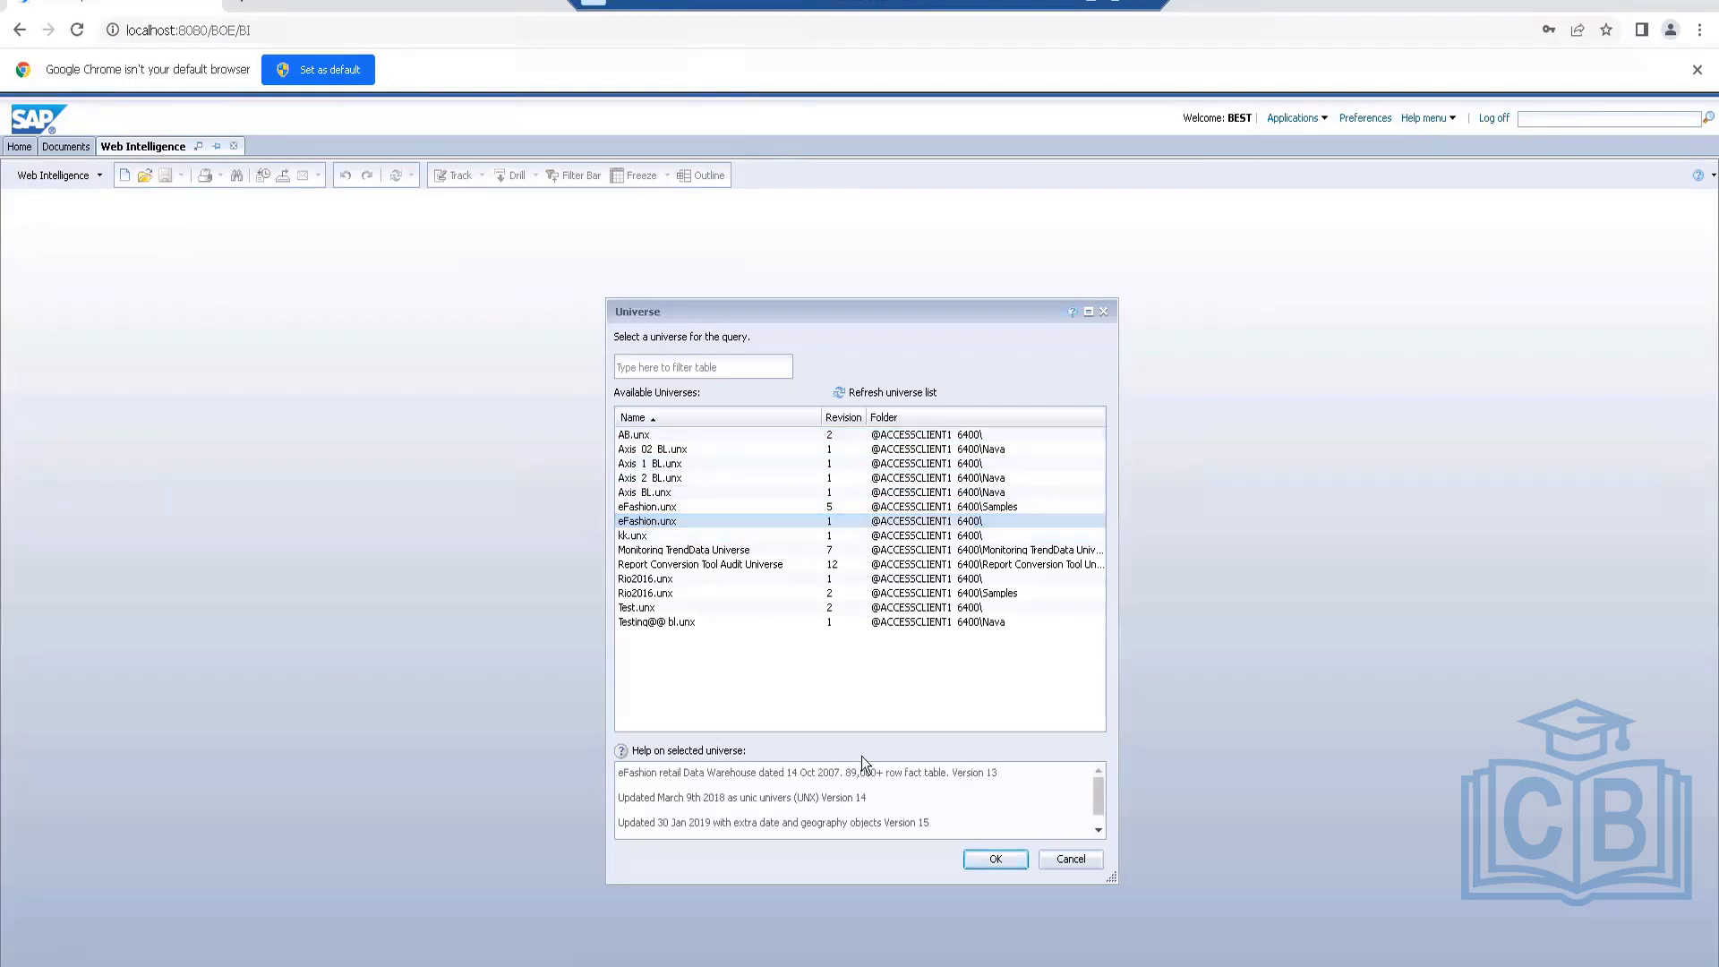
click(988, 861)
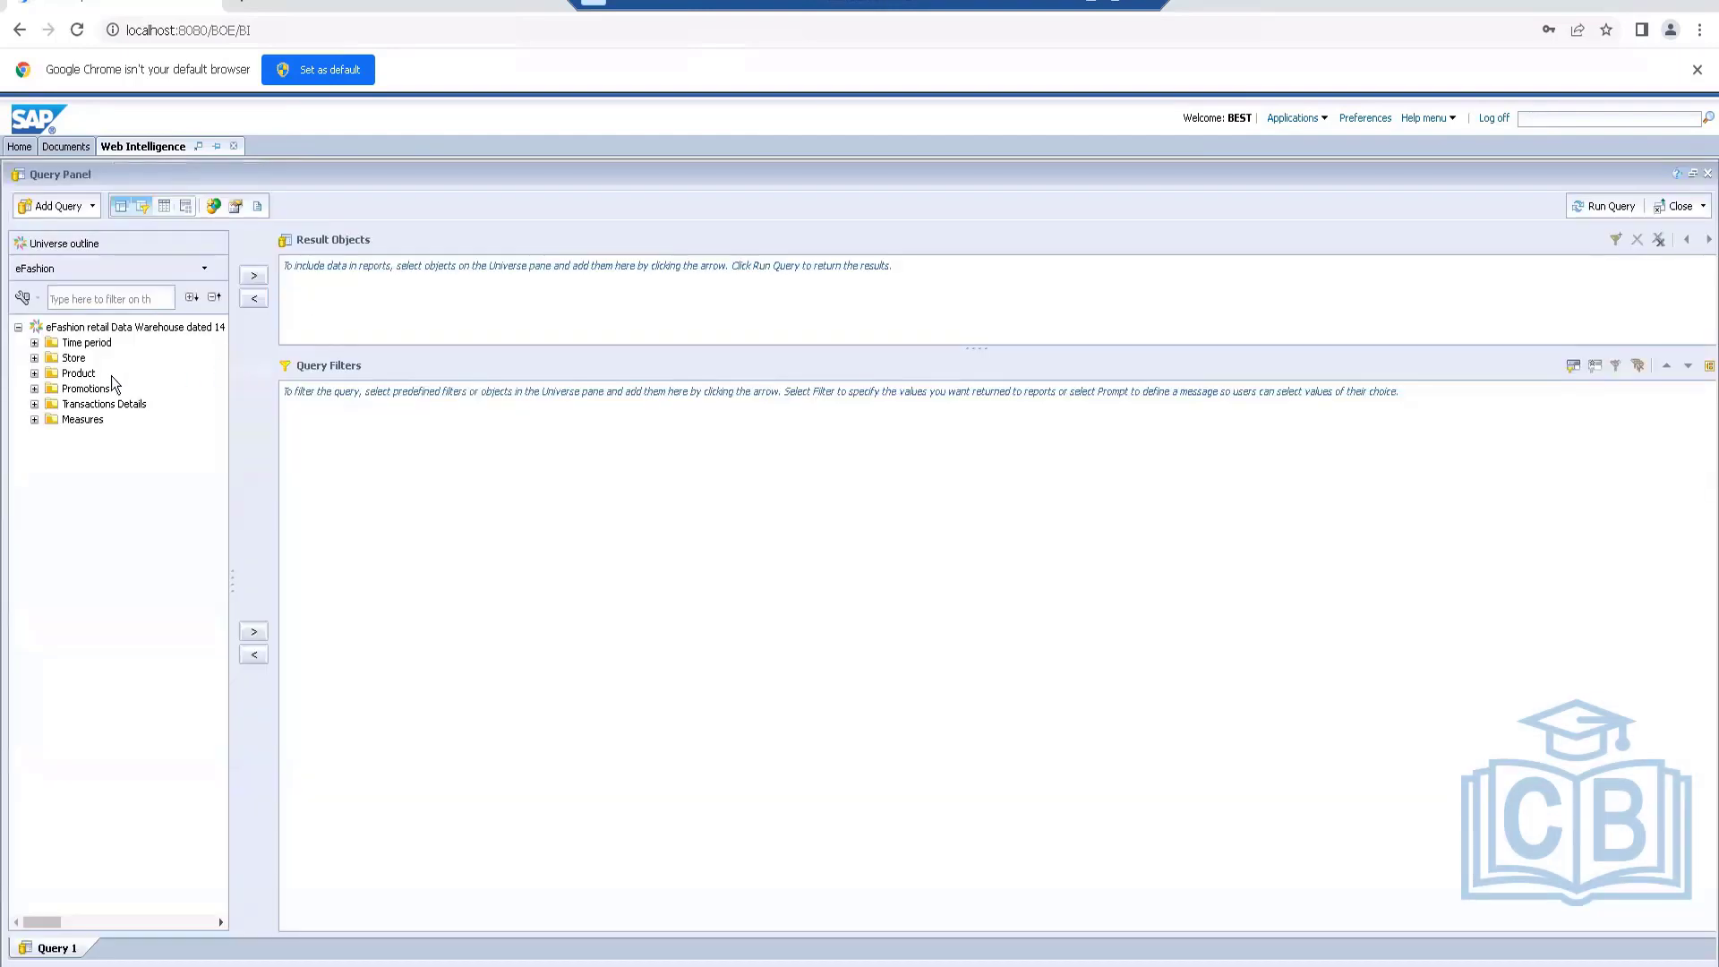
Add Year, Quarter, Sales revenue and Quantity sold as result objects and run the query
click(34, 343)
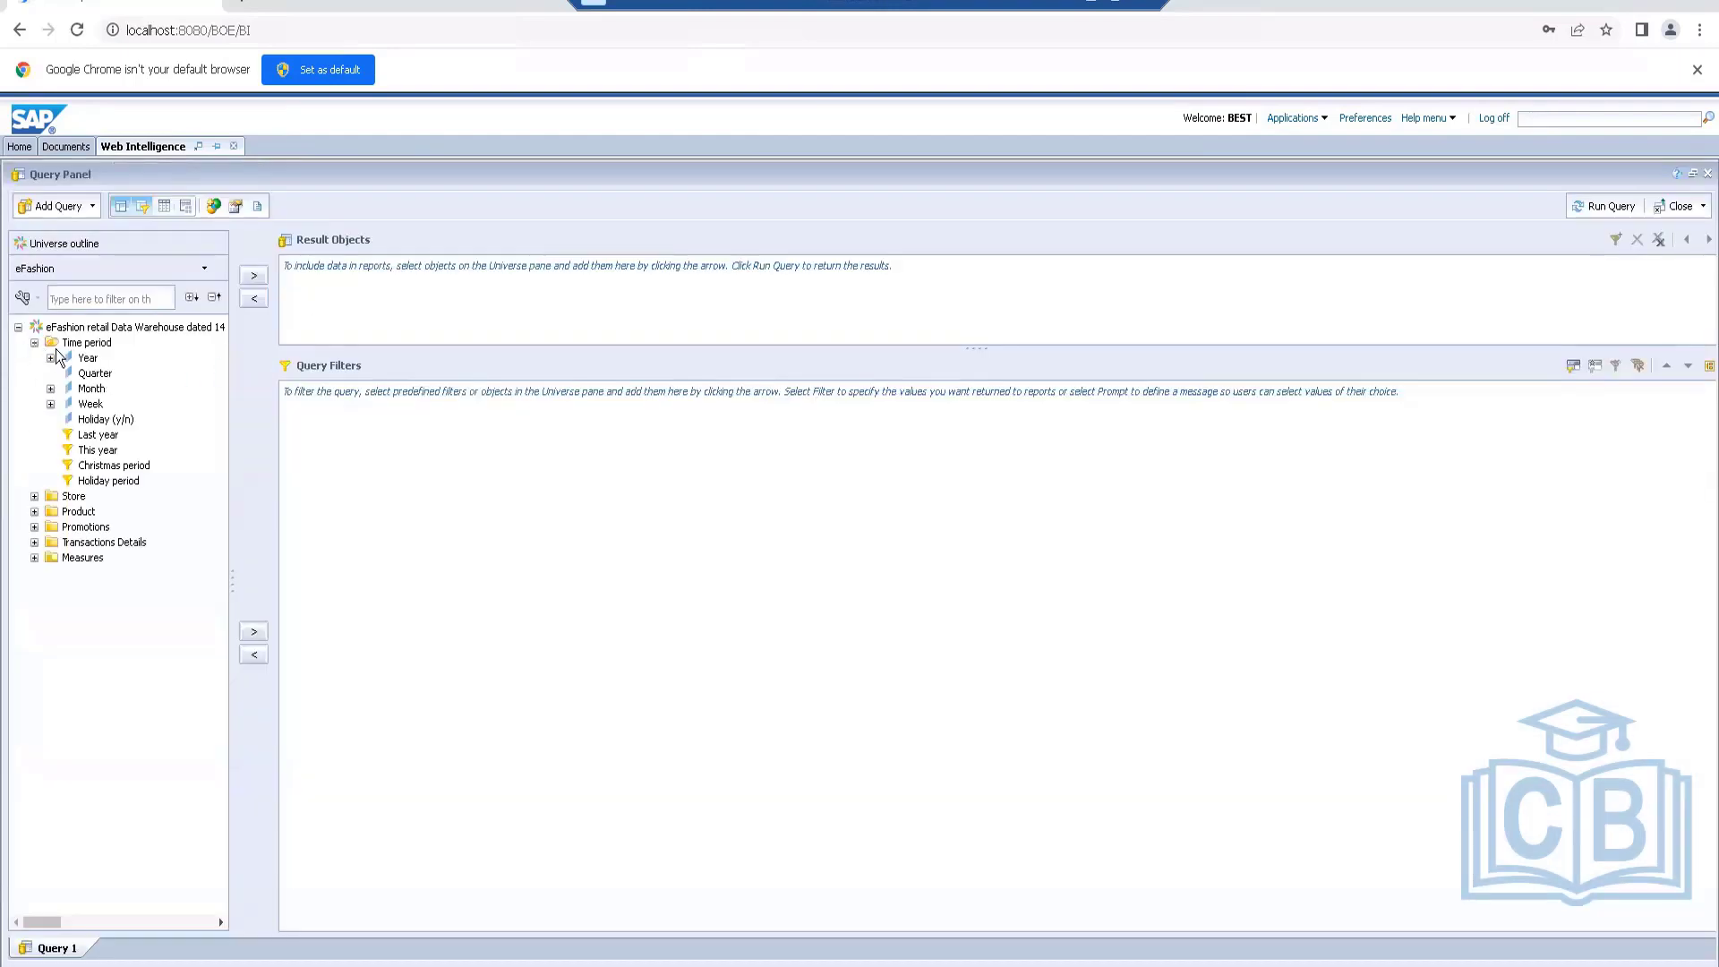
click(87, 358)
double_click(87, 358)
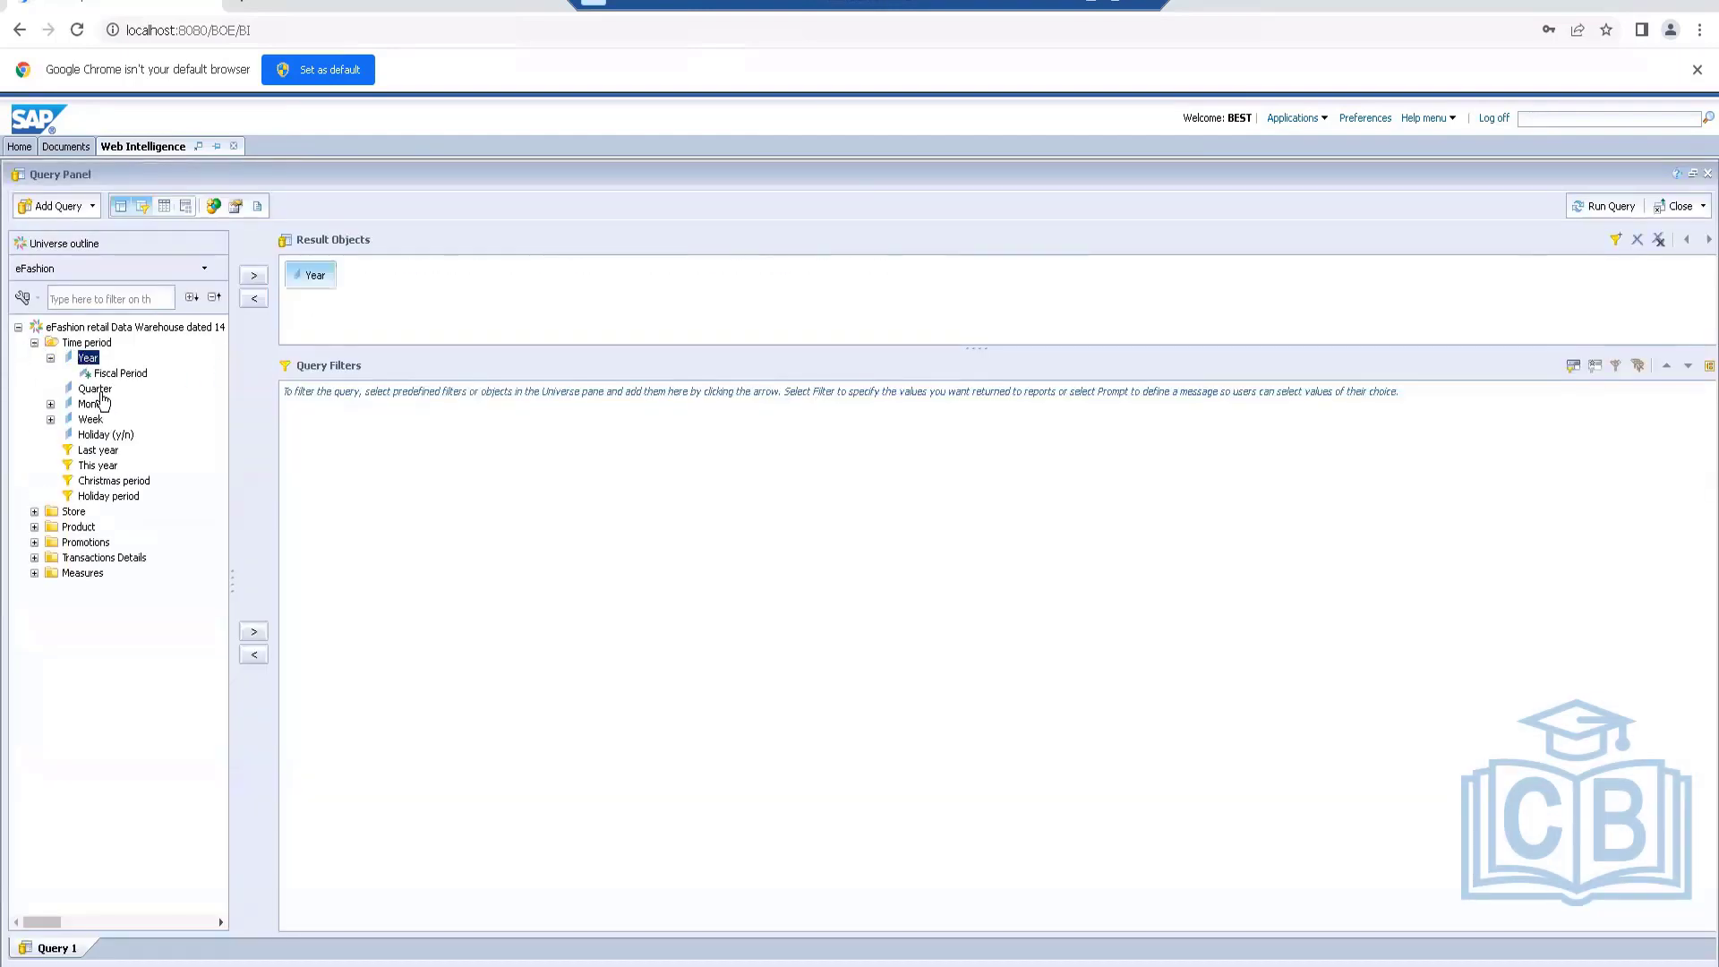
double_click(95, 388)
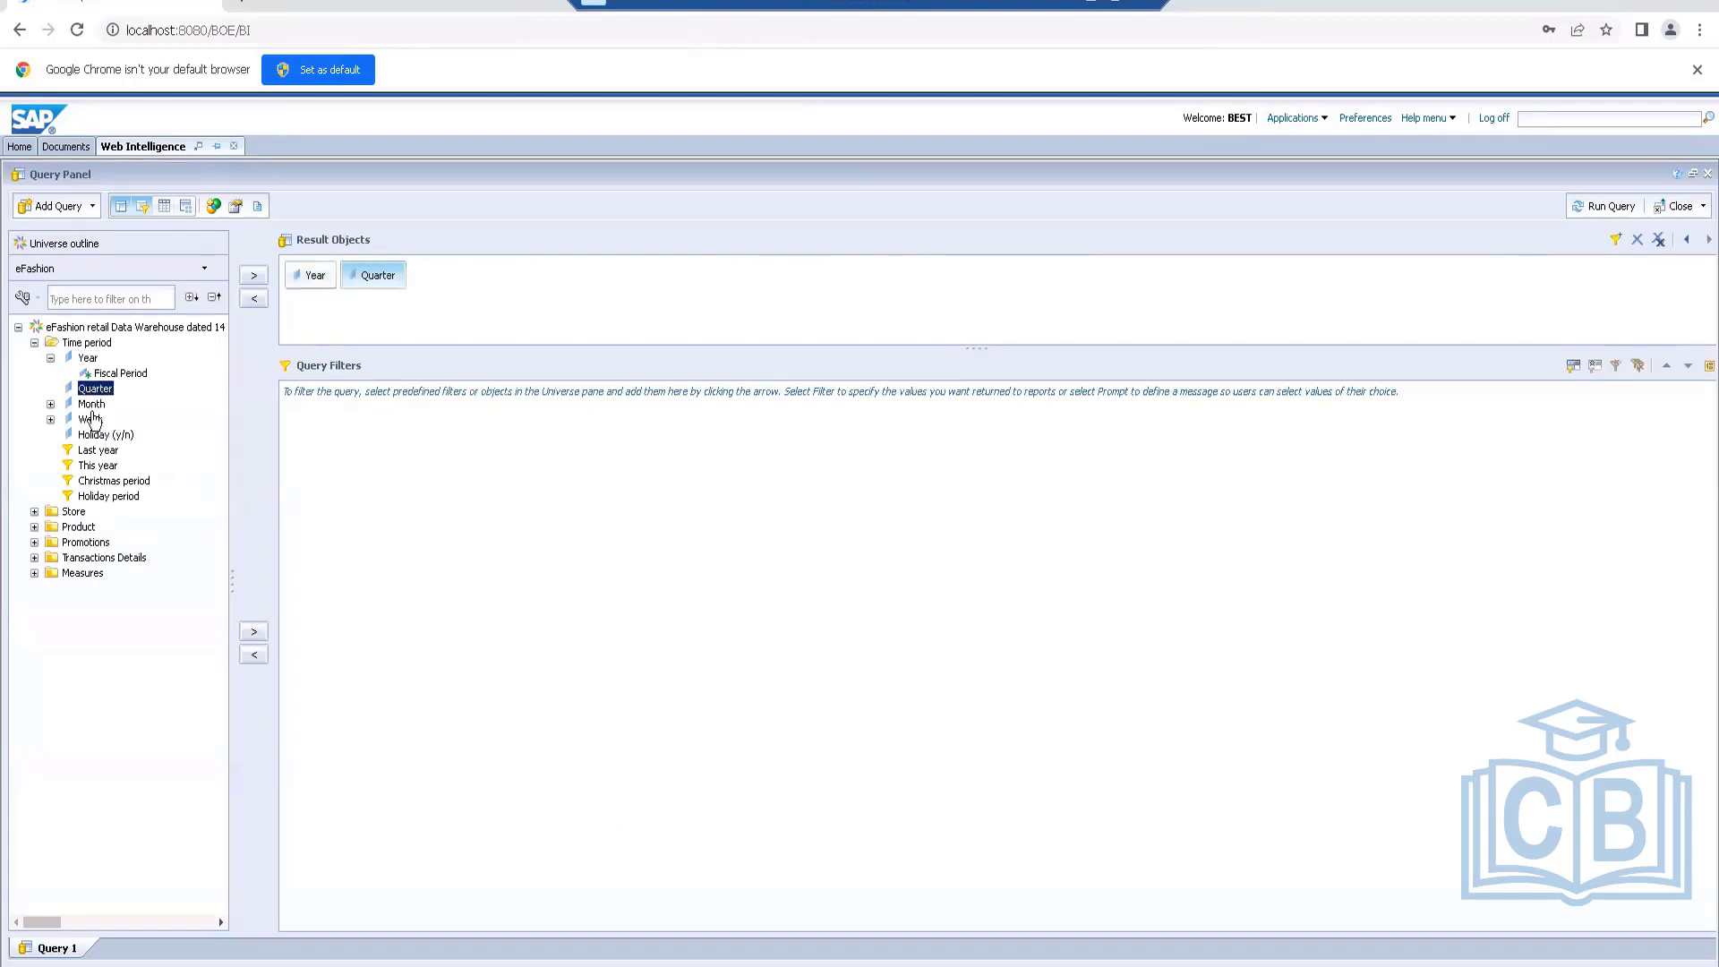
click(34, 574)
double_click(94, 588)
double_click(94, 604)
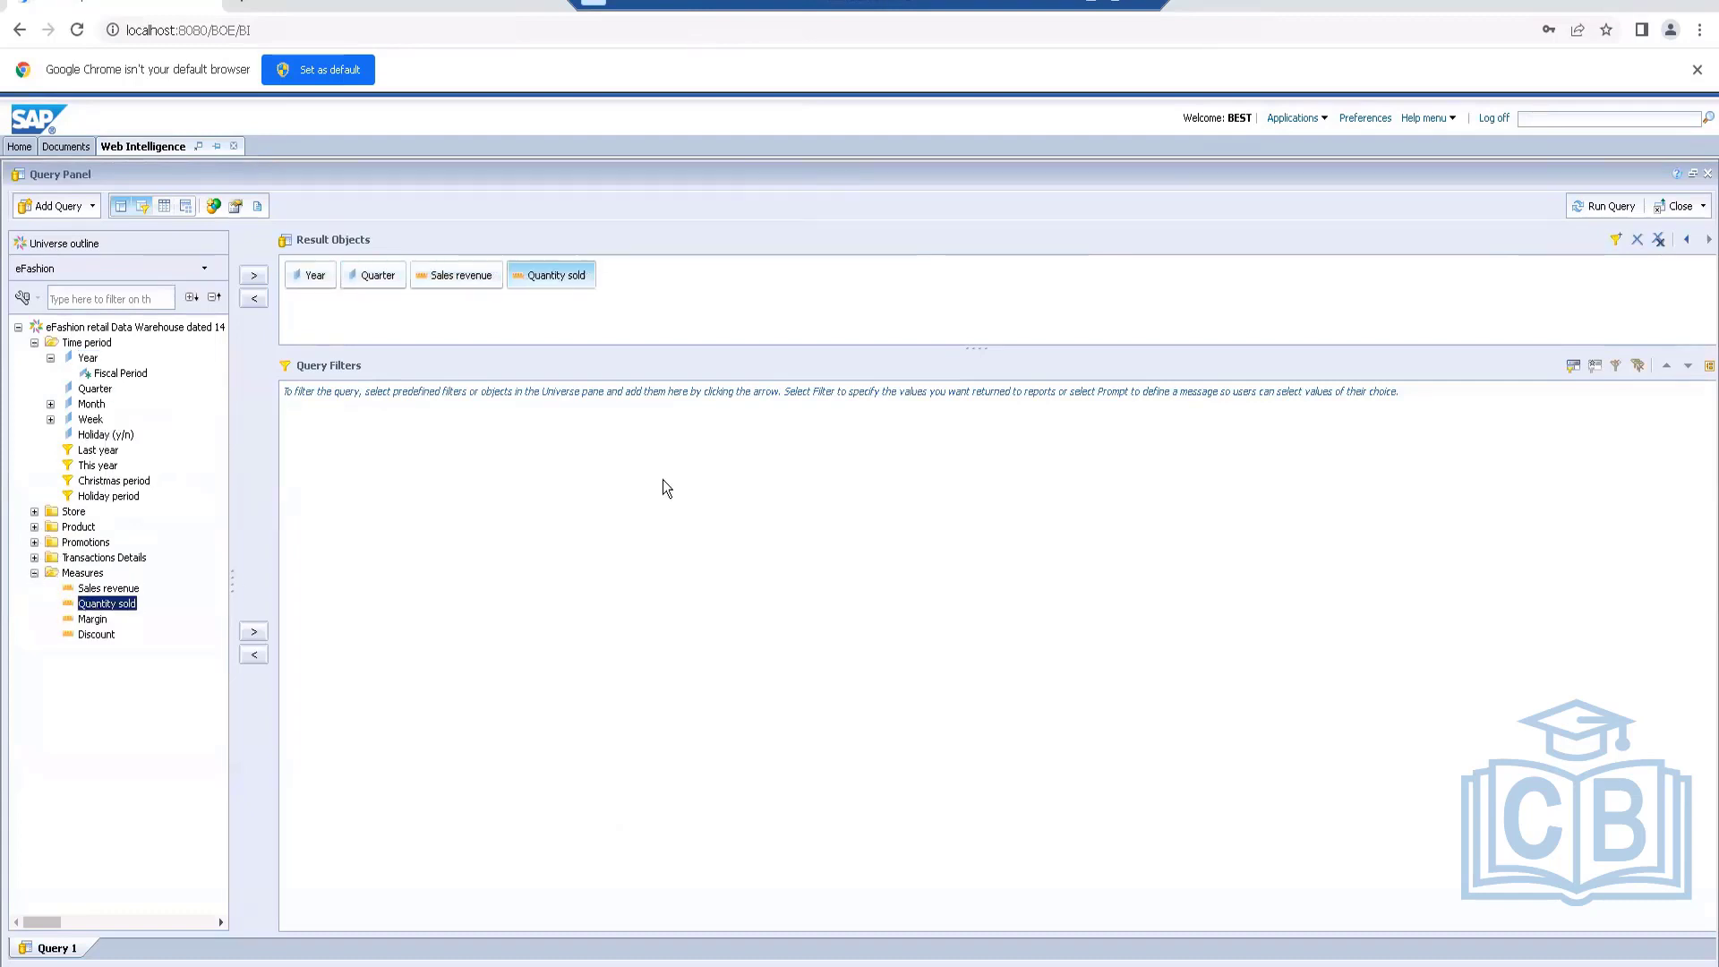
click(1581, 211)
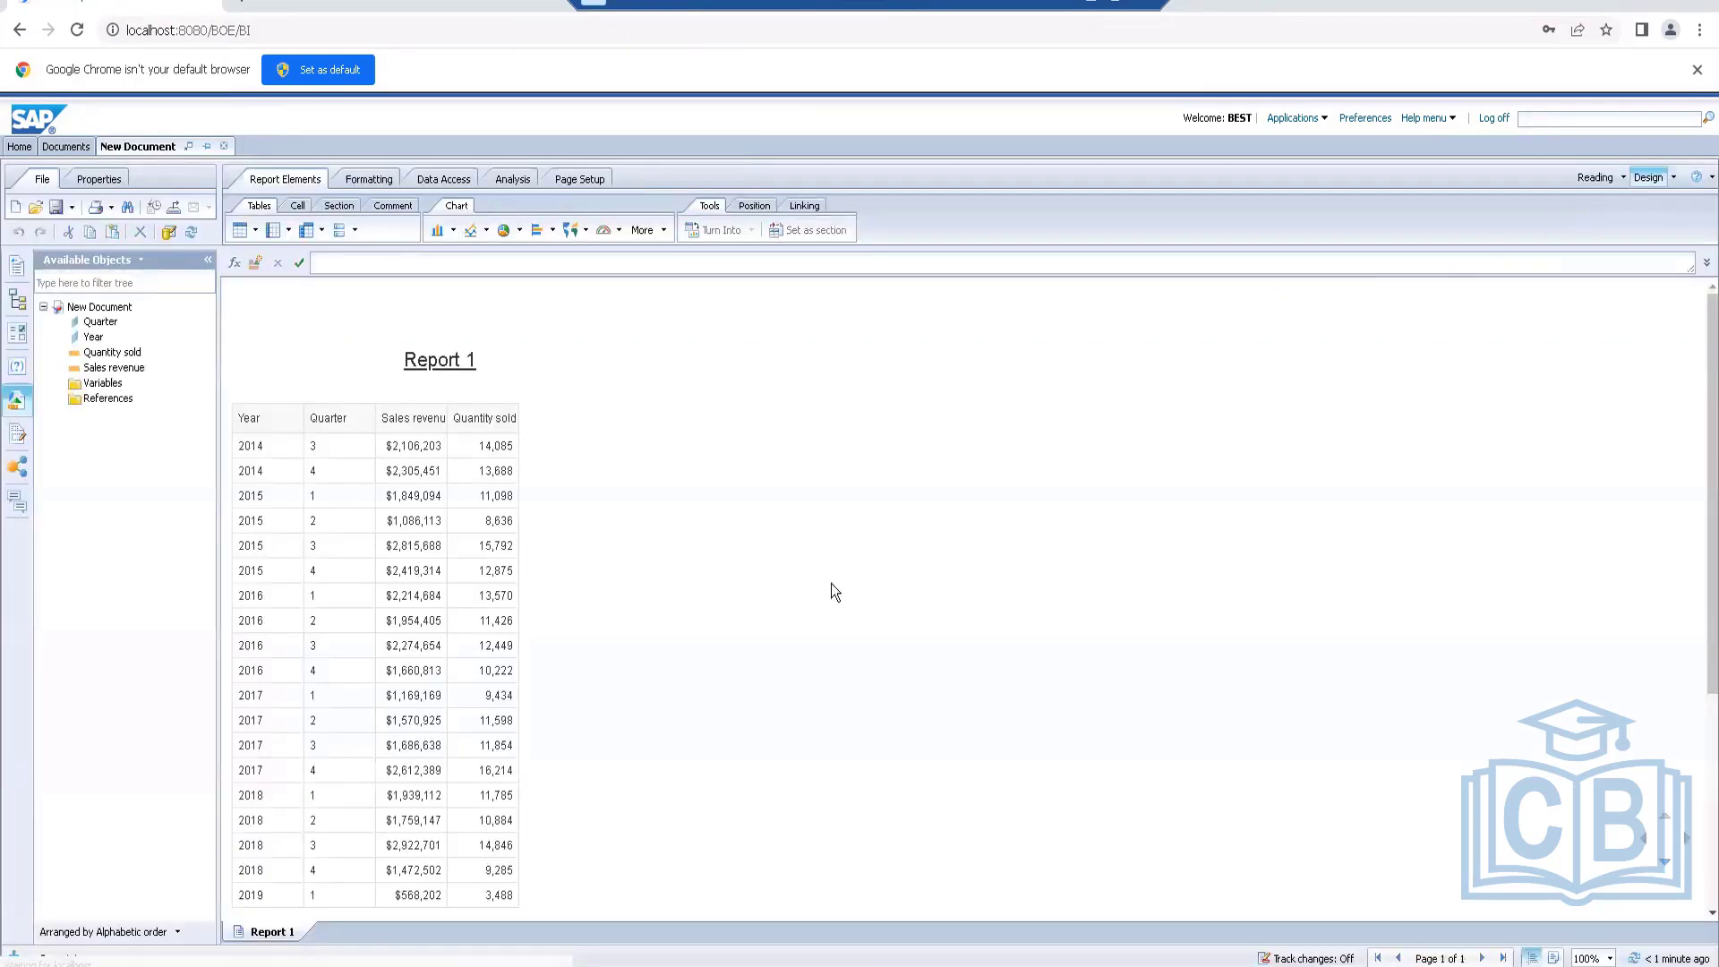
Turn the report table into a column chart
right_click(419, 399)
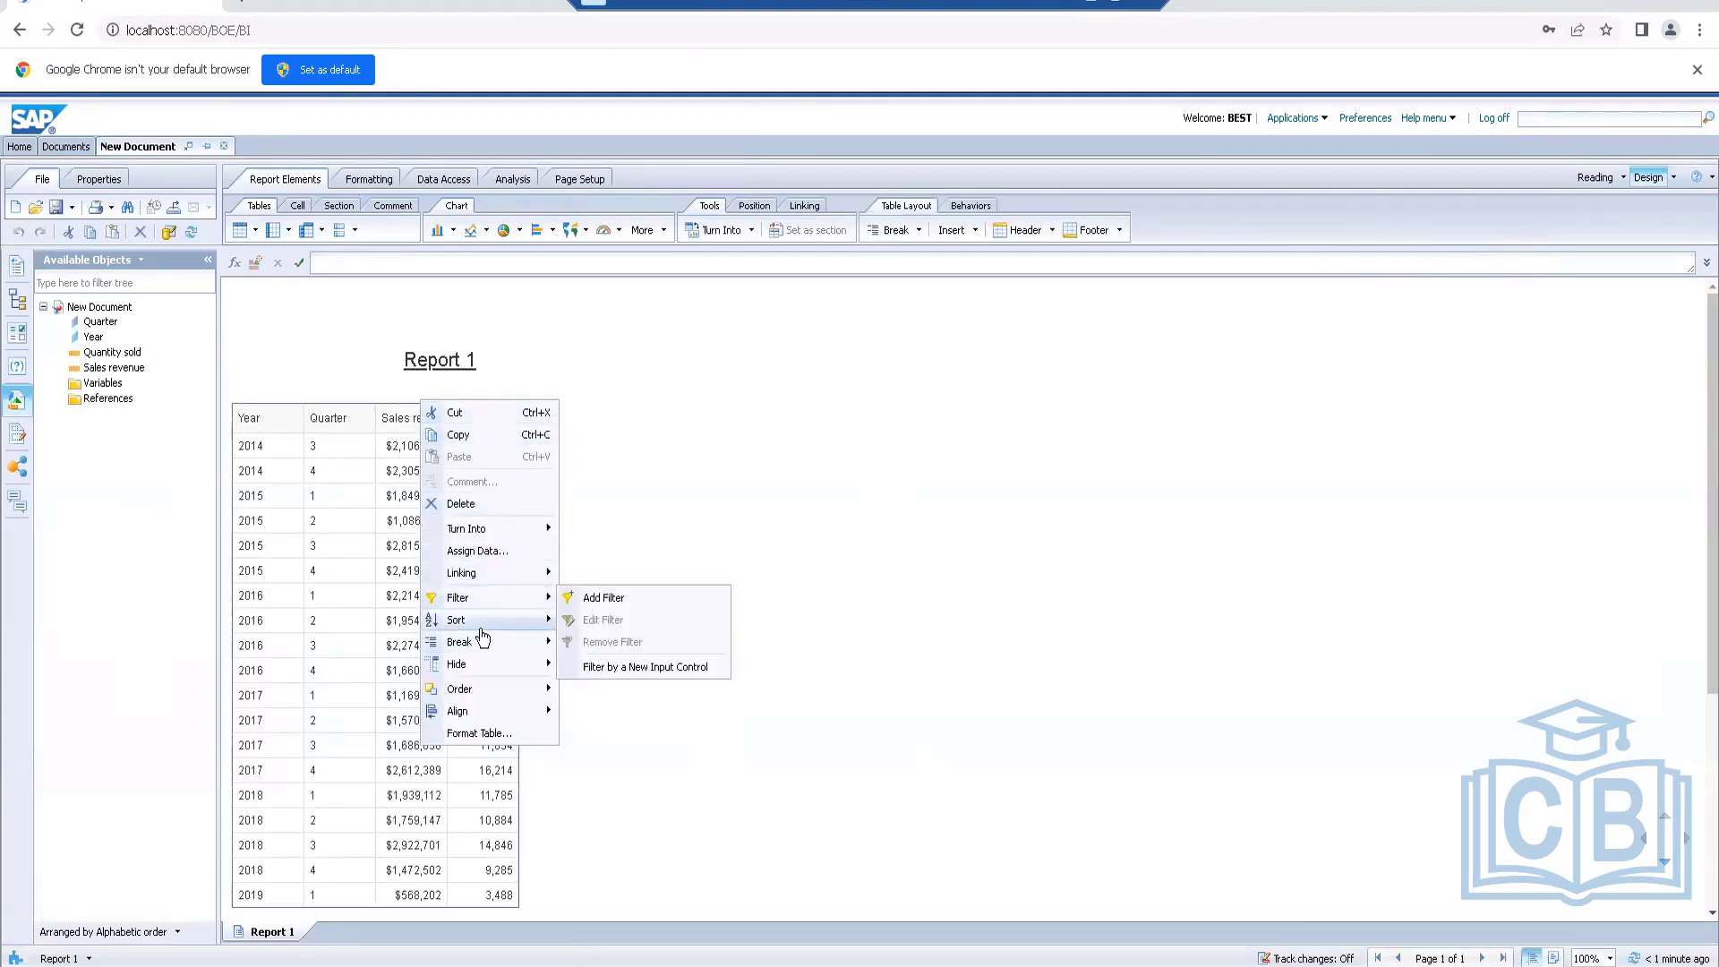
mouse_move(464, 528)
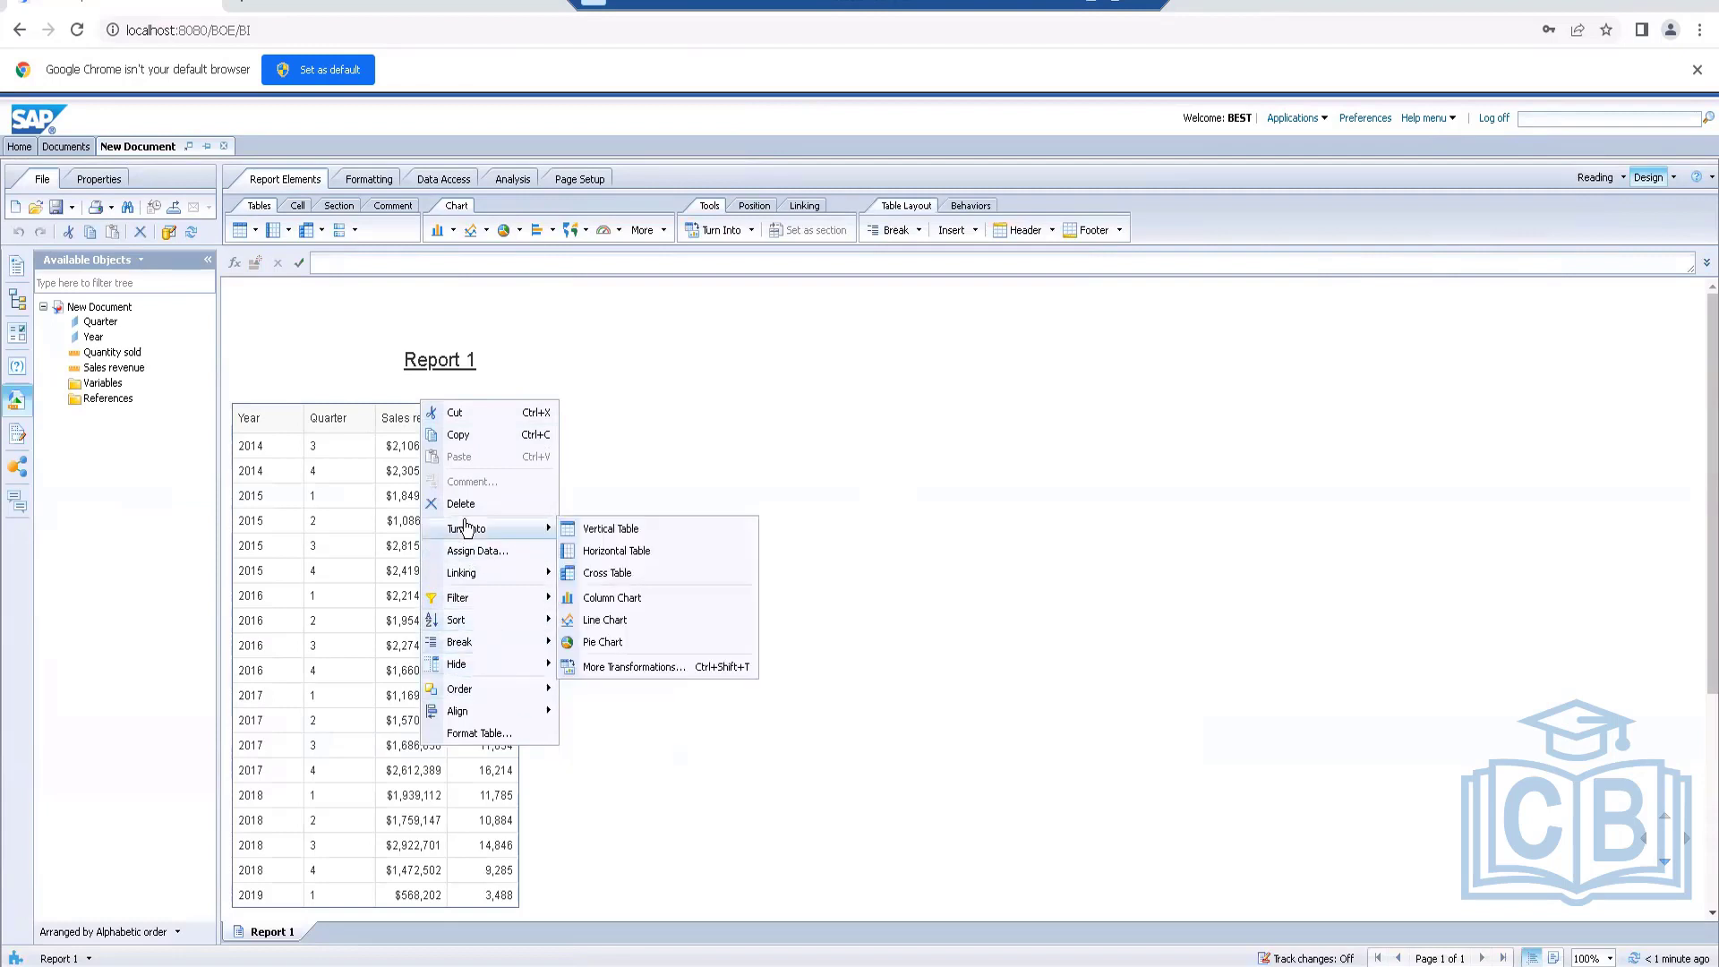
click(616, 602)
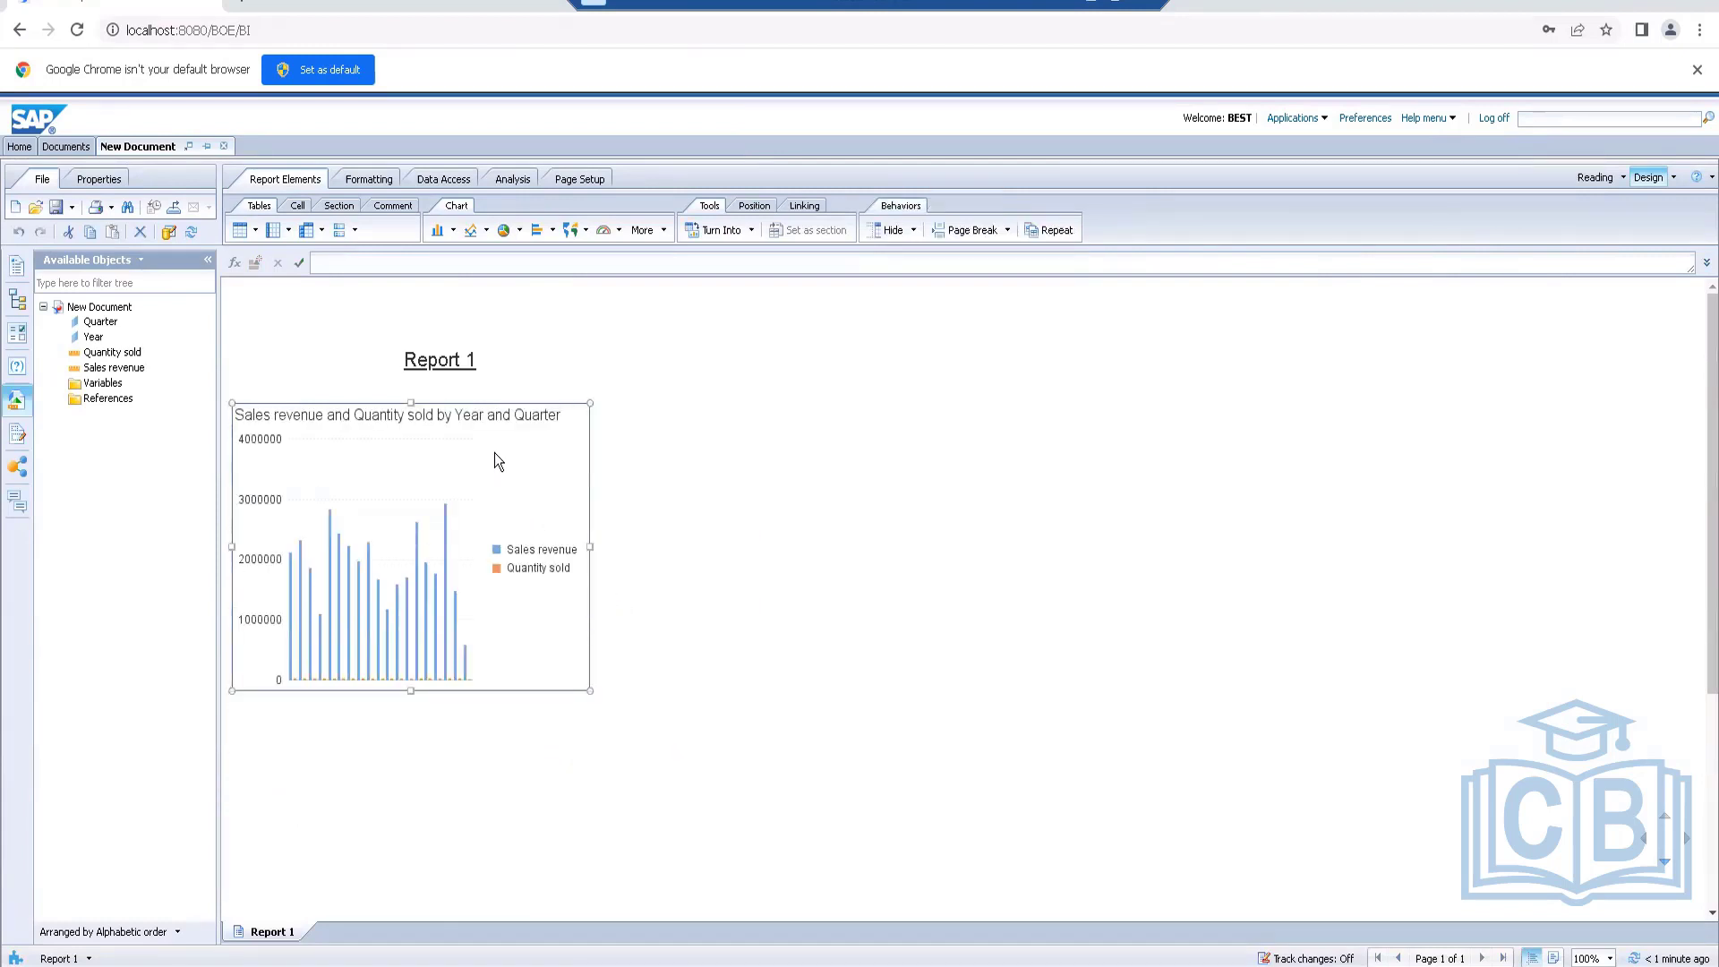
Reassign the column chart's data to Year on the category axis, Quantity sold on the value axis and Quarter as region color
right_click(511, 402)
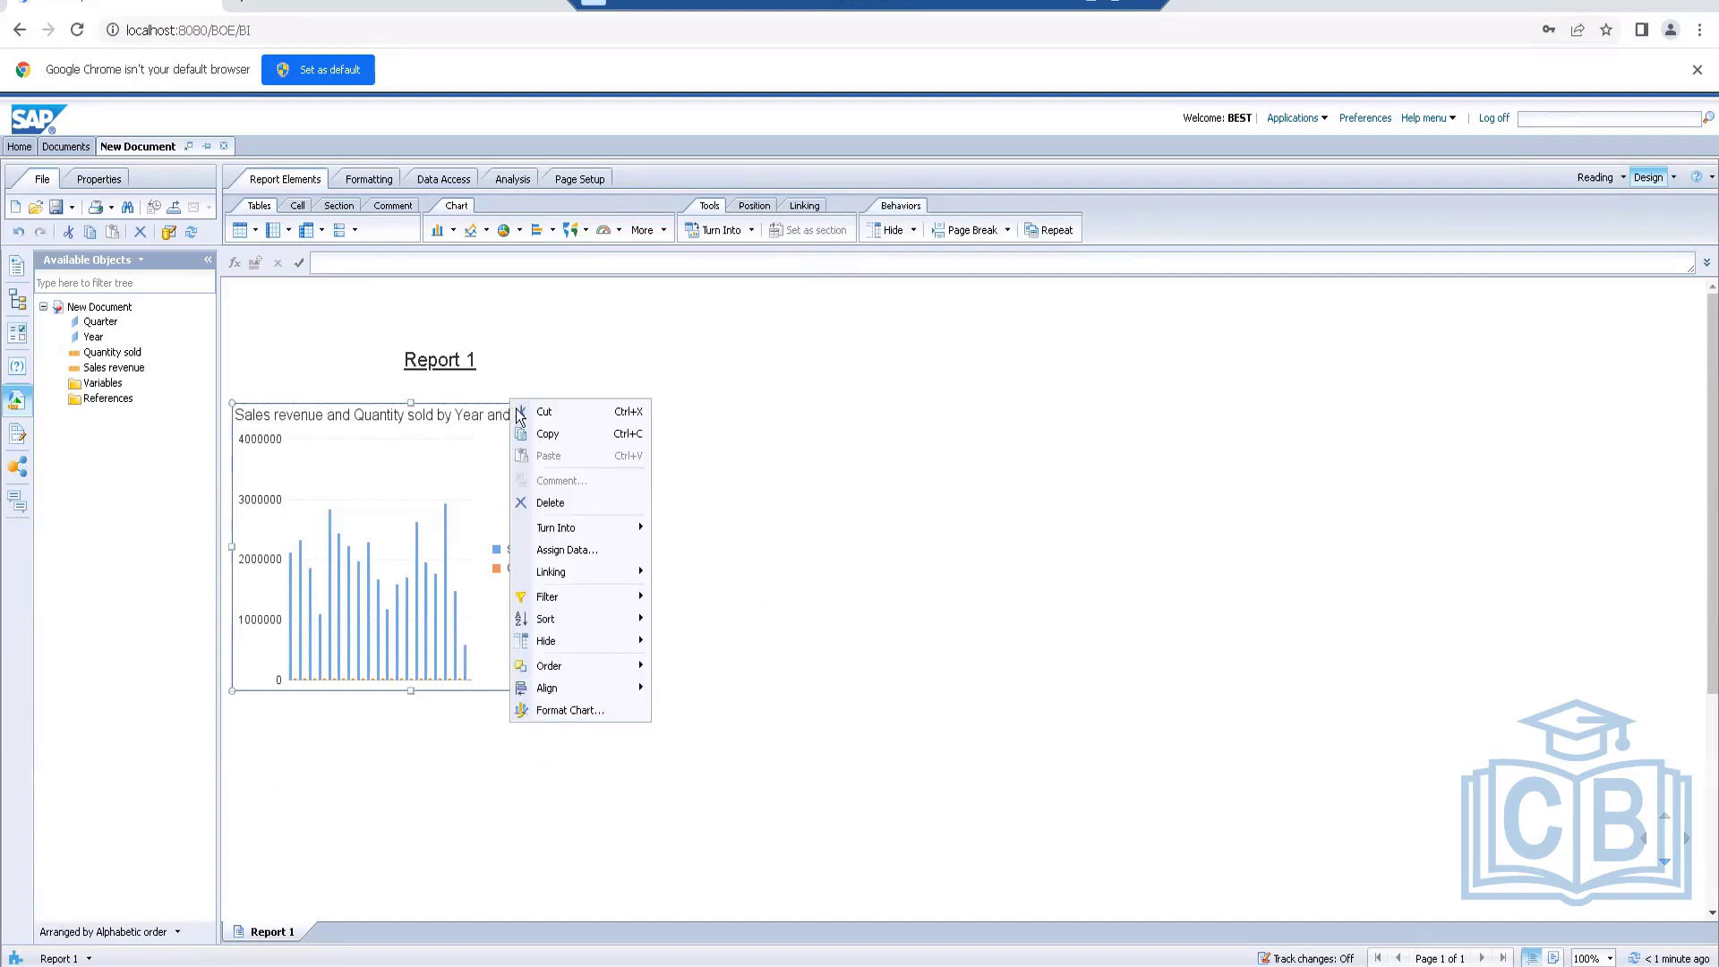
click(564, 550)
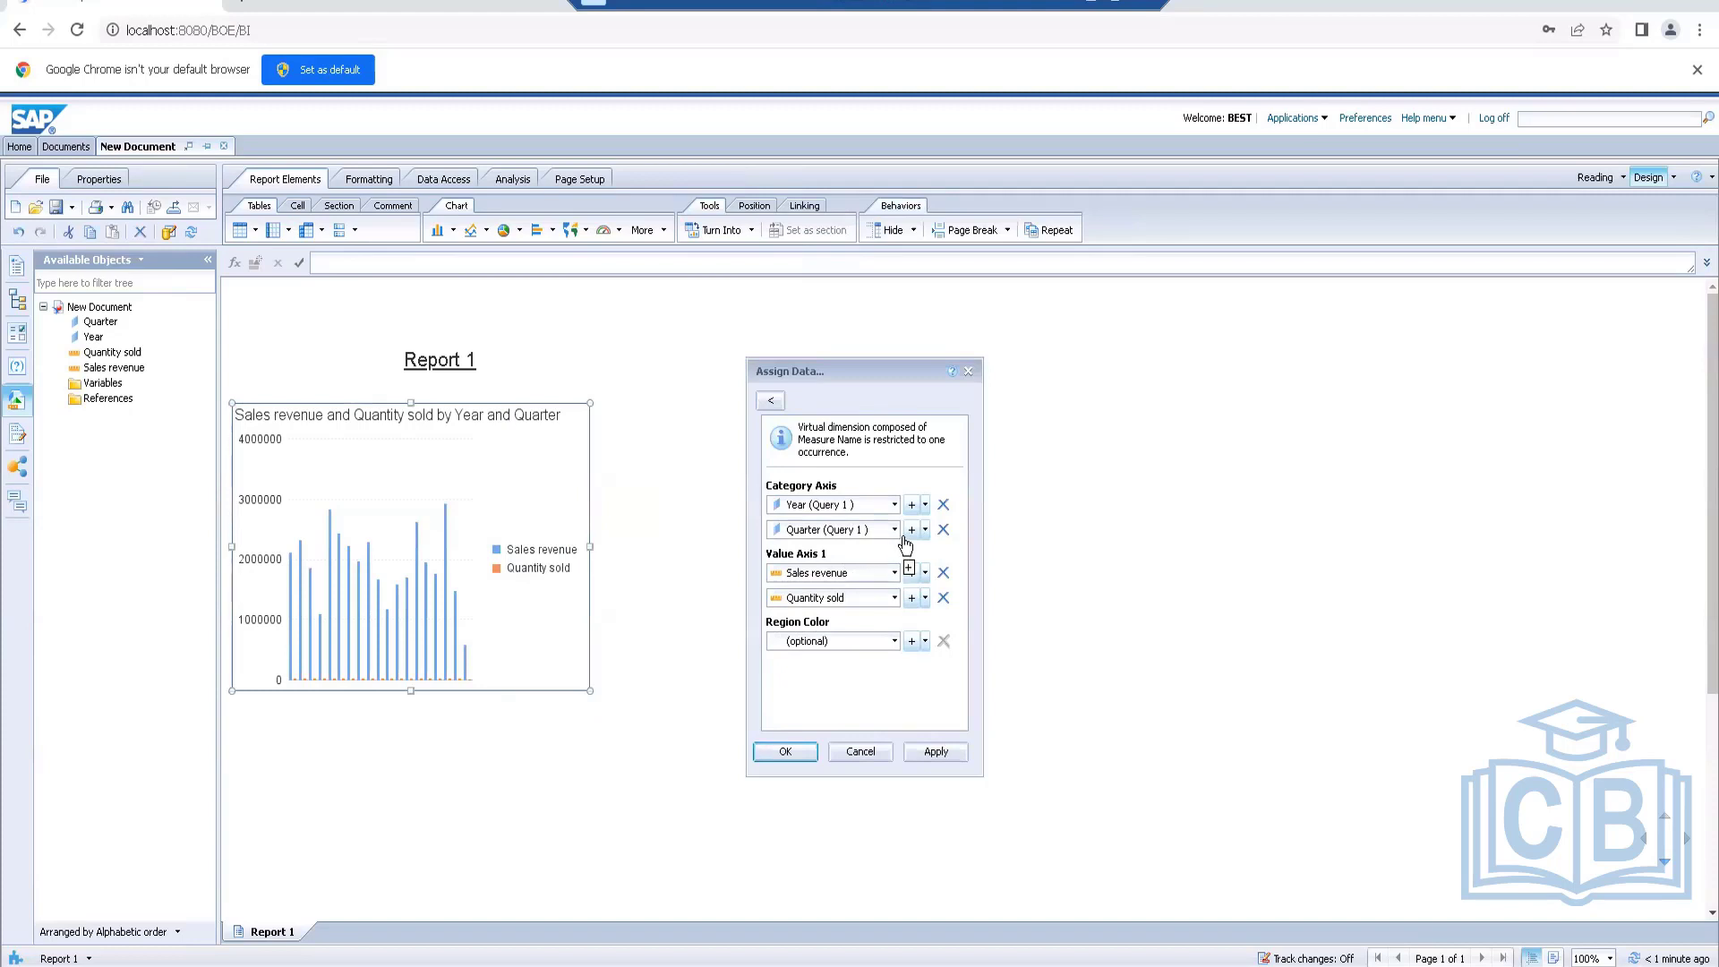
click(944, 573)
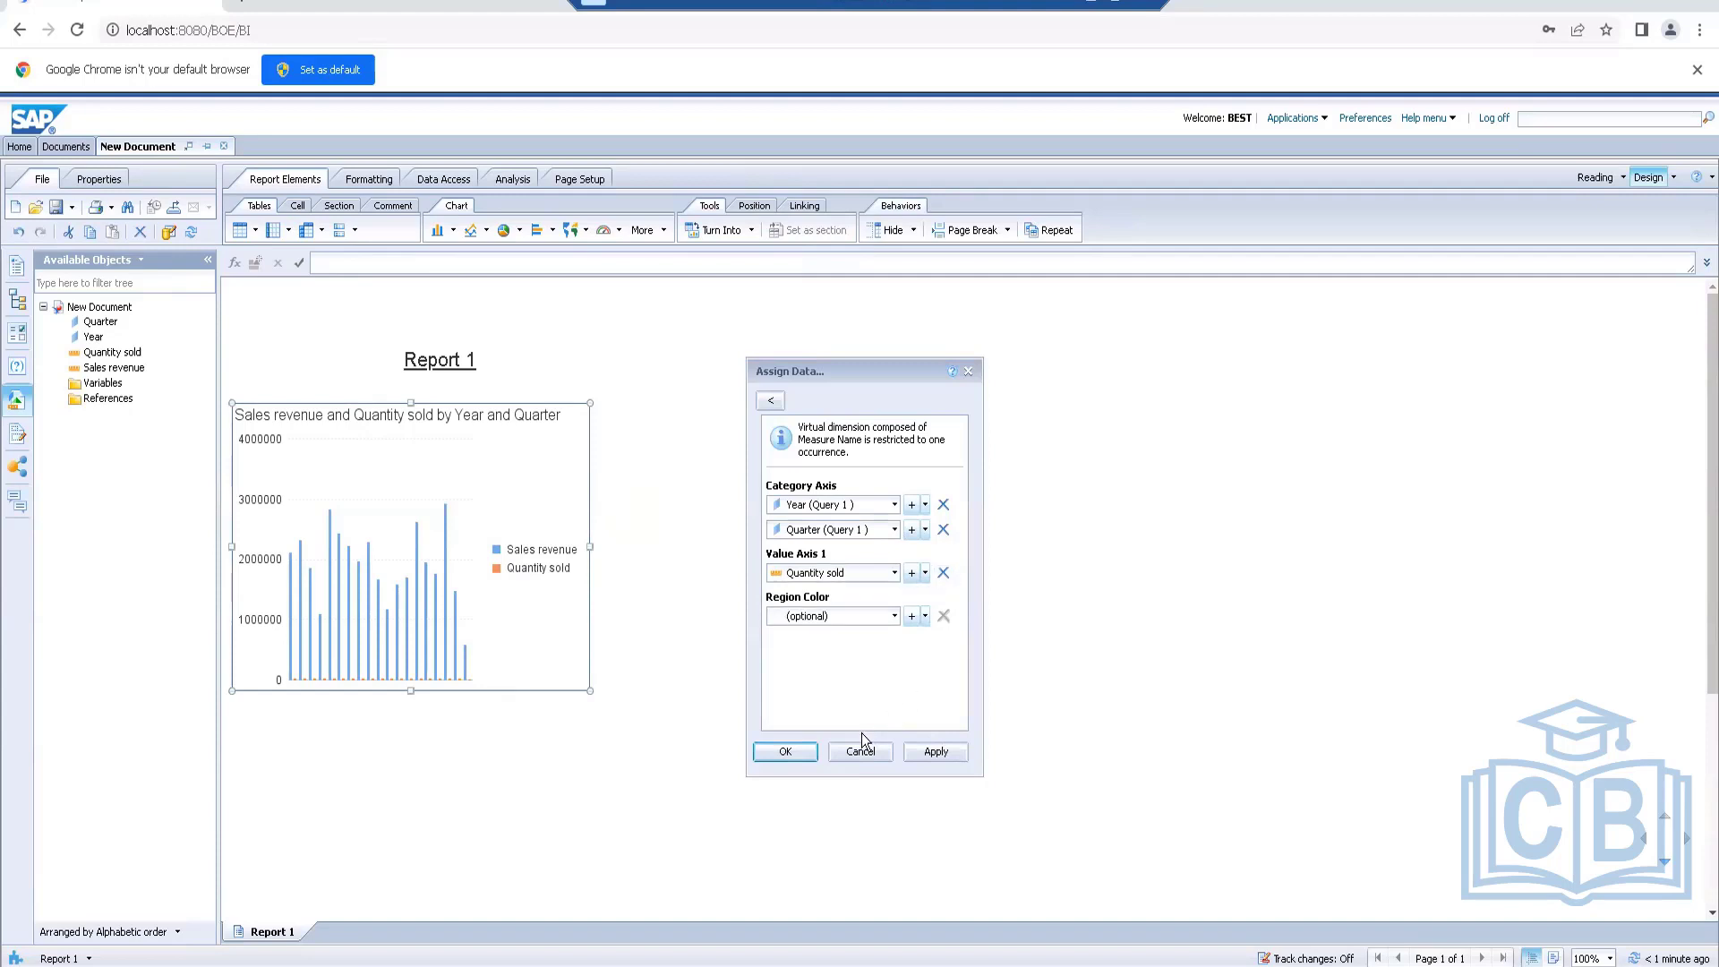
click(895, 618)
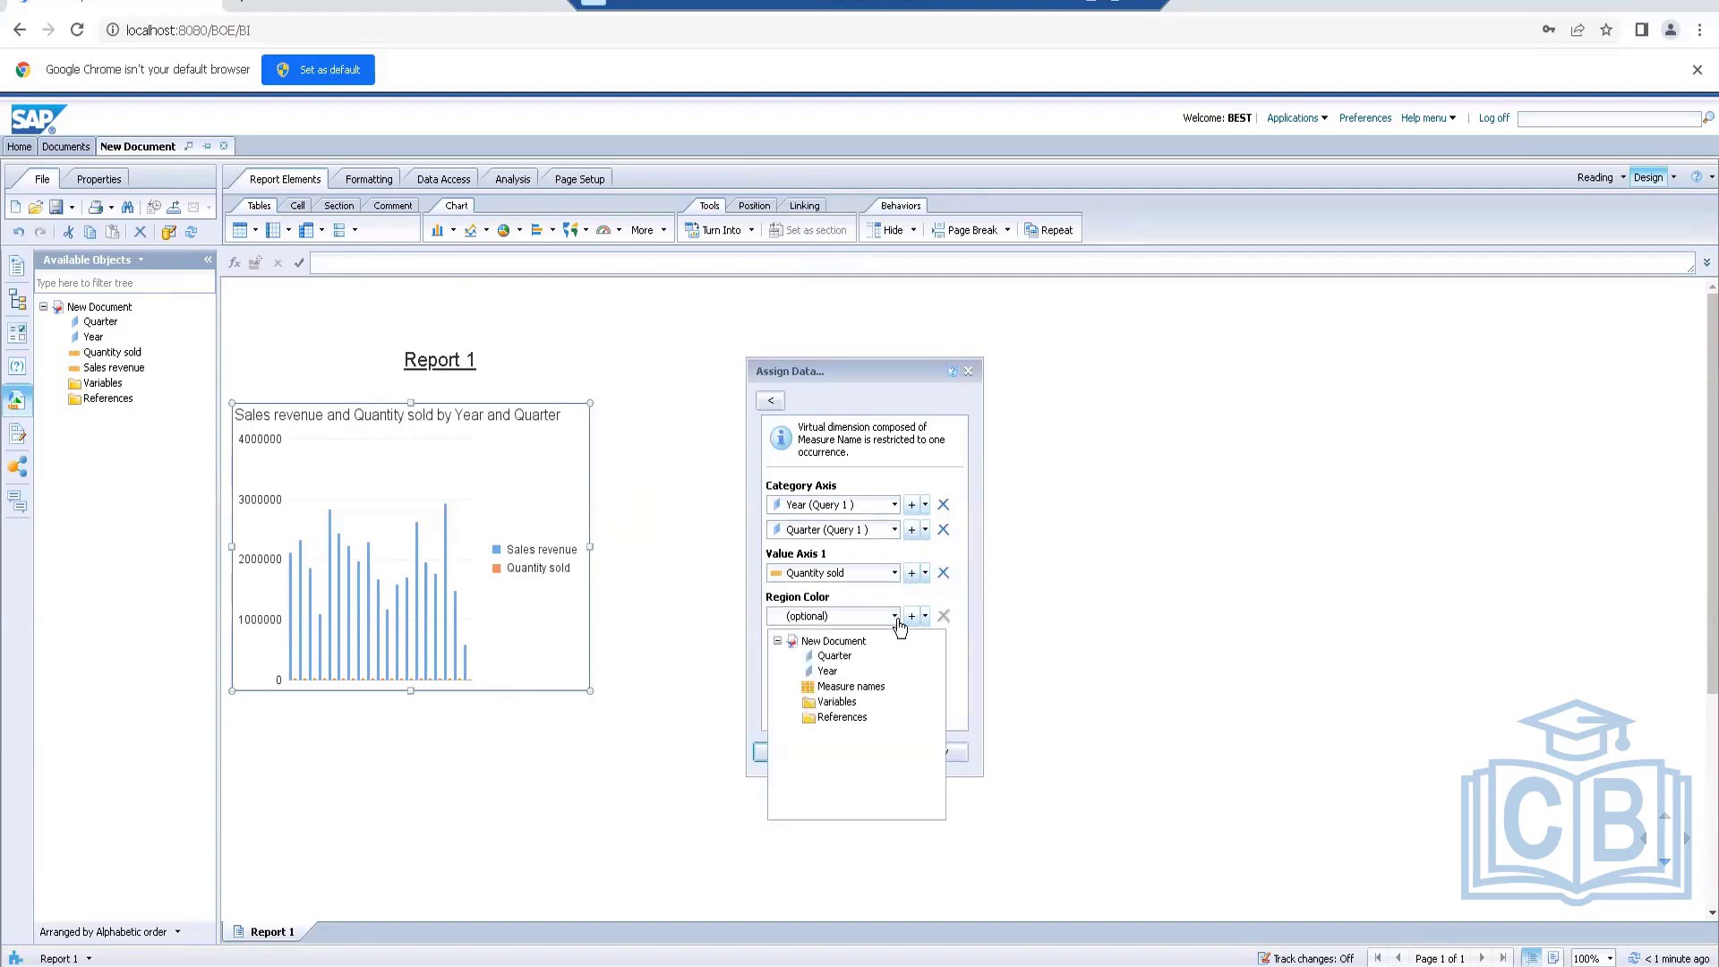
click(847, 653)
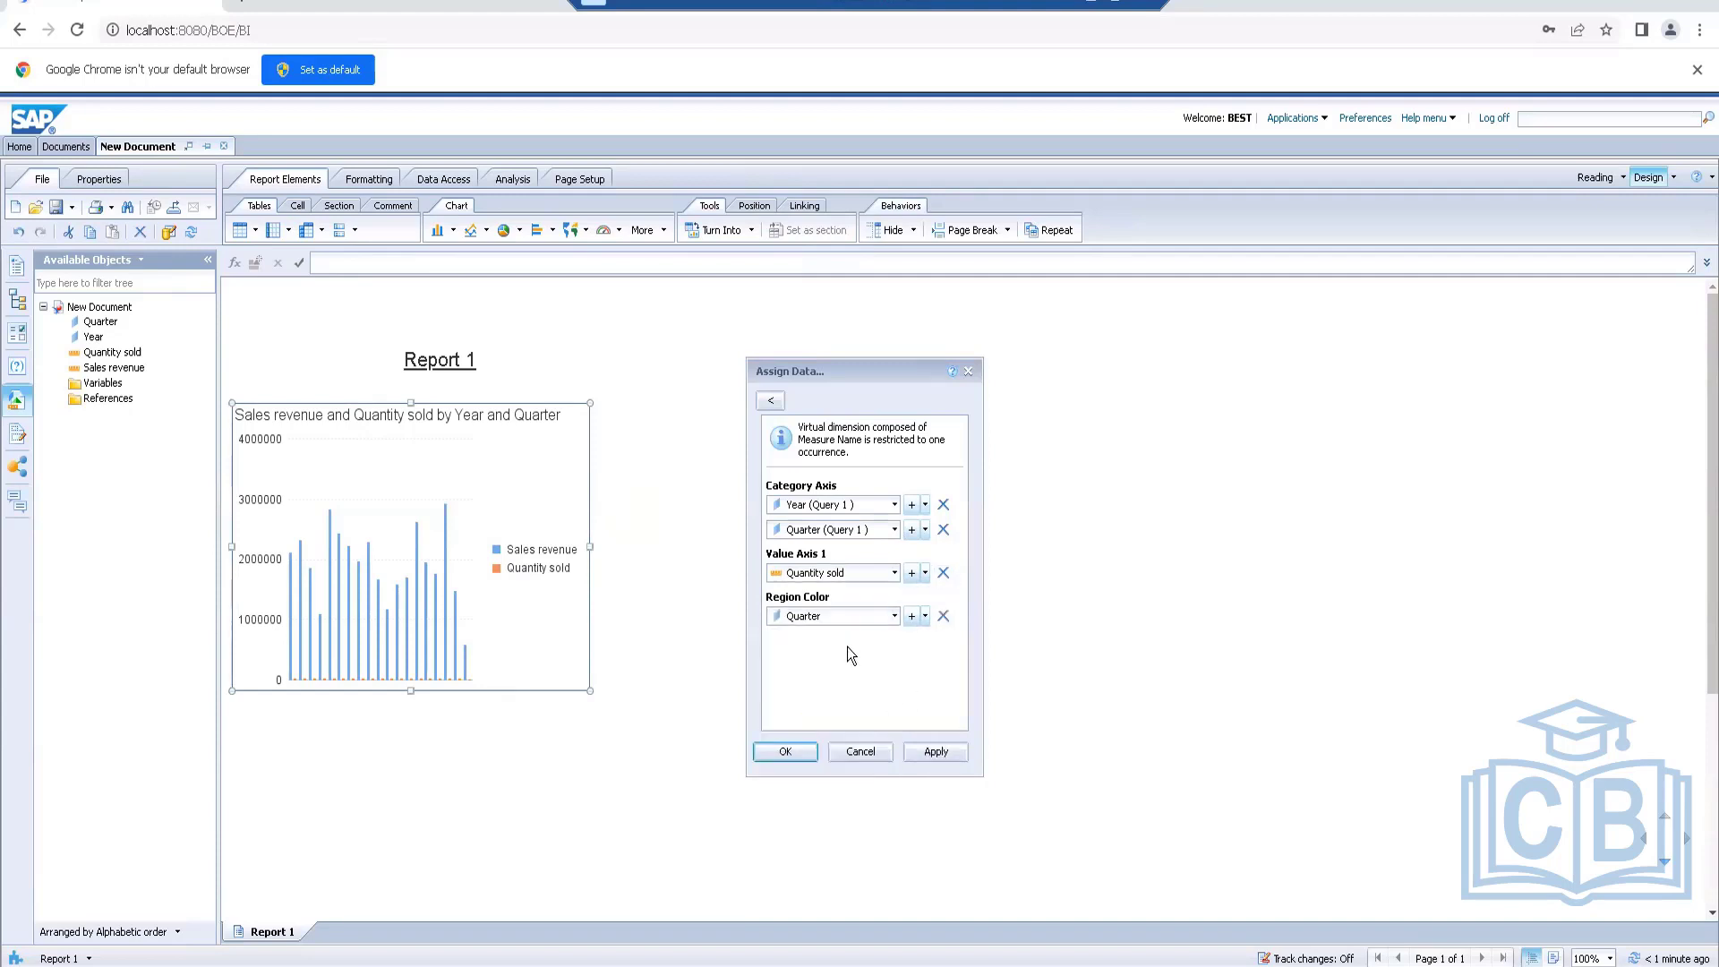
click(944, 529)
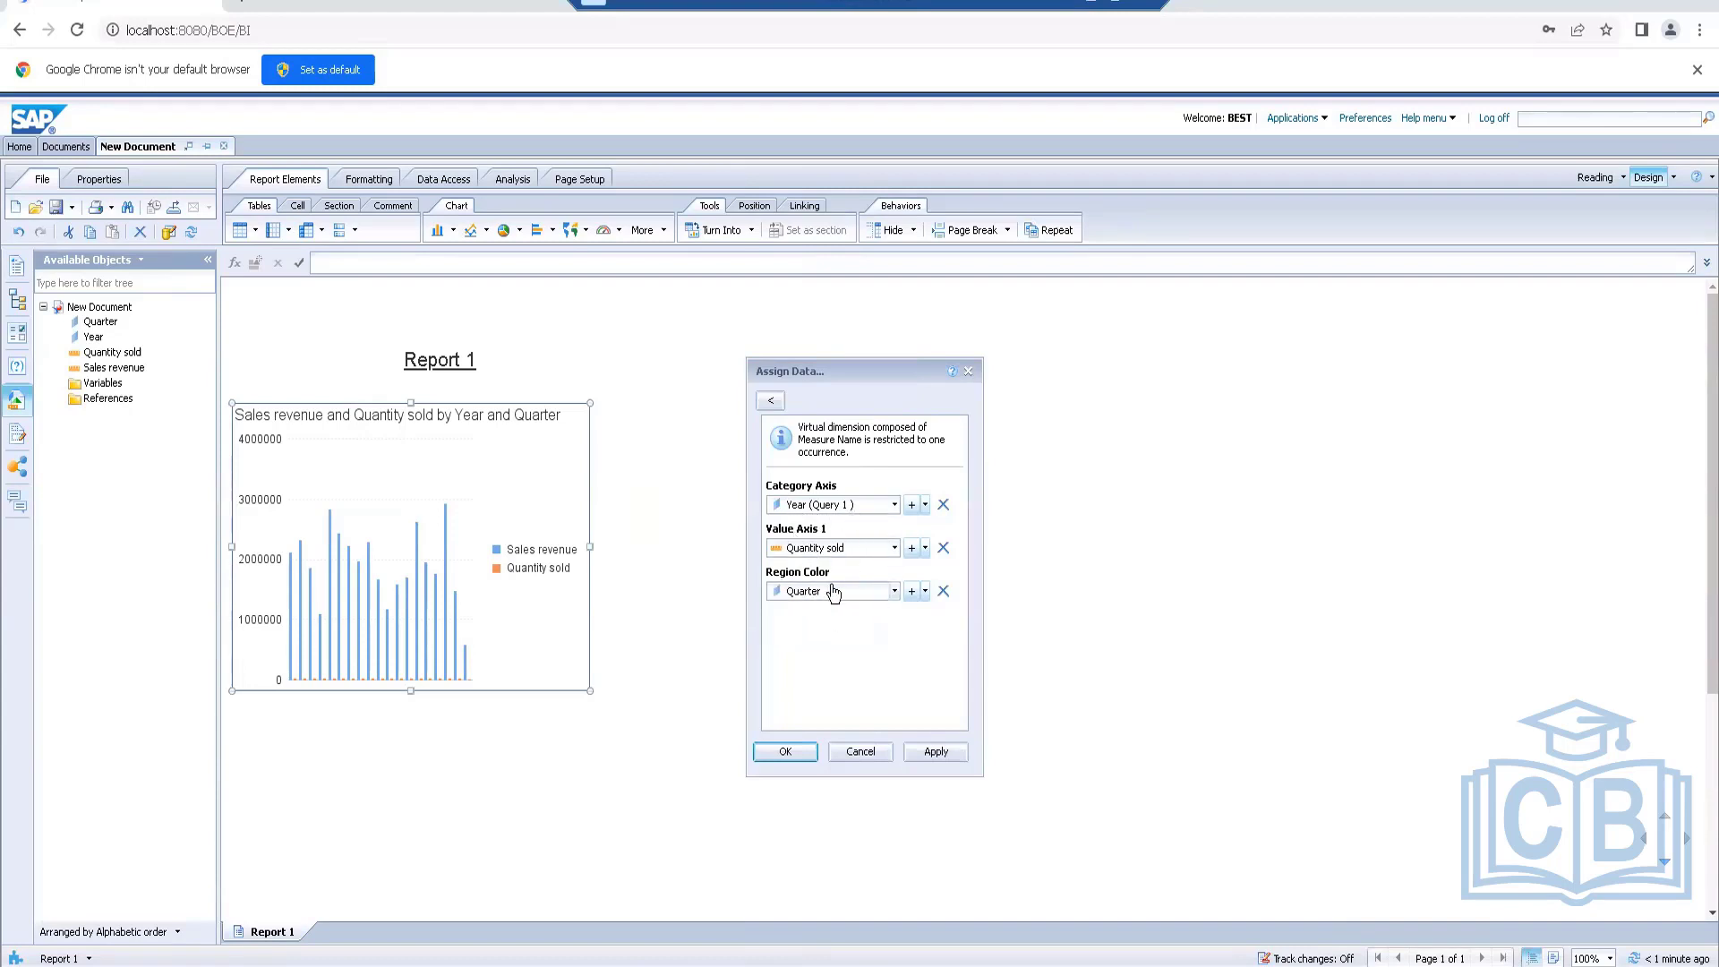
click(786, 751)
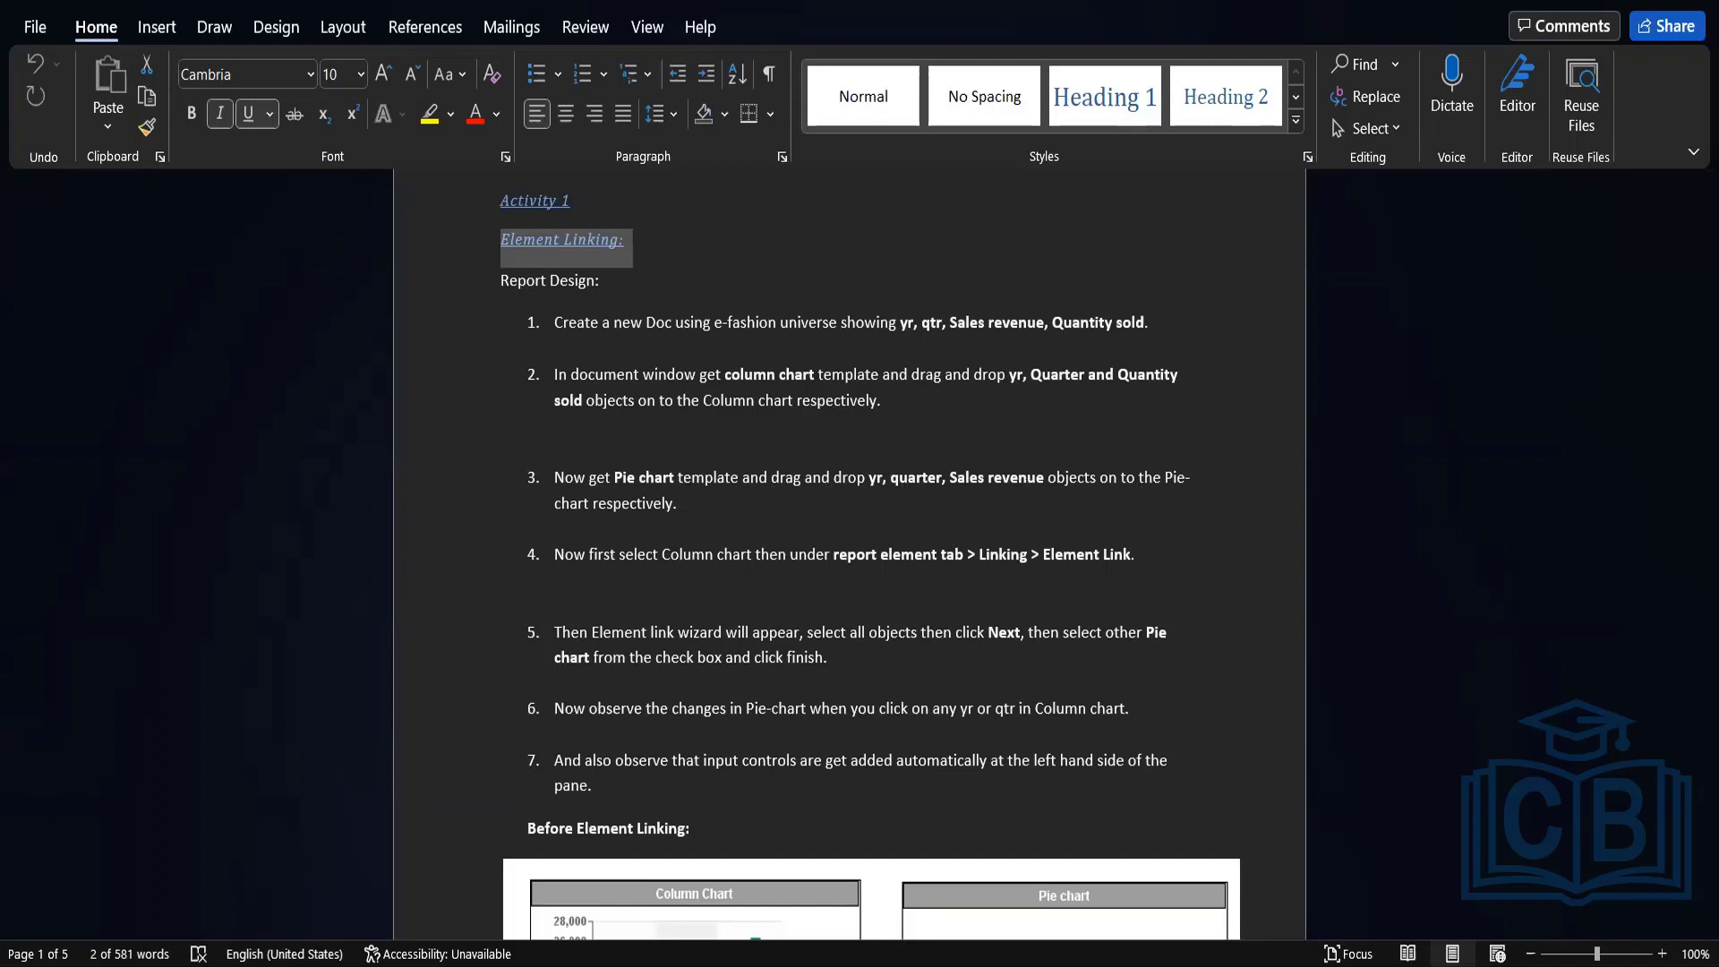
Return from Word to the report and paste a copy of the column chart into the empty area beside it
click(1450, 3)
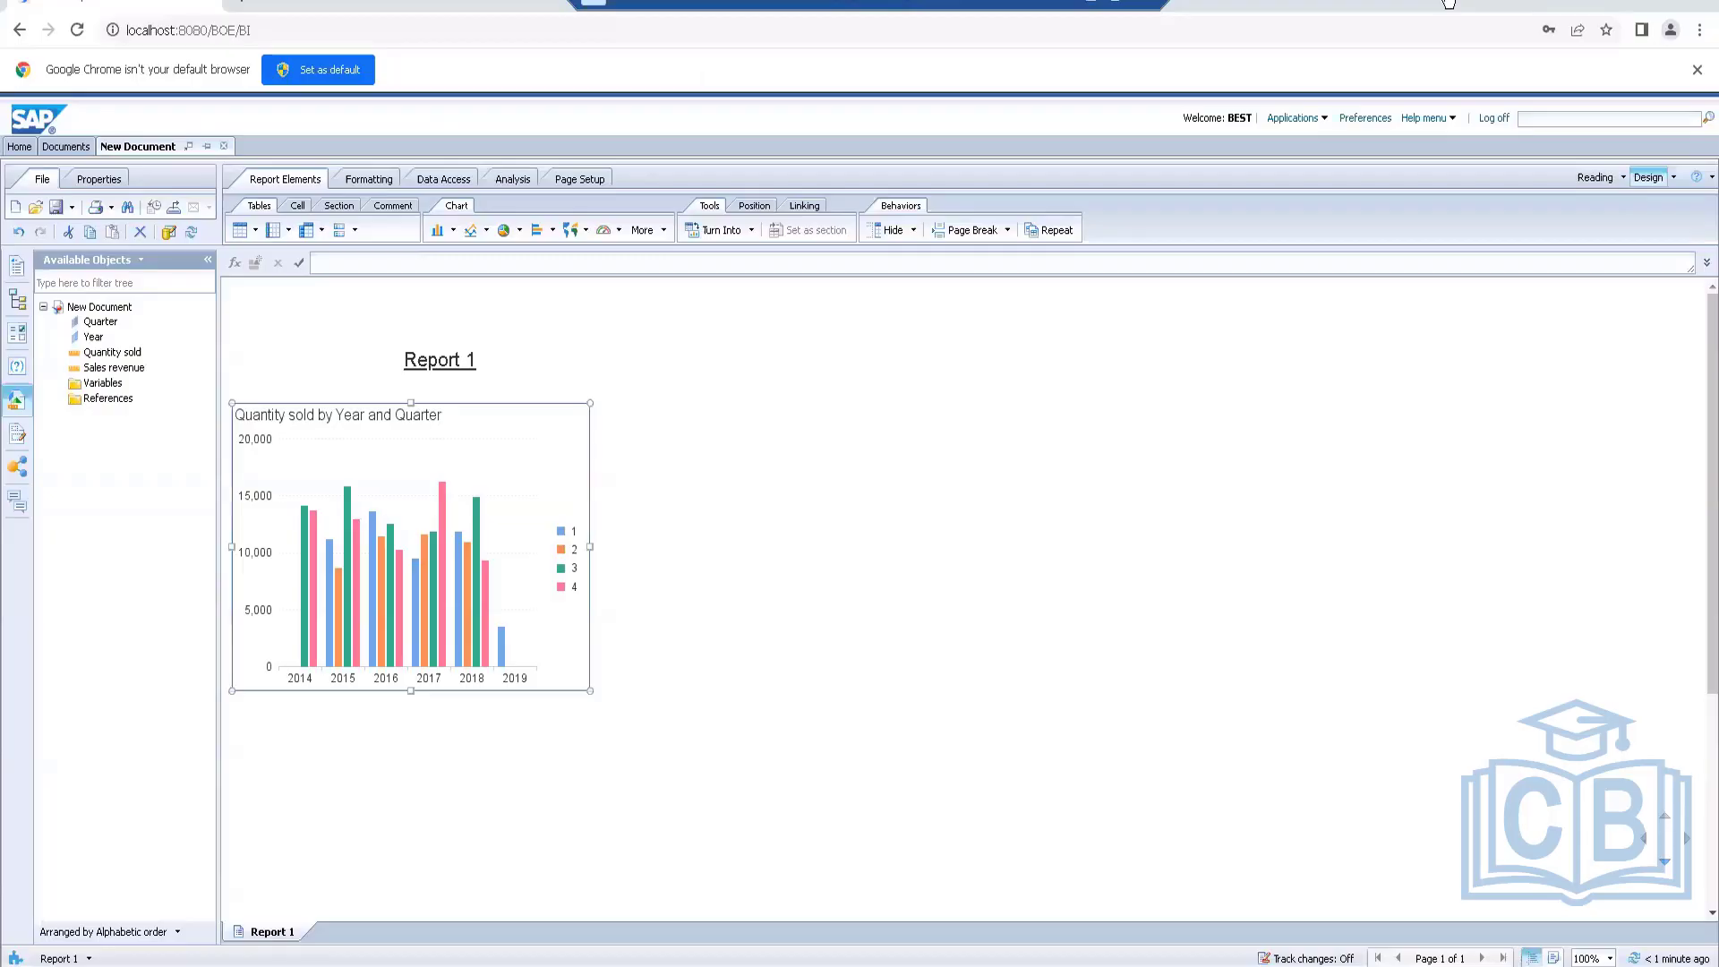
right_click(460, 400)
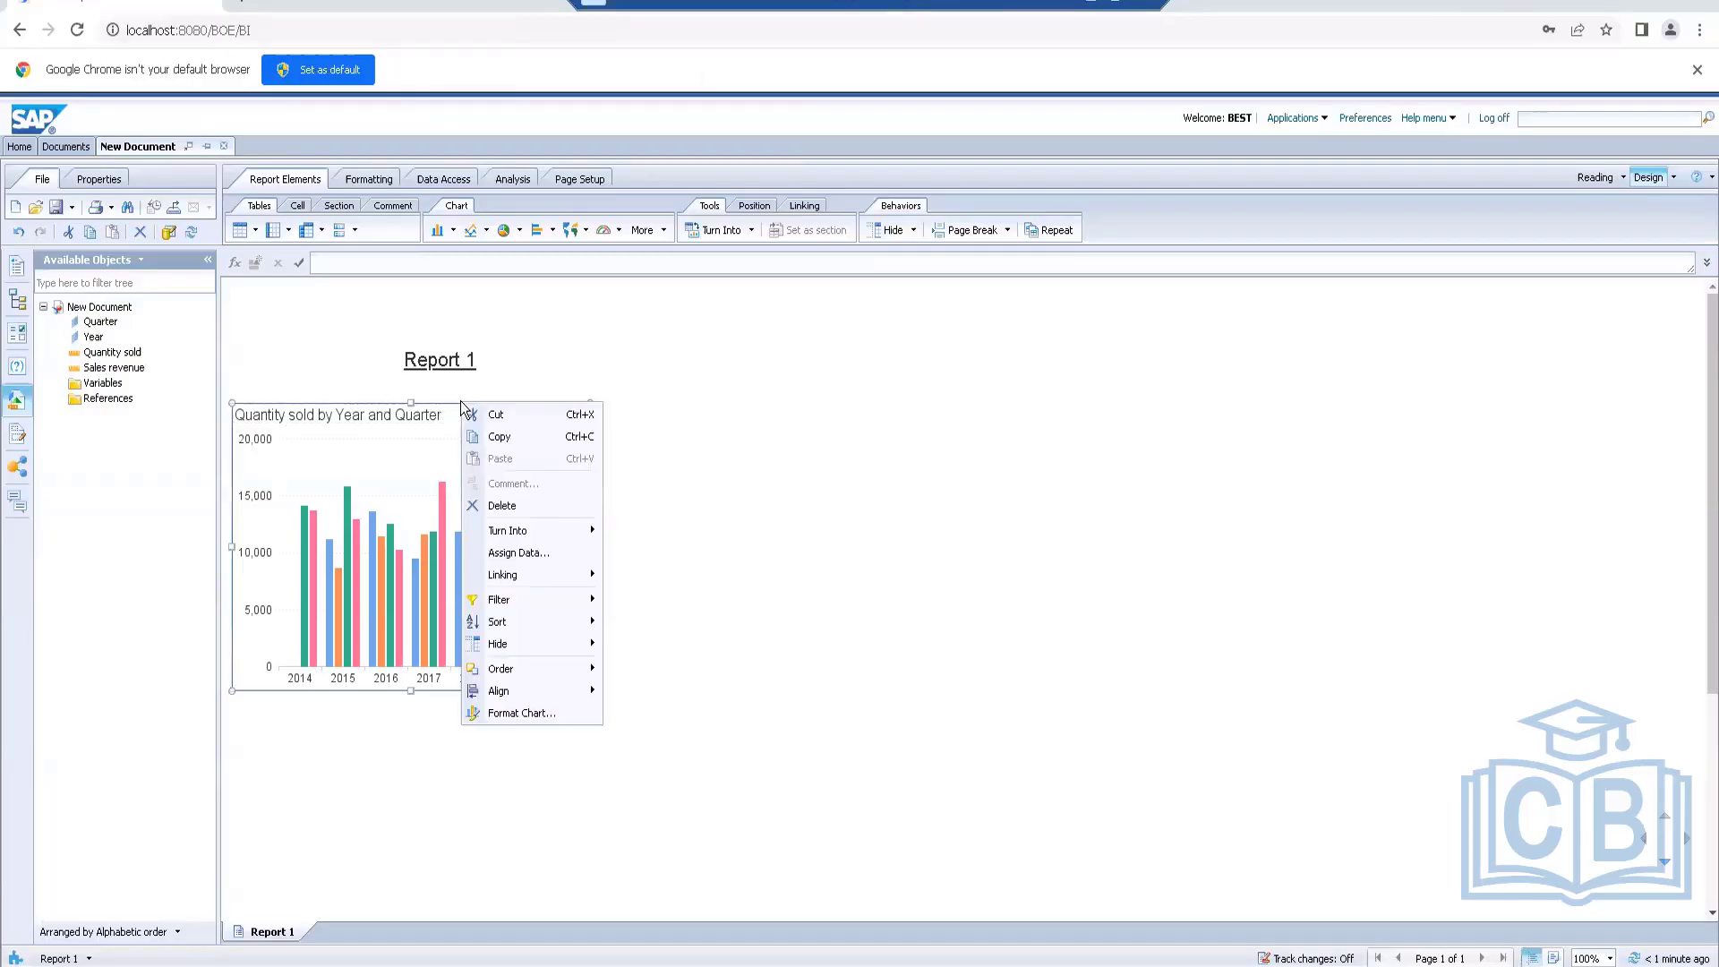
click(500, 438)
click(828, 443)
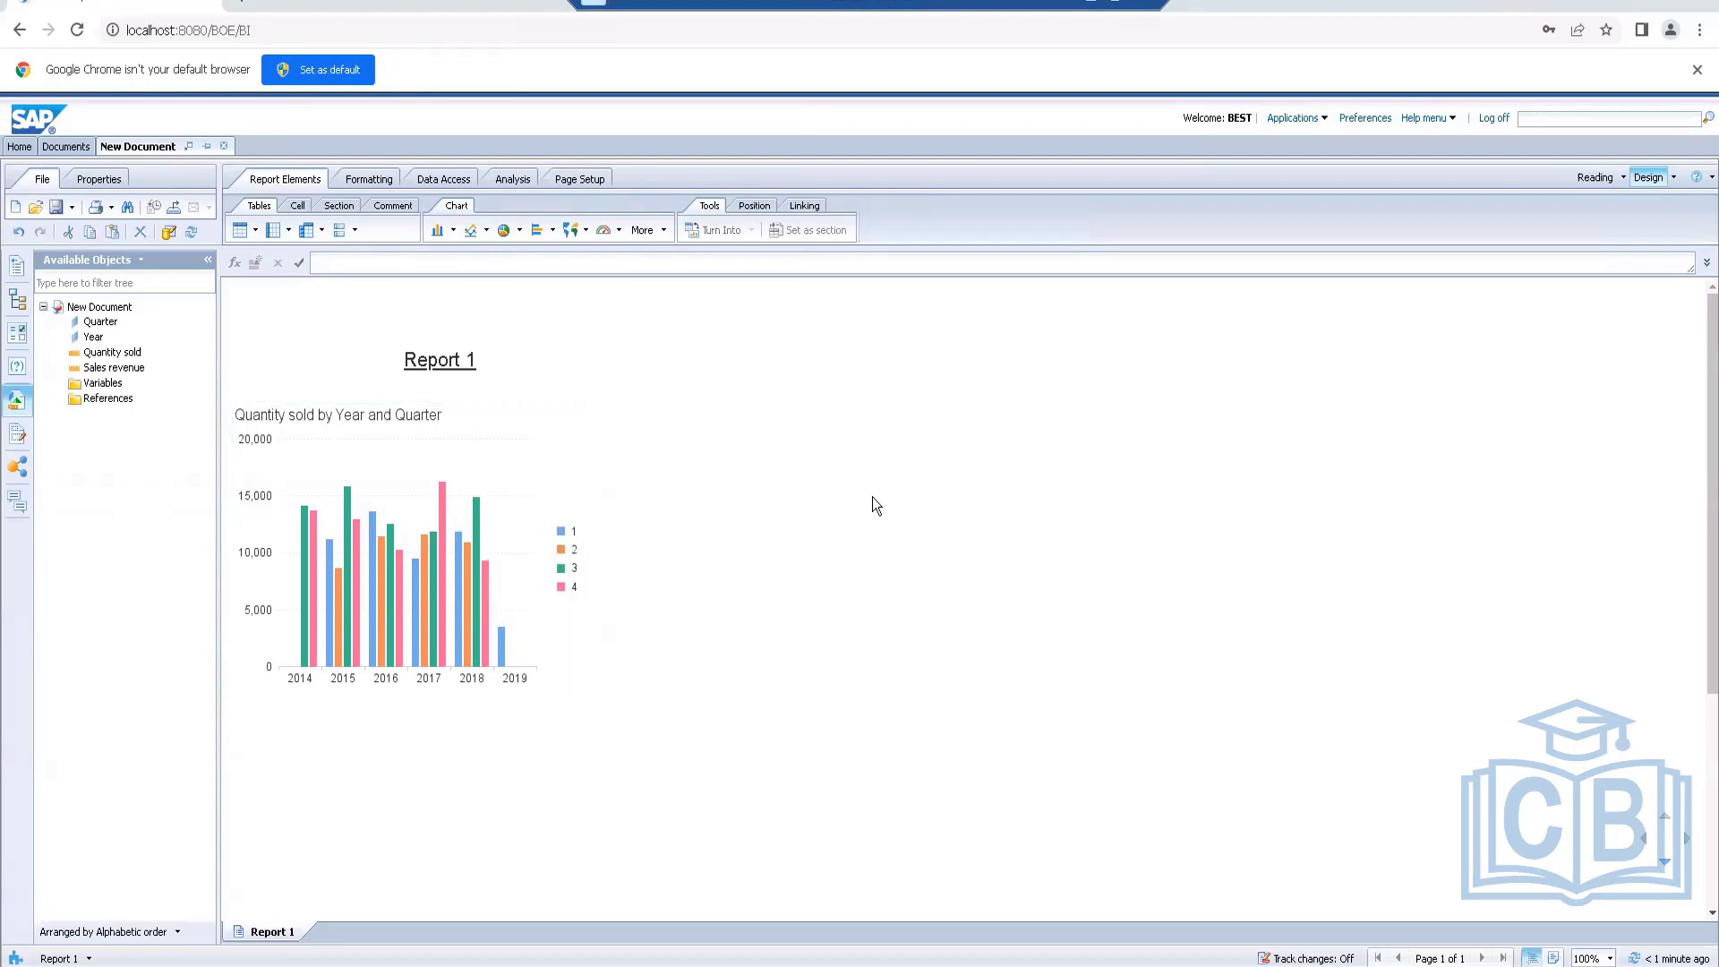
key(ctrl+v)
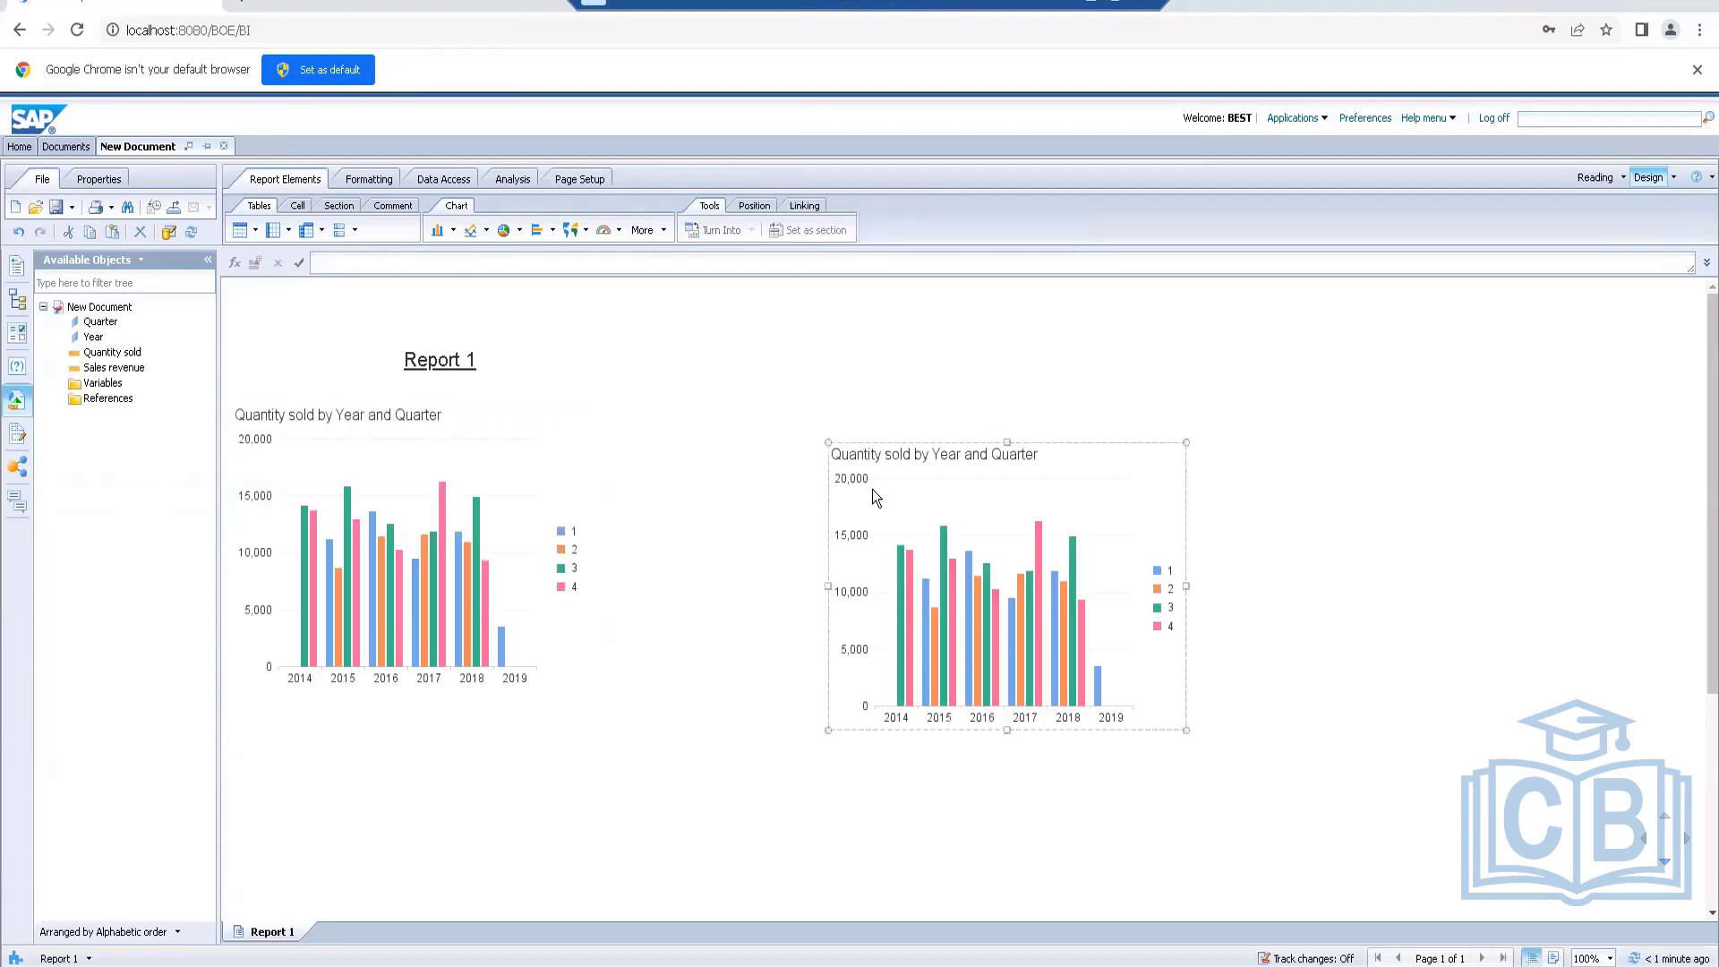
Turn the copied column chart into a pie chart
right_click(899, 435)
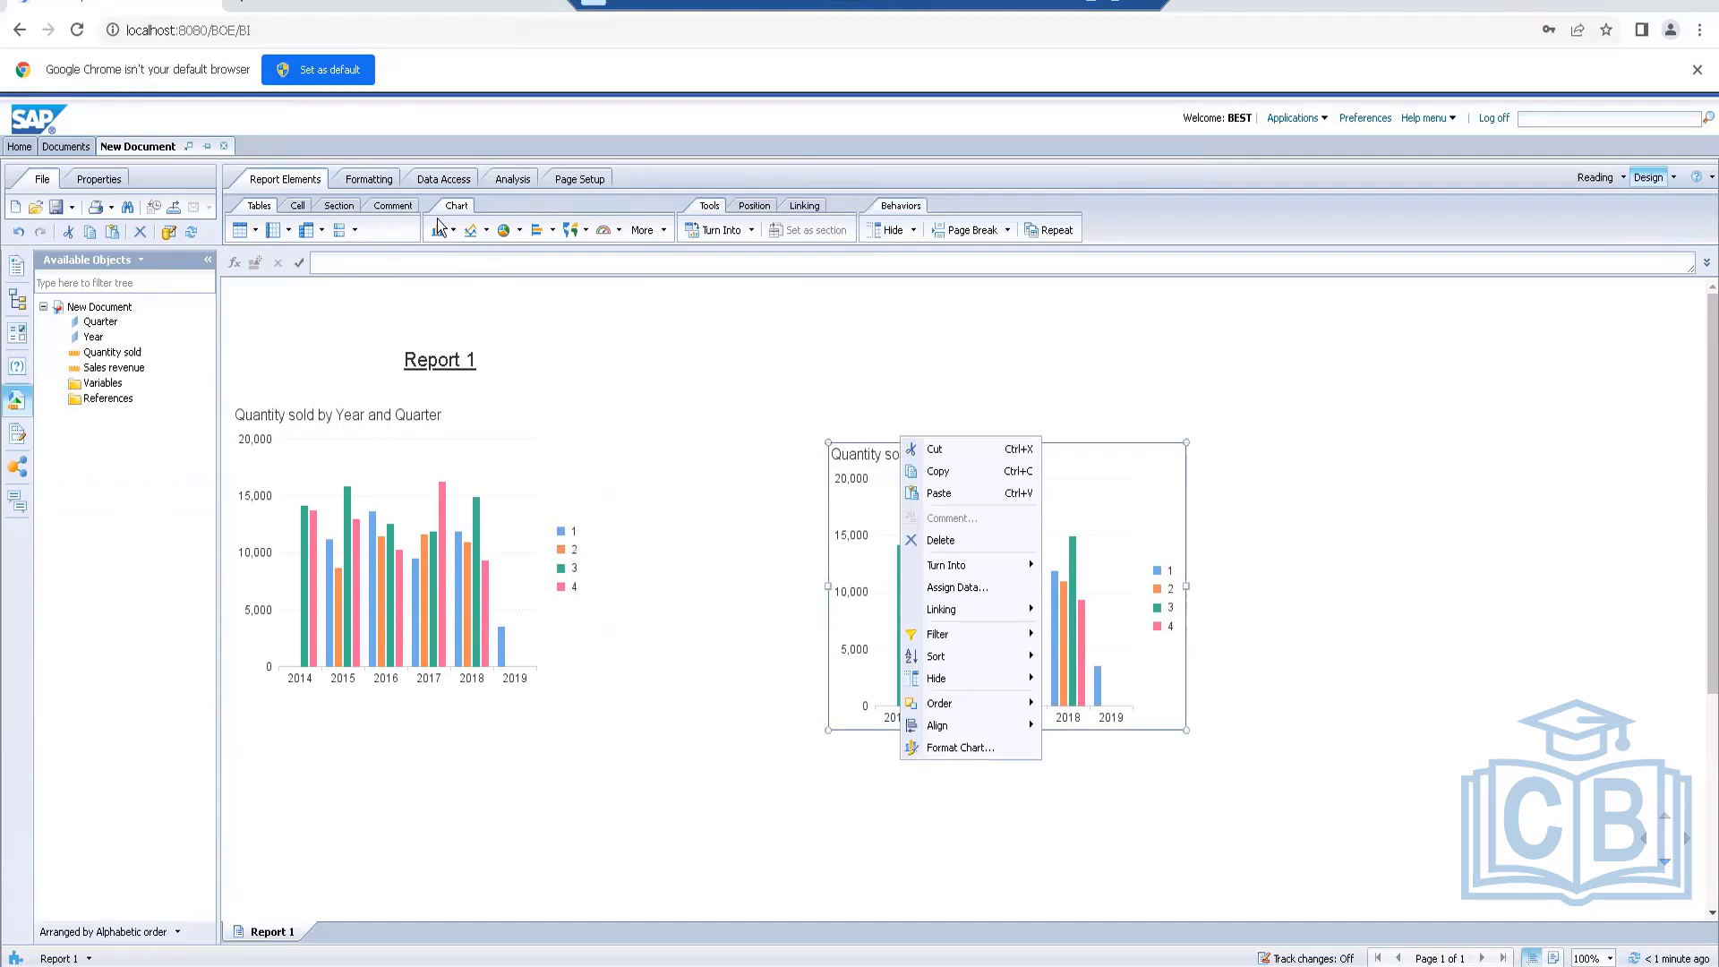
mouse_move(974, 573)
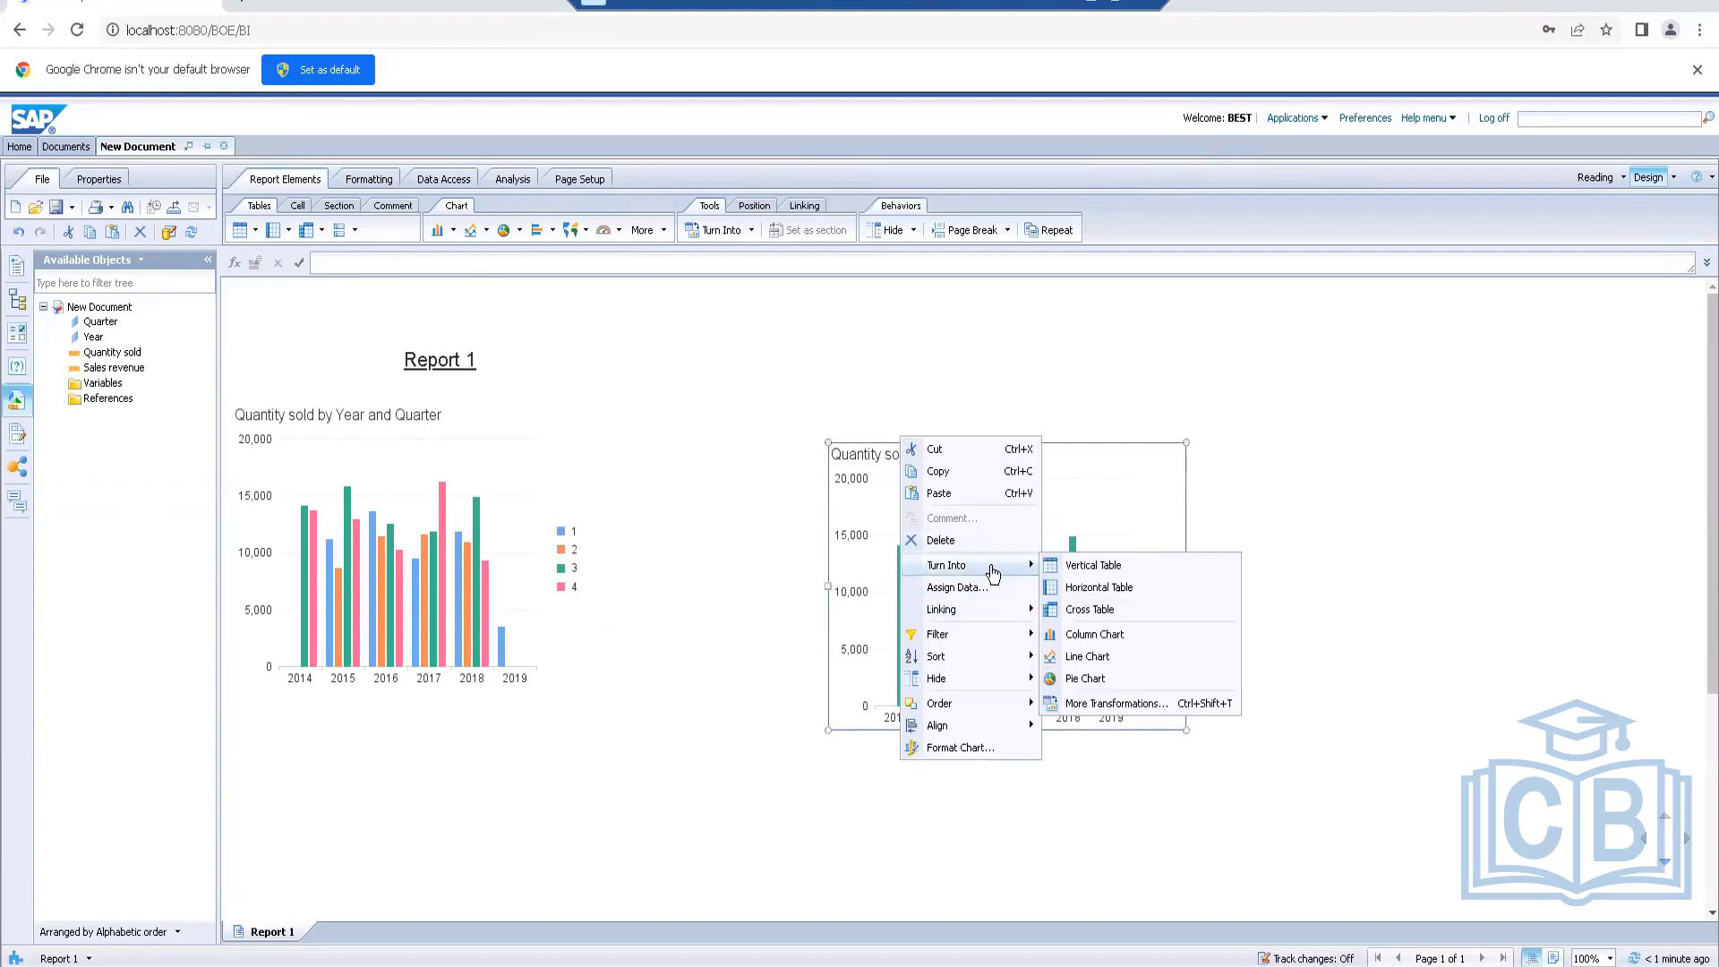
click(1089, 679)
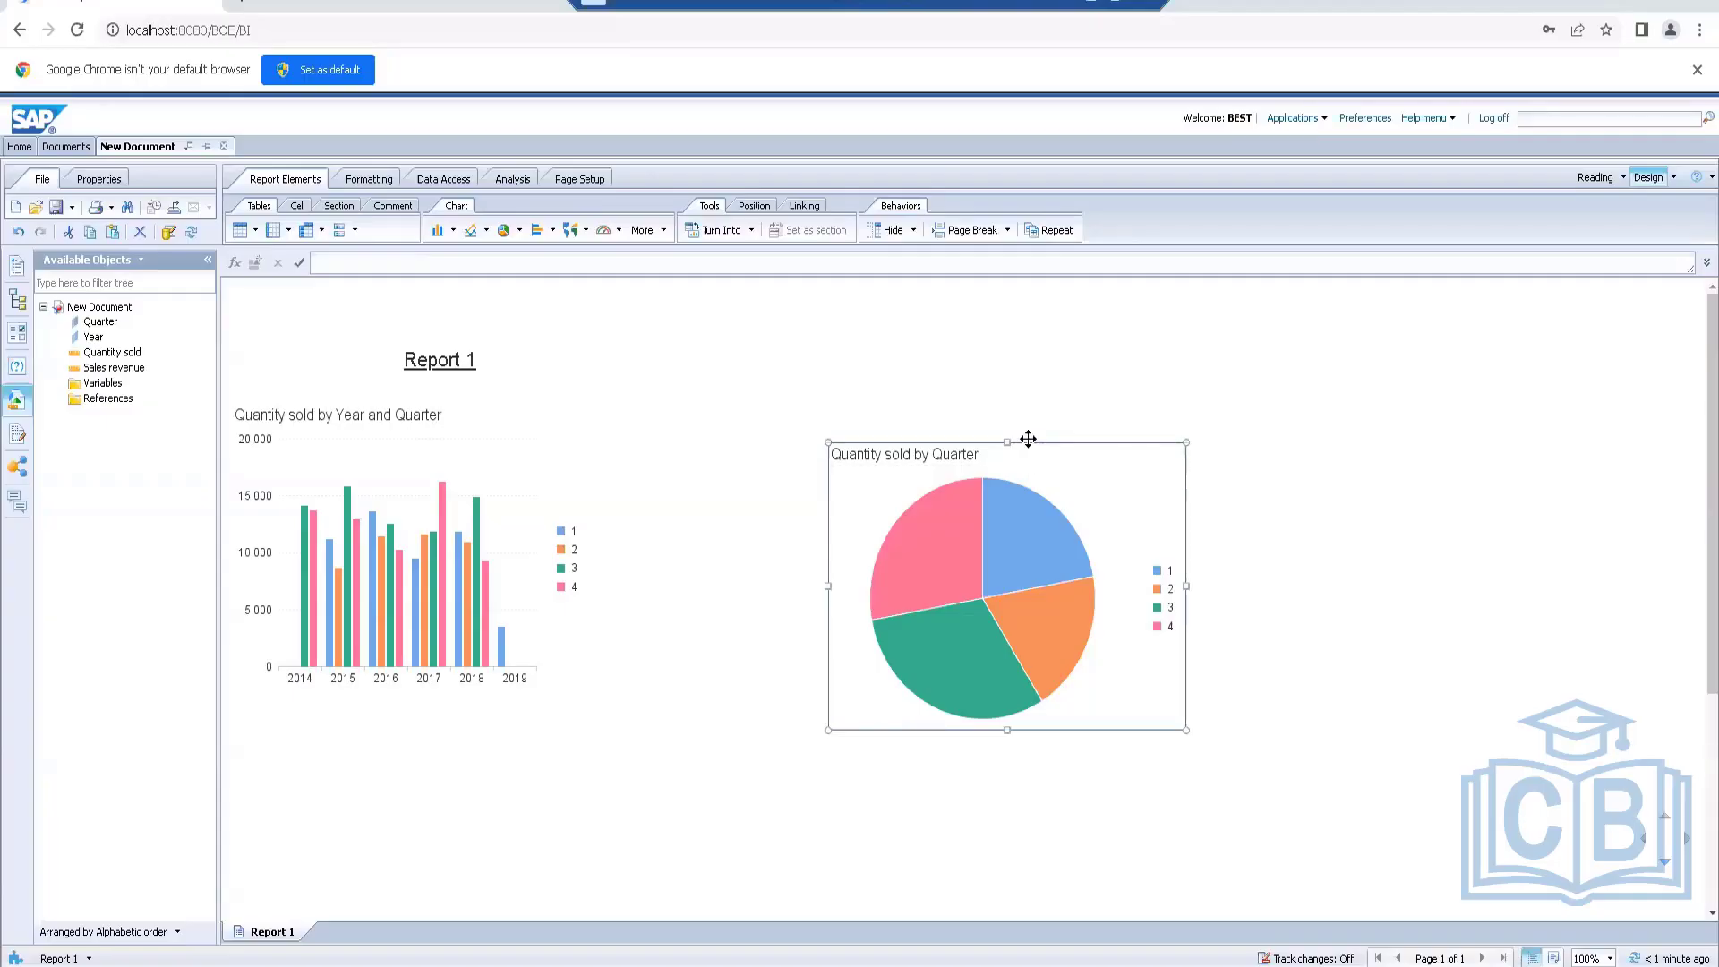
Assign Sales revenue as the pie chart's sector size and add Year after Quarter as a sector color
right_click(1028, 440)
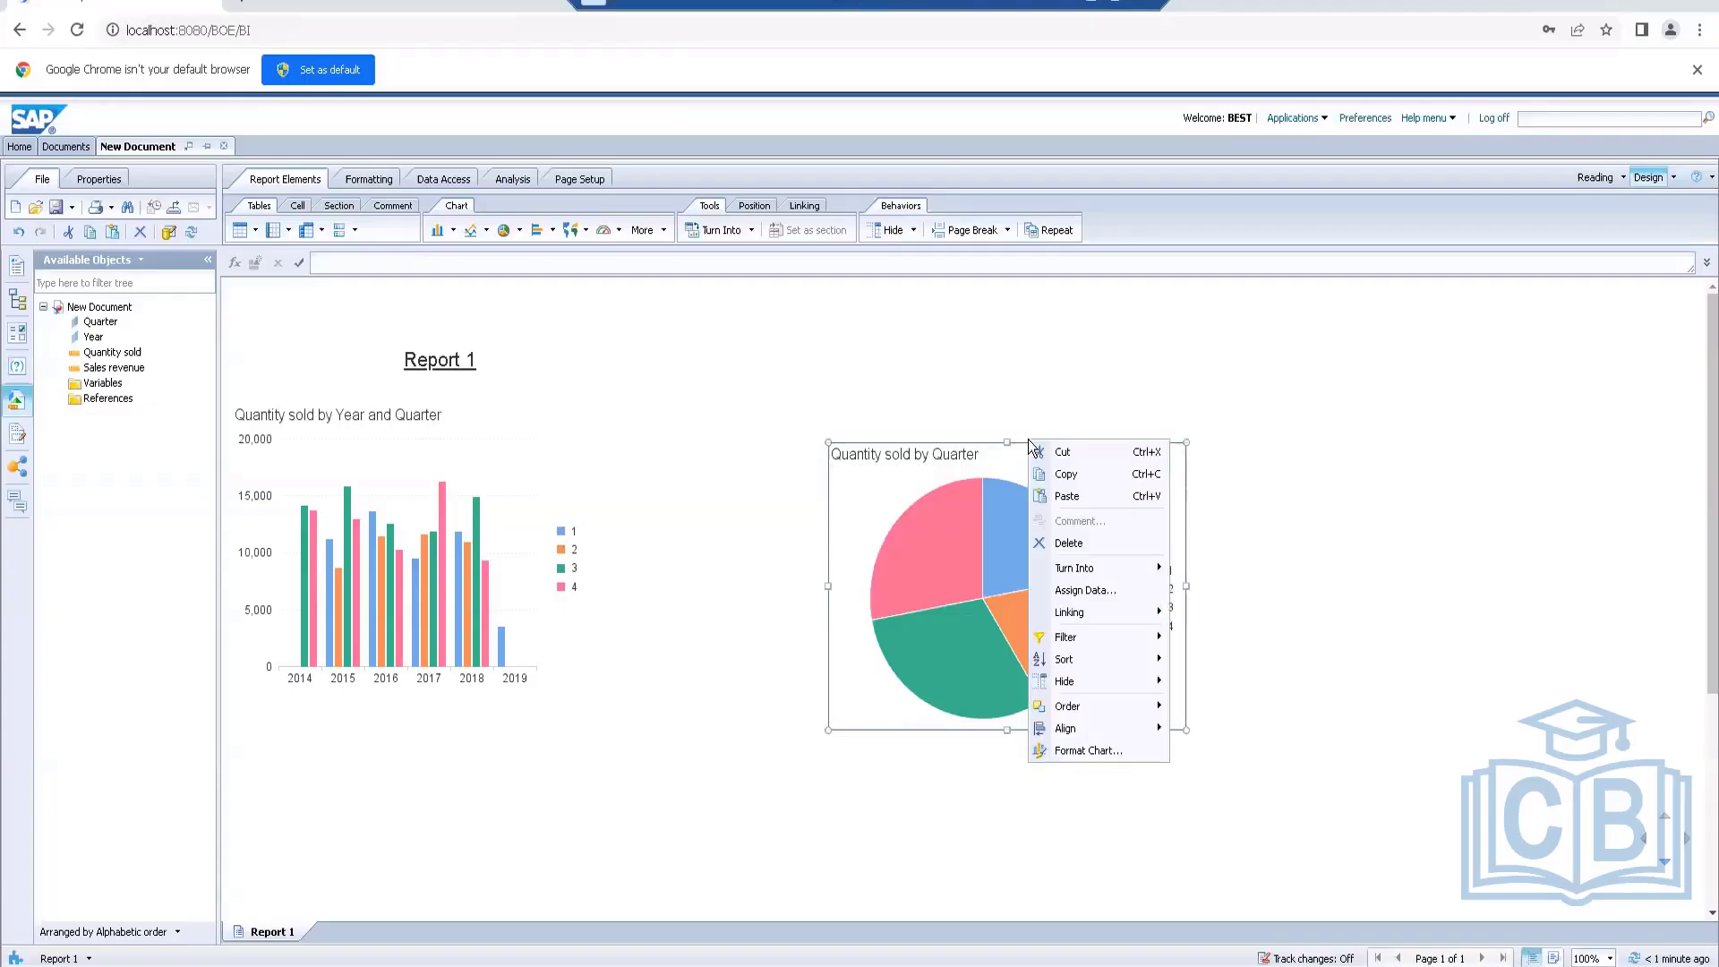
click(1075, 592)
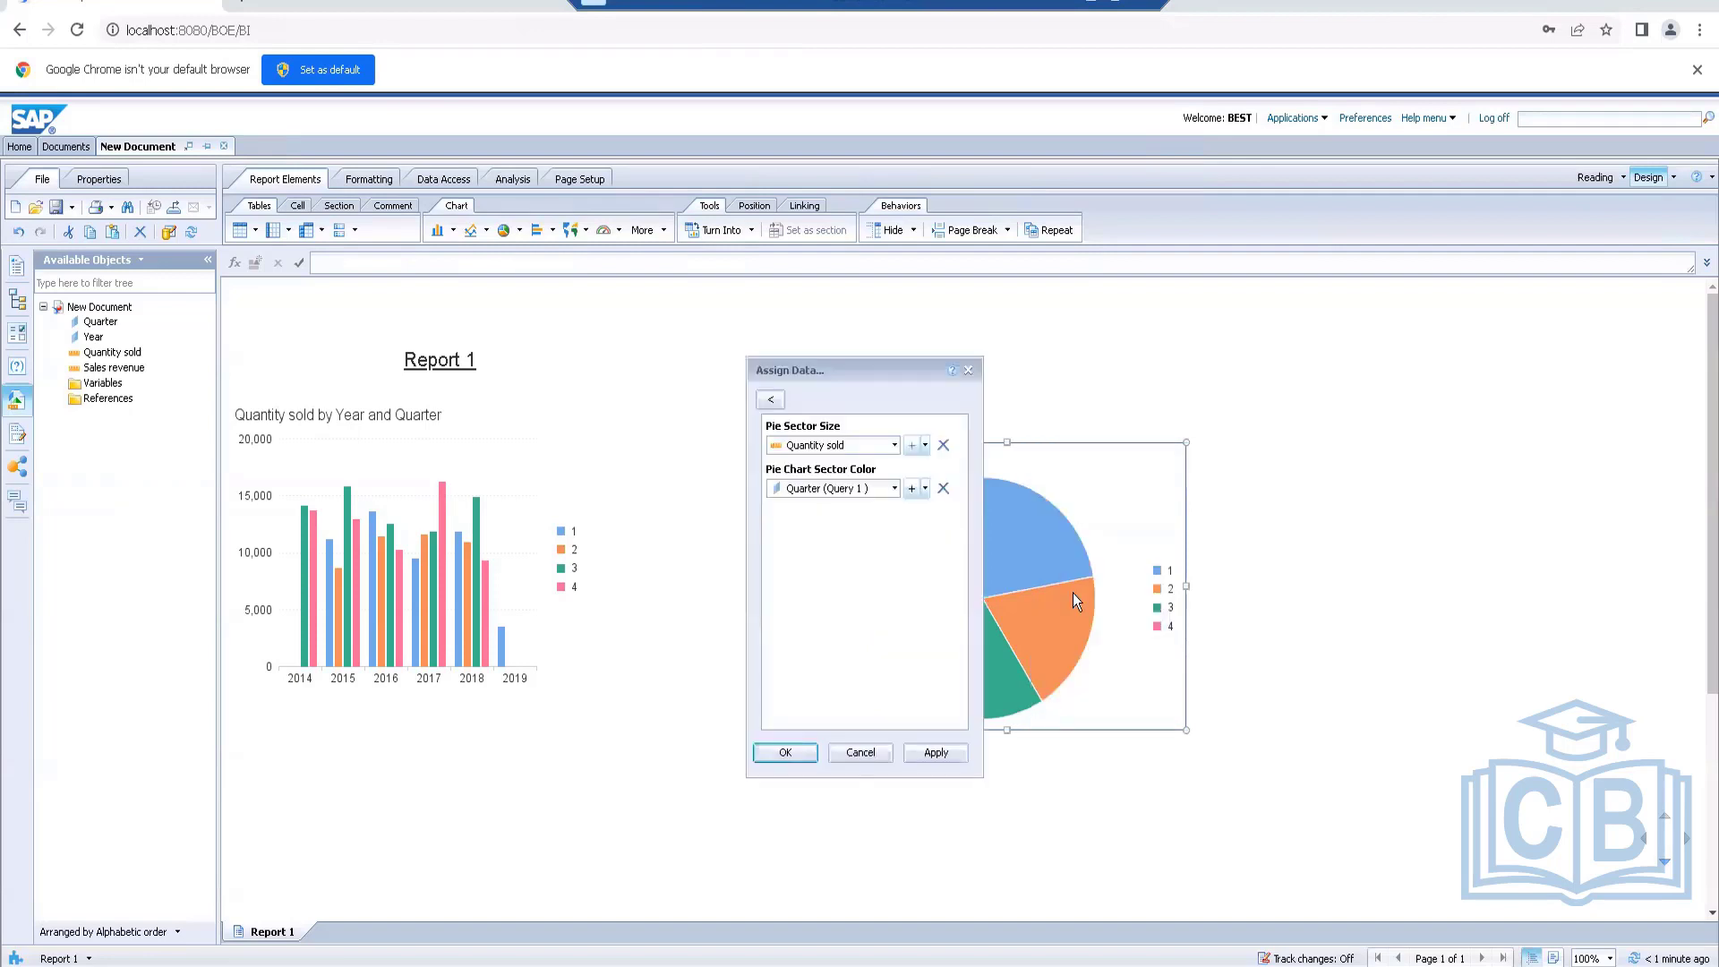
click(895, 446)
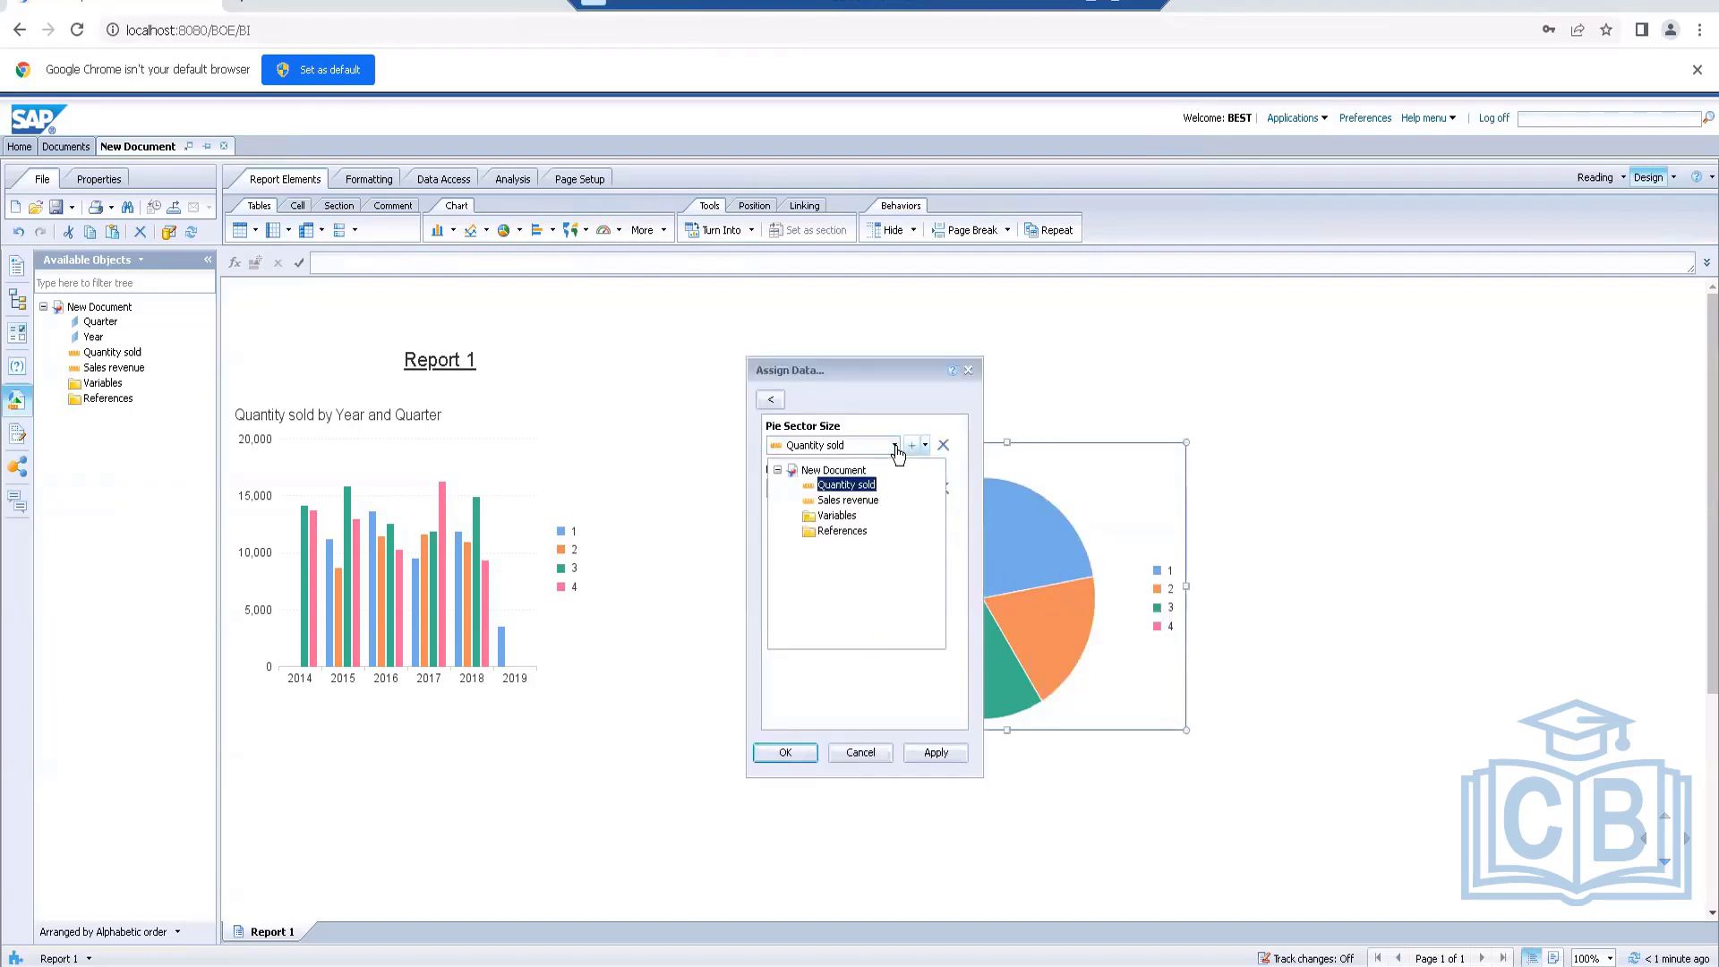
click(875, 504)
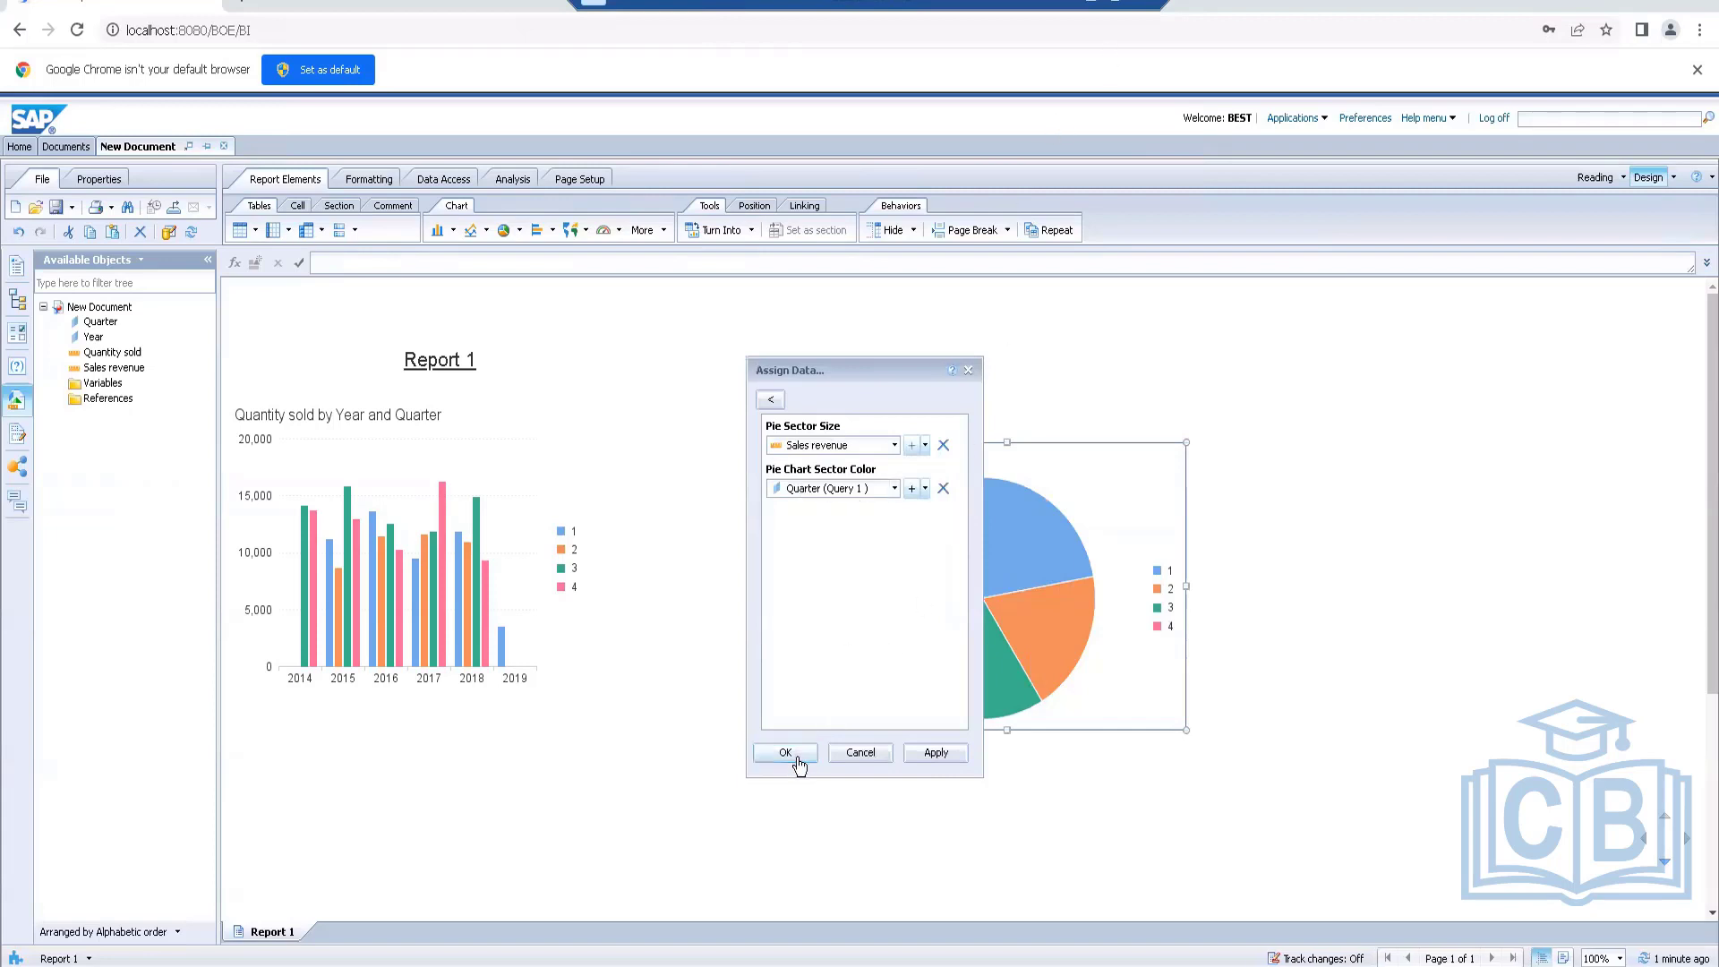
click(911, 488)
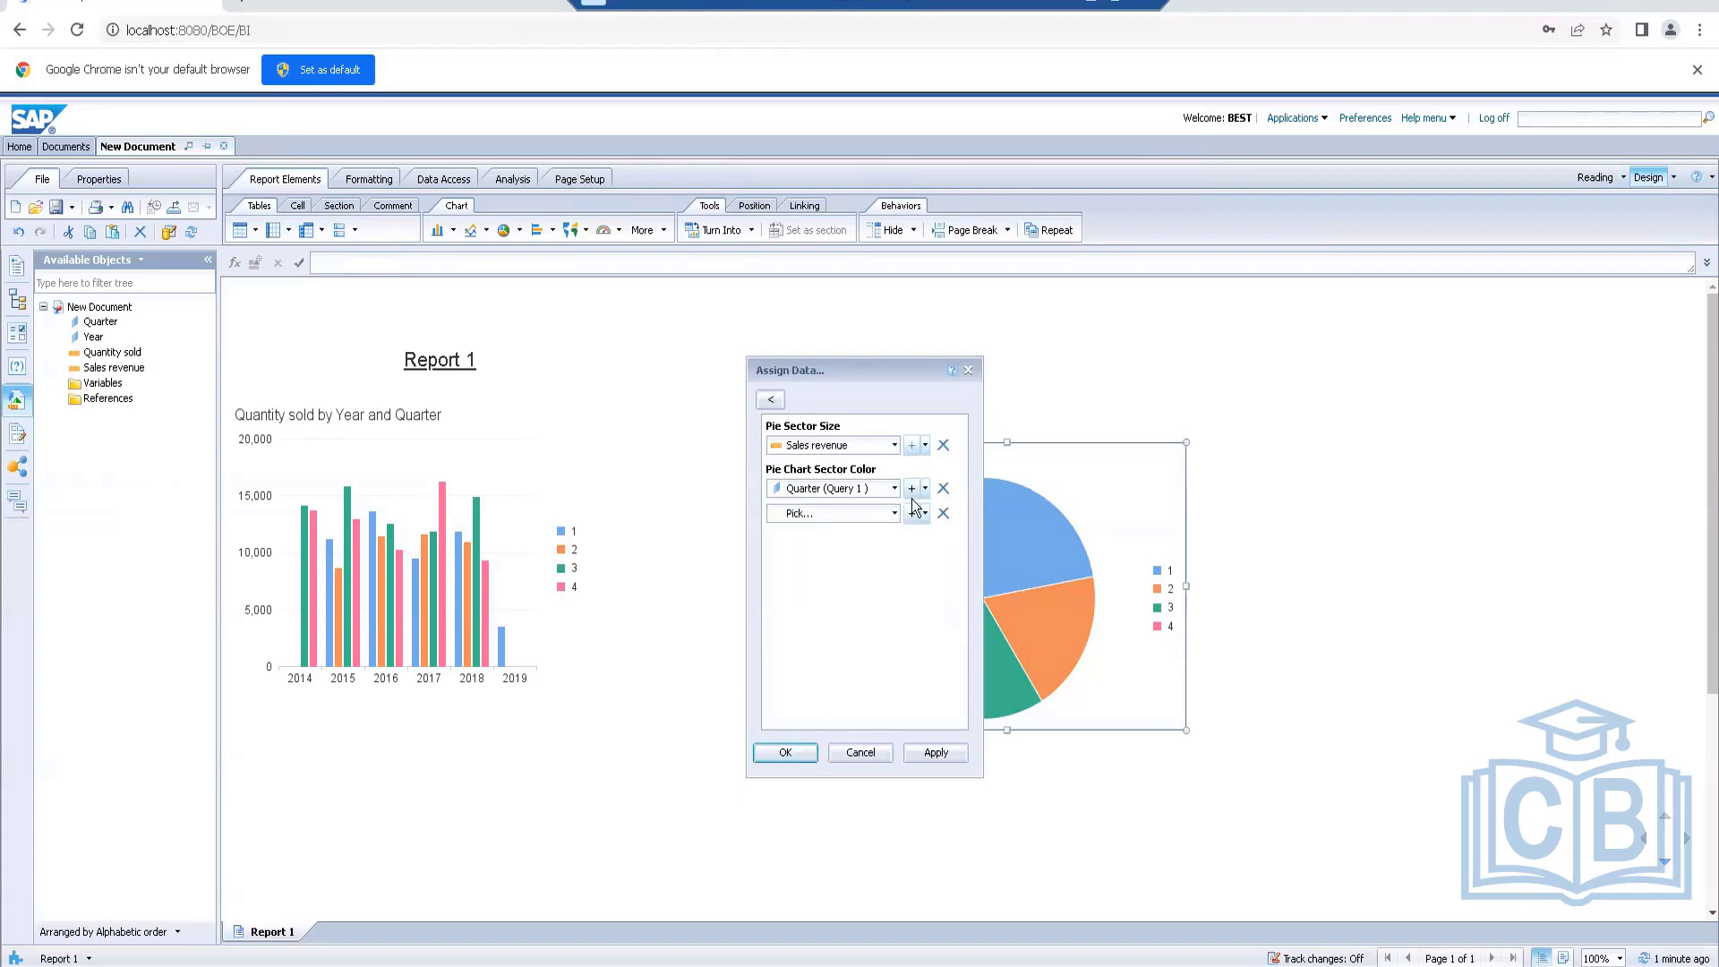
click(894, 514)
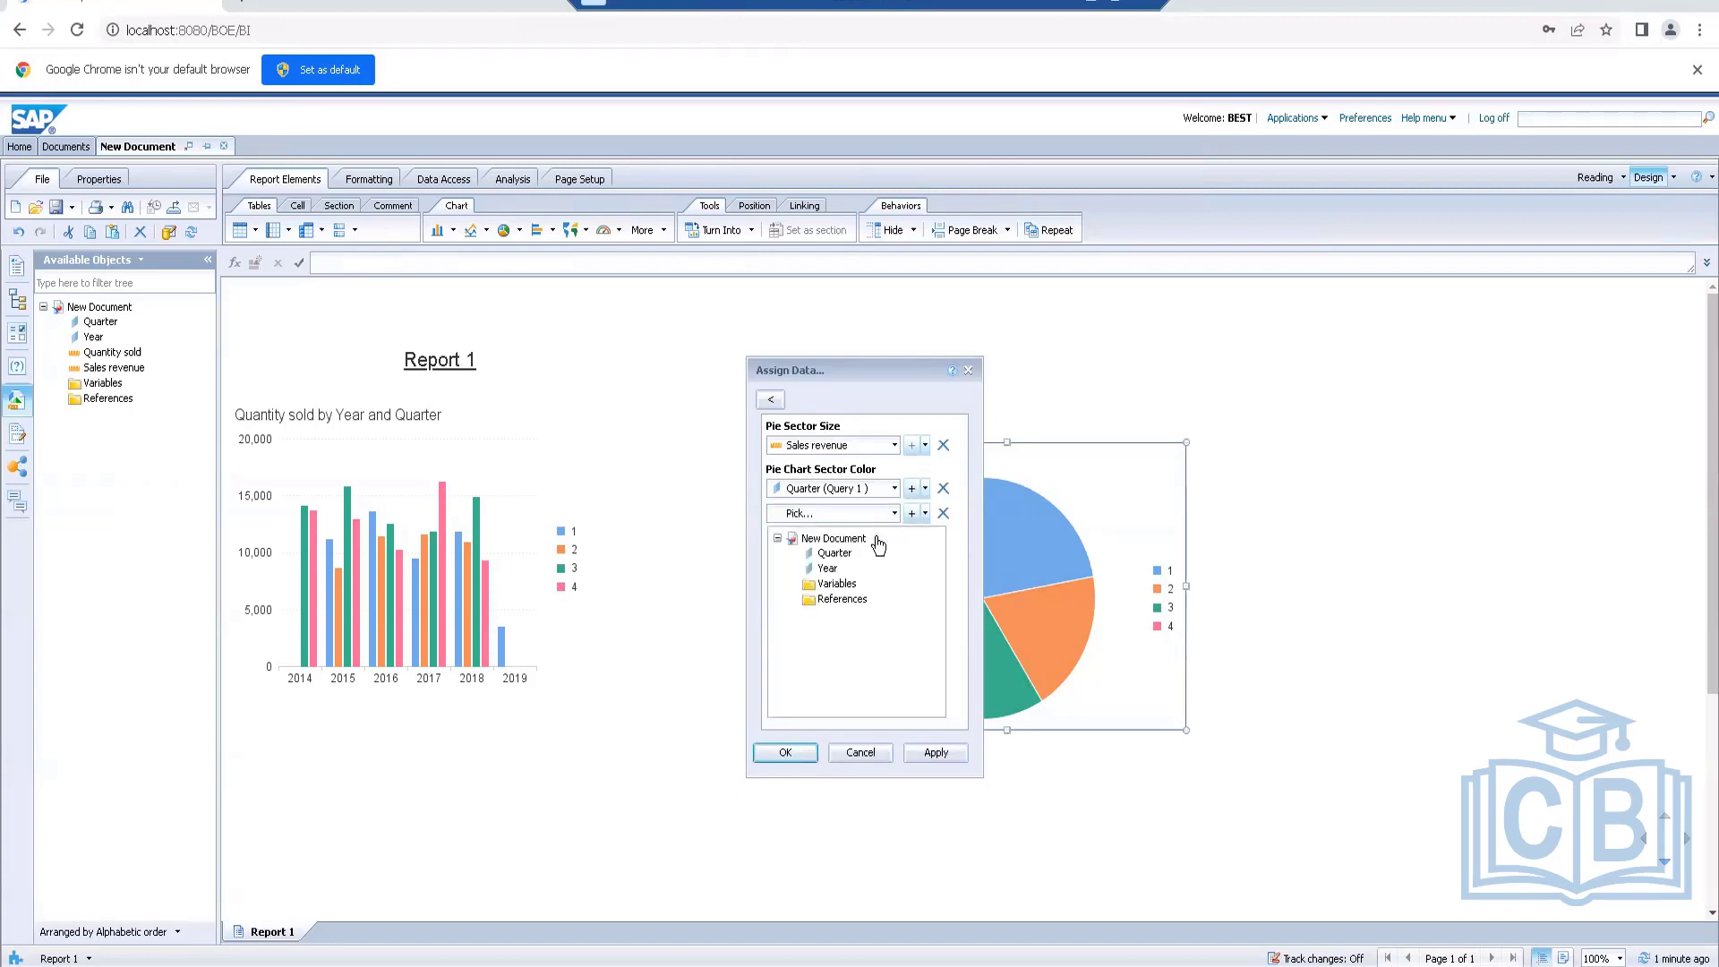
click(828, 570)
click(785, 753)
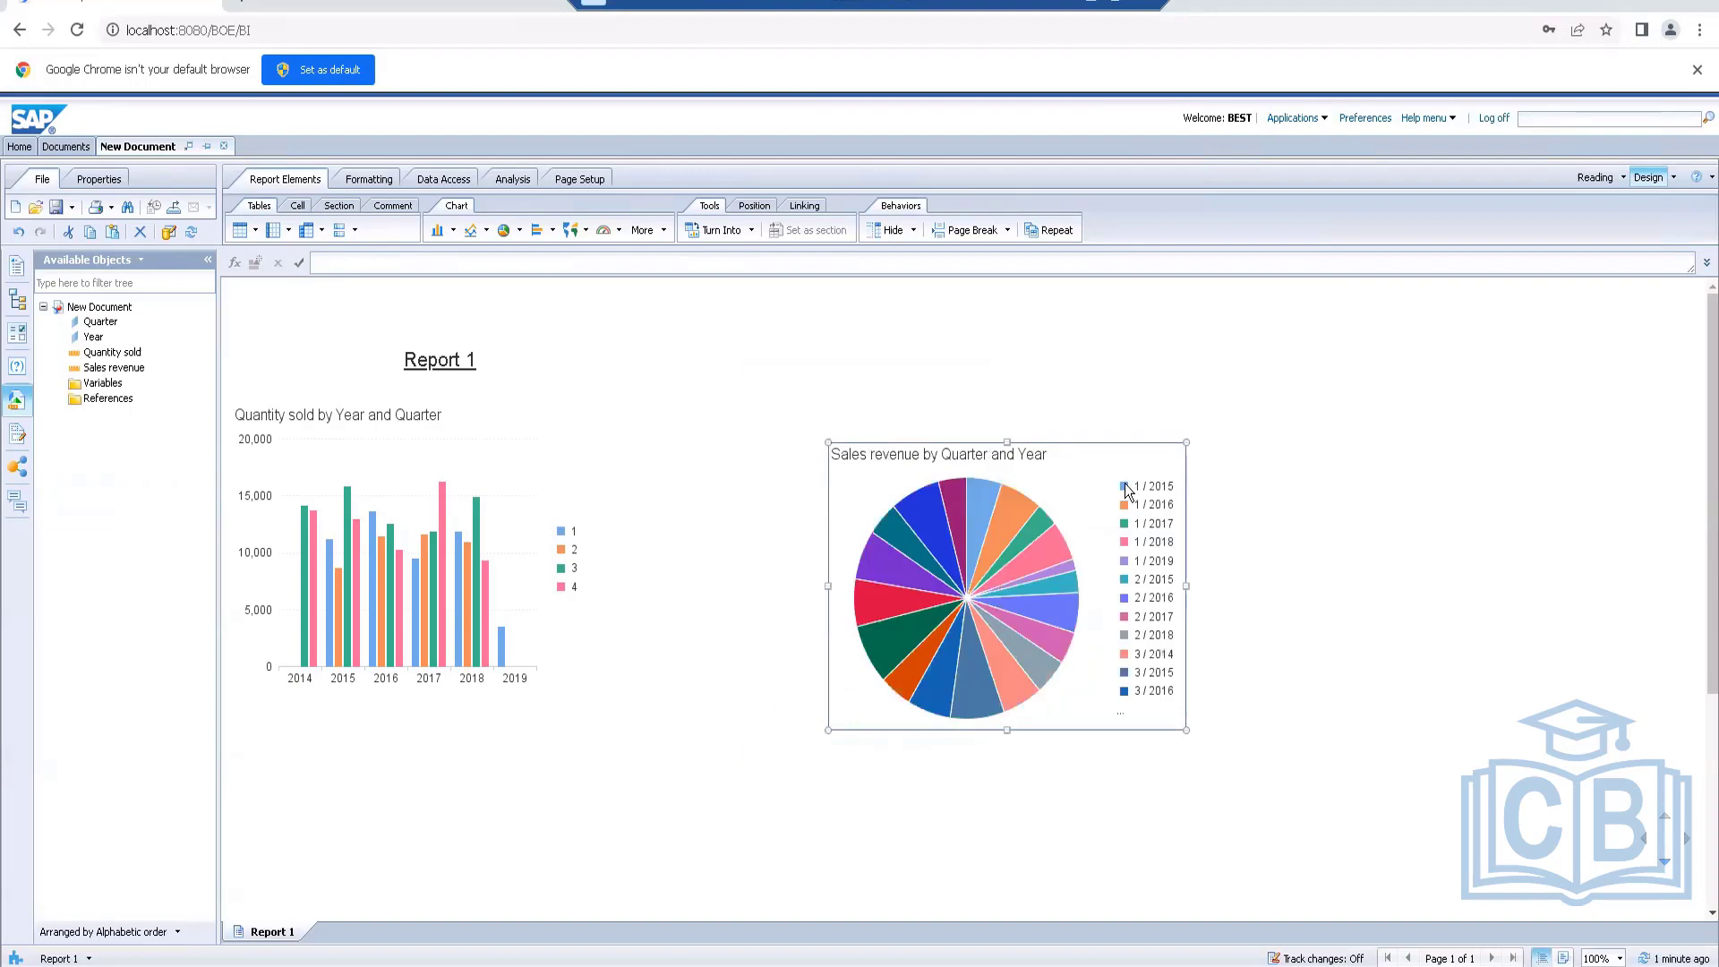
Reorder the pie chart's sector color dimensions so that Year comes first and Quarter second
right_click(1102, 439)
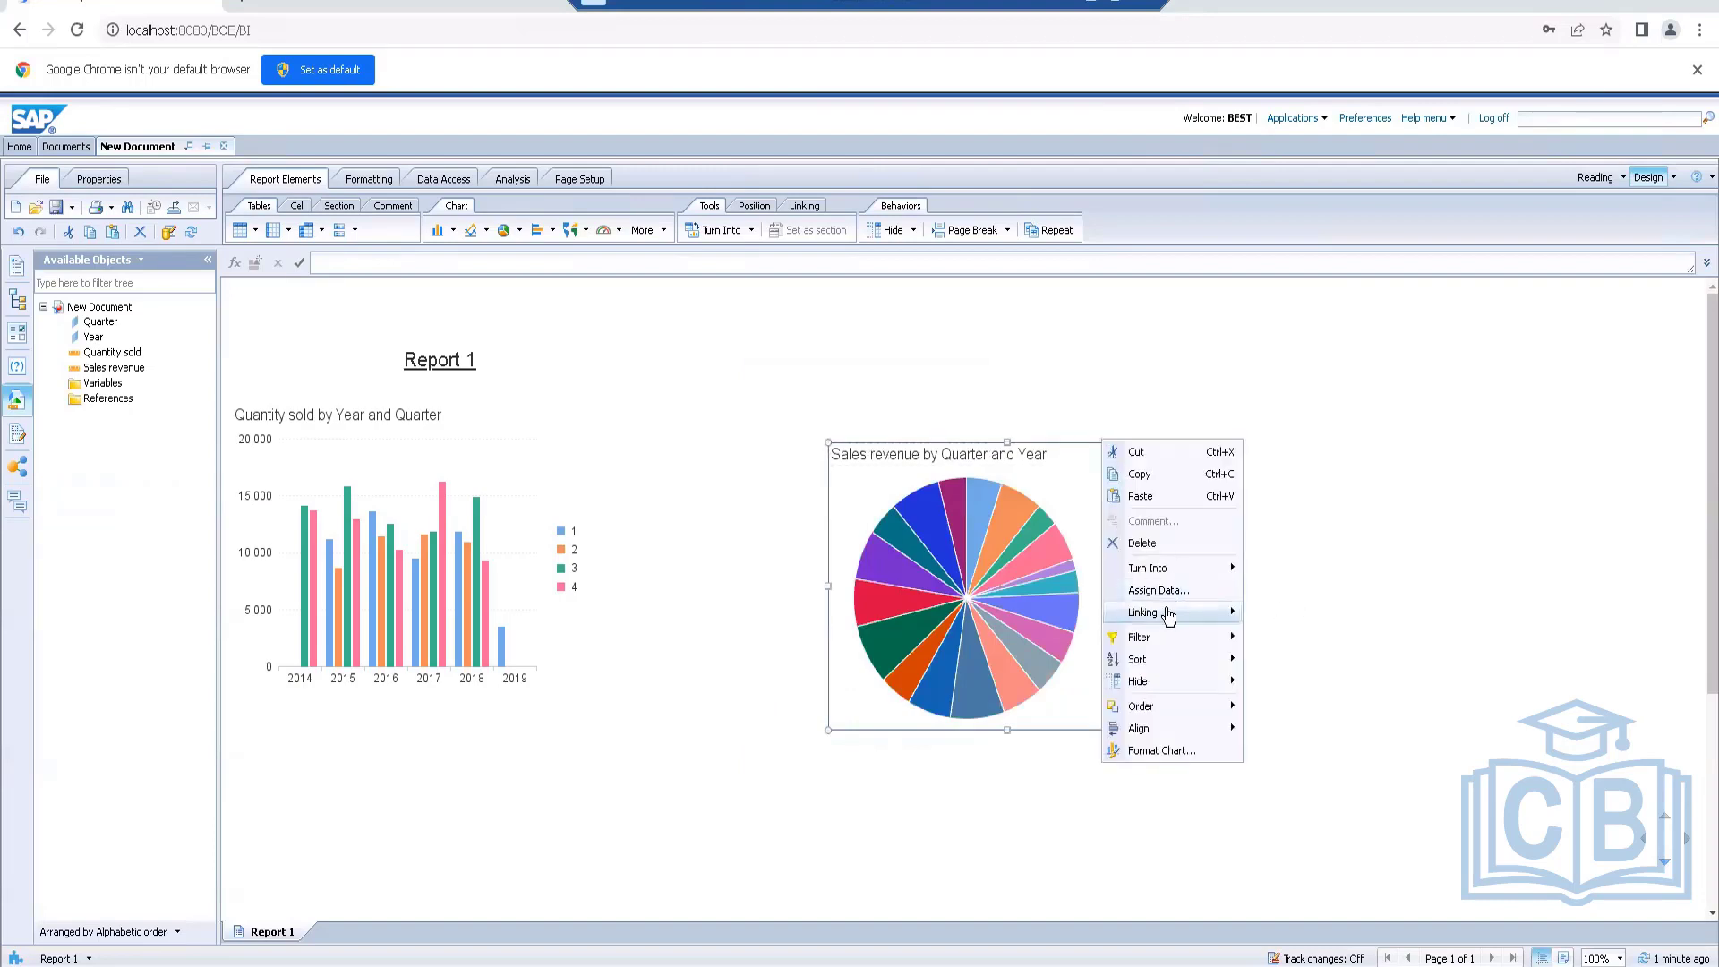
mouse_move(1159, 639)
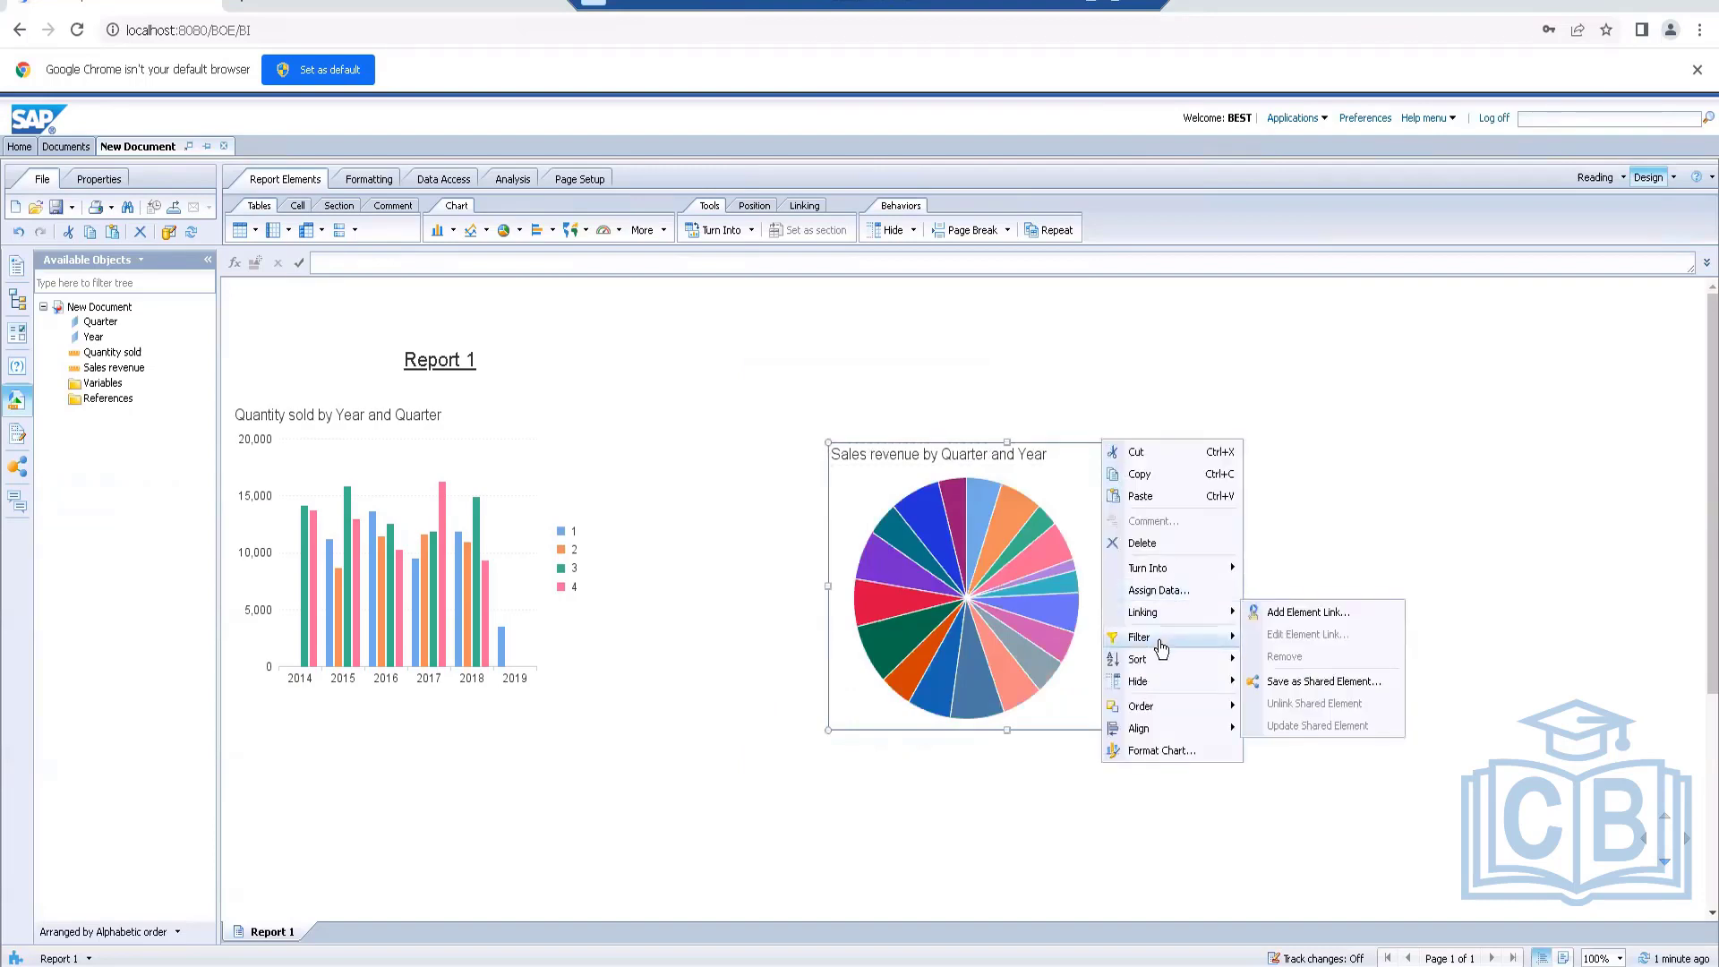
click(1166, 589)
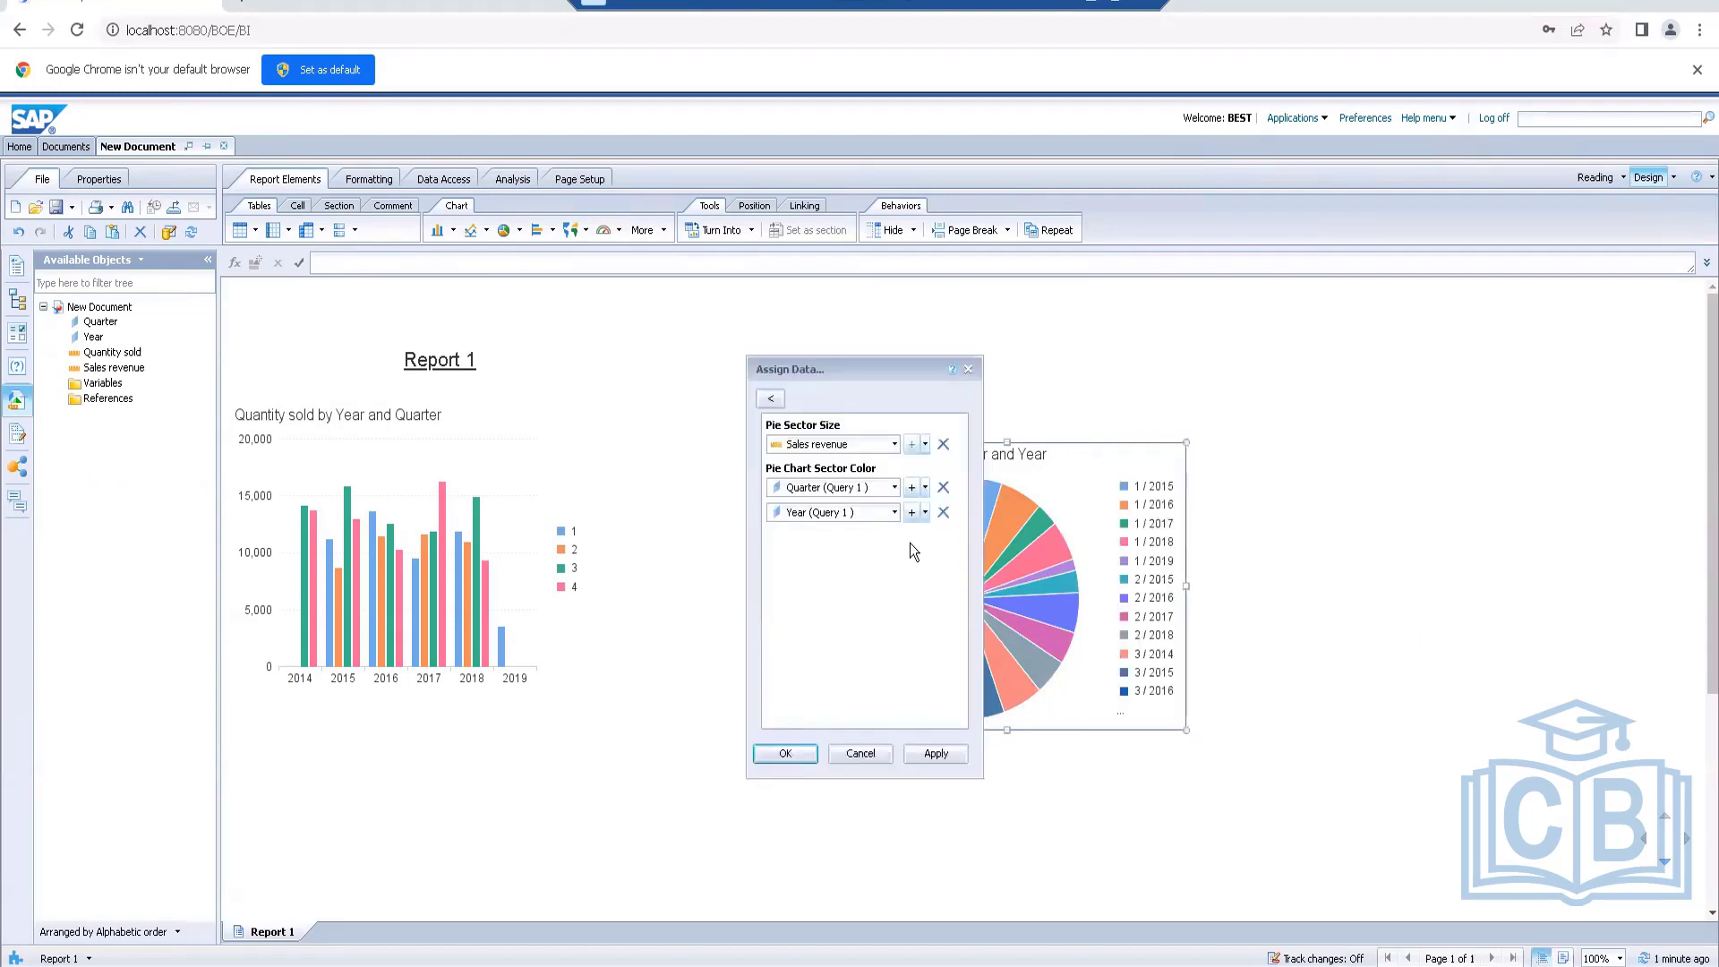
click(943, 495)
click(912, 490)
click(894, 512)
click(837, 561)
click(785, 755)
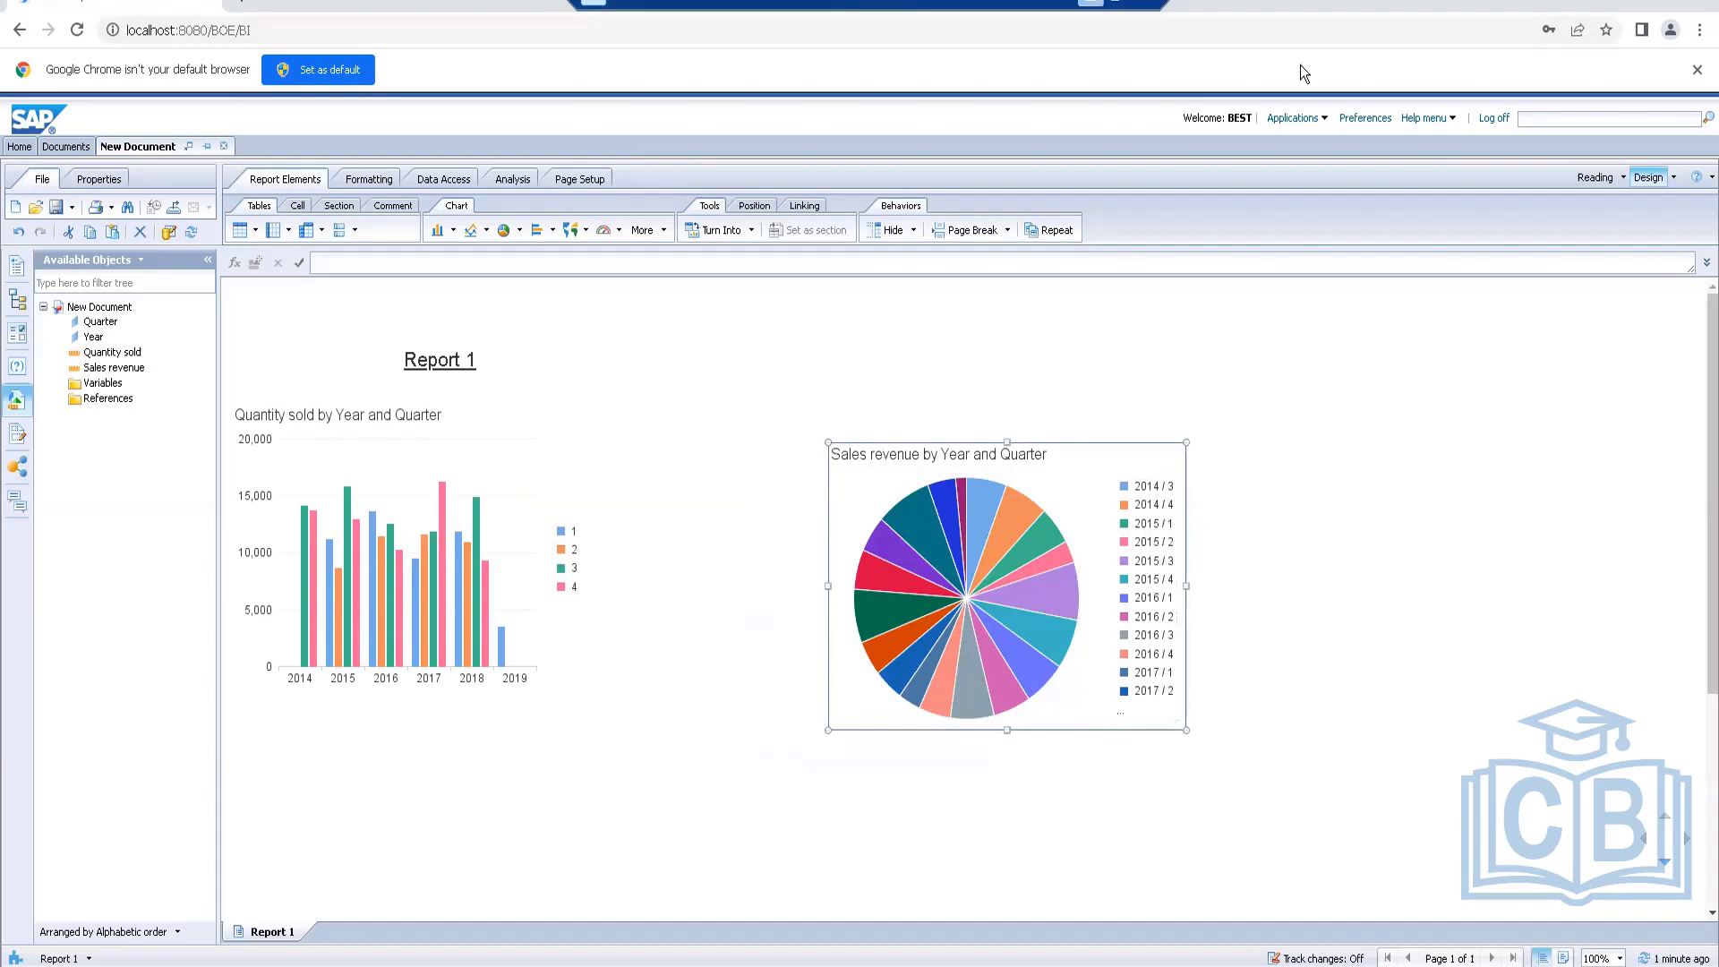
Switch to Word and review the element linking instructions and the sample charts before linking
key(alt+Tab)
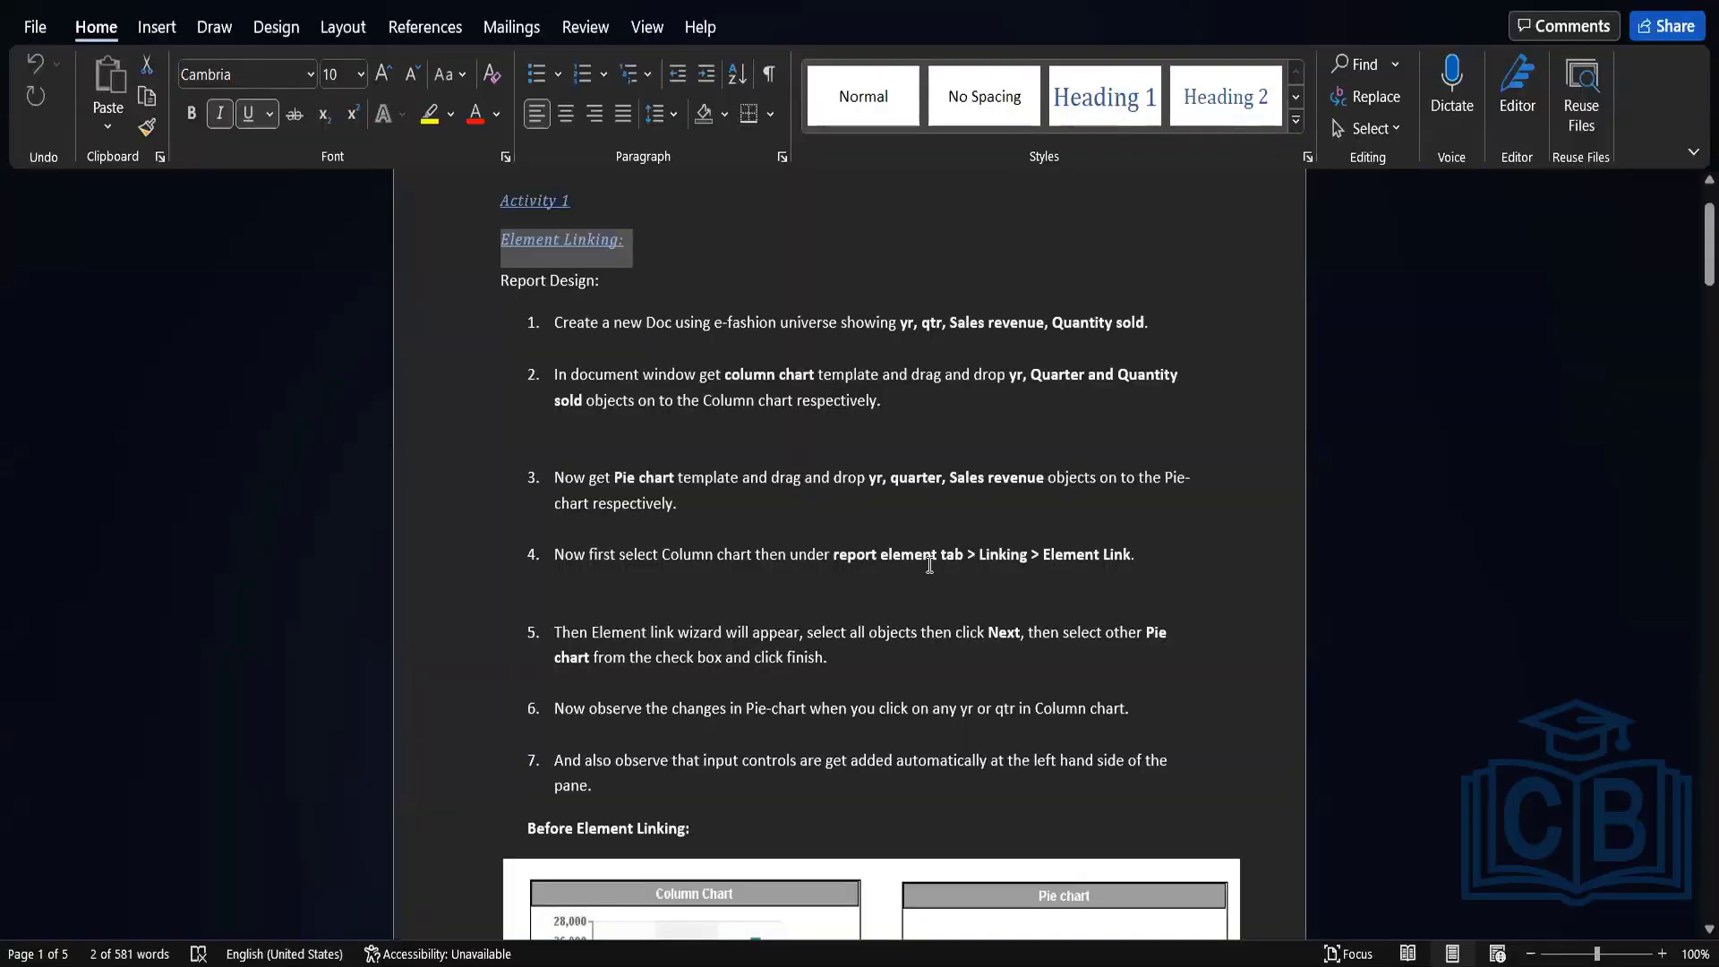
scroll(929, 564, down, 1)
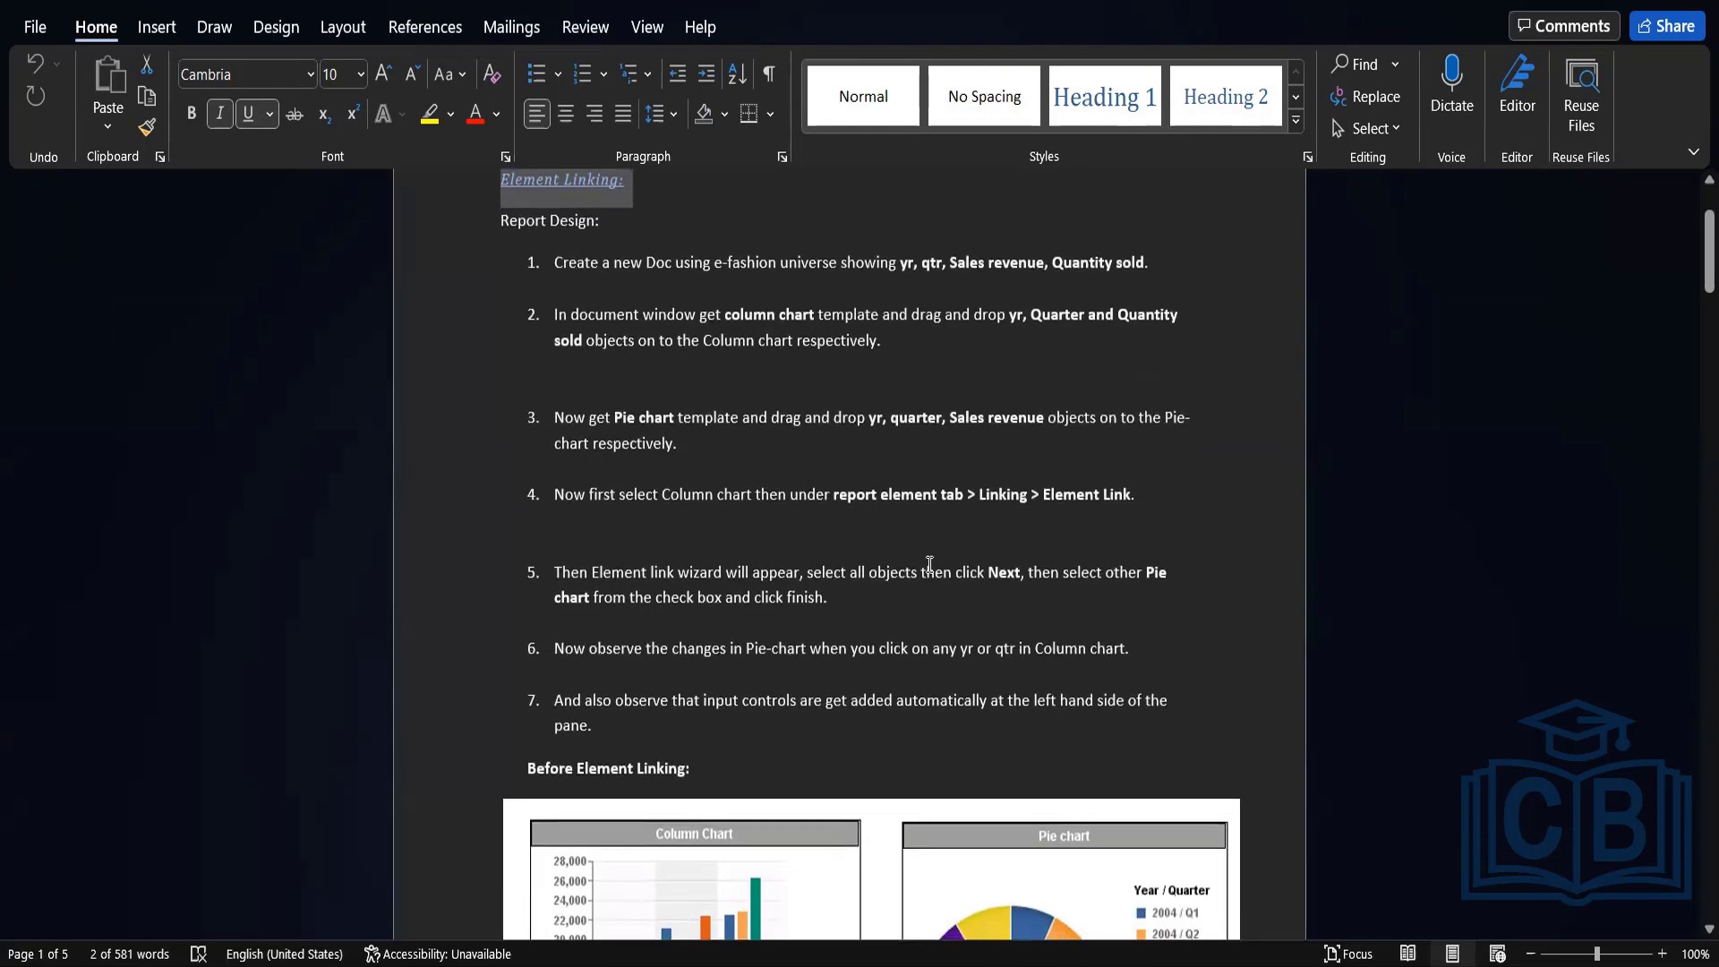
scroll(930, 564, down, 4)
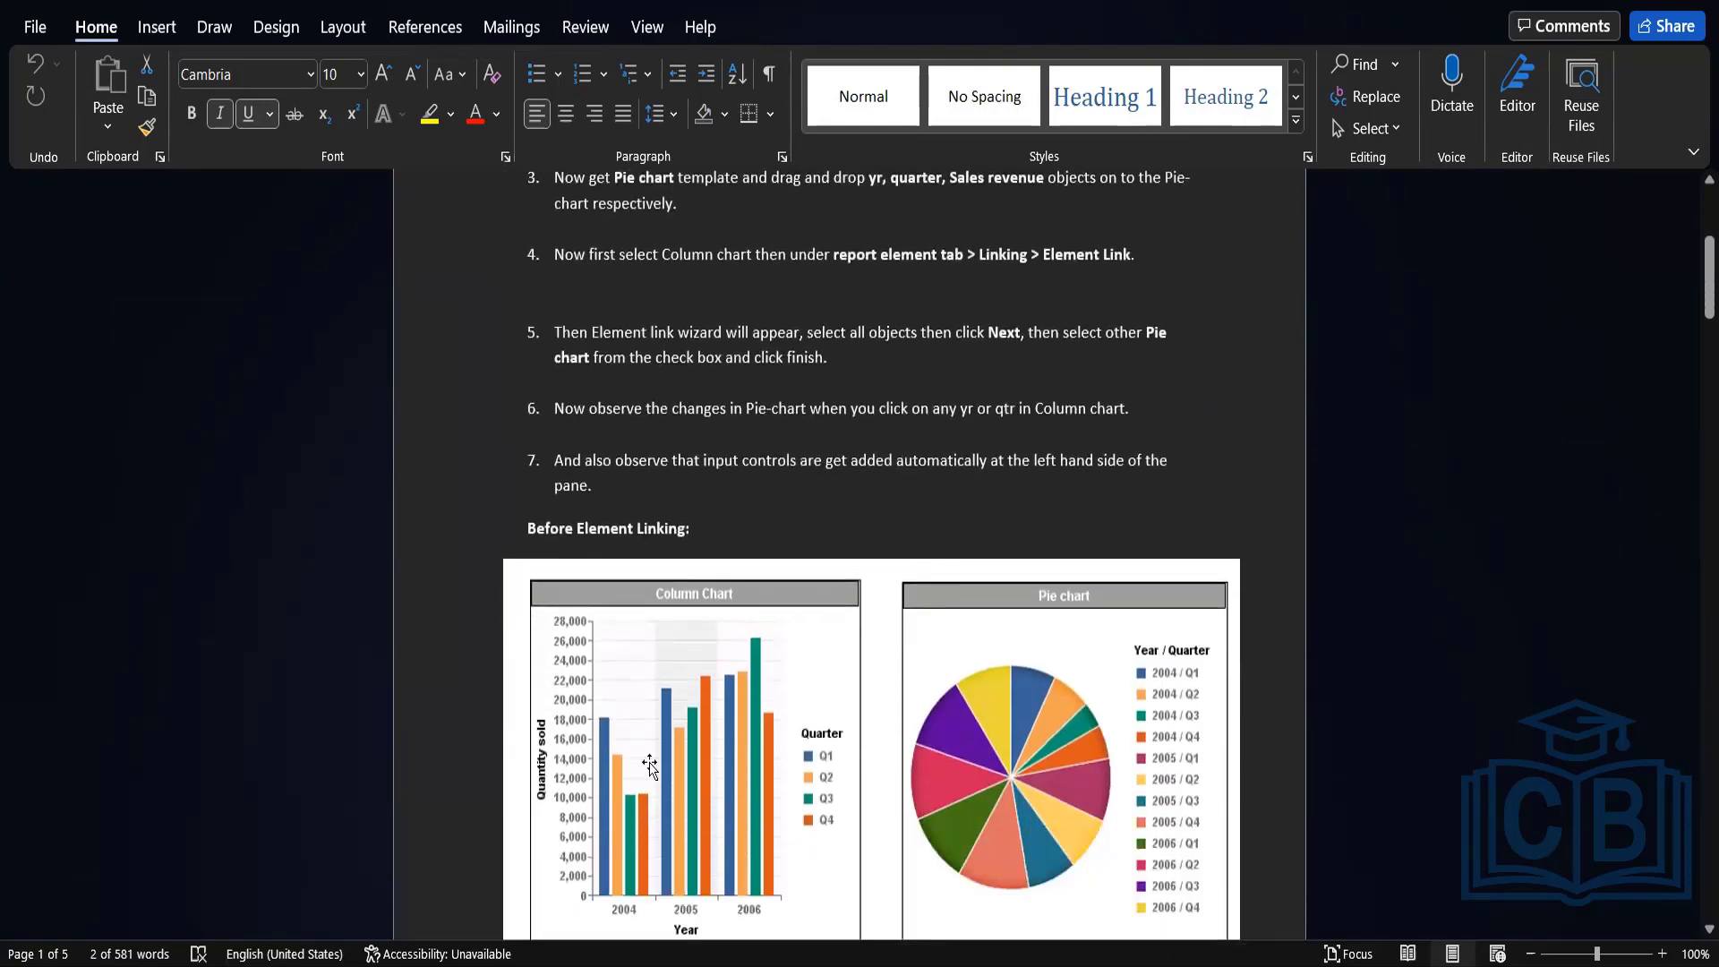
scroll(936, 687, down, 2)
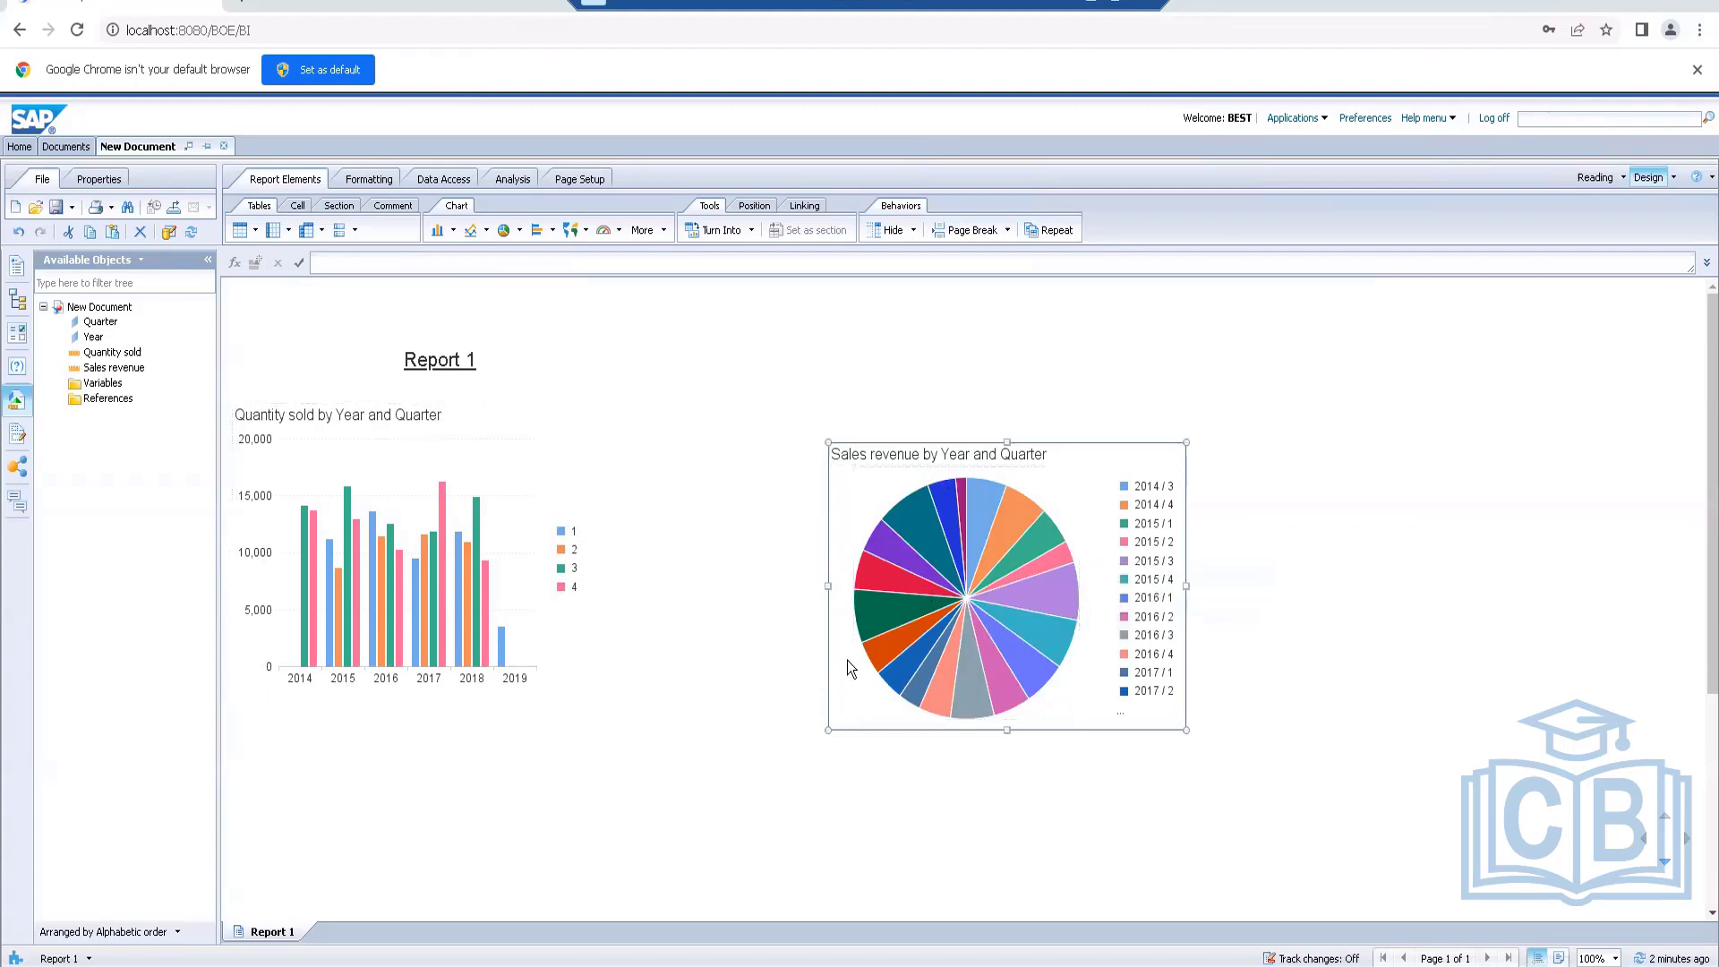
click(302, 686)
click(338, 863)
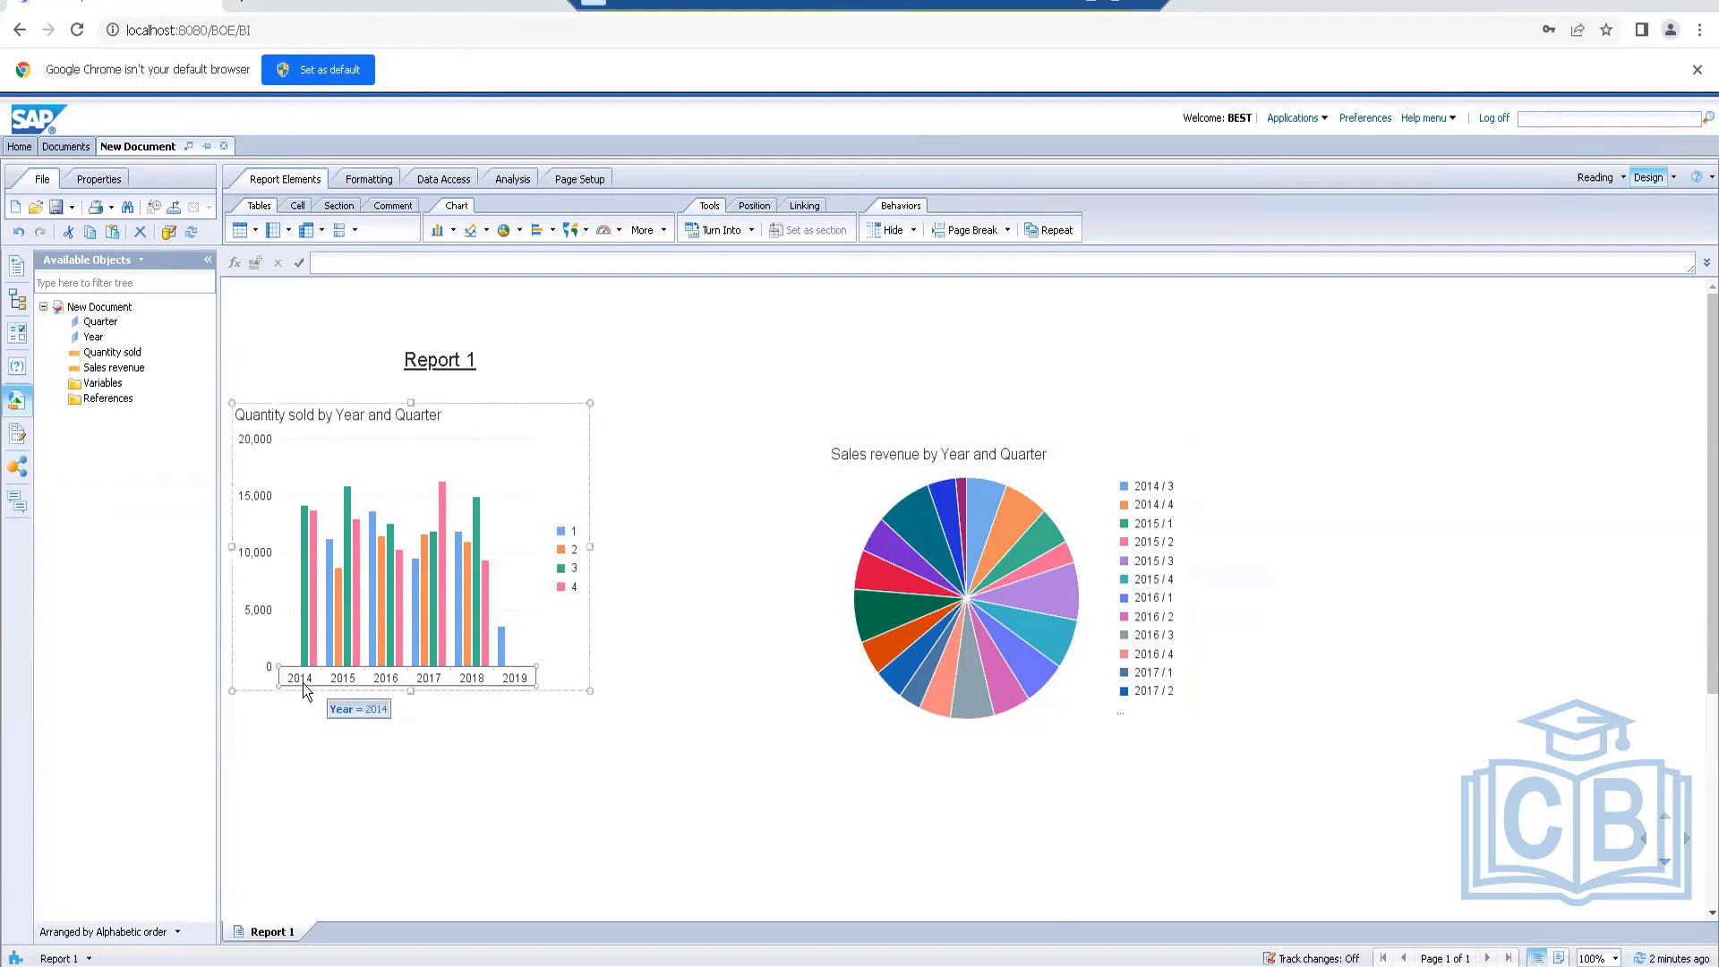
click(422, 509)
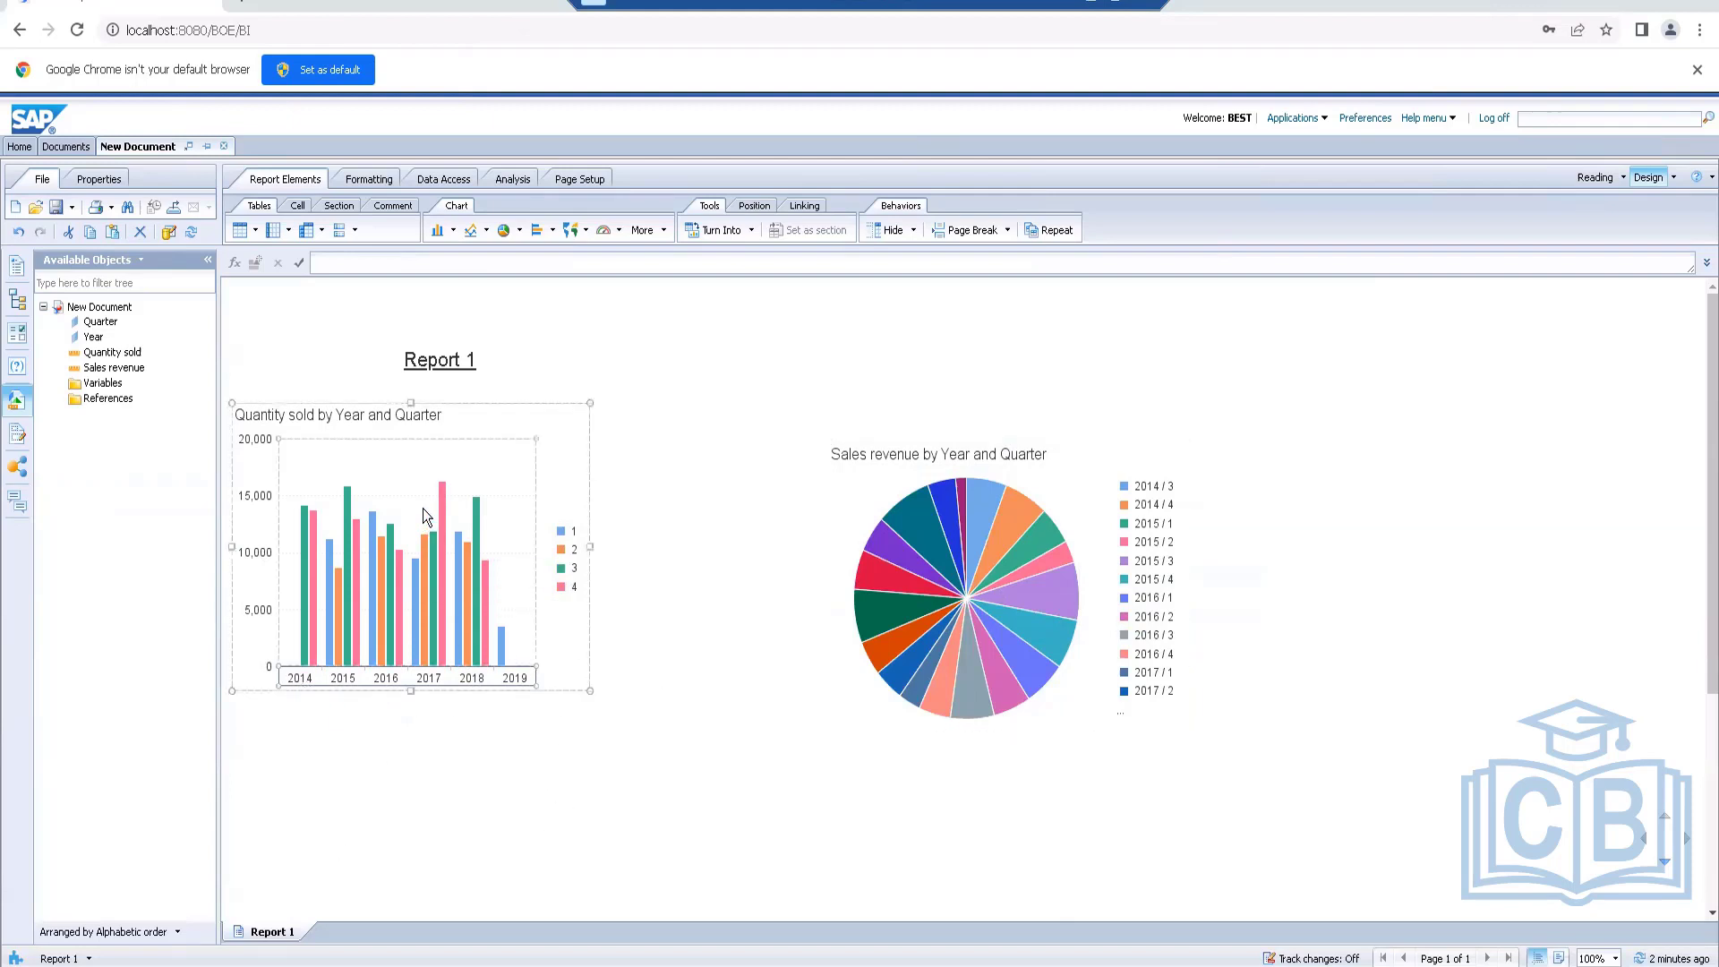
right_click(432, 405)
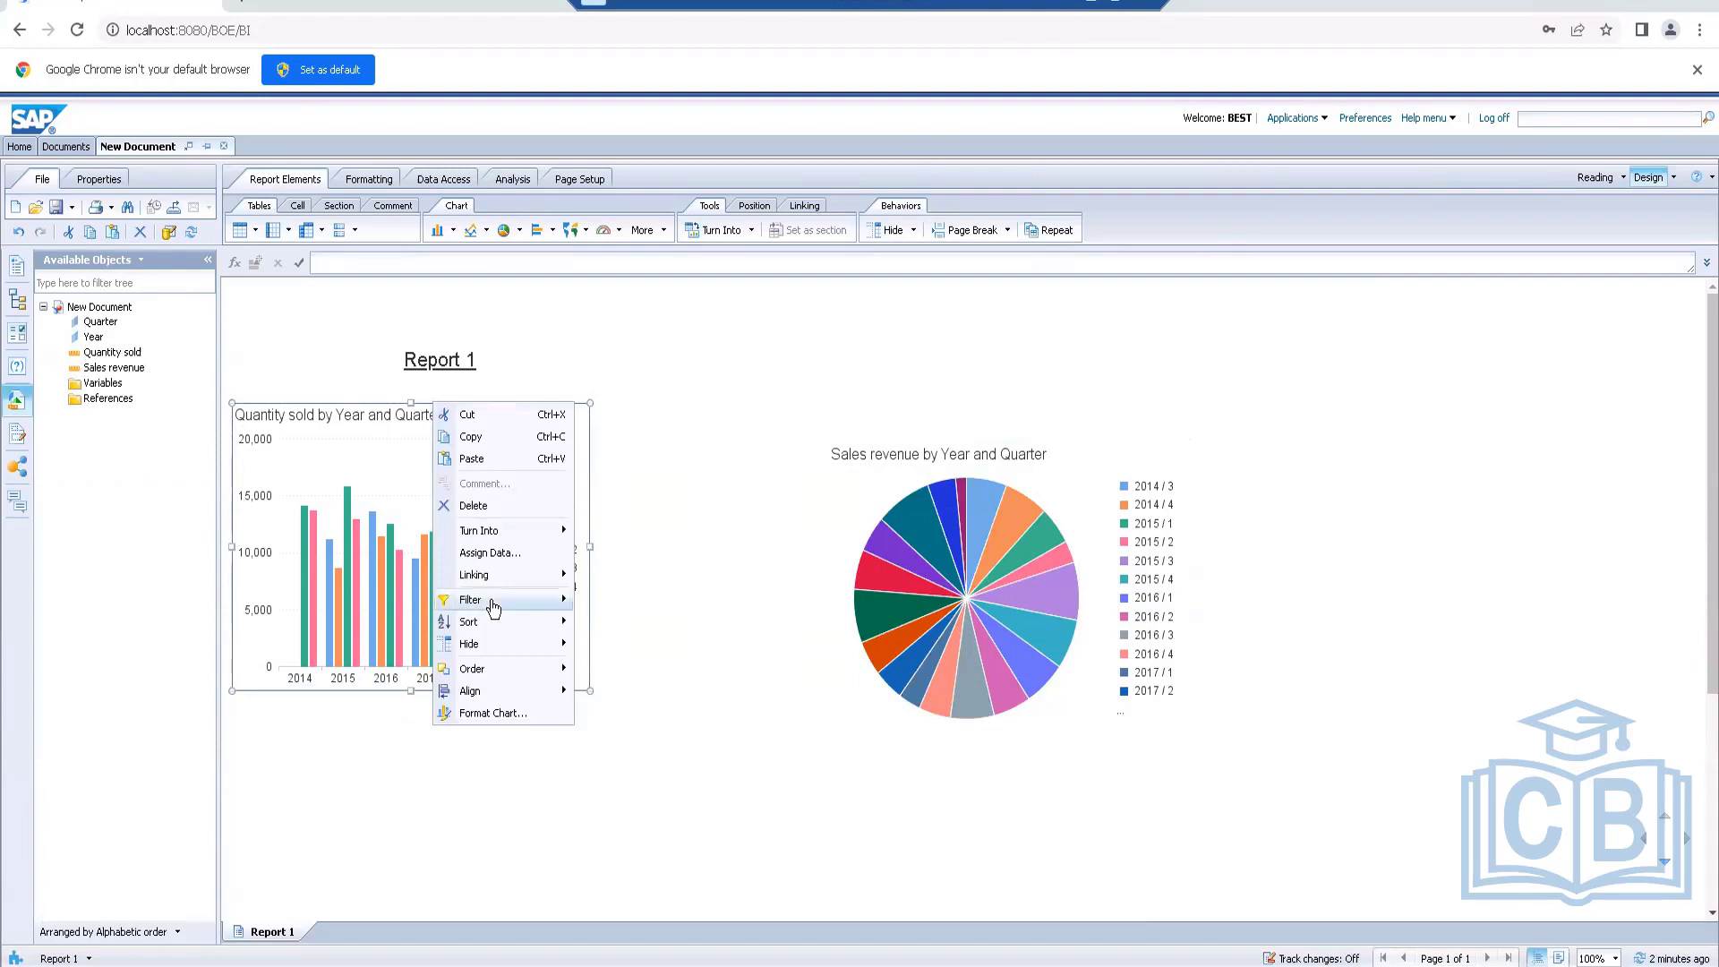
mouse_move(489, 608)
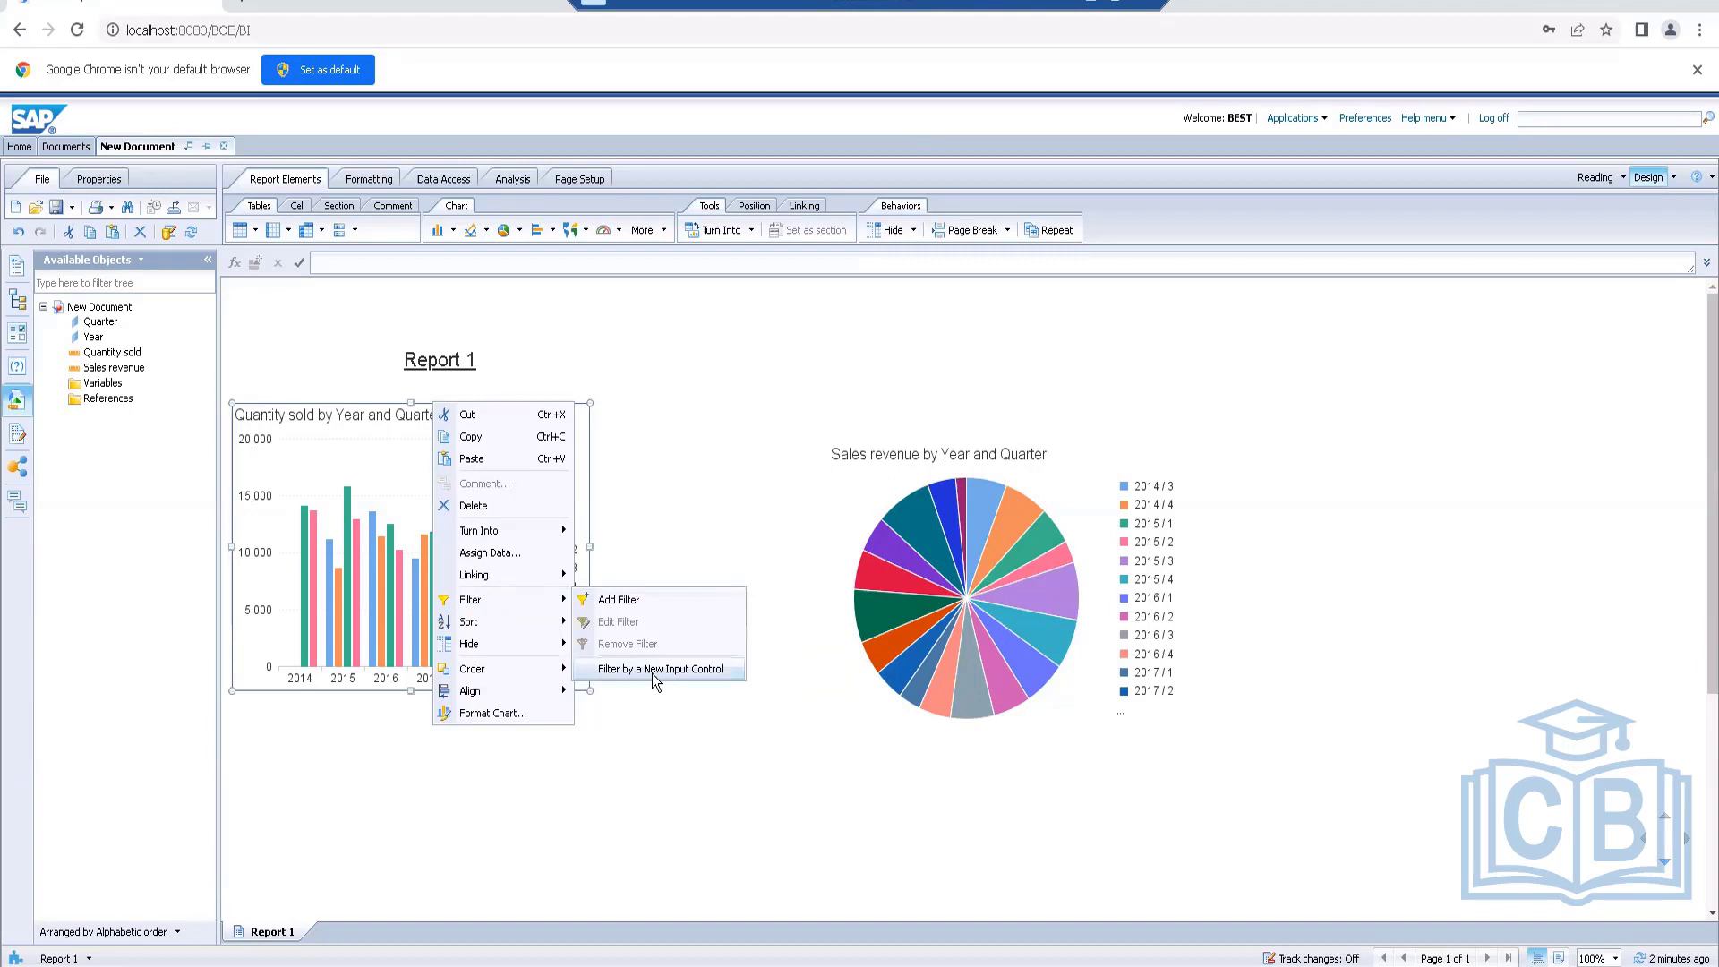
click(661, 708)
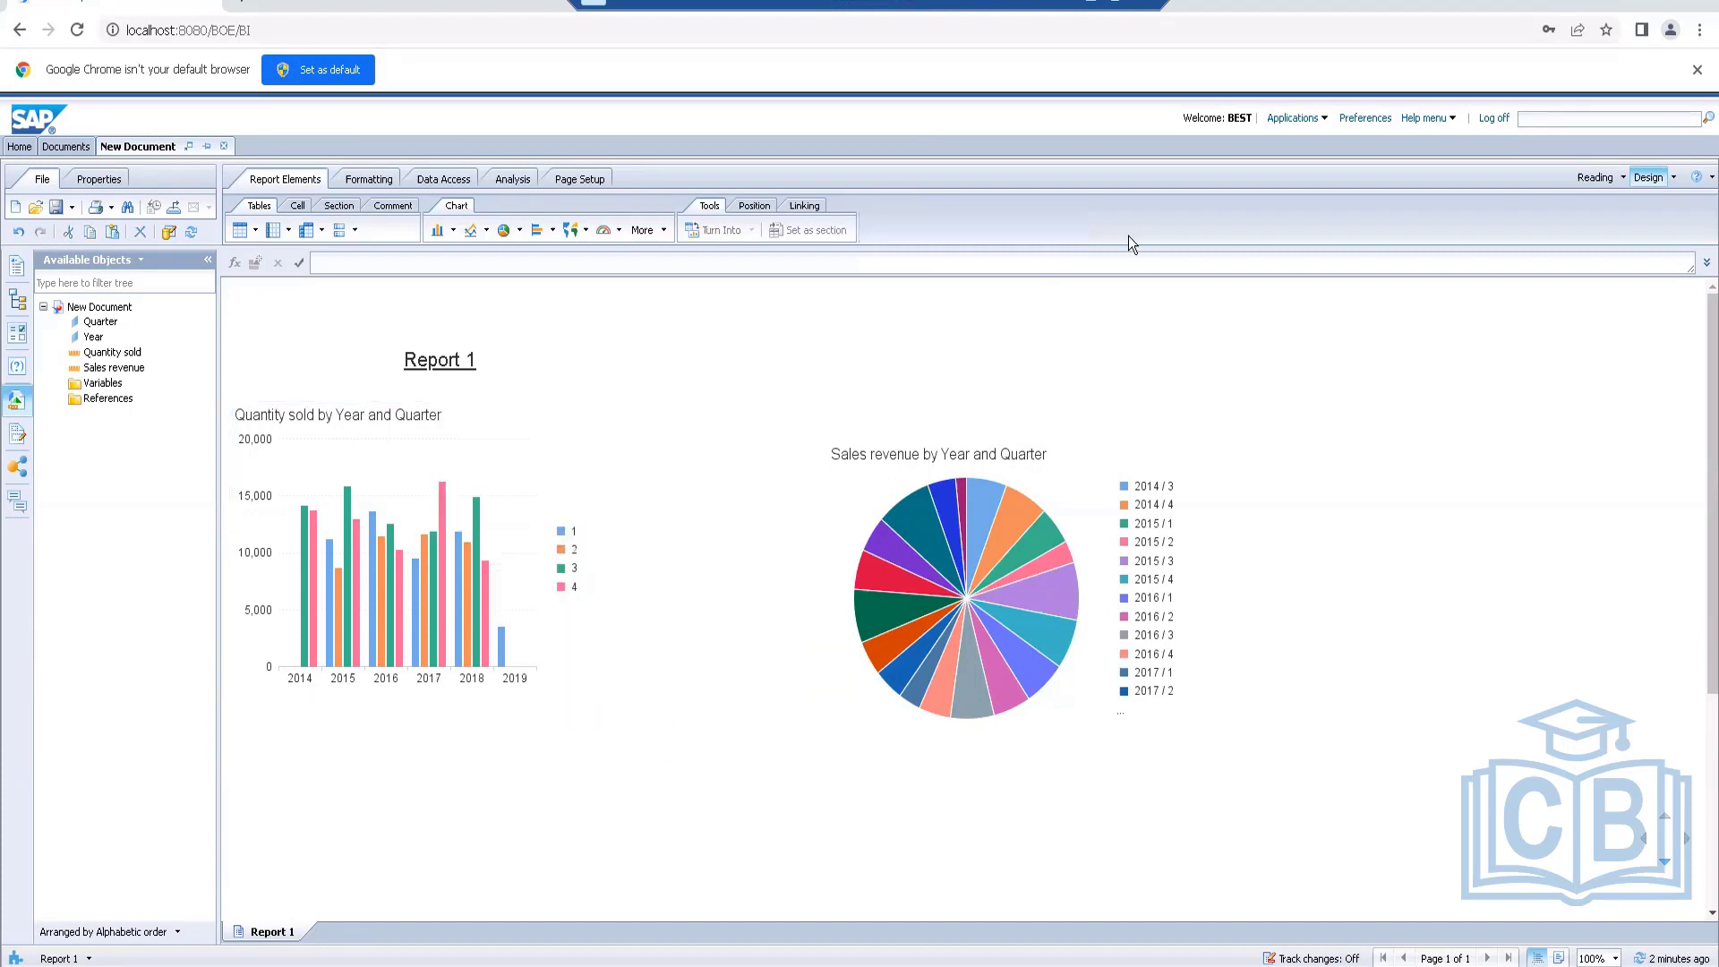
Switch to Word and reread the instructions for creating the element link from the column chart
click(1090, 4)
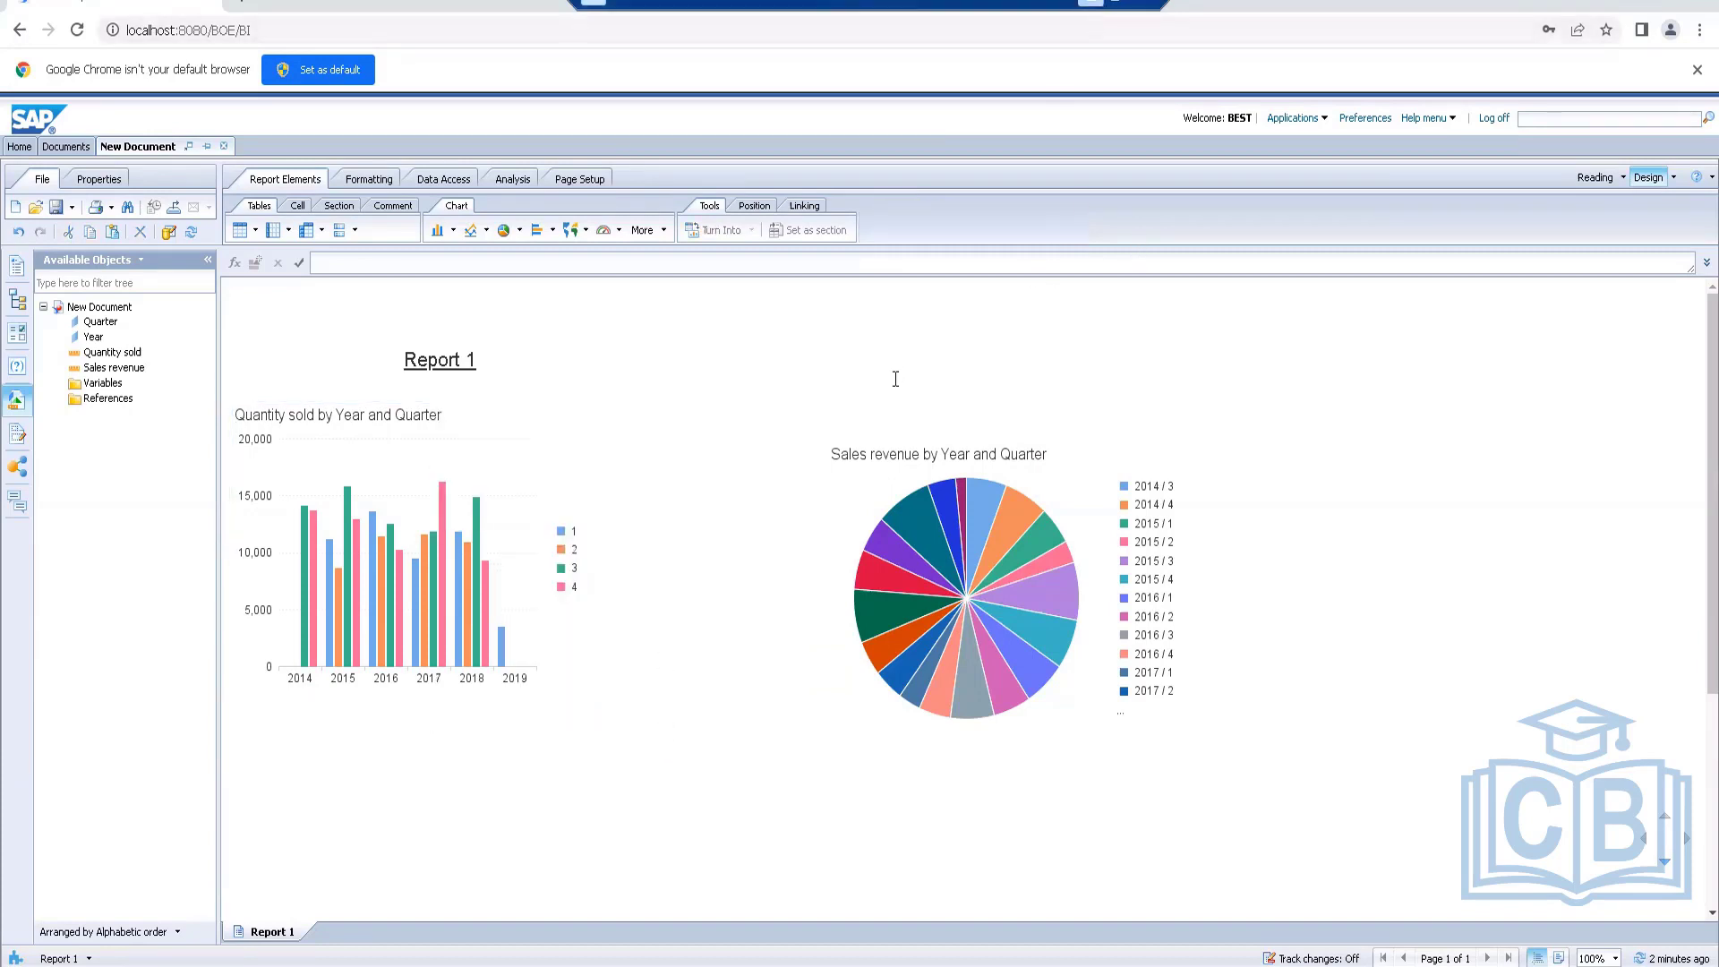
scroll(894, 363, up, 2)
scroll(894, 363, up, 2)
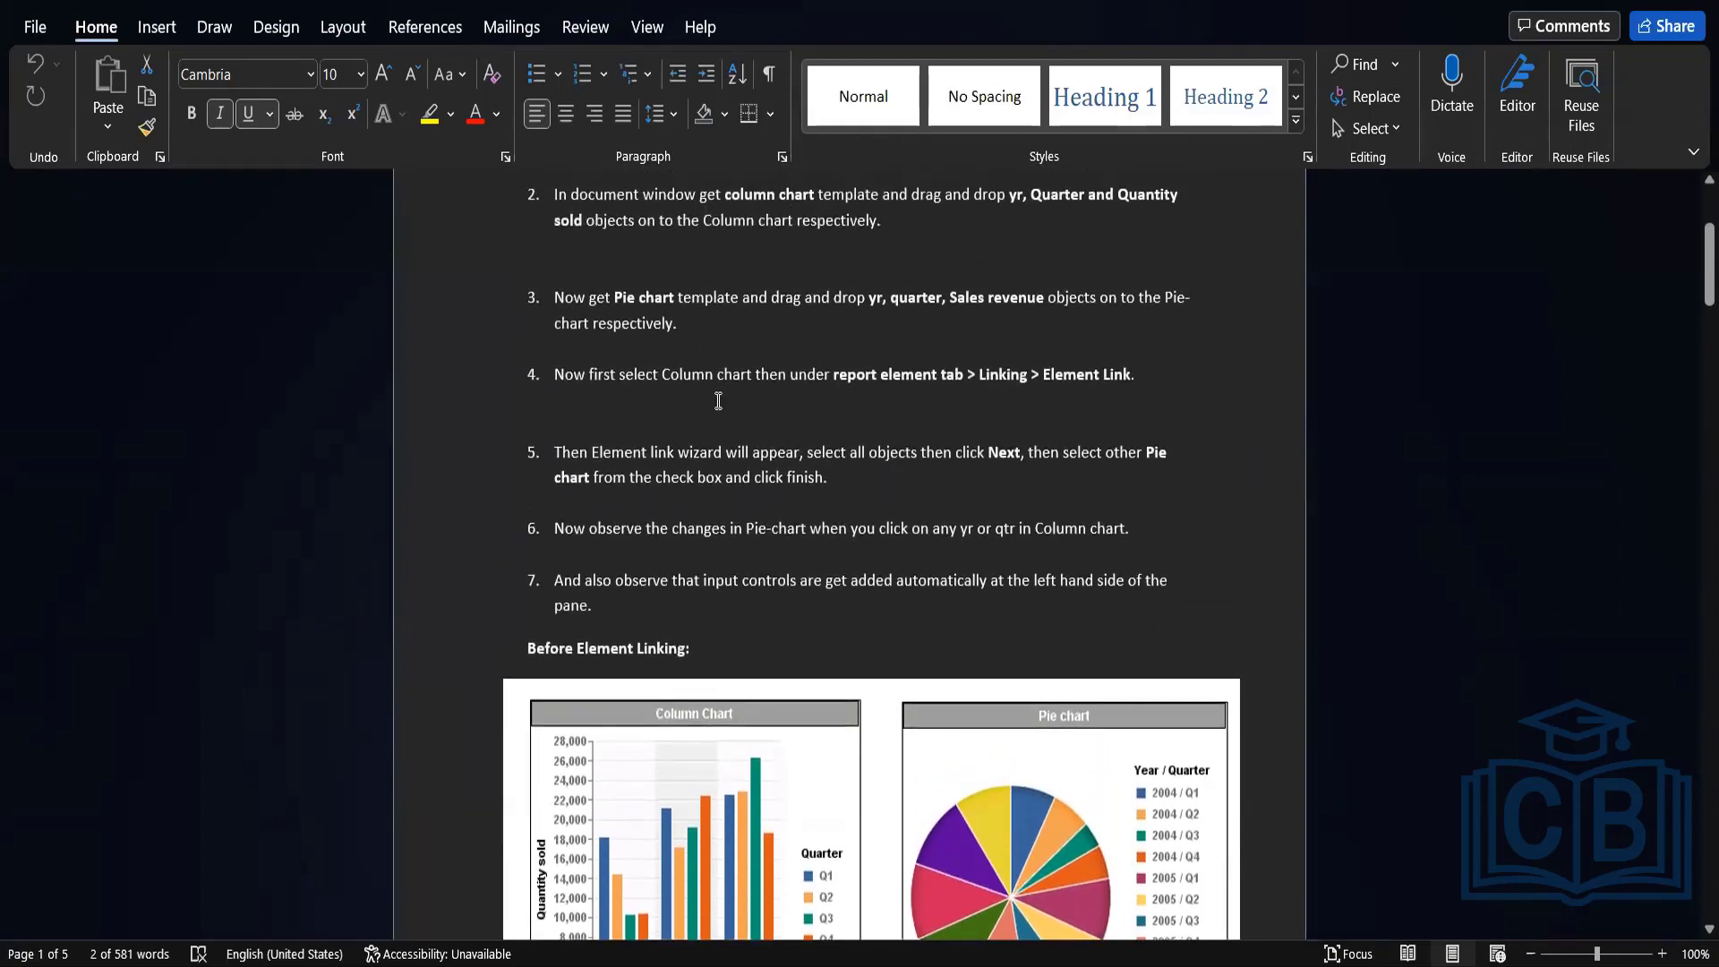
scroll(726, 400, up, 1)
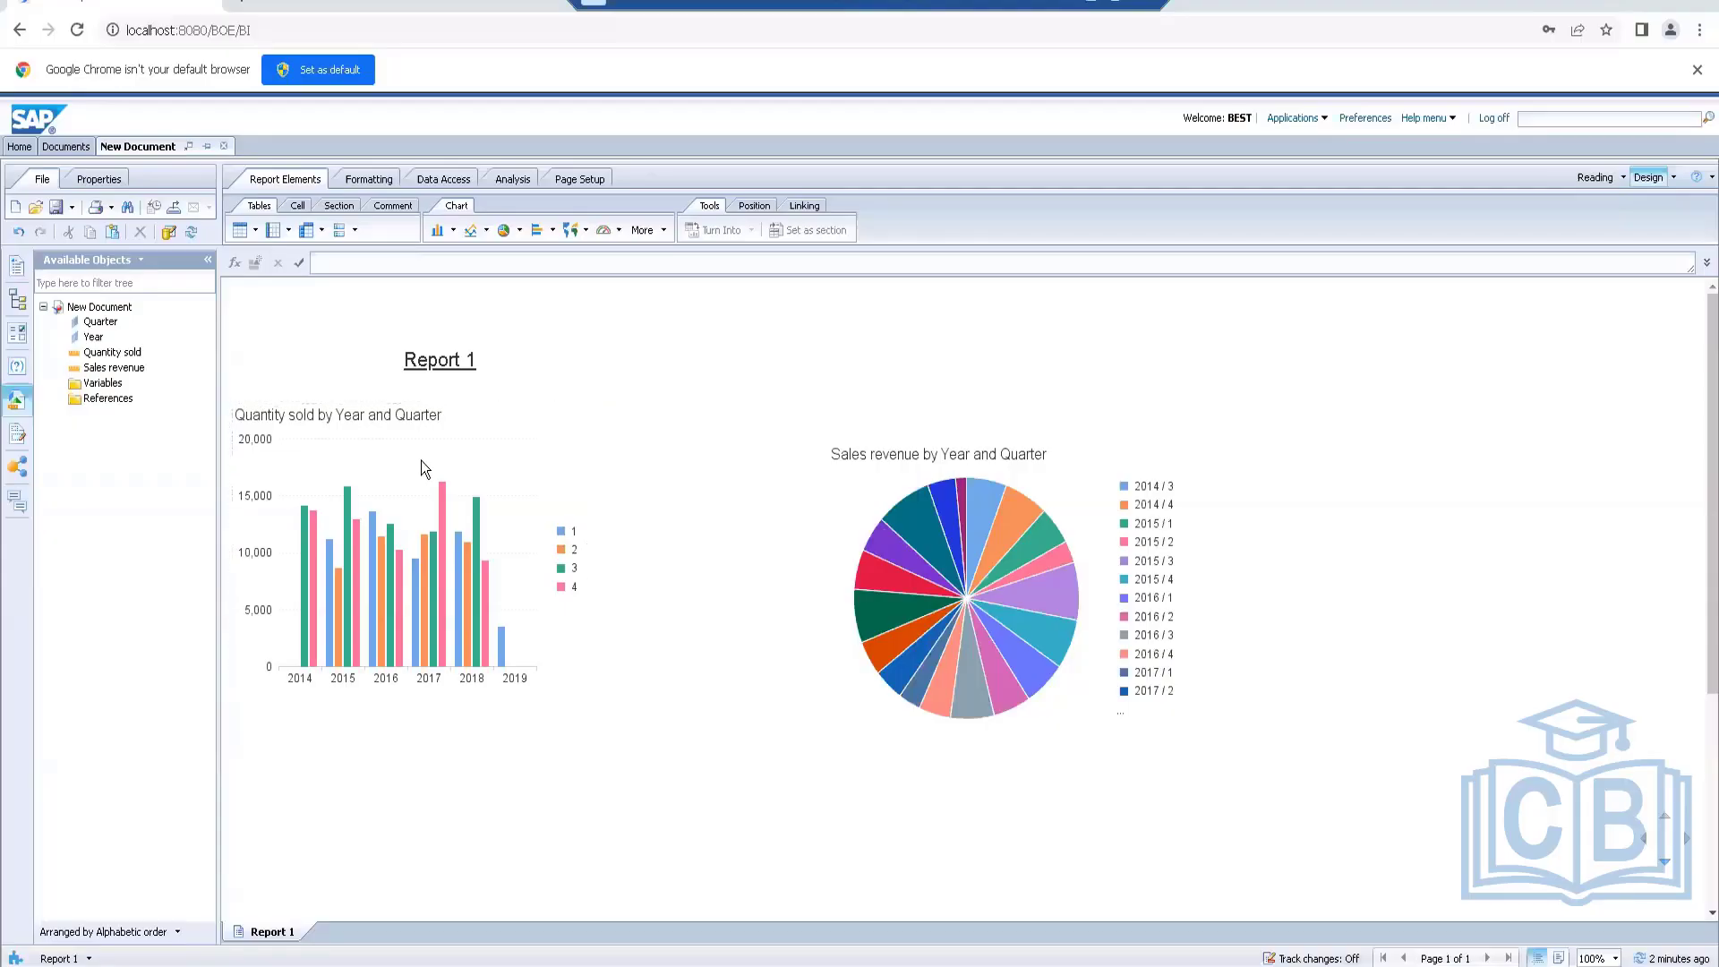
Select the whole column chart in the report and recheck the element link instruction in Word
click(421, 460)
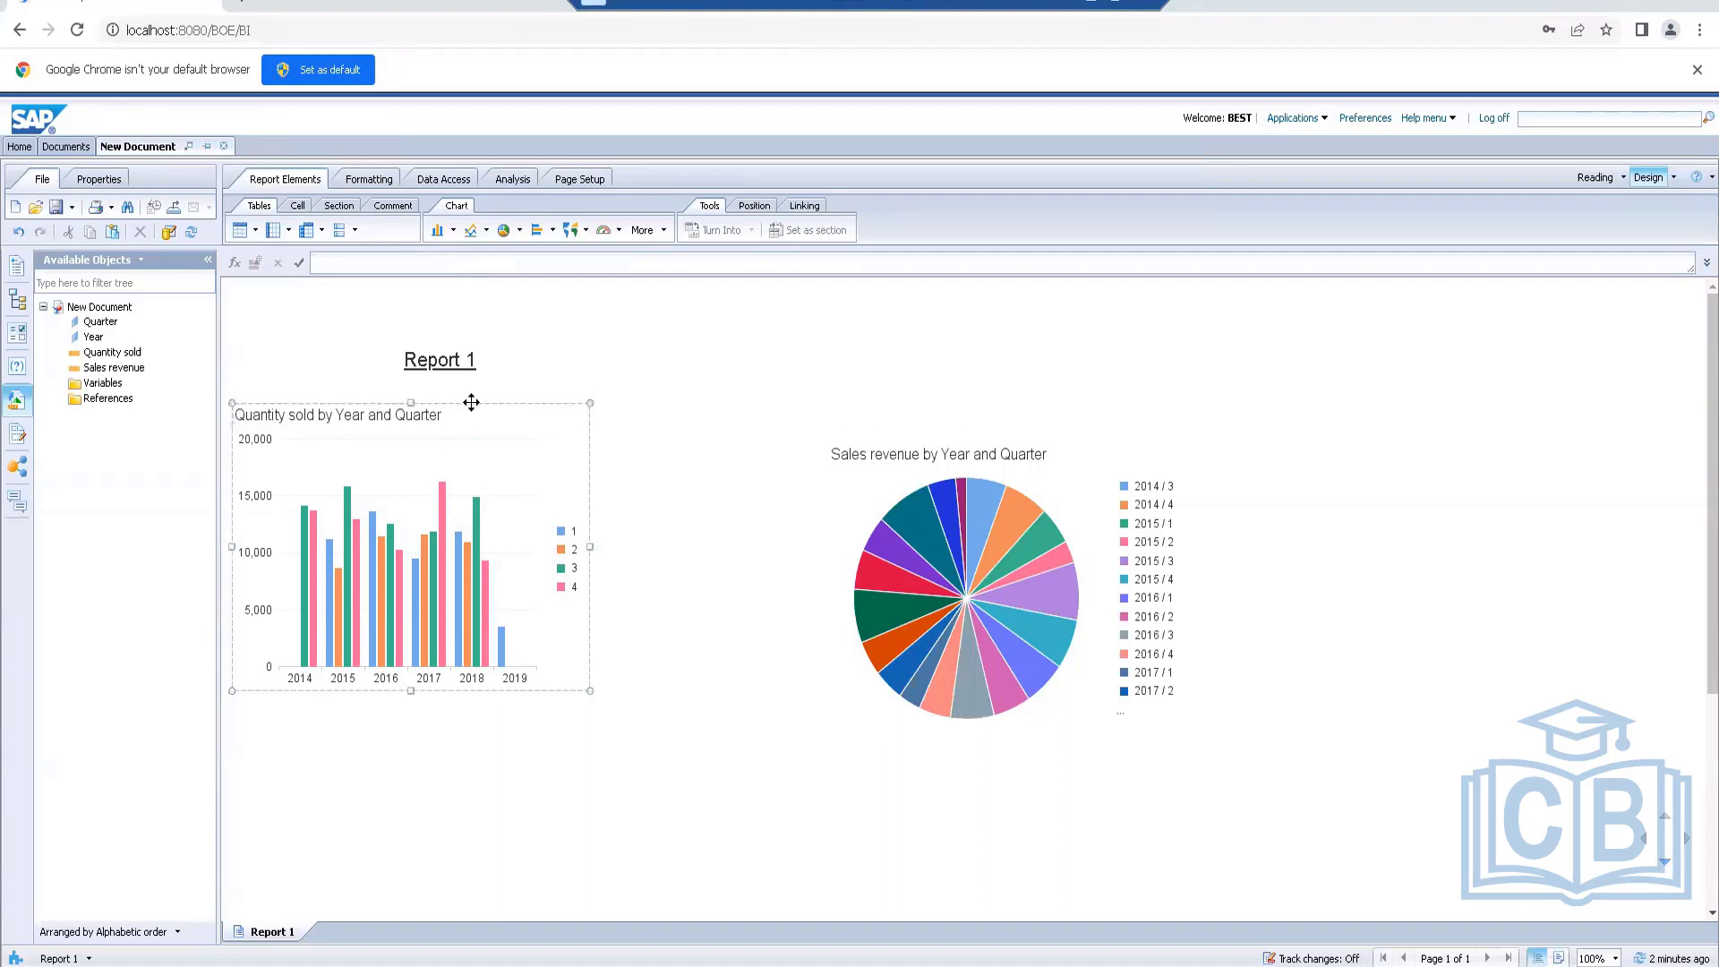
click(471, 402)
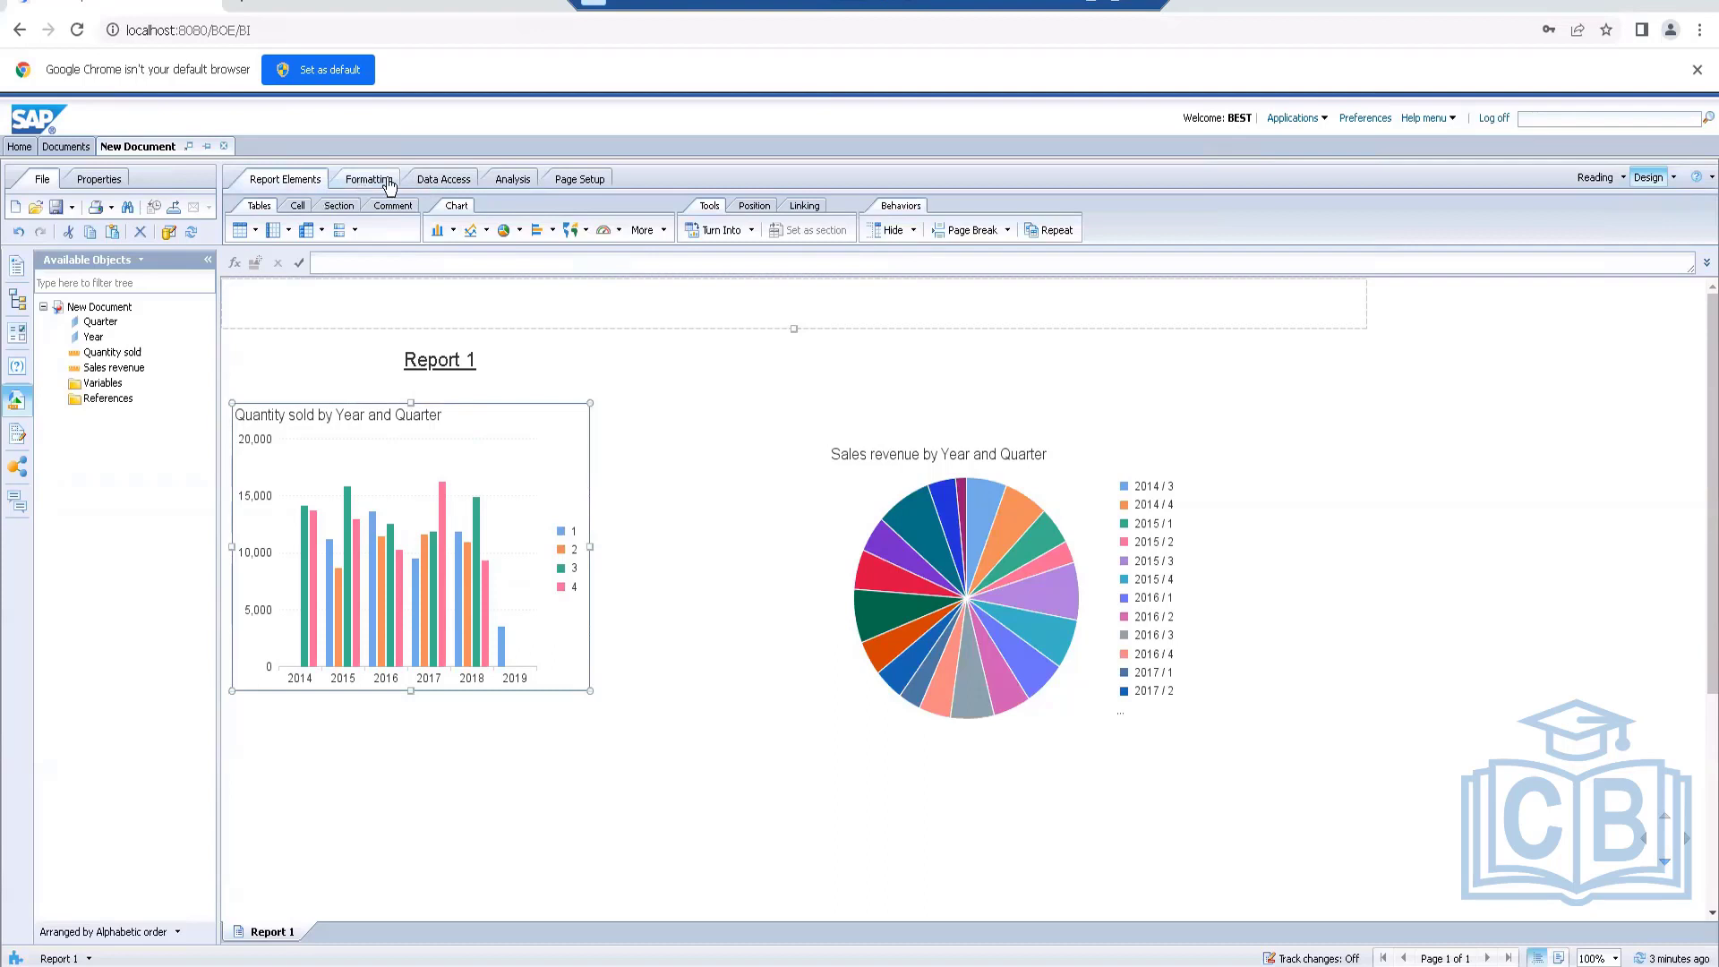
click(512, 181)
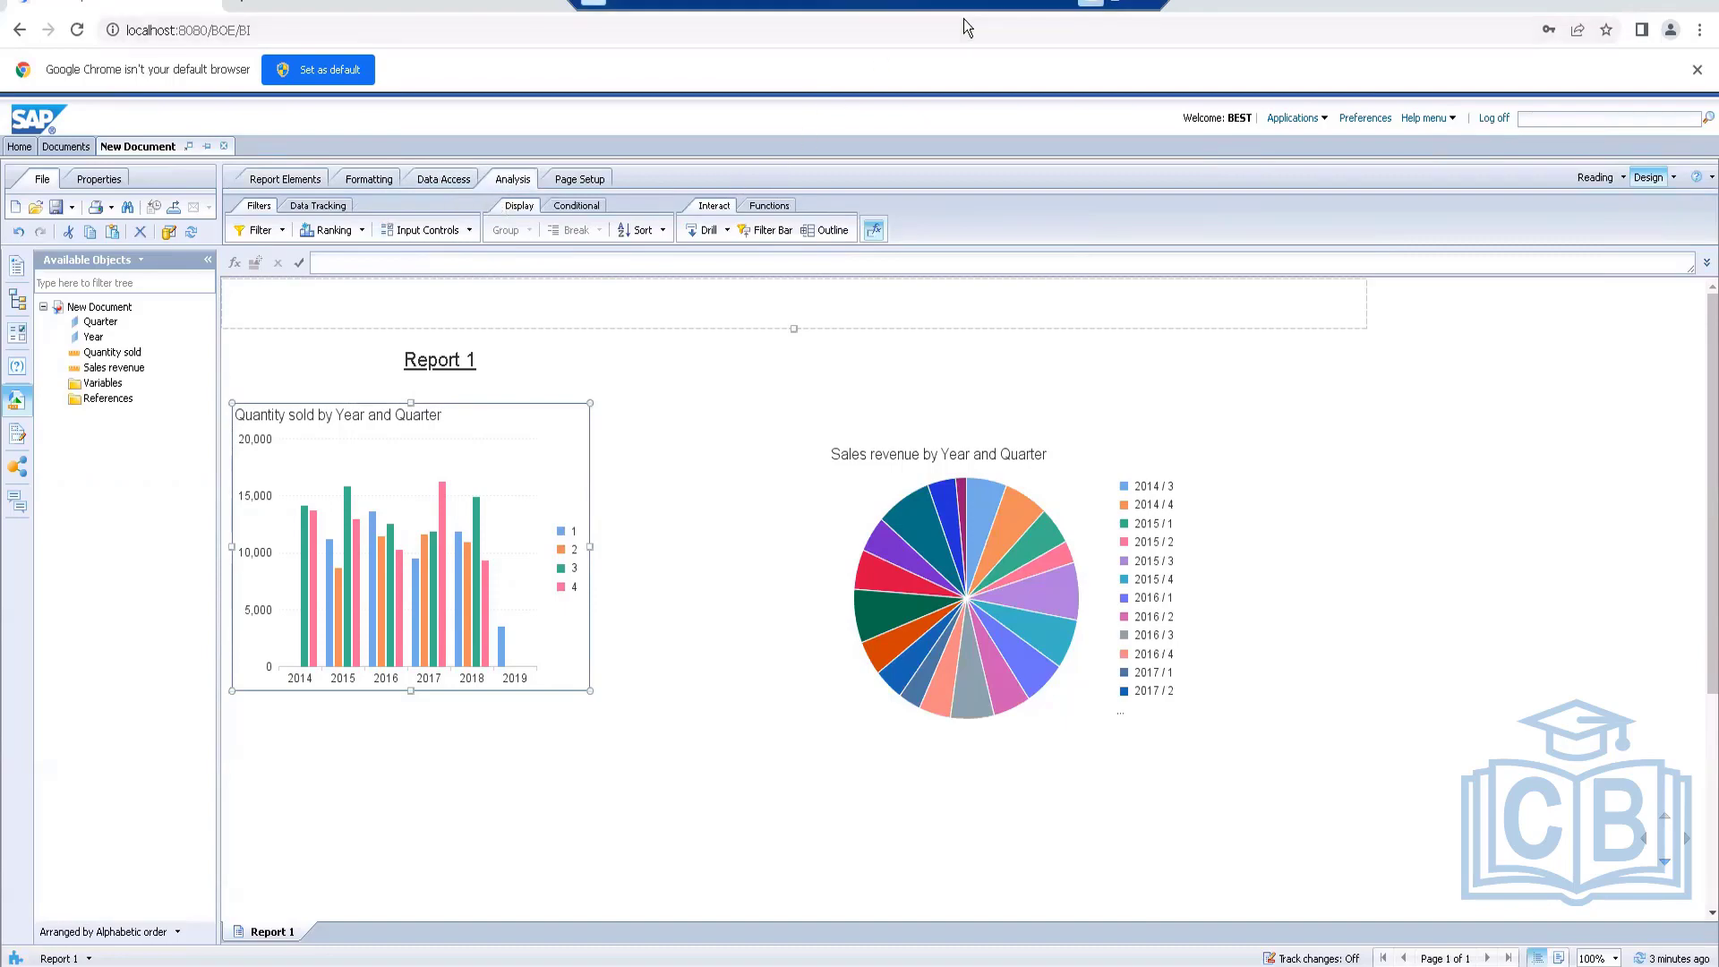
click(1091, 3)
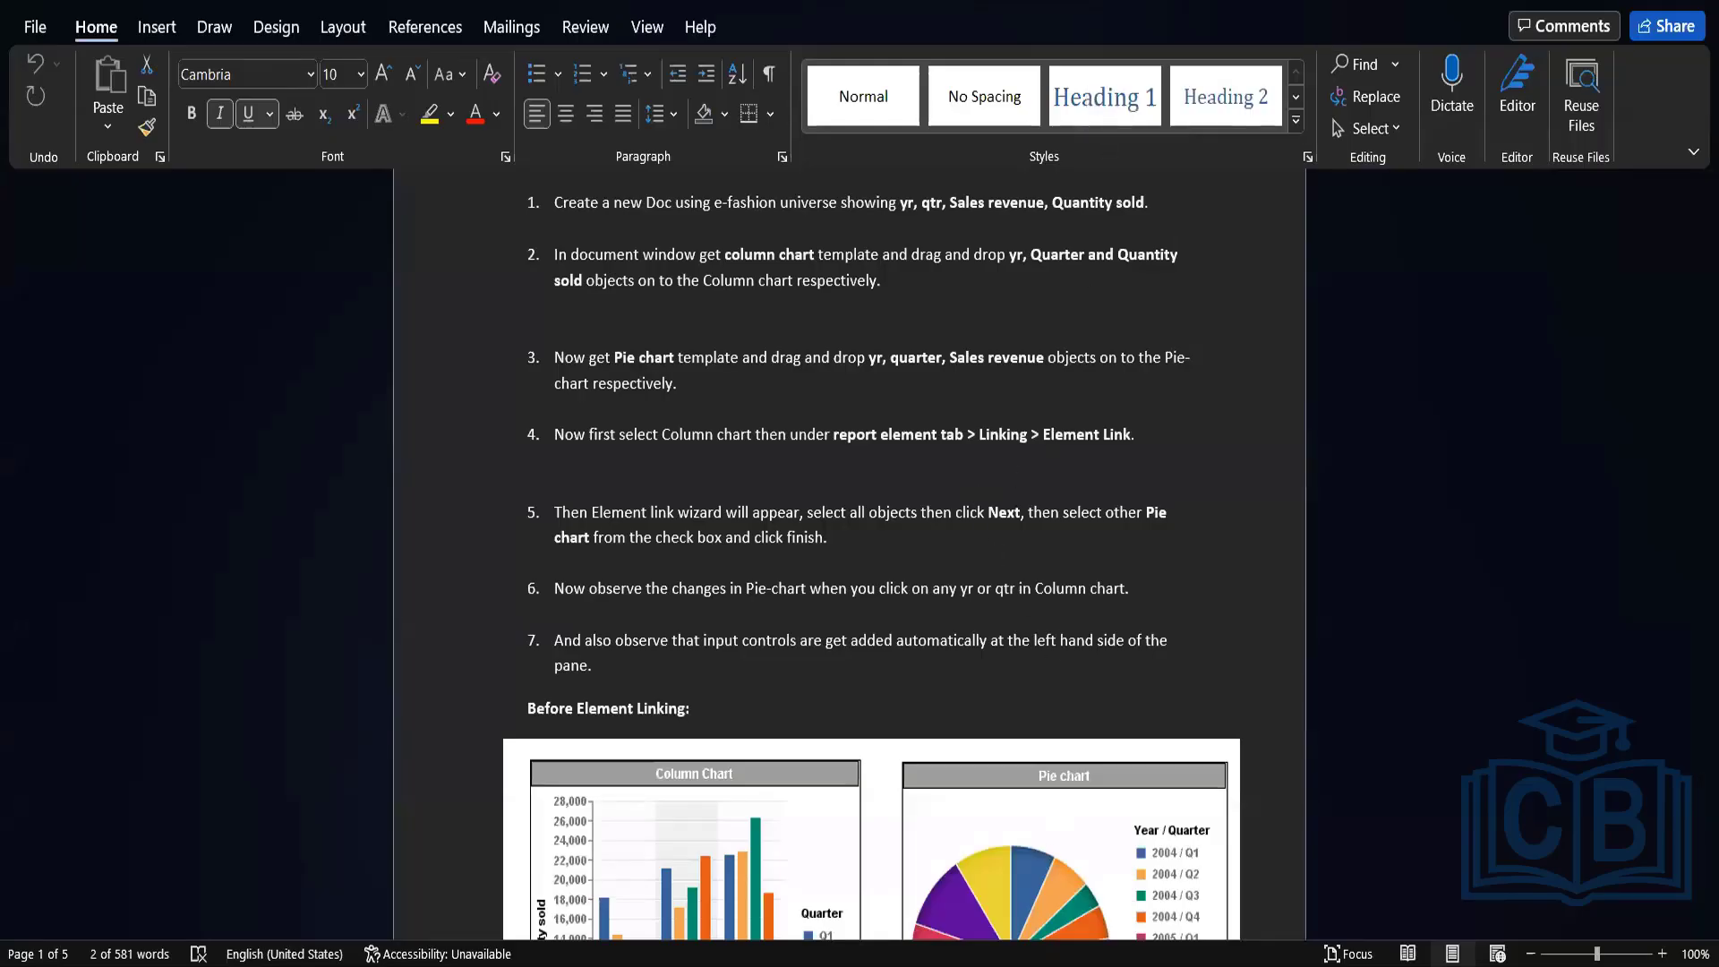
key(alt+Tab)
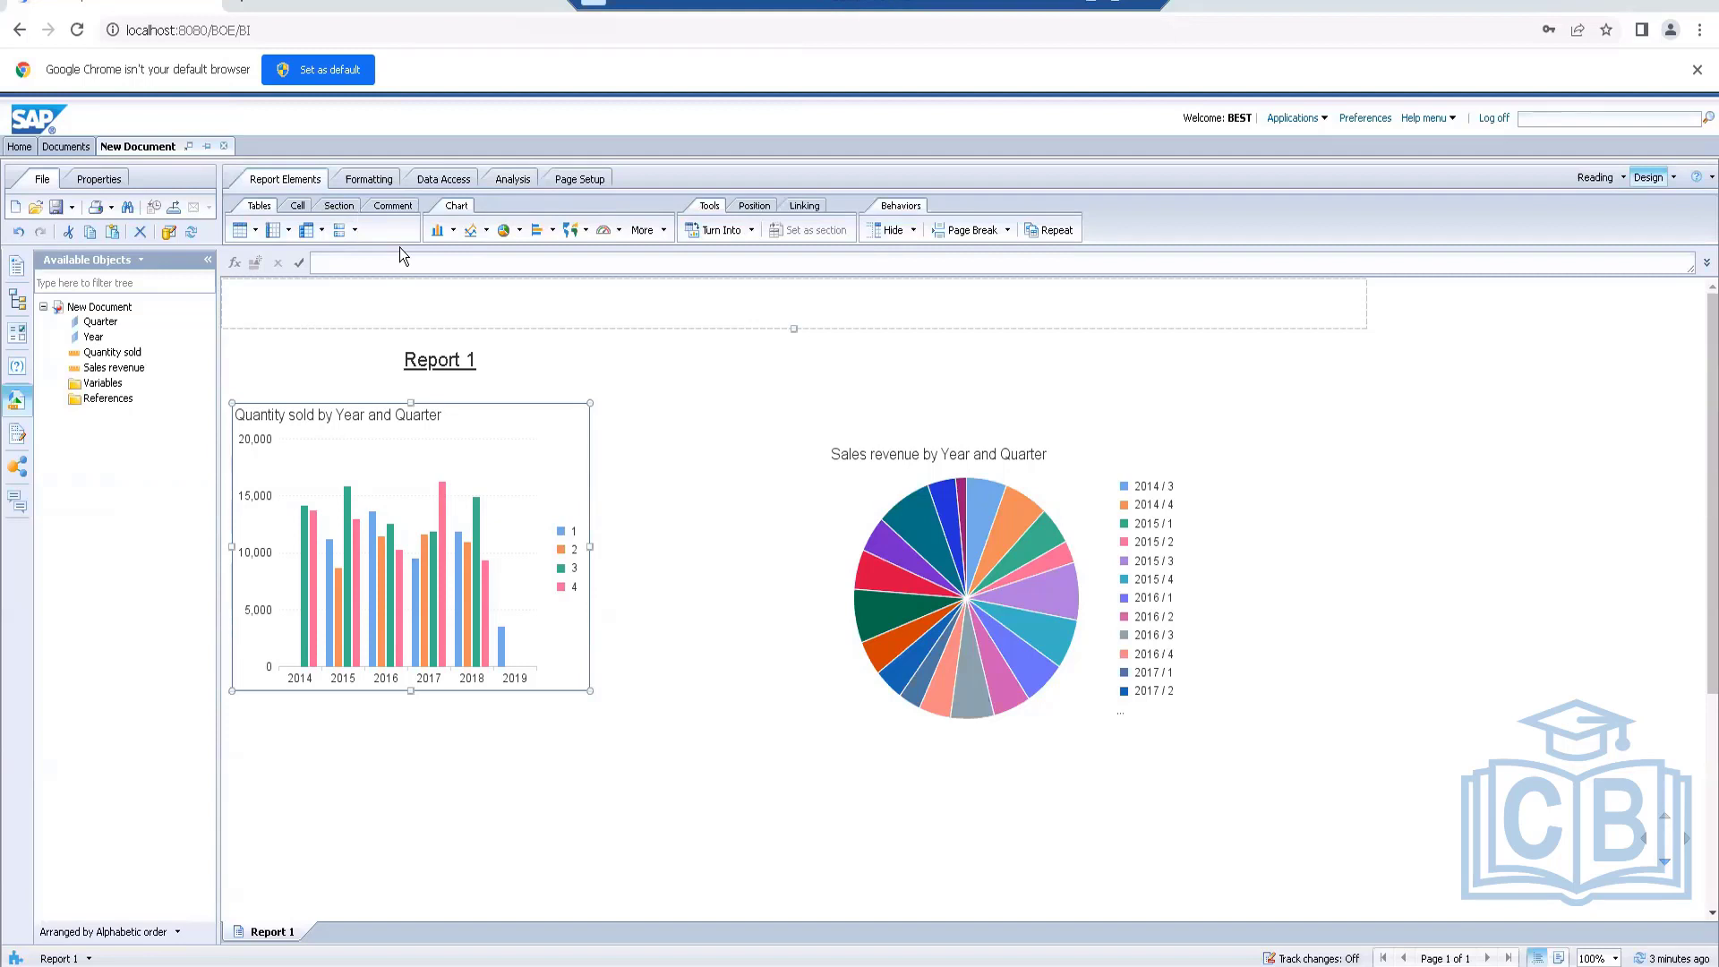
Add an element link to the column chart with Year as the single filtering object
click(805, 207)
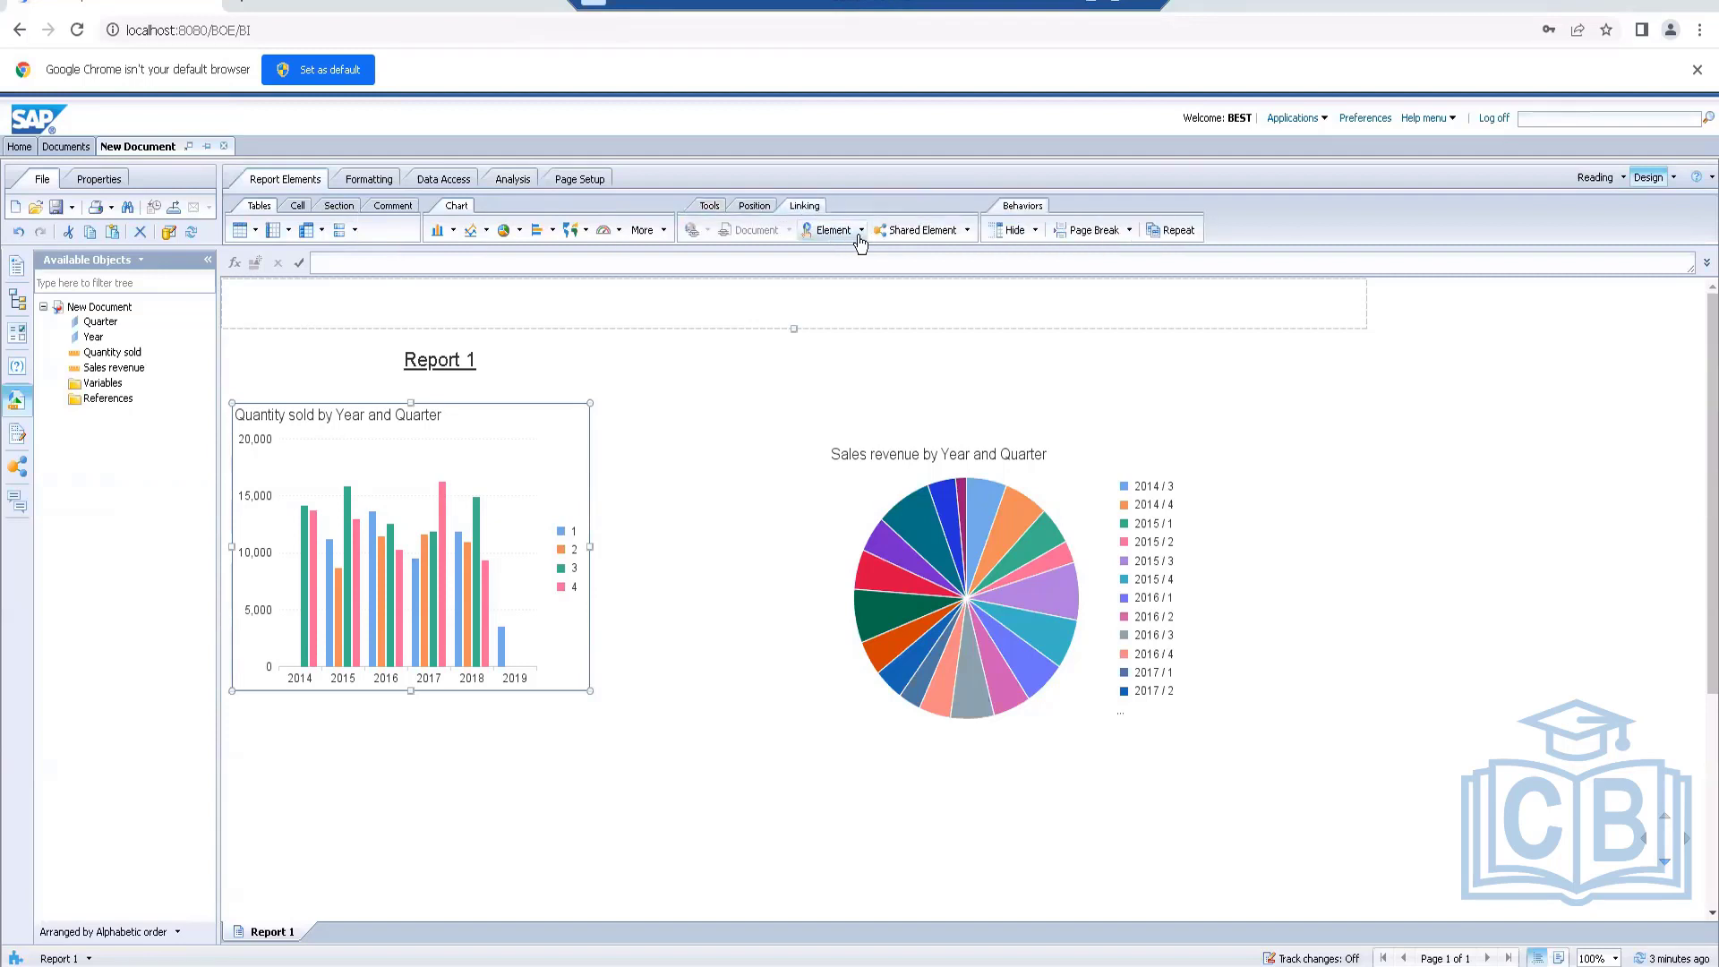
click(827, 232)
click(857, 253)
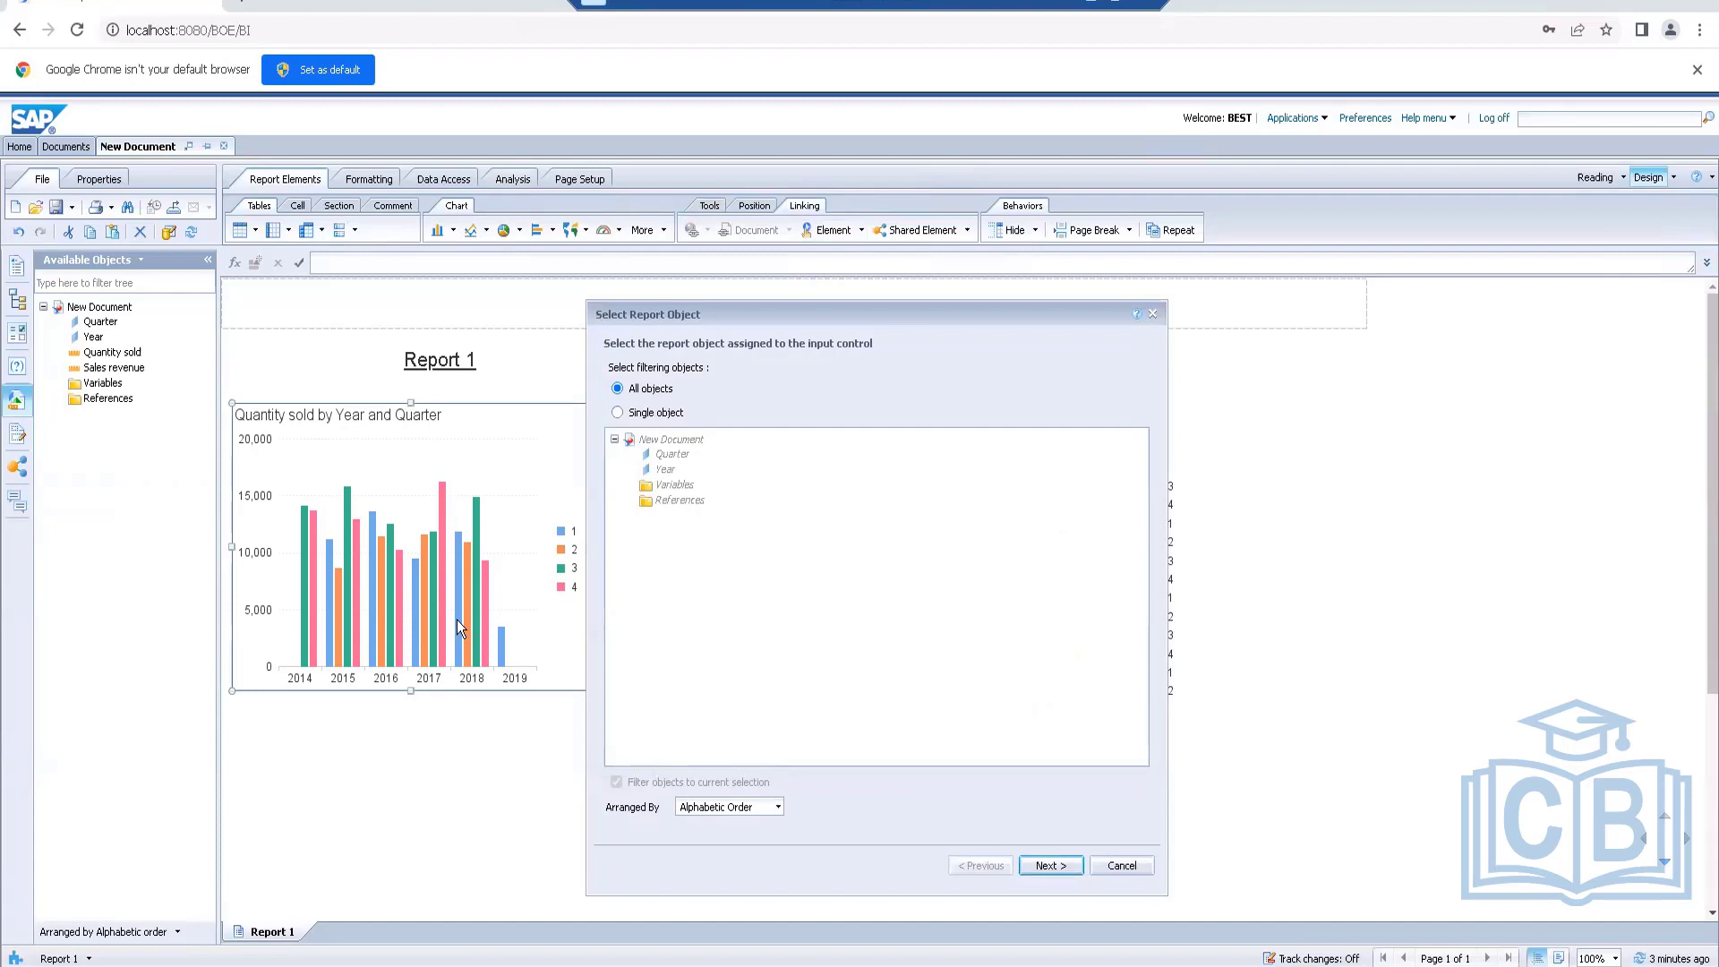
click(651, 415)
click(664, 470)
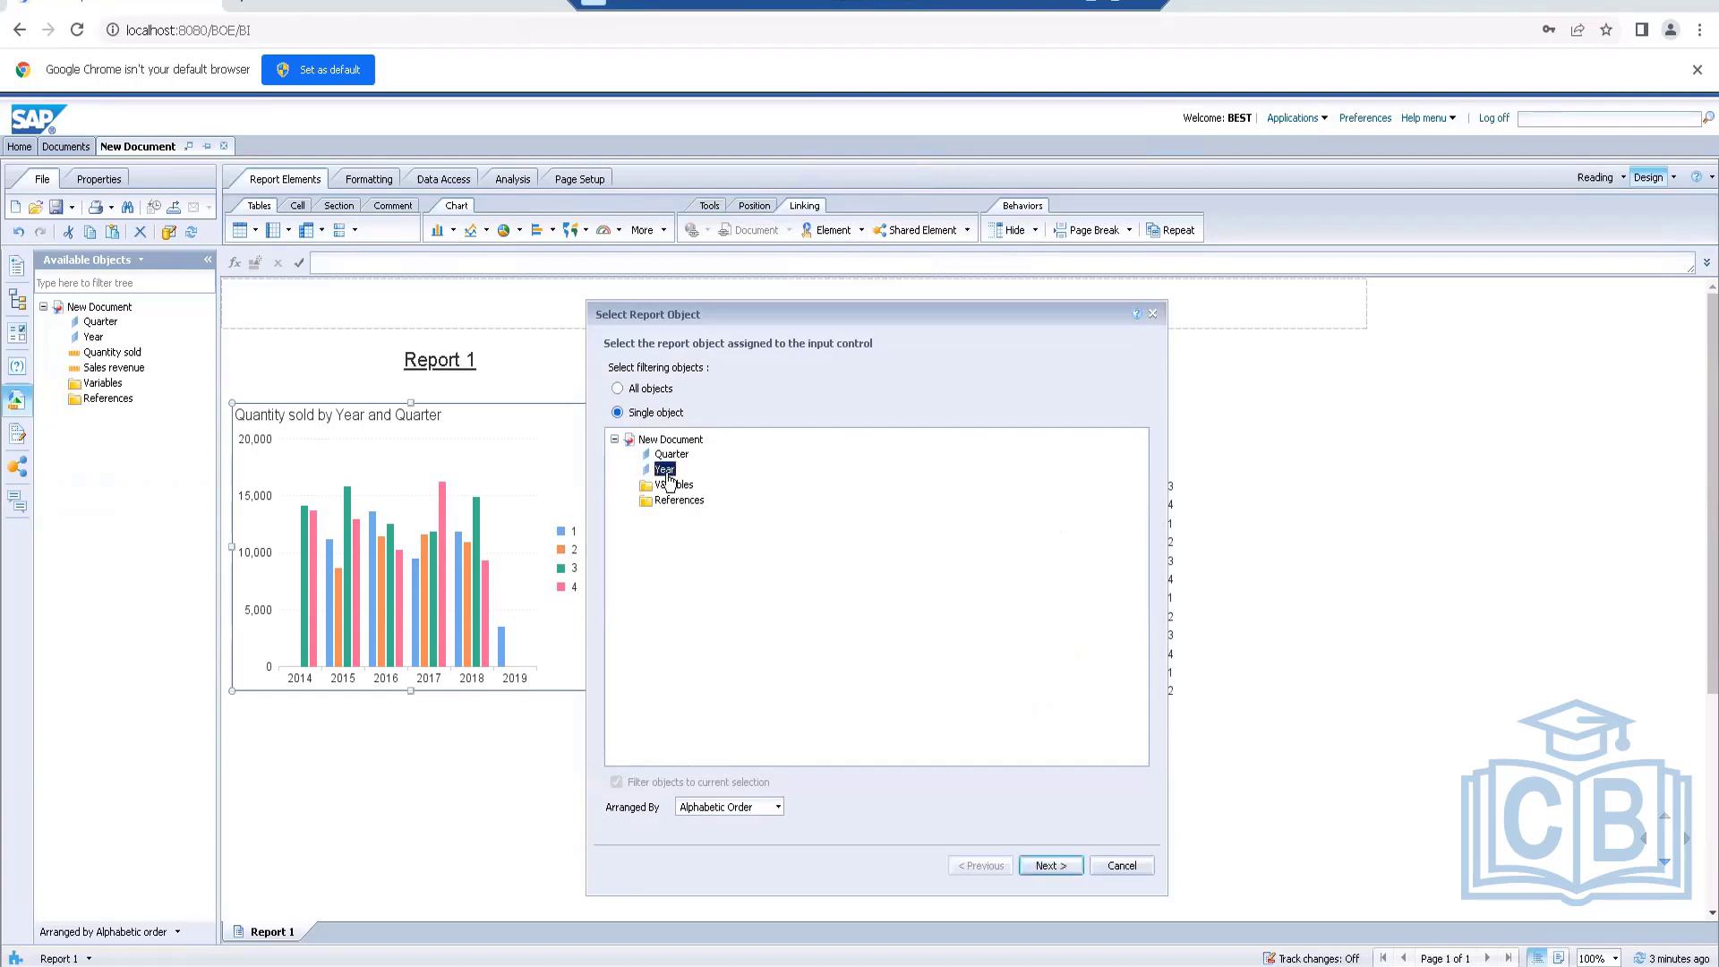
click(1050, 866)
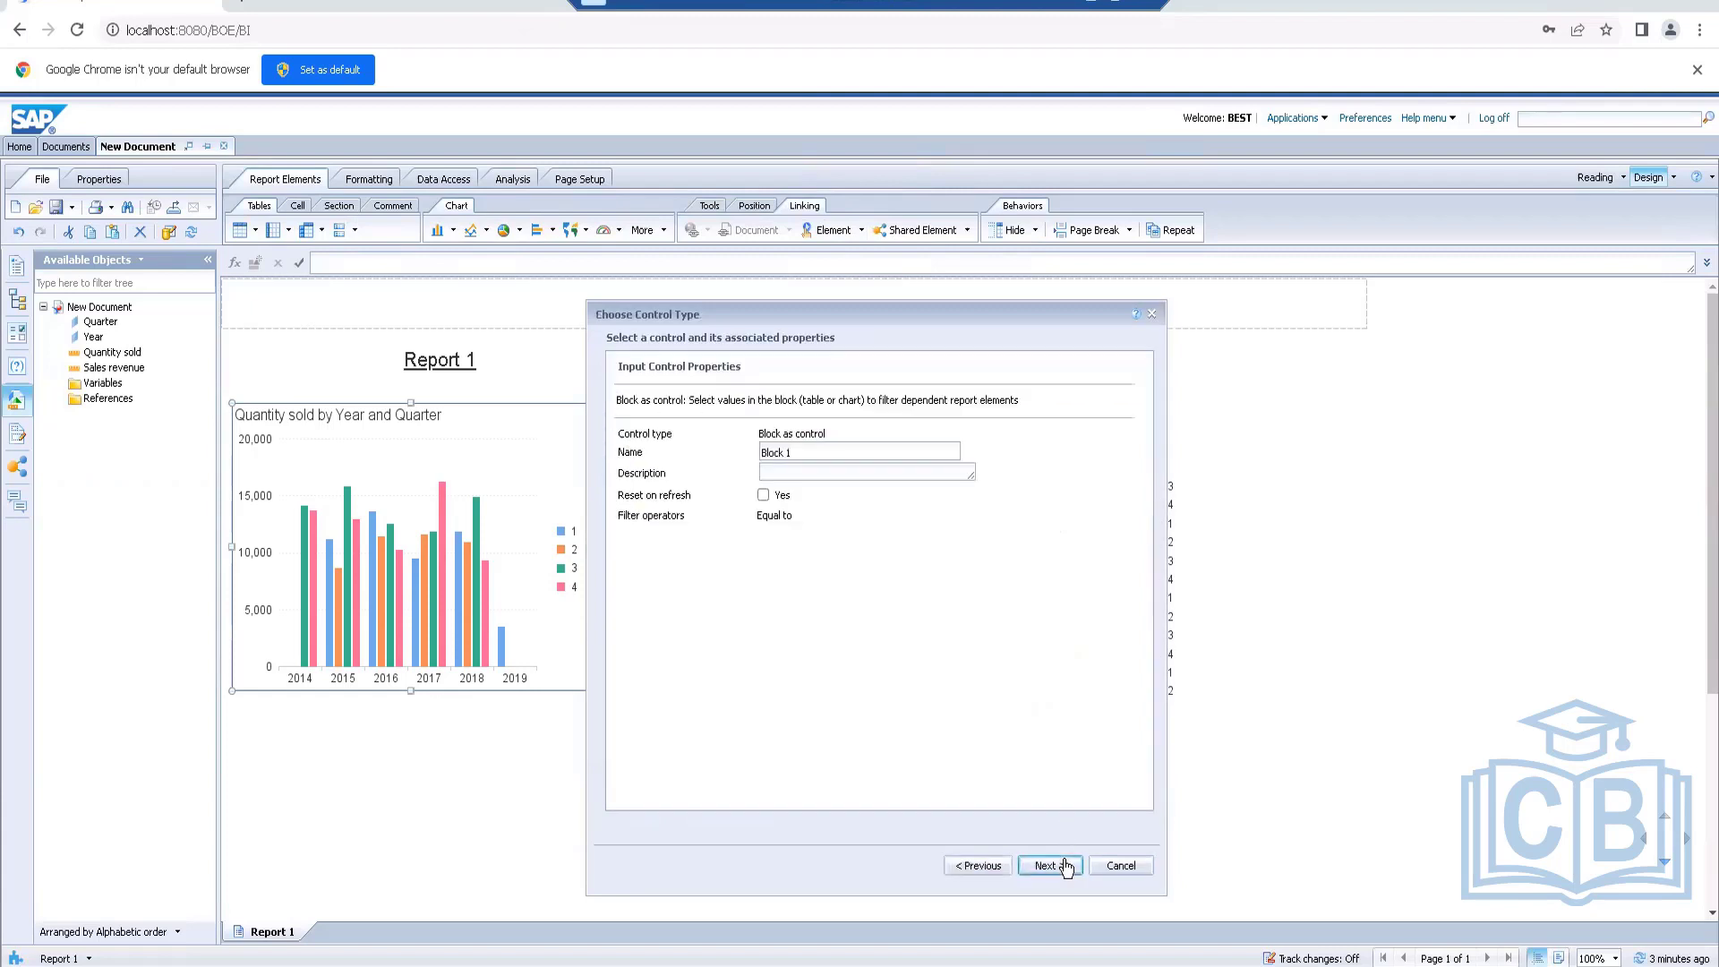
Keep the default input control properties and assign the pie chart block as the report element filtered by the column chart's Year link
click(1048, 865)
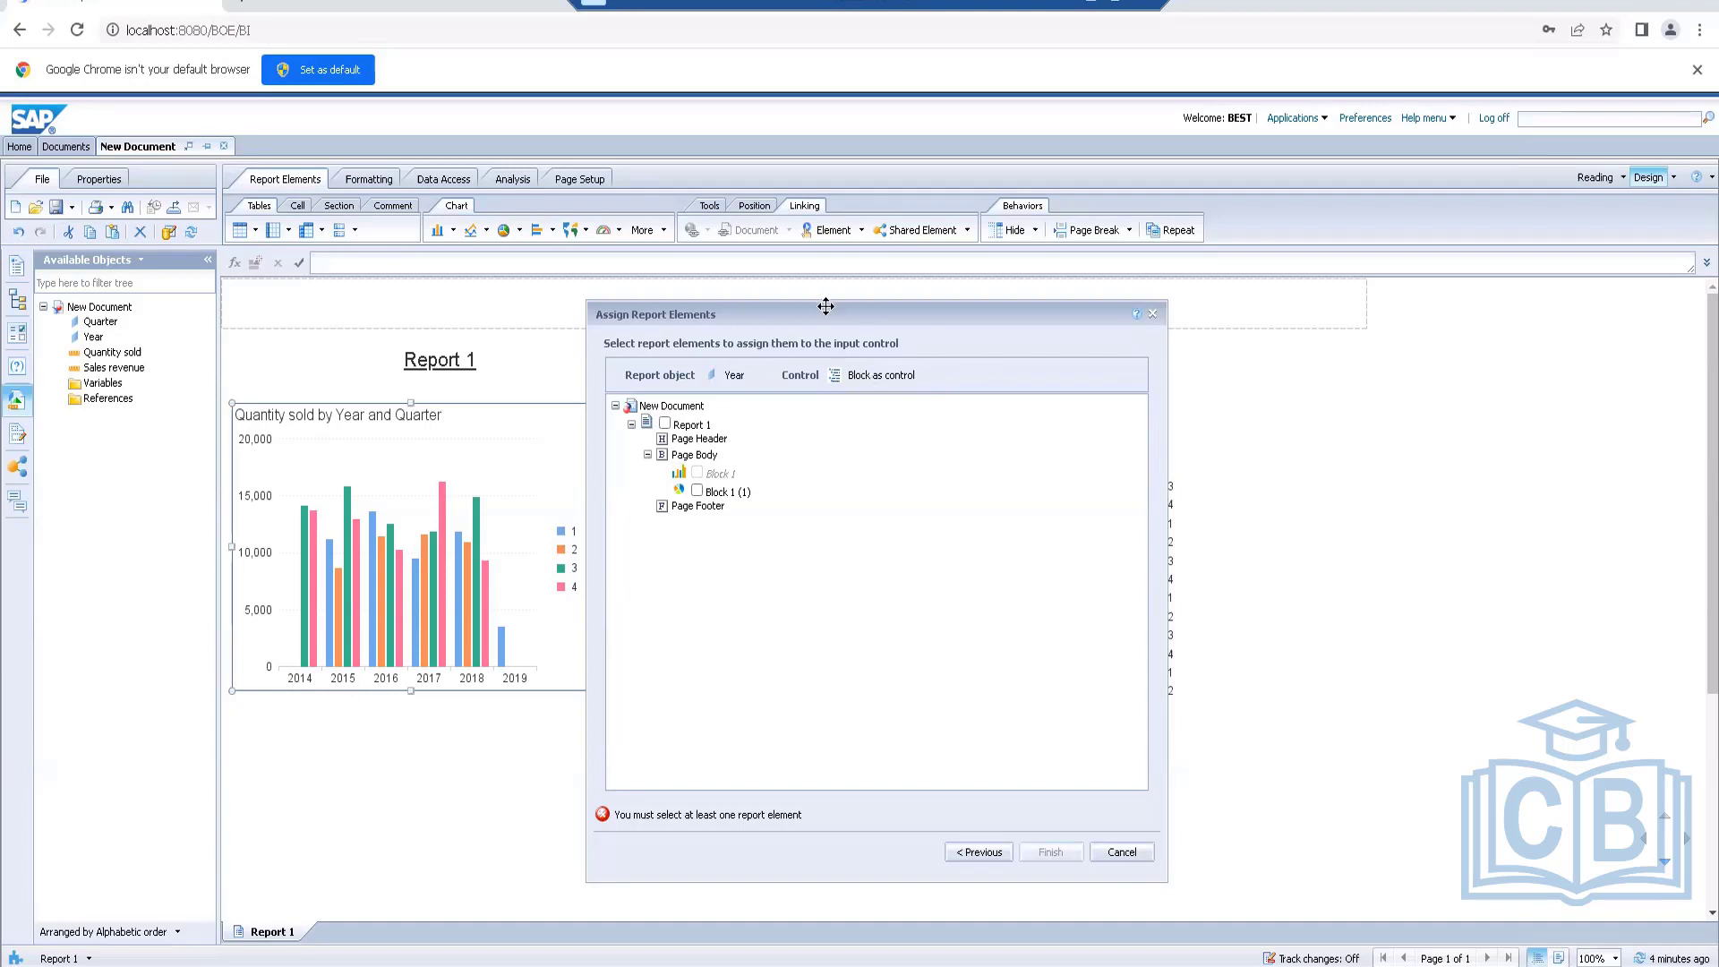
drag(825, 306, 513, 296)
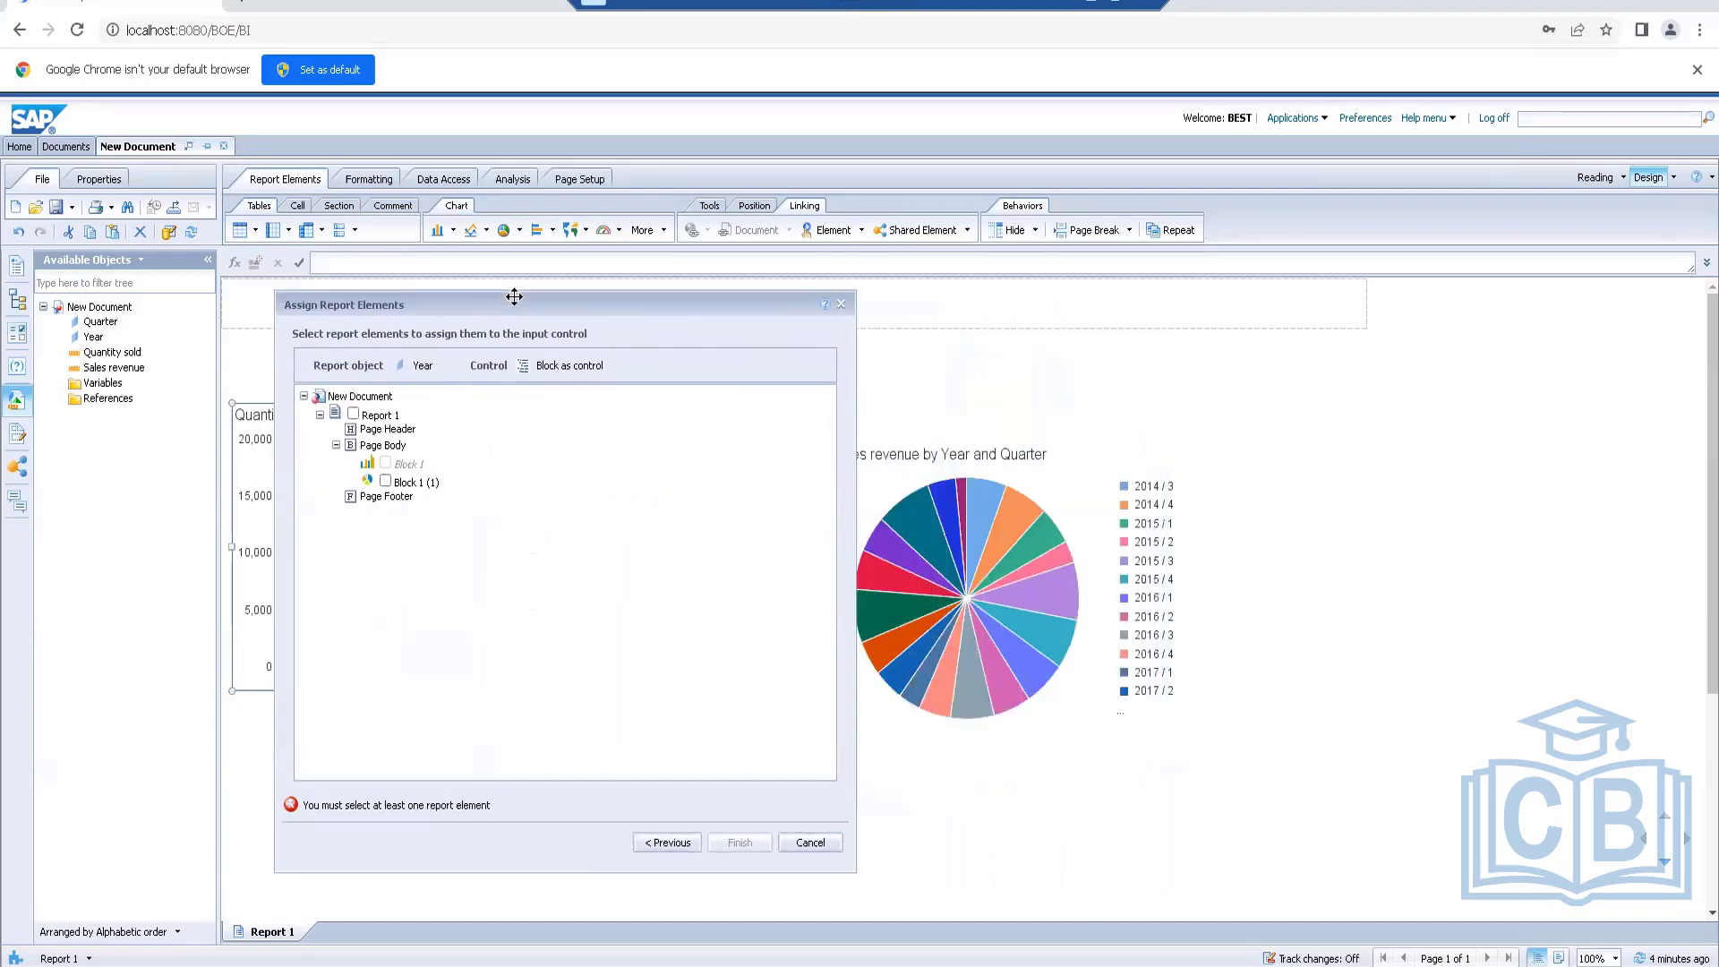
click(386, 483)
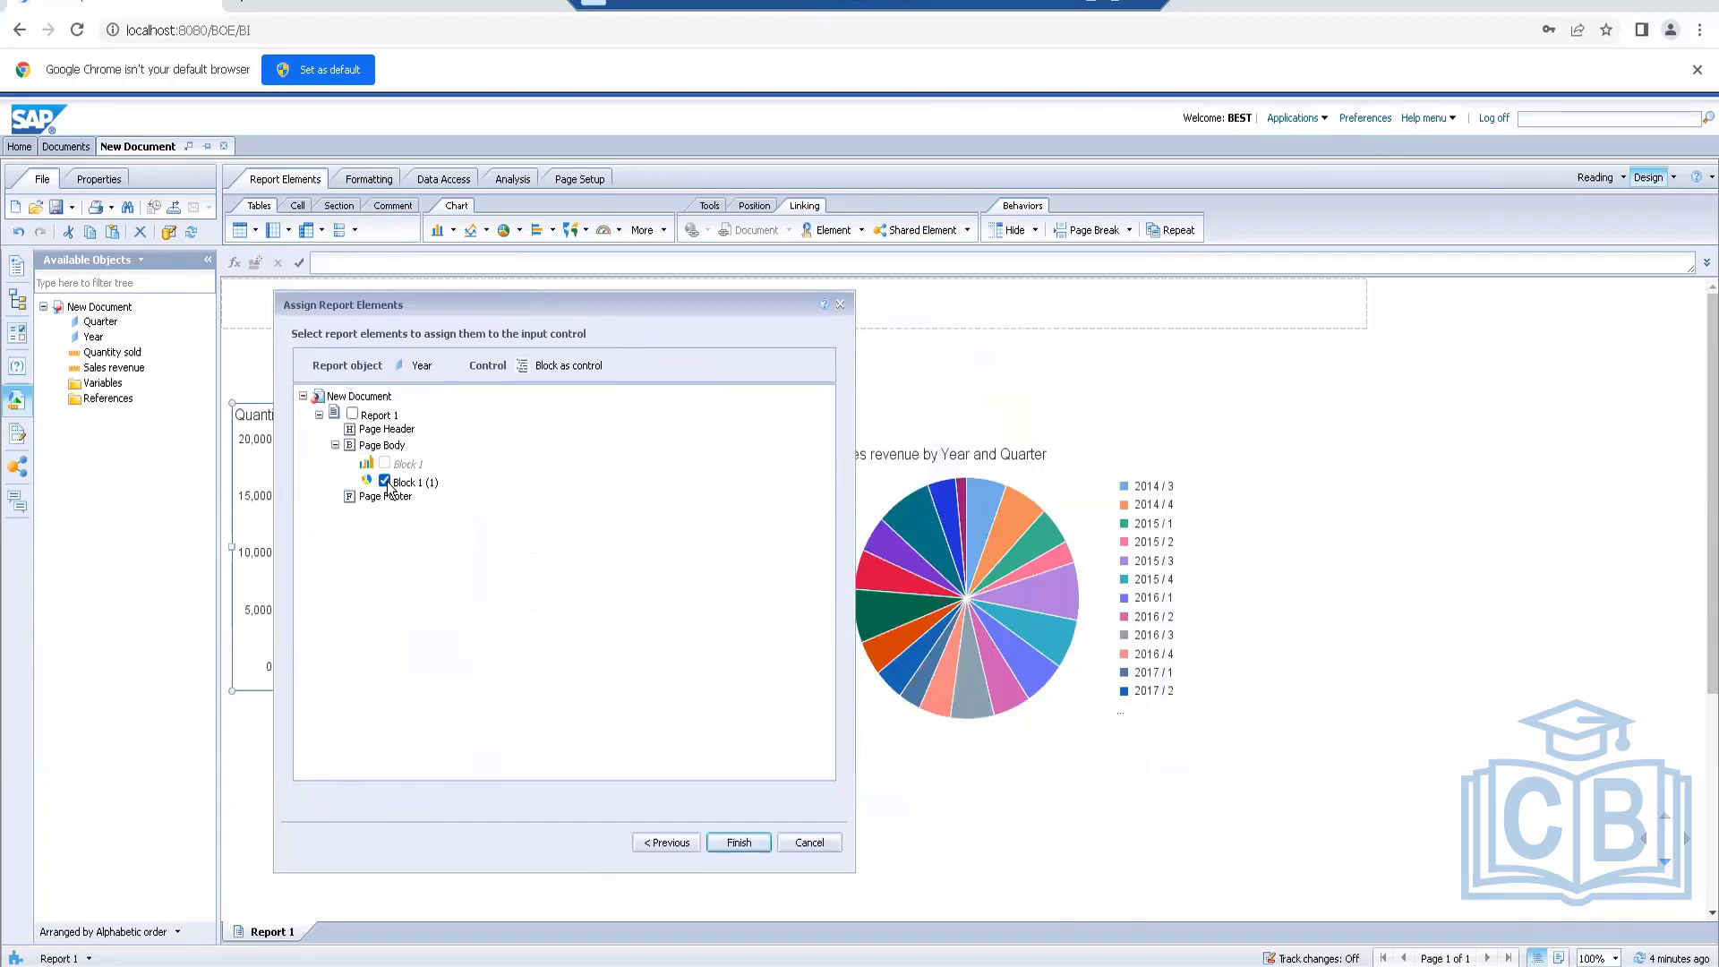
click(755, 843)
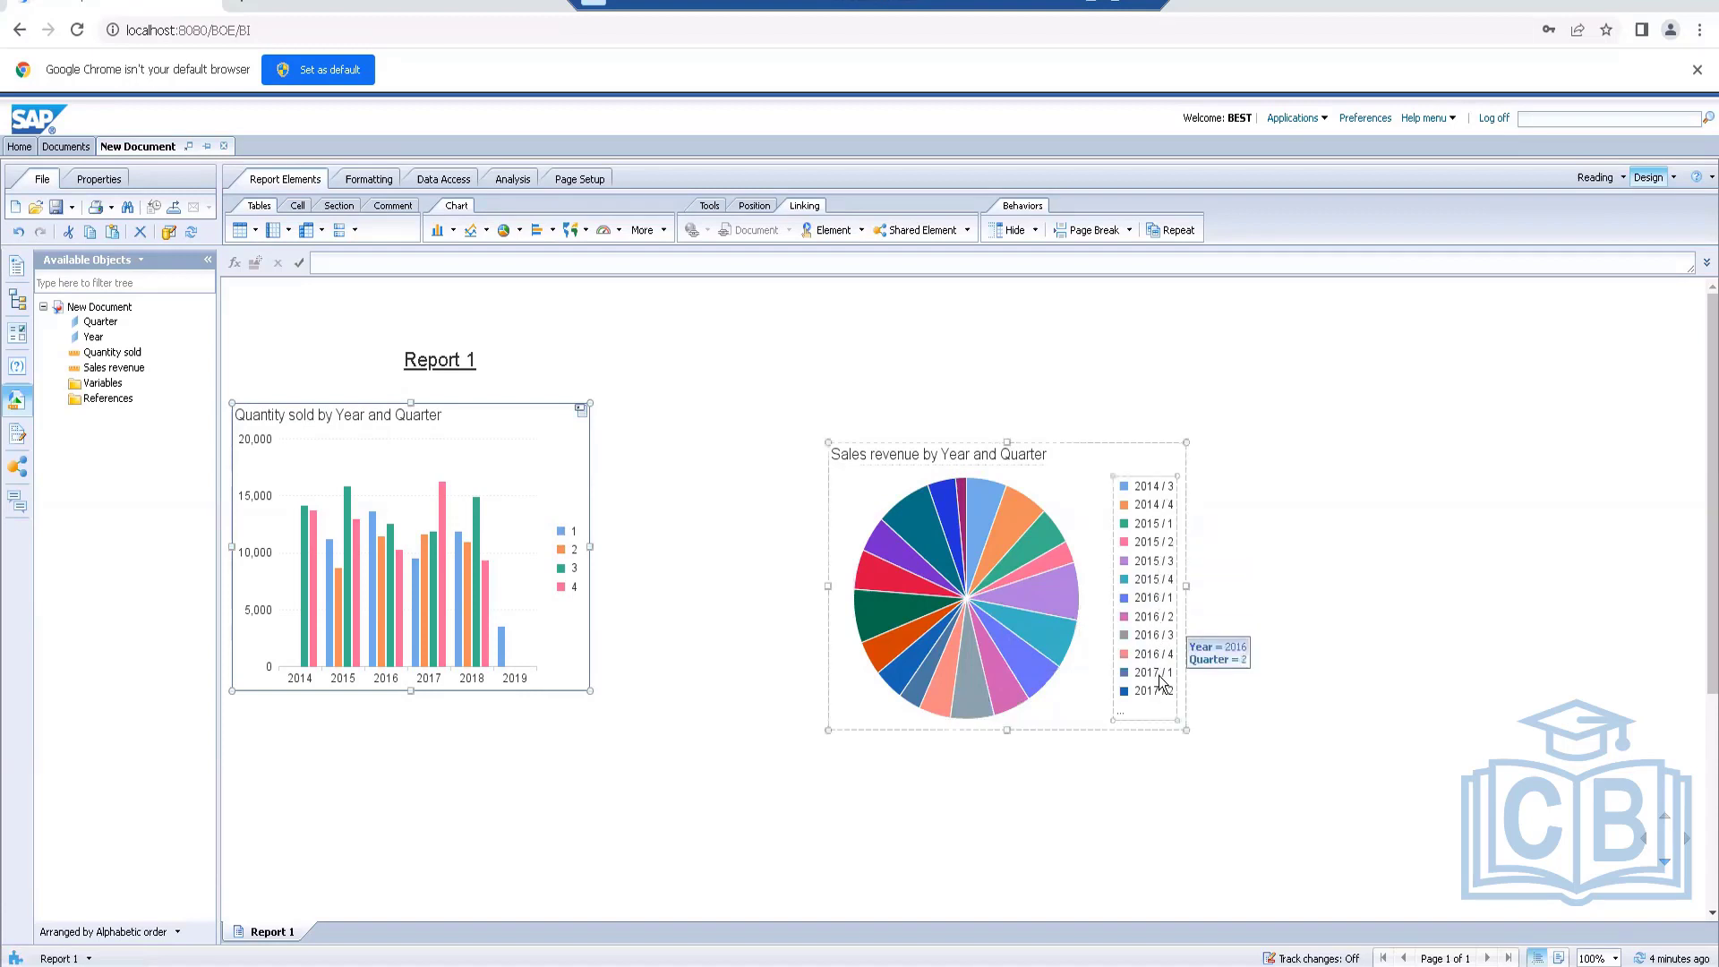
Test the element link by filtering the pie chart to 2016 and 2015, clear the filter through the input controls, and filter to 2014 and 2015
click(387, 688)
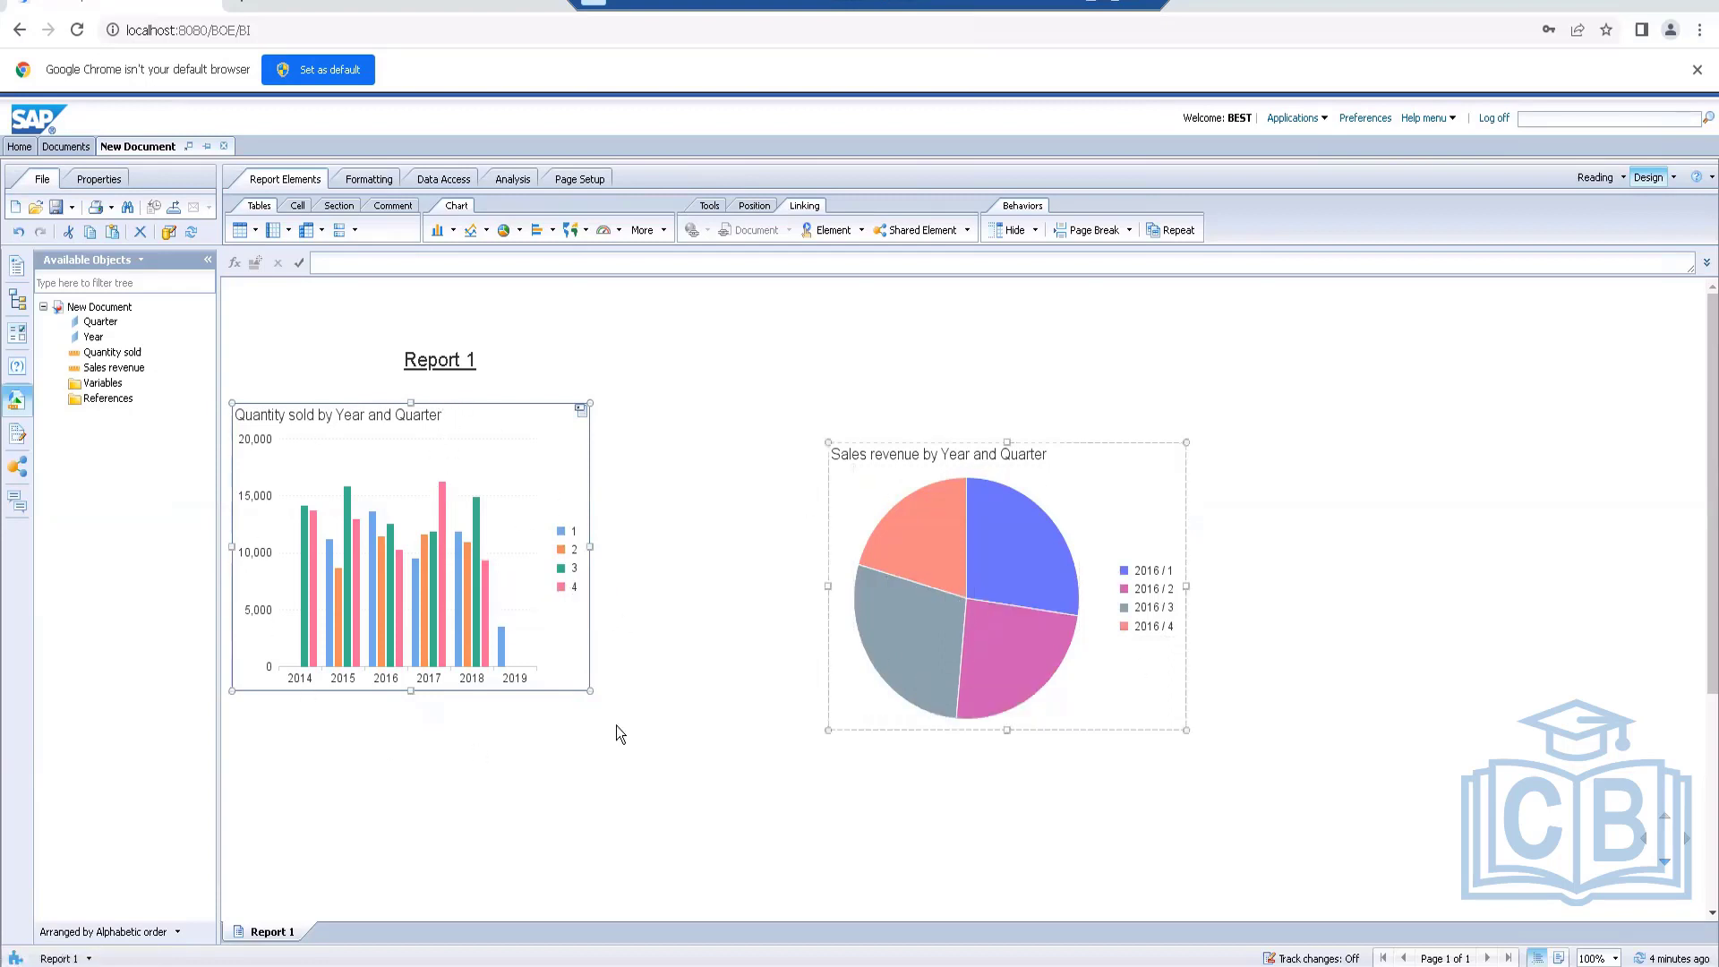
click(348, 677)
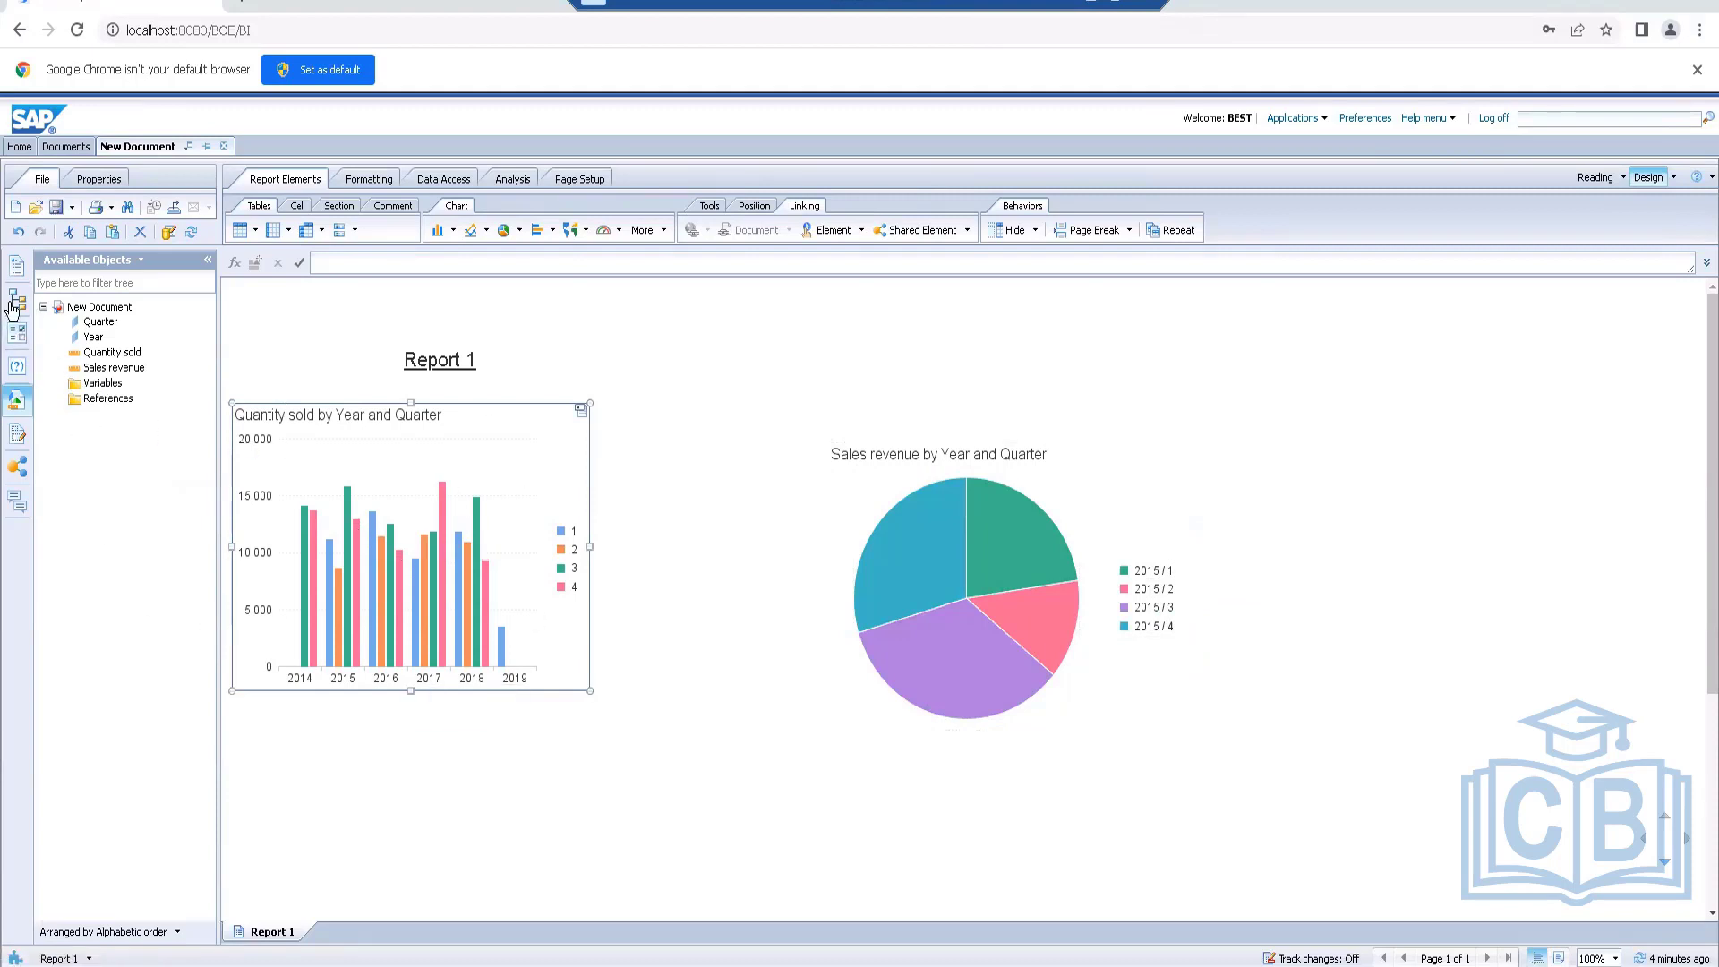
click(15, 336)
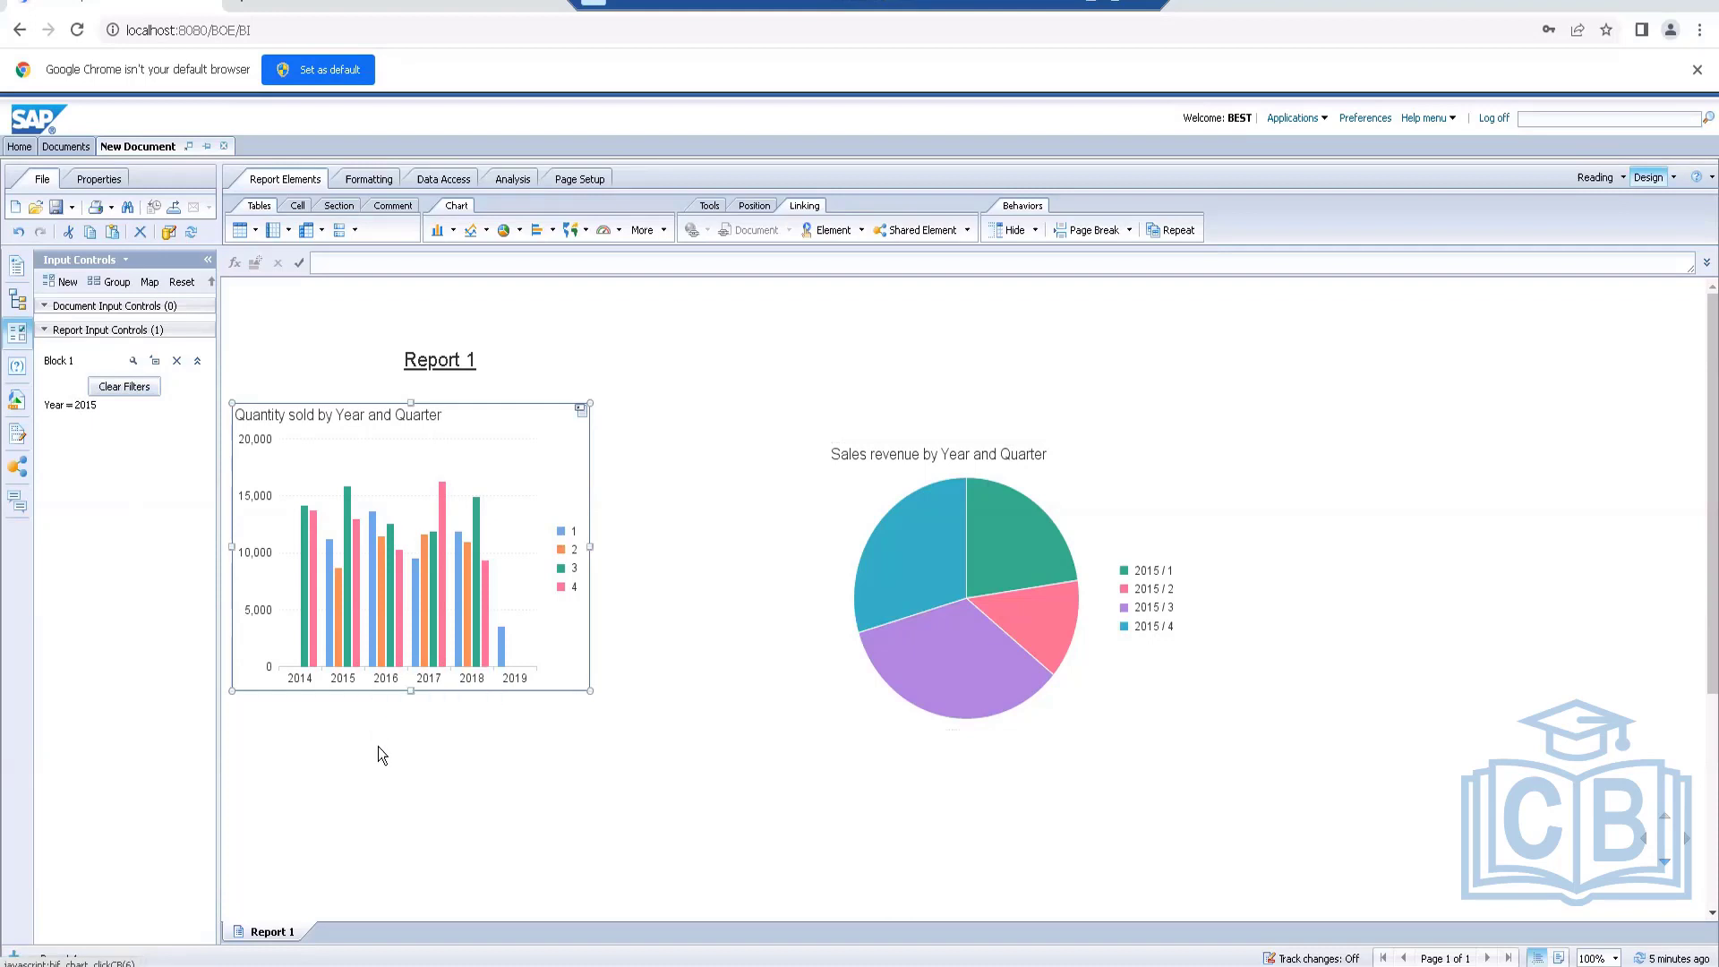
click(137, 392)
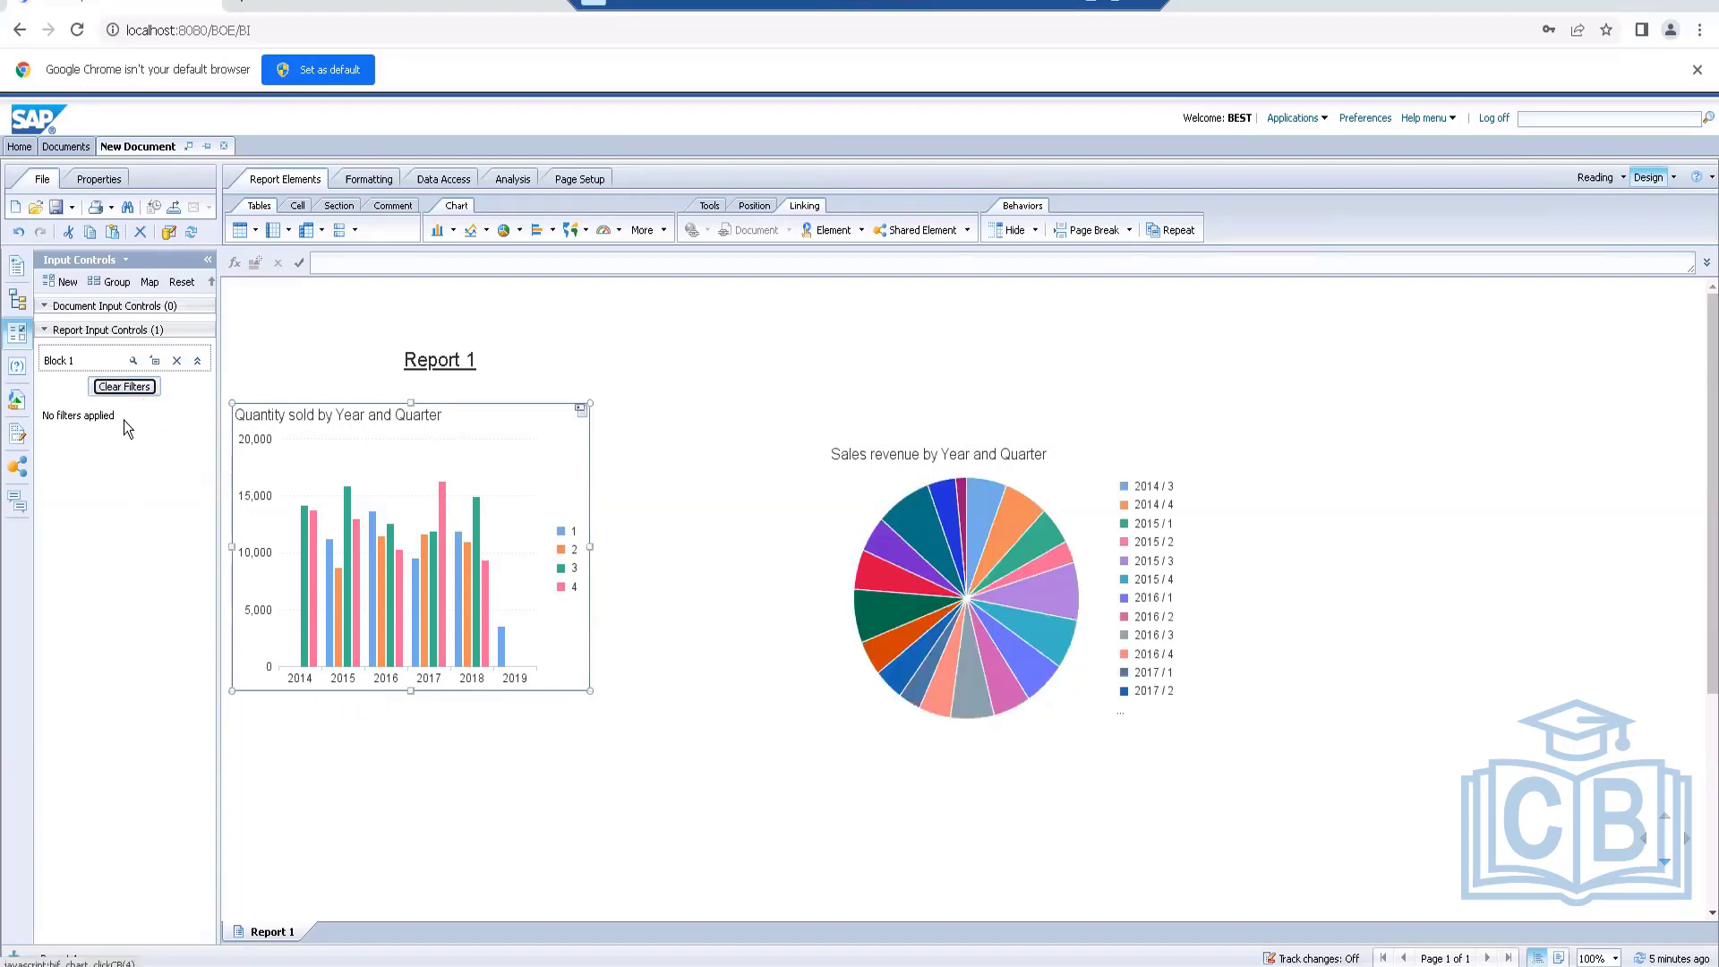
click(305, 684)
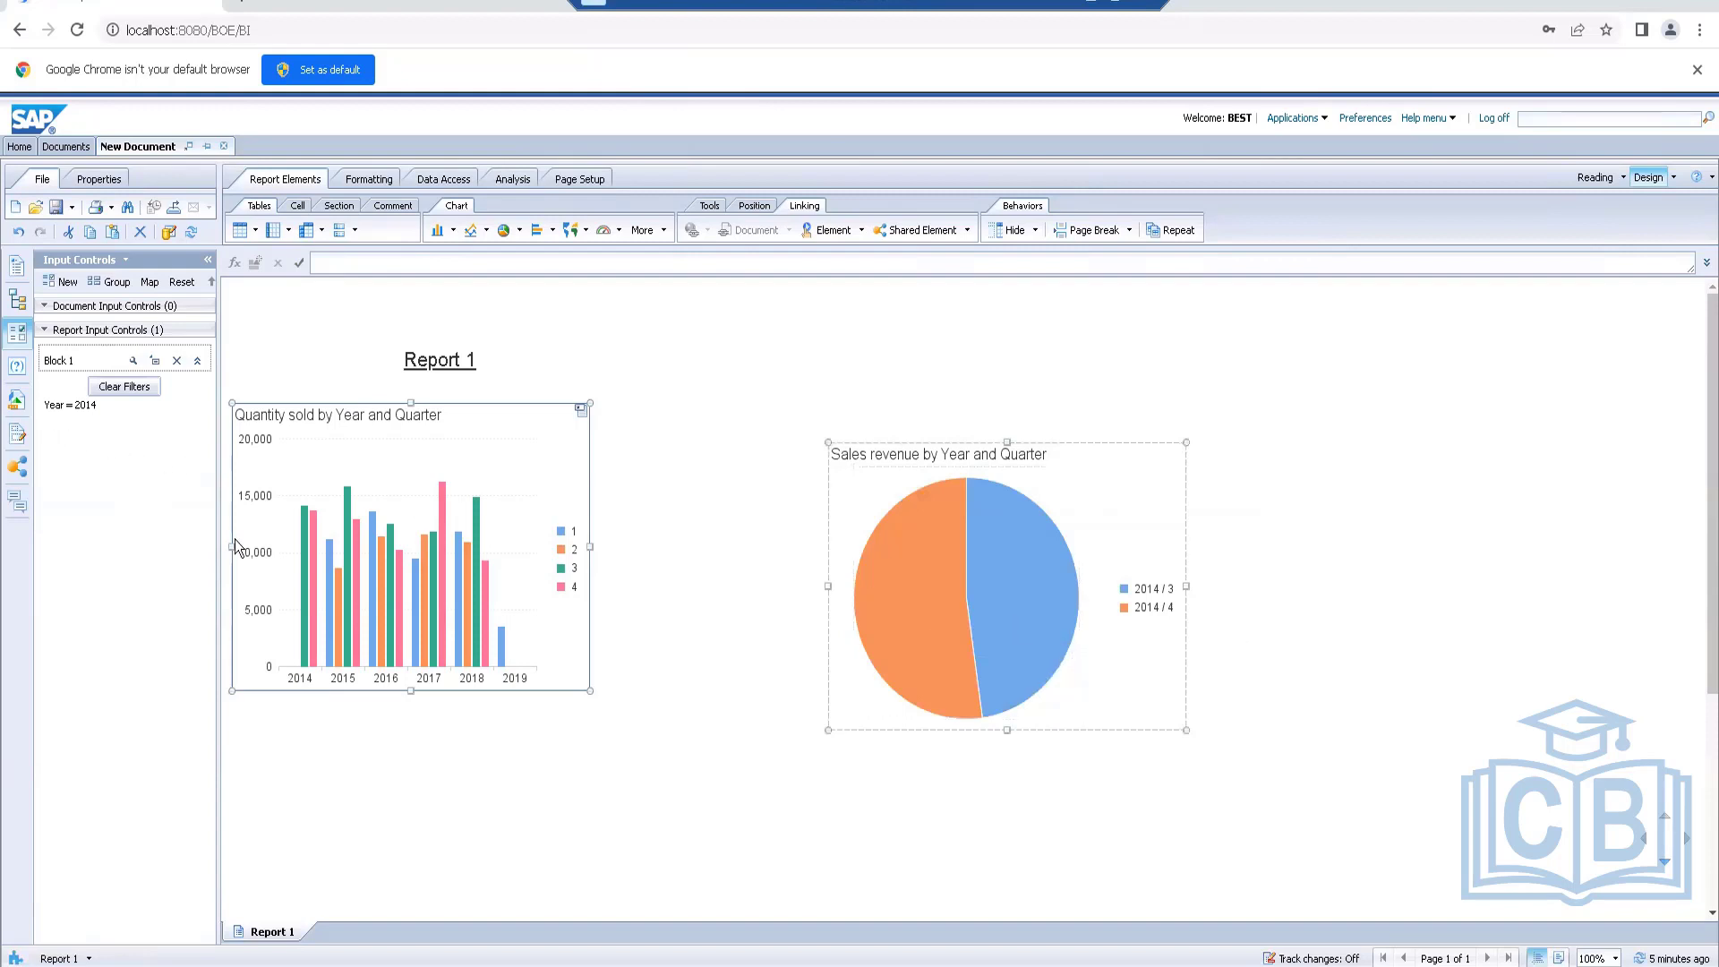
click(351, 677)
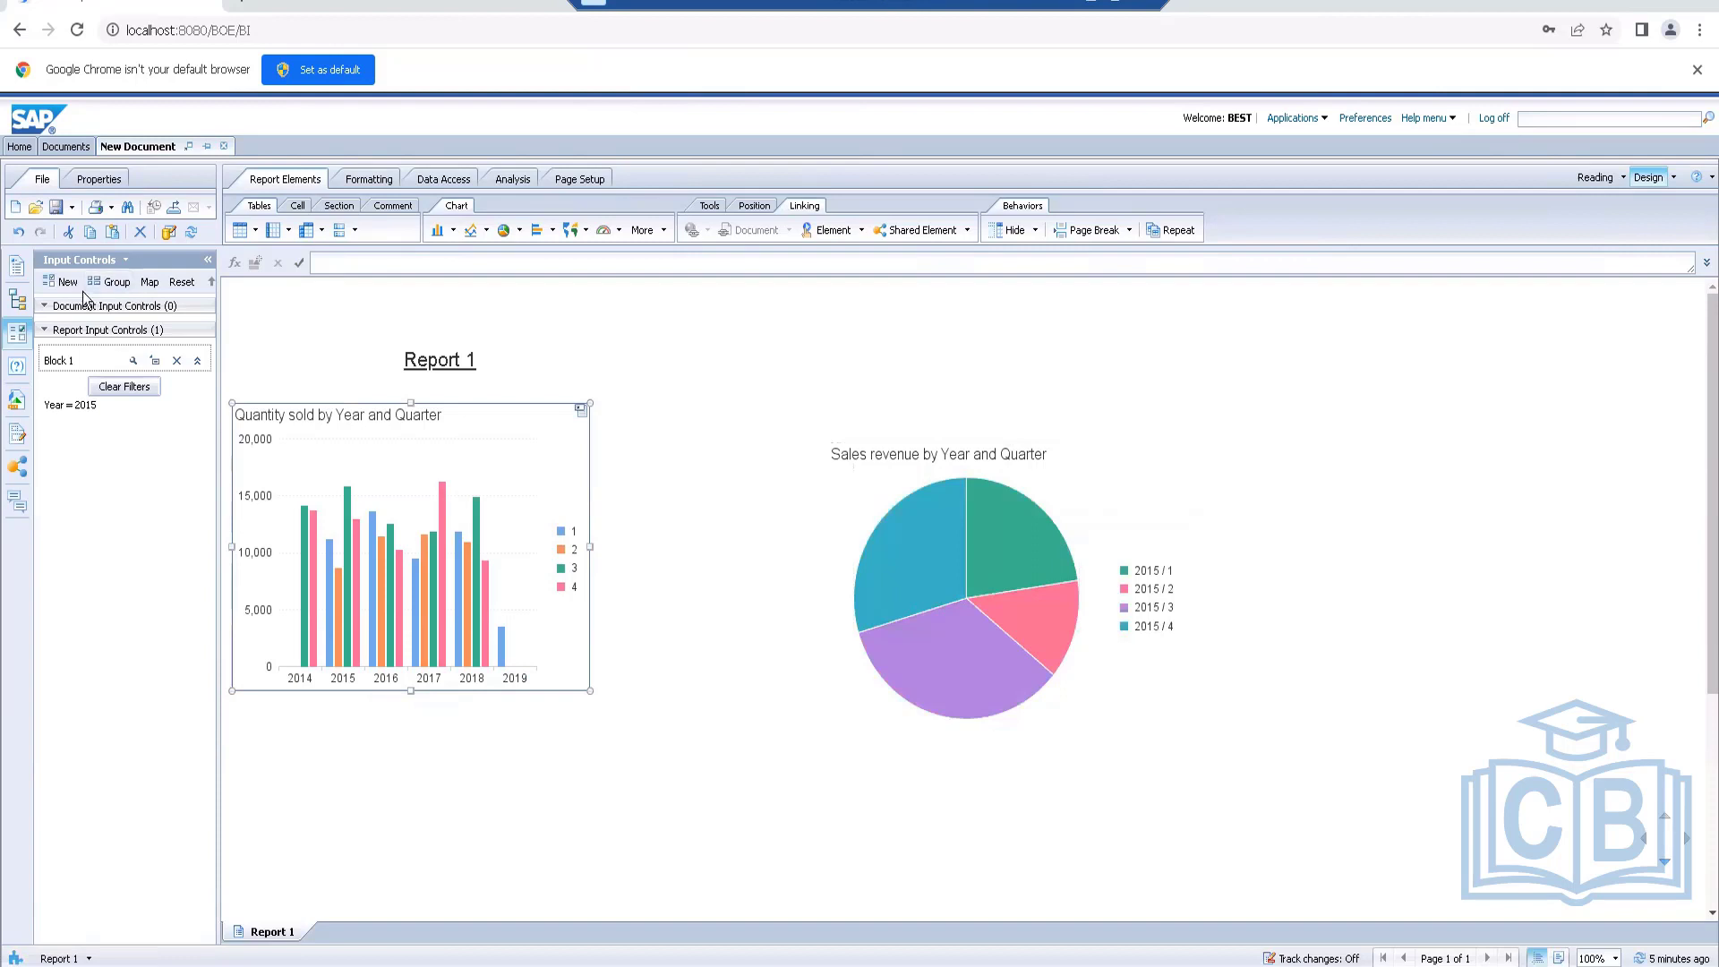
Save the report as Element Linking - Activity in the trainer's subfolder of the Favorites Folder and close the document
click(73, 209)
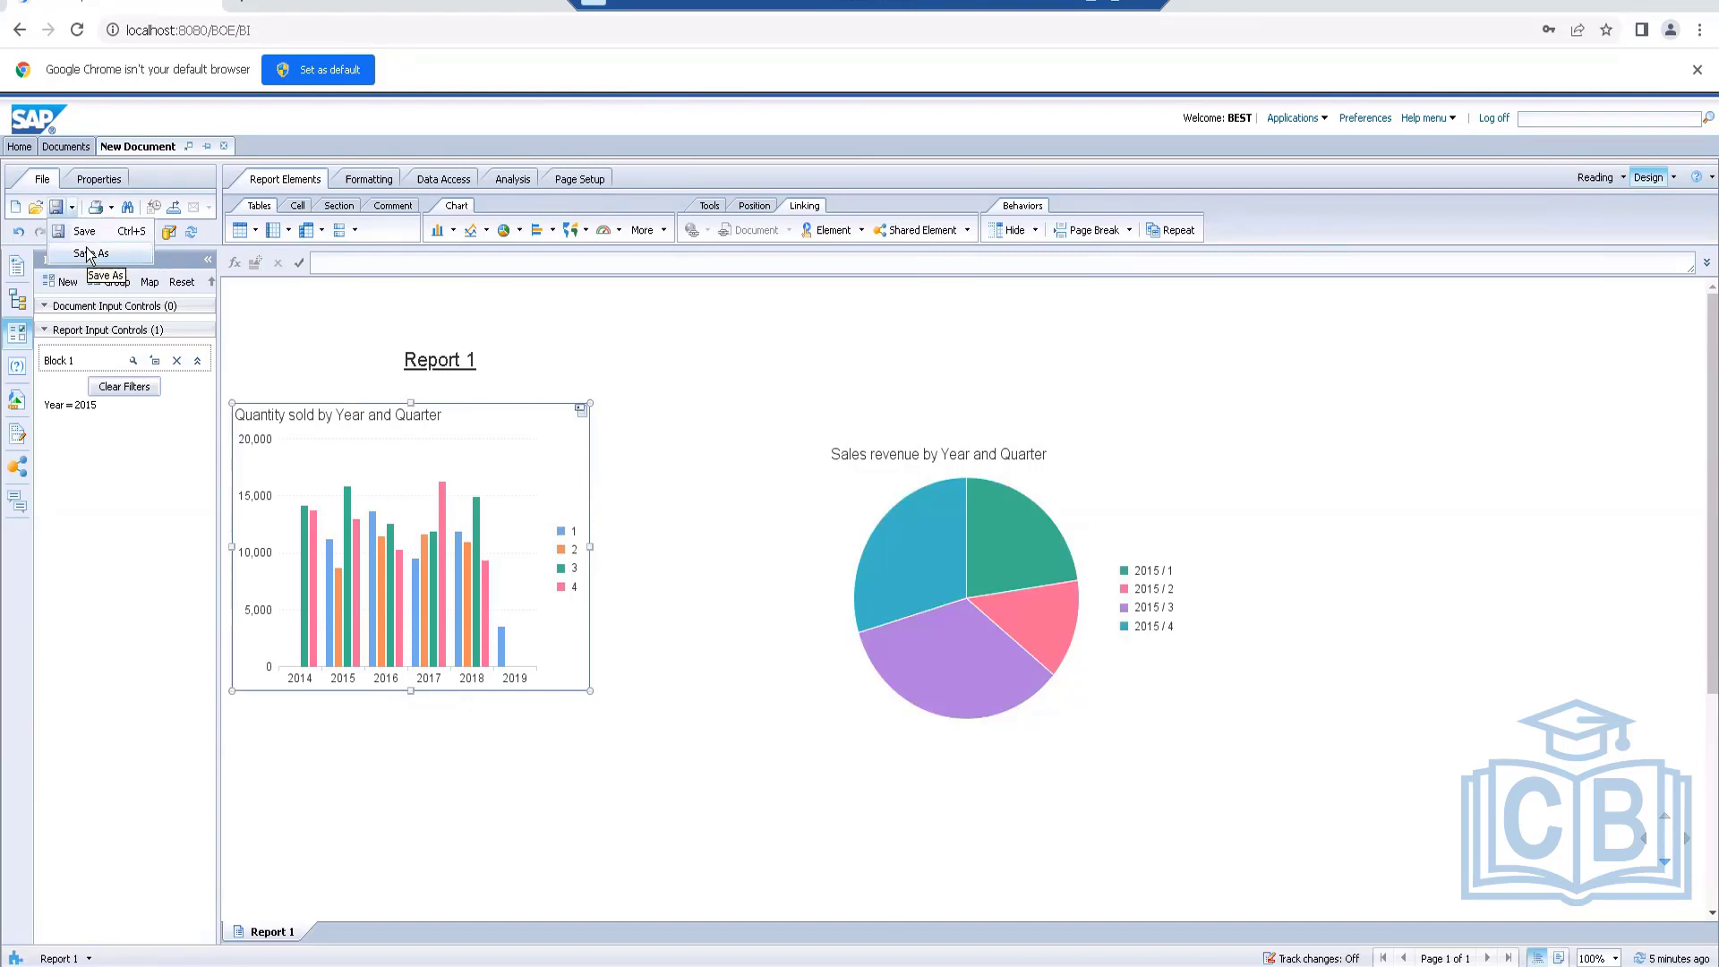
click(89, 254)
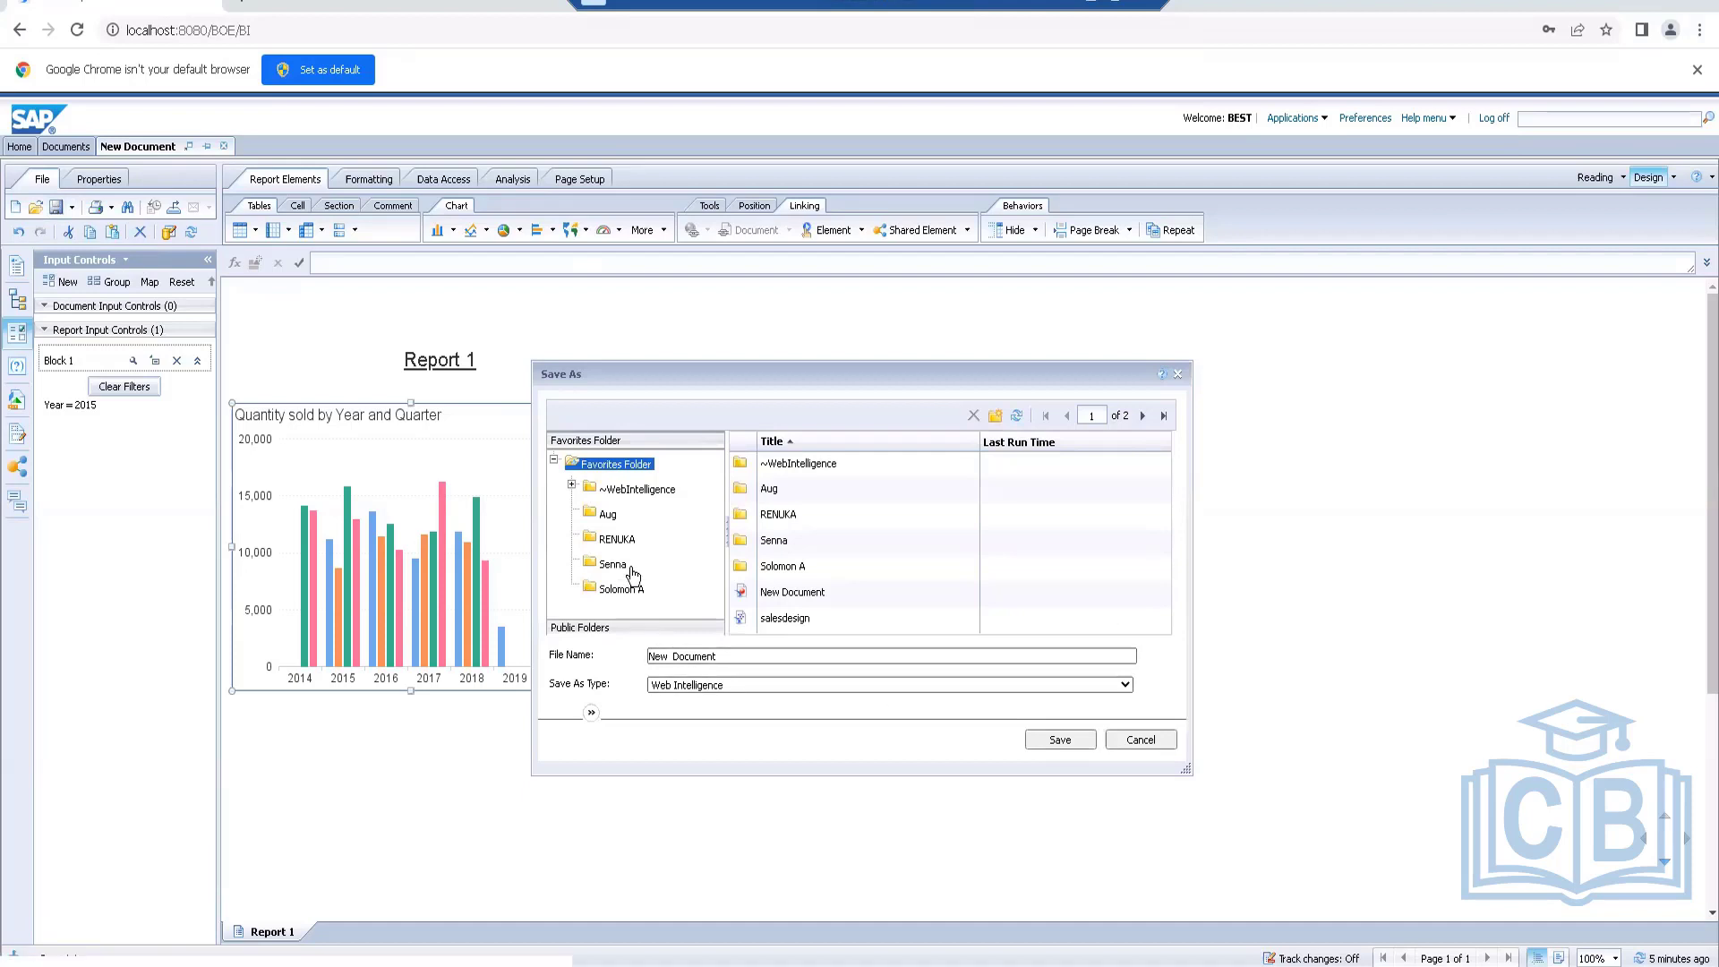
click(777, 516)
drag(724, 657, 500, 665)
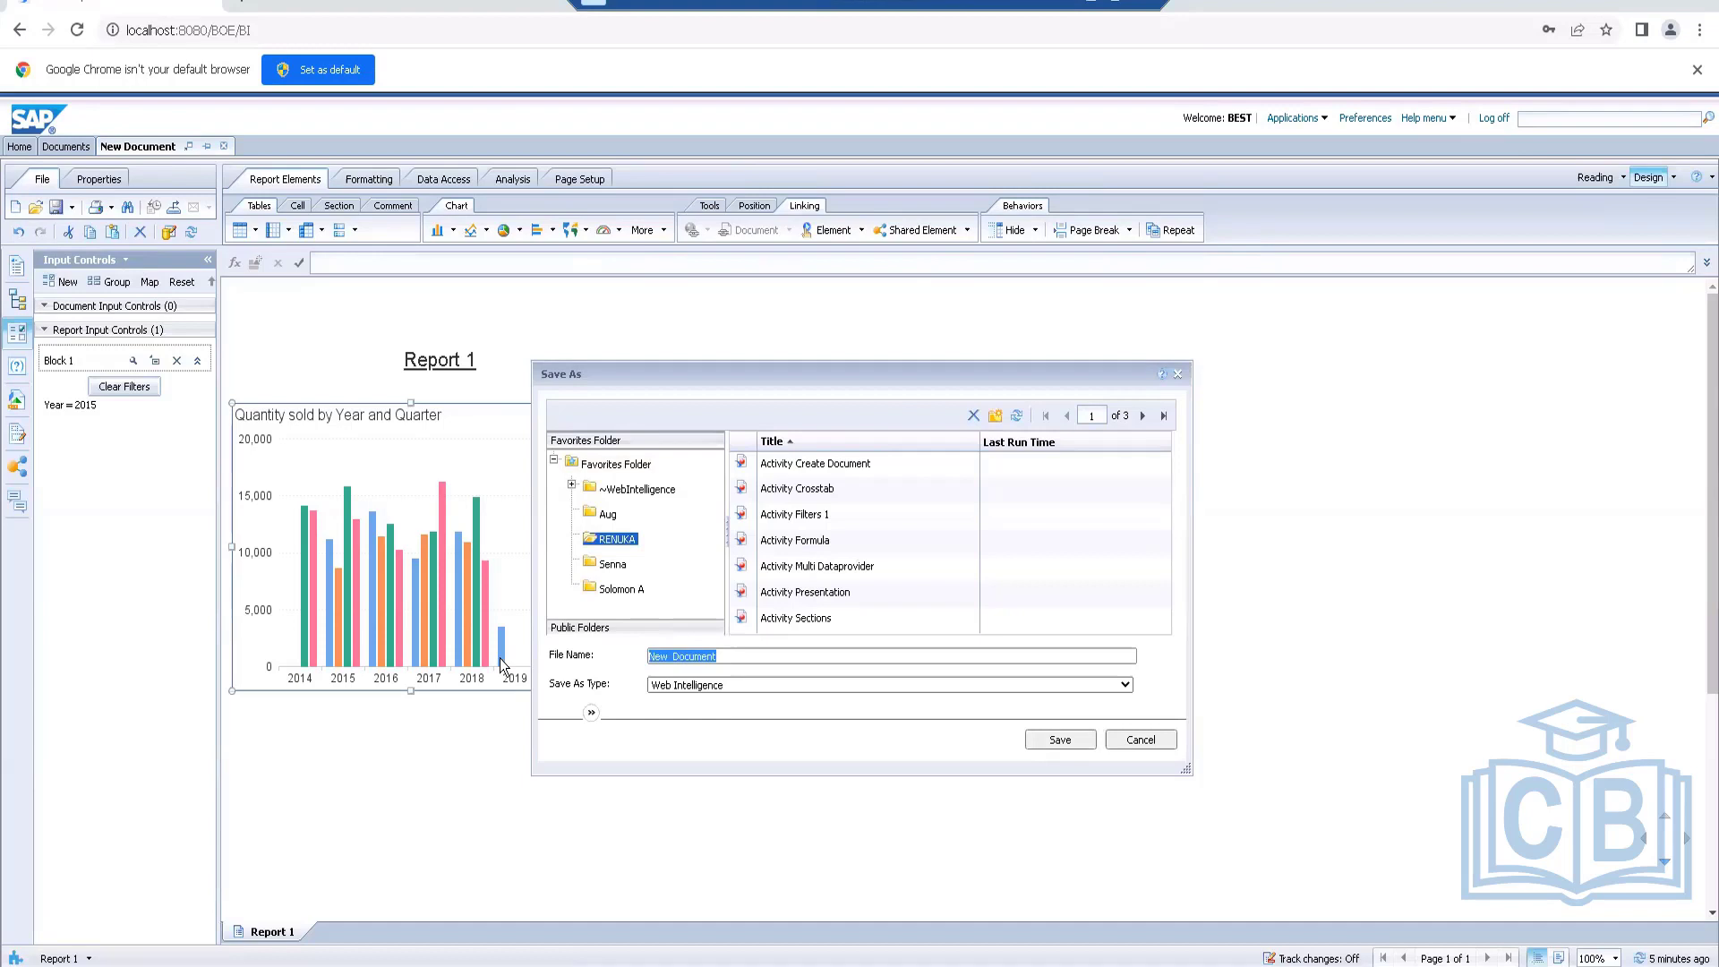
text(Eelment Link)
key(BackSpace)
key(BackSpace)
key(BackSpace)
key(BackSpace)
key(BackSpace)
key(BackSpace)
key(BackSpace)
text(lement Linking)
text(vuty)
click(1069, 745)
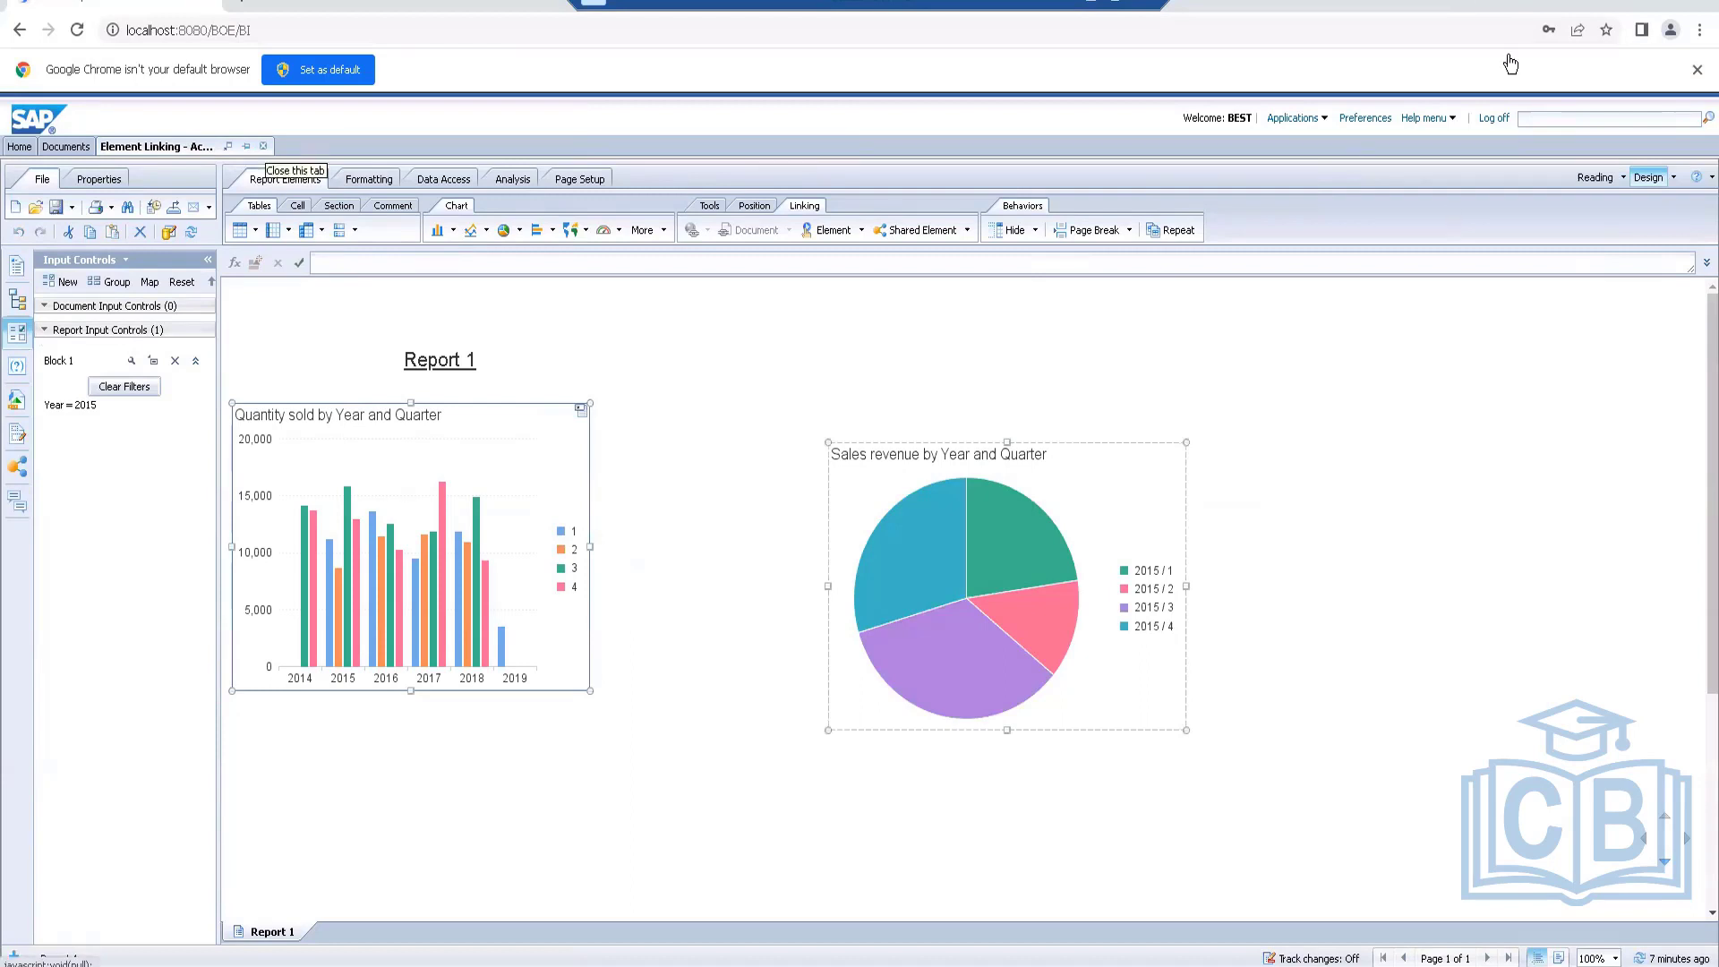
click(263, 146)
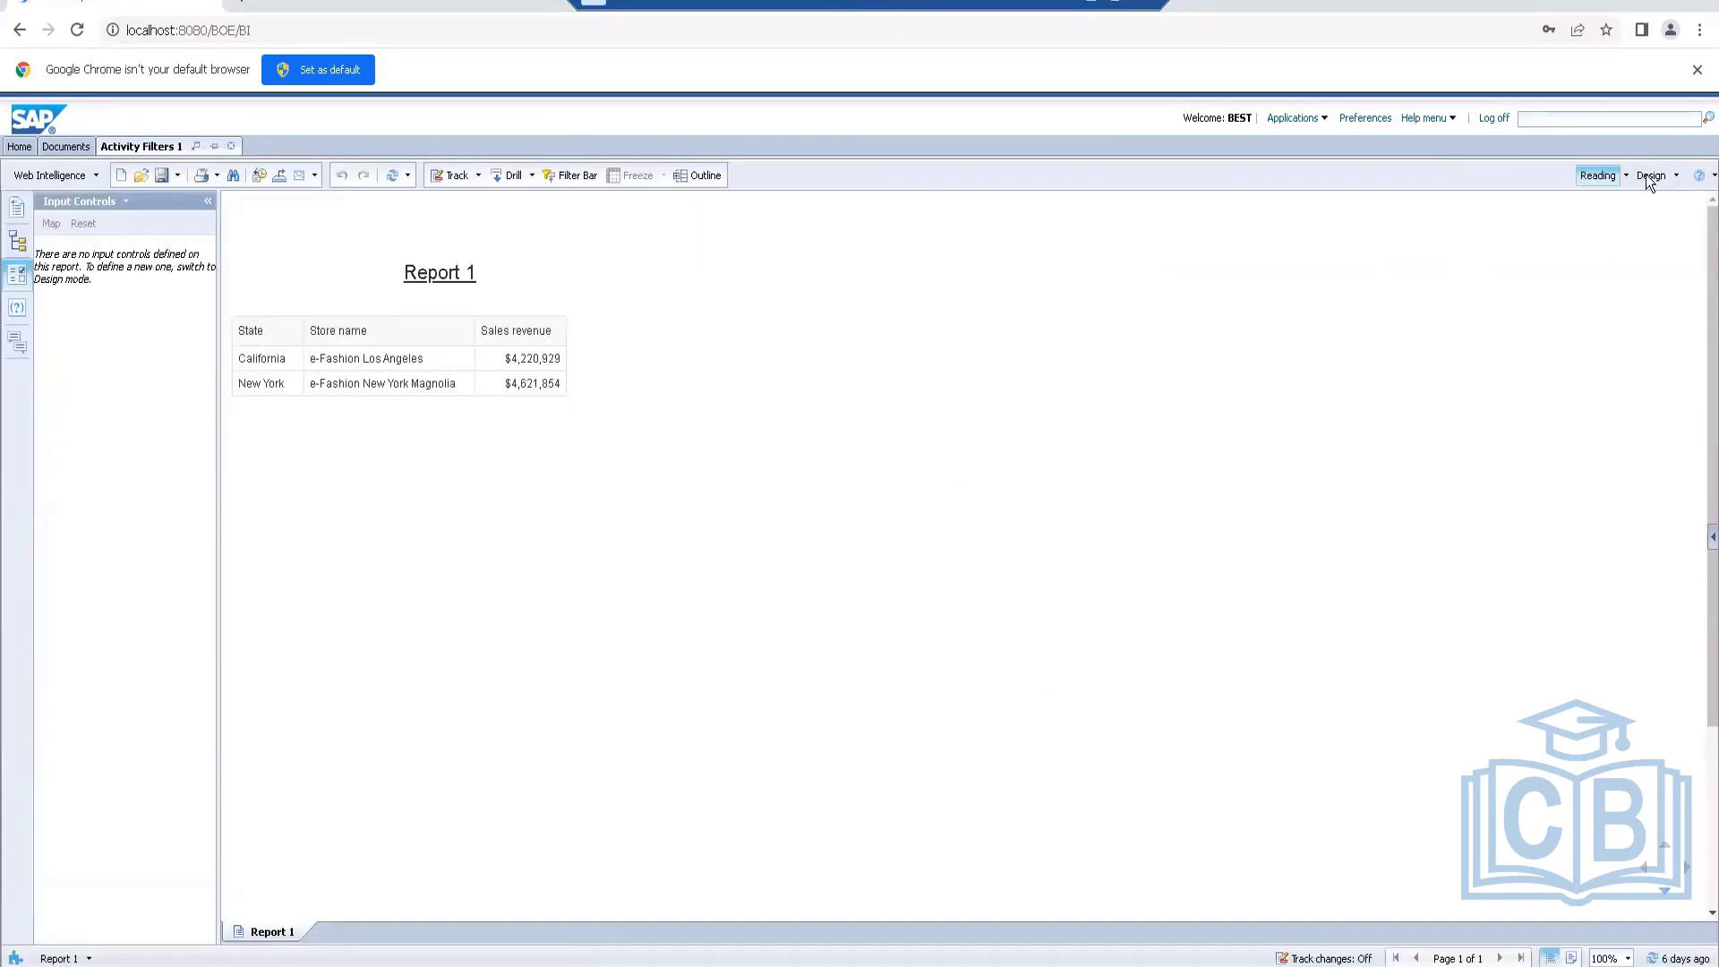
Put Activity Filters 1 in design mode and examine the linking, filter and order options available for its table
click(1651, 177)
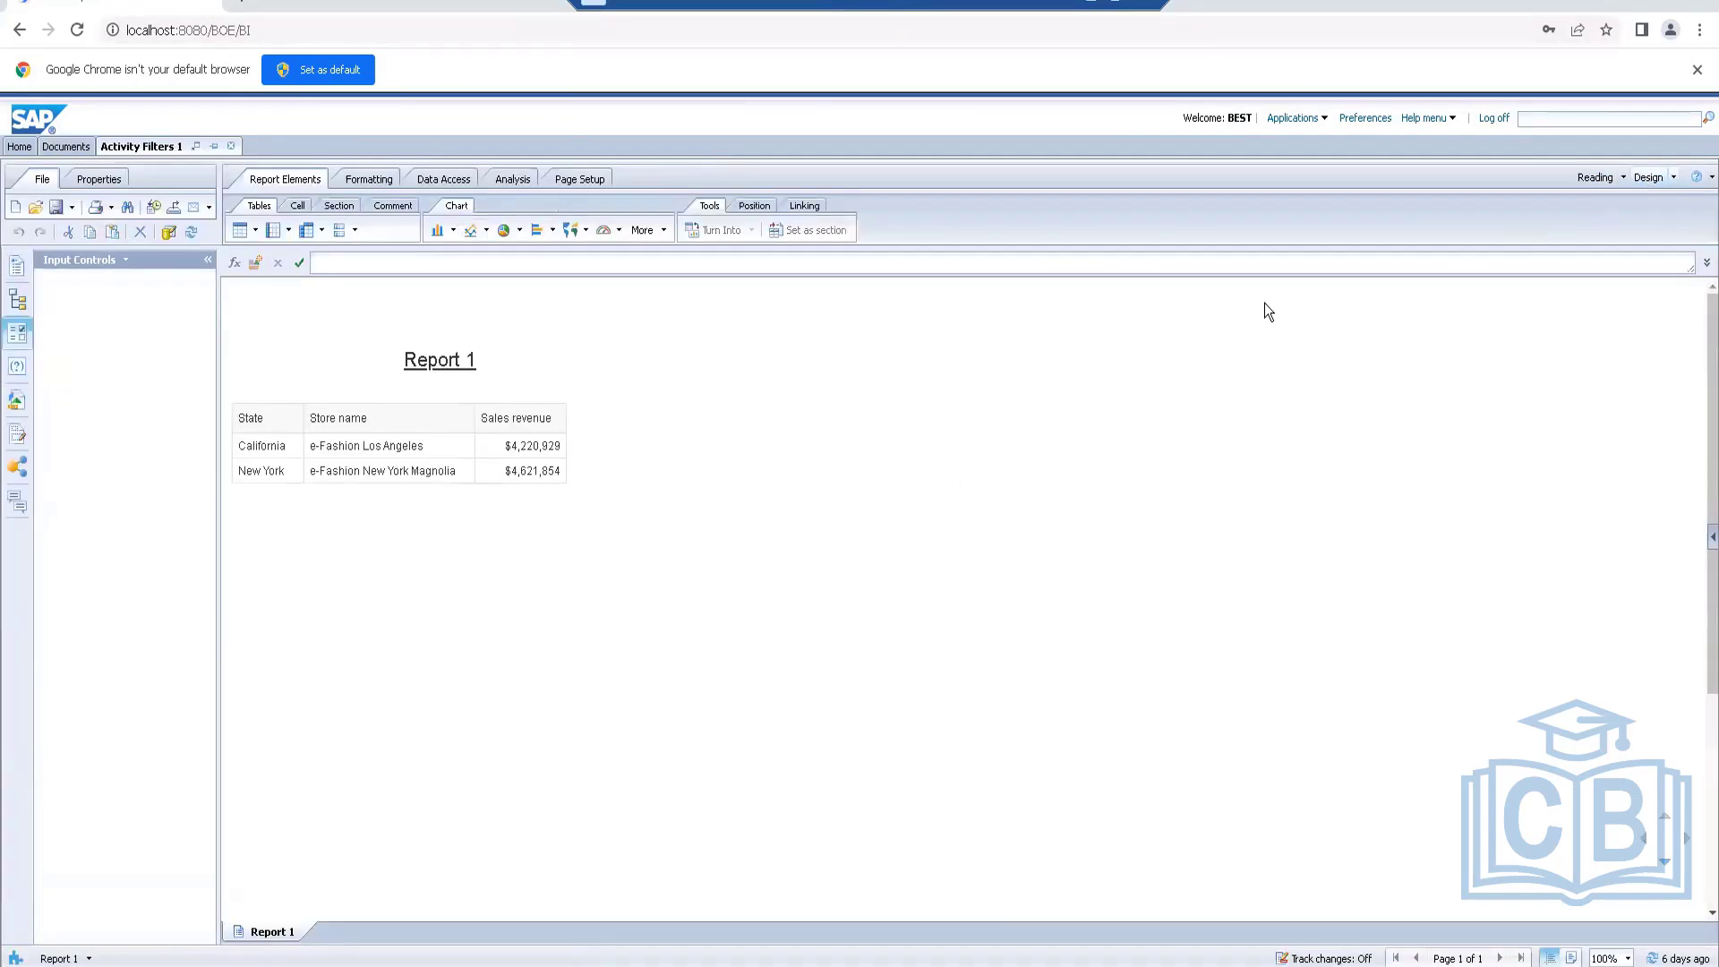
right_click(427, 403)
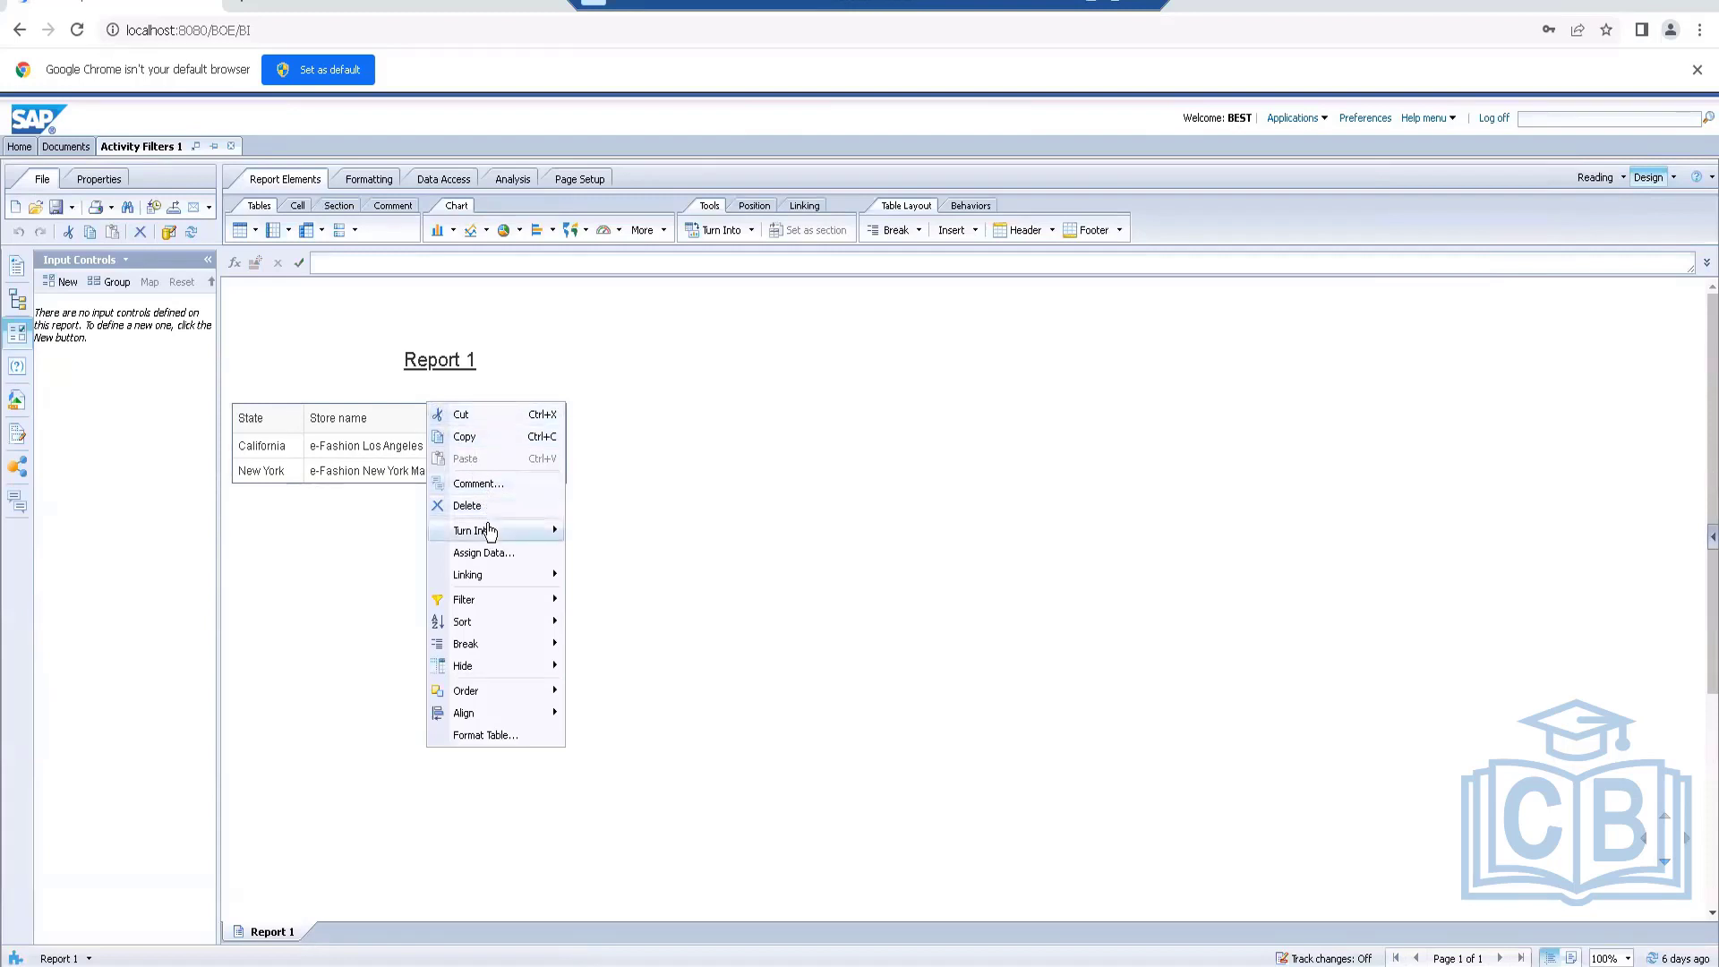
mouse_move(488, 532)
mouse_move(488, 582)
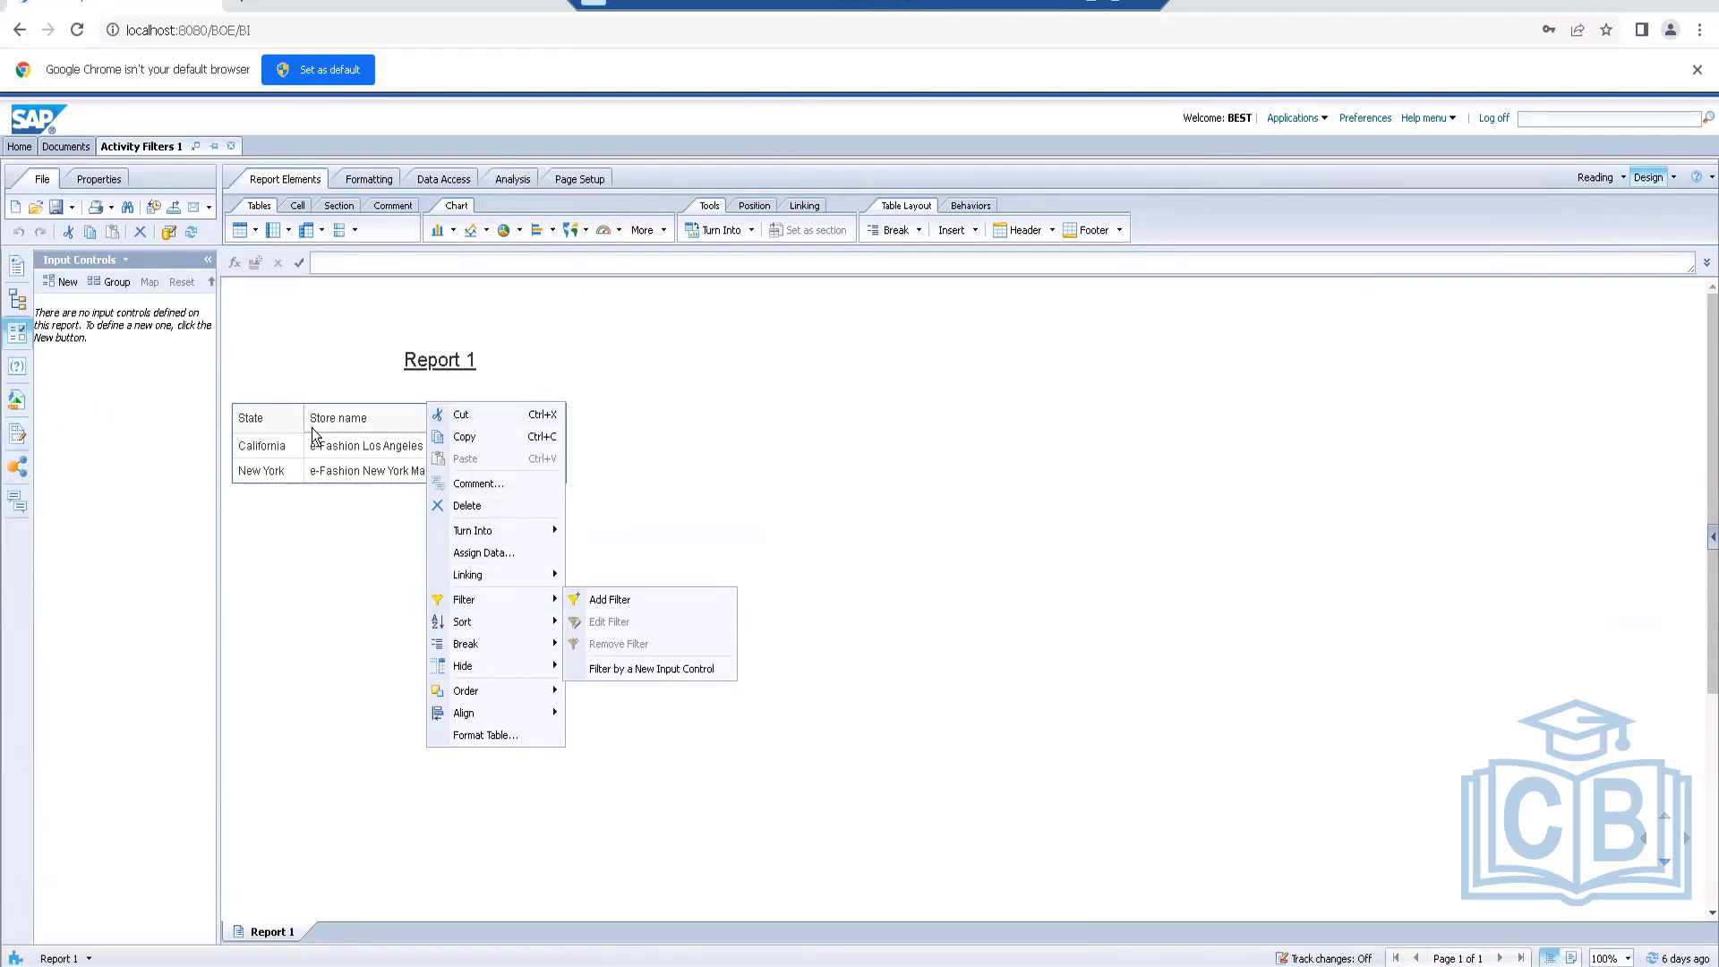
click(307, 623)
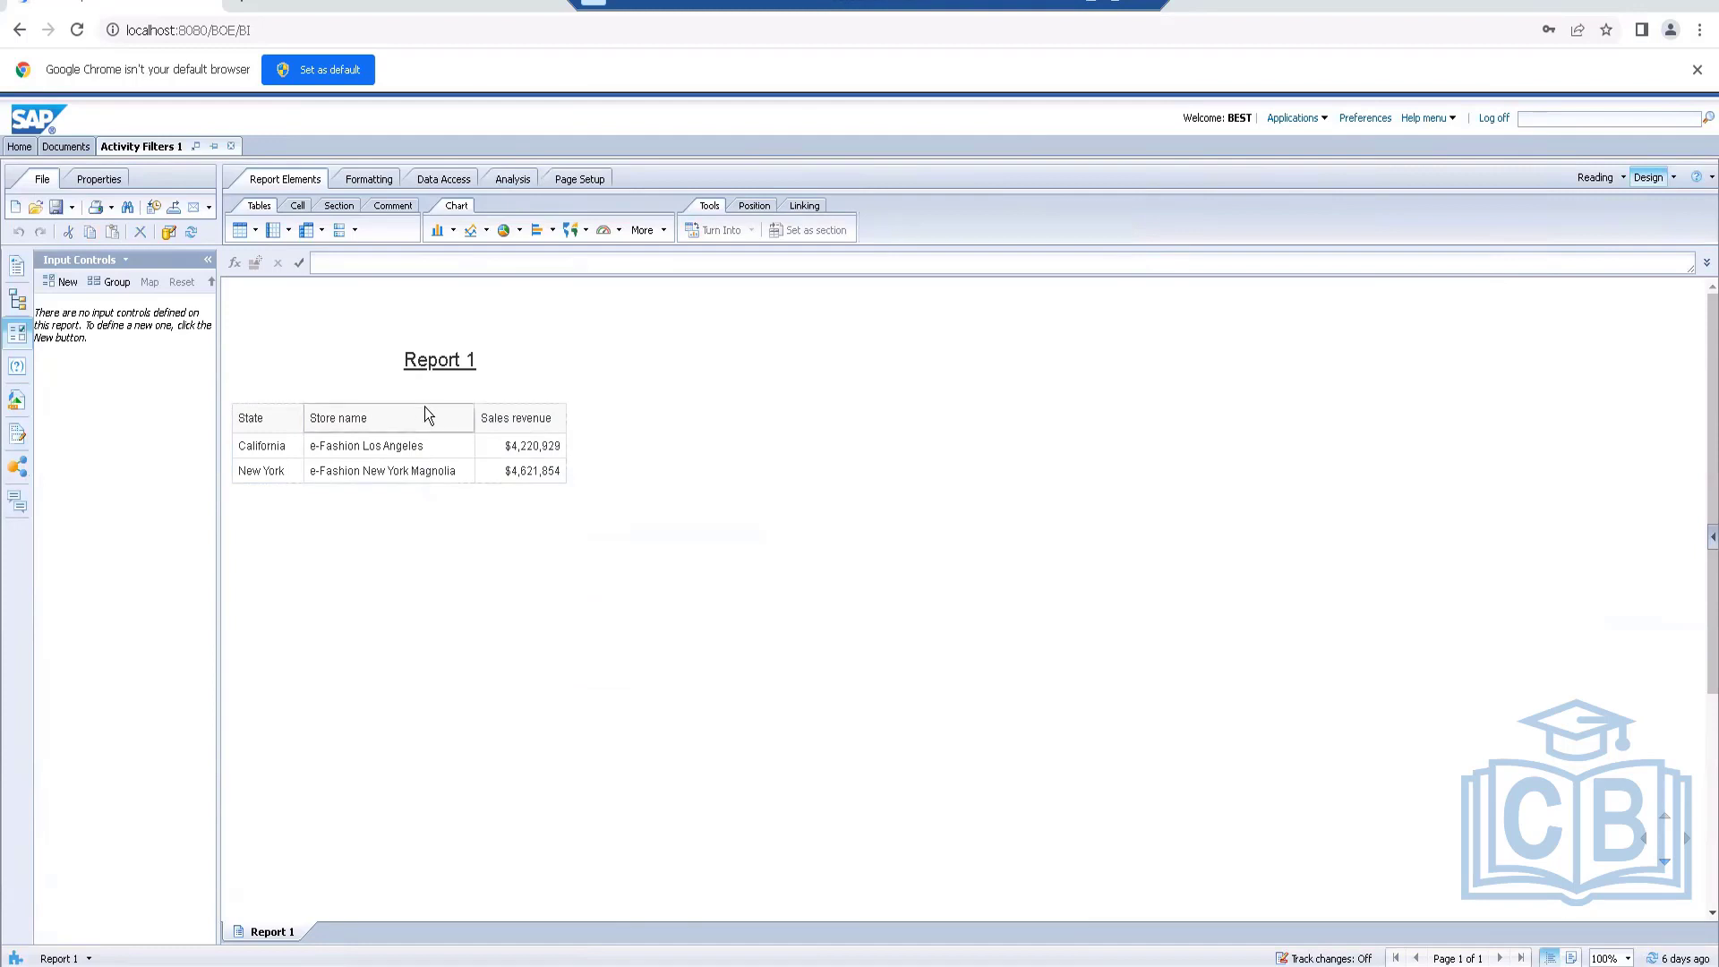
right_click(428, 400)
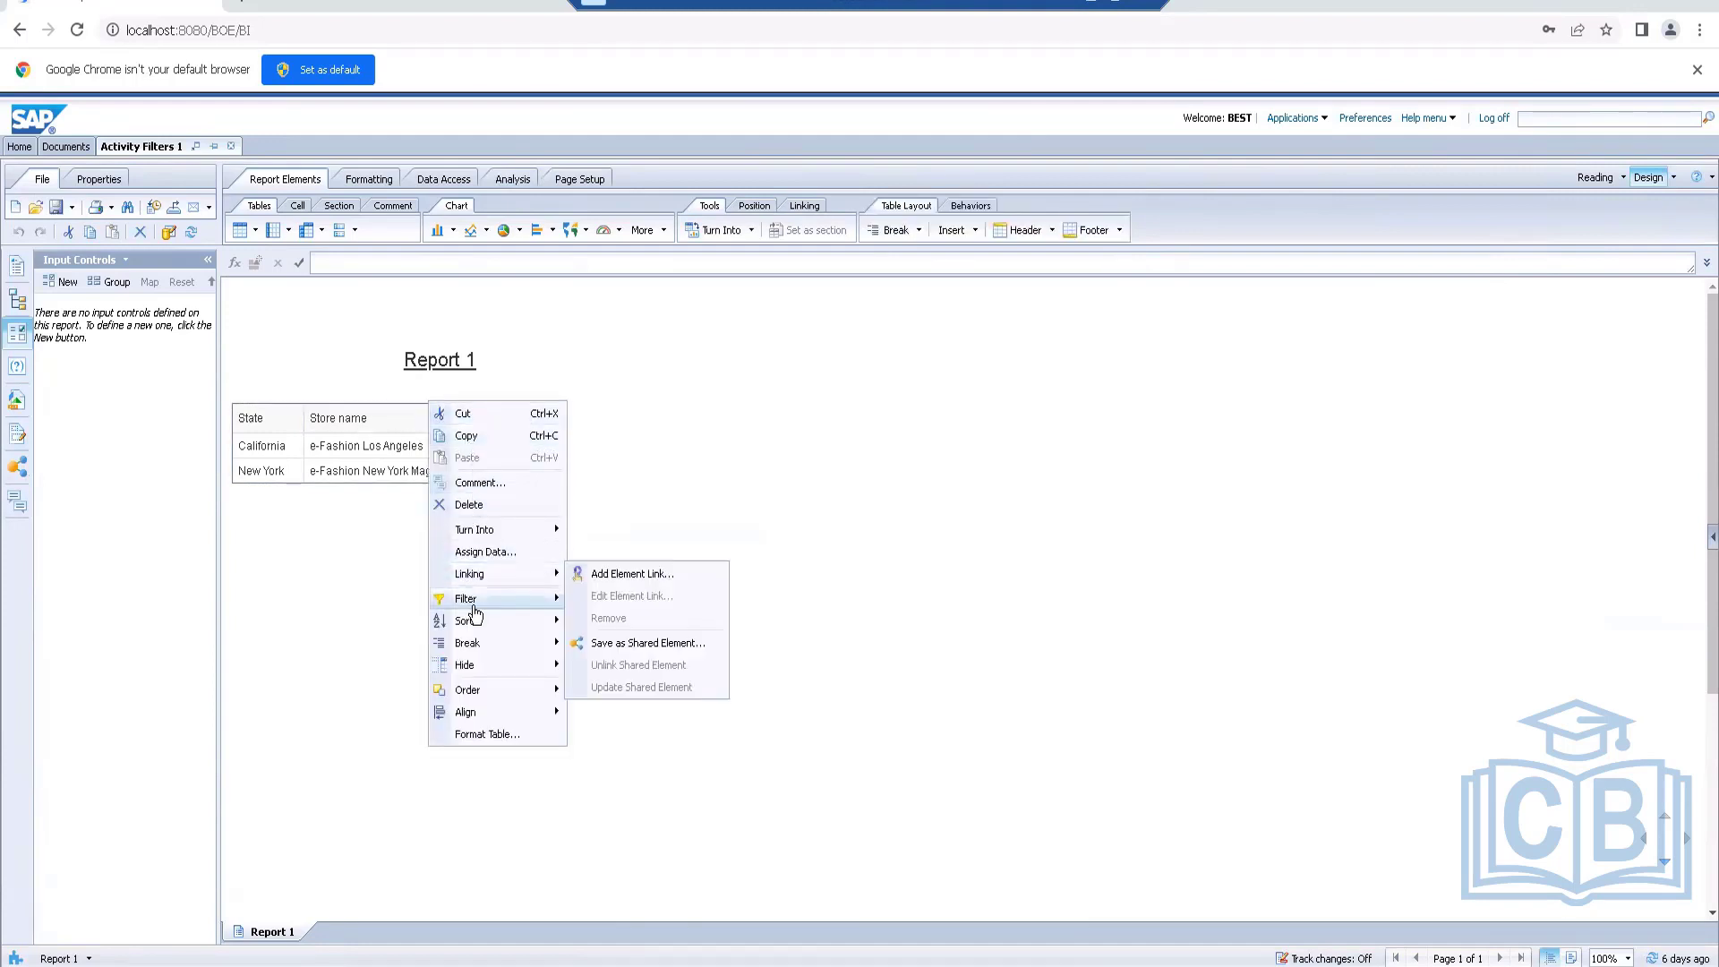
mouse_move(472, 694)
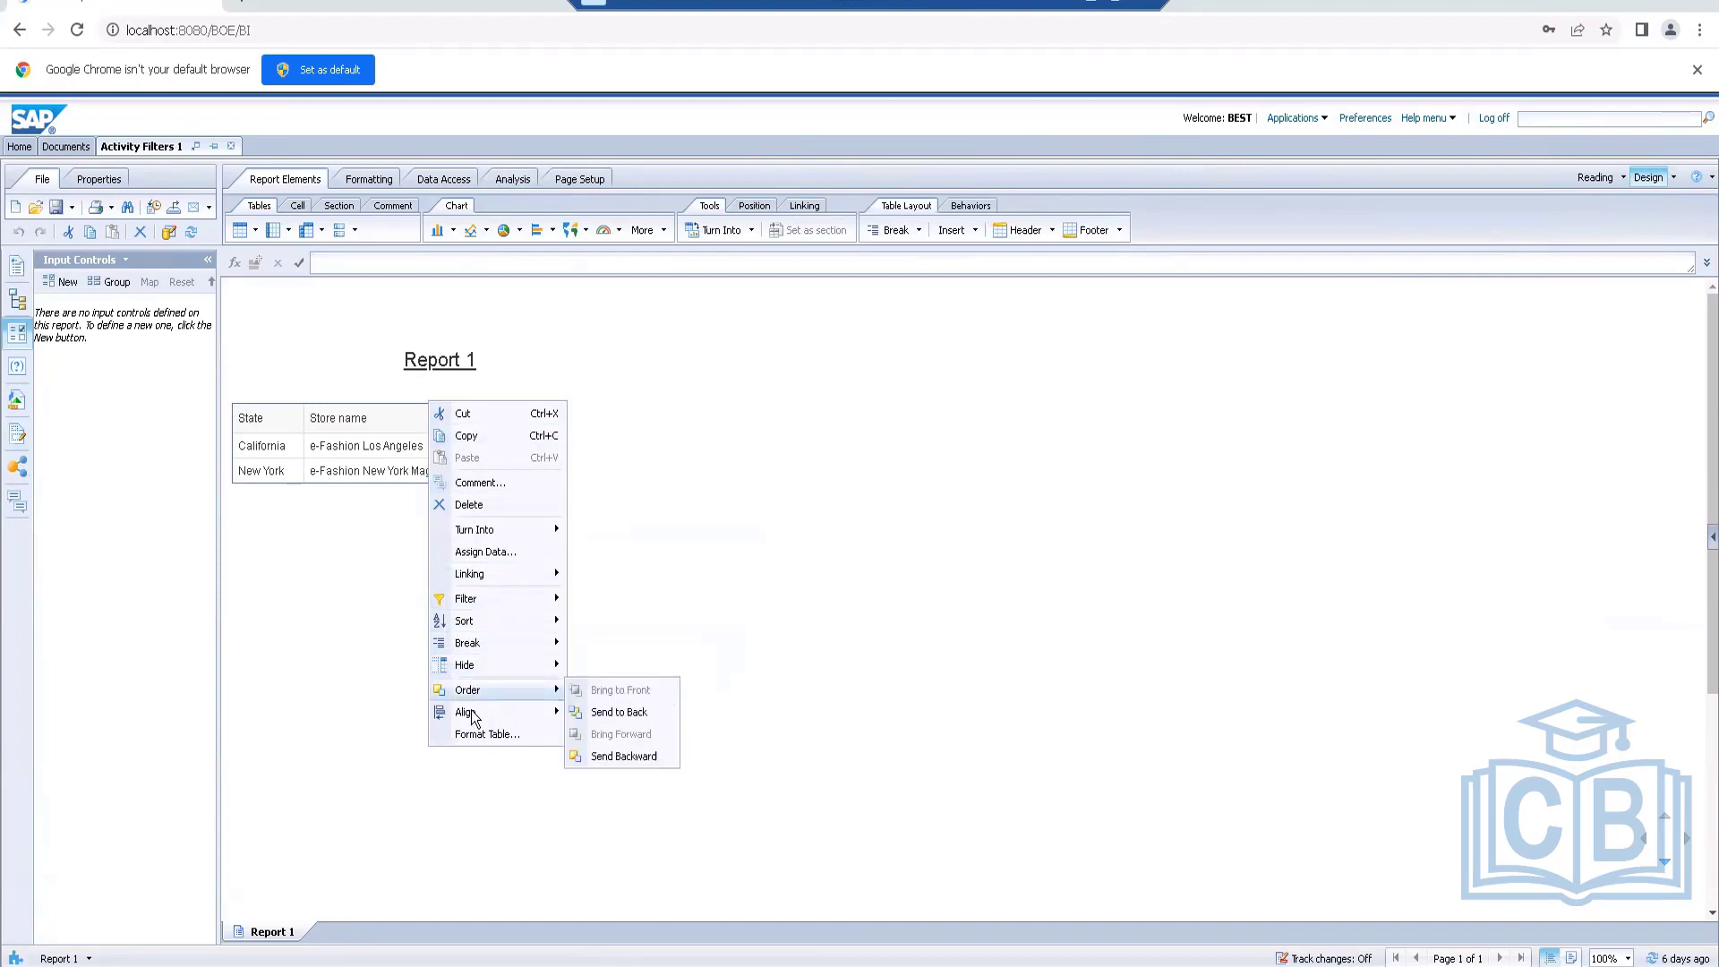
click(906, 492)
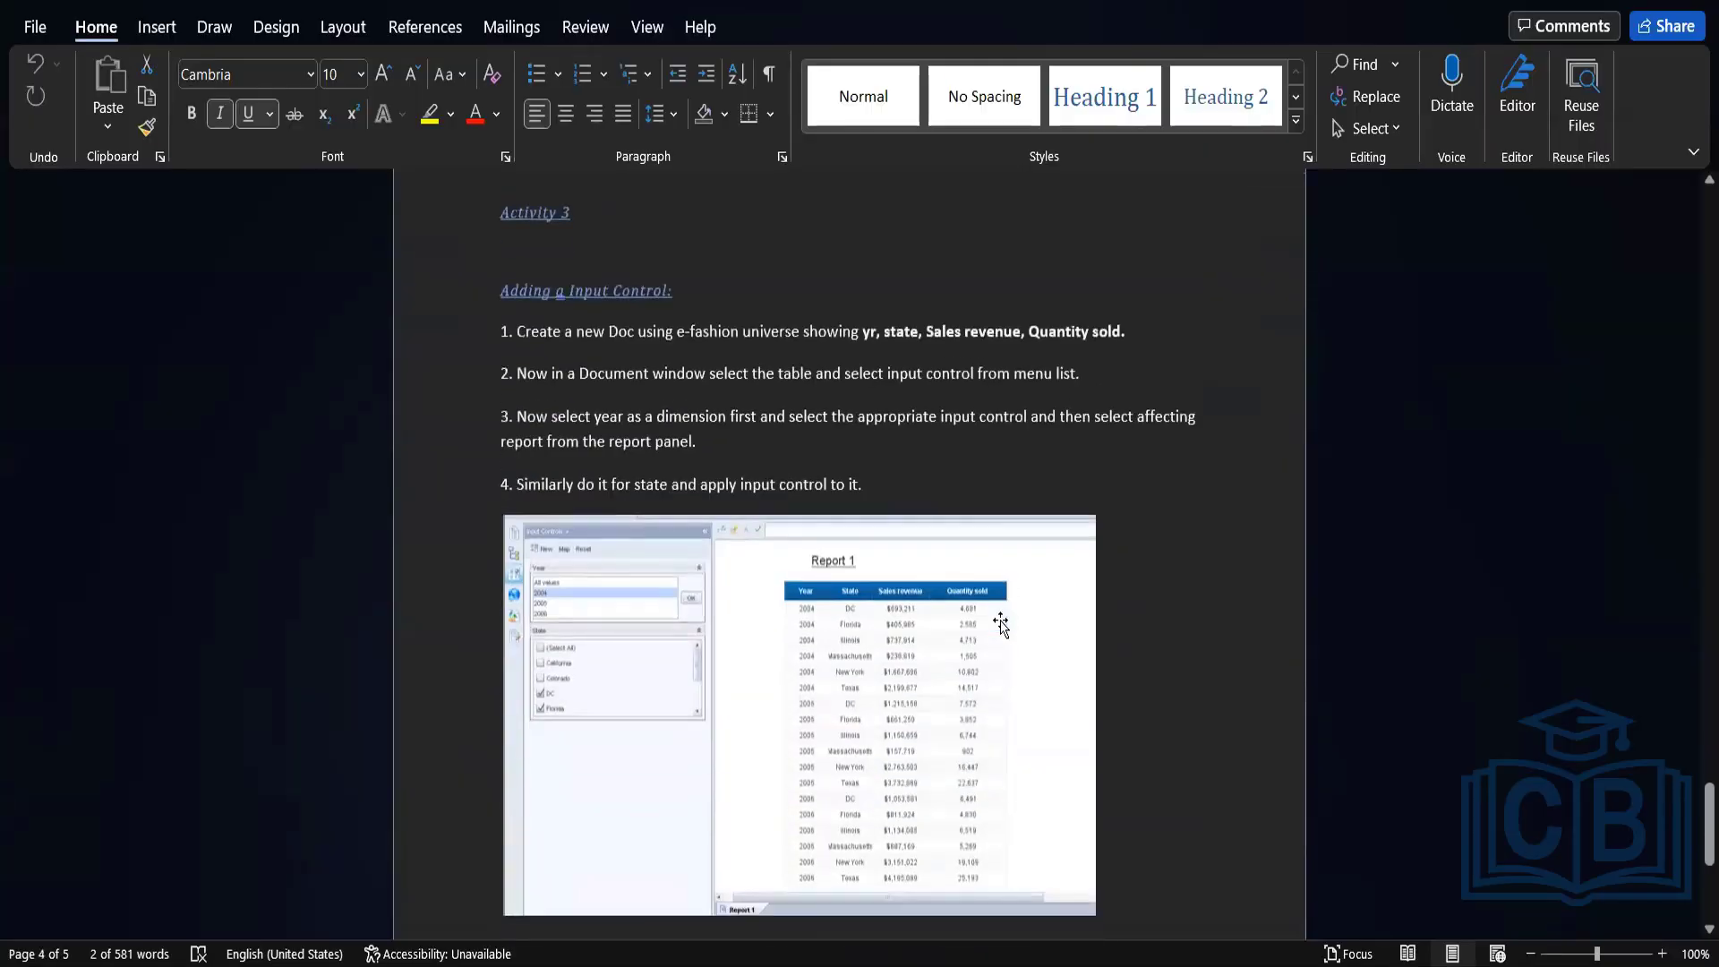
Look through the input control and web service activities in Word, and switch to PowerPoint to view the Module Objectives slide
scroll(1001, 626, down, 5)
scroll(1095, 487, up, 3)
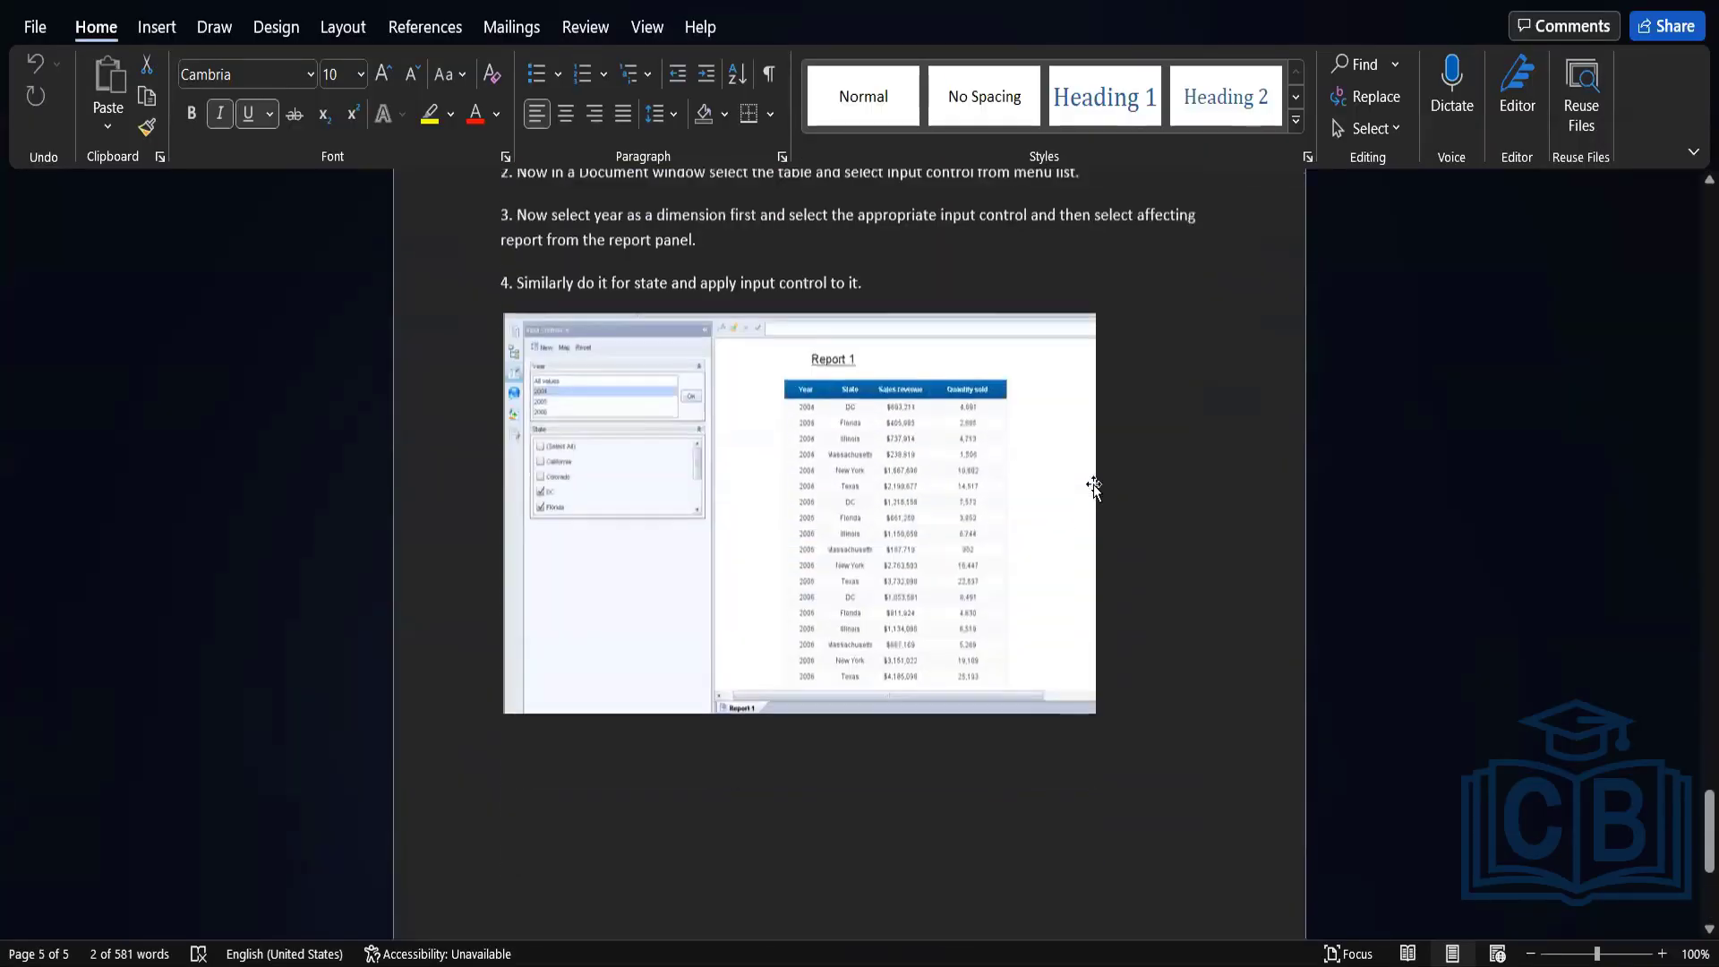
scroll(1094, 484, up, 4)
scroll(1094, 483, down, 15)
scroll(1094, 484, up, 10)
scroll(1074, 501, up, 3)
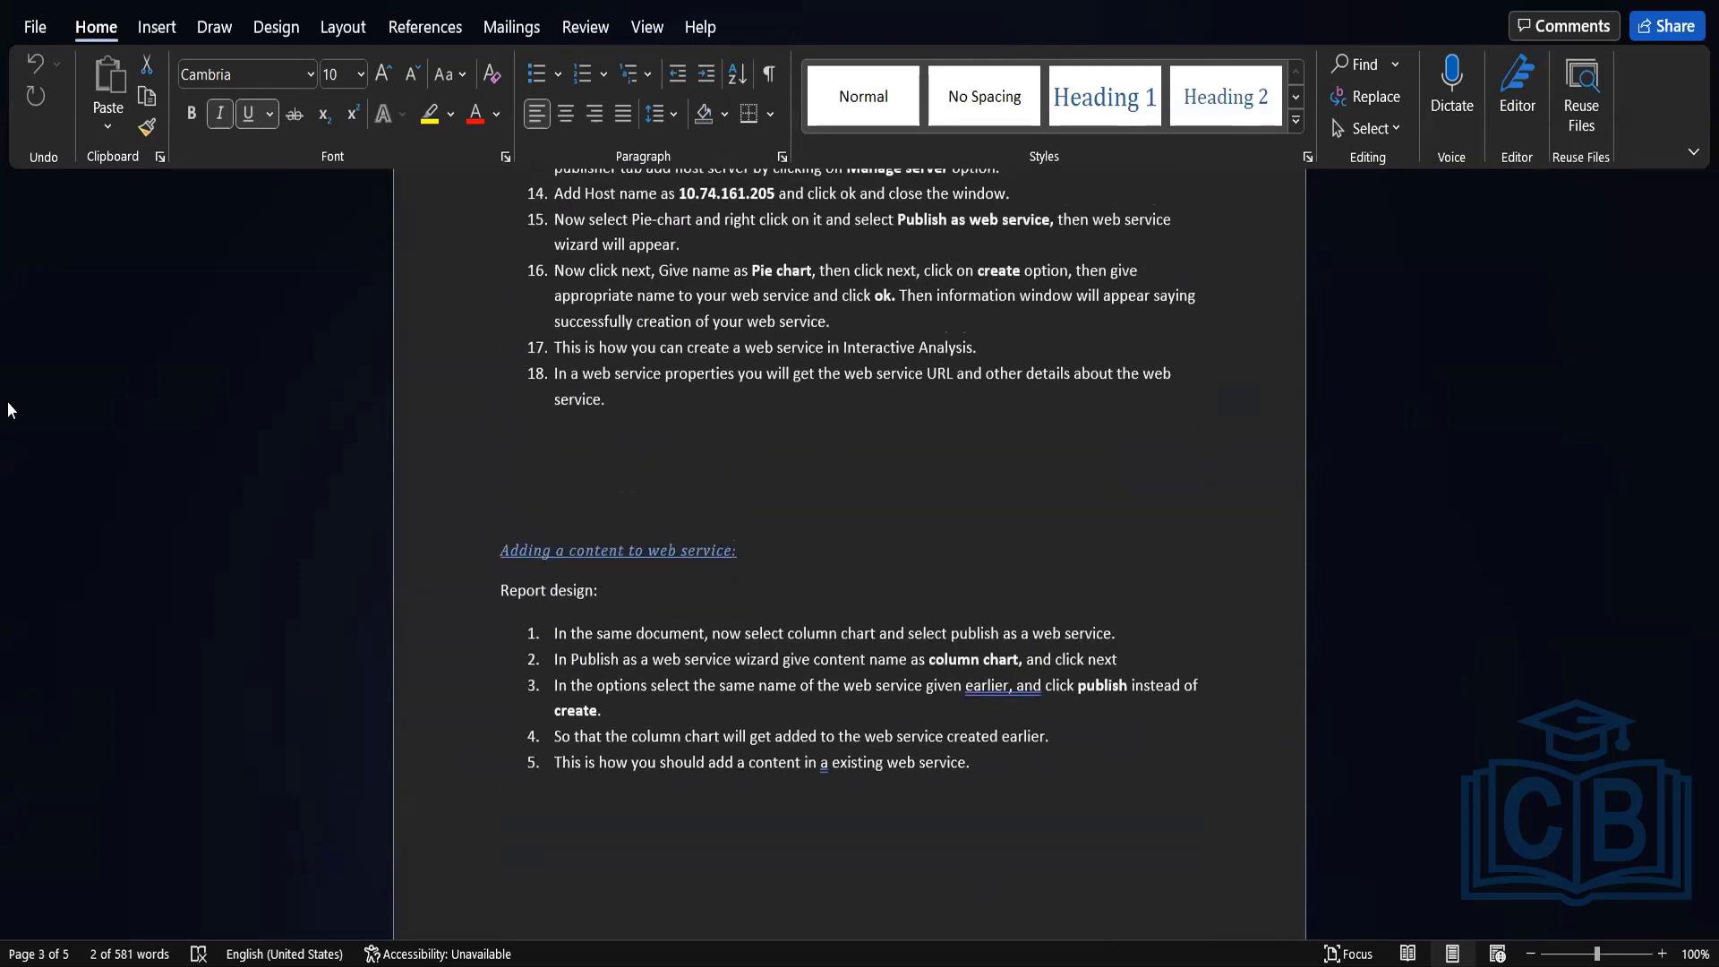
key(alt+Tab)
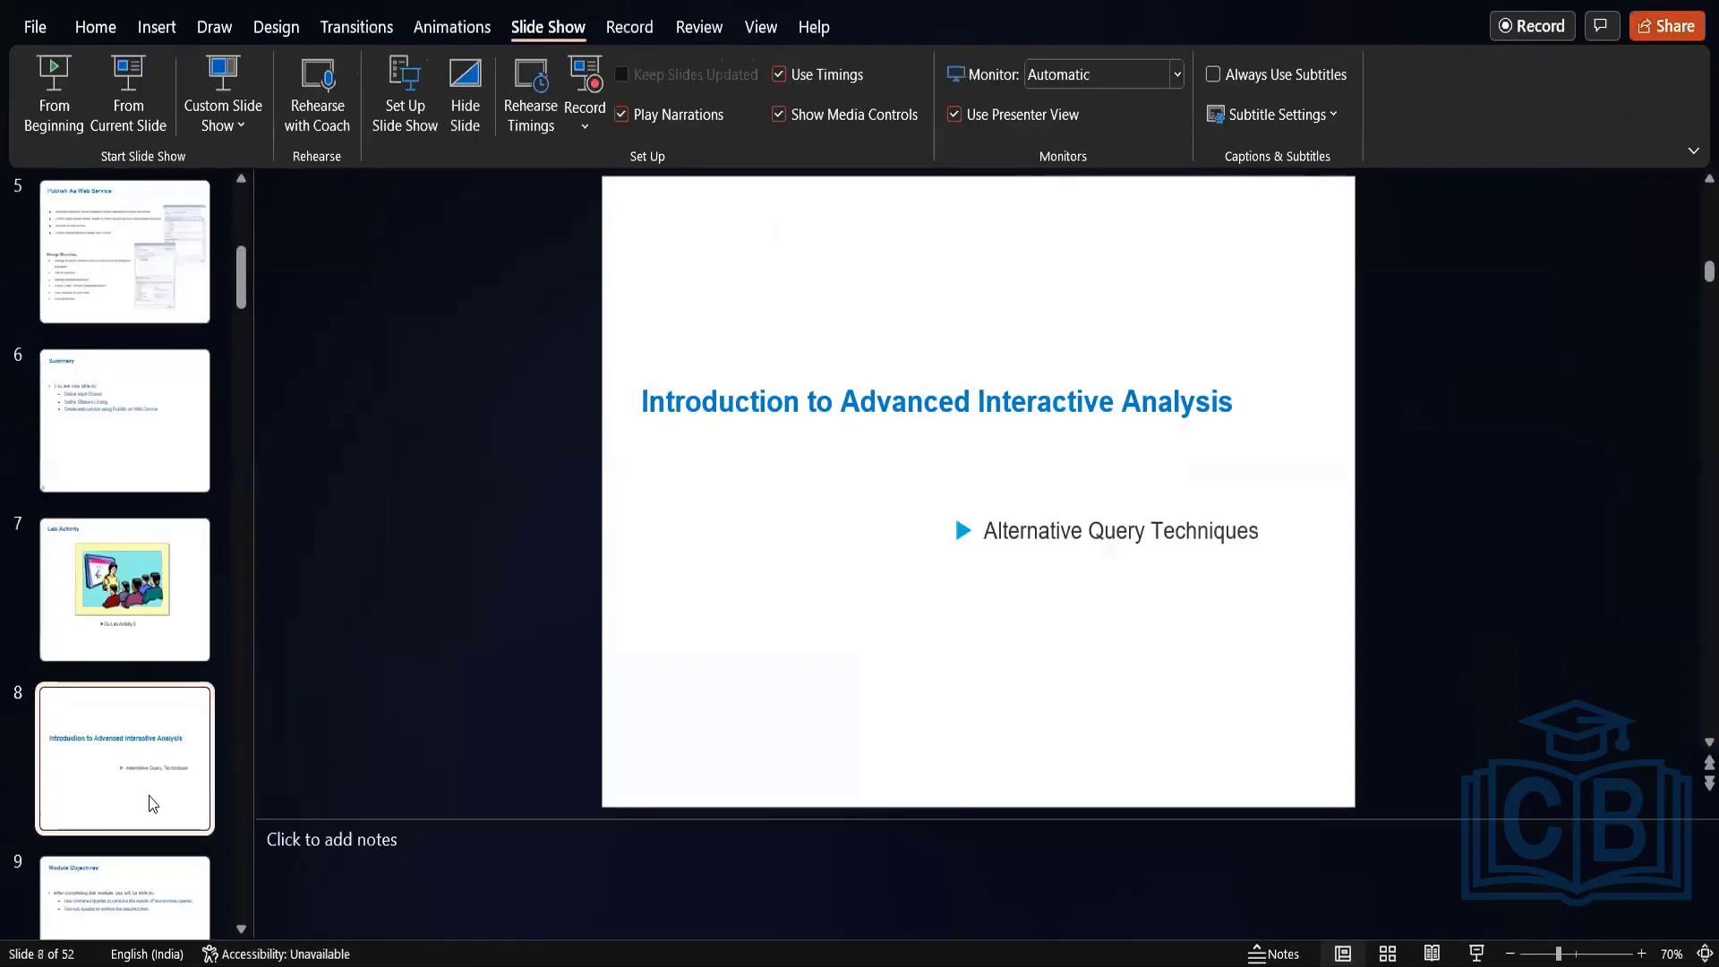
scroll(931, 660, down, 1)
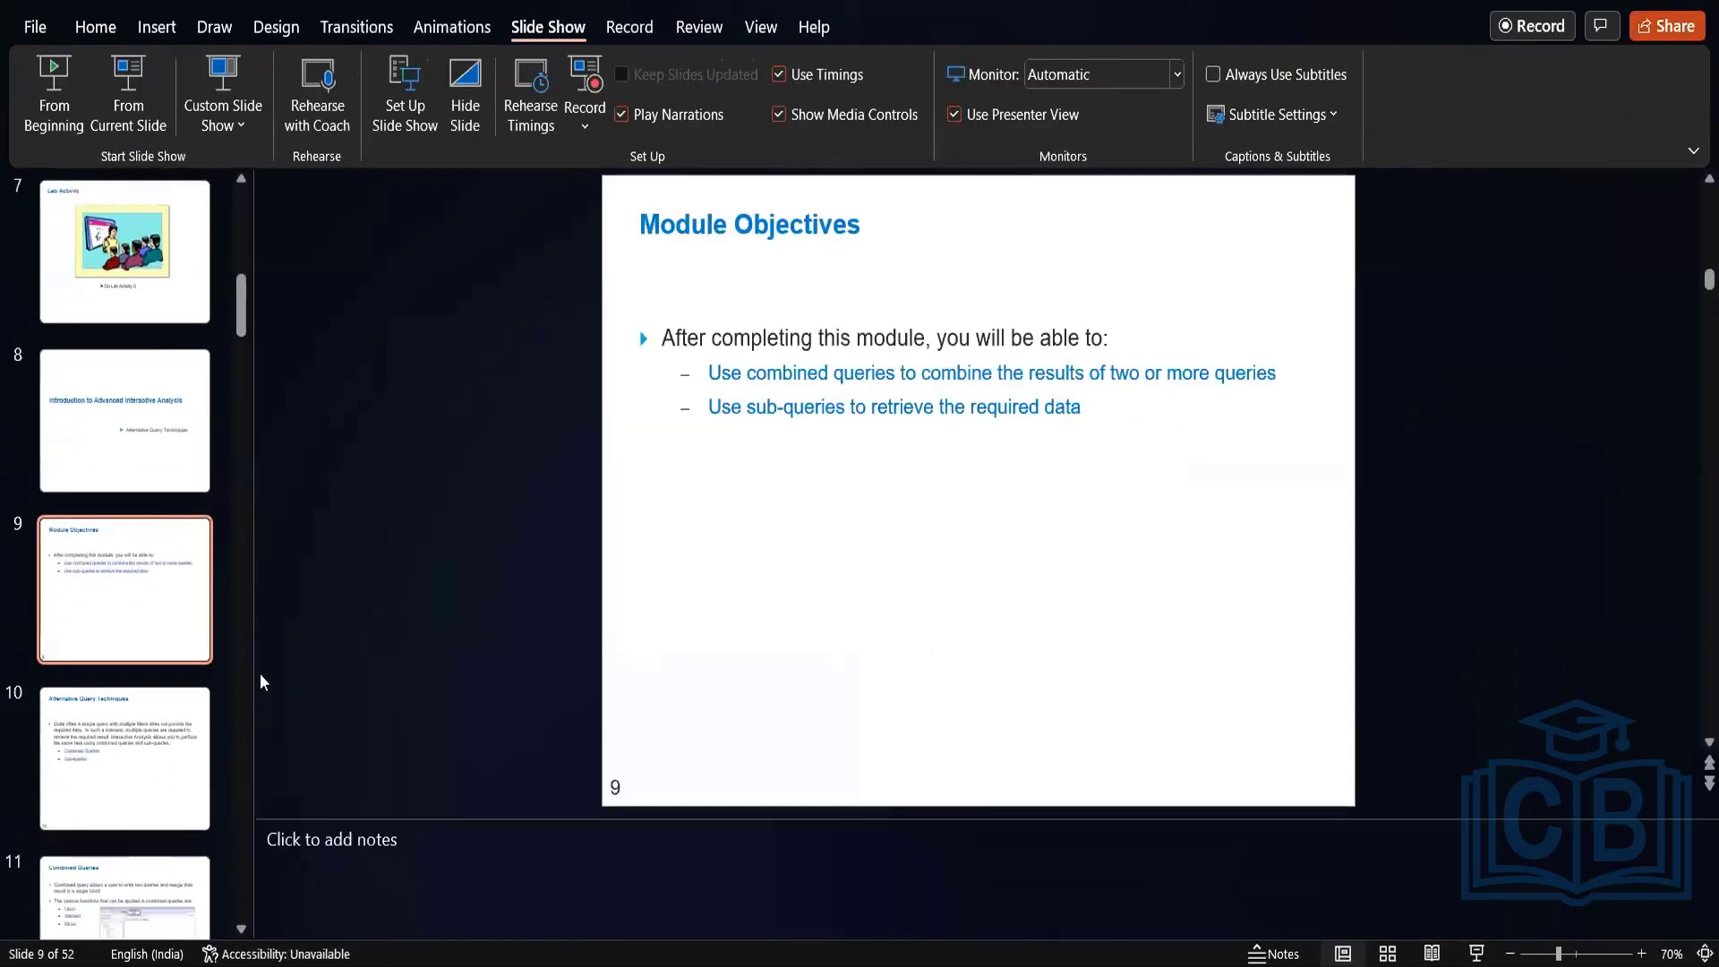
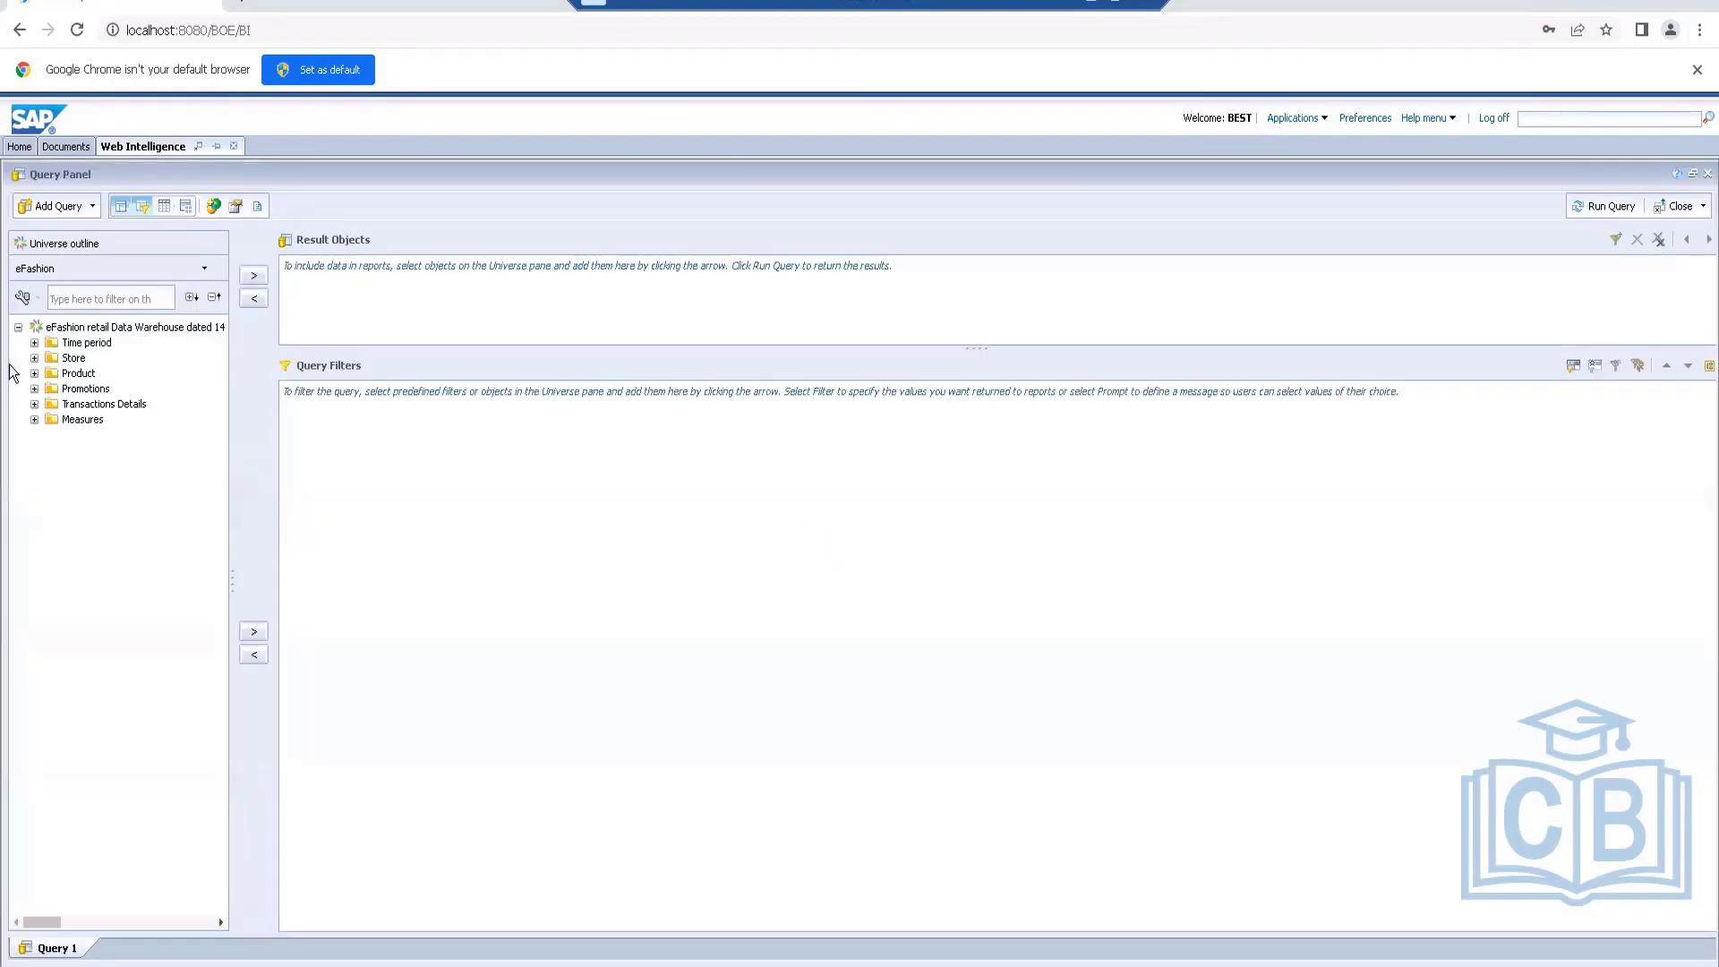
Add Year from the Time period folder and Lines from the Product folder to the query's result objects
click(34, 343)
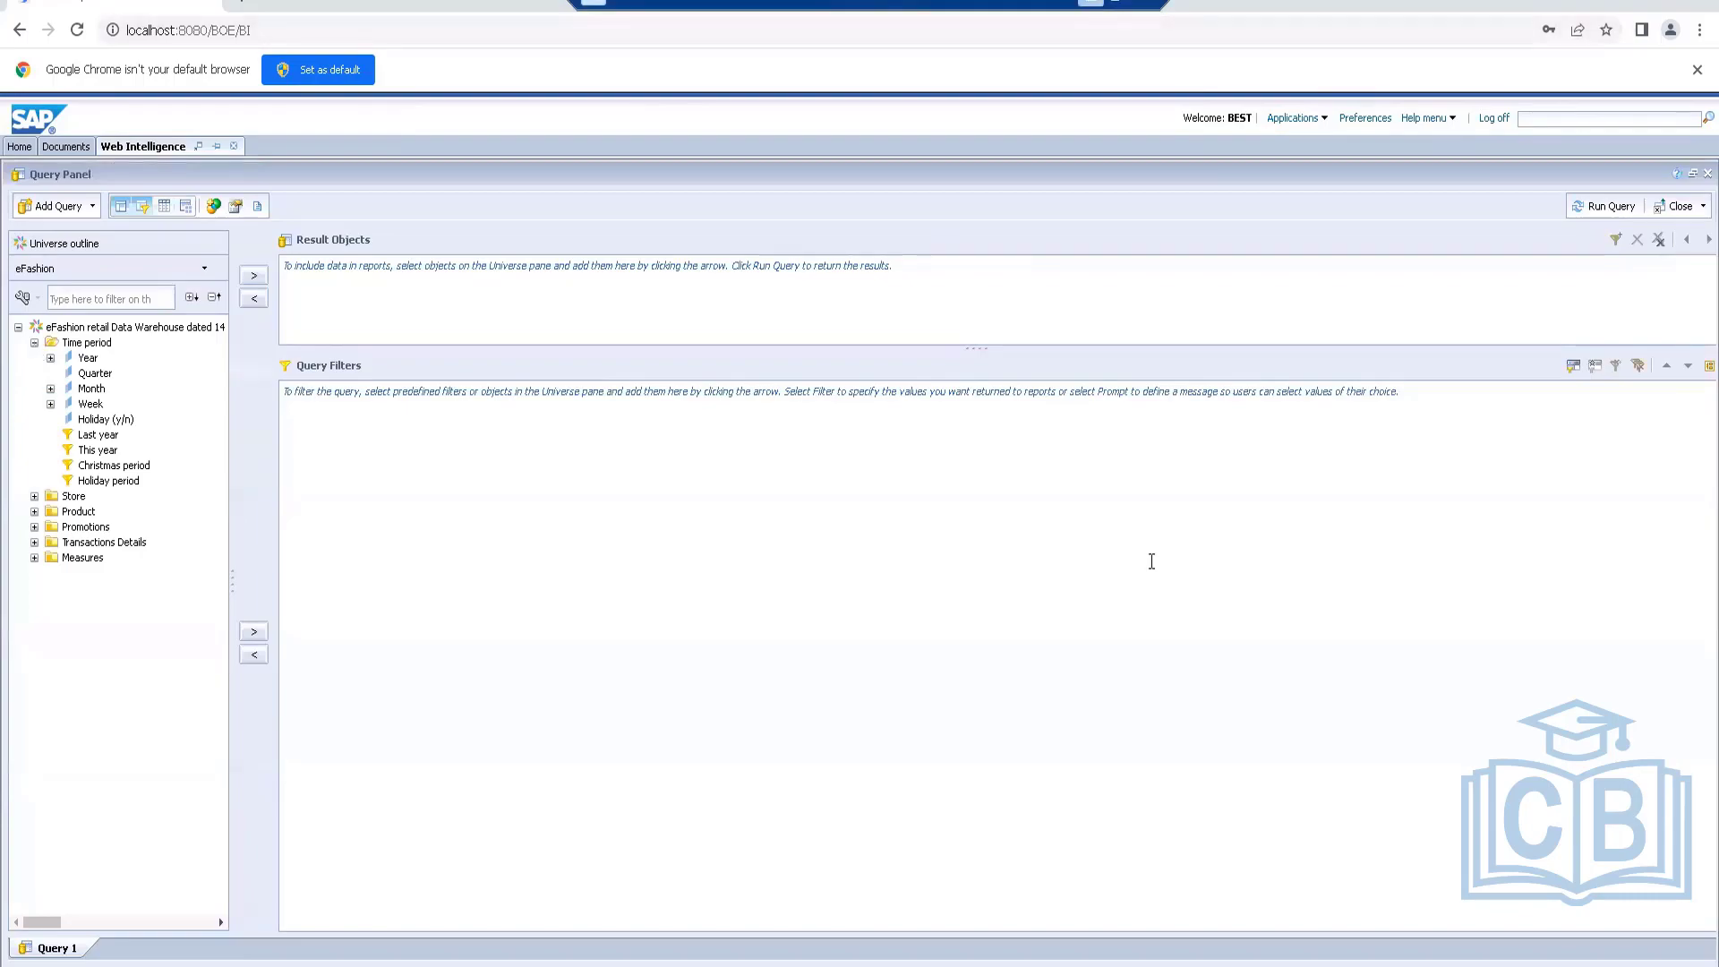
key(alt+Tab)
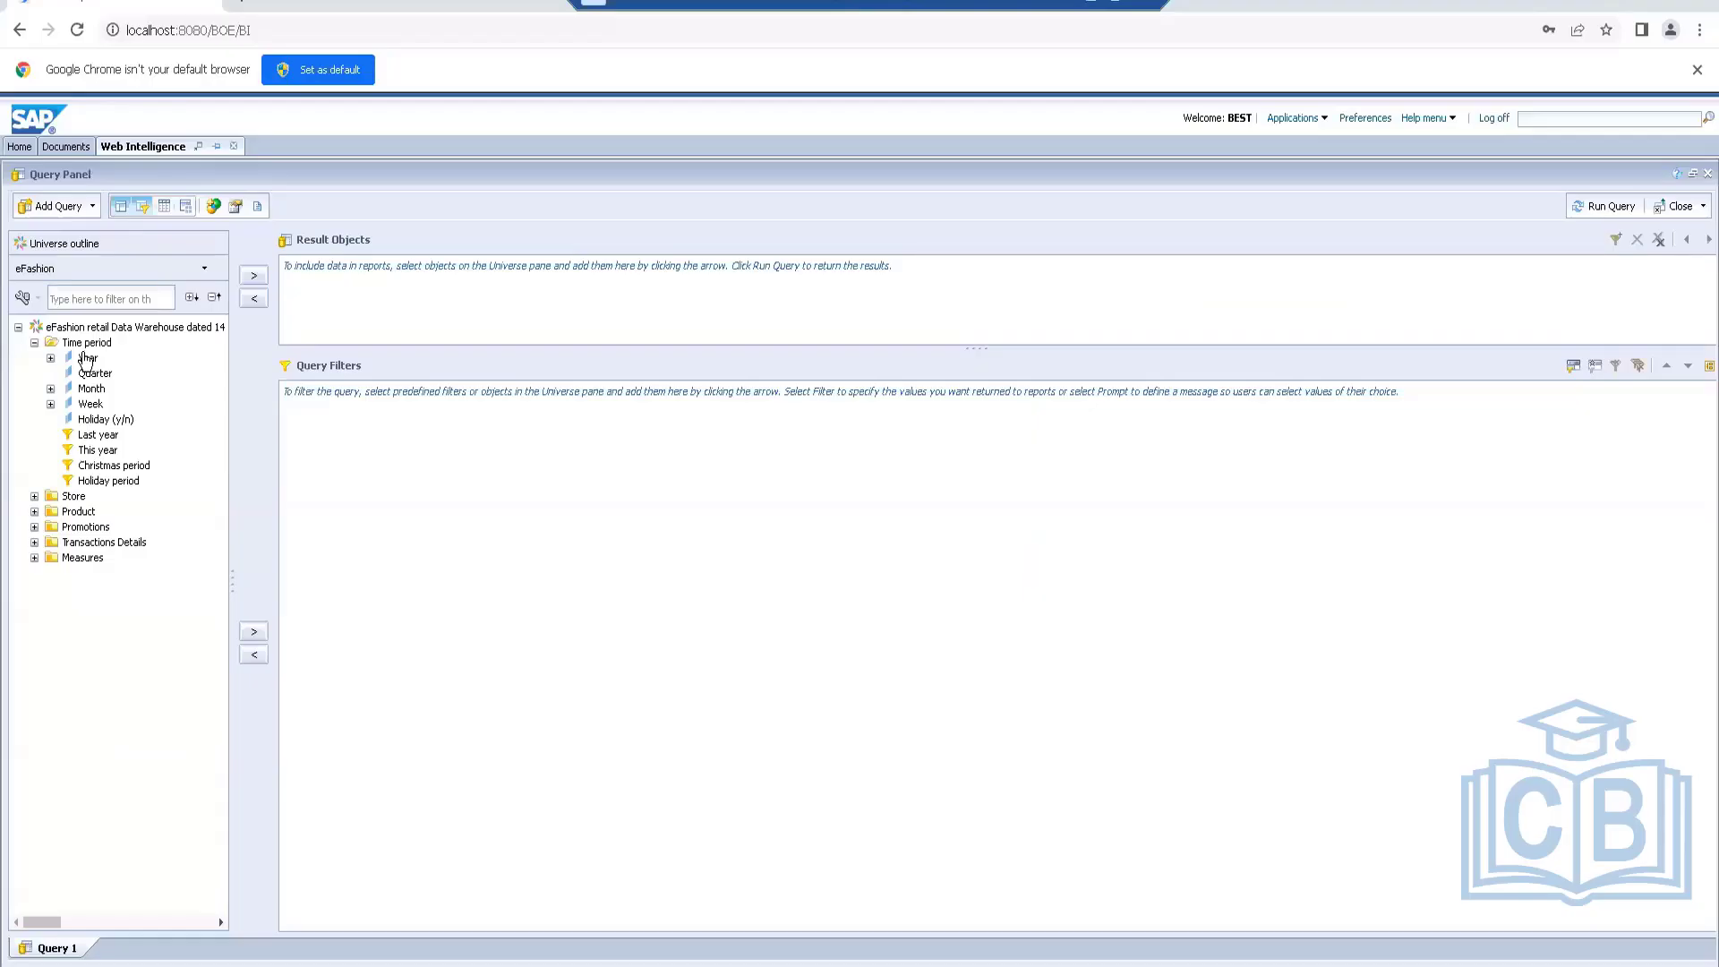
double_click(87, 358)
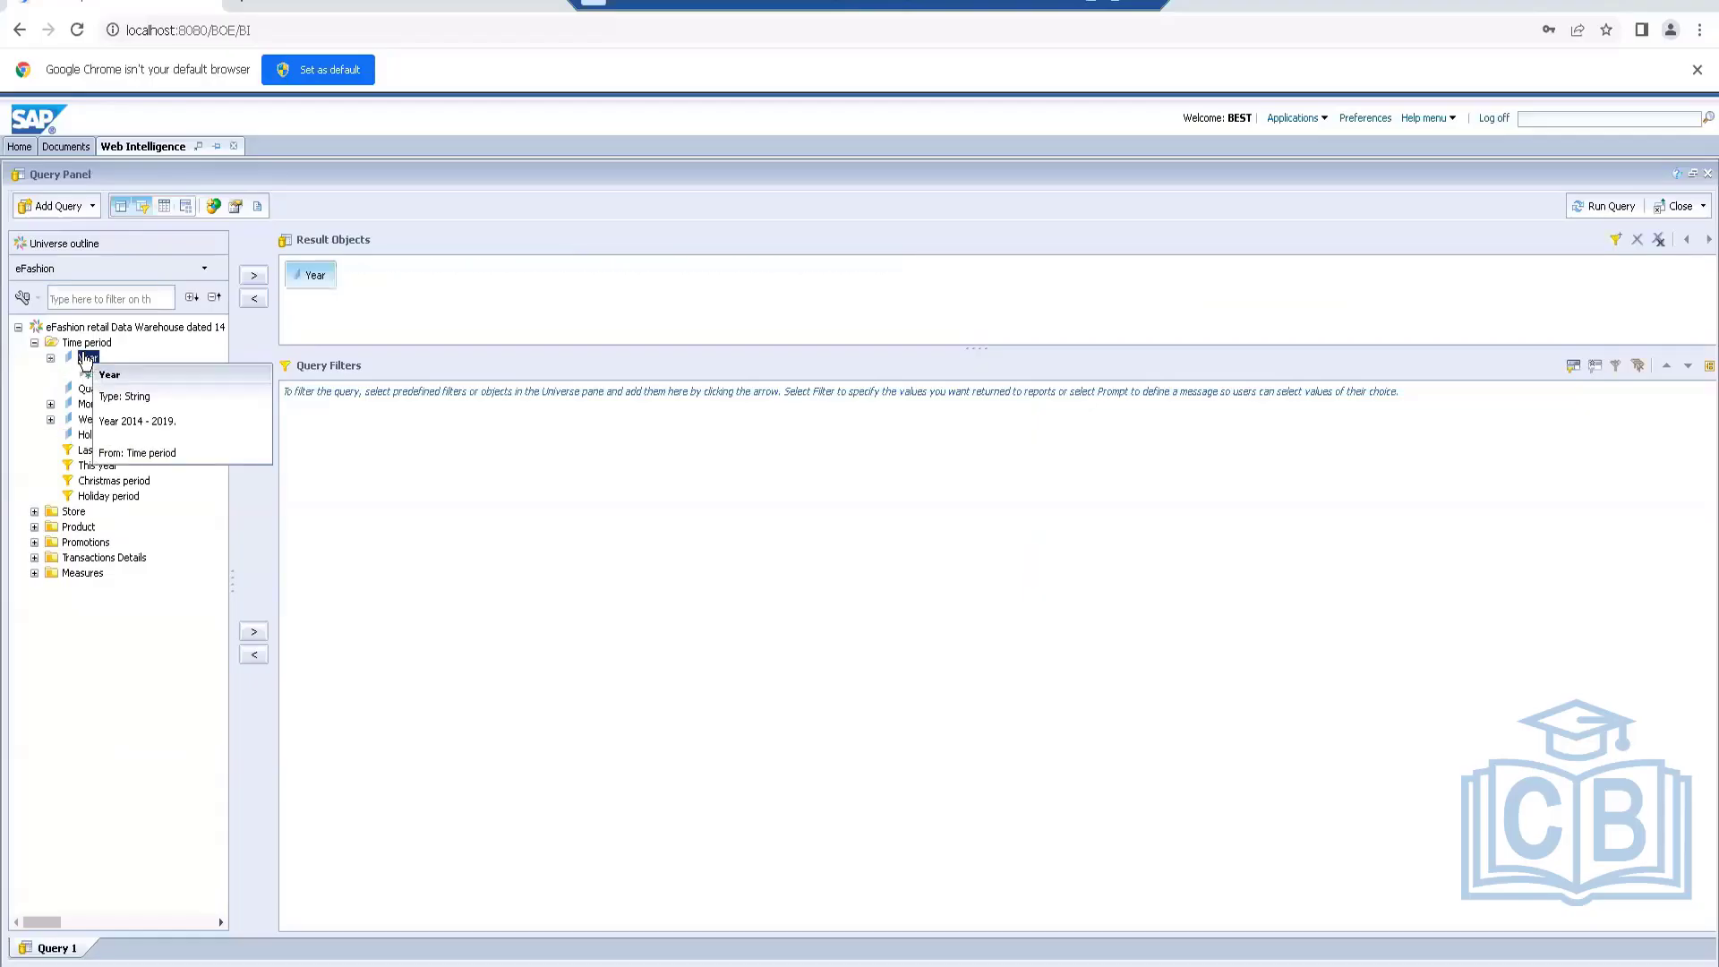
click(34, 527)
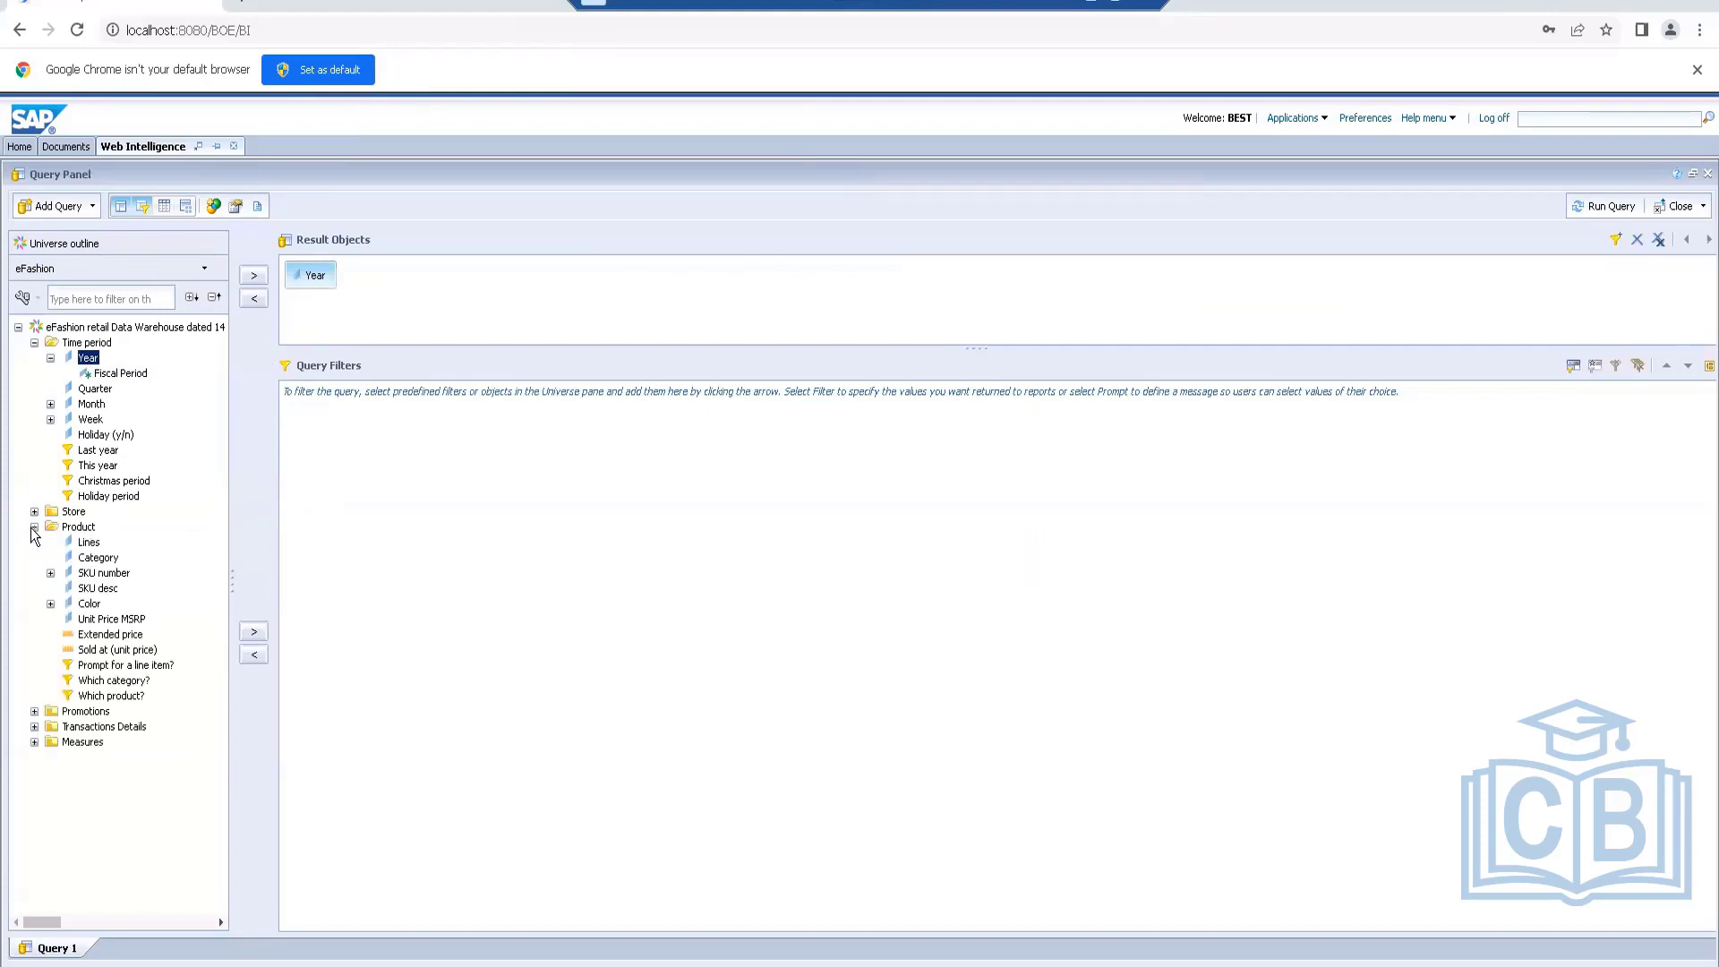
double_click(87, 543)
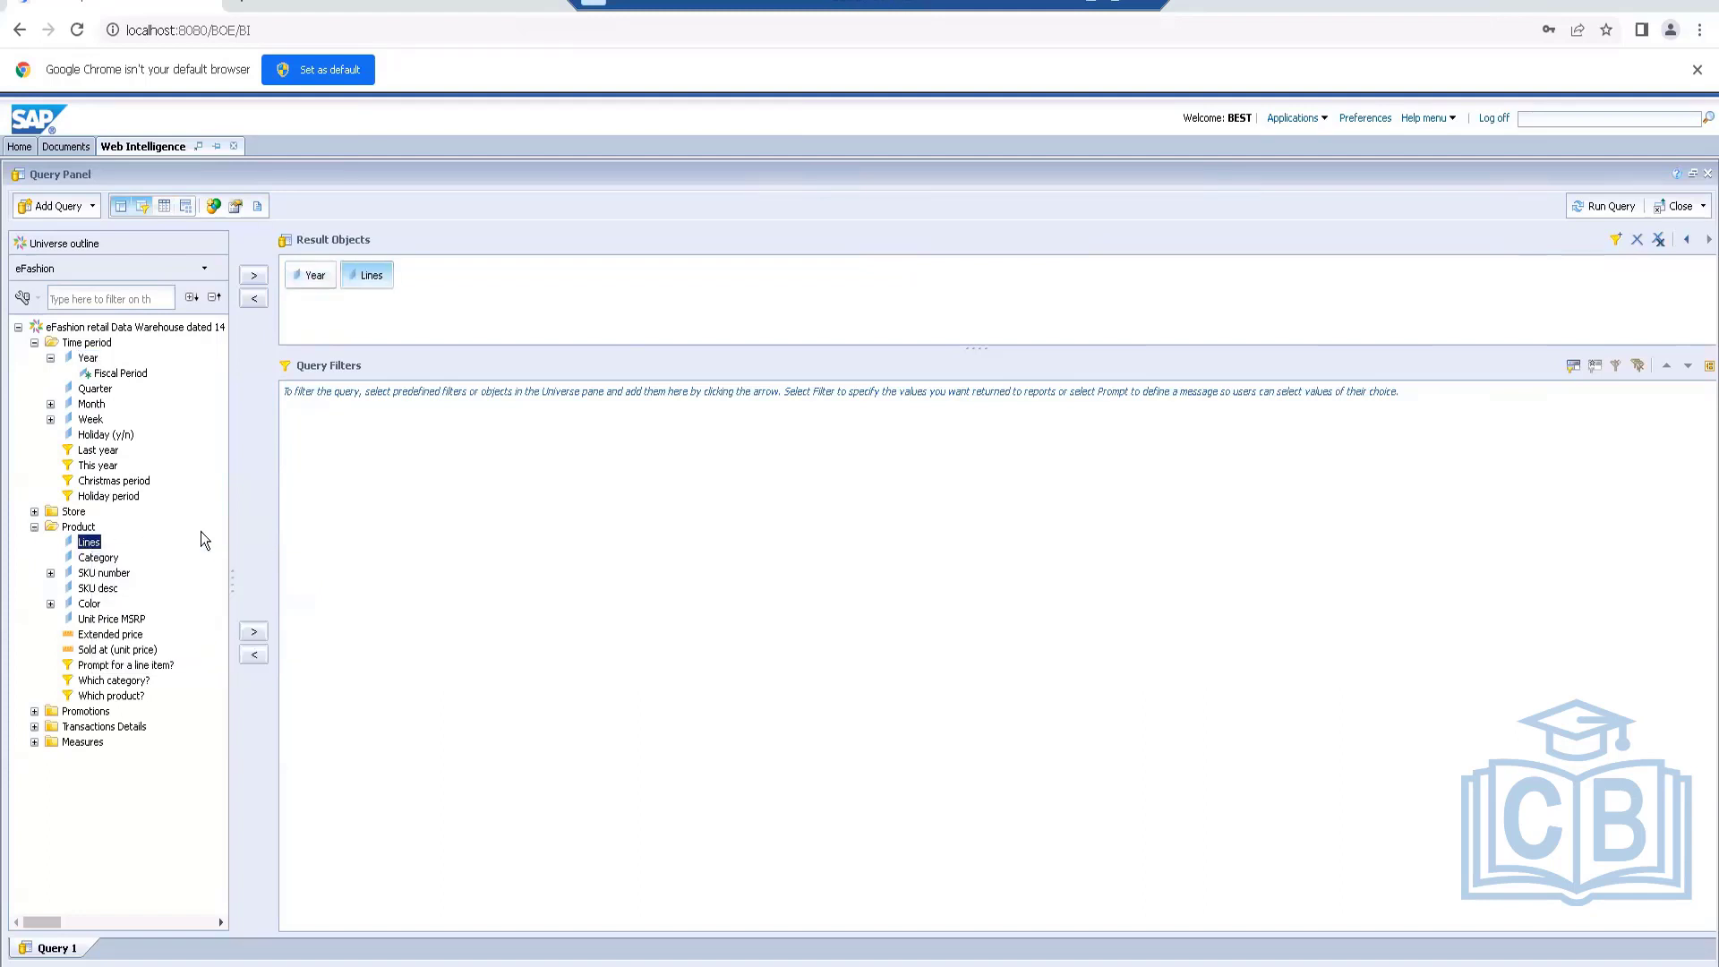
Browse the Store, Promotions, Transactions Details and Measures folders of the eFashion universe for available objects
click(34, 513)
click(34, 512)
click(34, 712)
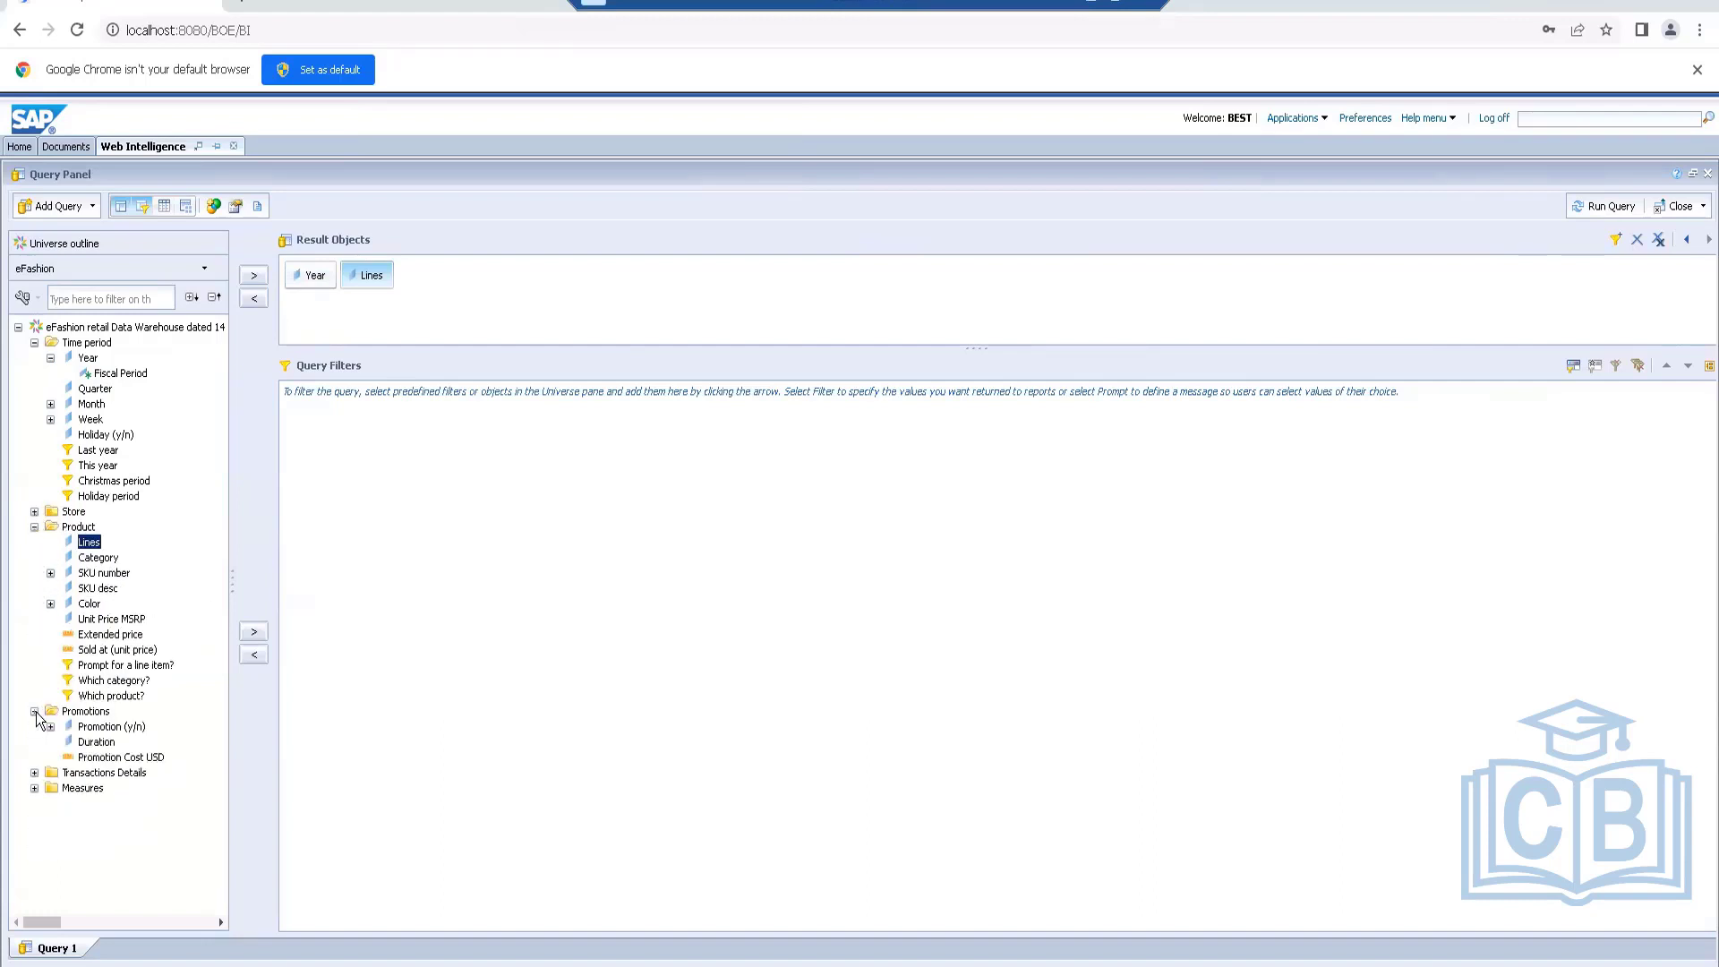
click(34, 712)
click(34, 727)
click(34, 726)
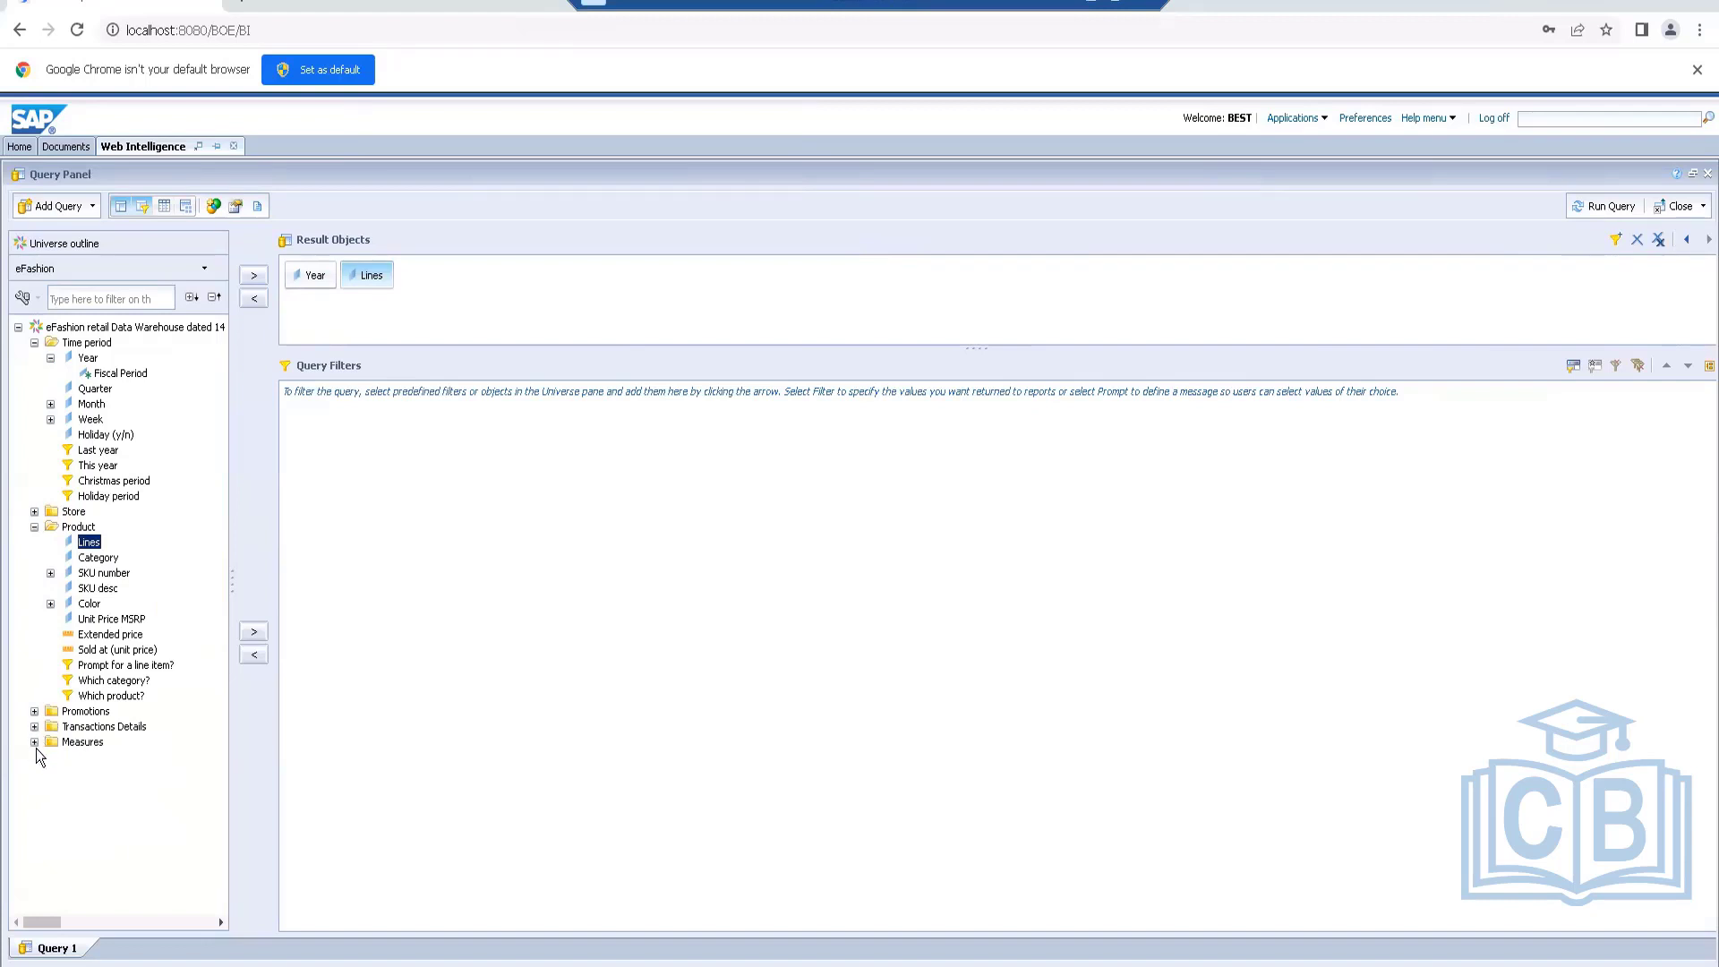
click(34, 743)
click(34, 742)
Add a second combined query, joined by union, to the Year and Lines query
click(216, 207)
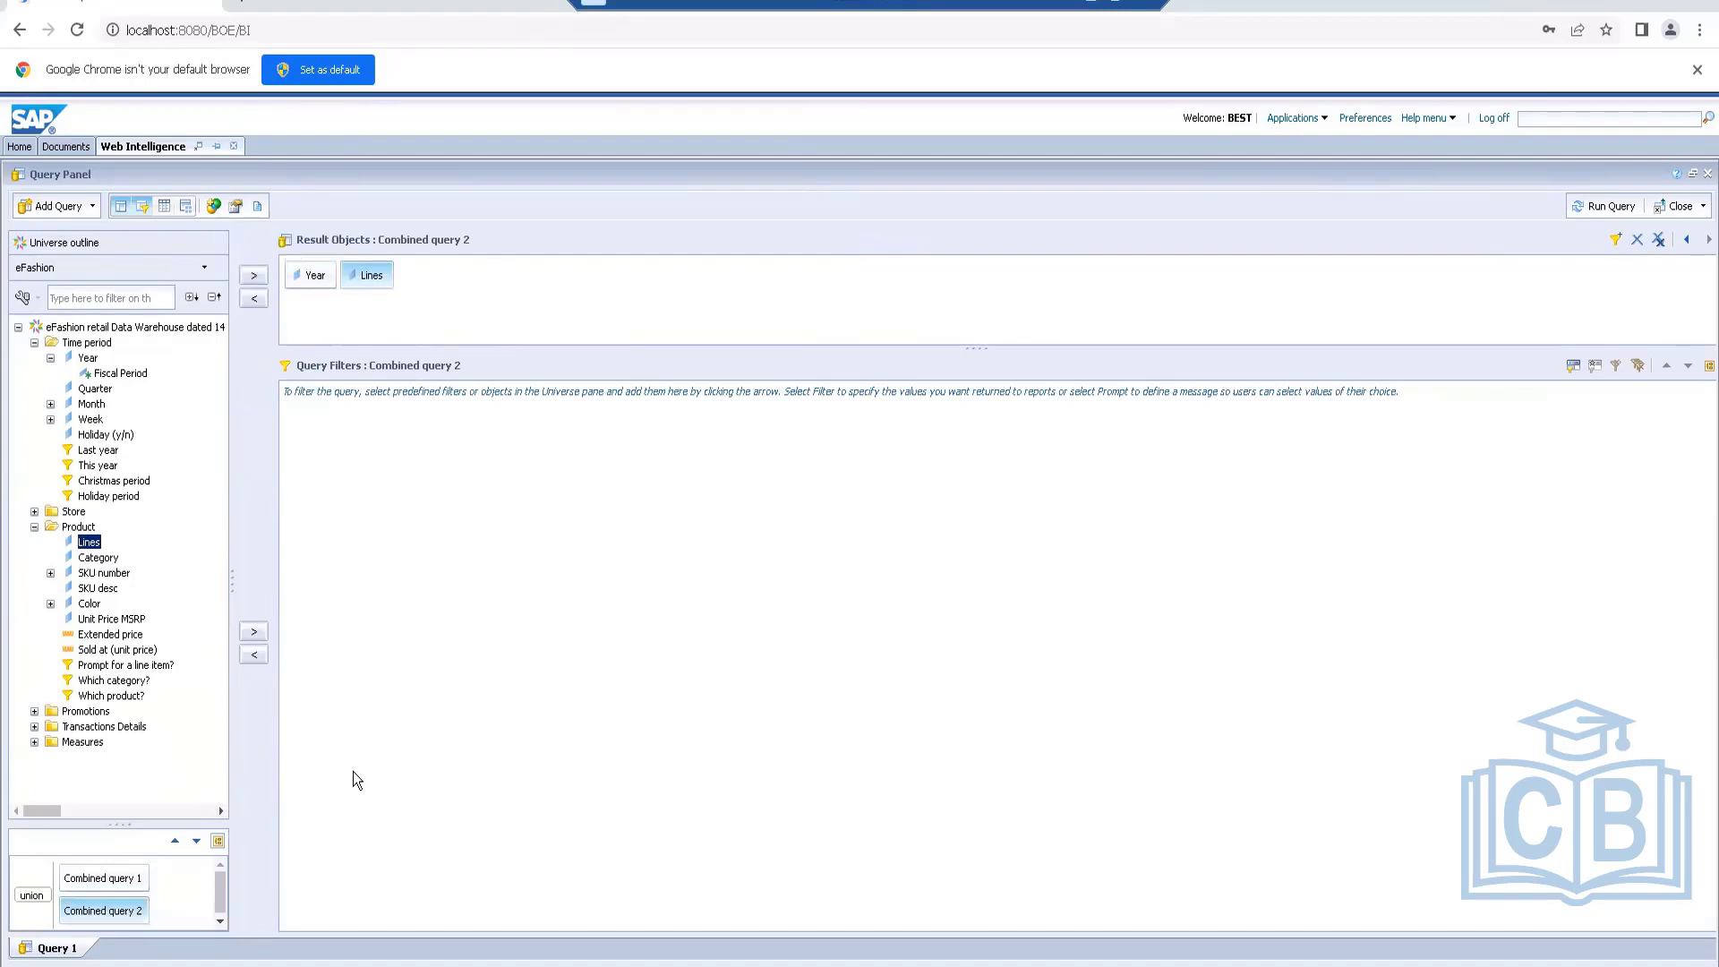
Add a query filter to Combined query 1 that restricts Year to In List 2014
click(105, 880)
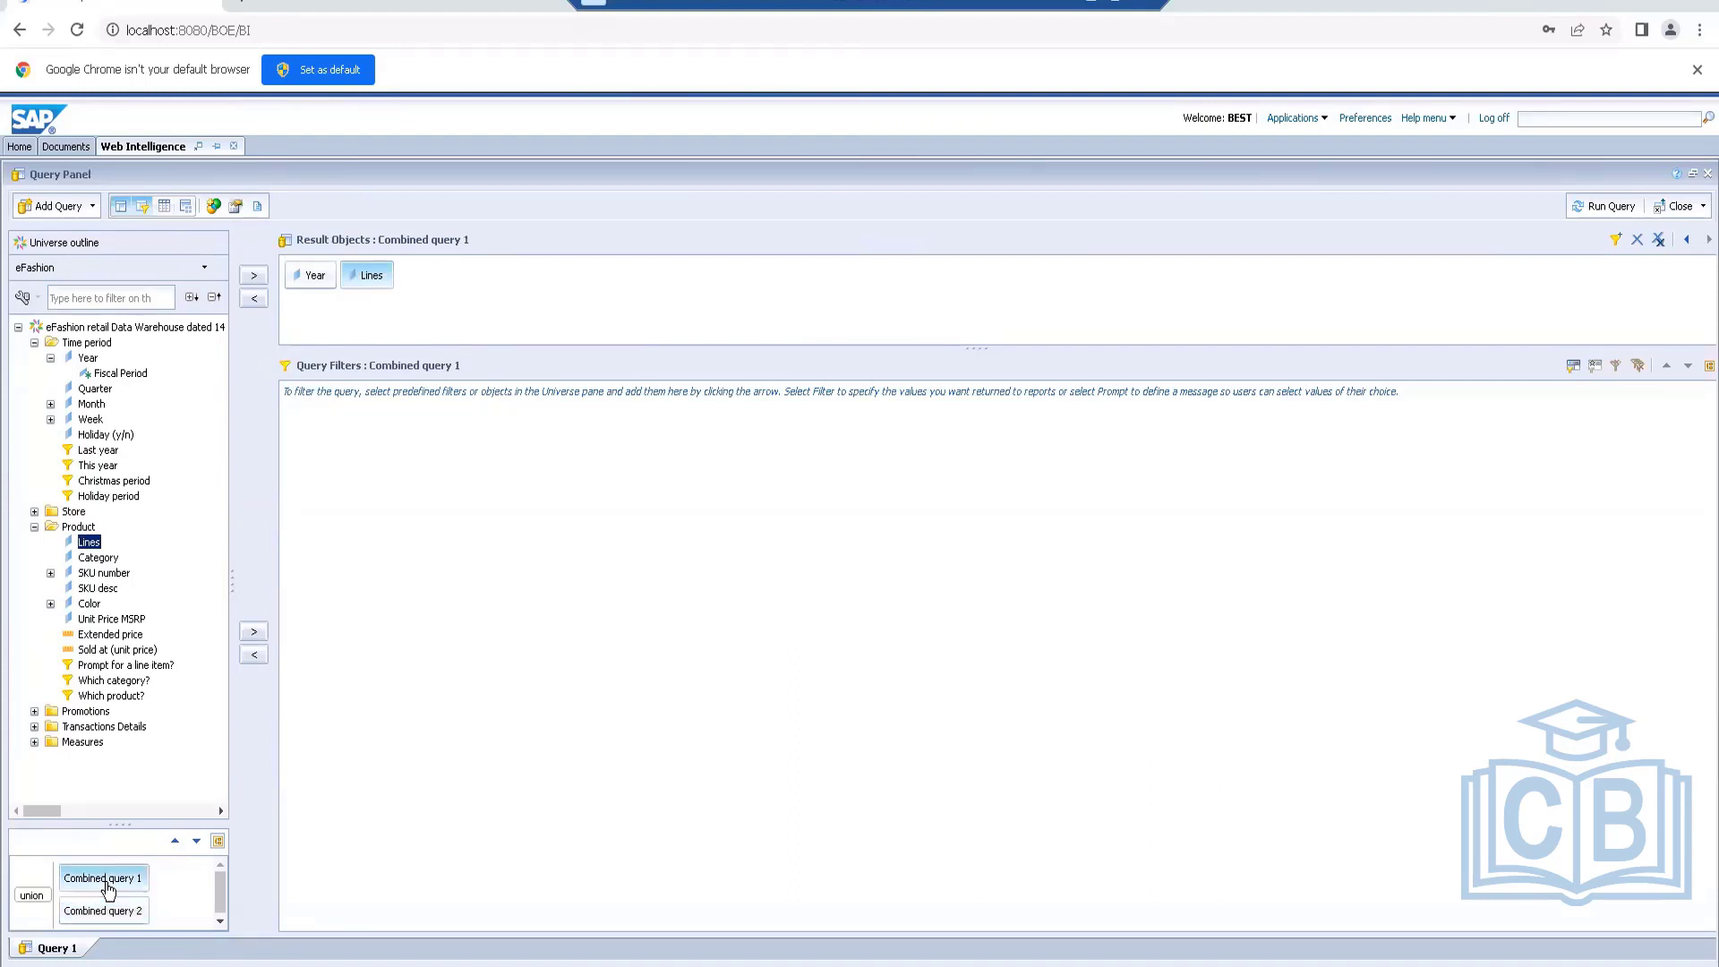
click(104, 912)
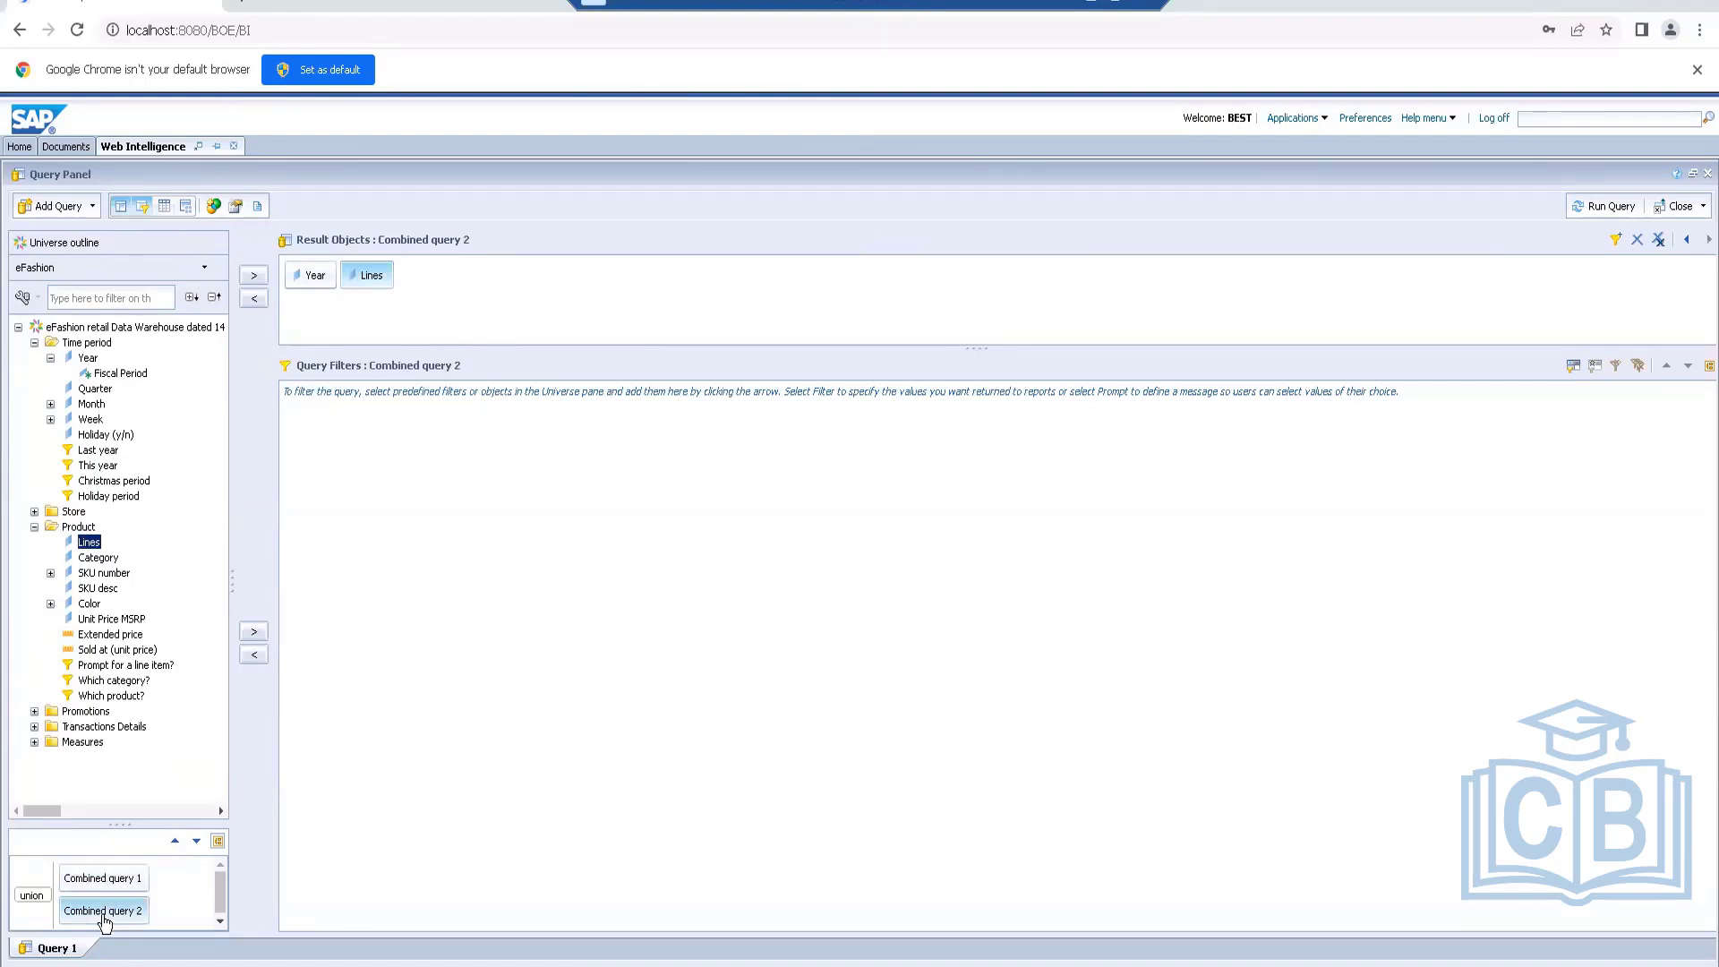
click(104, 880)
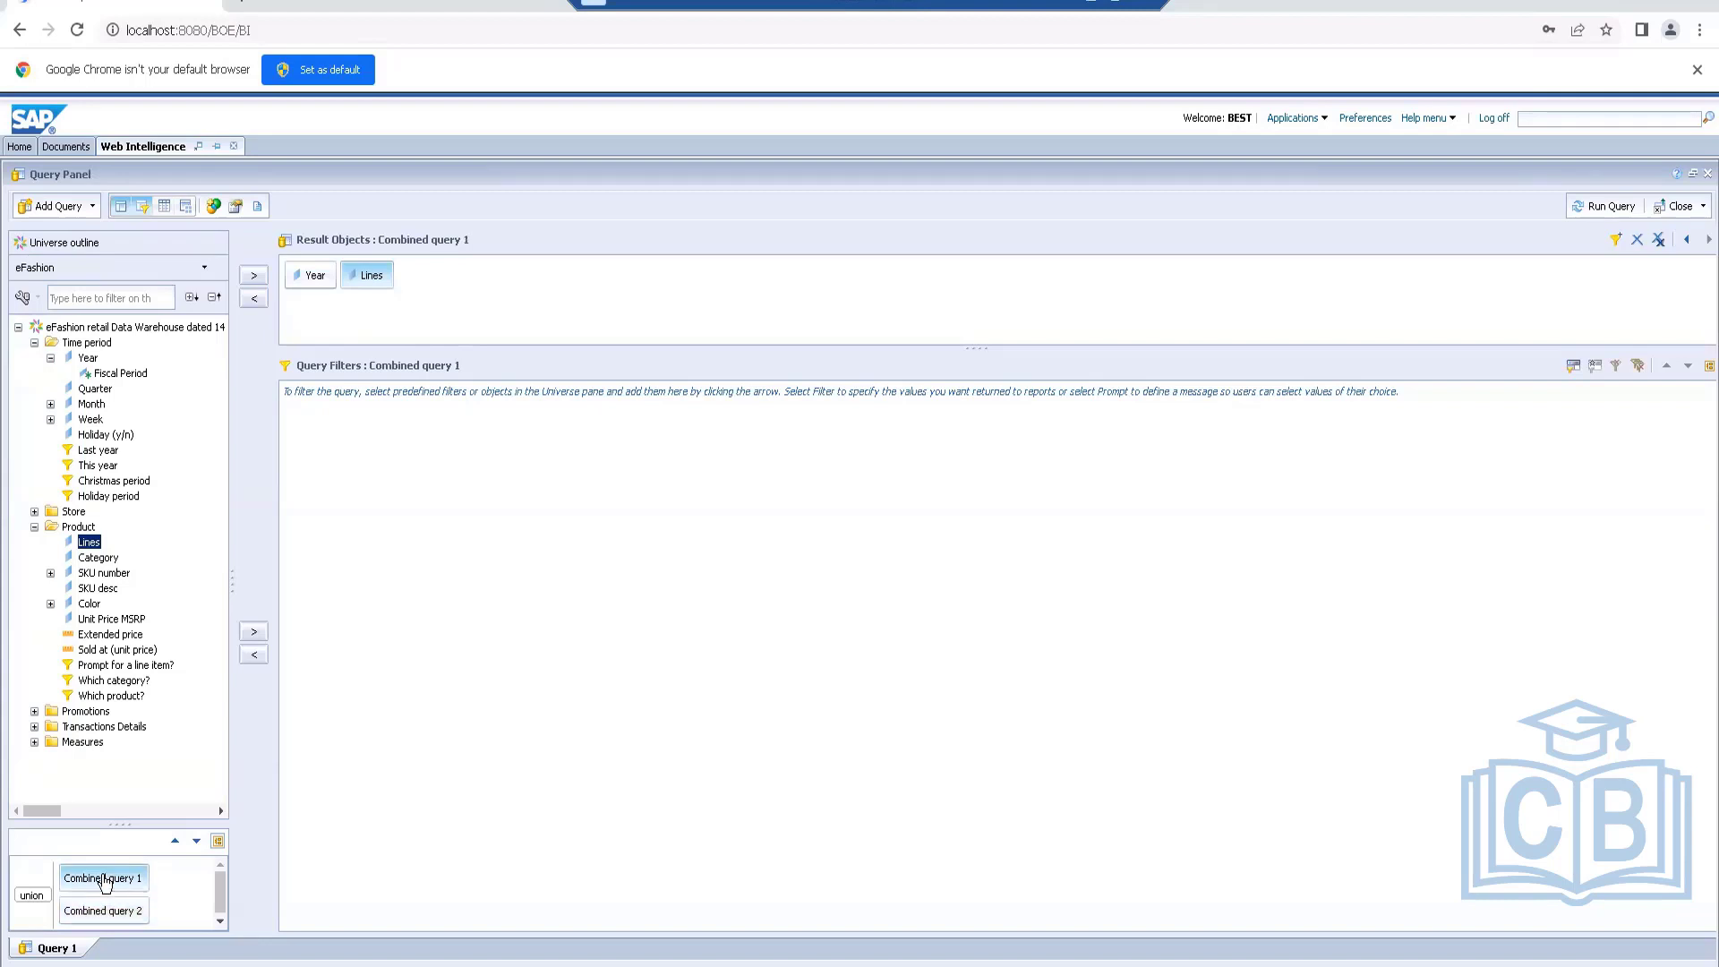
click(196, 841)
click(174, 842)
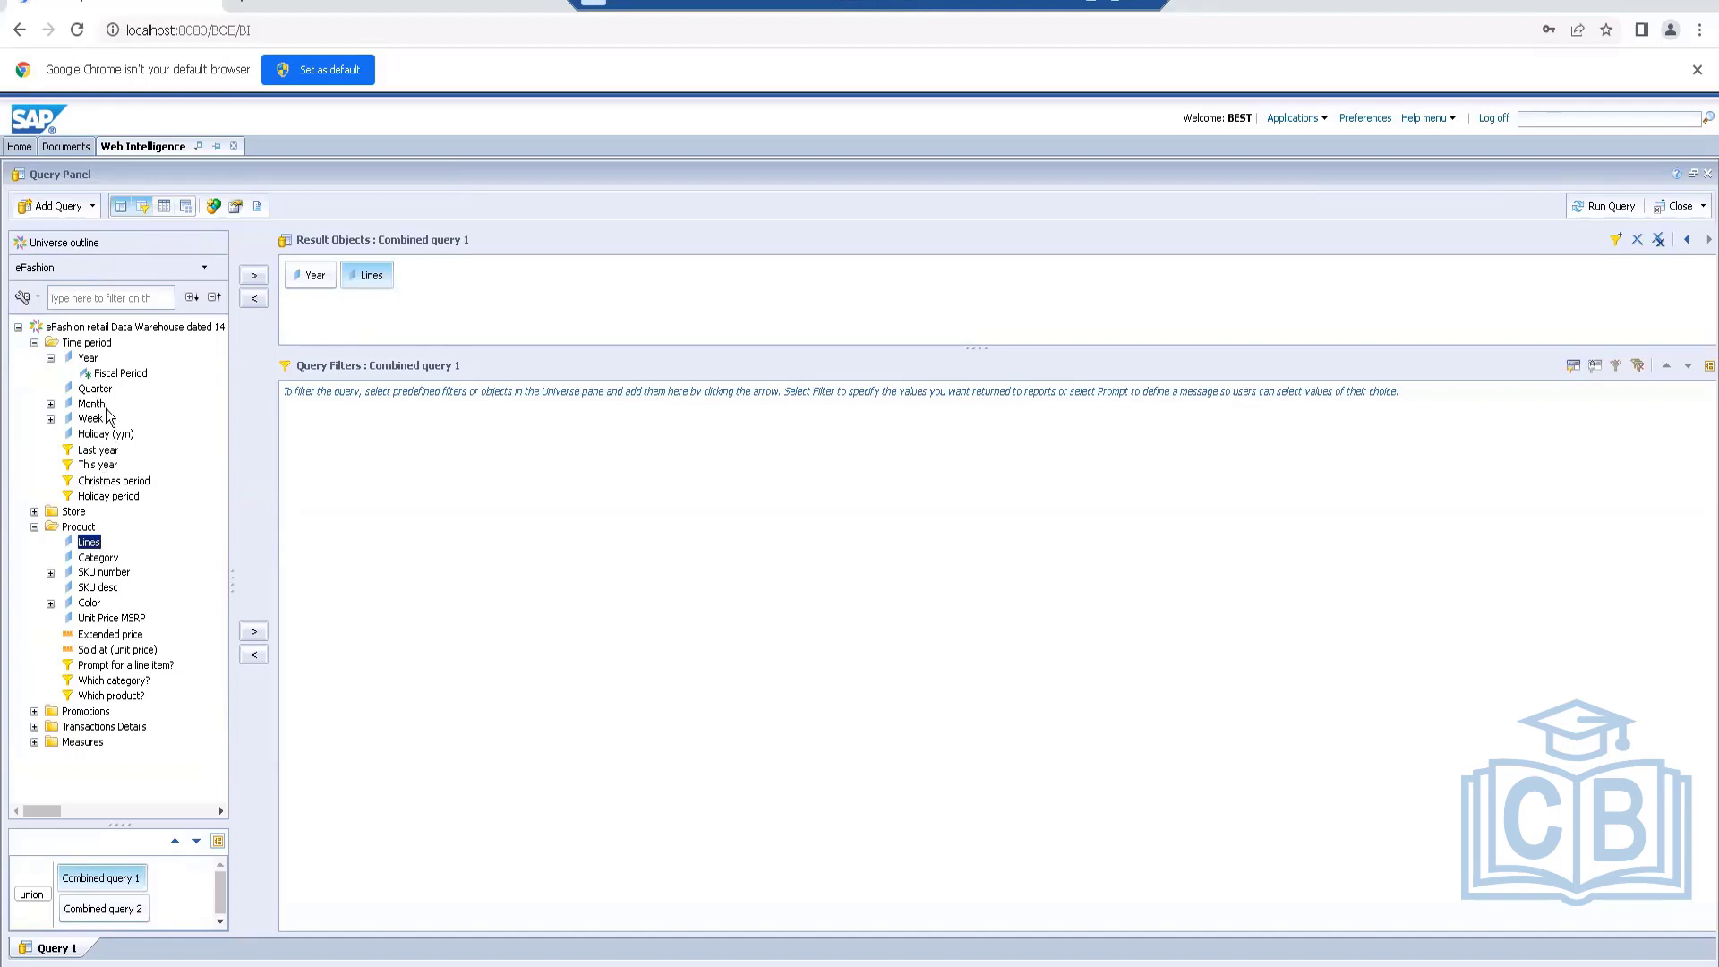
drag(88, 357, 364, 462)
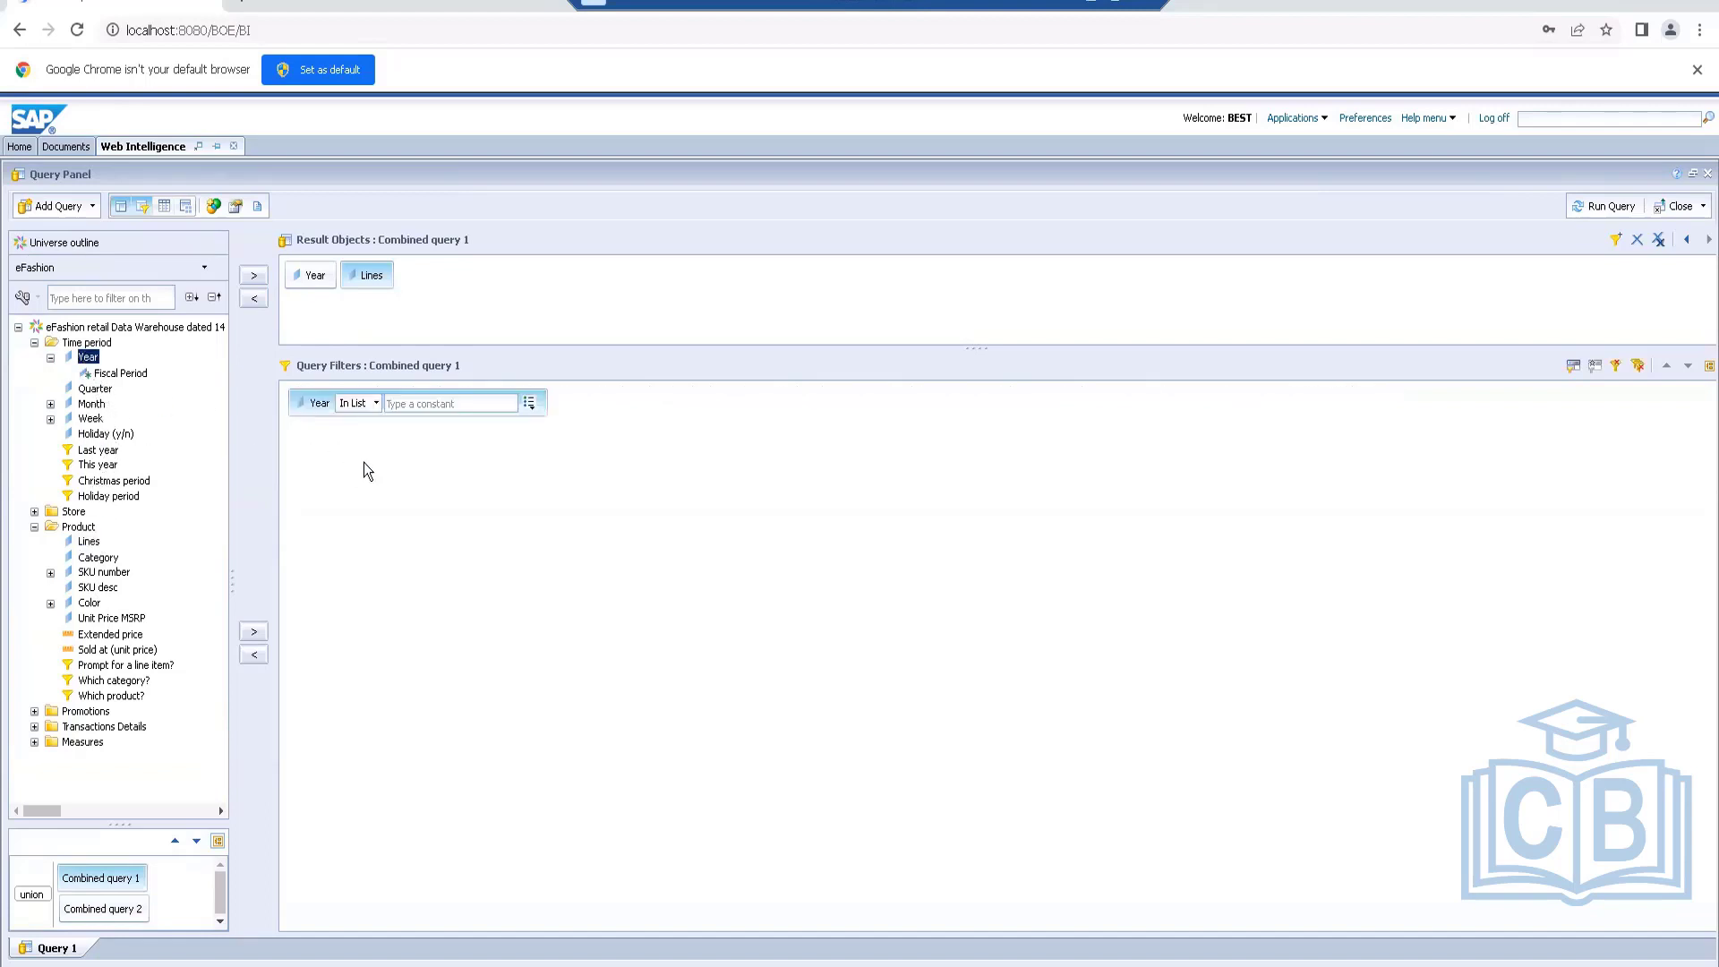
click(469, 402)
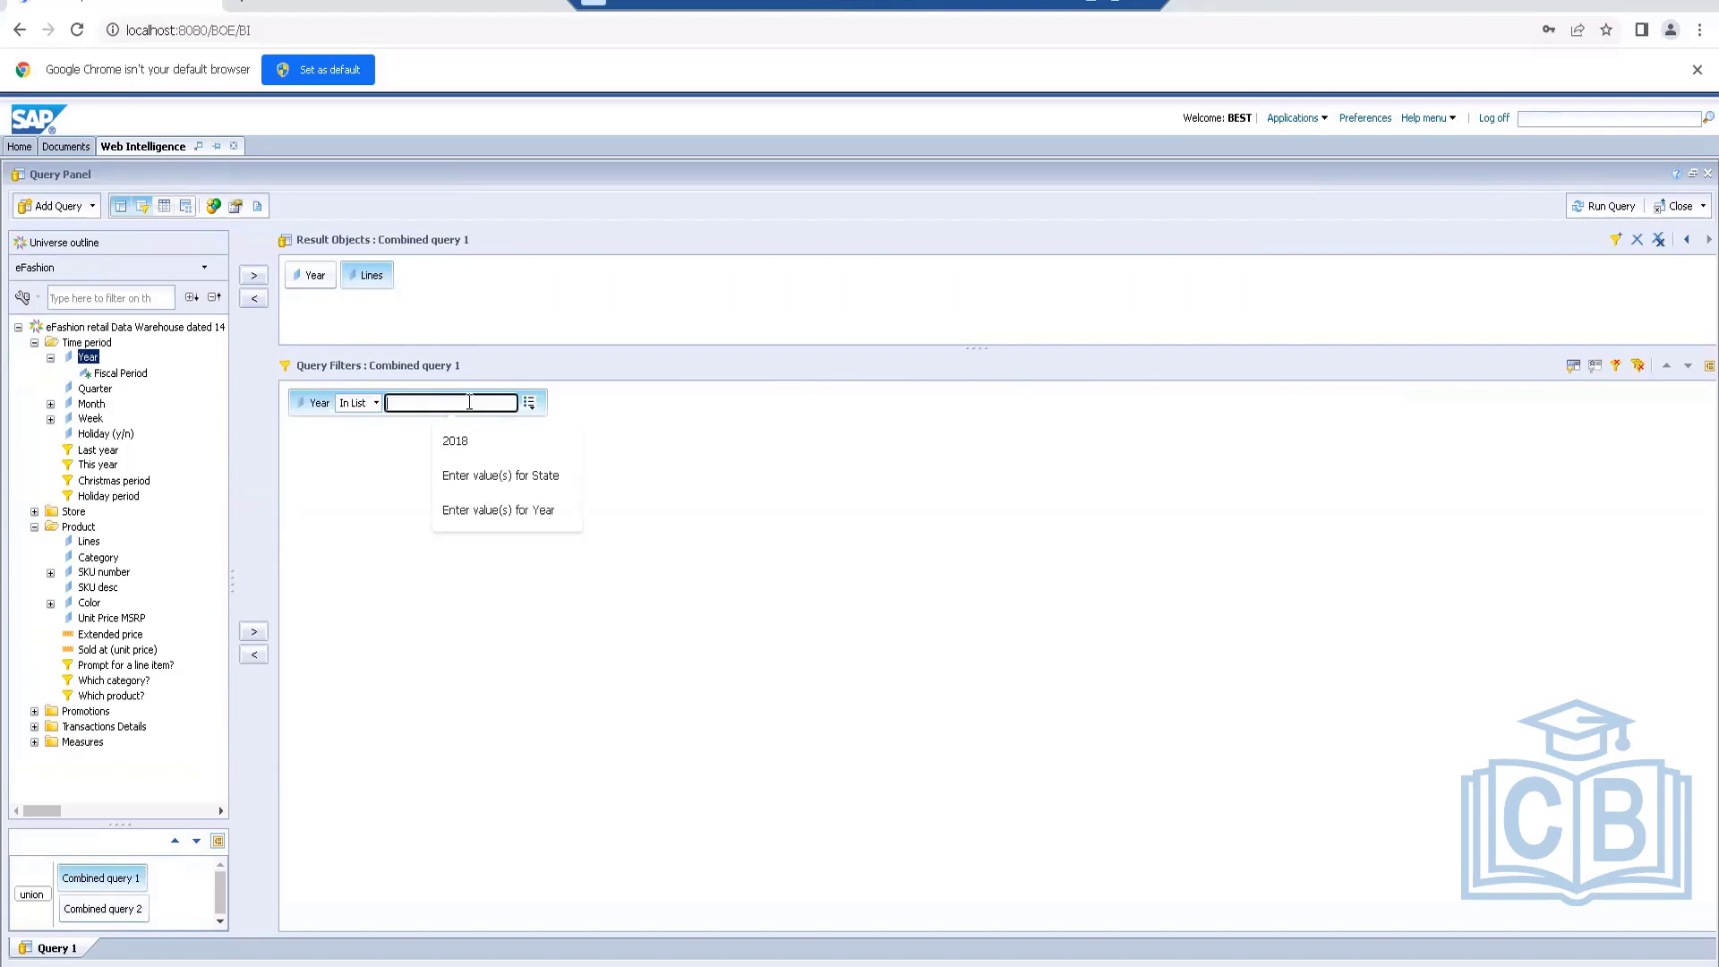
text(200)
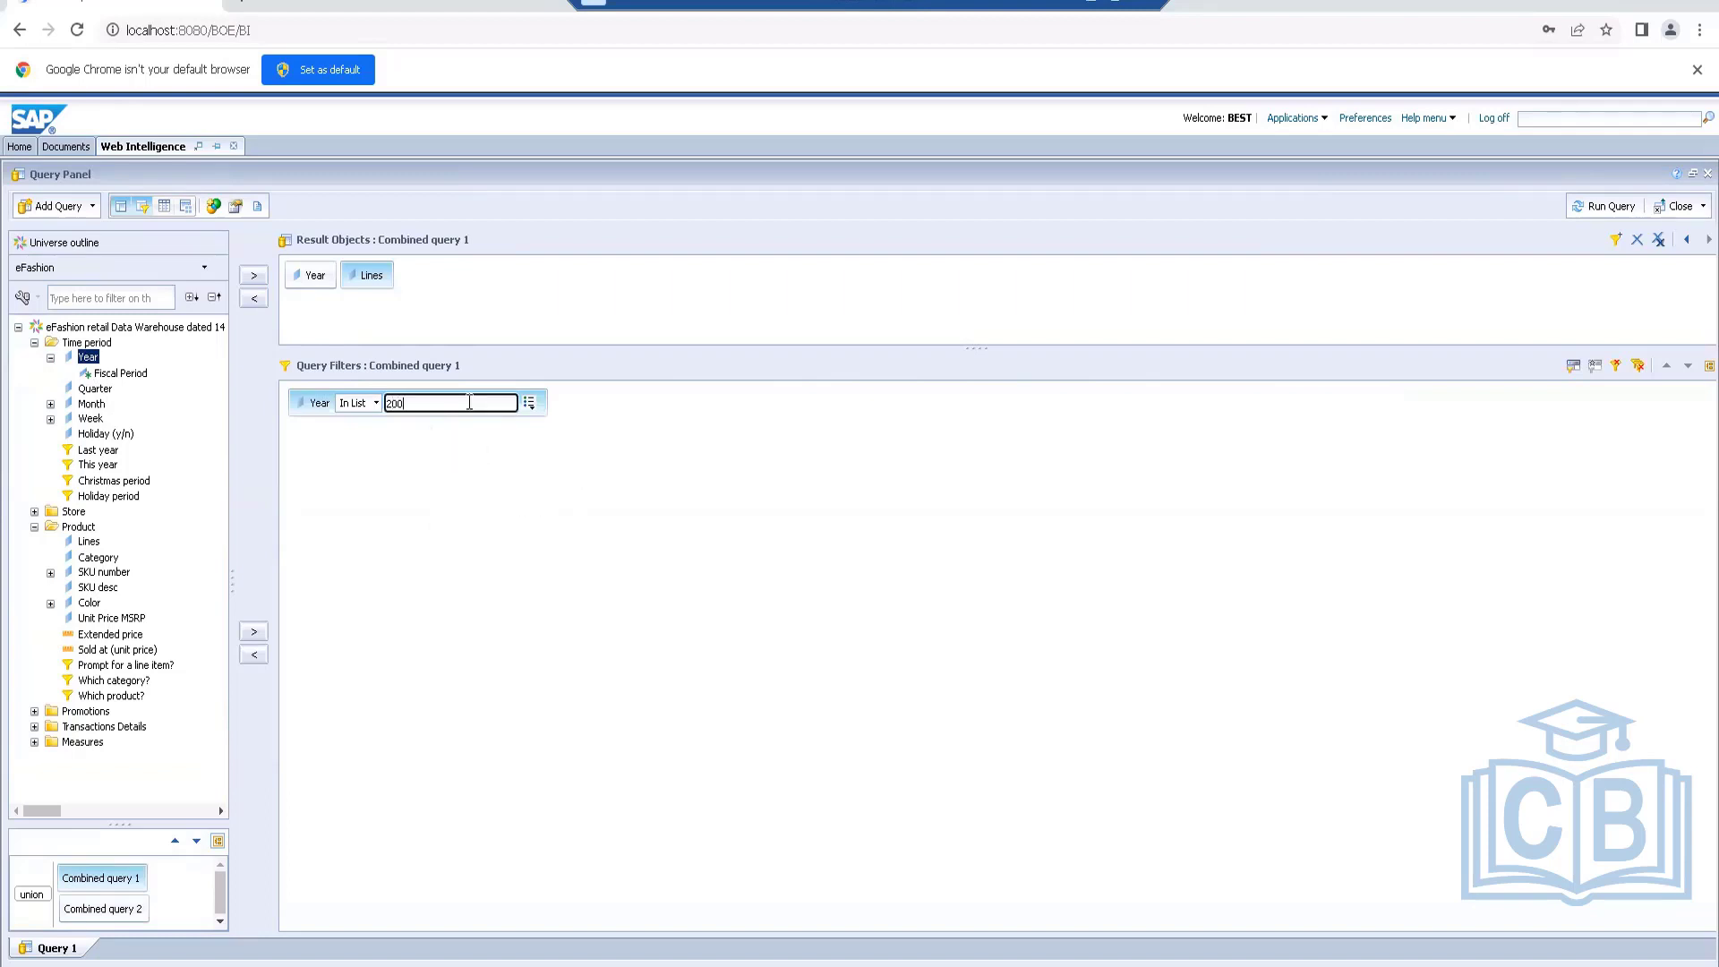
key(BackSpace)
key(BackSpace)
text(014)
click(317, 412)
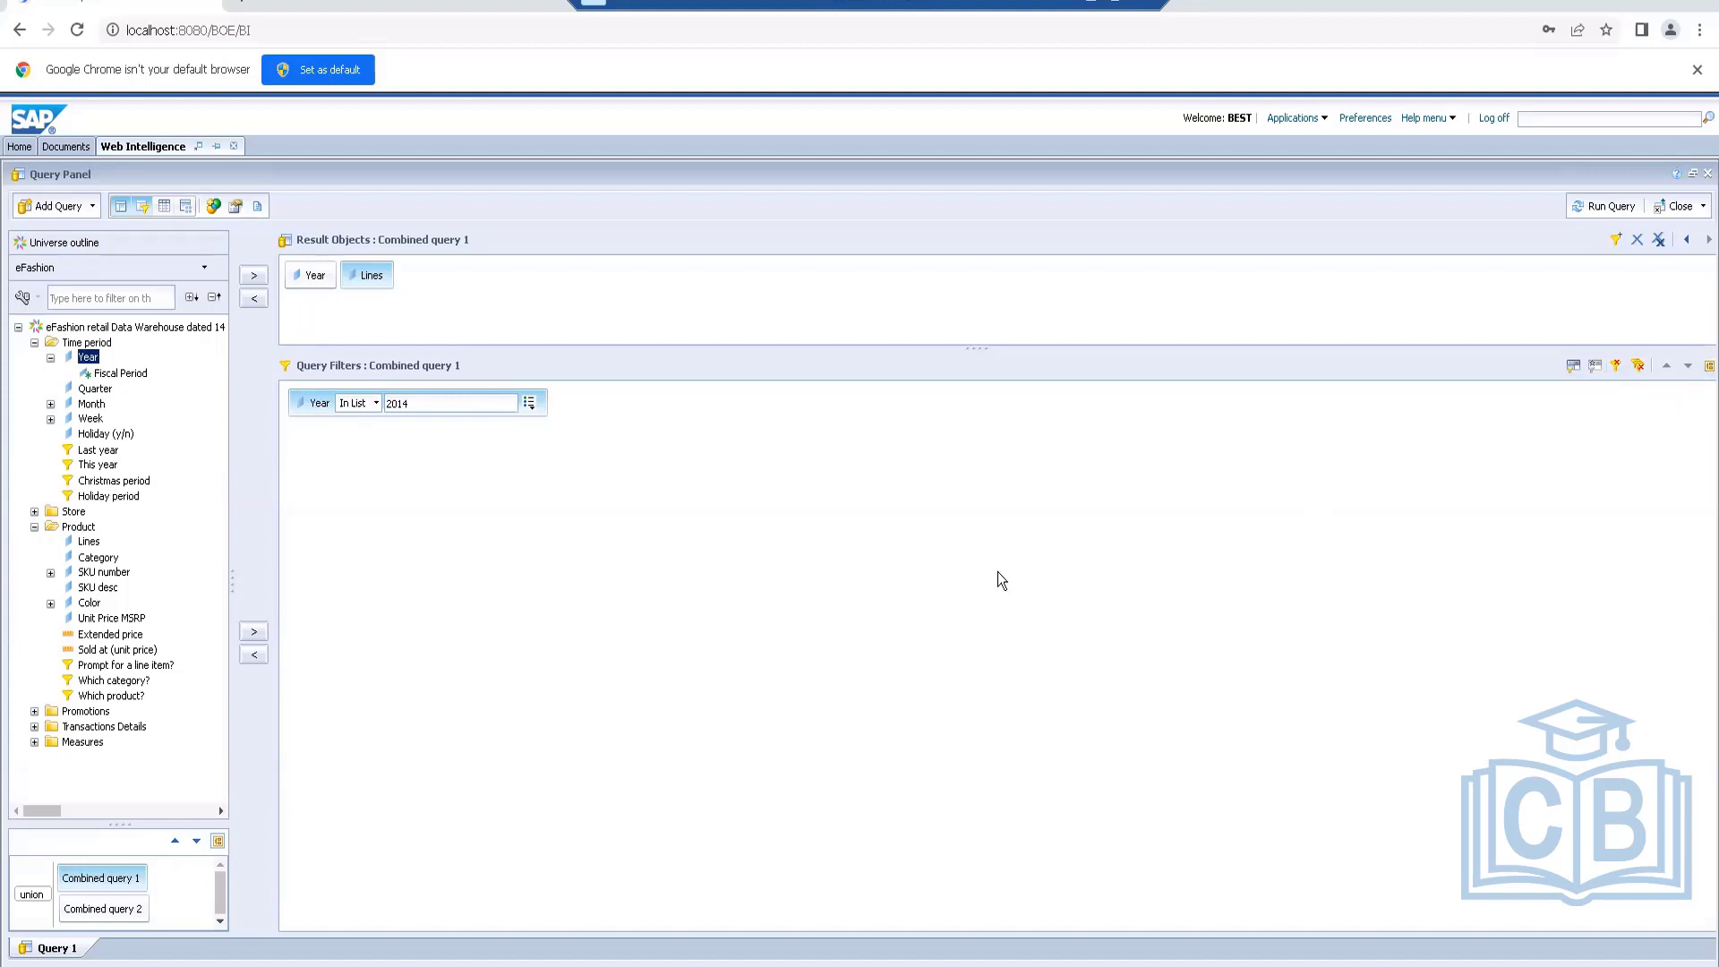
Add a query filter to Combined query 2 that restricts Year to In List 2015
click(104, 910)
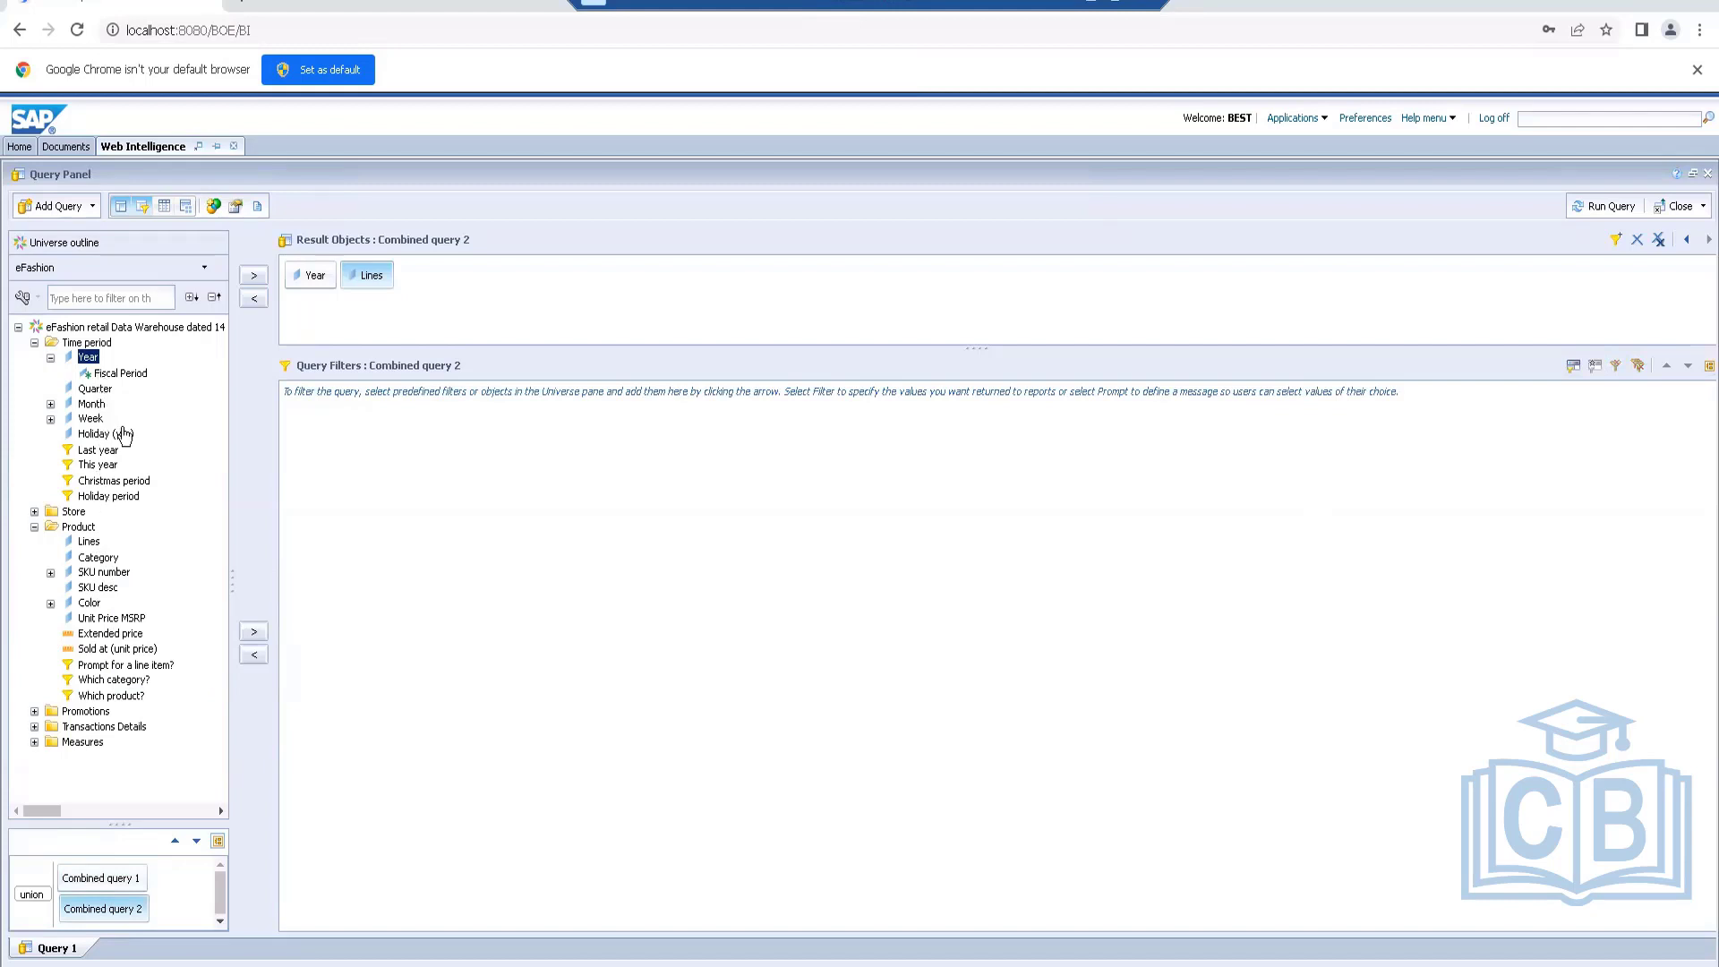
click(115, 884)
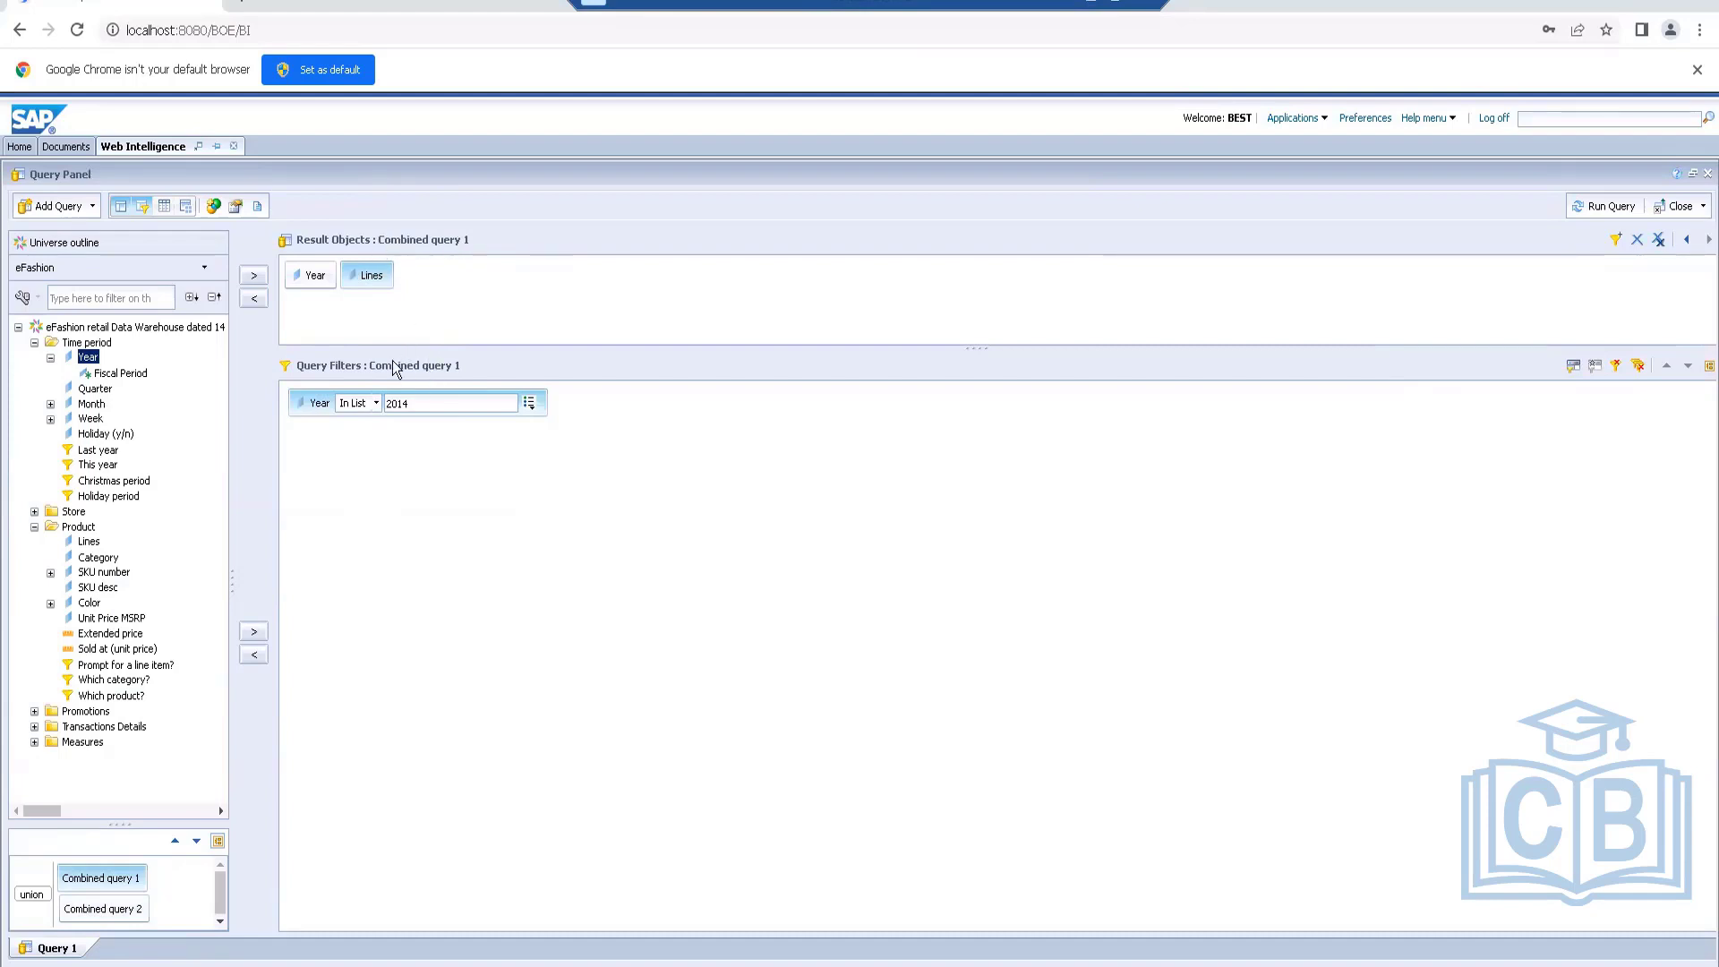
click(97, 911)
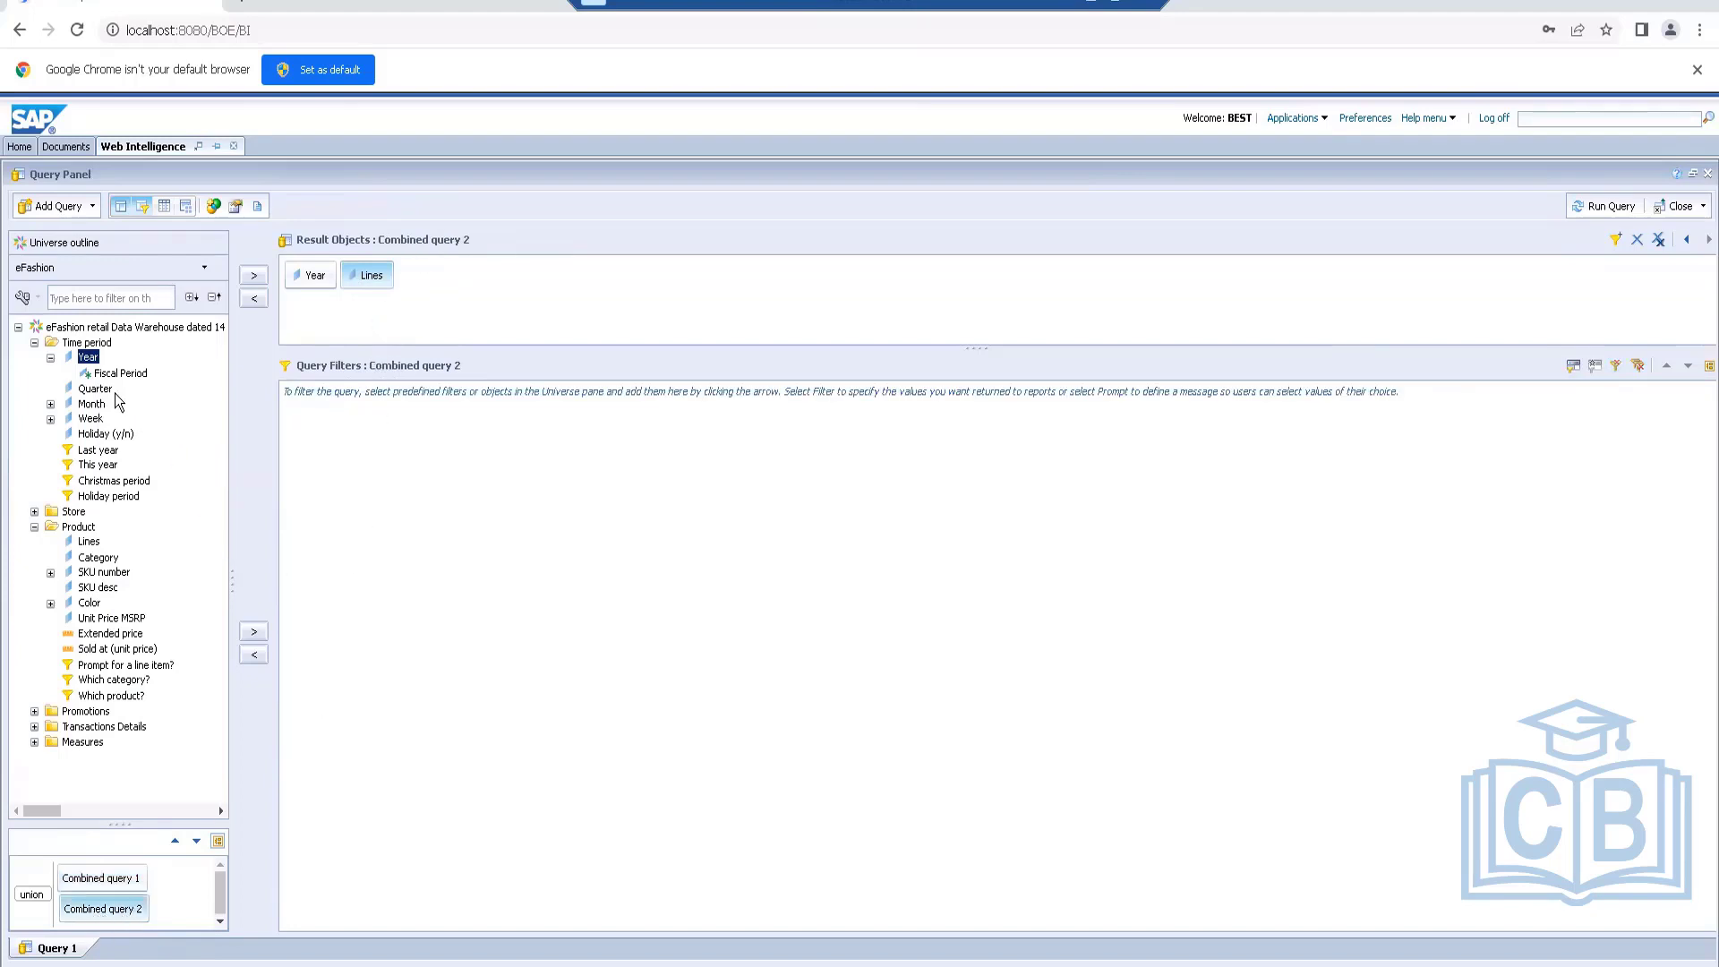
drag(88, 357, 401, 421)
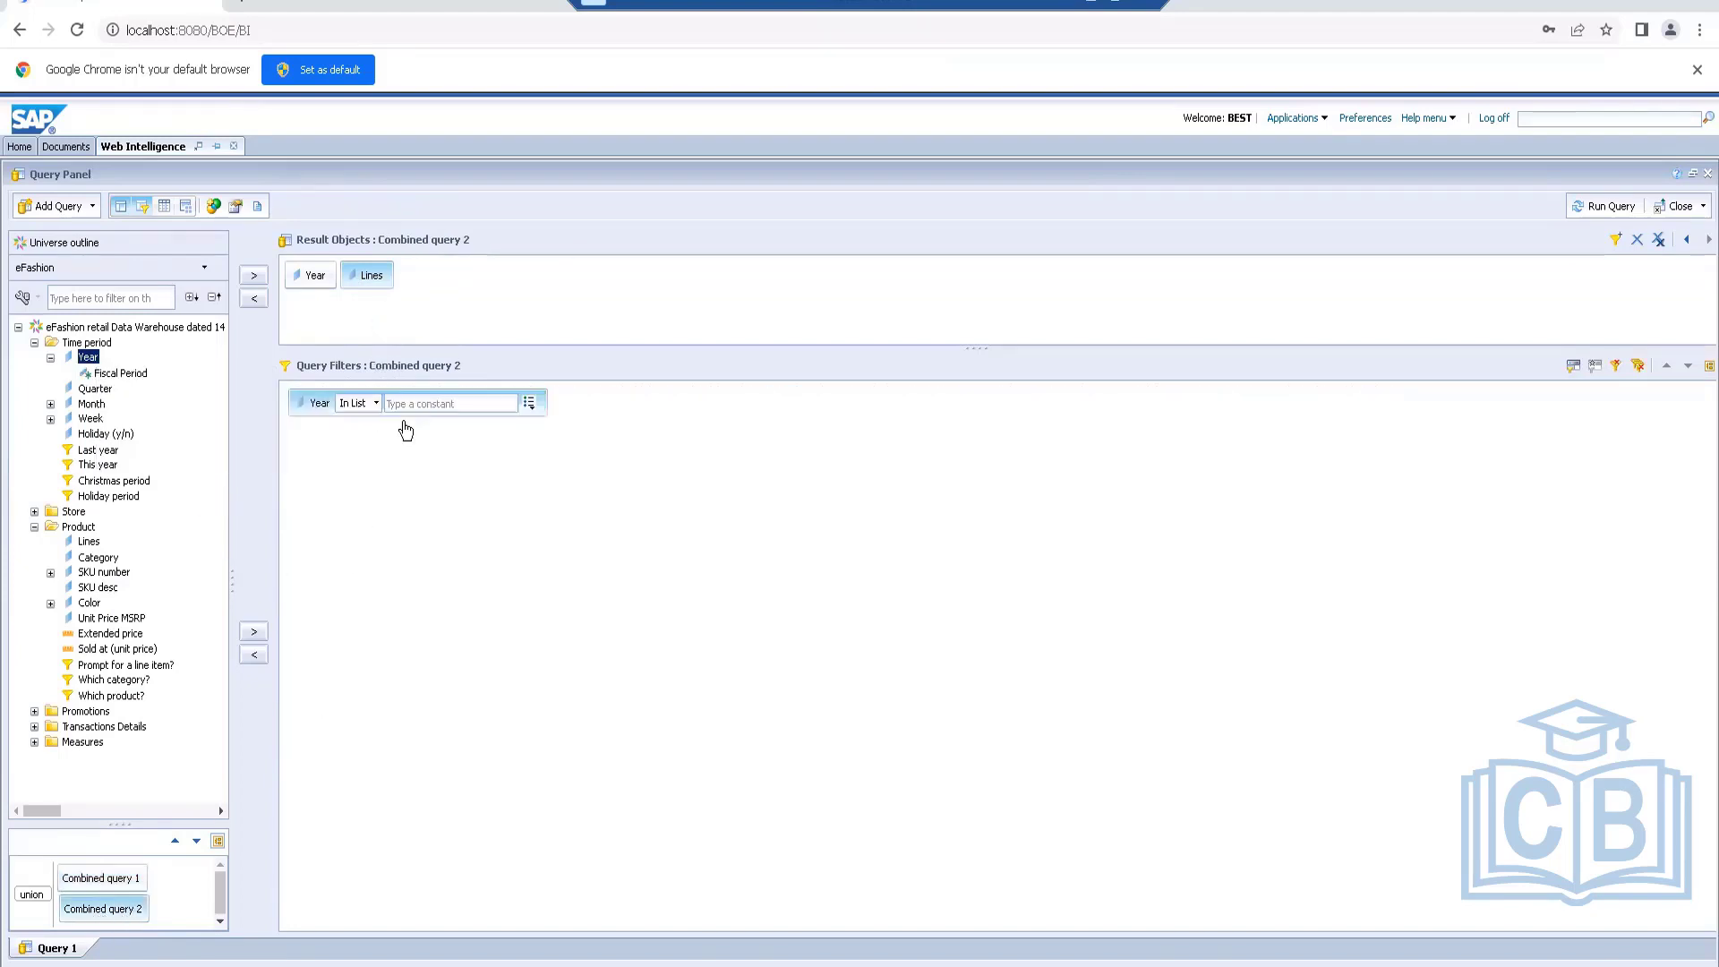
click(466, 407)
text(2015)
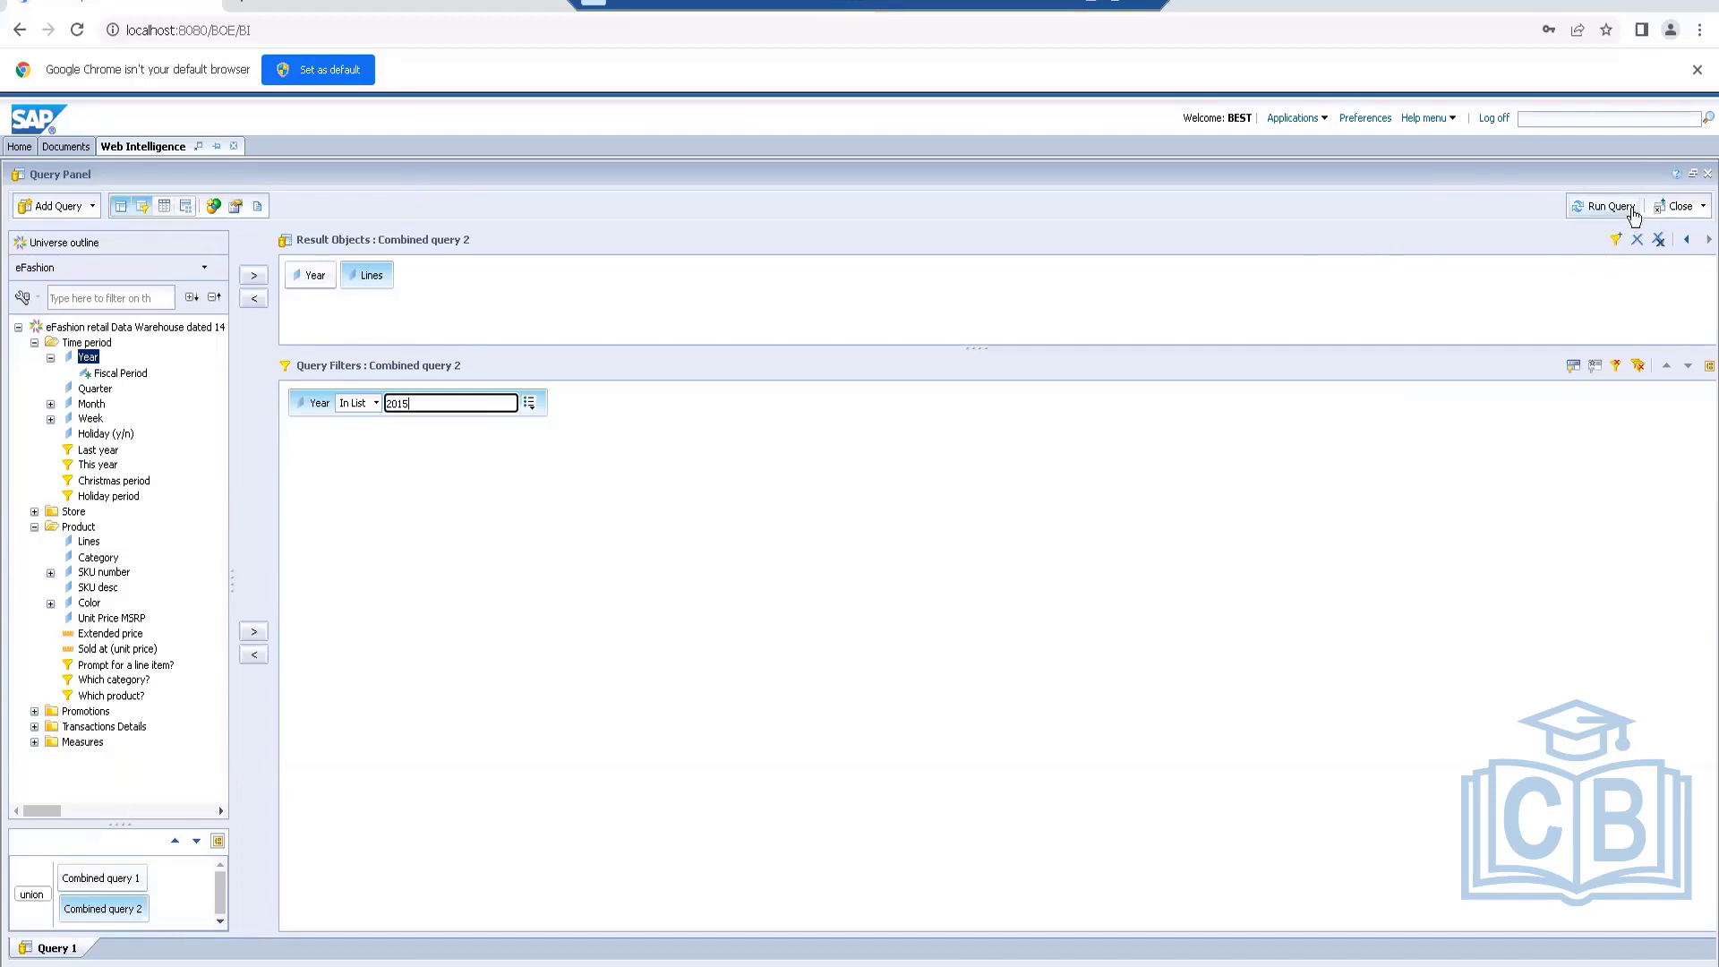
Run the union query and look through the Year and Lines rows in Report 1
click(1593, 208)
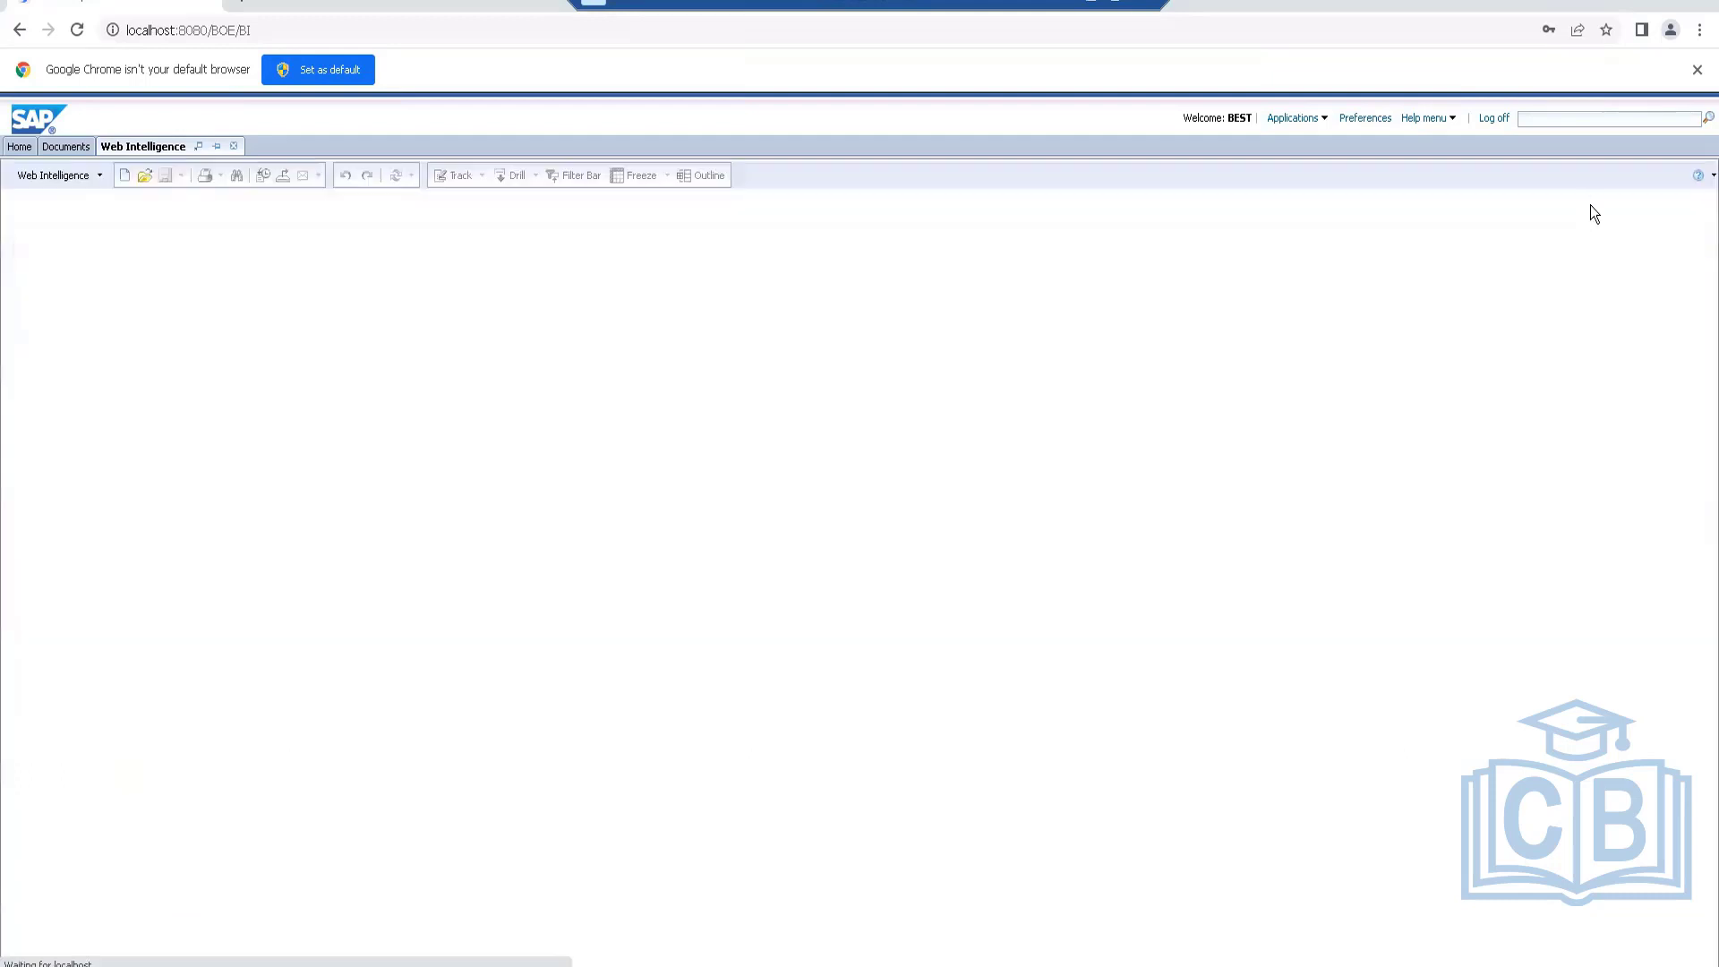
scroll(324, 691, down, 3)
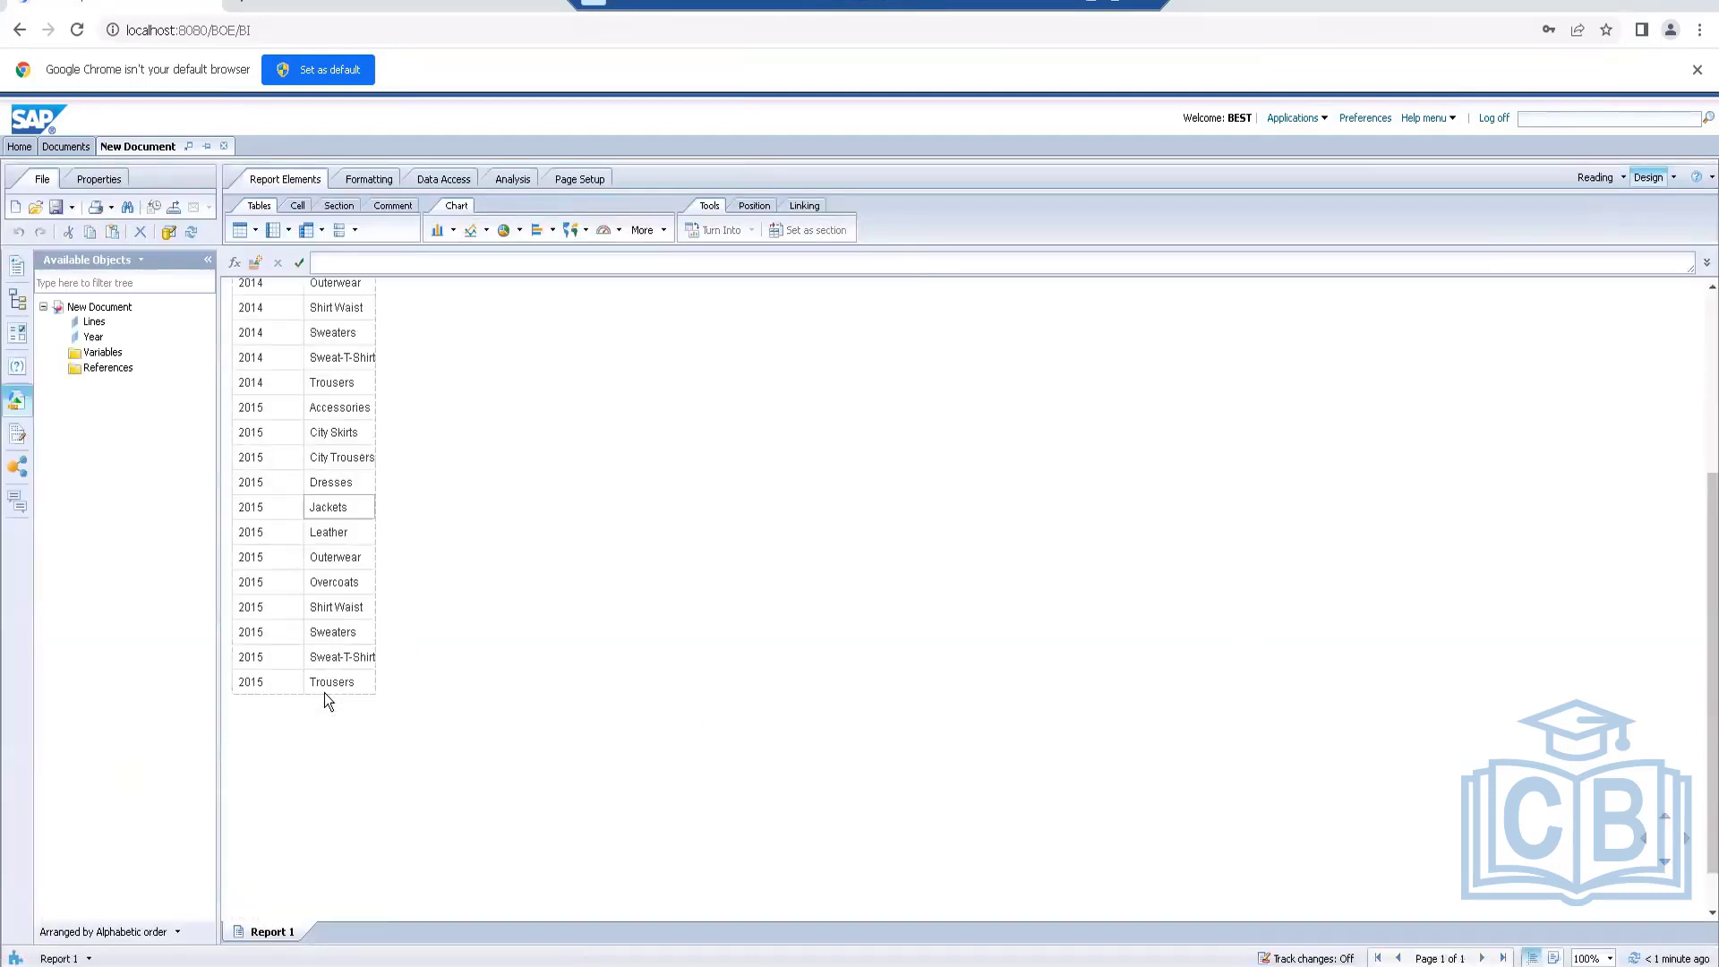
scroll(324, 692, up, 3)
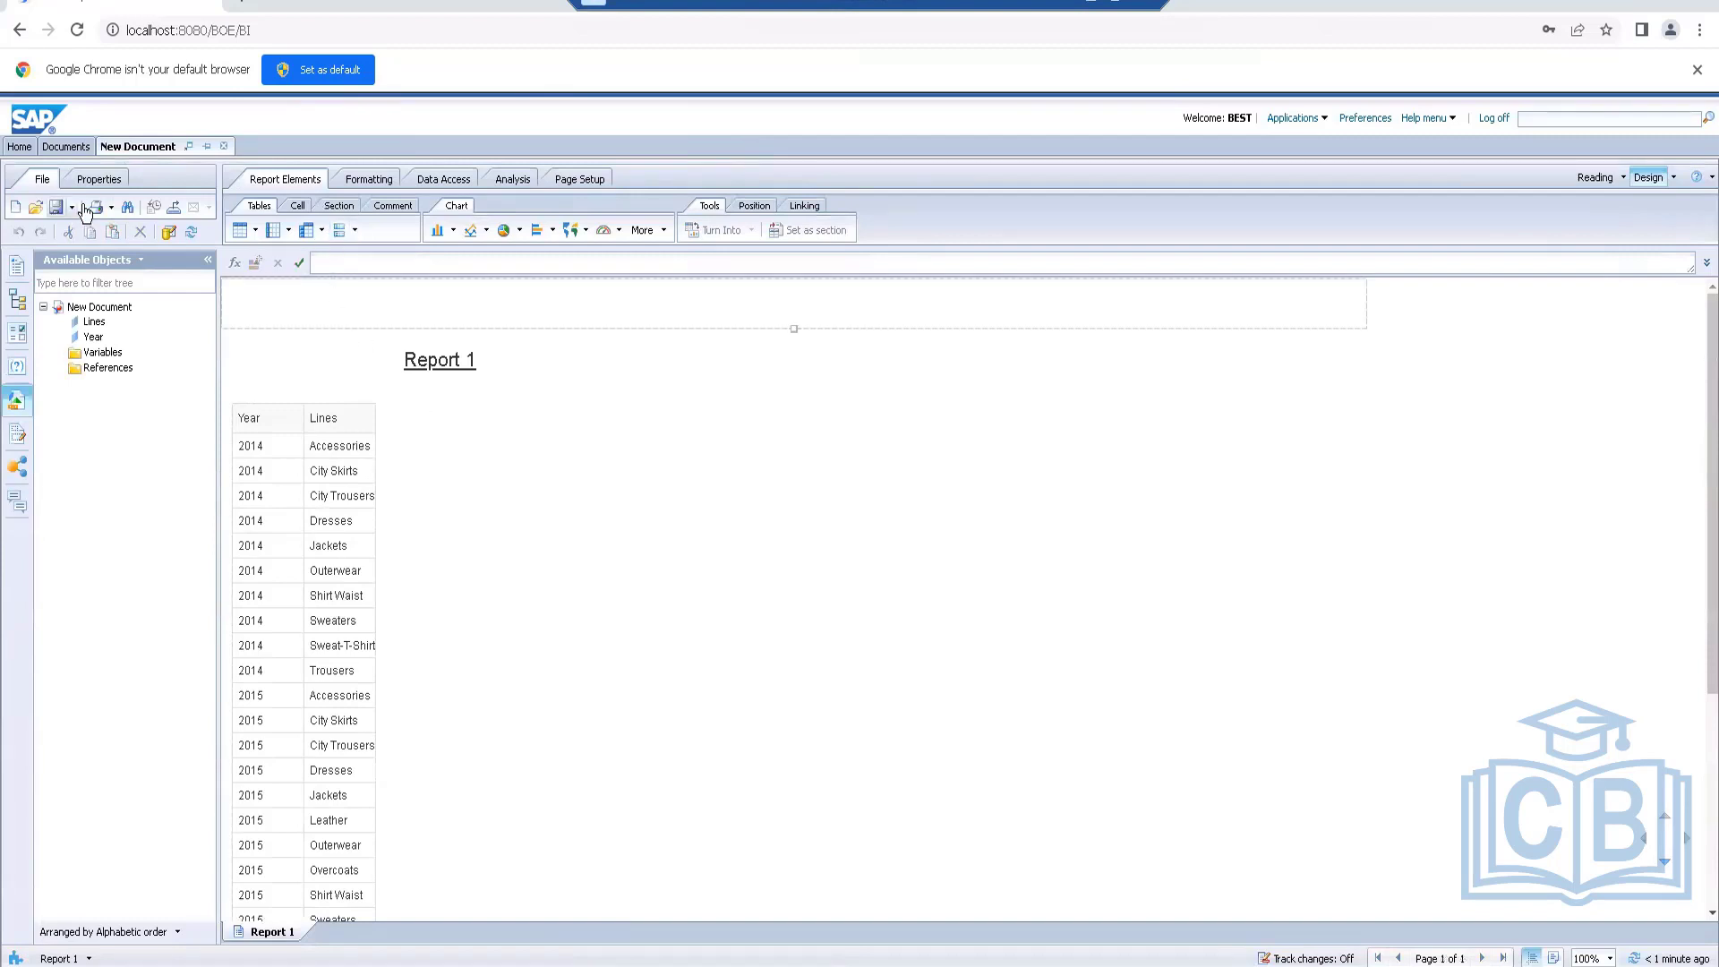
Reopen the query, change the combination of the two queries to intersection, and run it
click(439, 184)
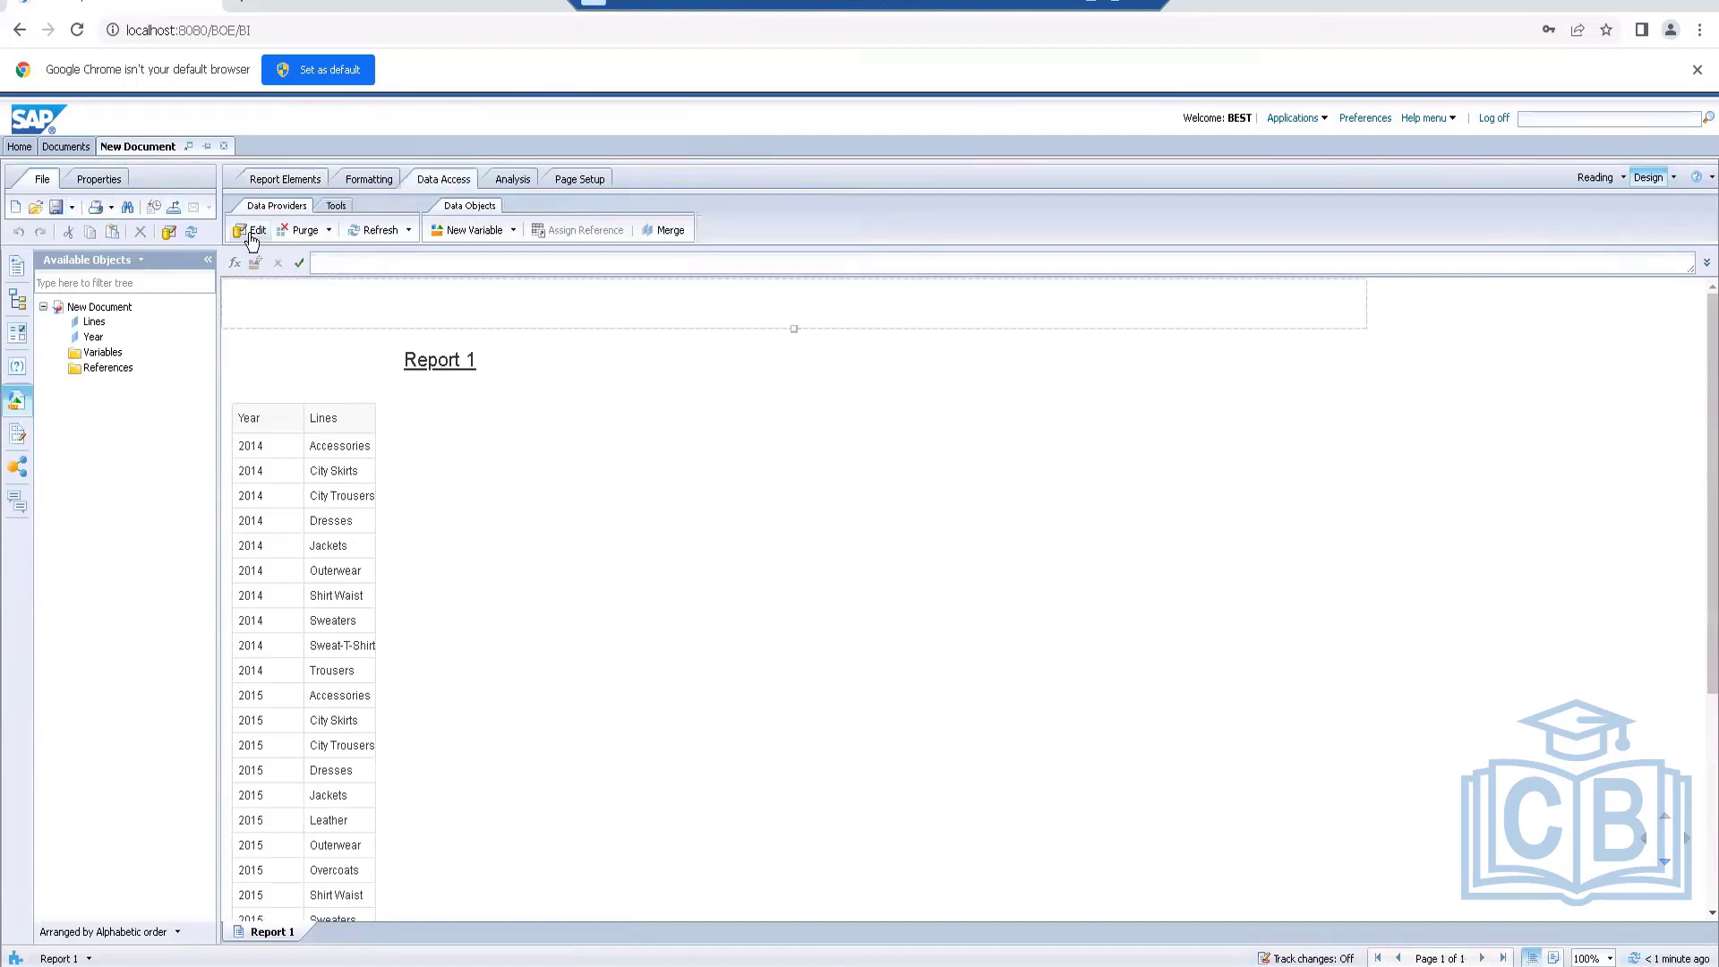
click(252, 234)
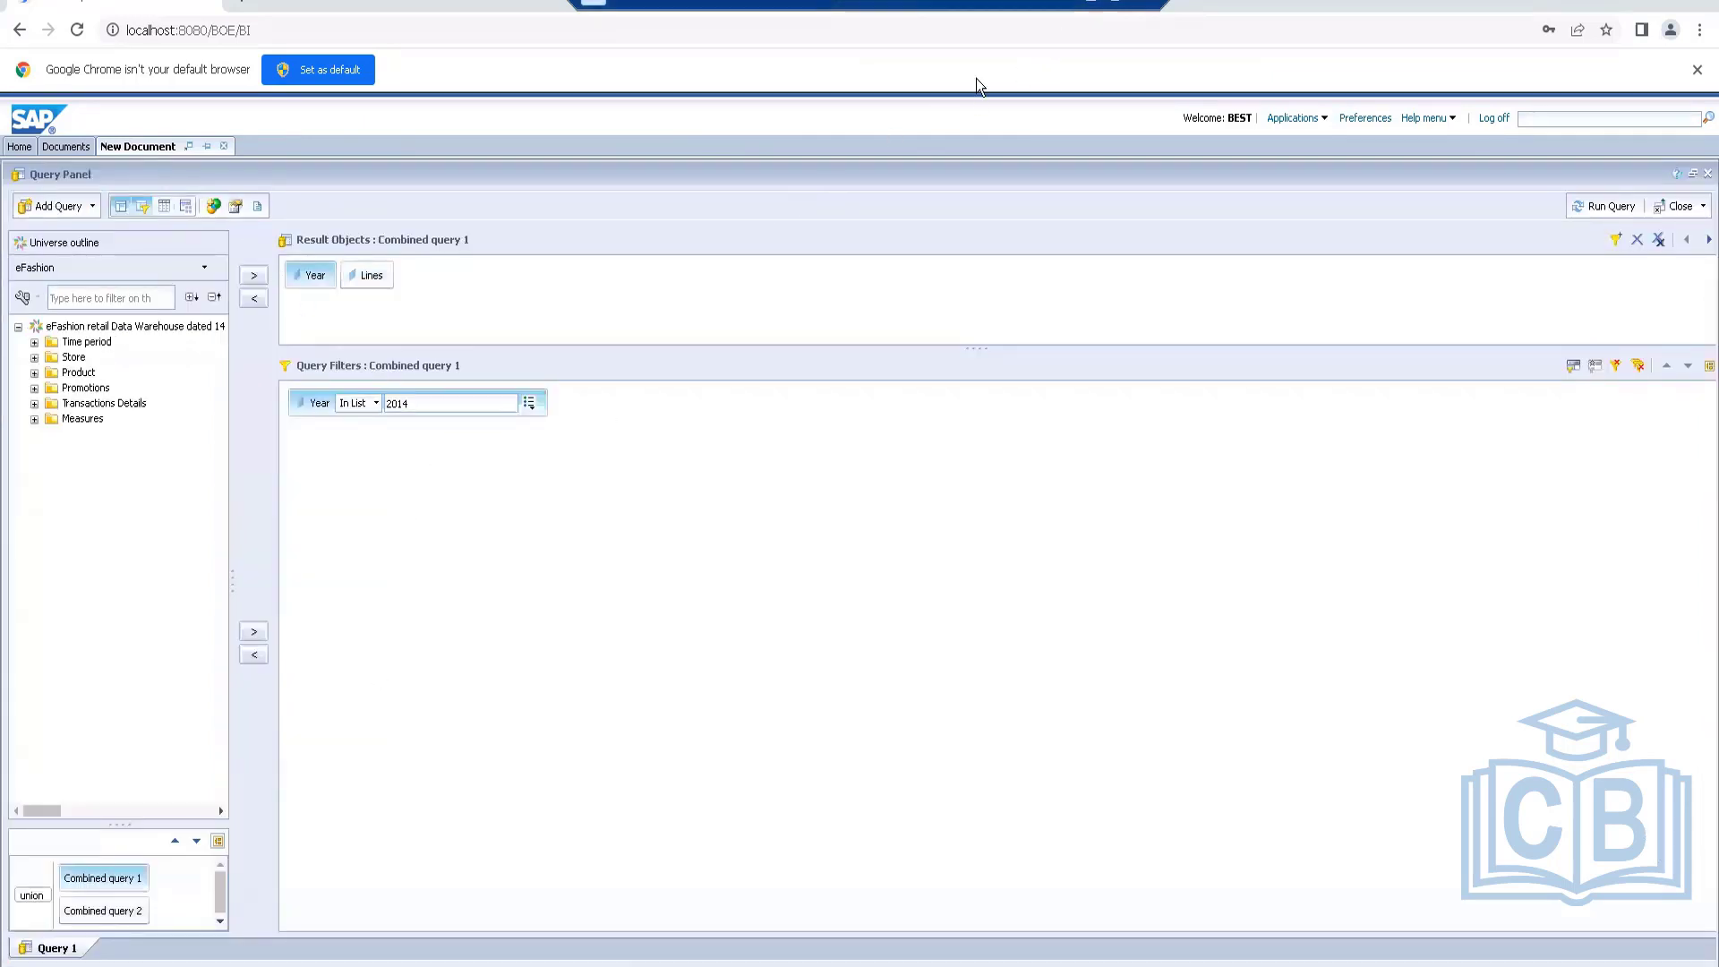
click(34, 897)
click(34, 898)
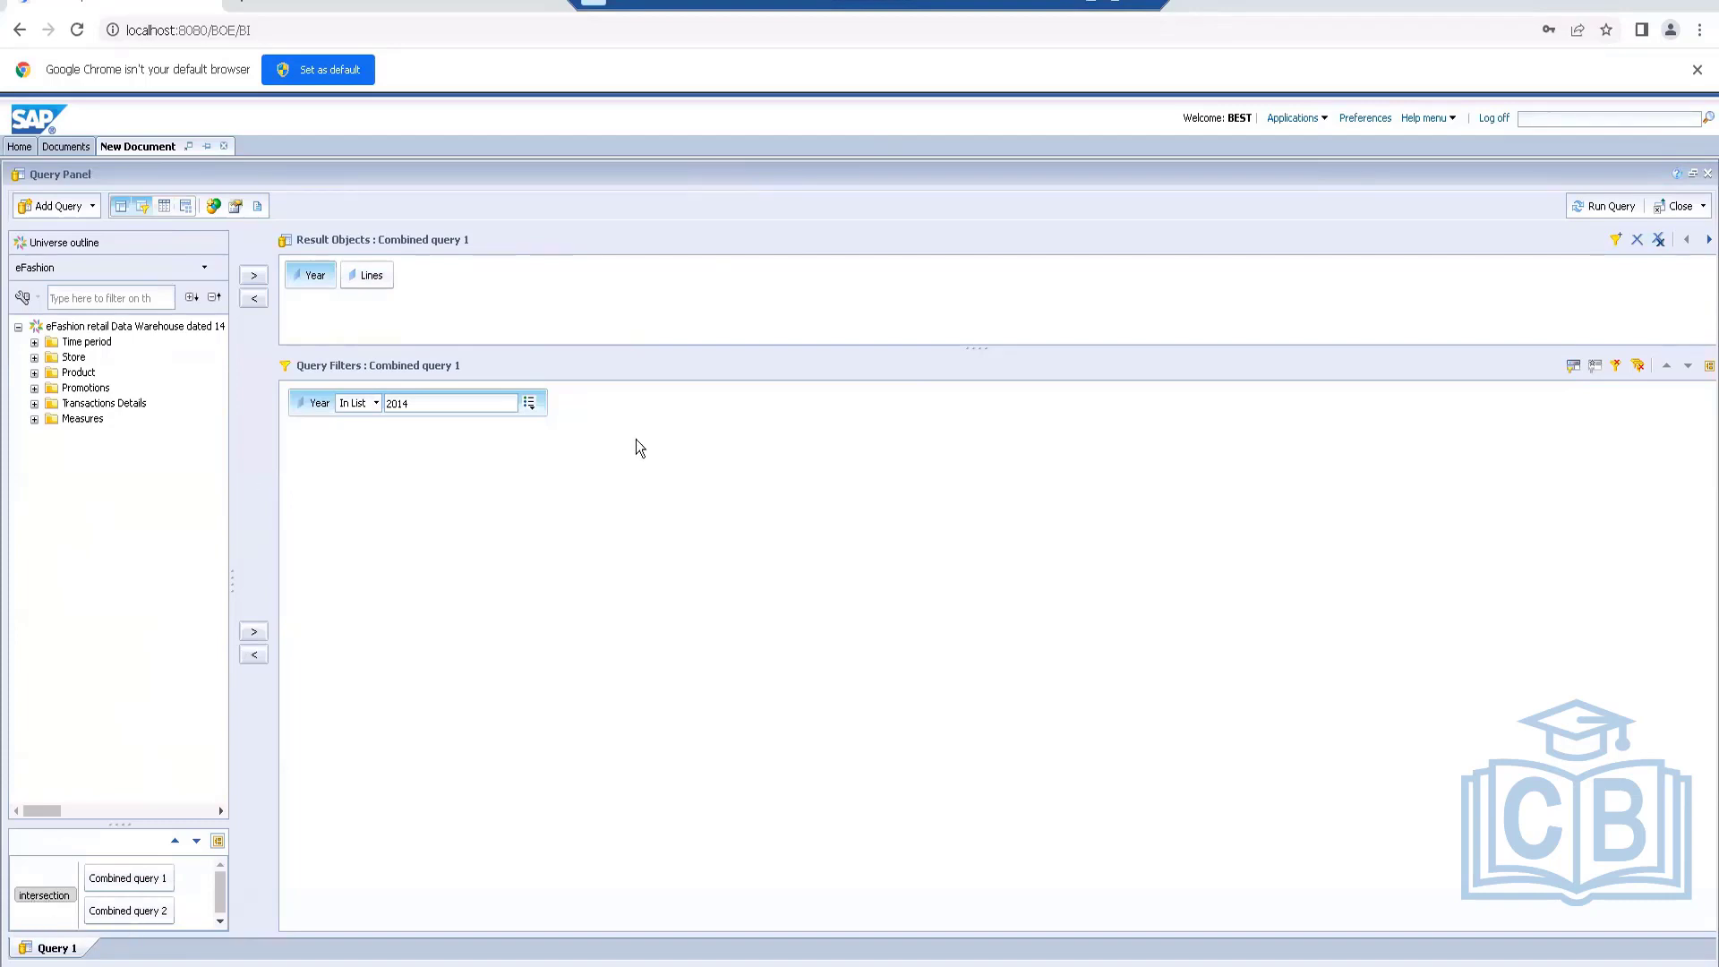
click(145, 881)
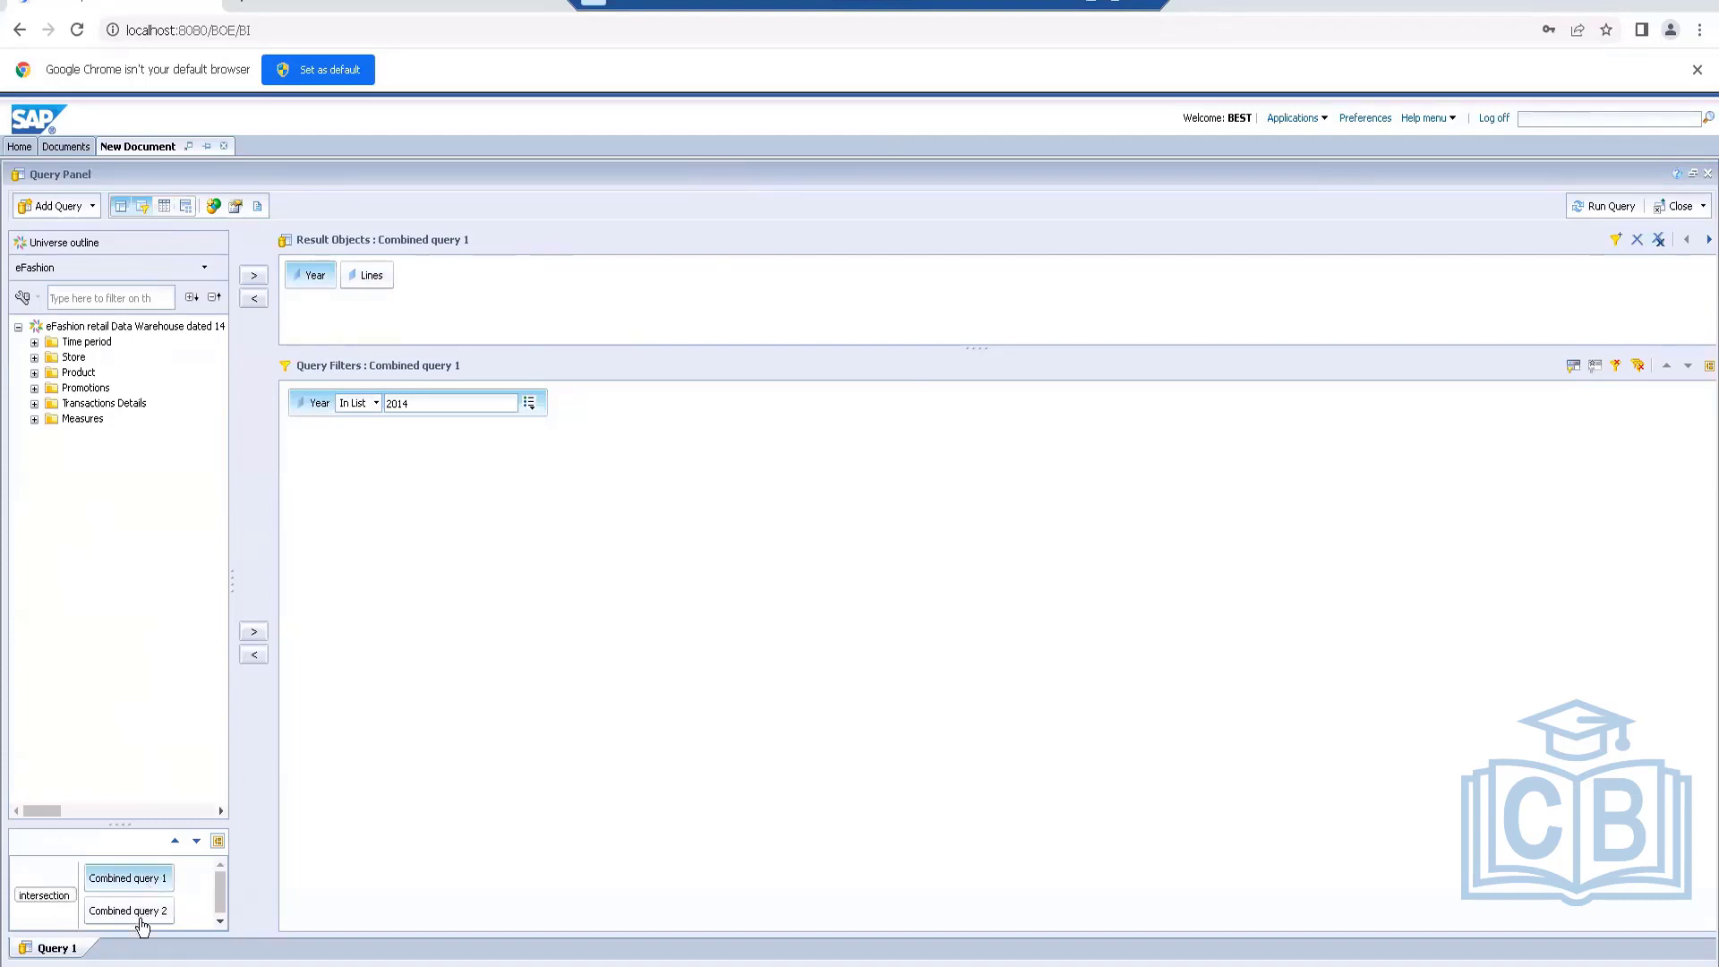
click(143, 923)
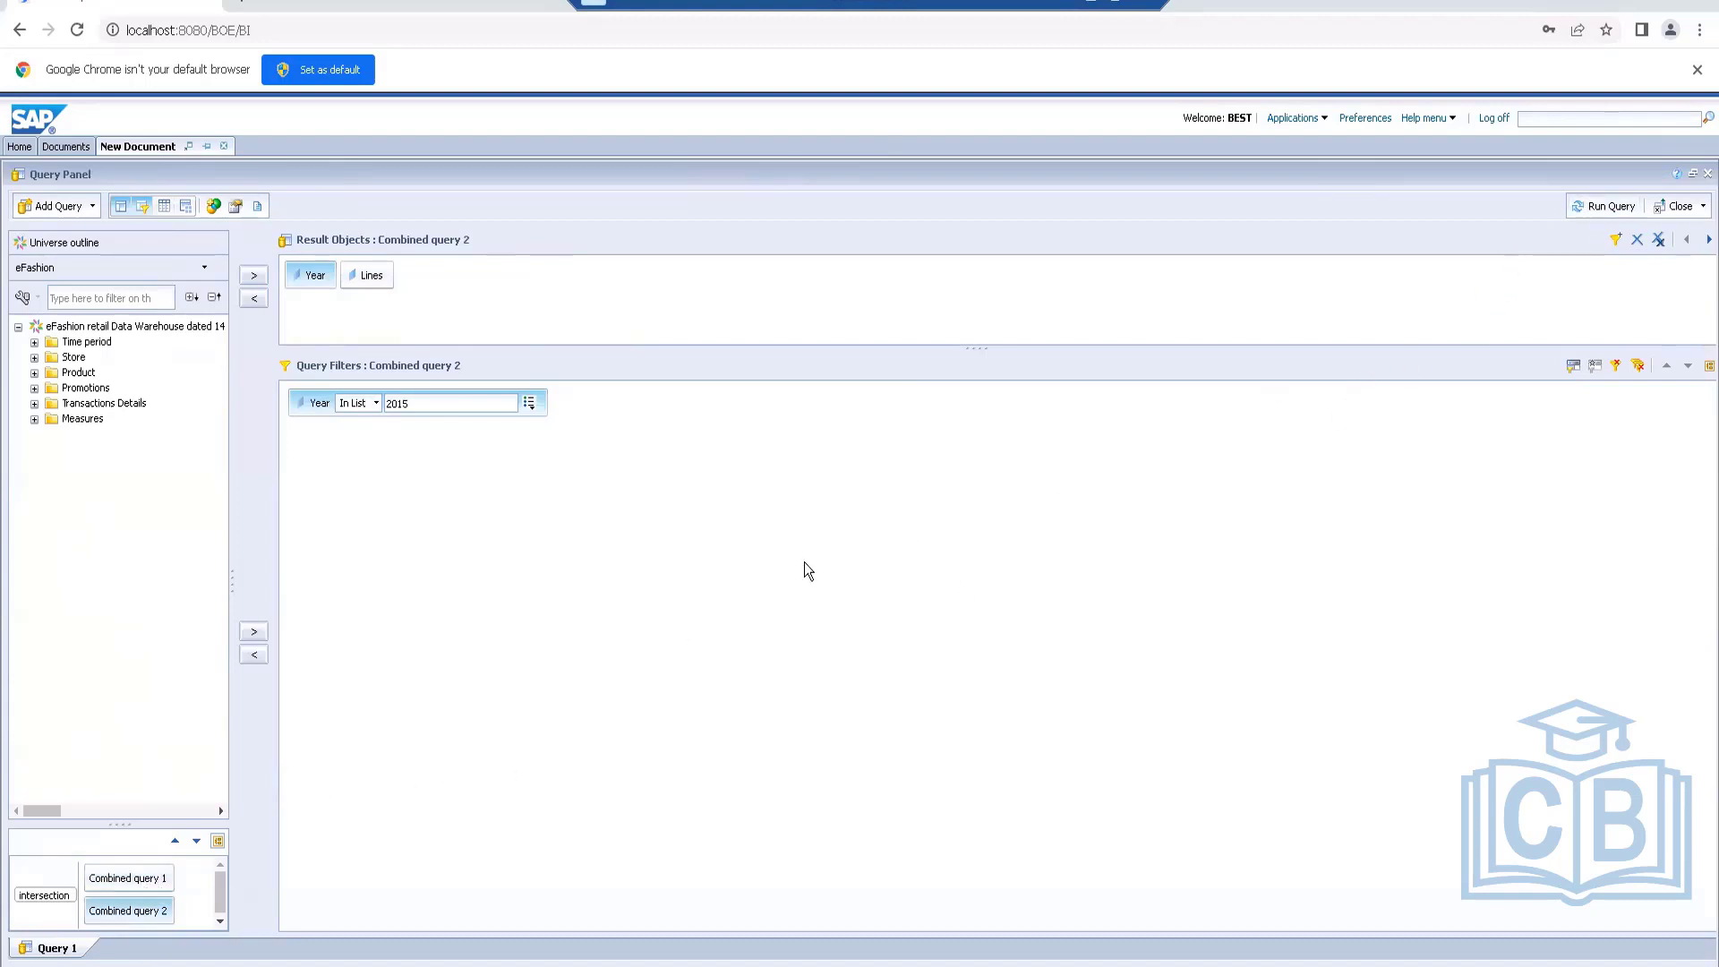
click(1612, 207)
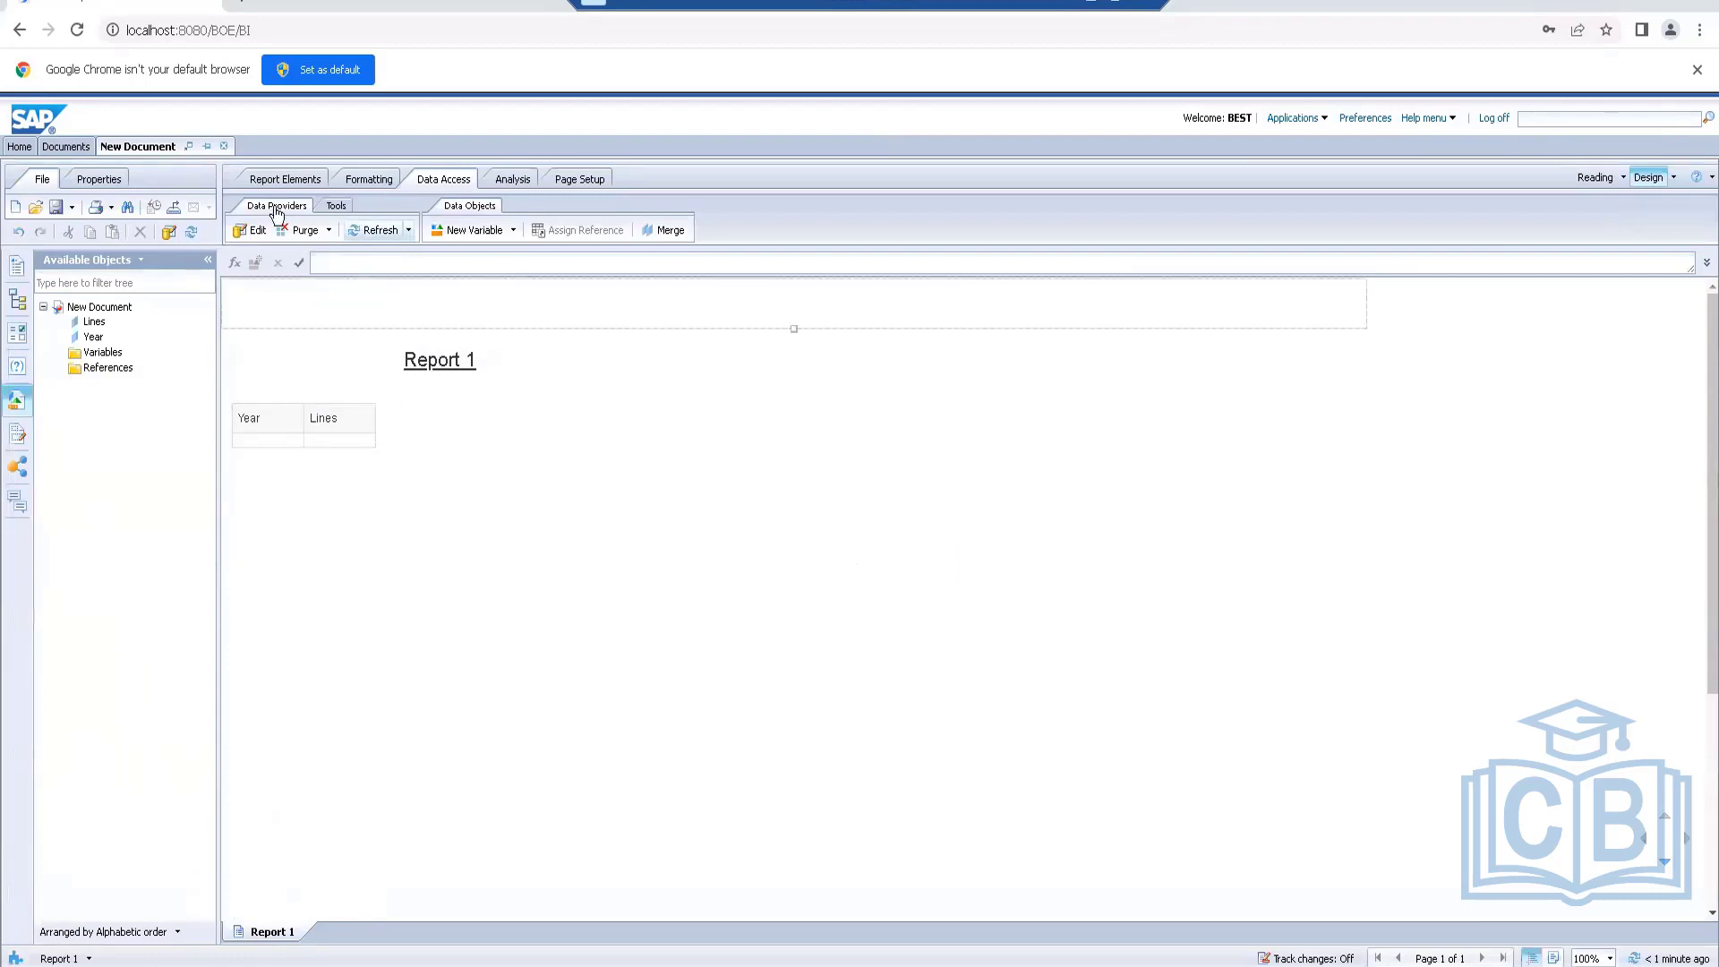
Change the combination of the two queries to minus and run the query
click(252, 233)
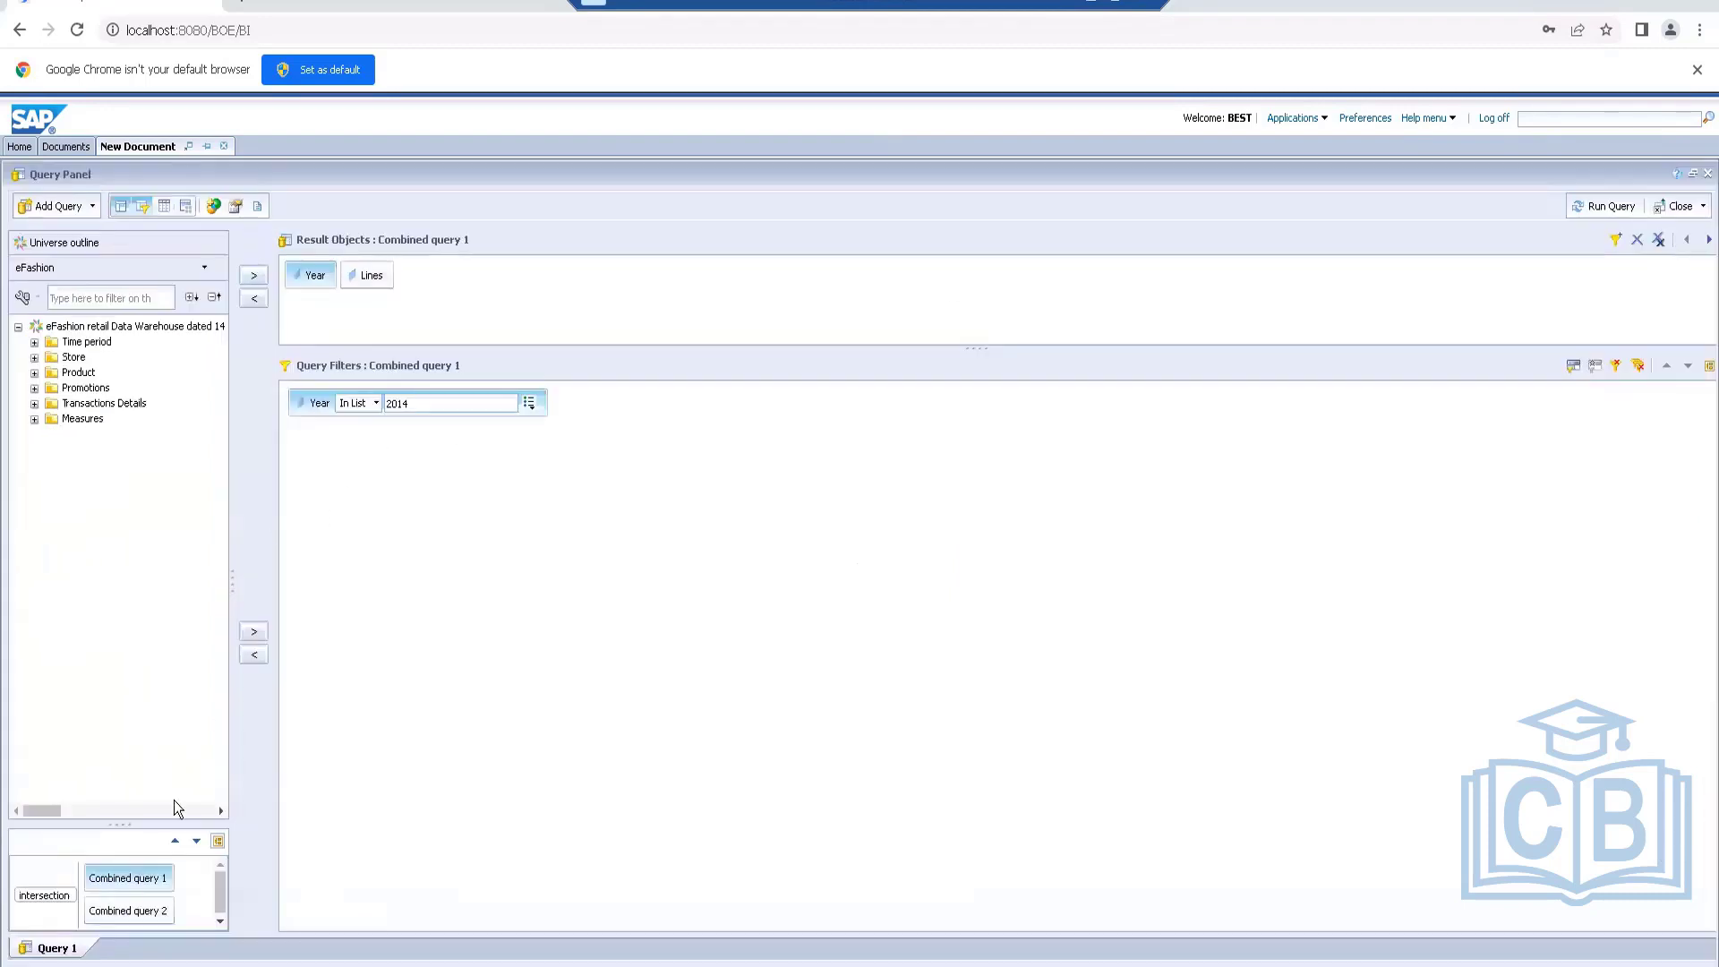
click(45, 898)
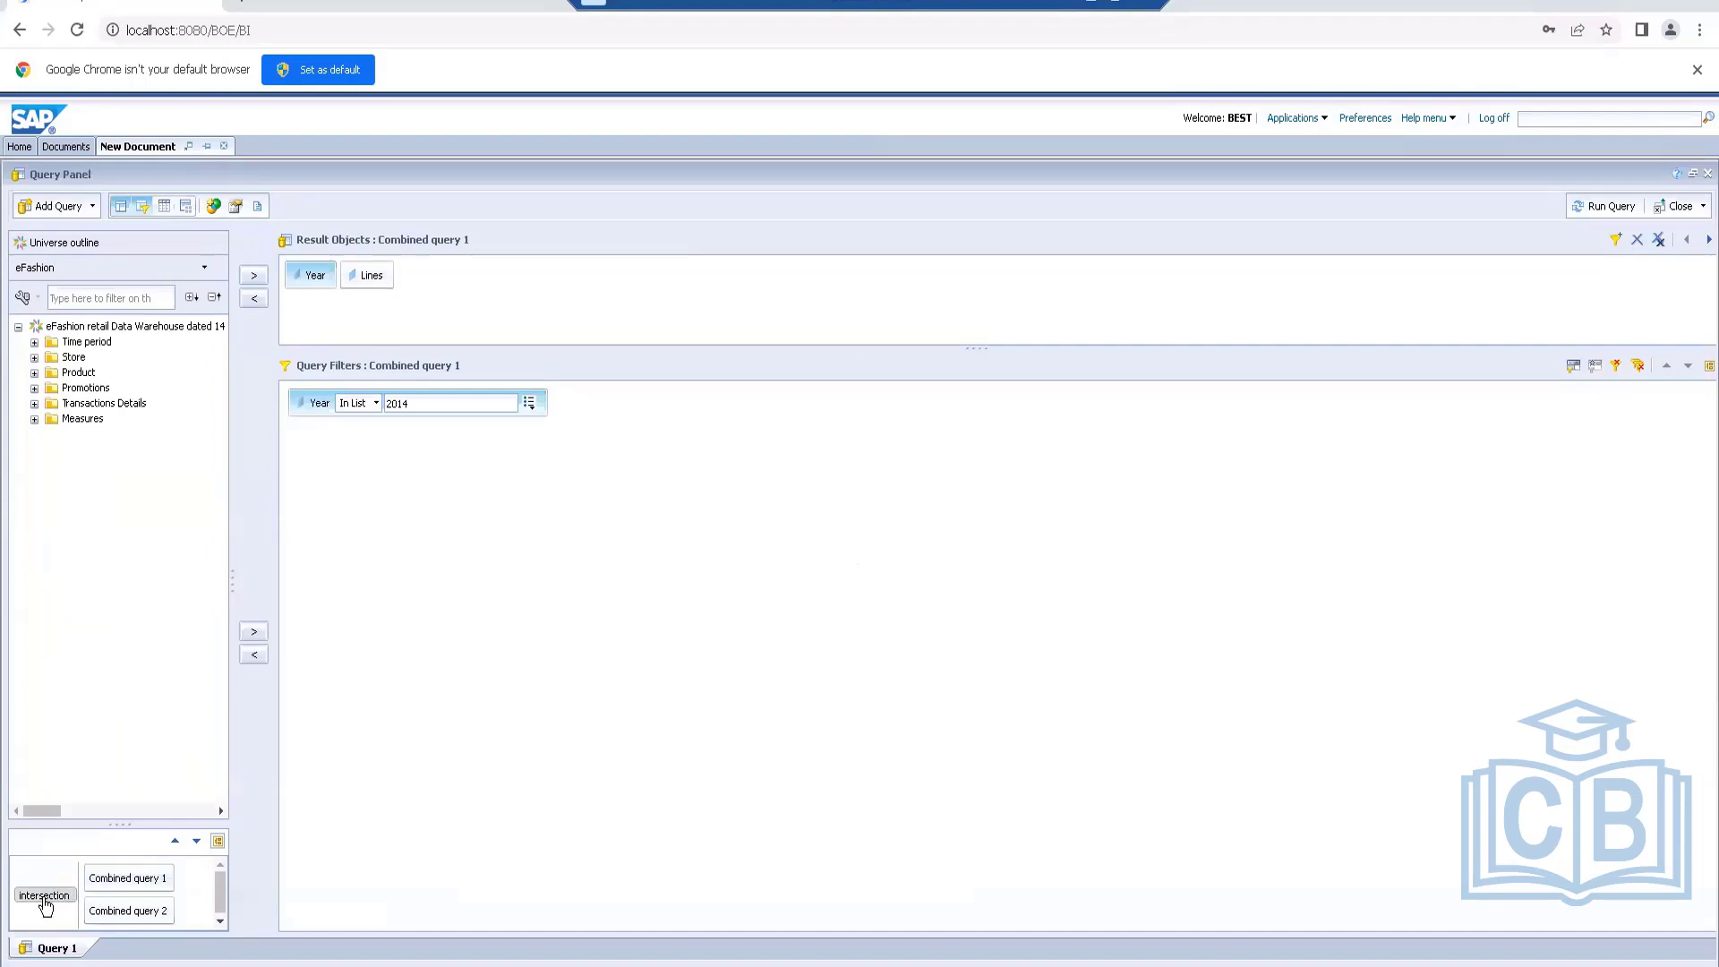
click(44, 897)
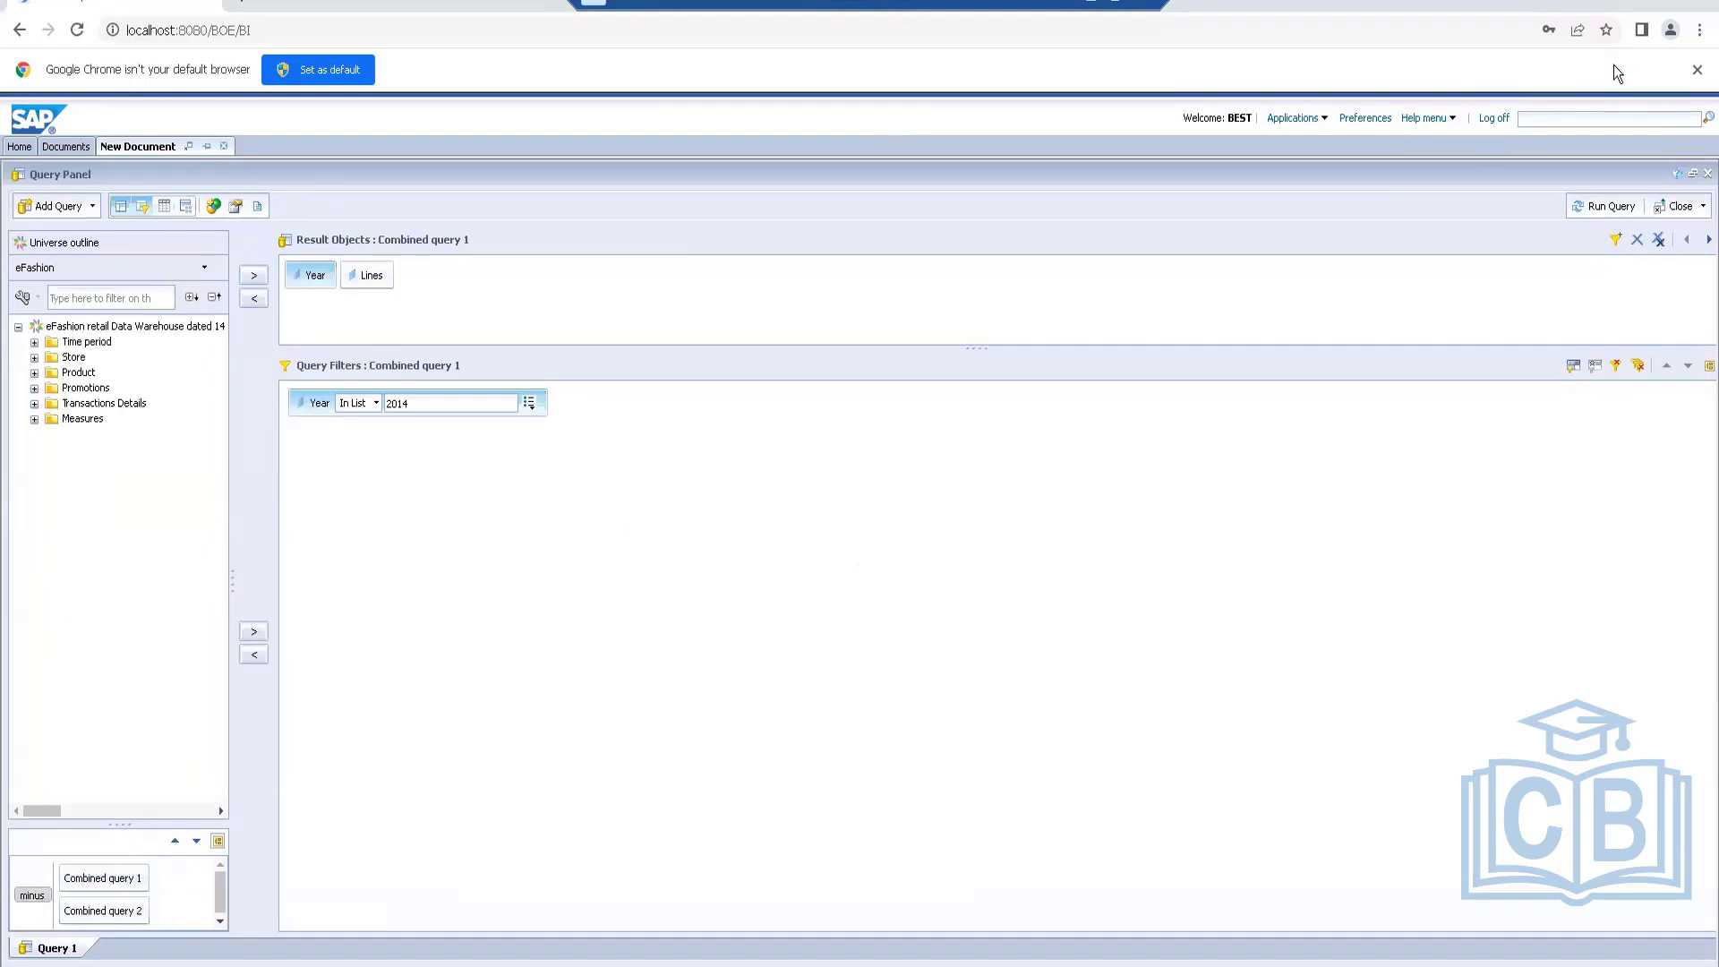
click(1605, 206)
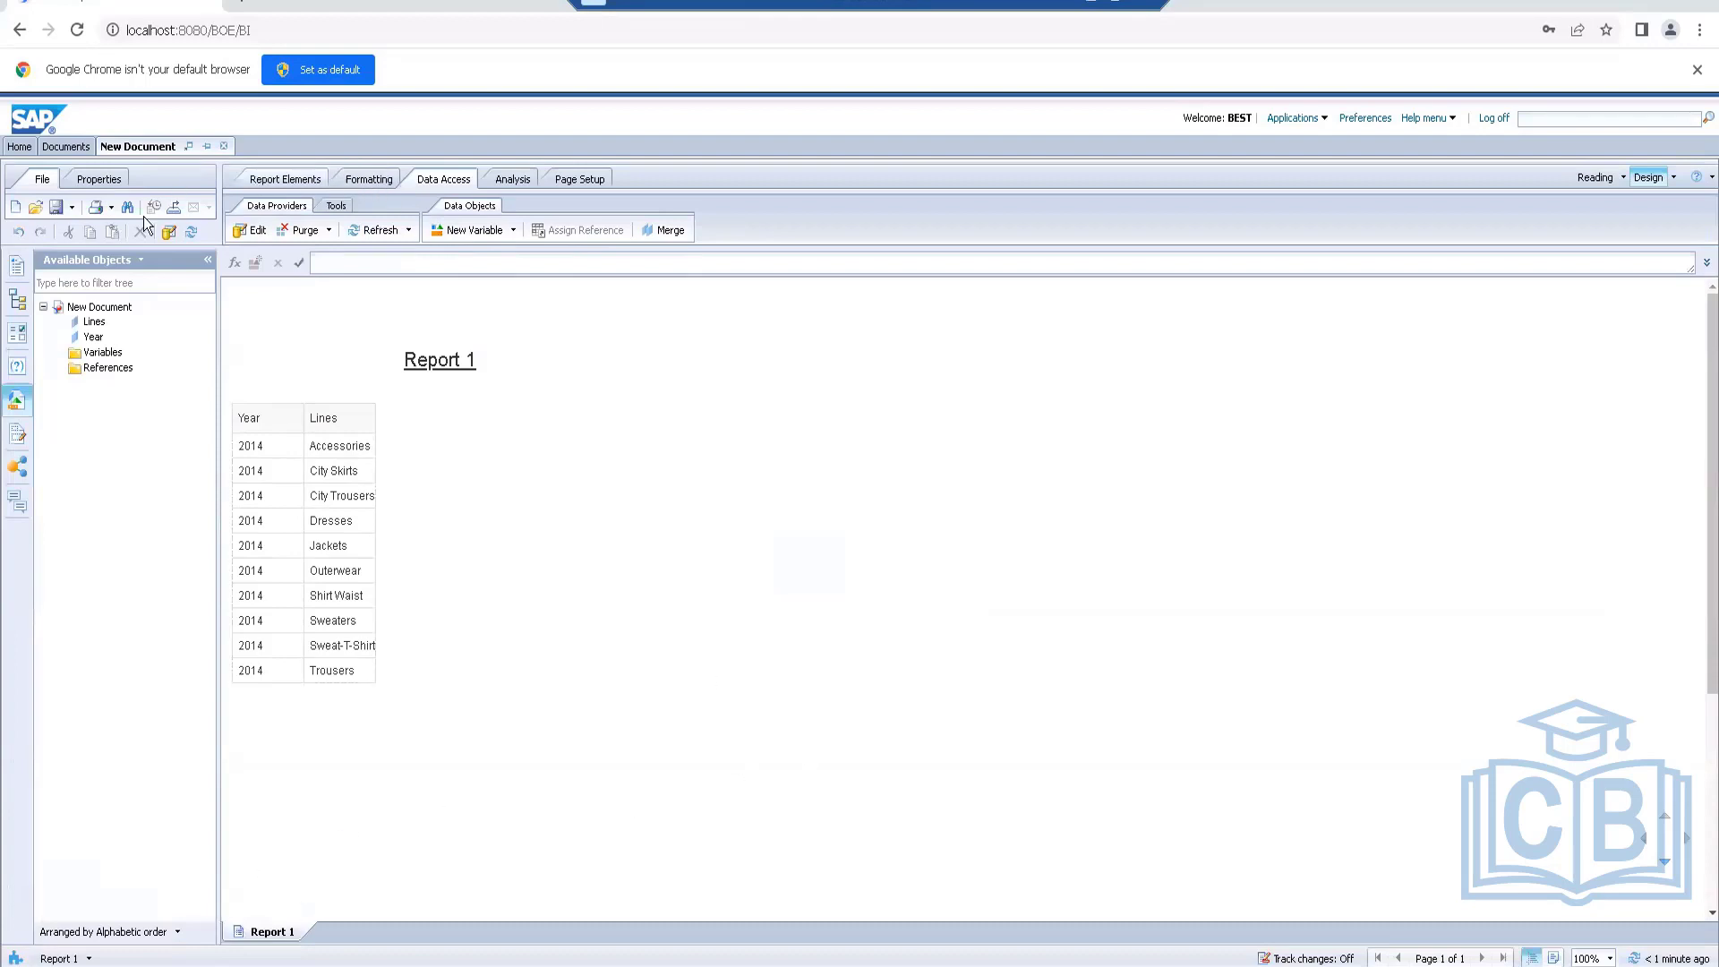
Start saving the document under a new name and choose the Favorites subfolder that holds the other activity documents
click(72, 209)
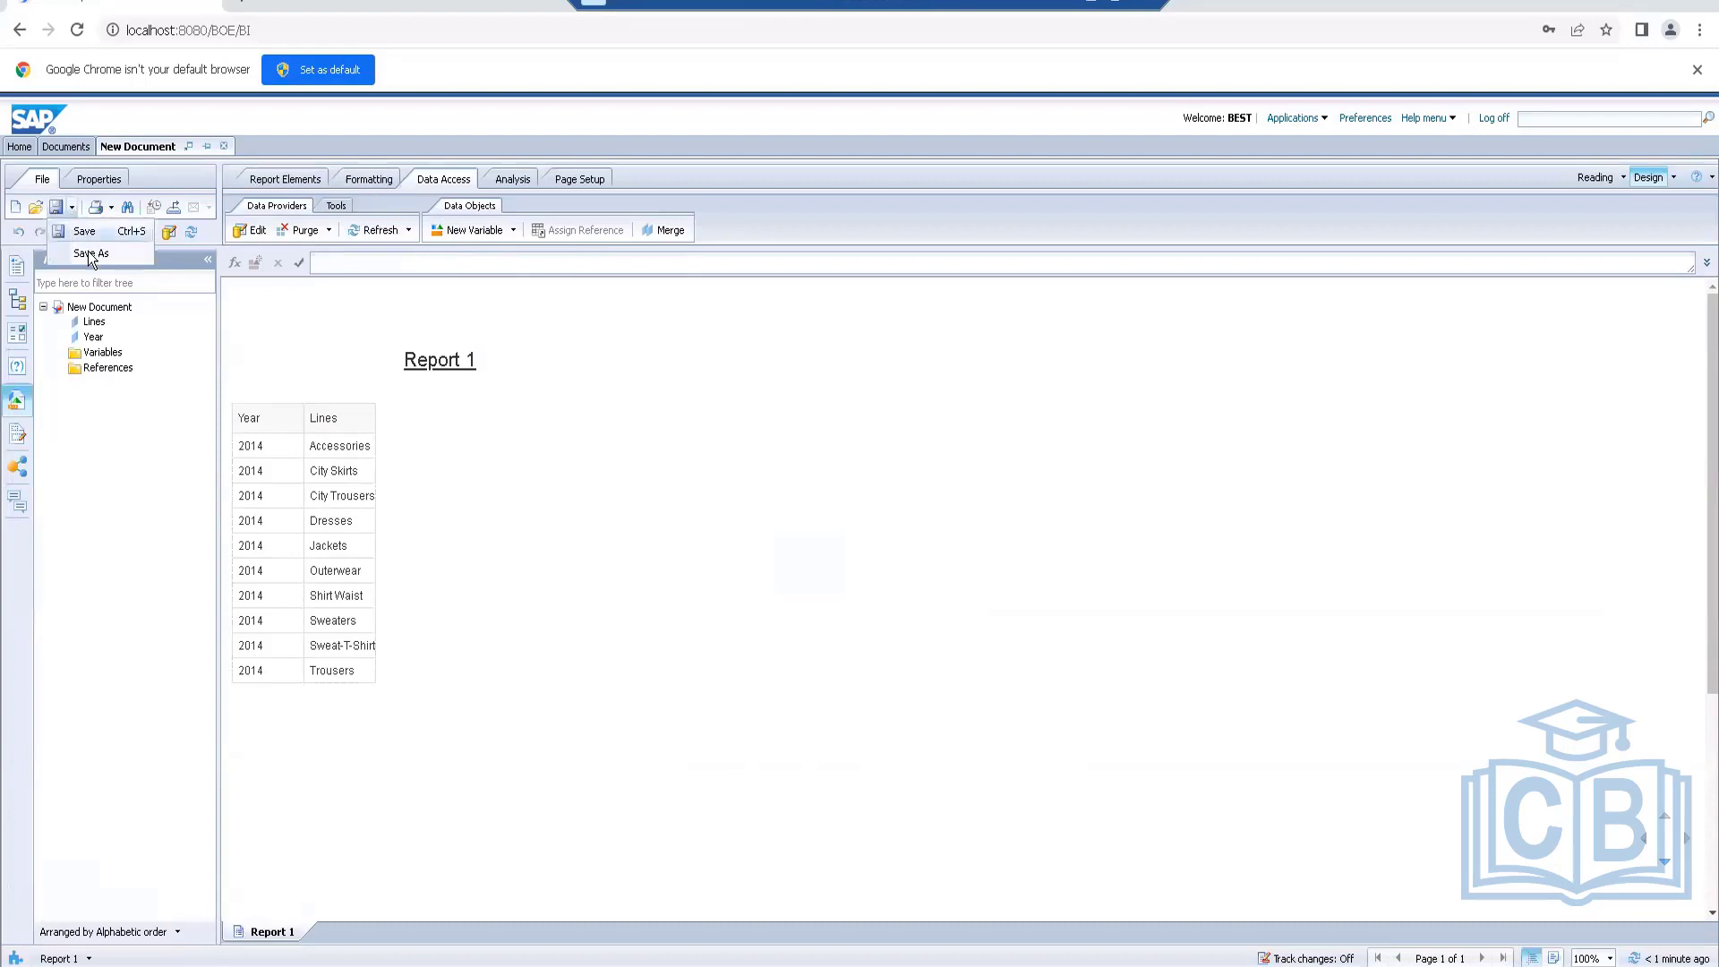
click(88, 254)
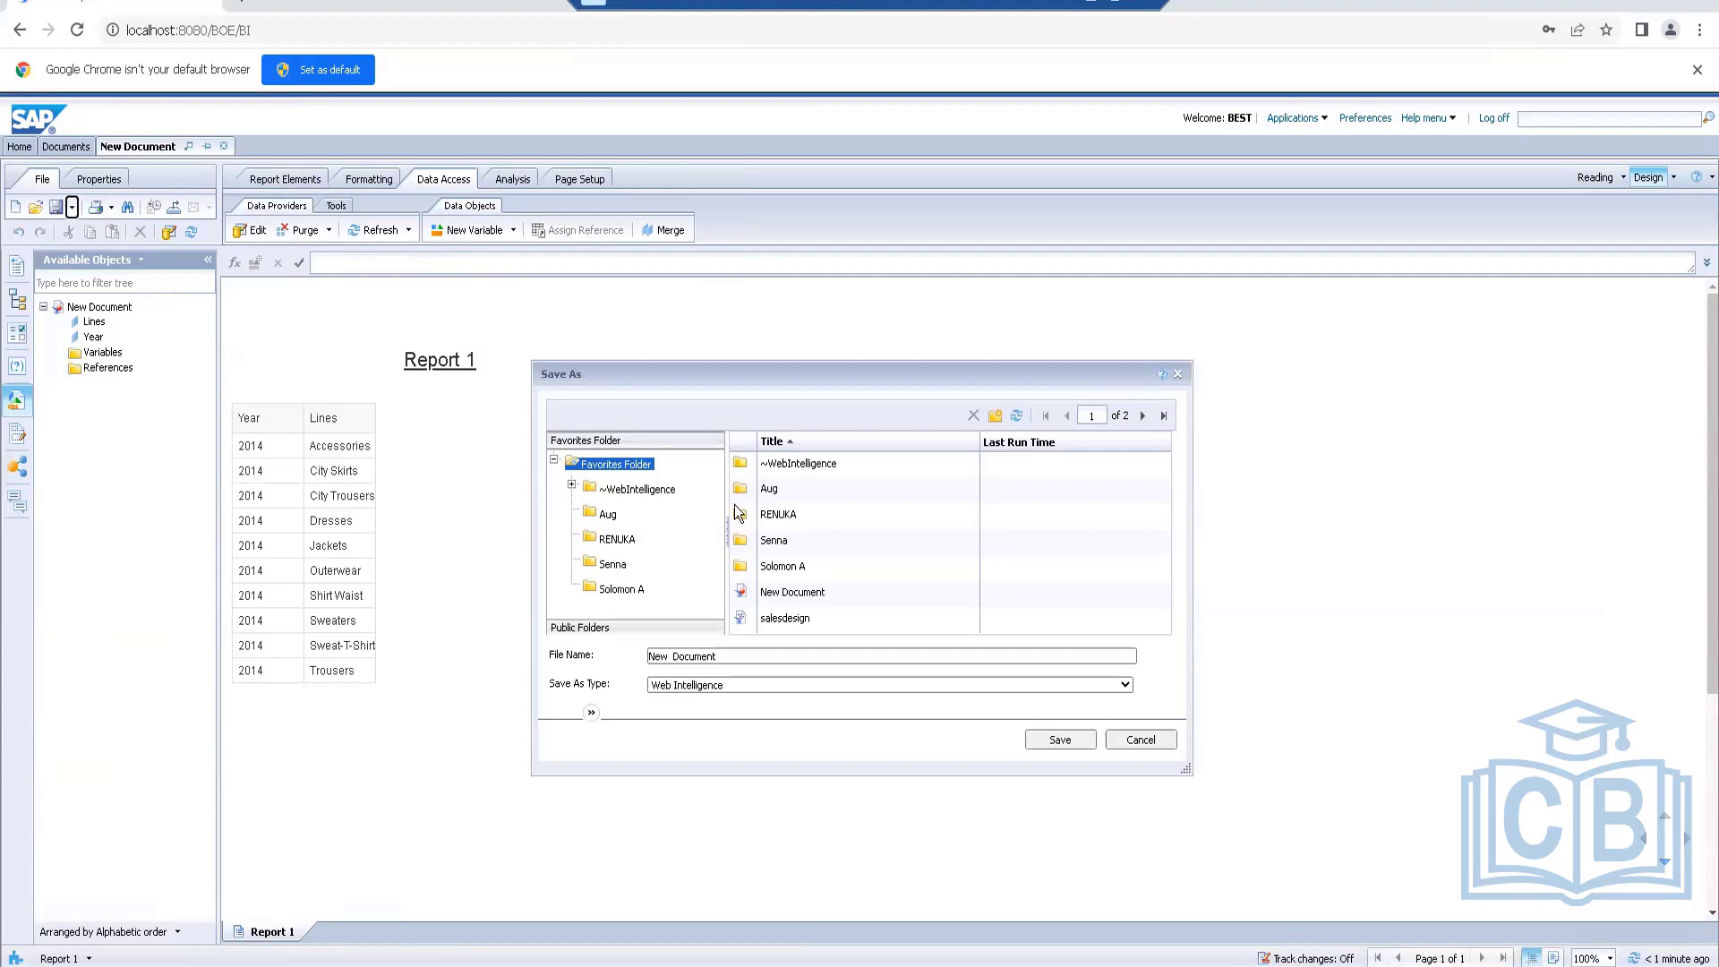
key(Return)
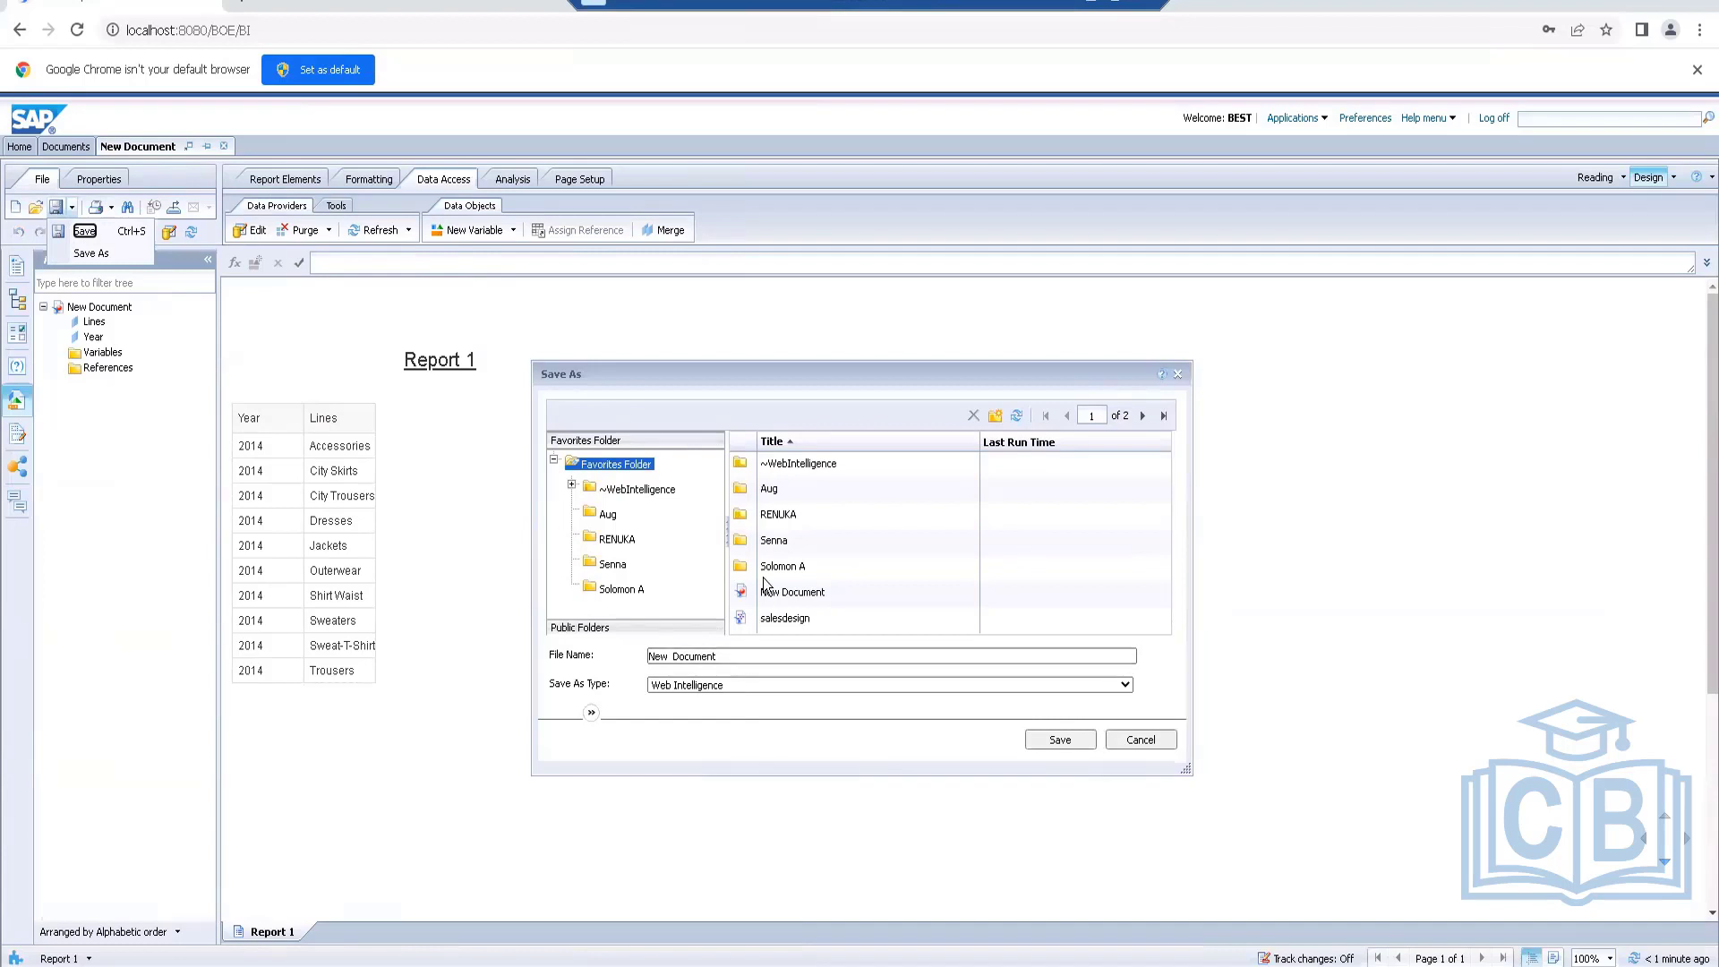
double_click(773, 514)
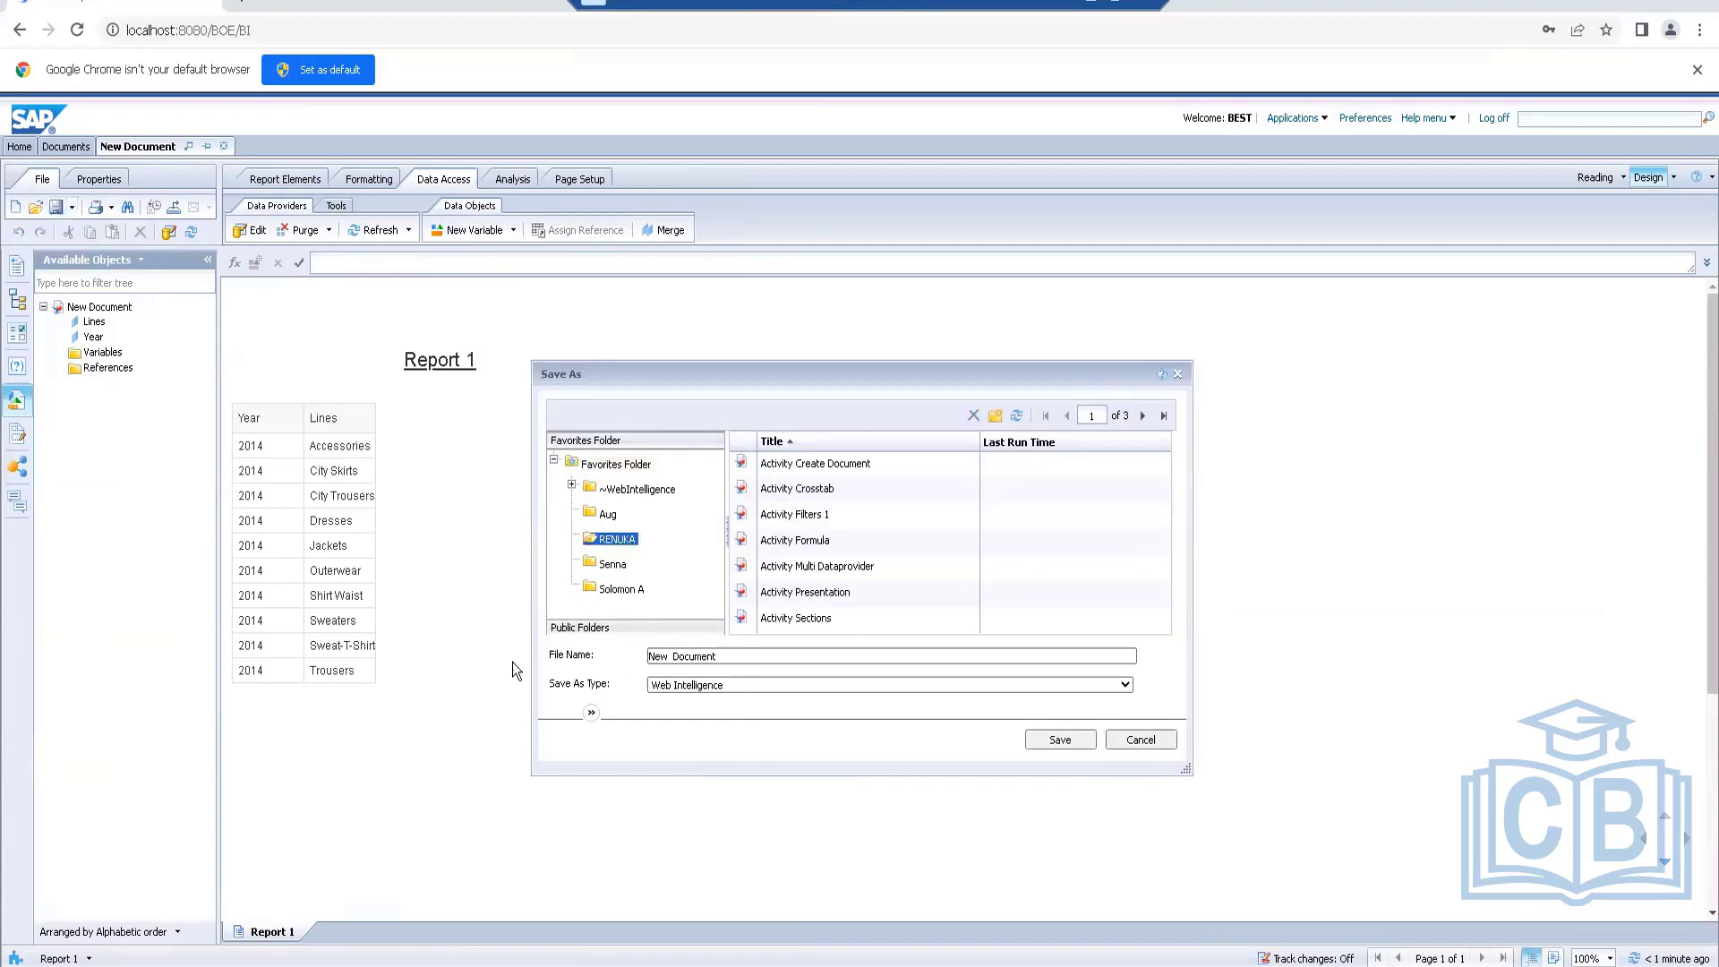
Name the document "Sub Queries - Activity" and save it as a Web Intelligence file
drag(727, 658, 512, 662)
key(End)
key(BackSpace)
key(BackSpace)
key(BackSpace)
key(BackSpace)
key(BackSpace)
key(BackSpace)
key(BackSpace)
key(BackSpace)
key(BackSpace)
key(BackSpace)
key(BackSpace)
key(BackSpace)
text(S)
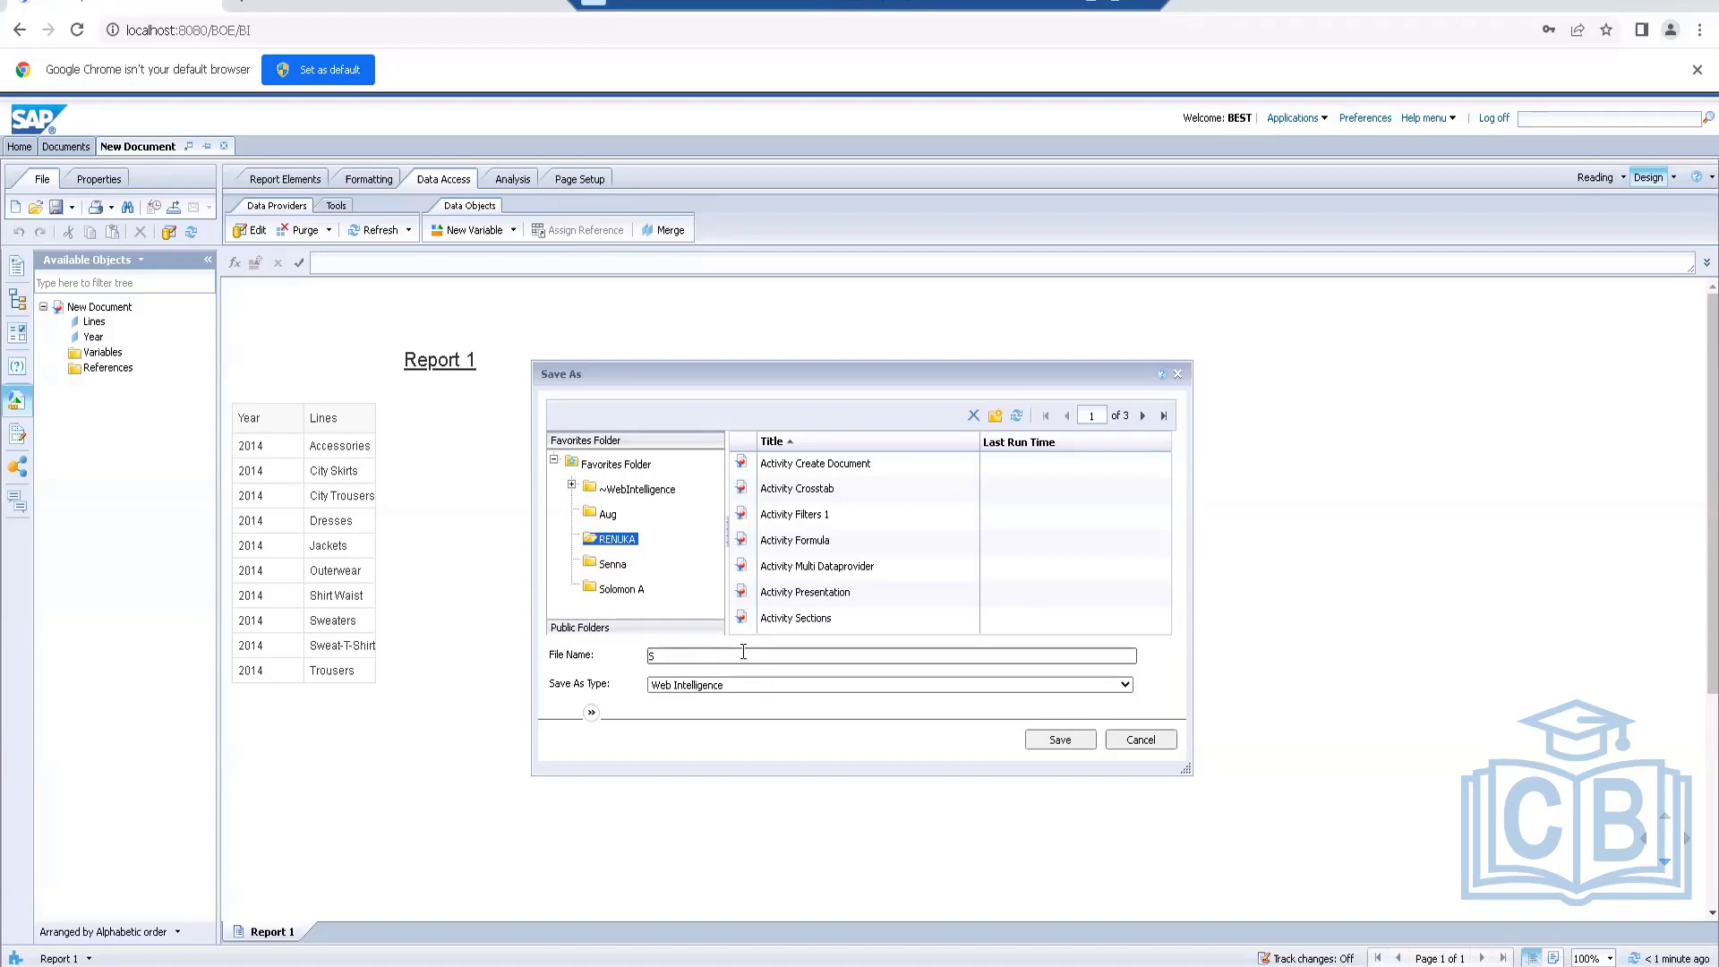
text(ub Queries - Re)
key(BackSpace)
key(BackSpace)
text(Activity)
click(1059, 739)
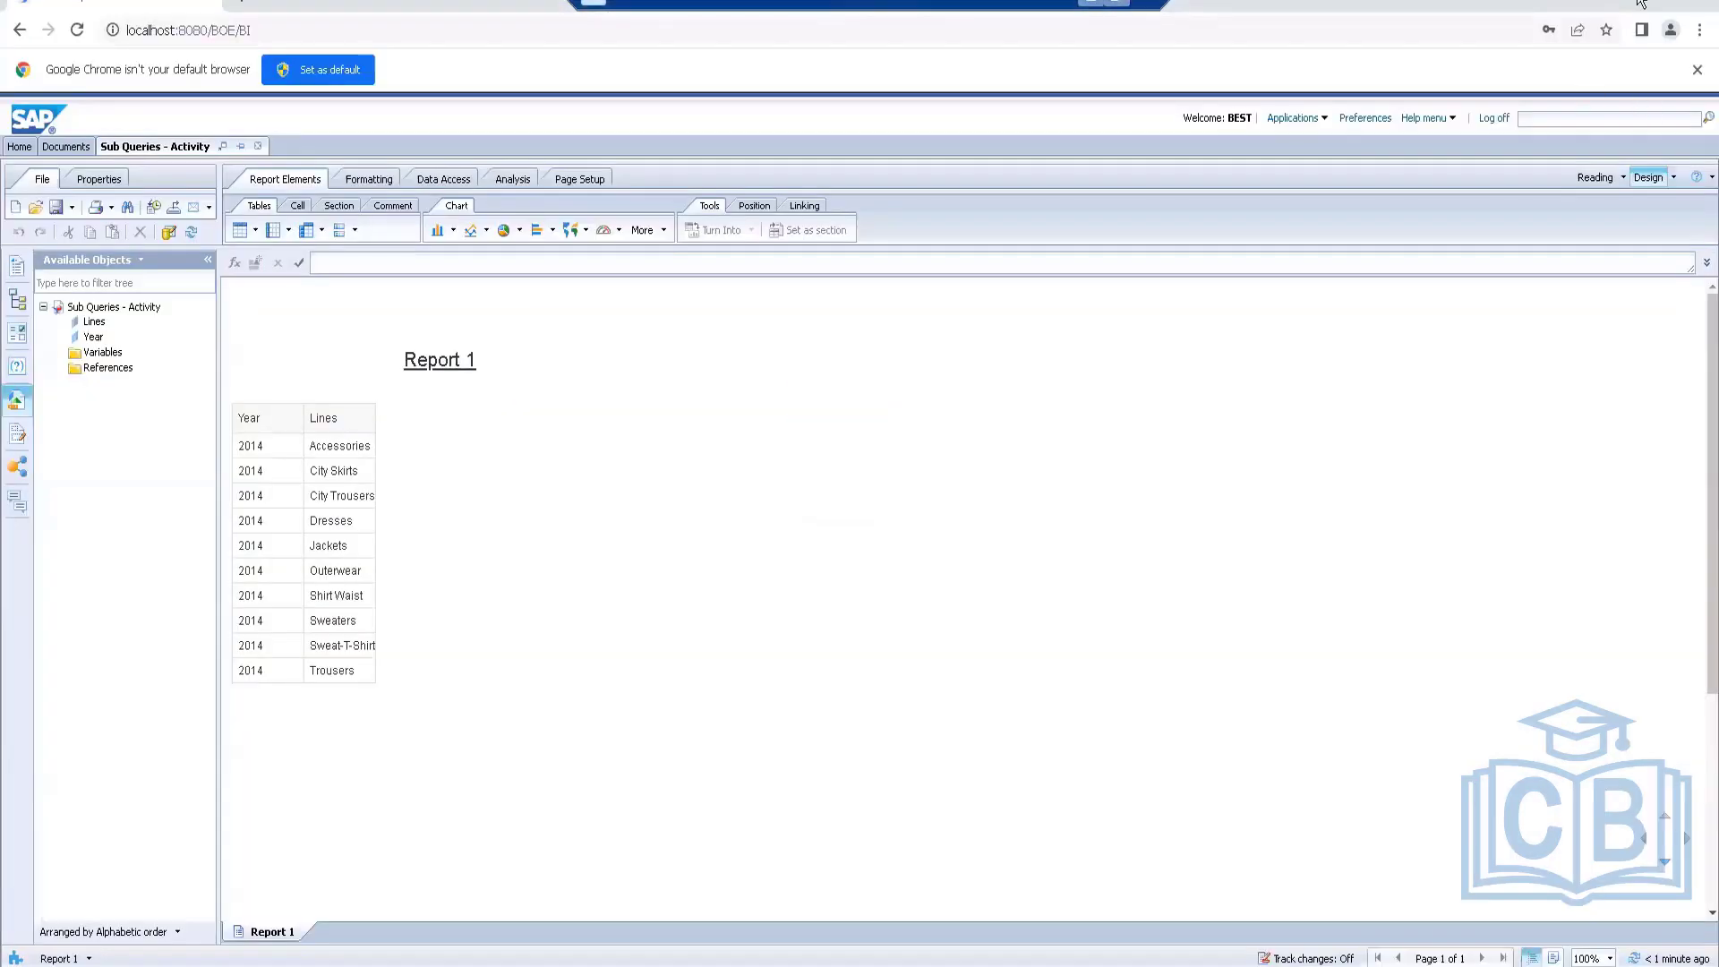
Reopen the saved document's query and set the Year filter of Combined query 1 to 2015
key(alt+Tab)
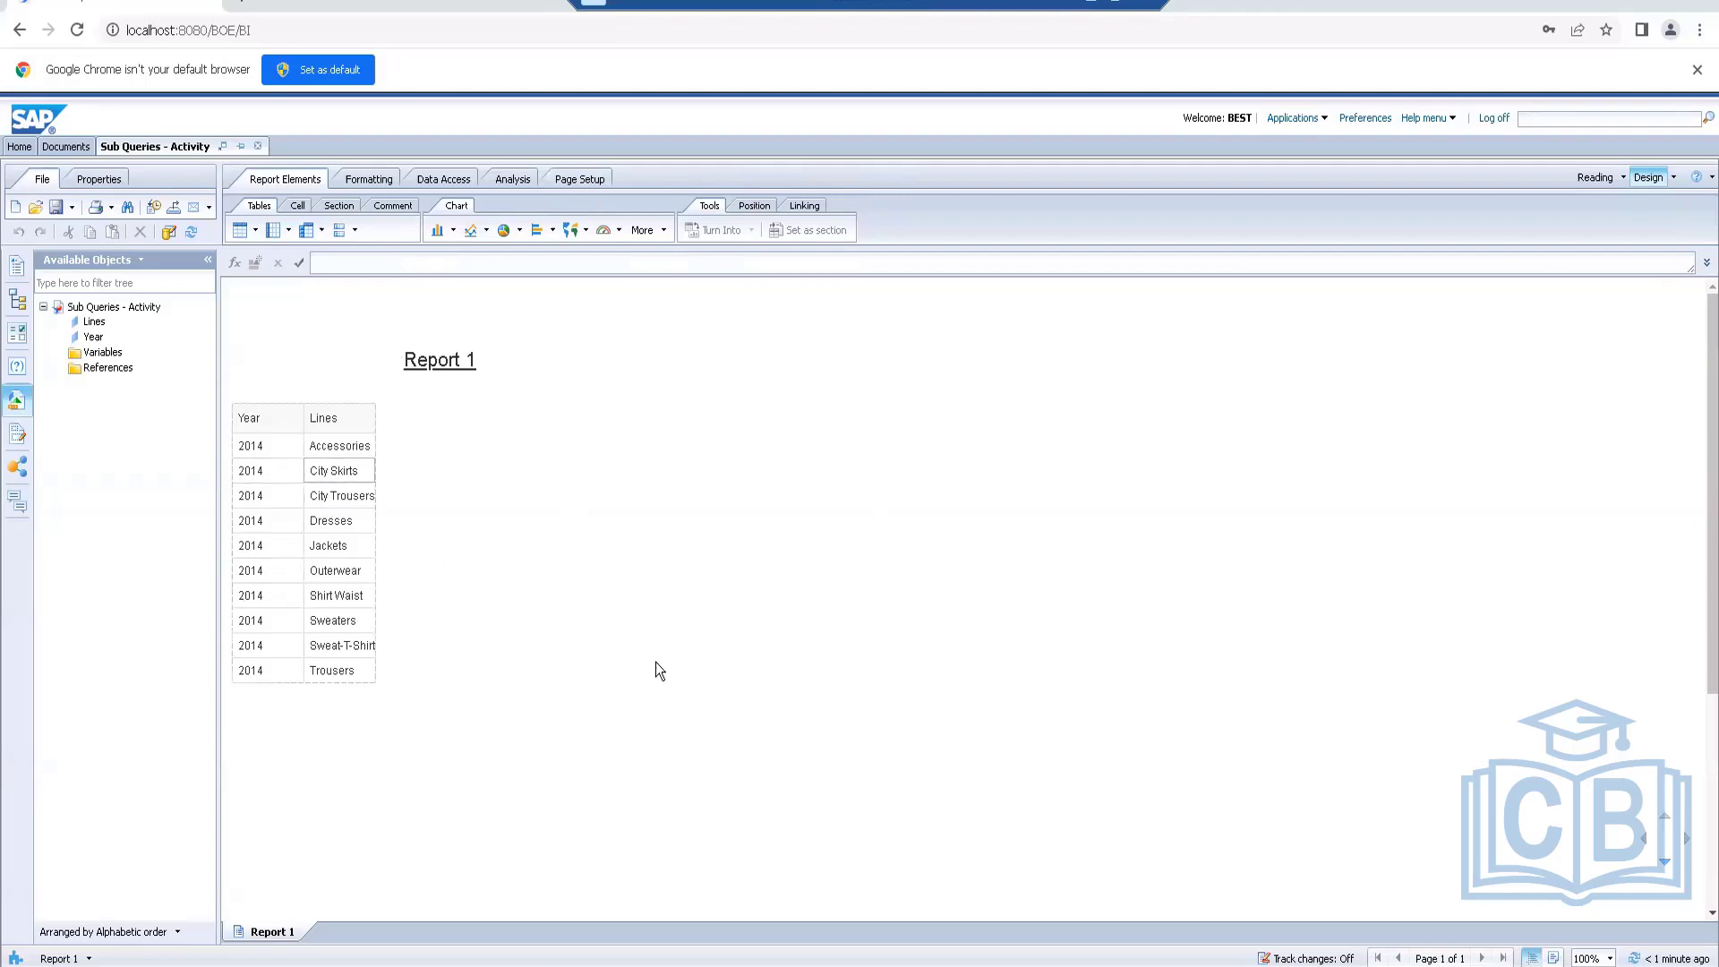
click(453, 180)
click(257, 232)
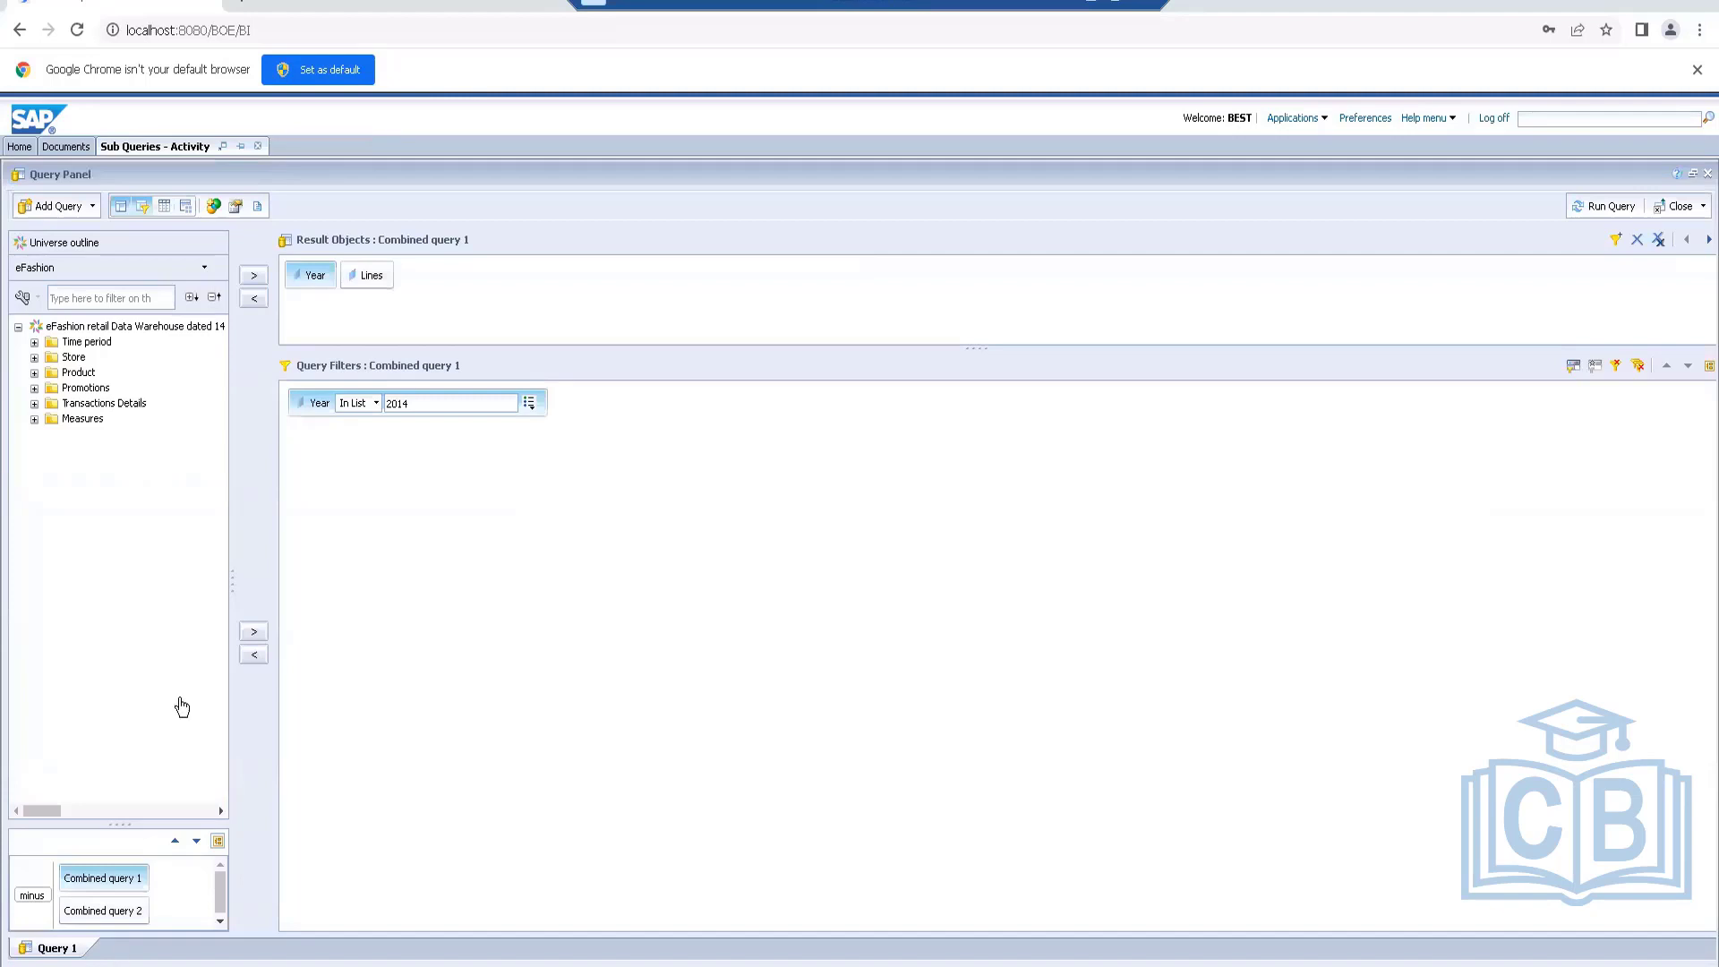
double_click(424, 404)
click(425, 404)
key(BackSpace)
text(5)
Run the combined query with the Year filter of Combined query 2 set to 2014, and close the document
click(108, 914)
click(428, 403)
click(428, 403)
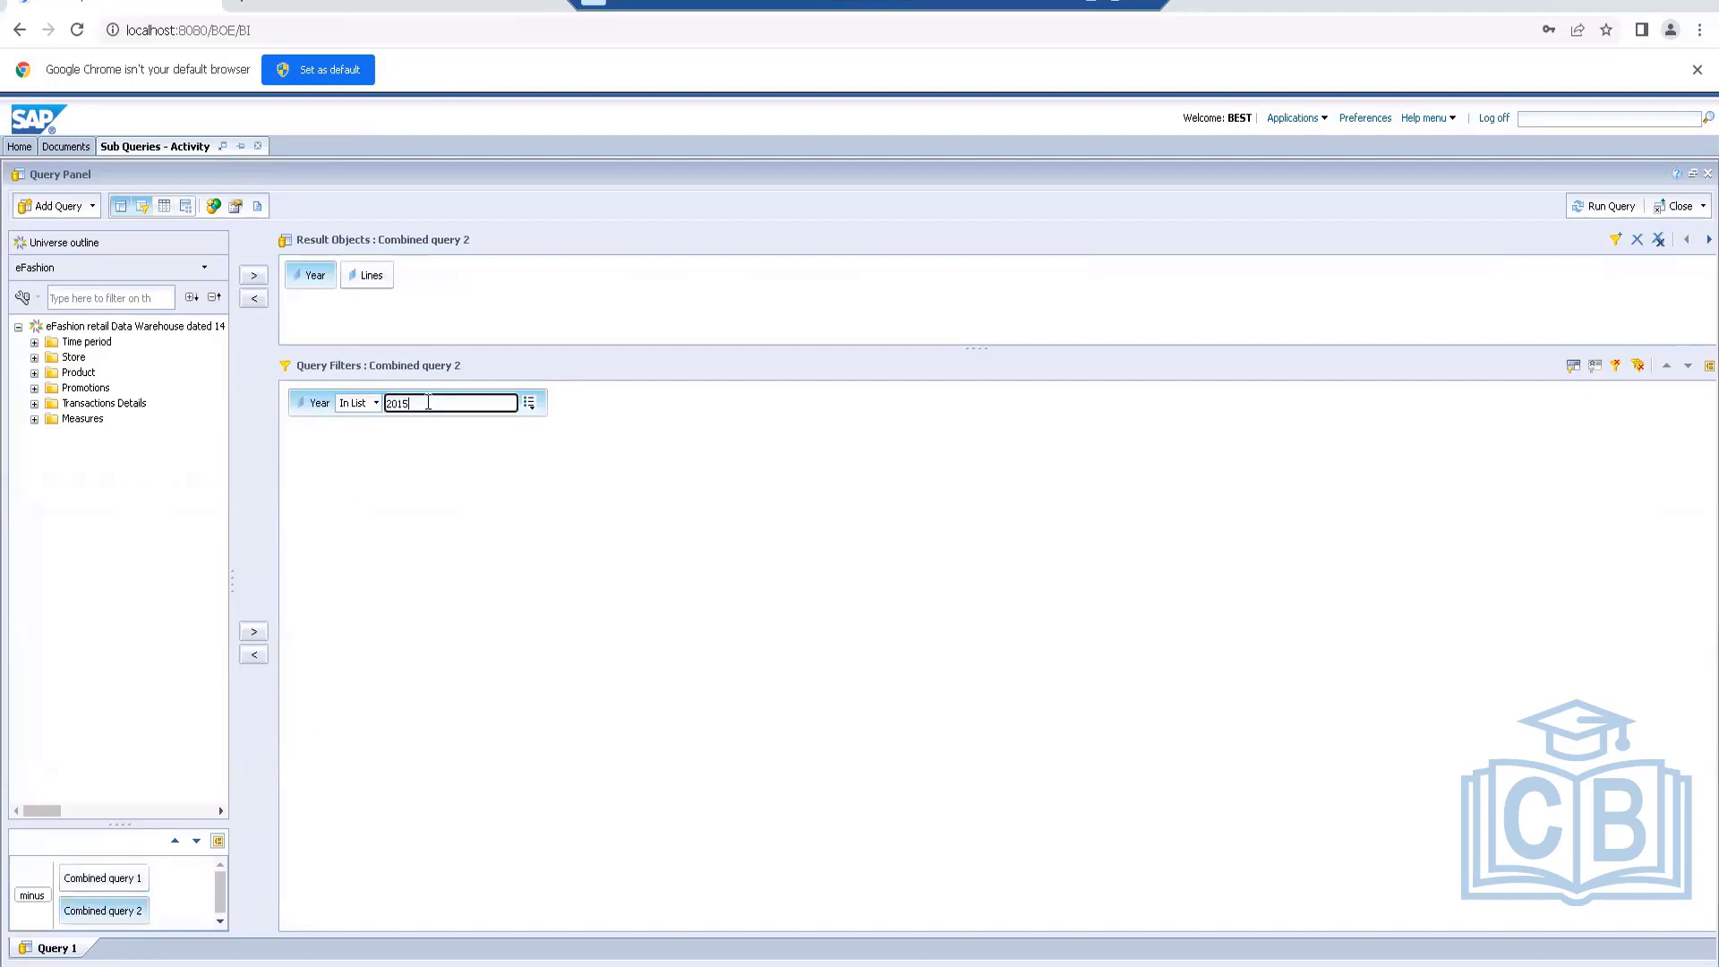
key(BackSpace)
text(4)
click(1582, 219)
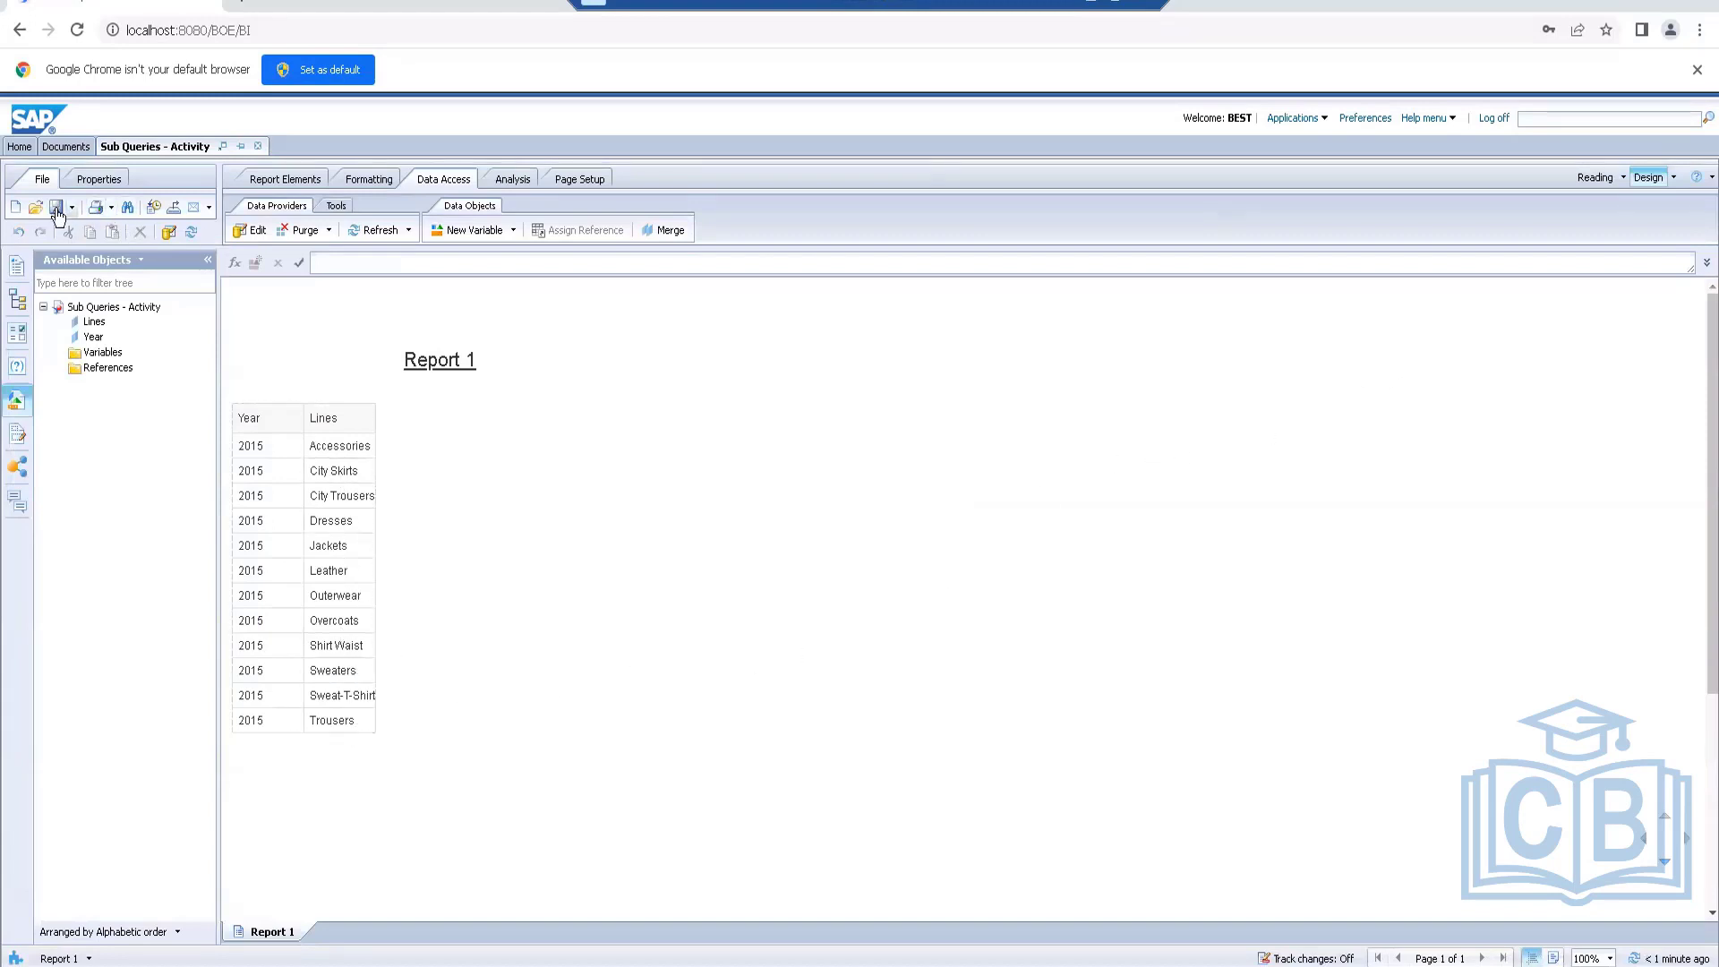
click(258, 147)
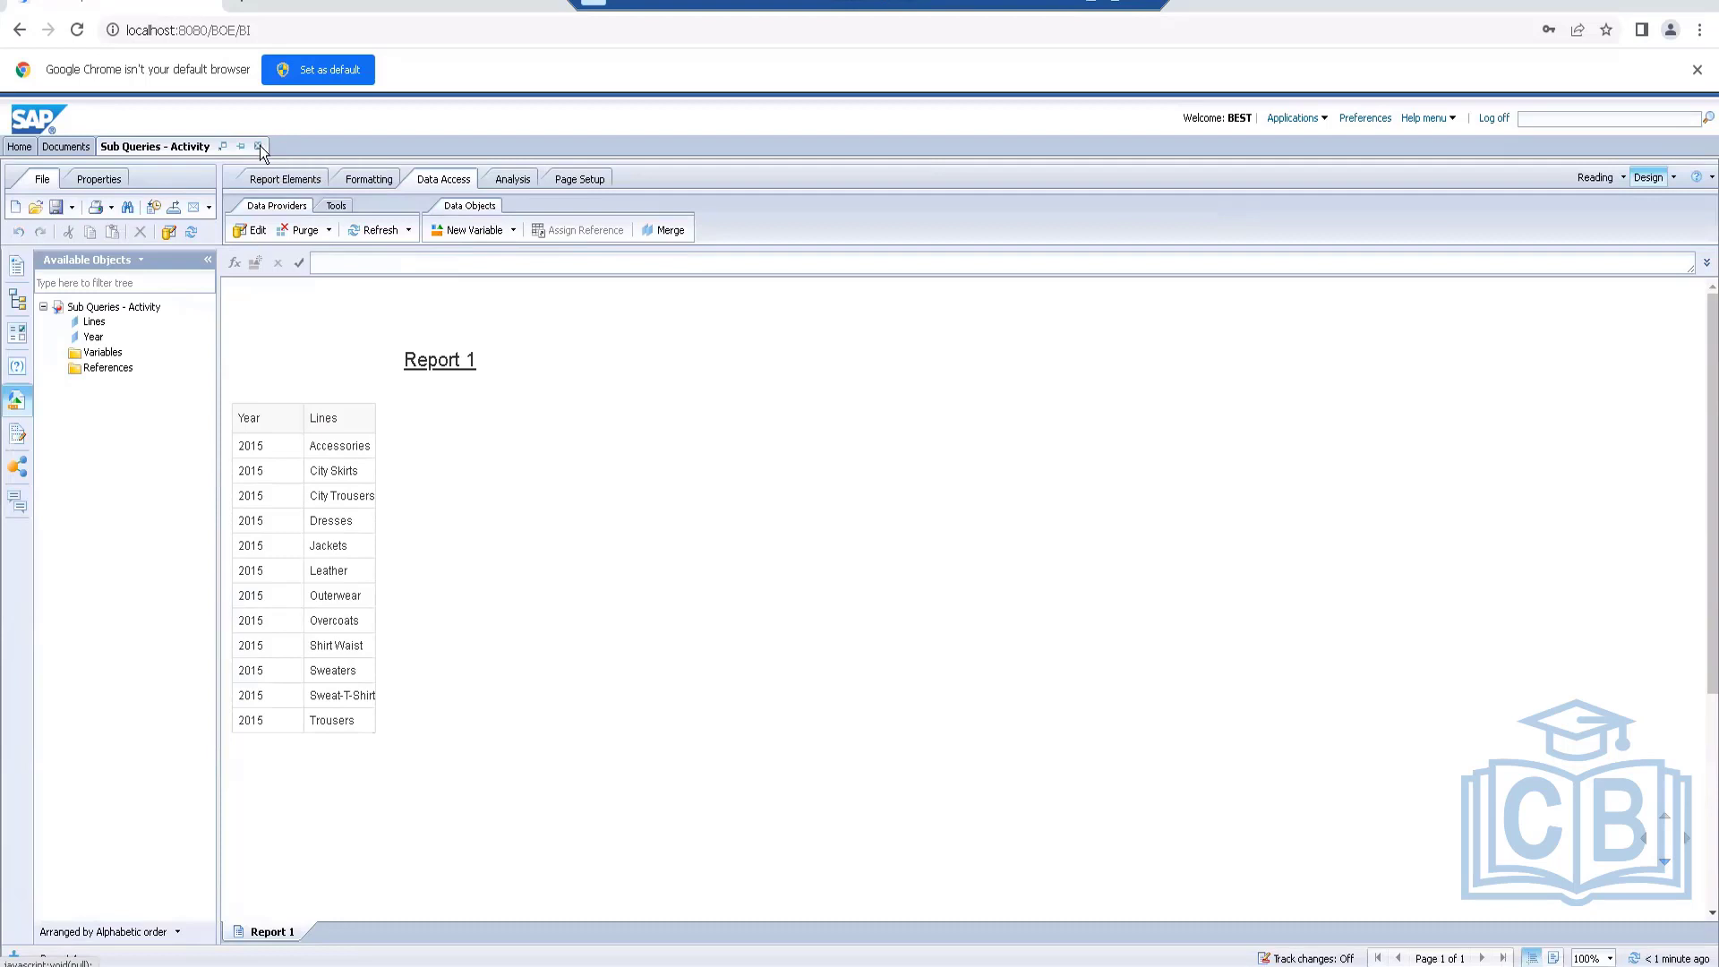
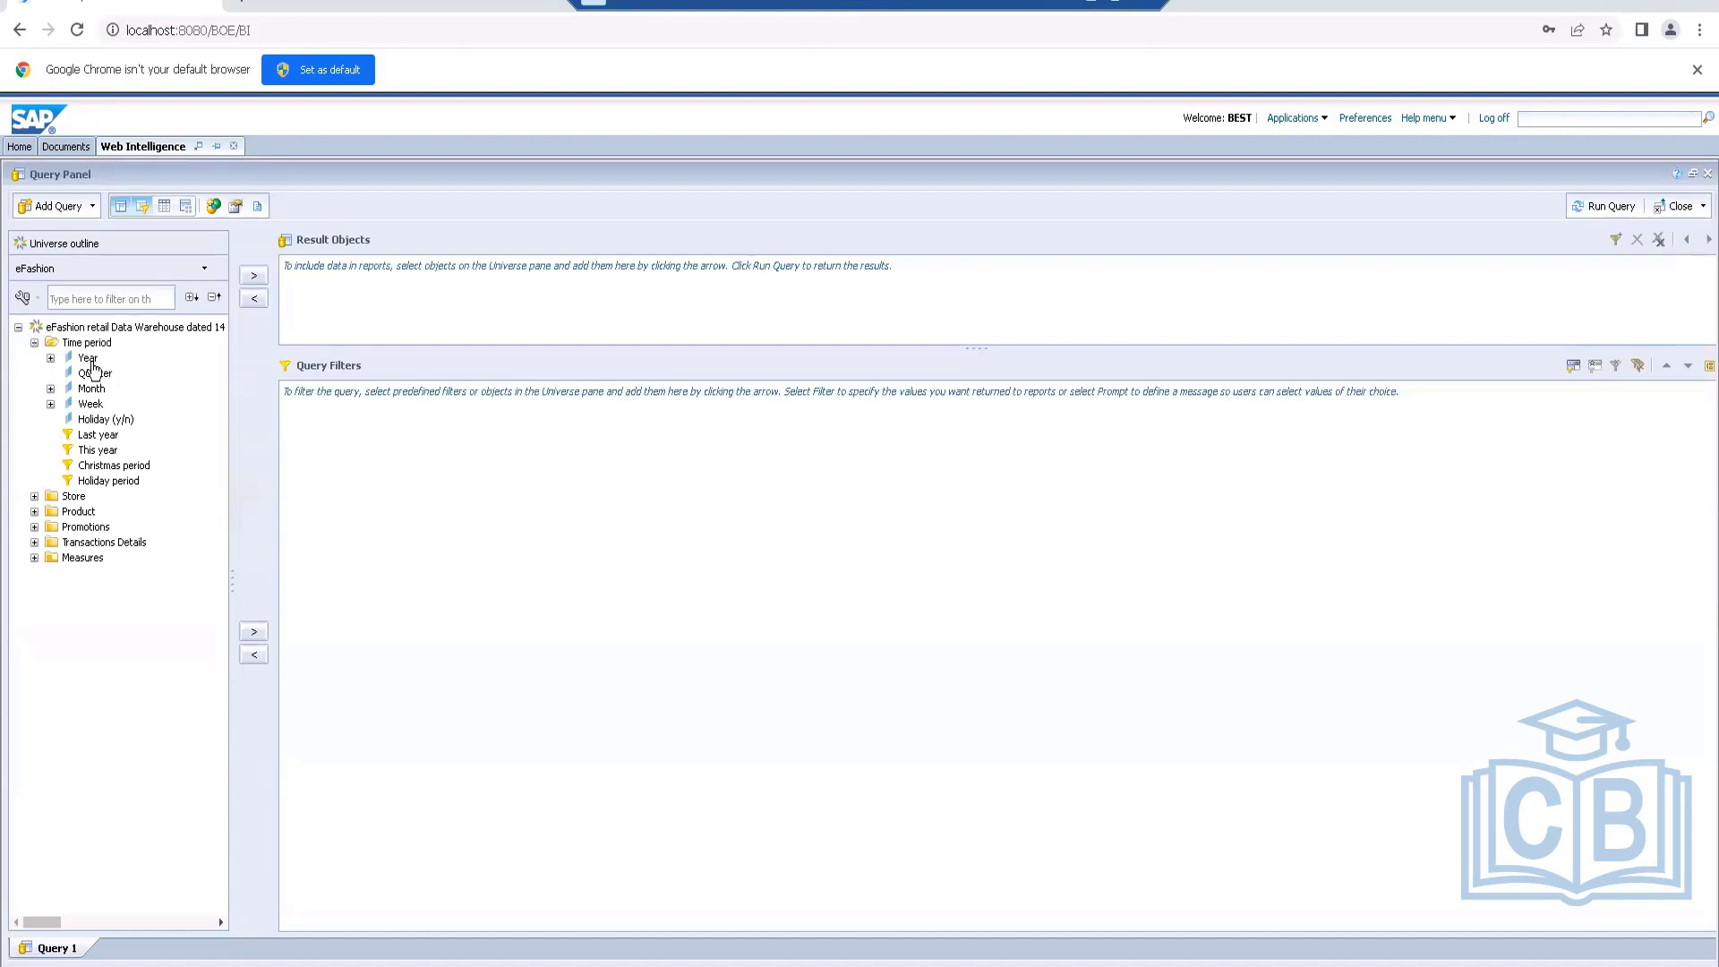
Add Year, State, Lines and Sales revenue to the result objects of the new eFashion query
click(93, 363)
double_click(90, 359)
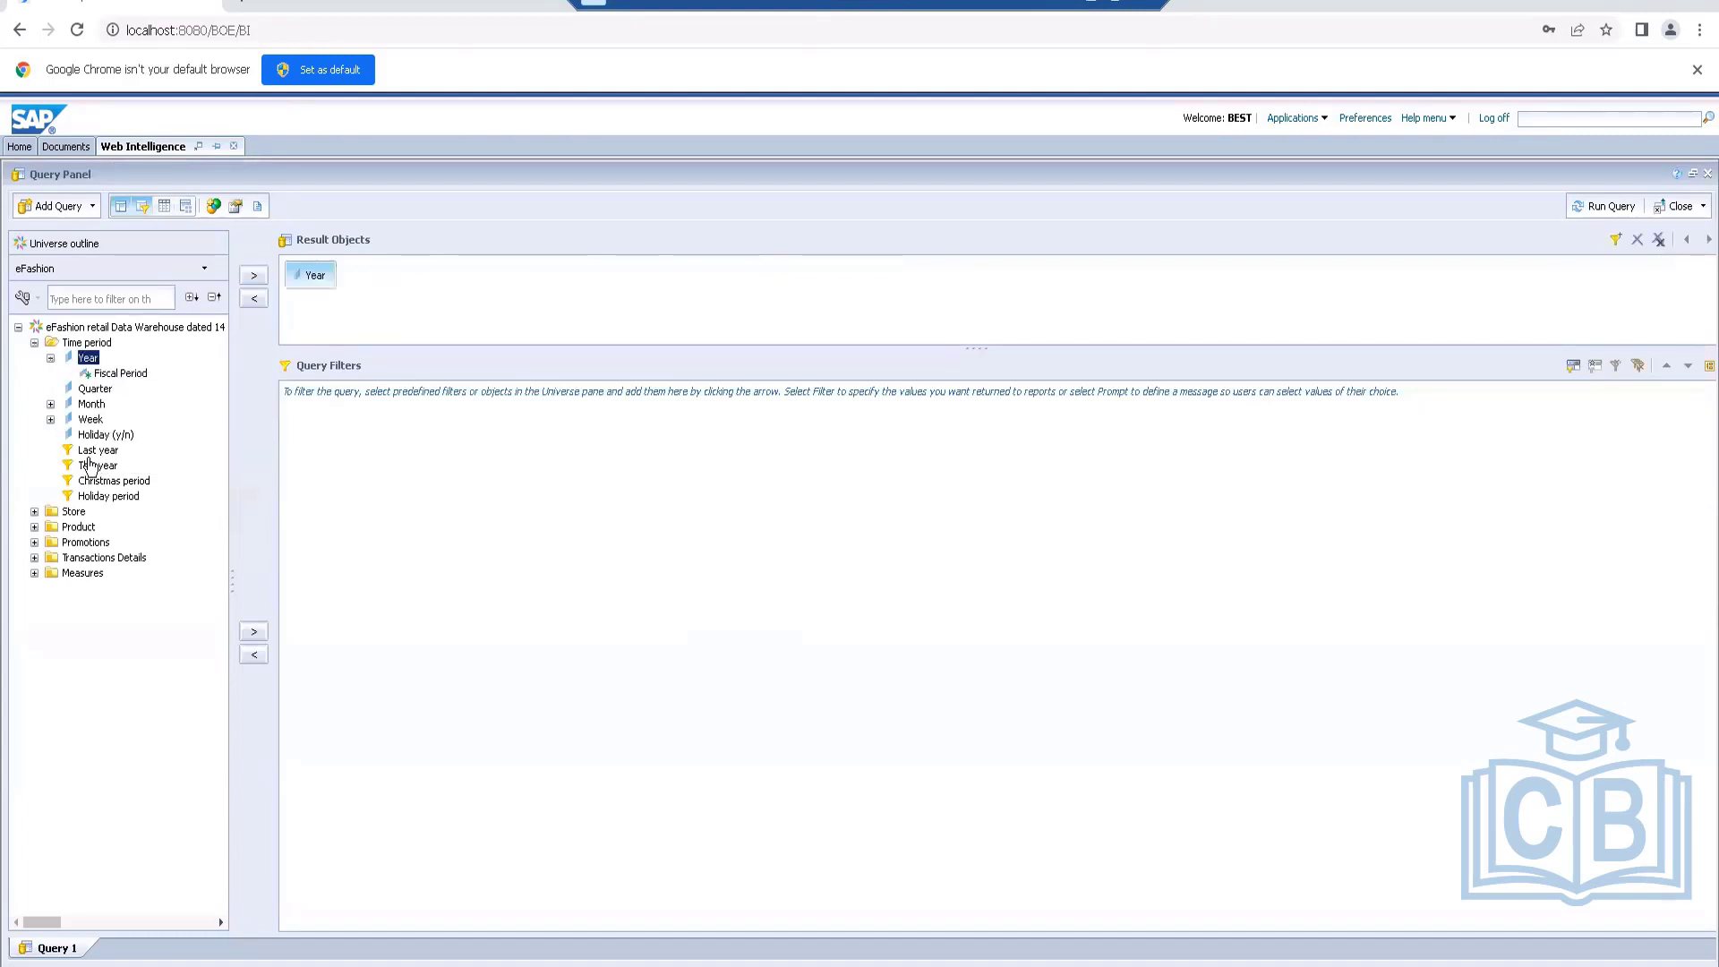
click(34, 511)
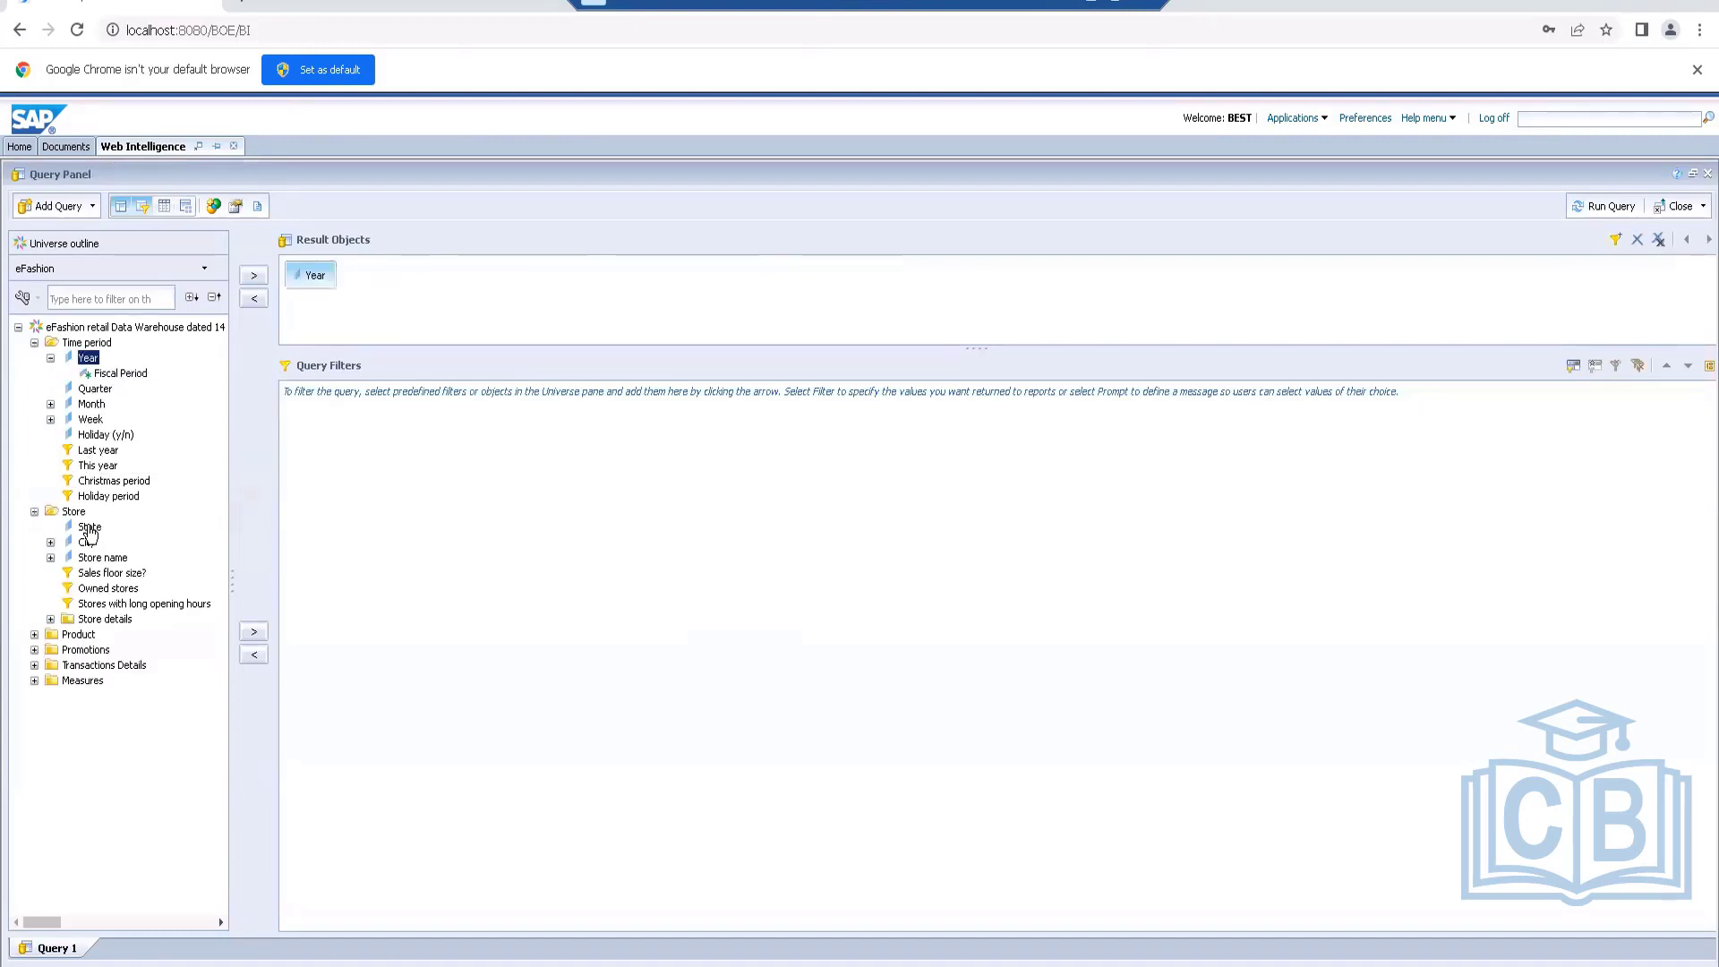
double_click(90, 527)
click(34, 634)
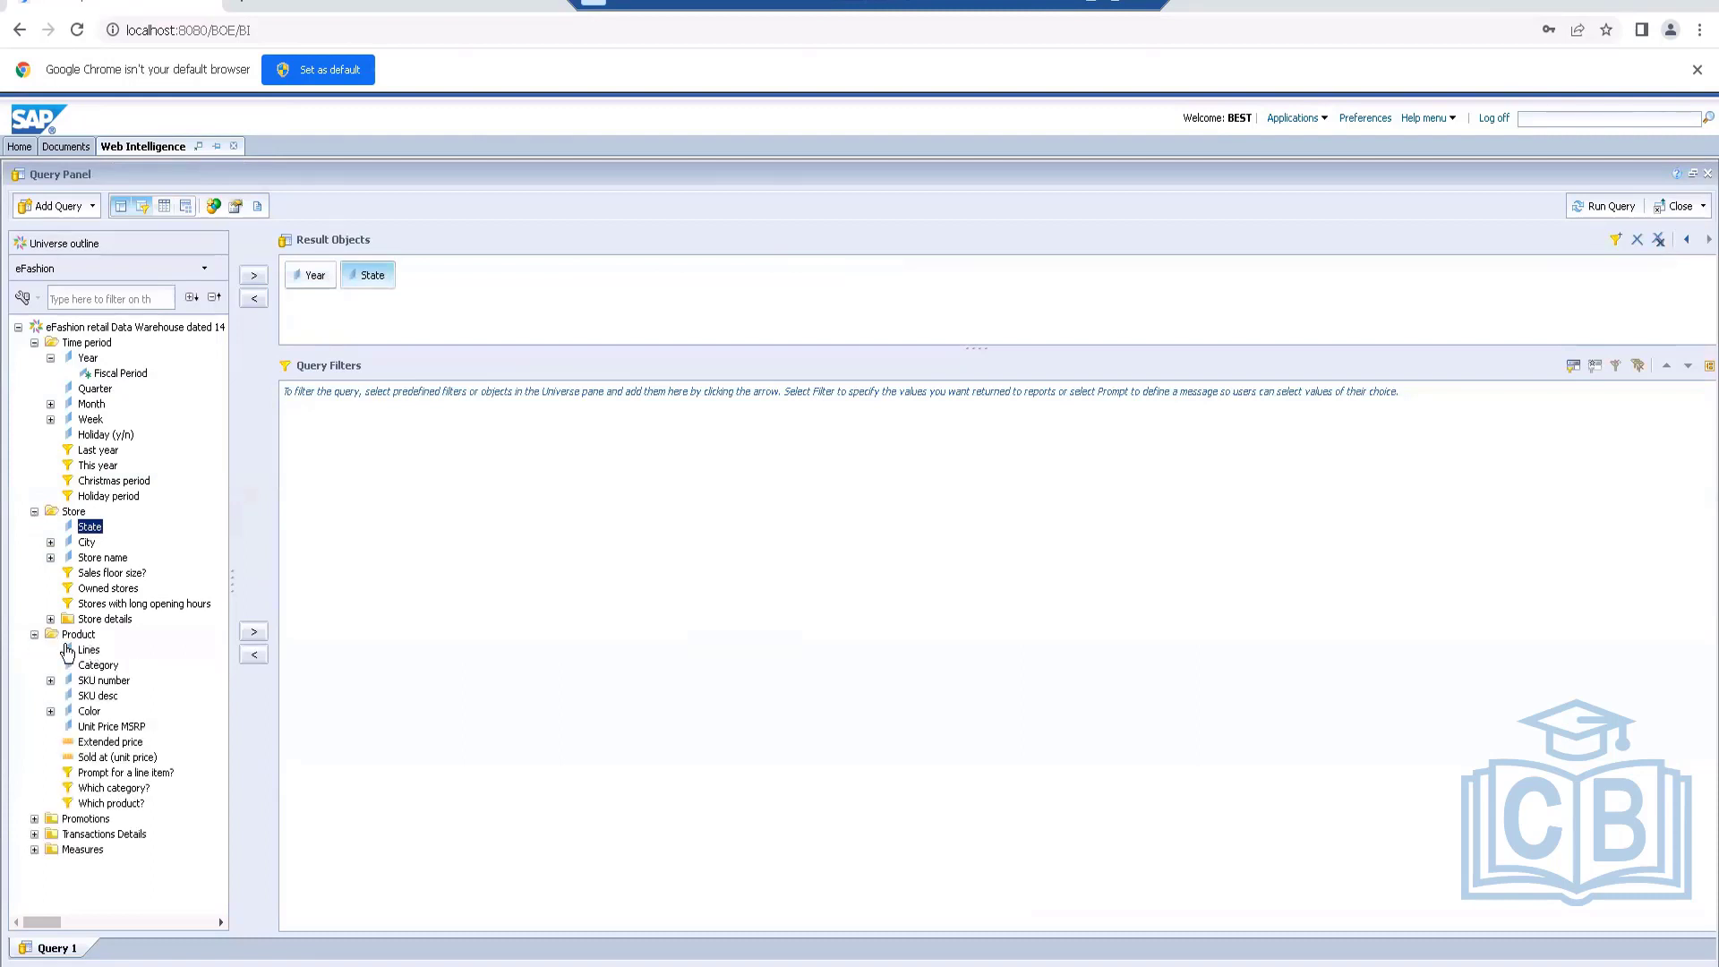
double_click(90, 649)
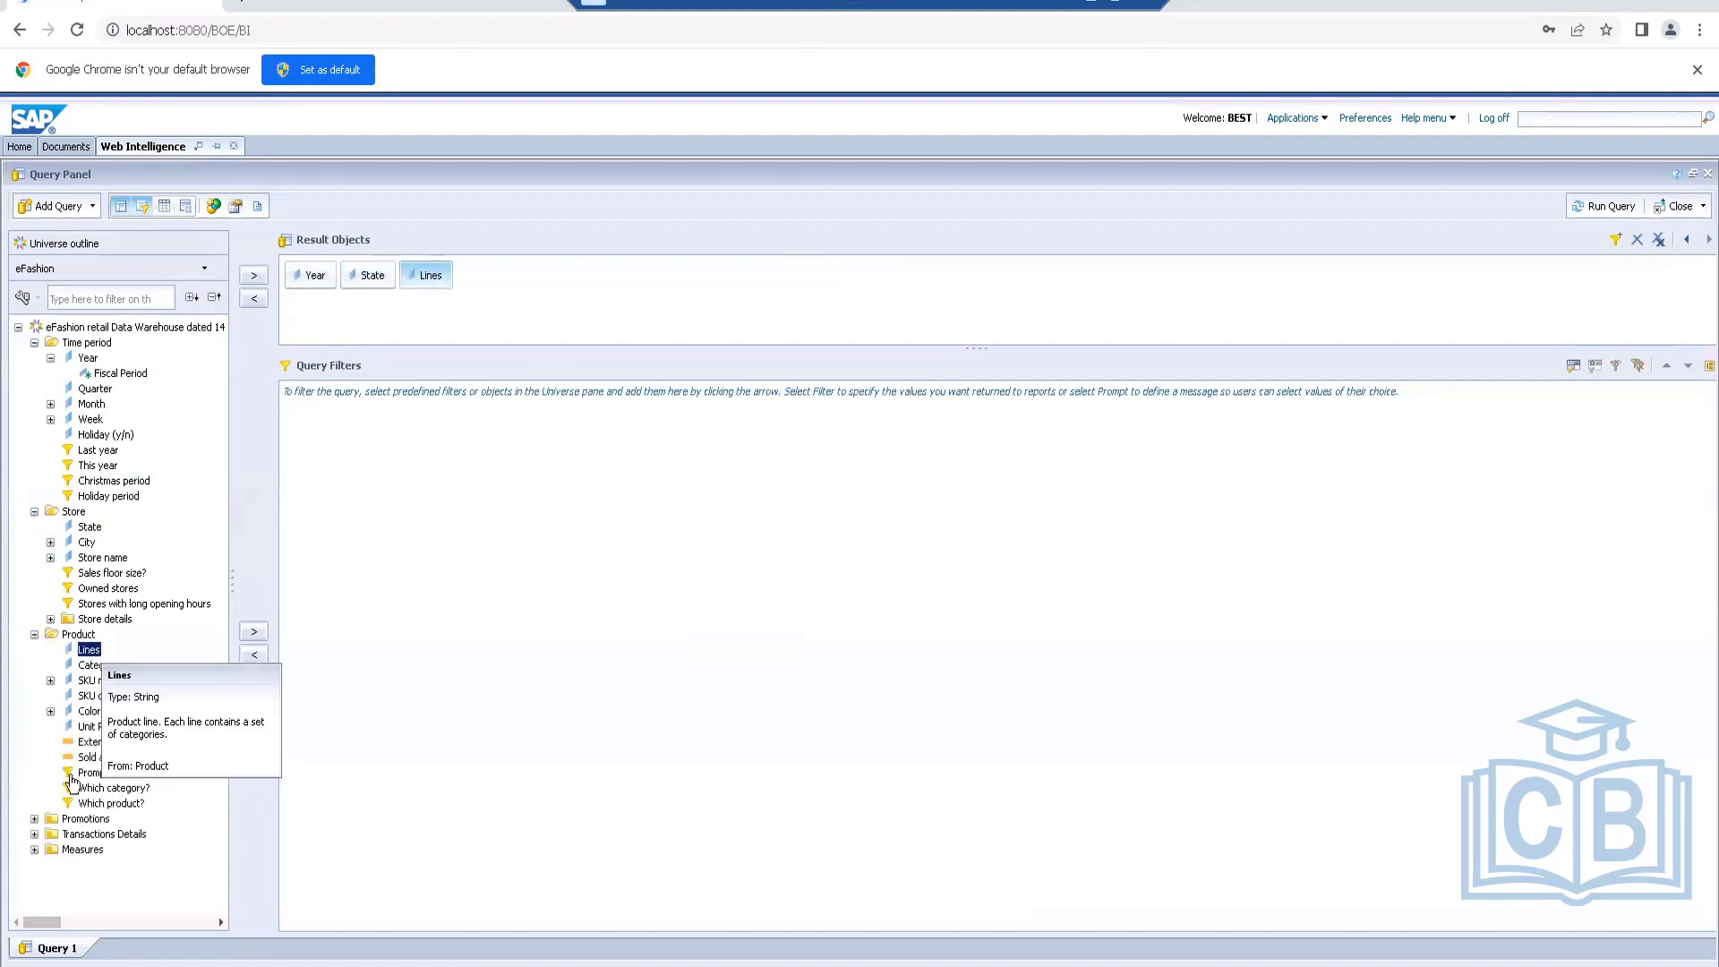
click(34, 849)
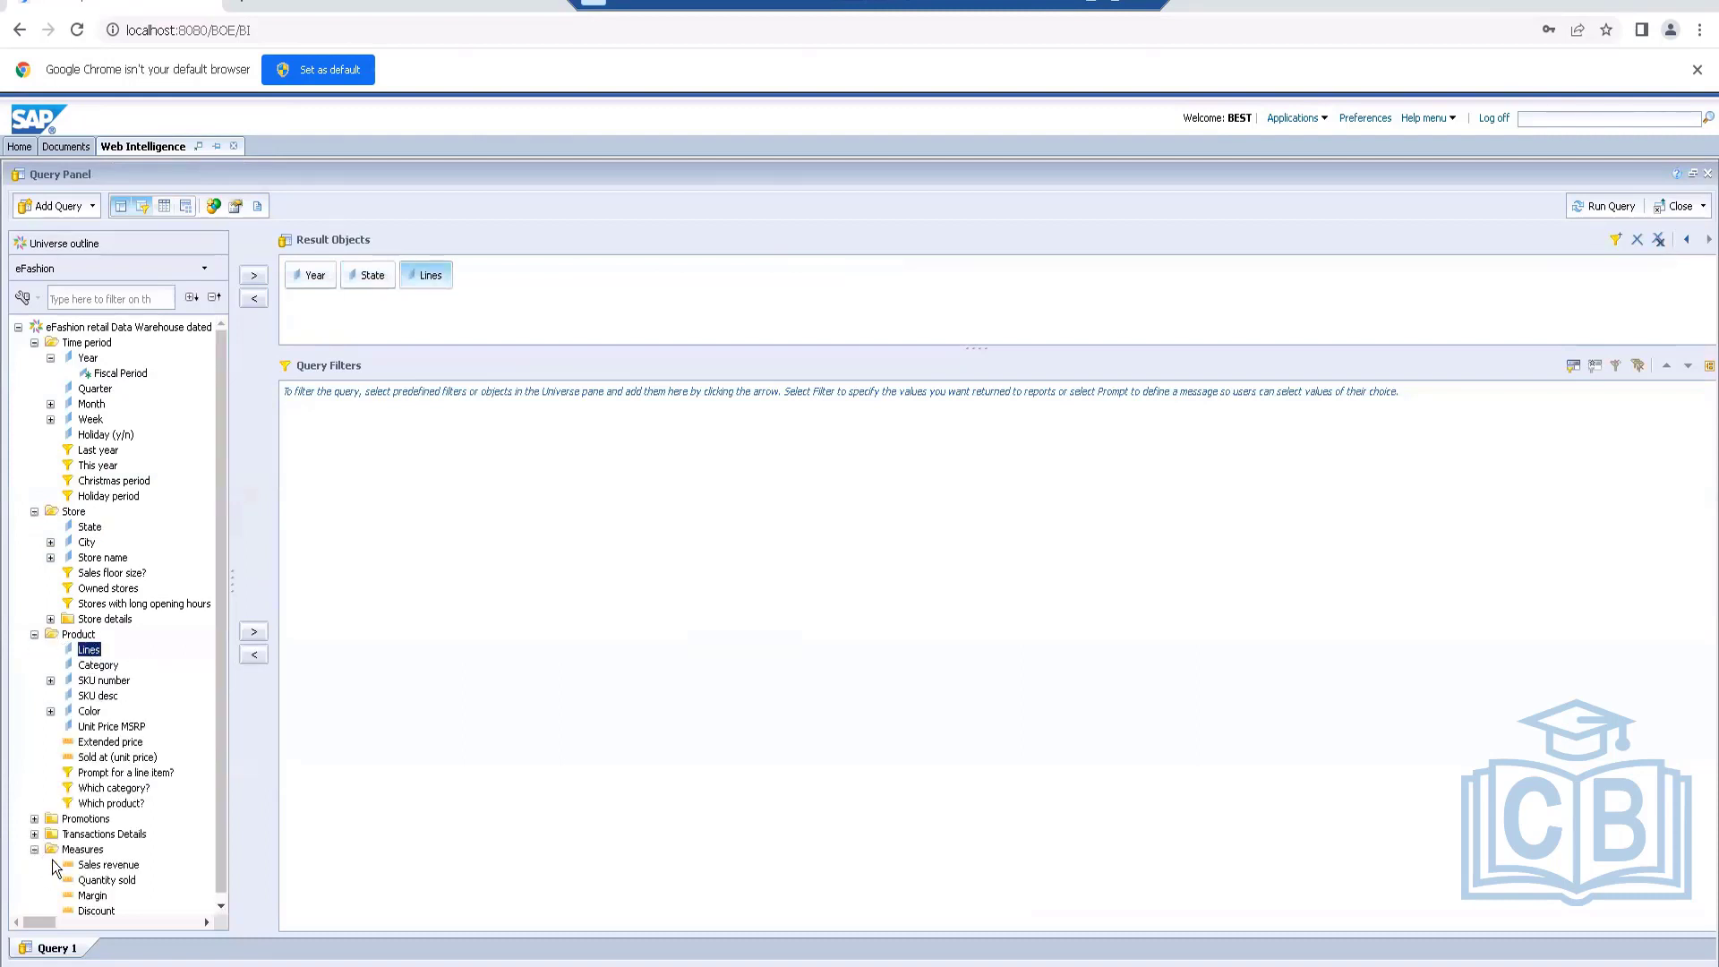
double_click(100, 865)
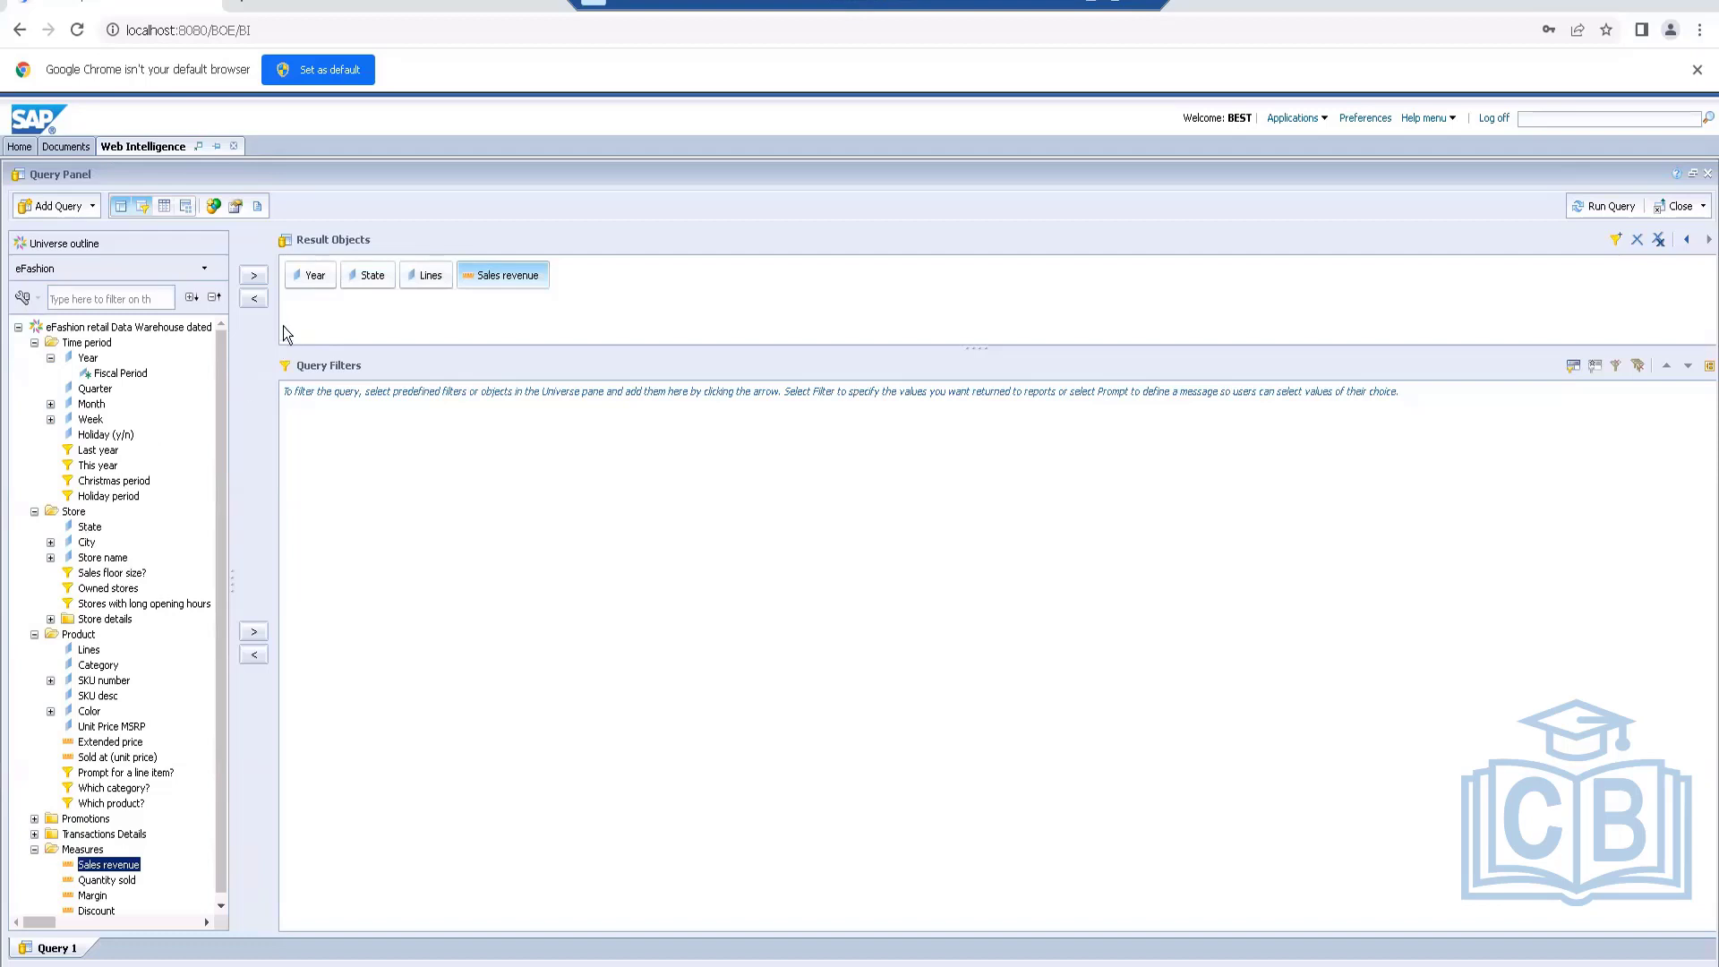
Add a Year In List query filter with the values 2015 and 2016 and run the query
drag(312, 283, 377, 473)
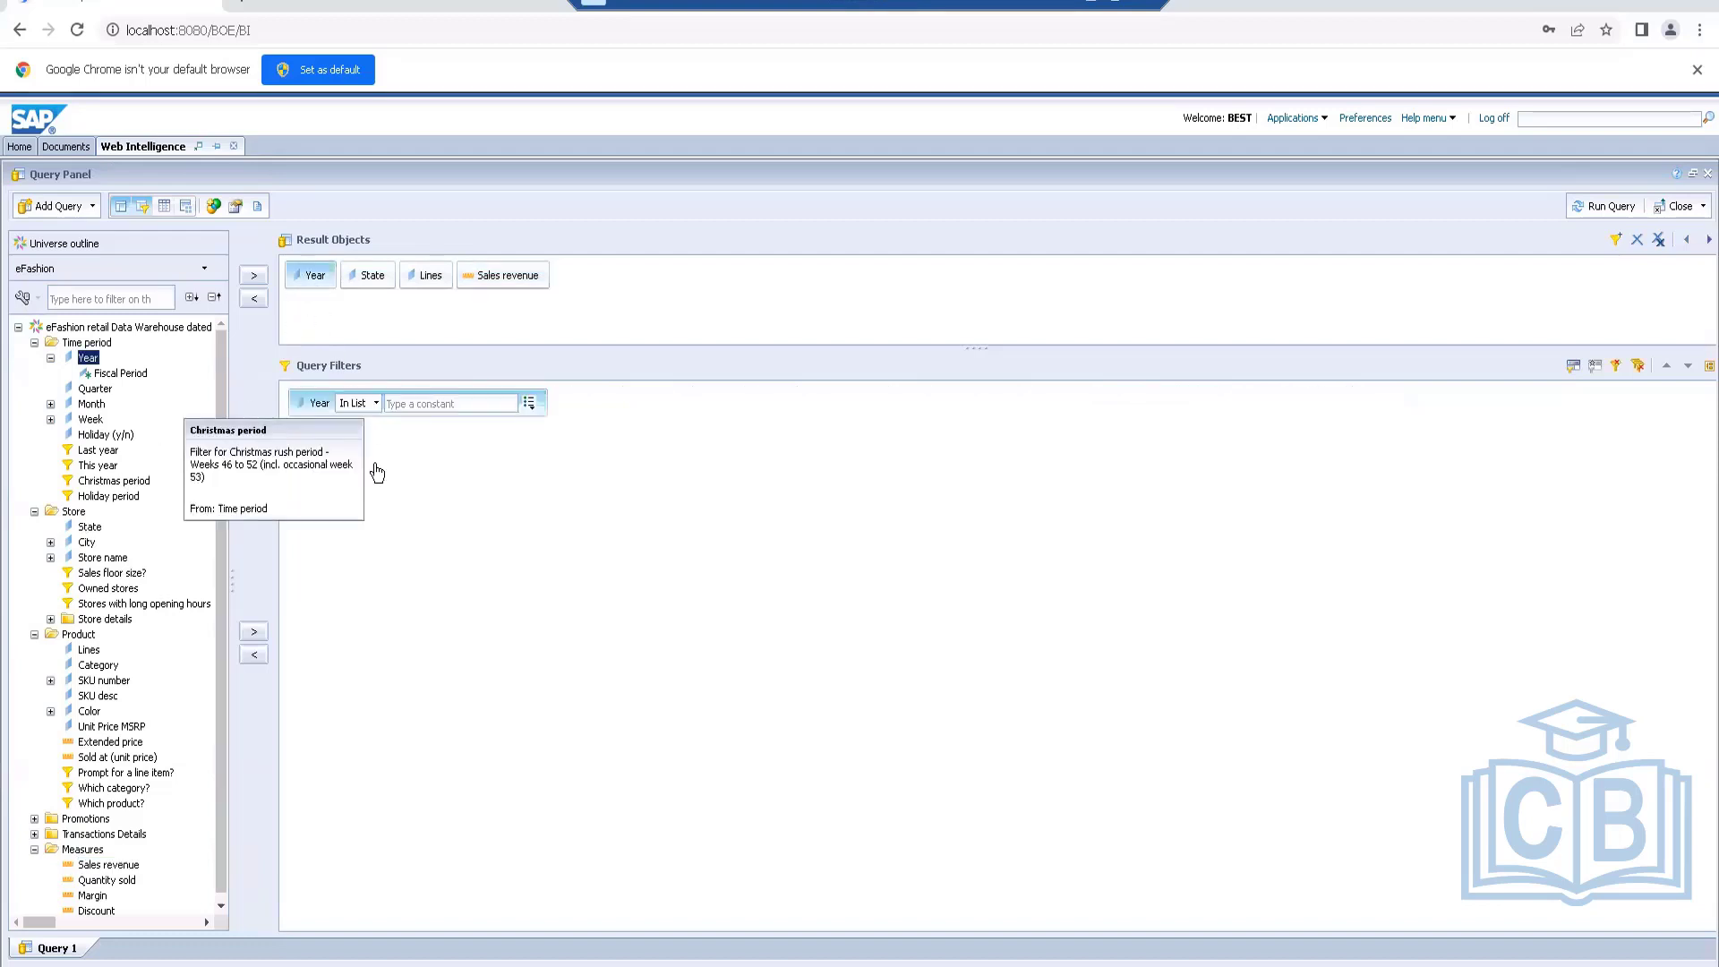
click(529, 403)
click(580, 448)
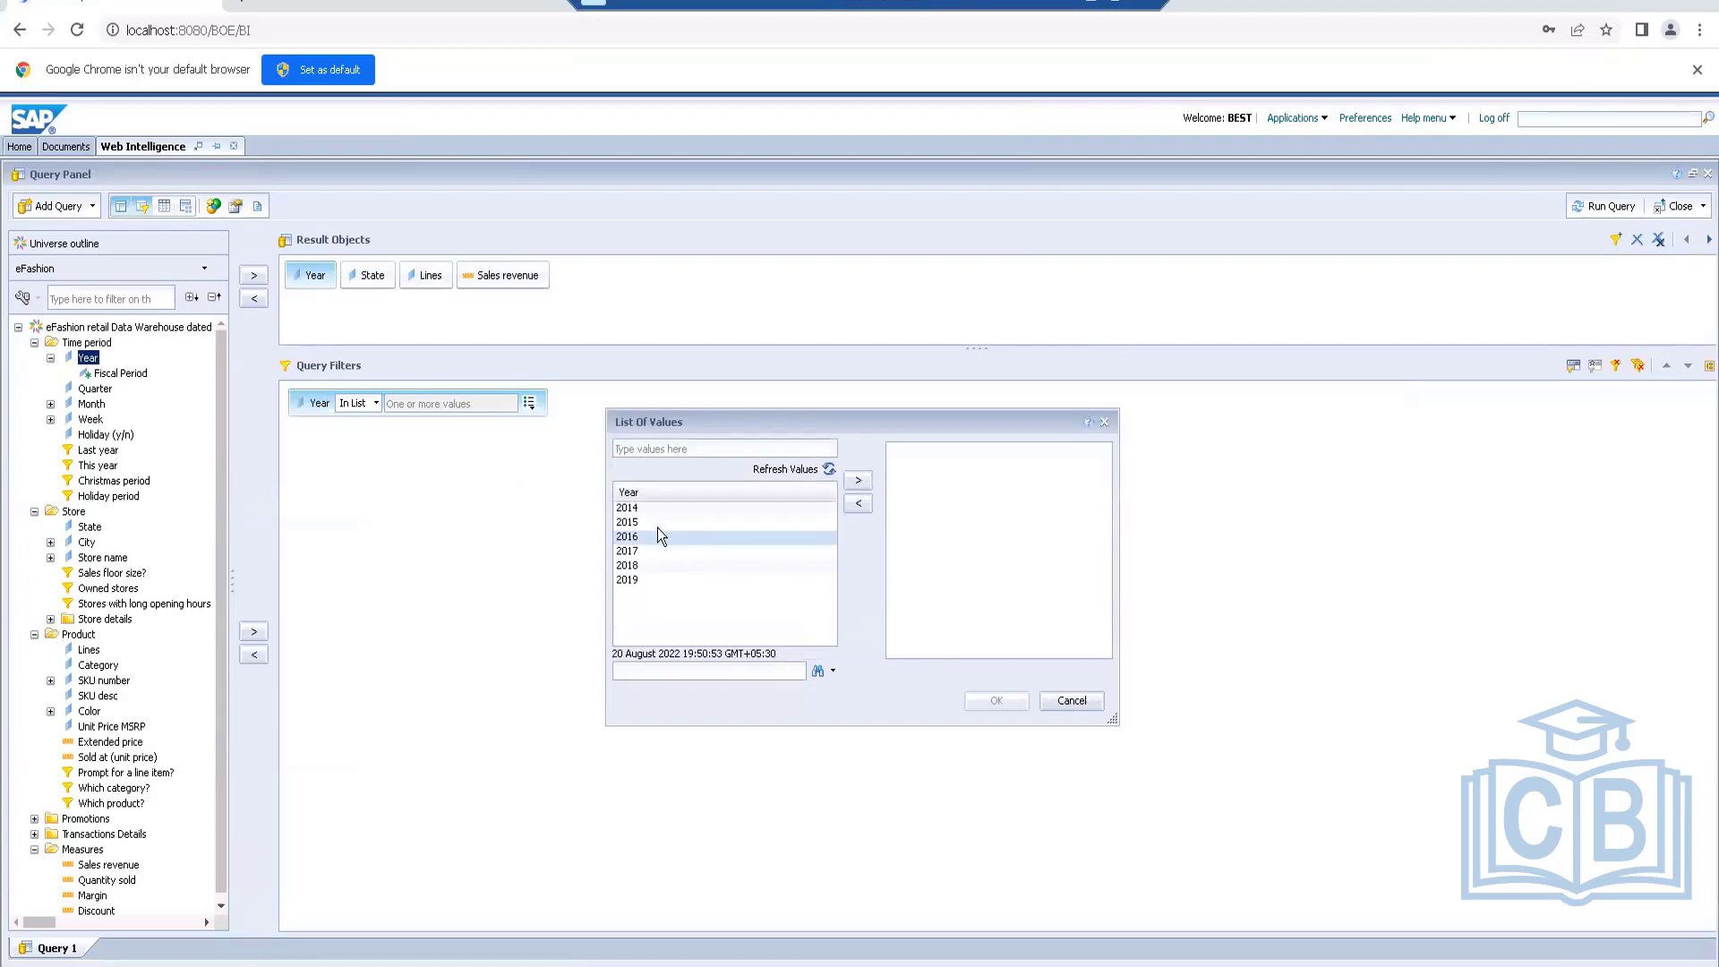
click(657, 524)
ctrl+click(654, 535)
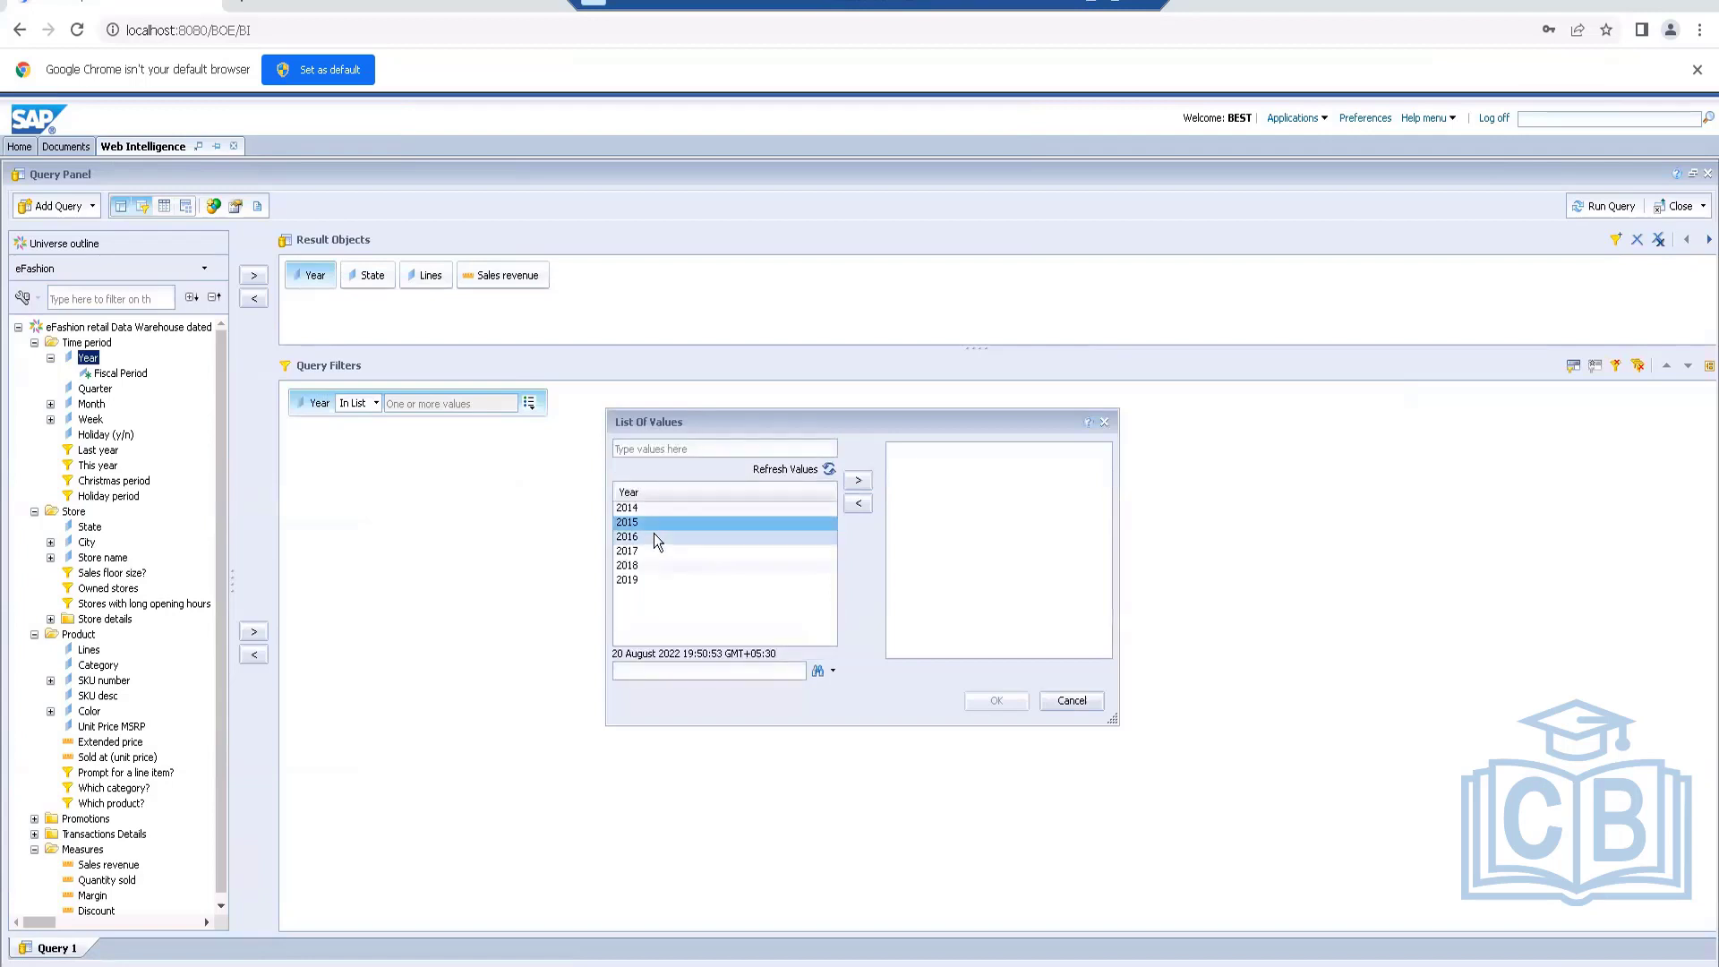
click(857, 481)
click(990, 701)
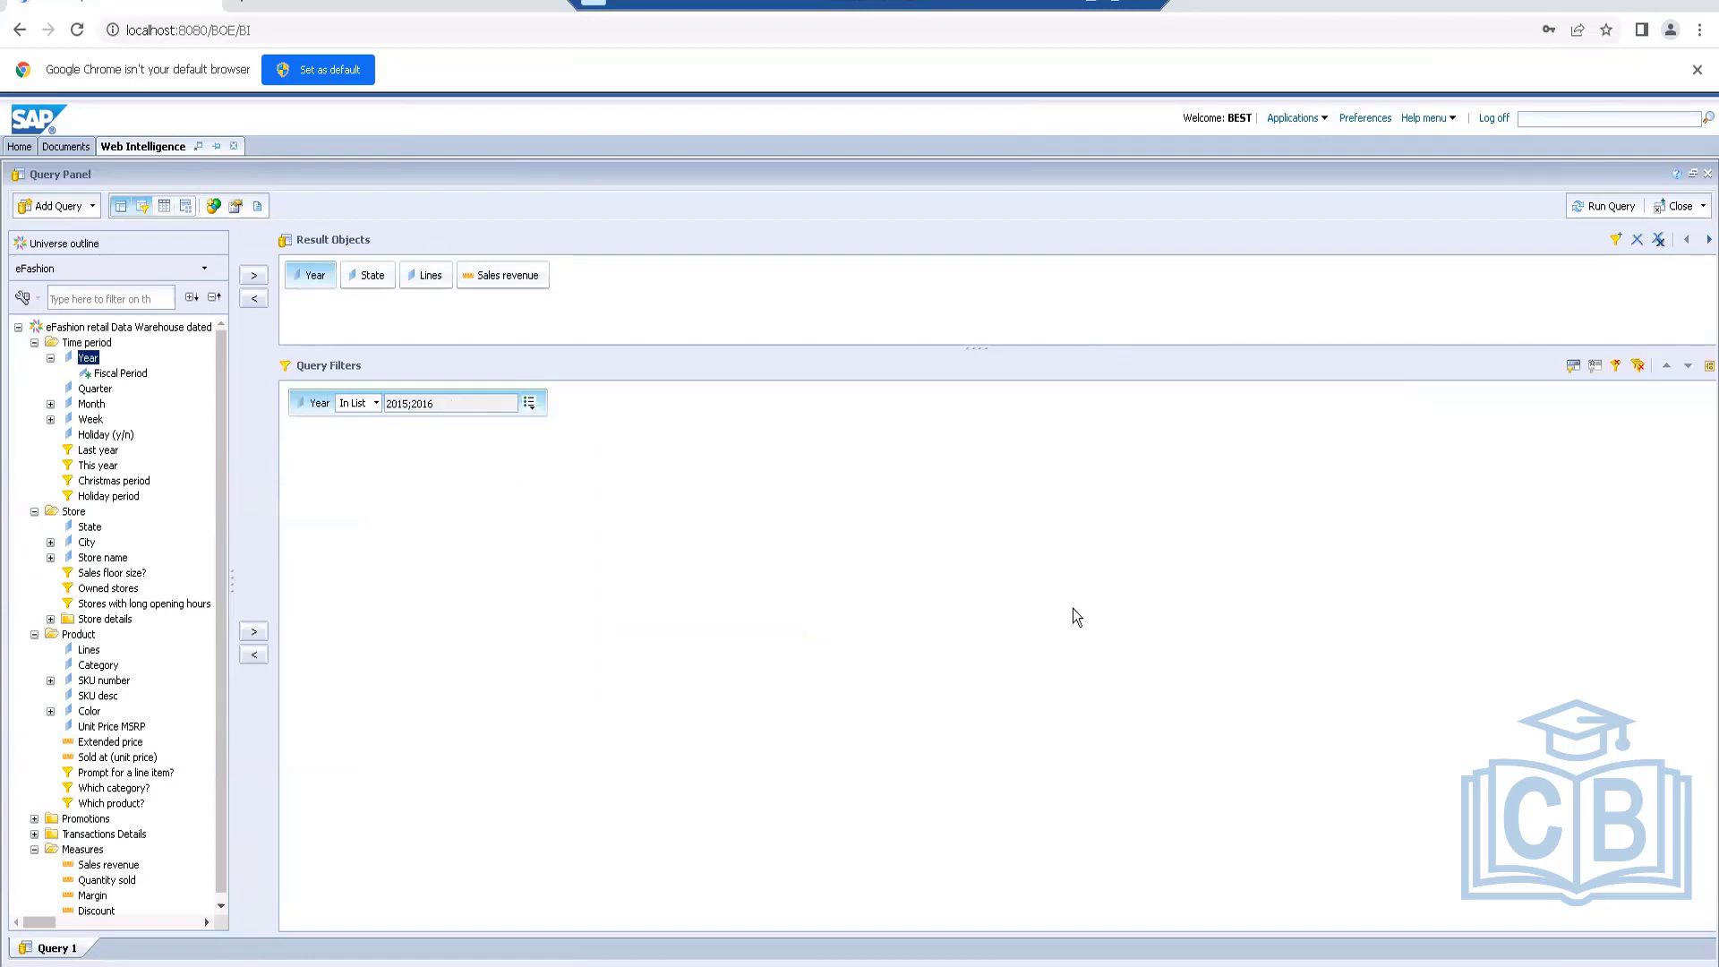
click(1590, 213)
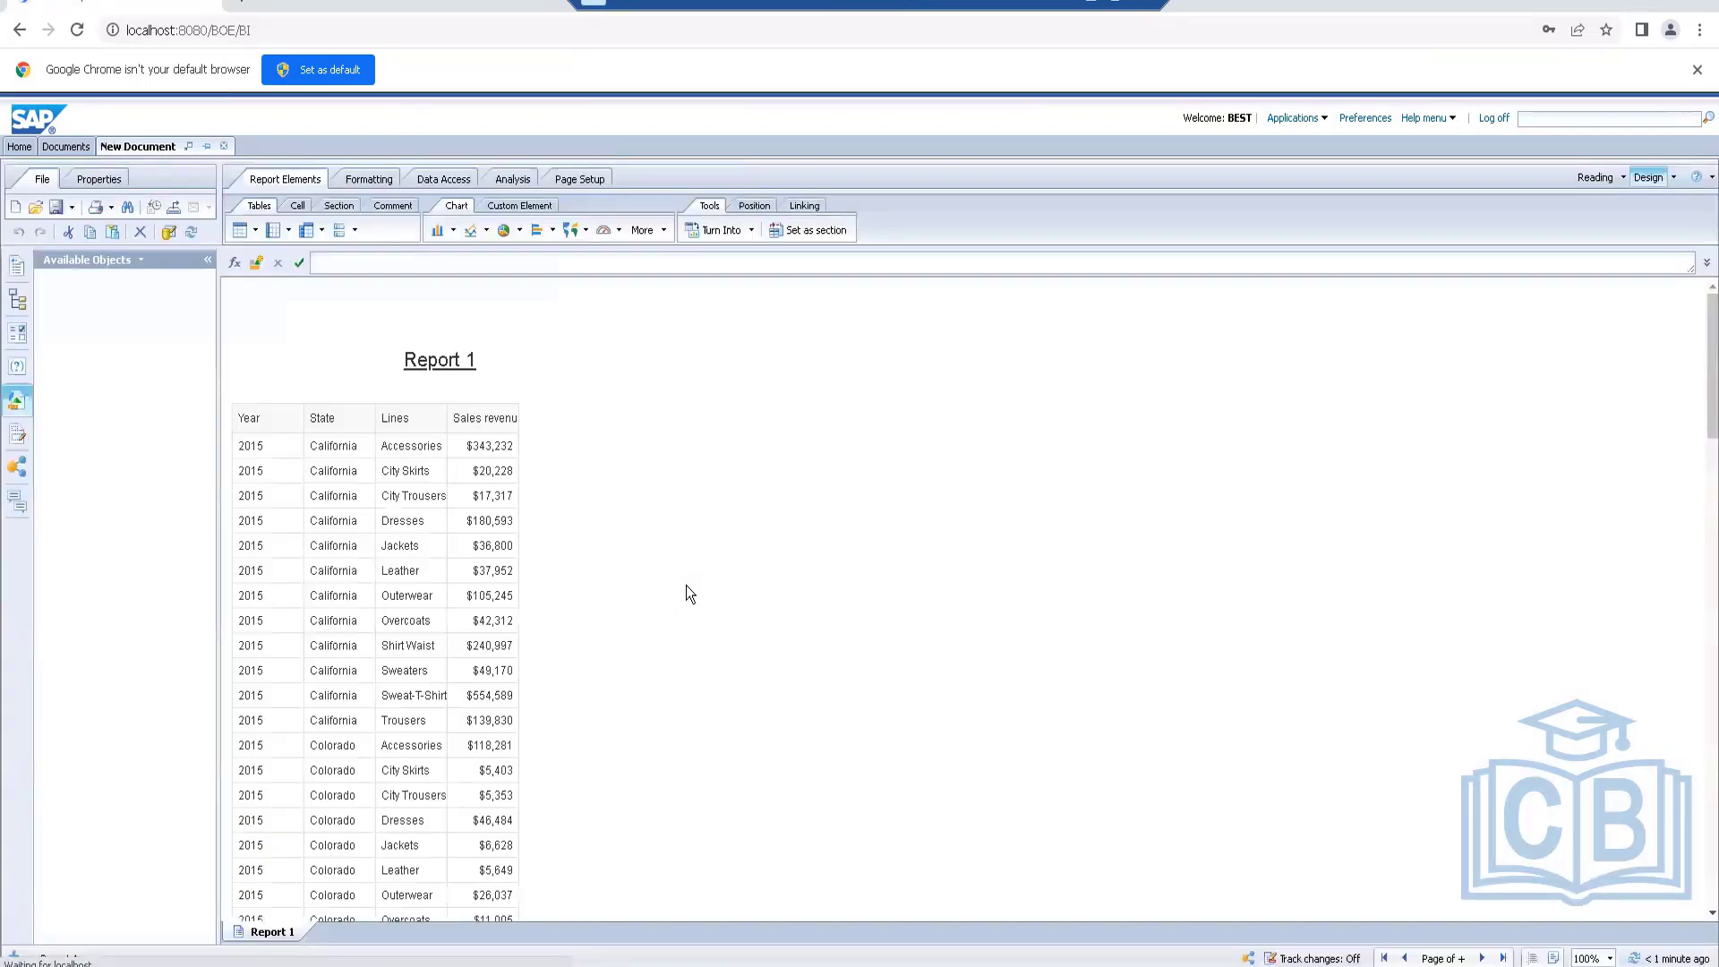
Delete the Year column from the table in Report 1
scroll(307, 653, down, 3)
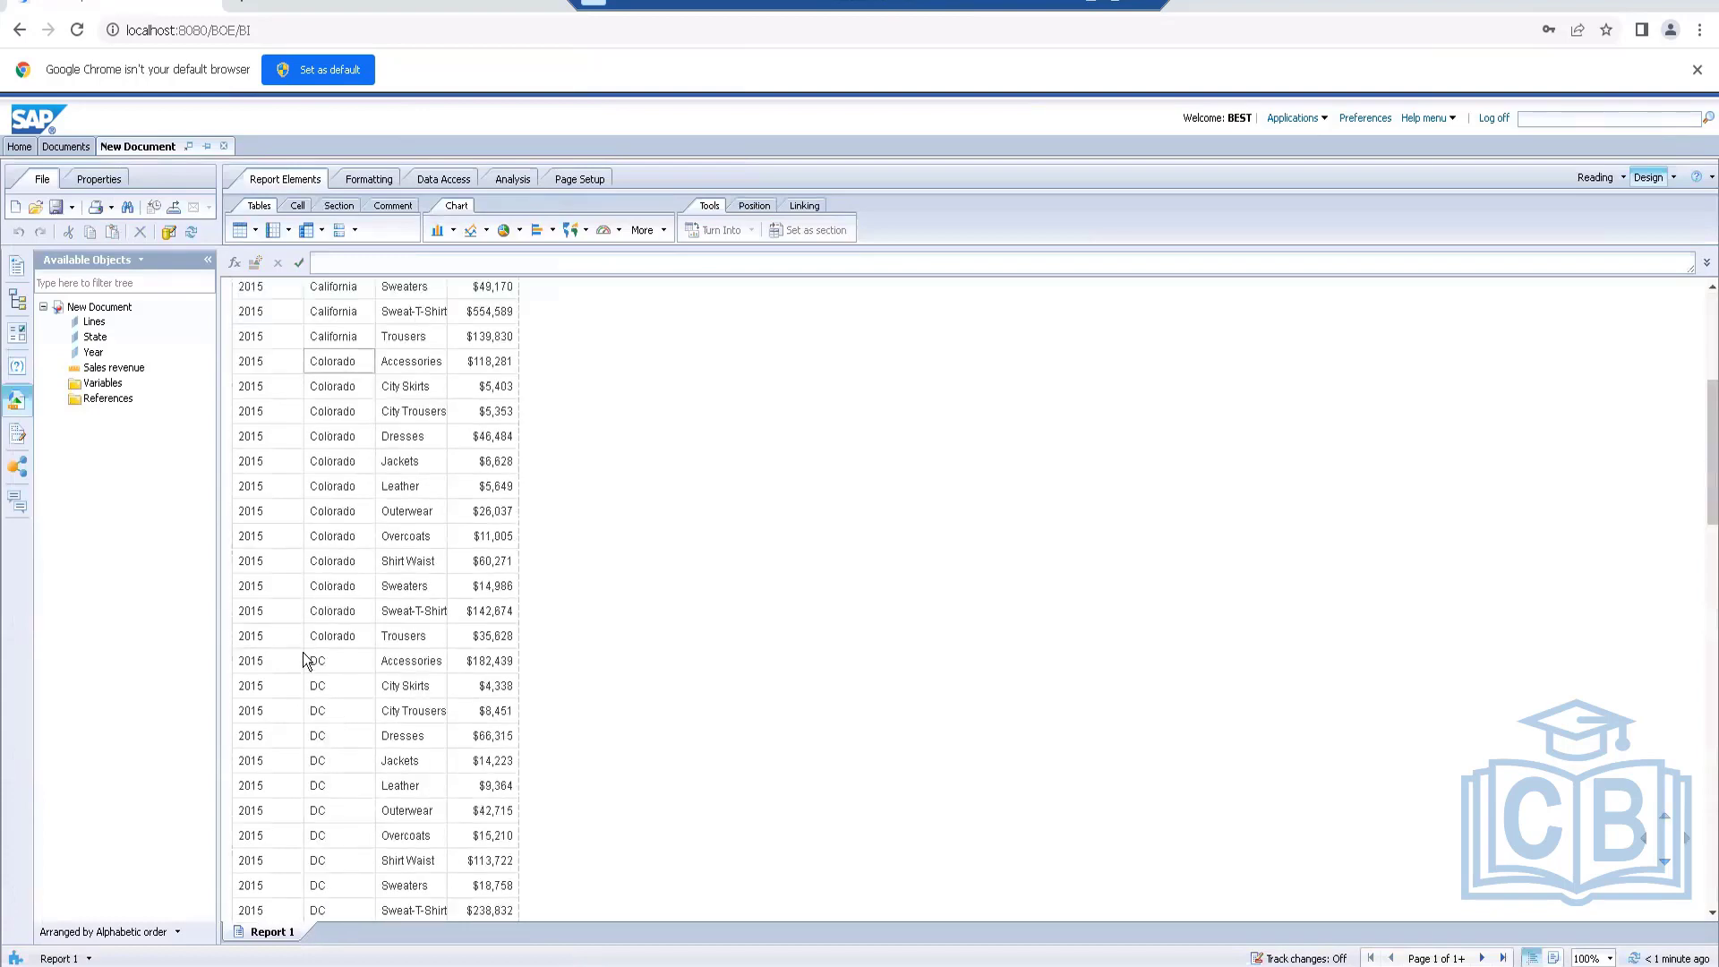
scroll(307, 653, up, 3)
click(308, 648)
click(286, 572)
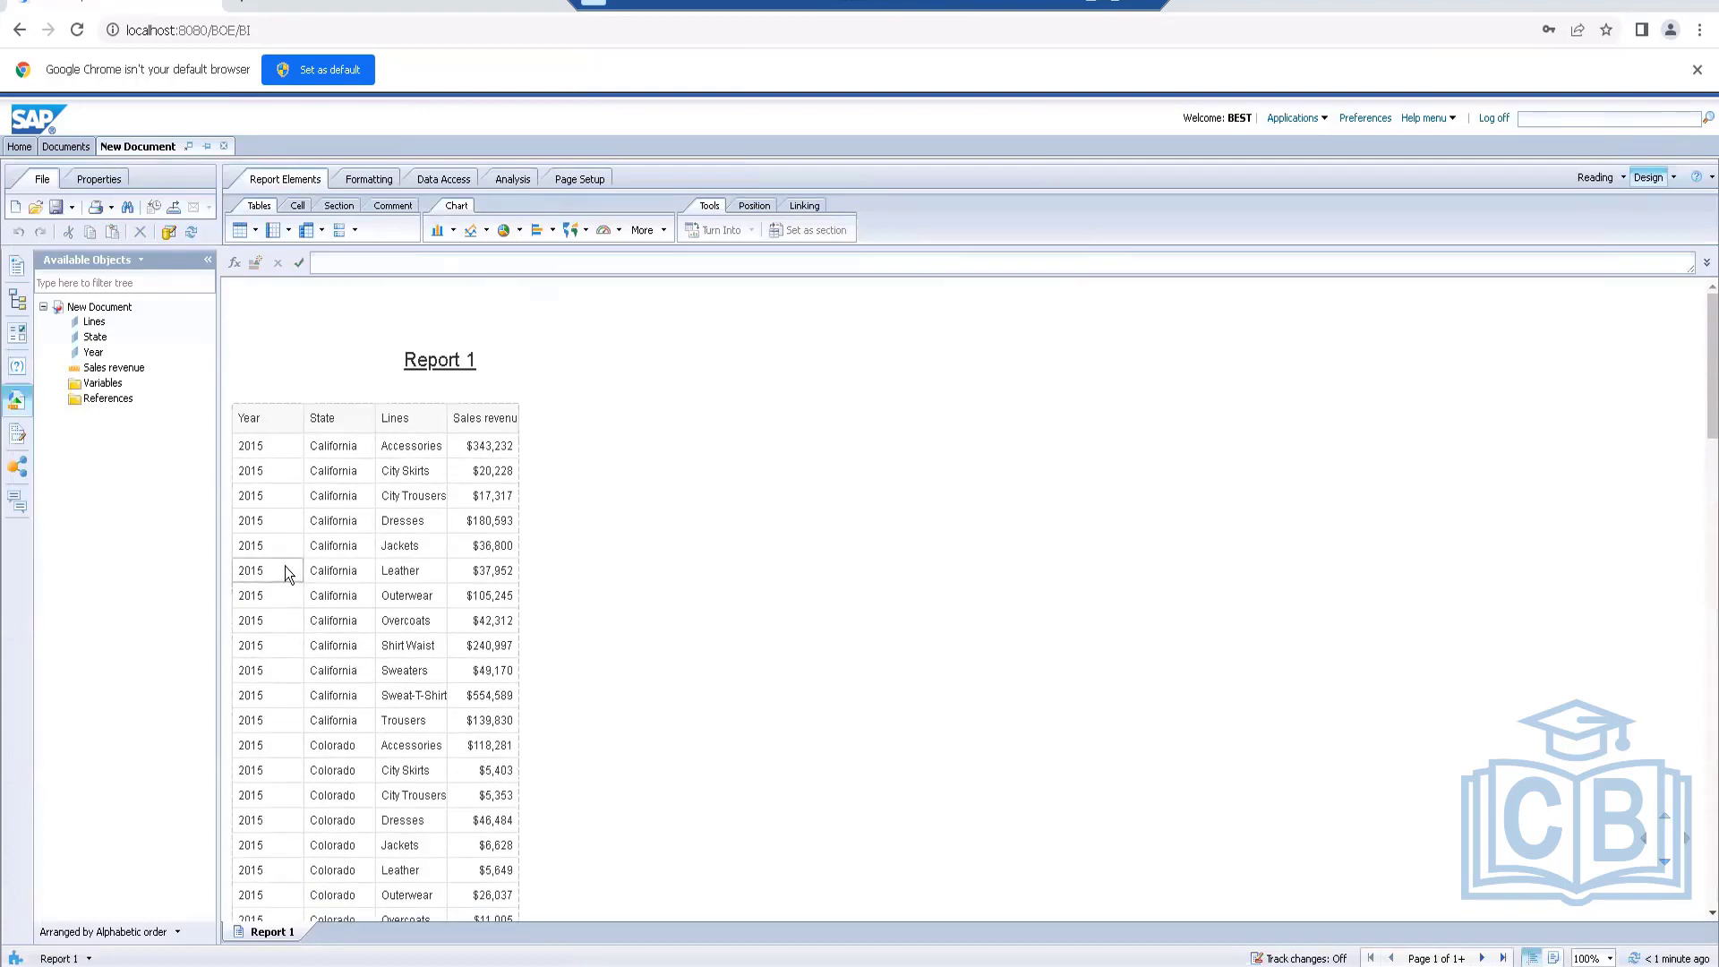
click(276, 570)
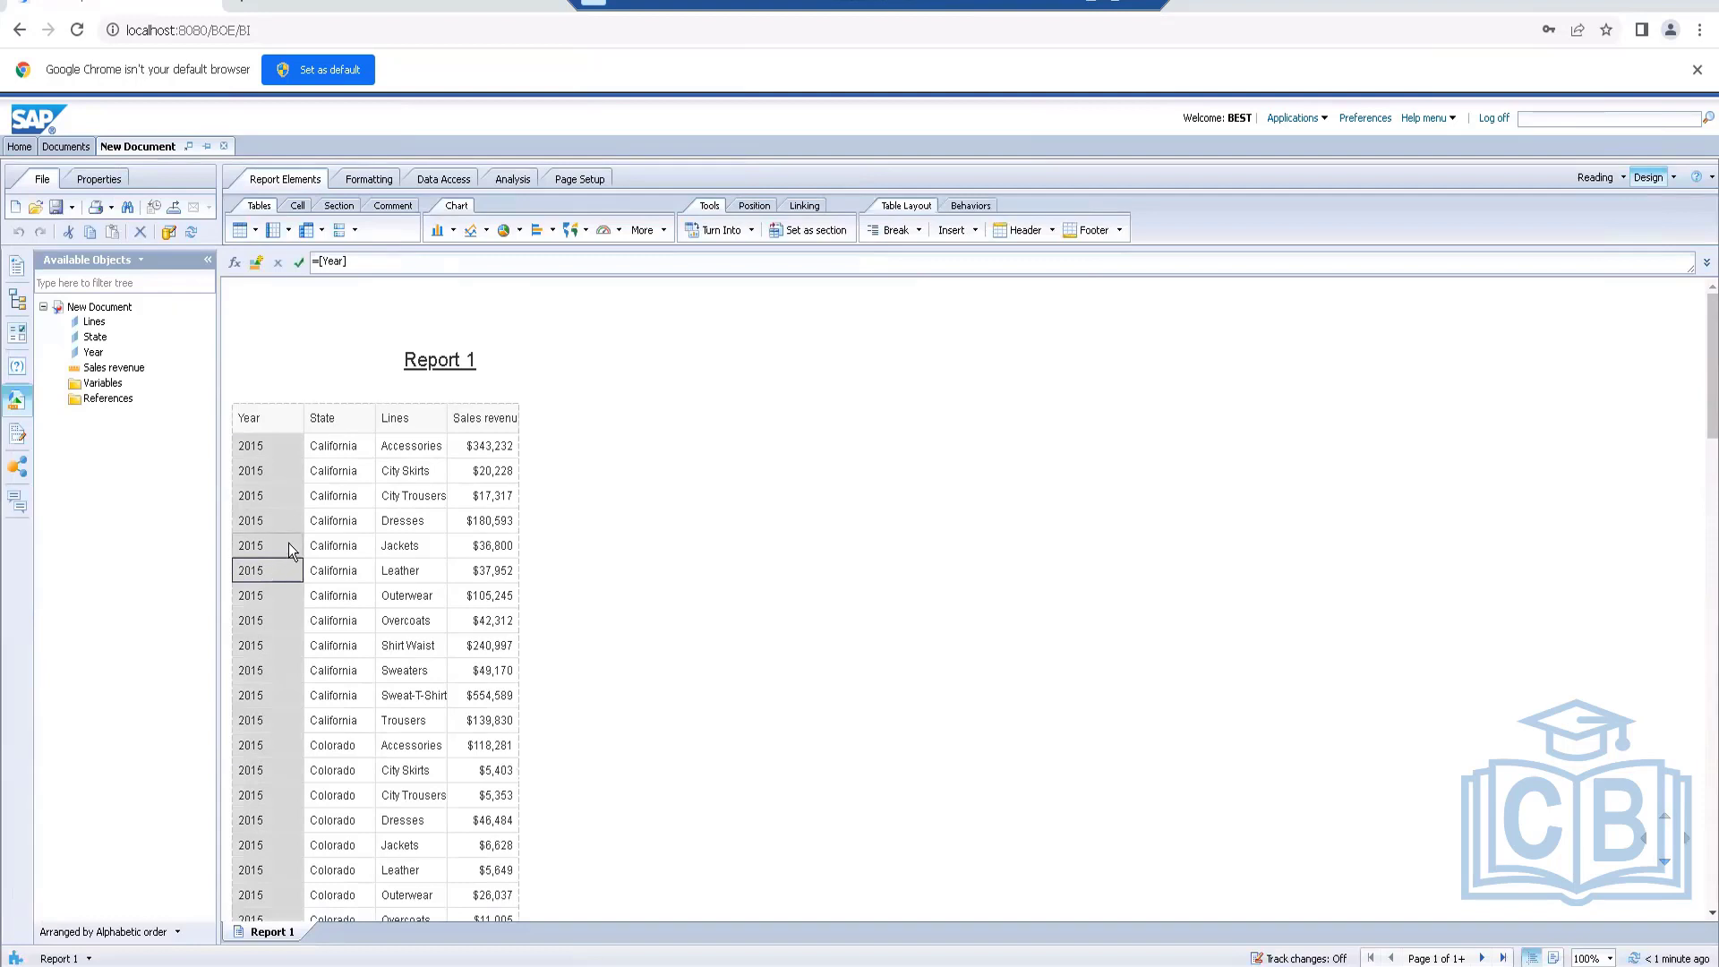
key(Delete)
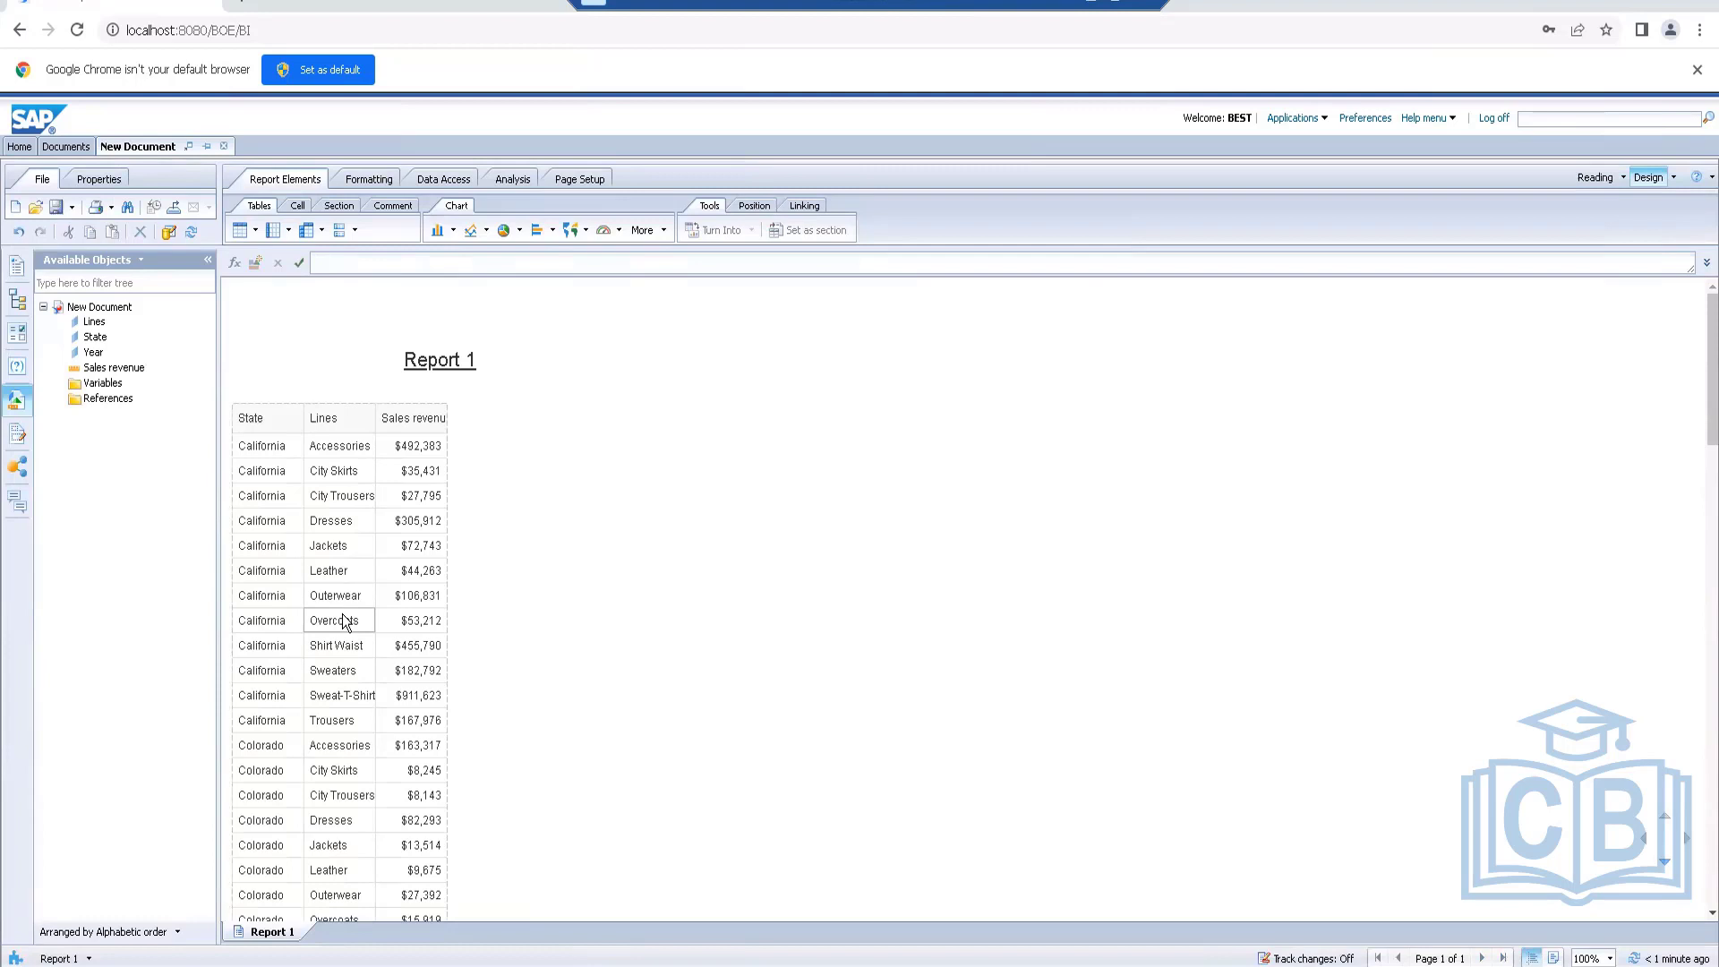
Examine which product lines and sales revenue figures the report table lists for each state
click(343, 450)
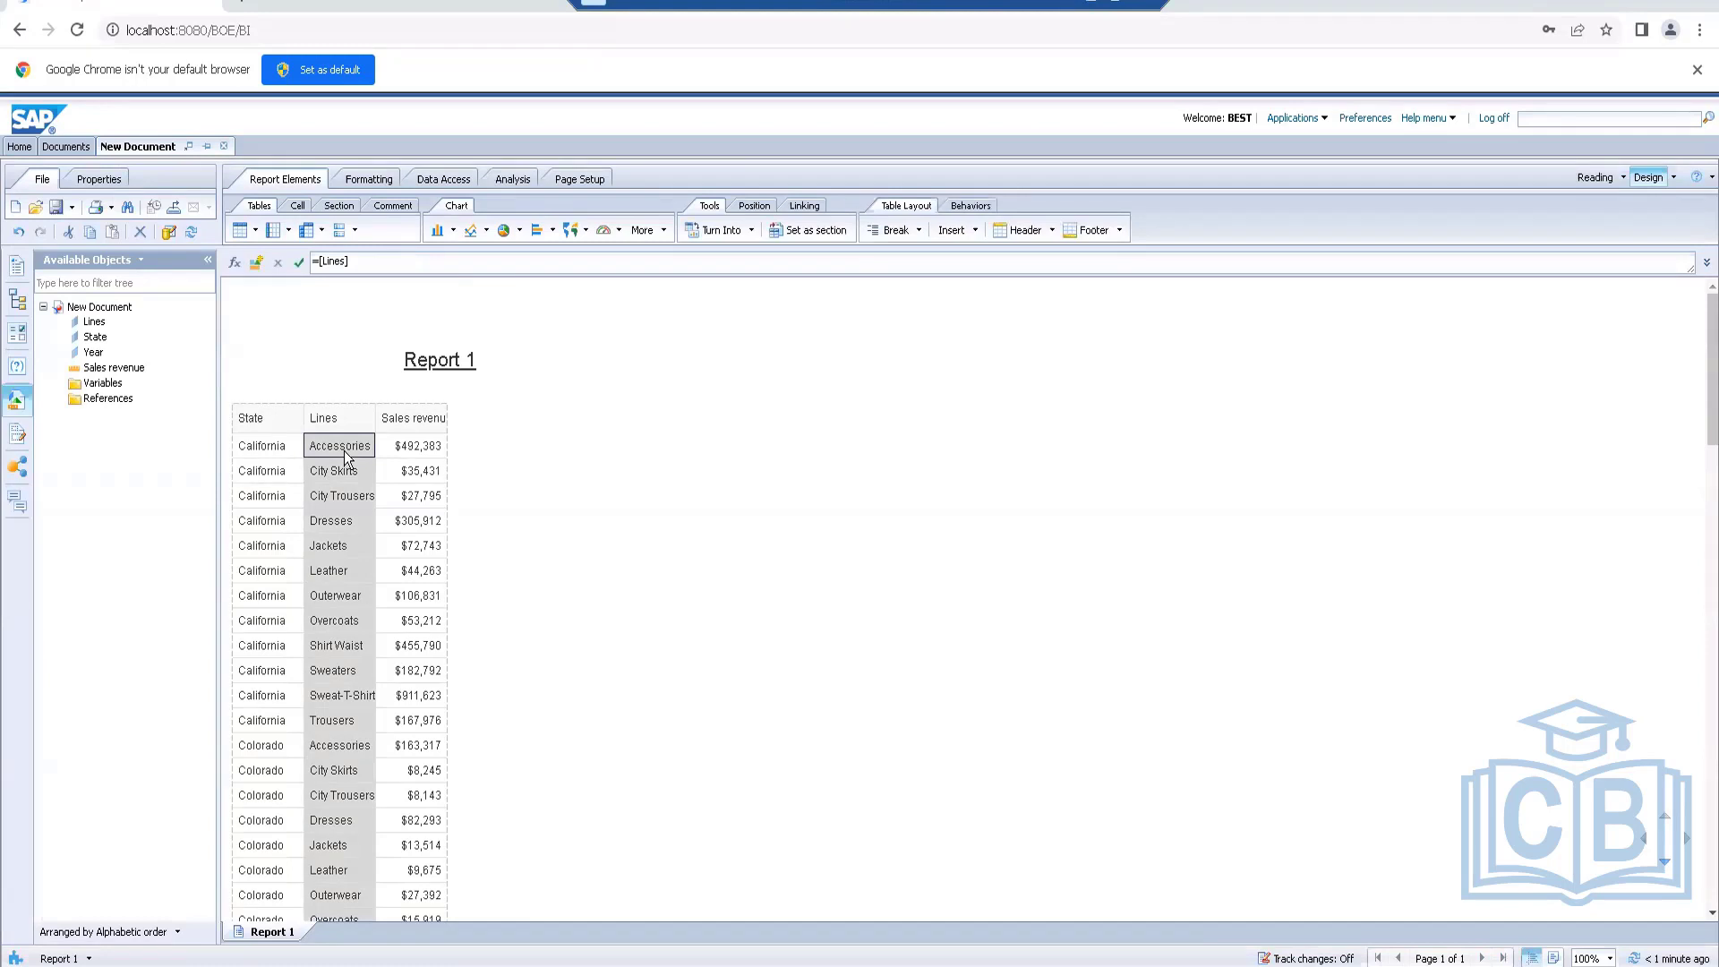
scroll(358, 618, down, 1)
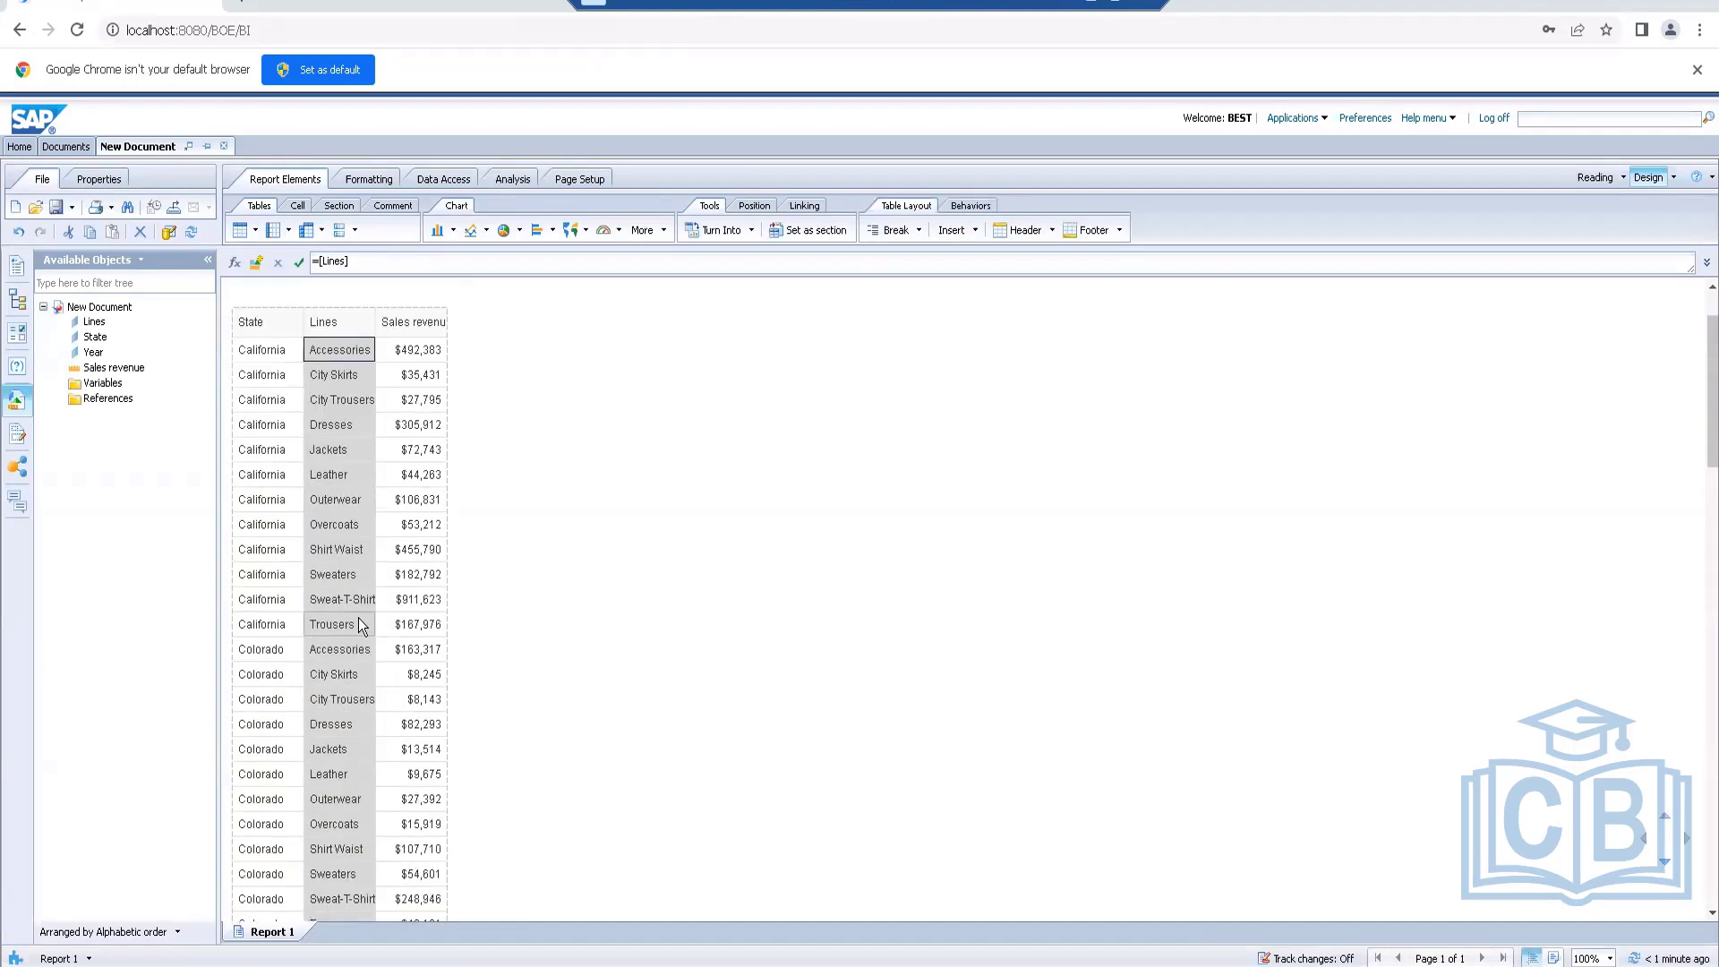
scroll(358, 618, up, 1)
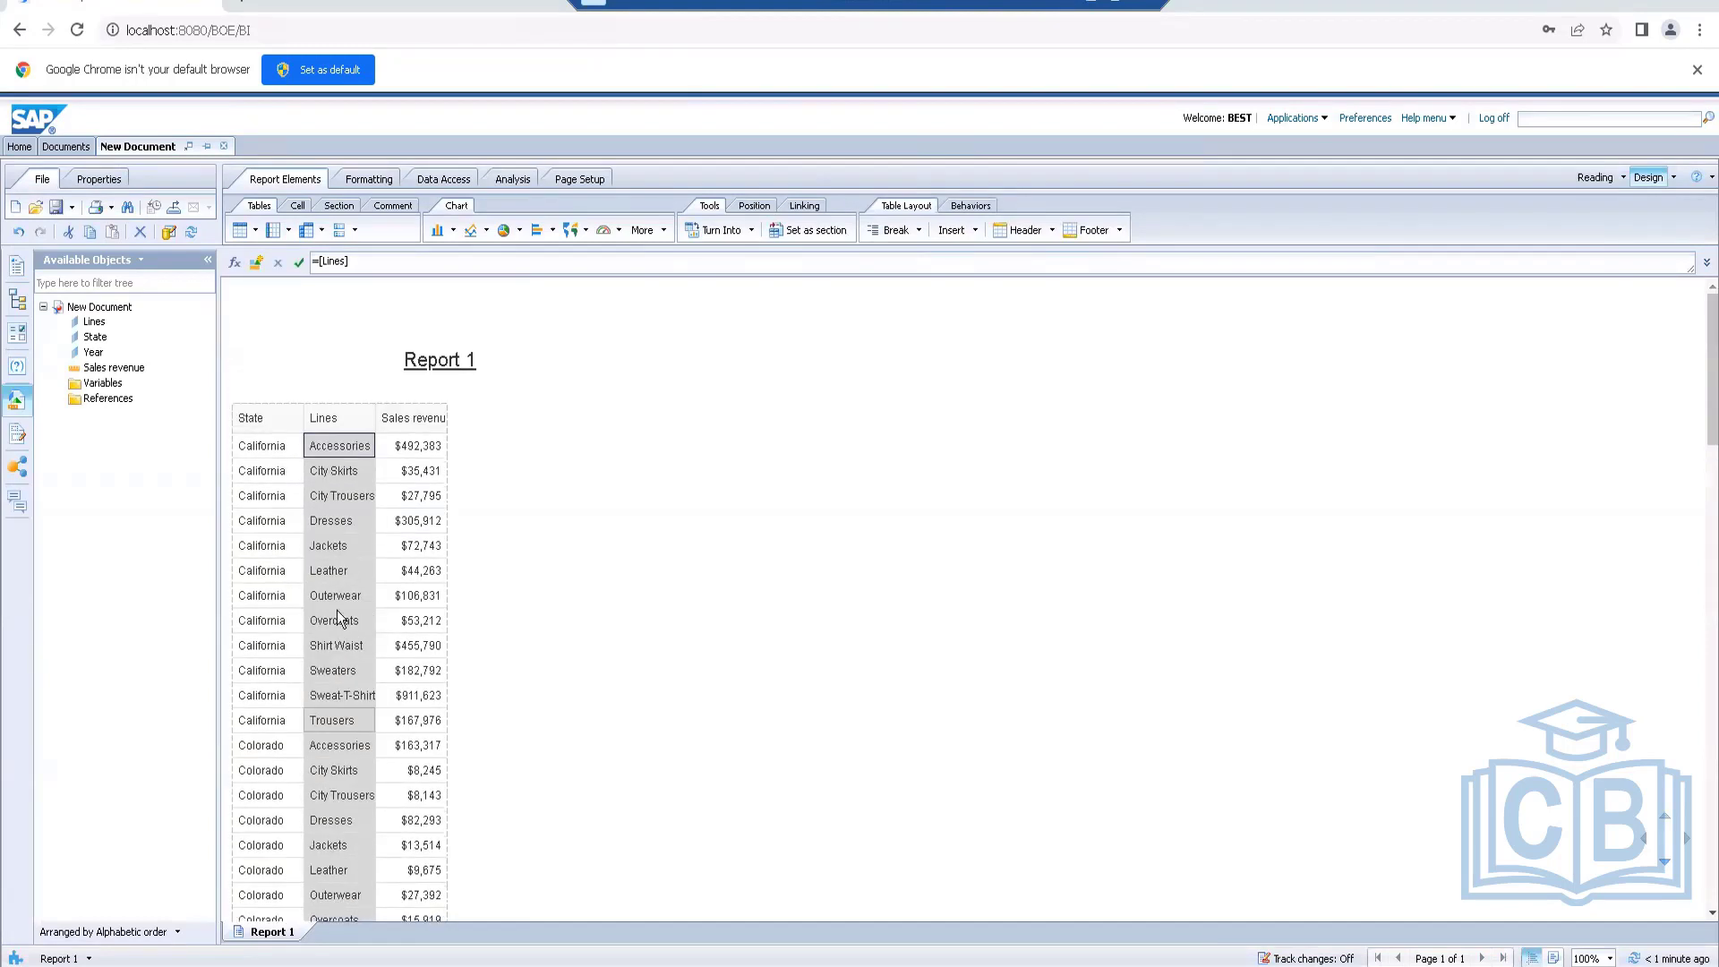
click(266, 534)
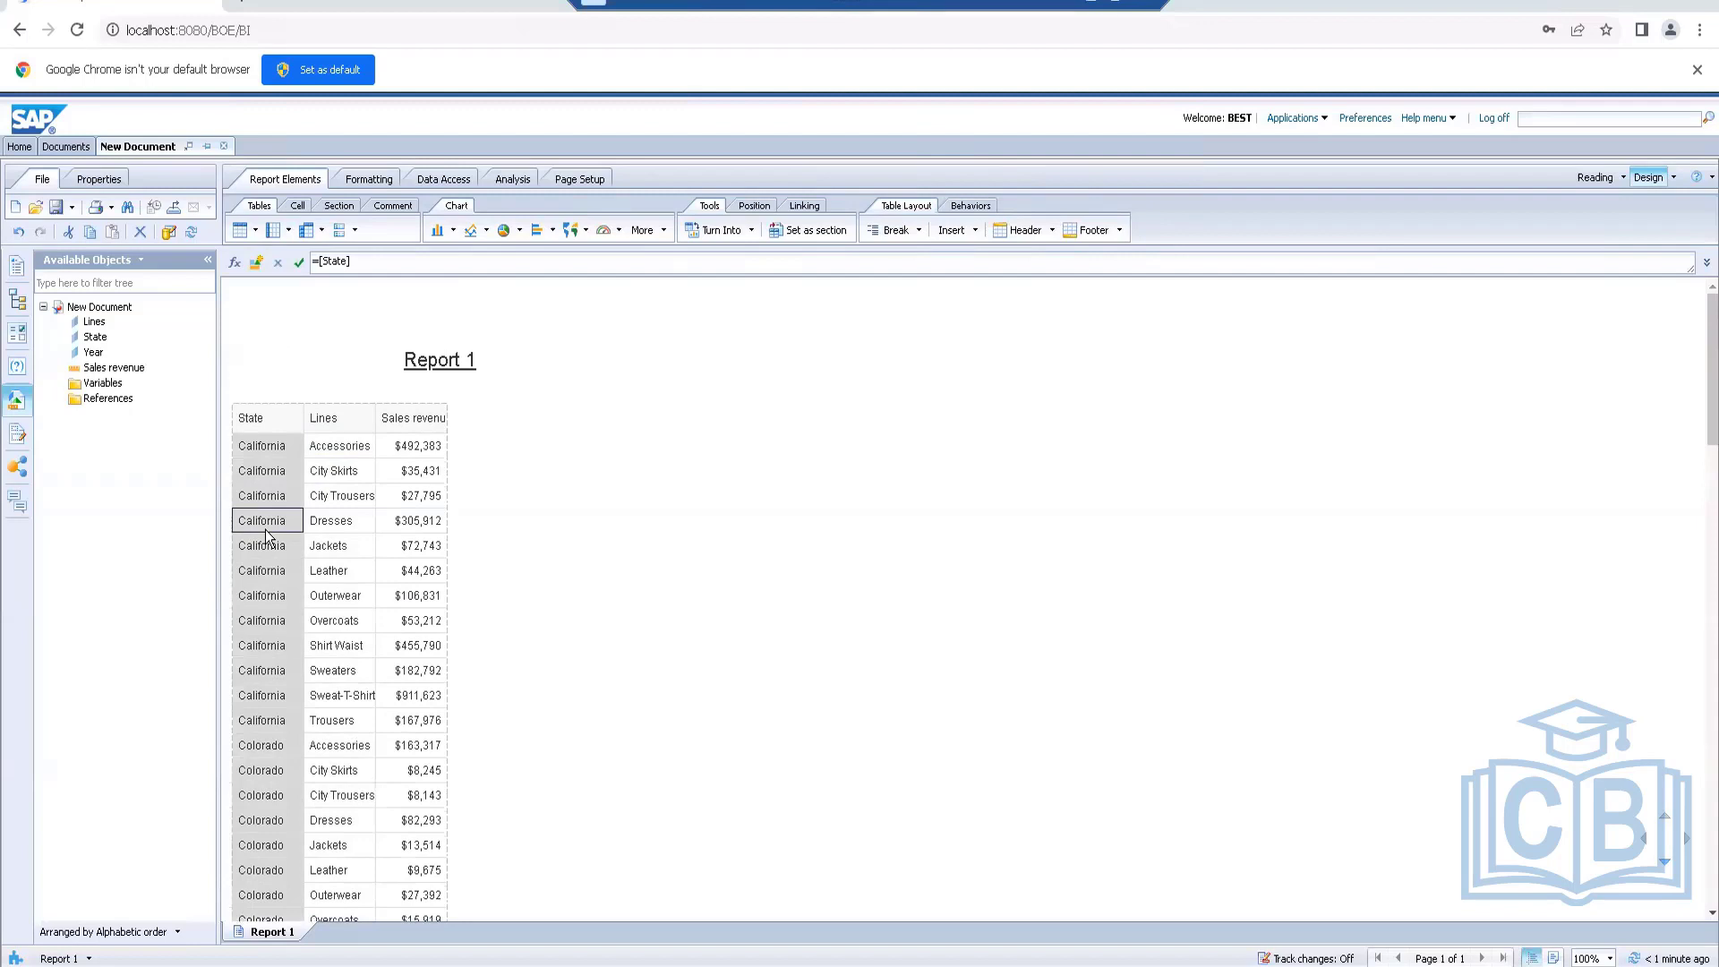
scroll(266, 535, down, 4)
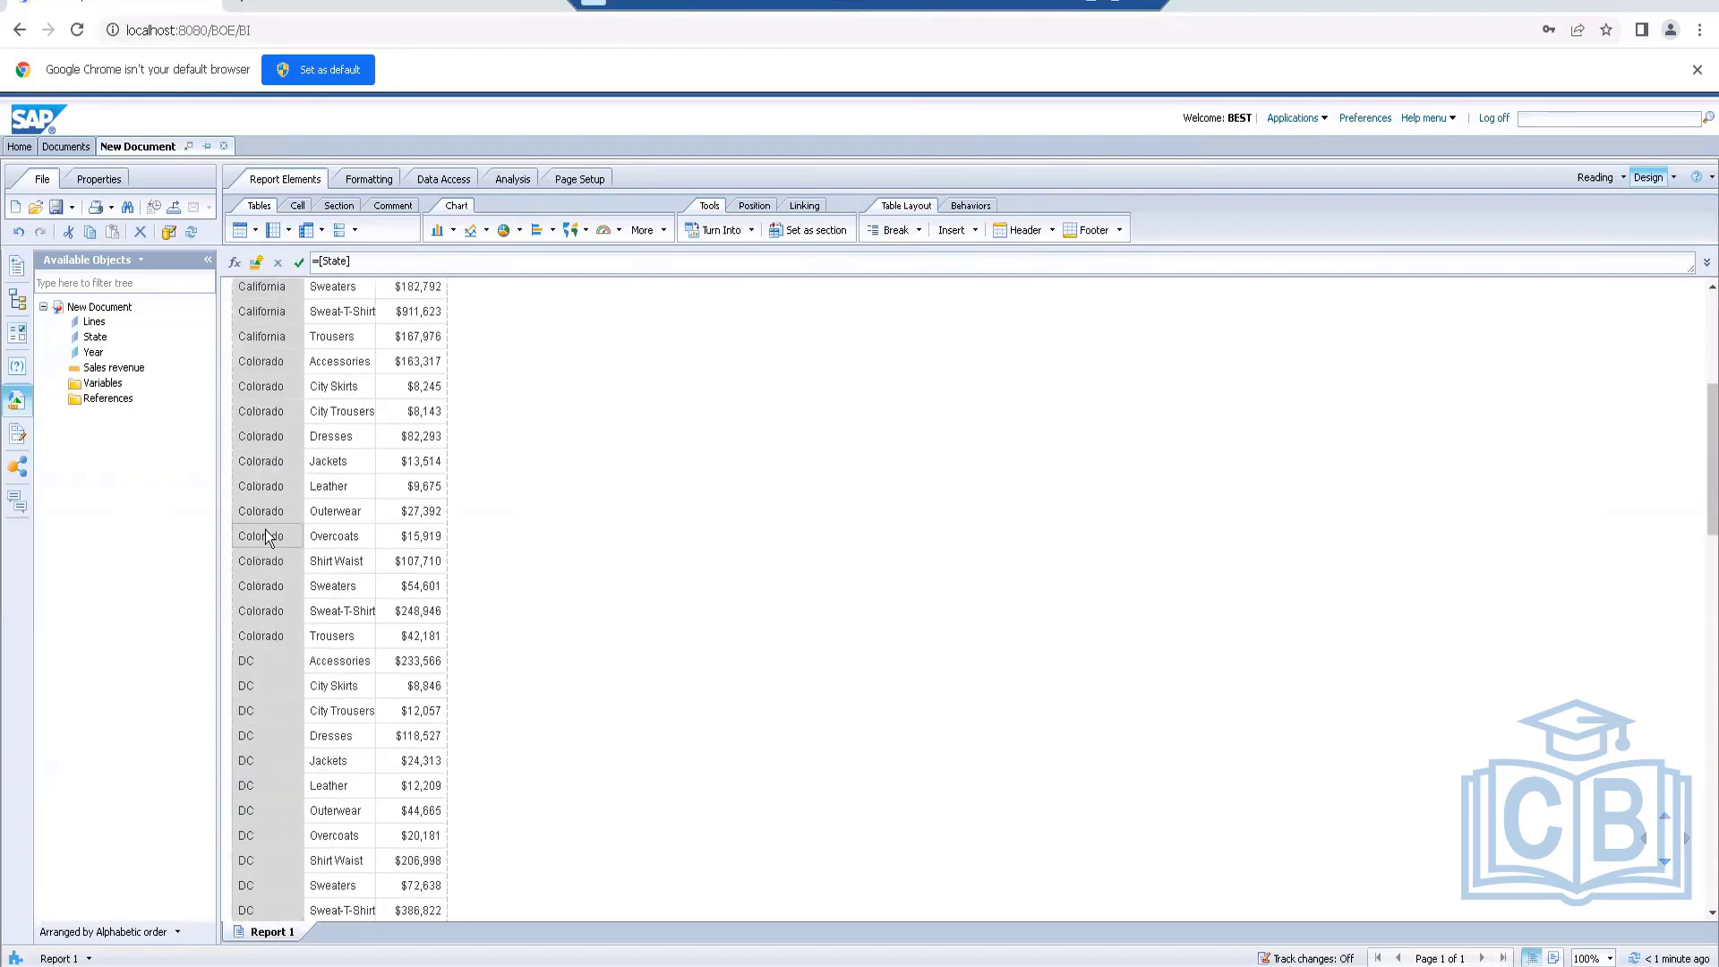
scroll(265, 529, up, 4)
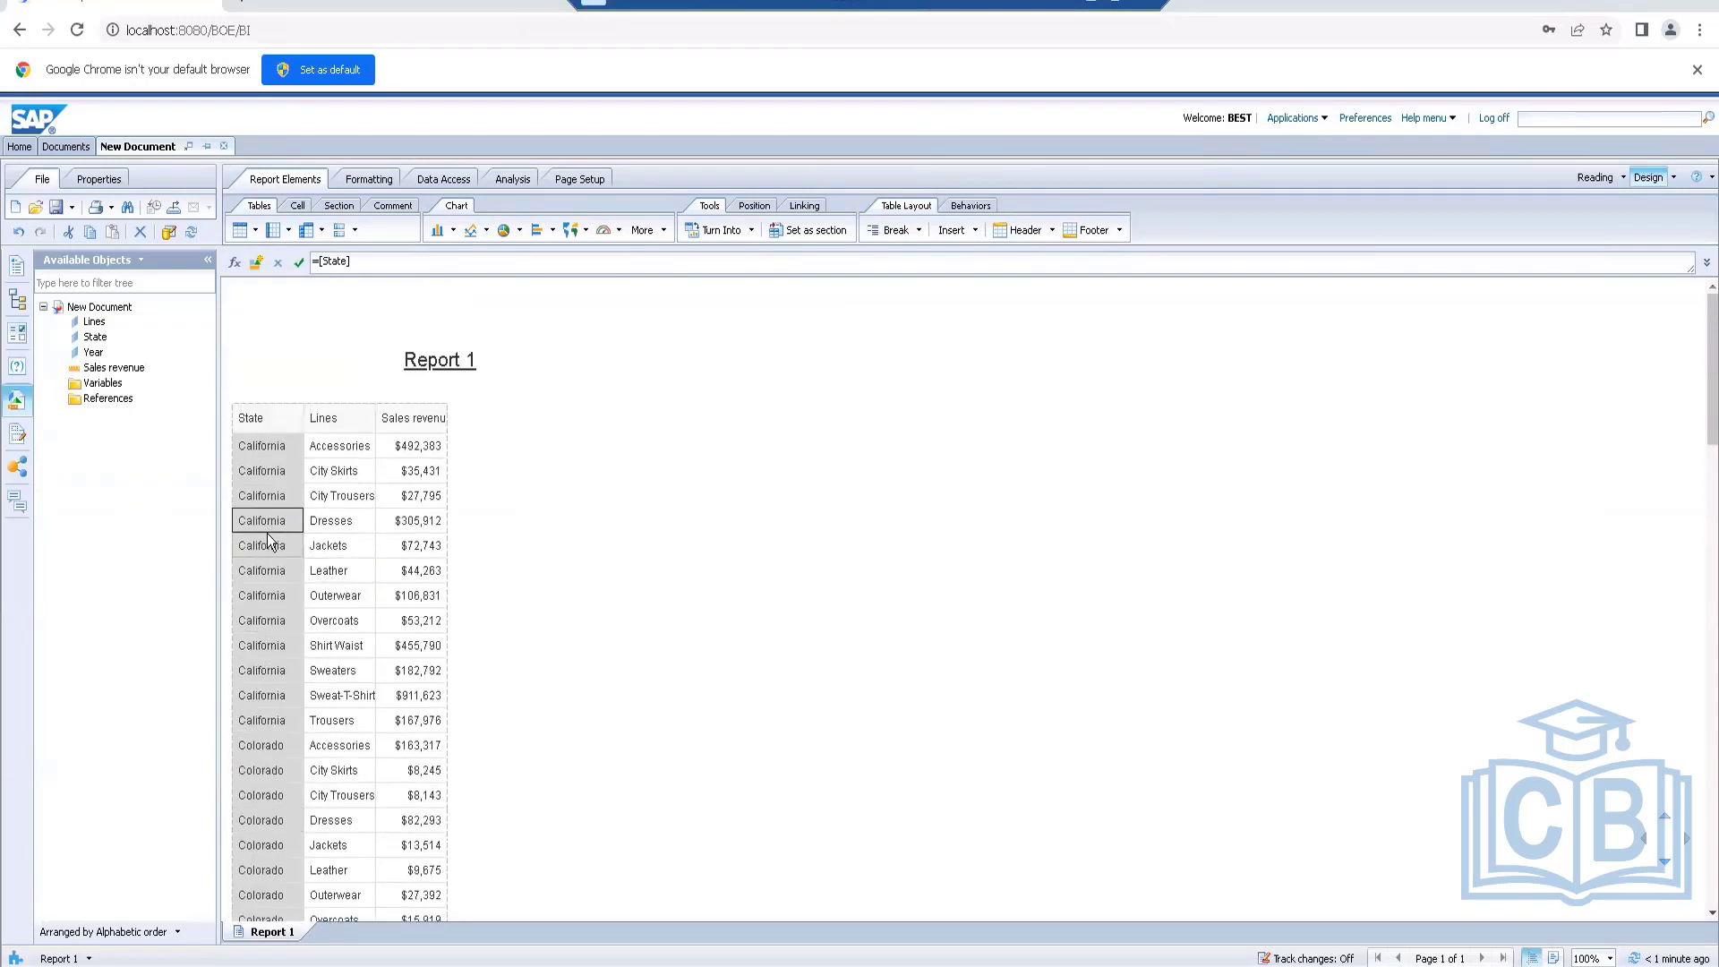
click(343, 548)
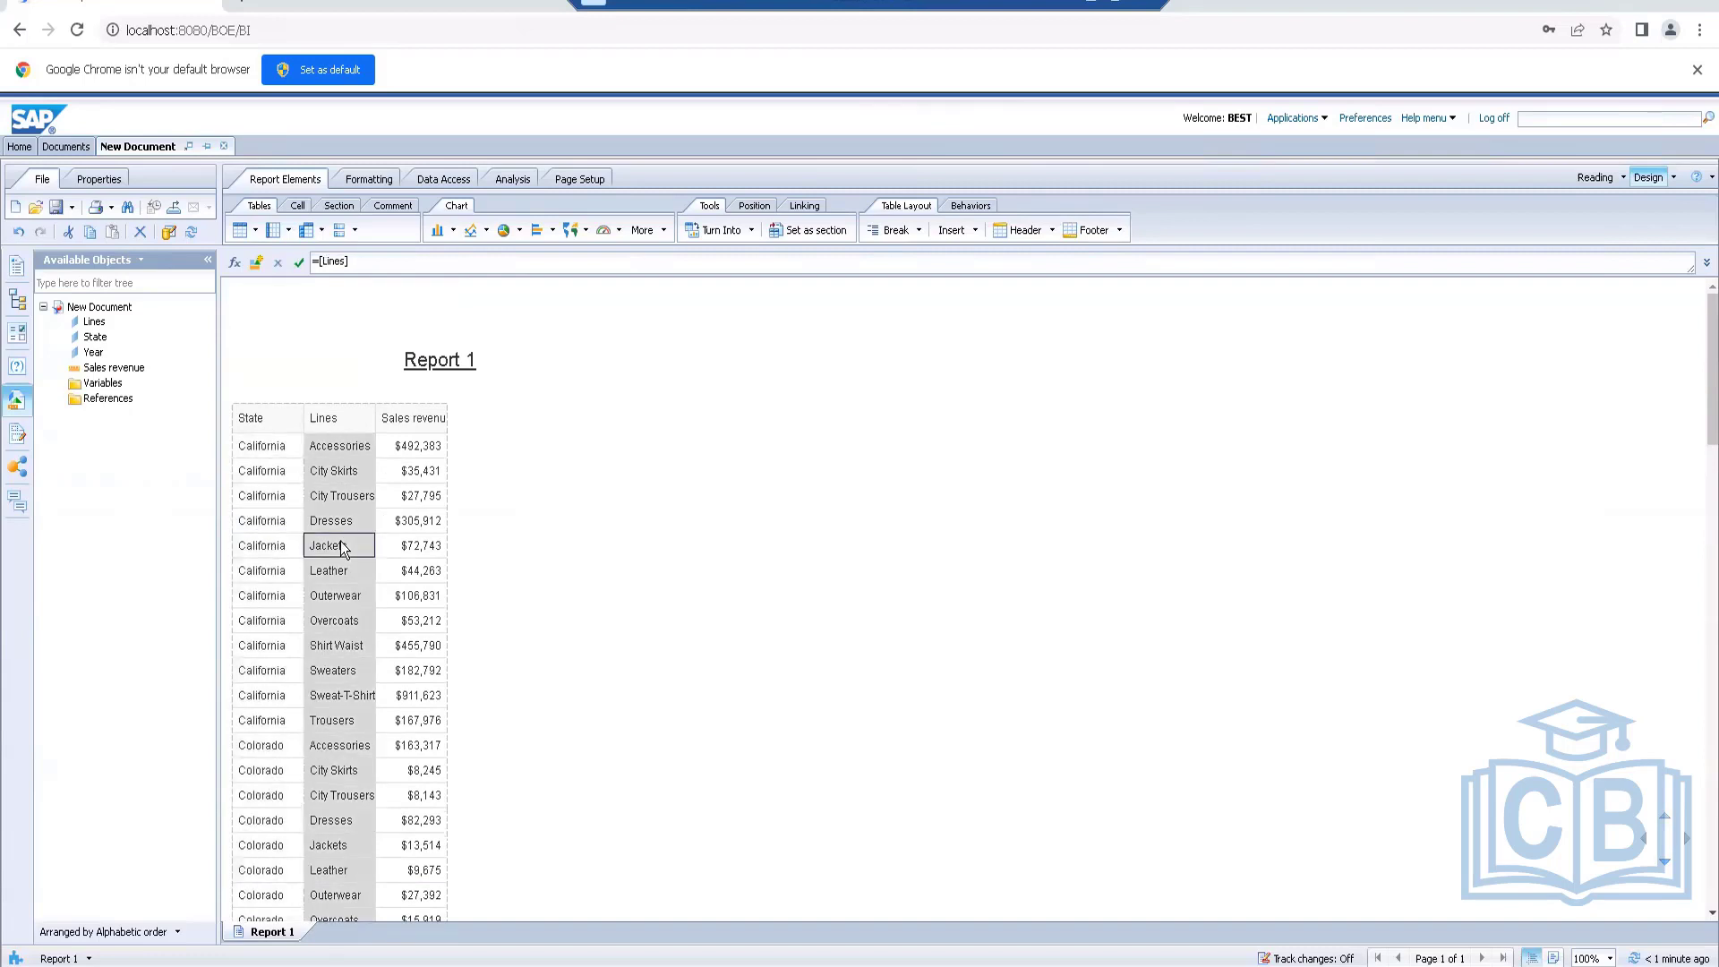
scroll(341, 543, down, 9)
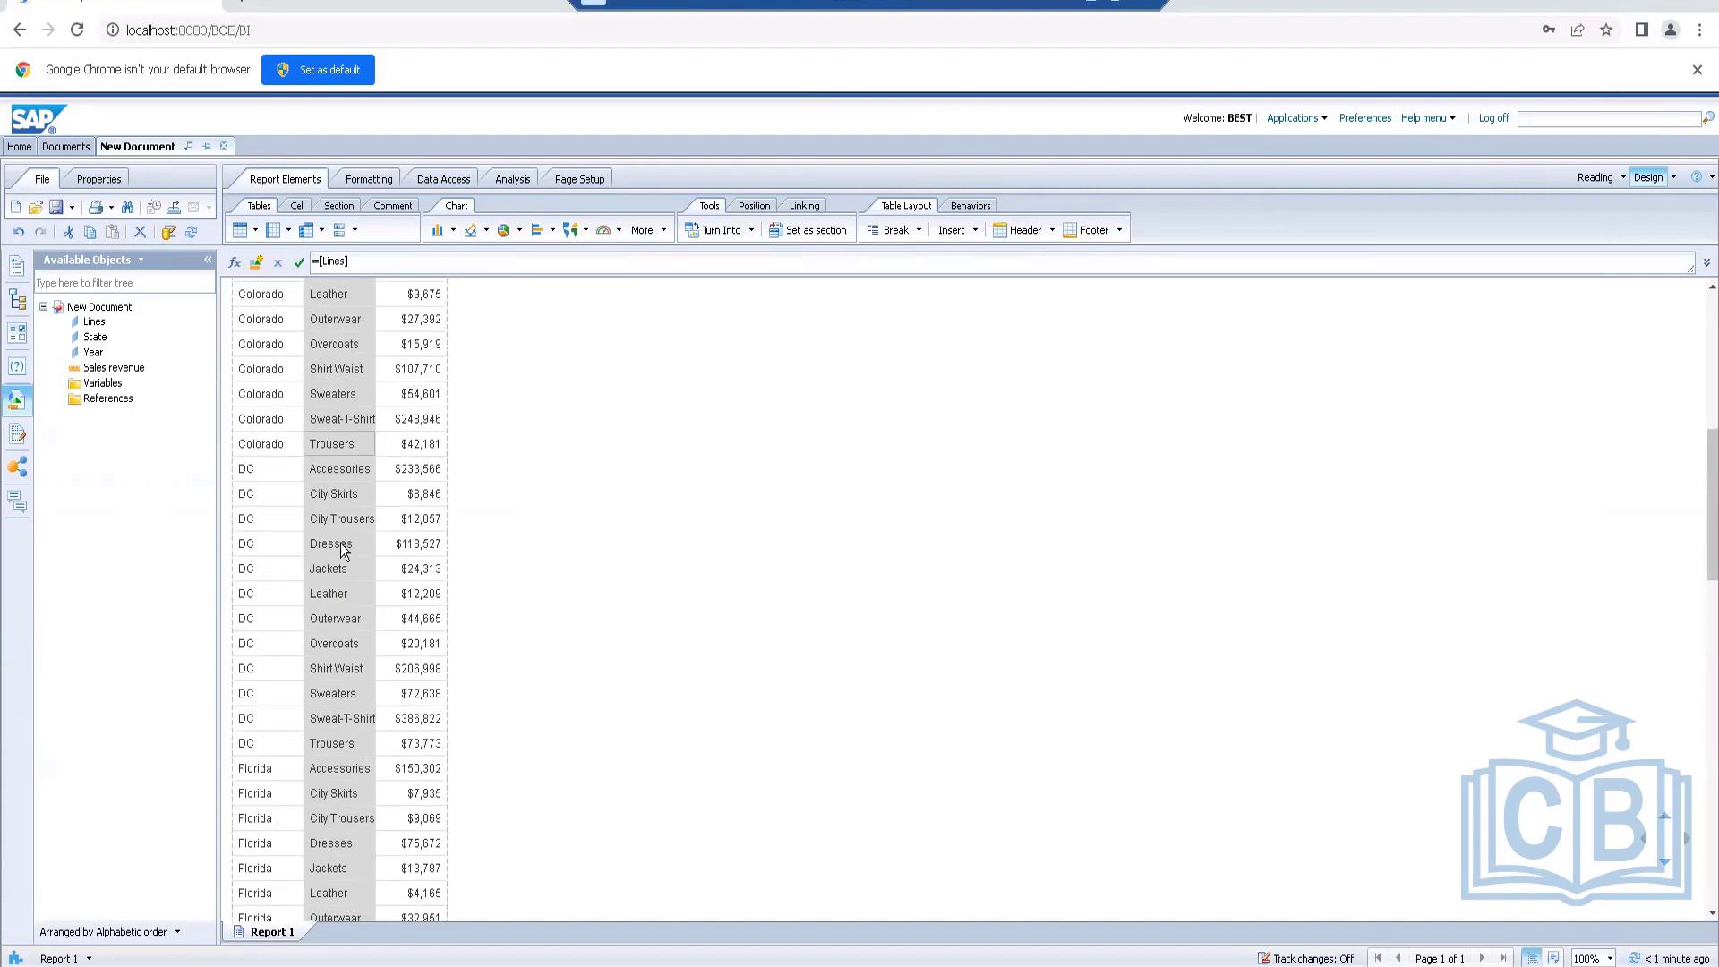
scroll(340, 542, up, 5)
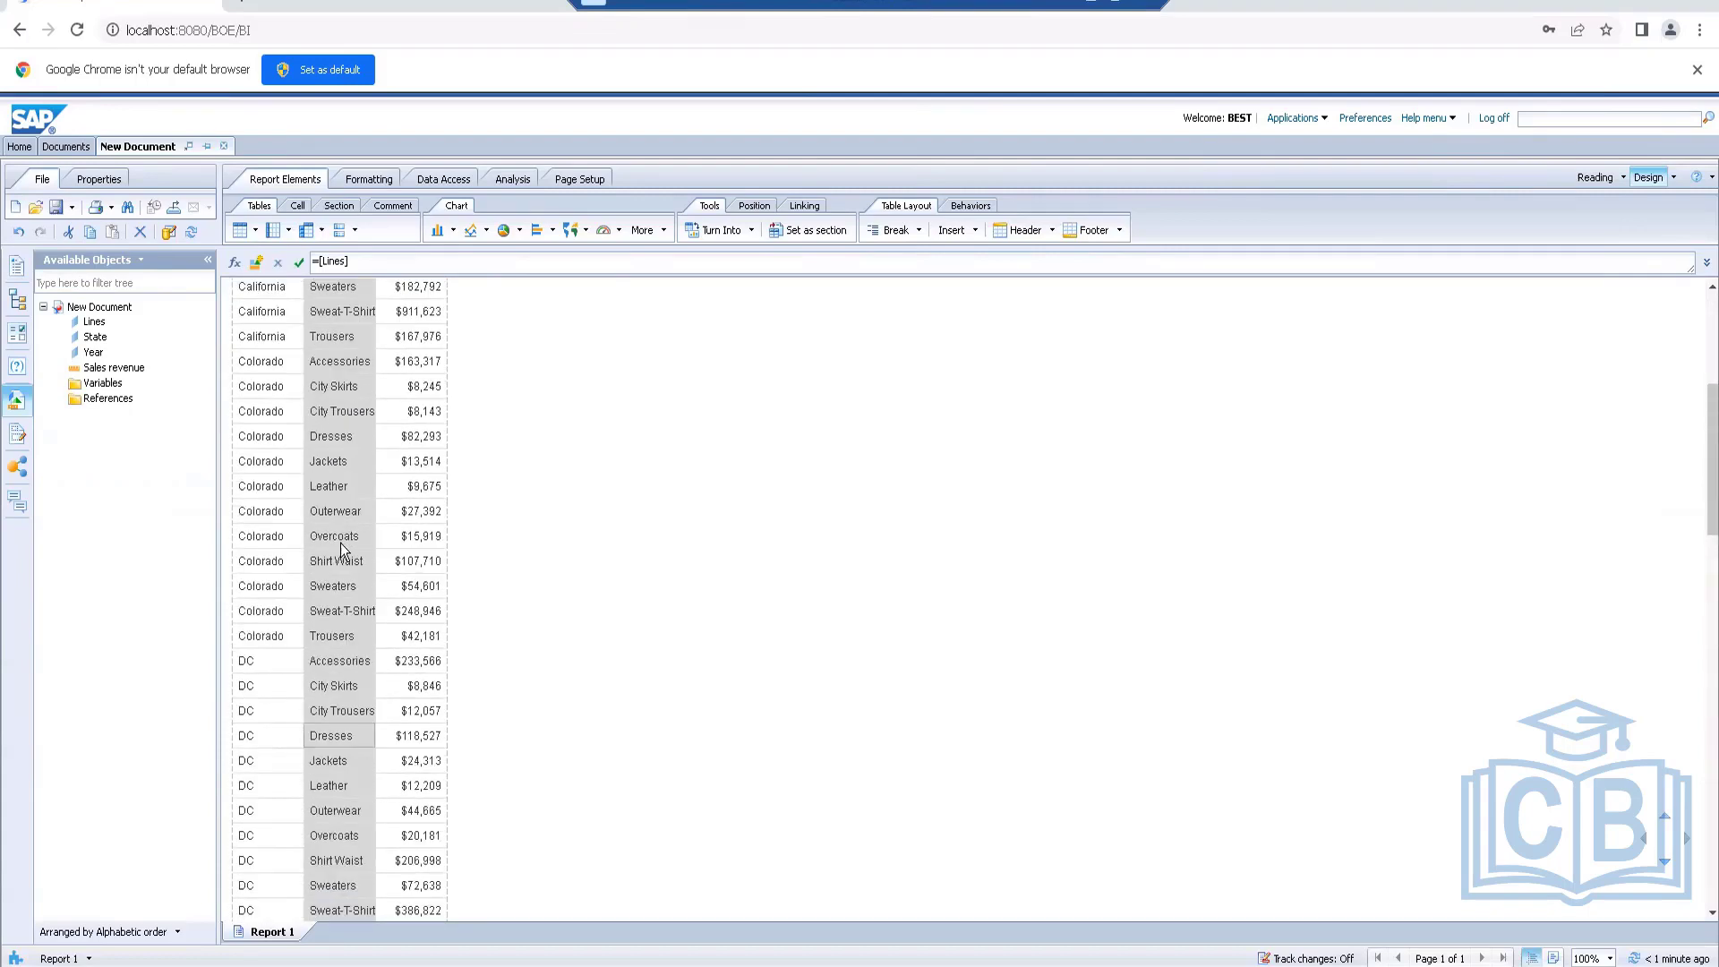
scroll(340, 542, down, 10)
scroll(340, 543, down, 7)
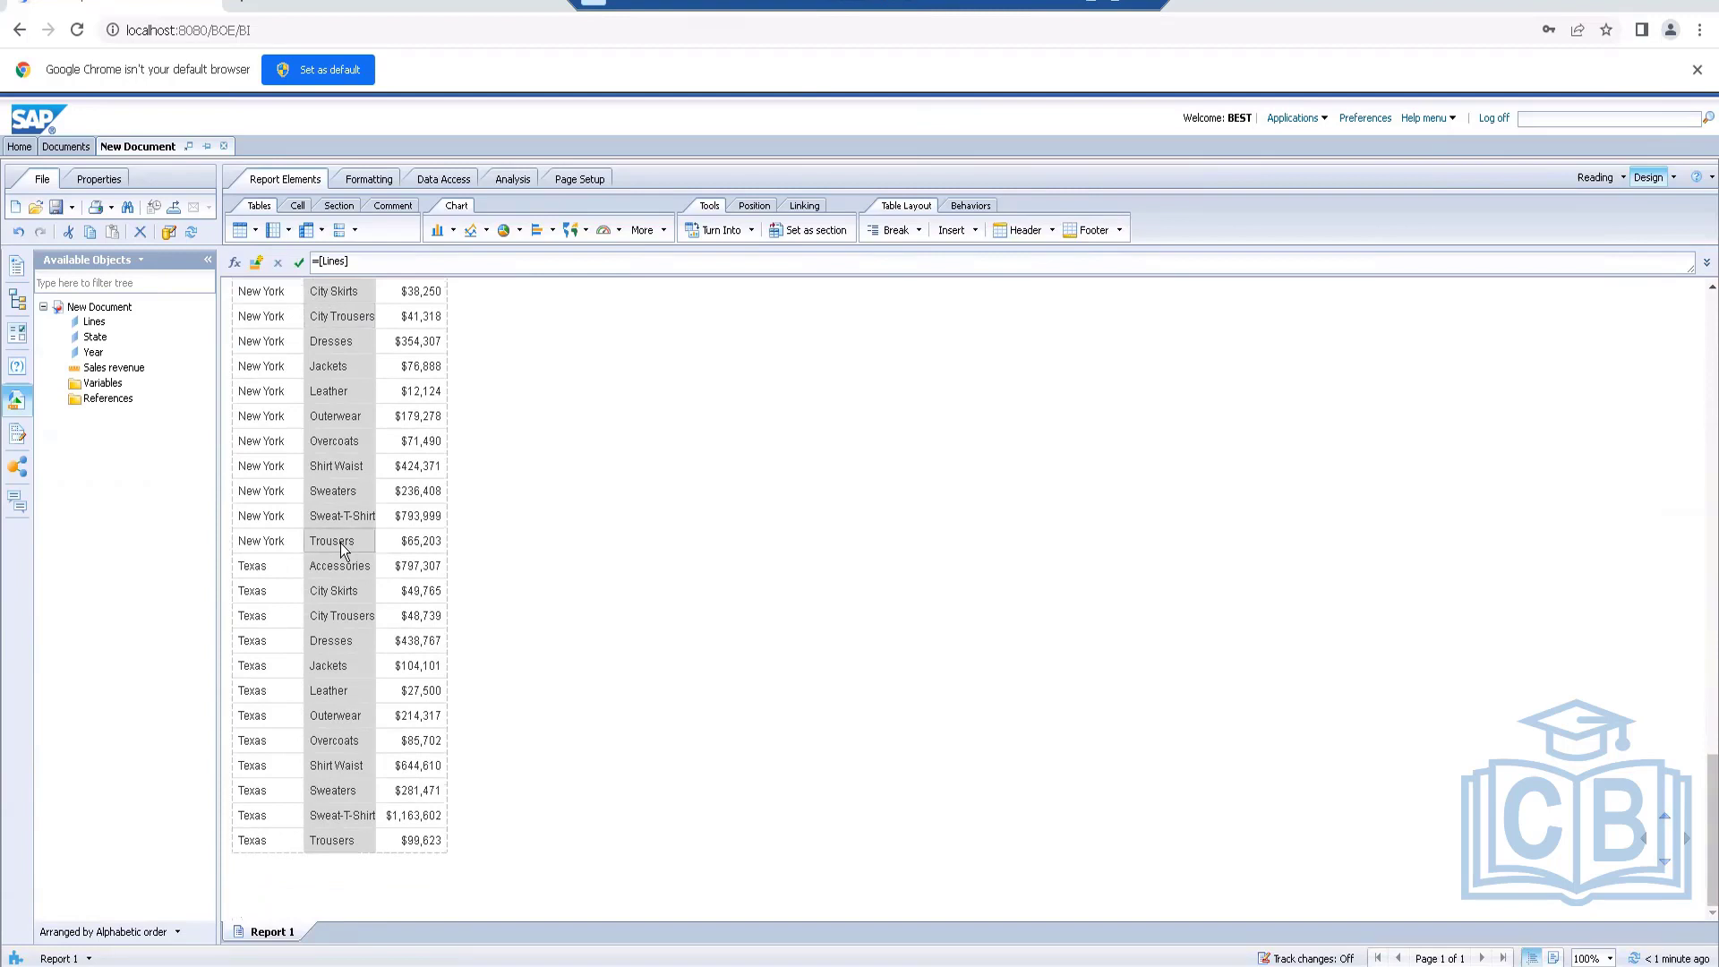
scroll(340, 543, up, 5)
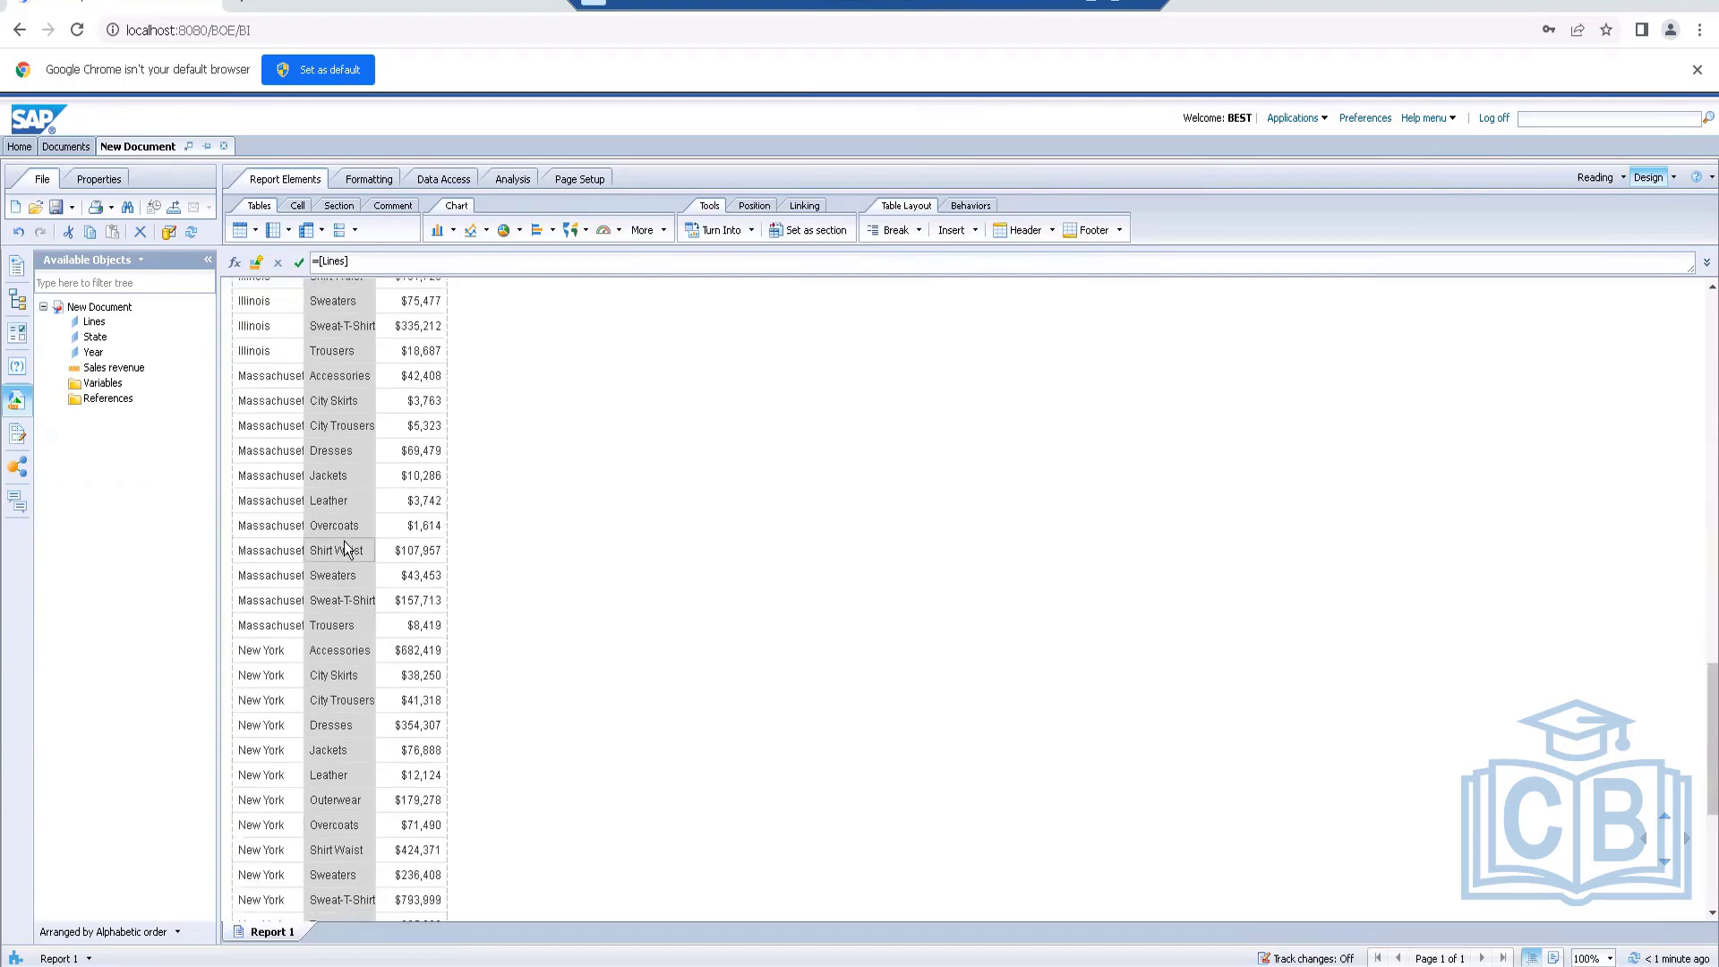
Filter the report table's Lines column with an In List filter for City Skirts, City Trousers and Shirt Waist
right_click(348, 451)
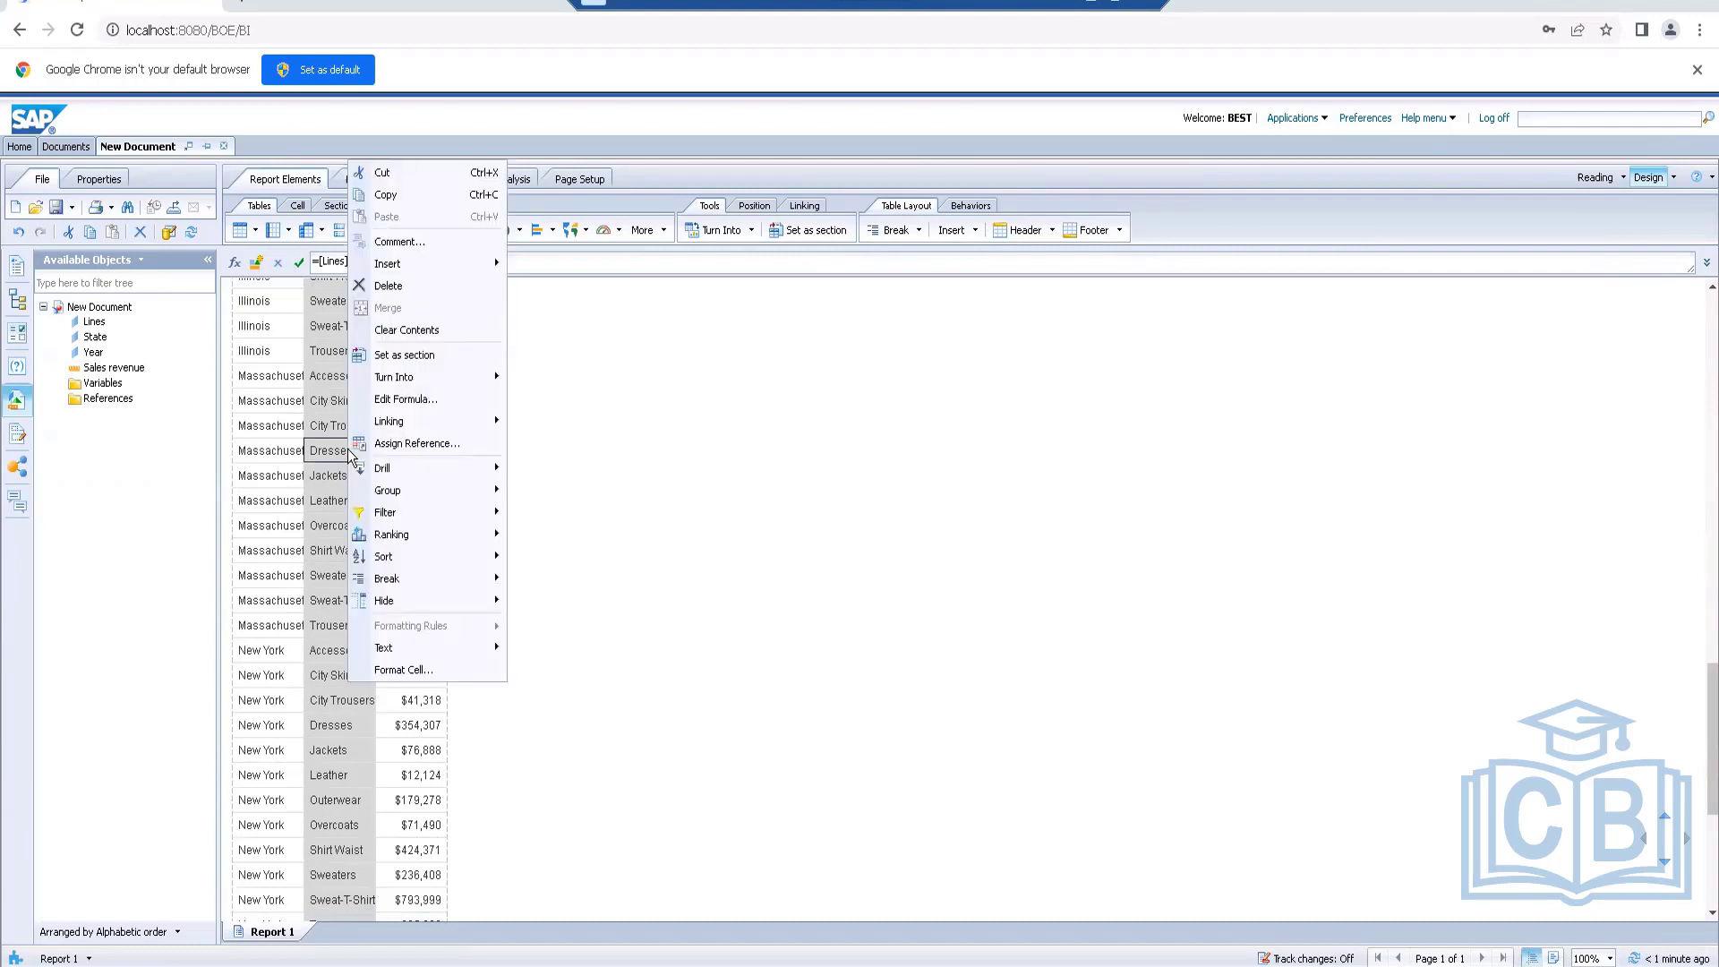
mouse_move(511, 504)
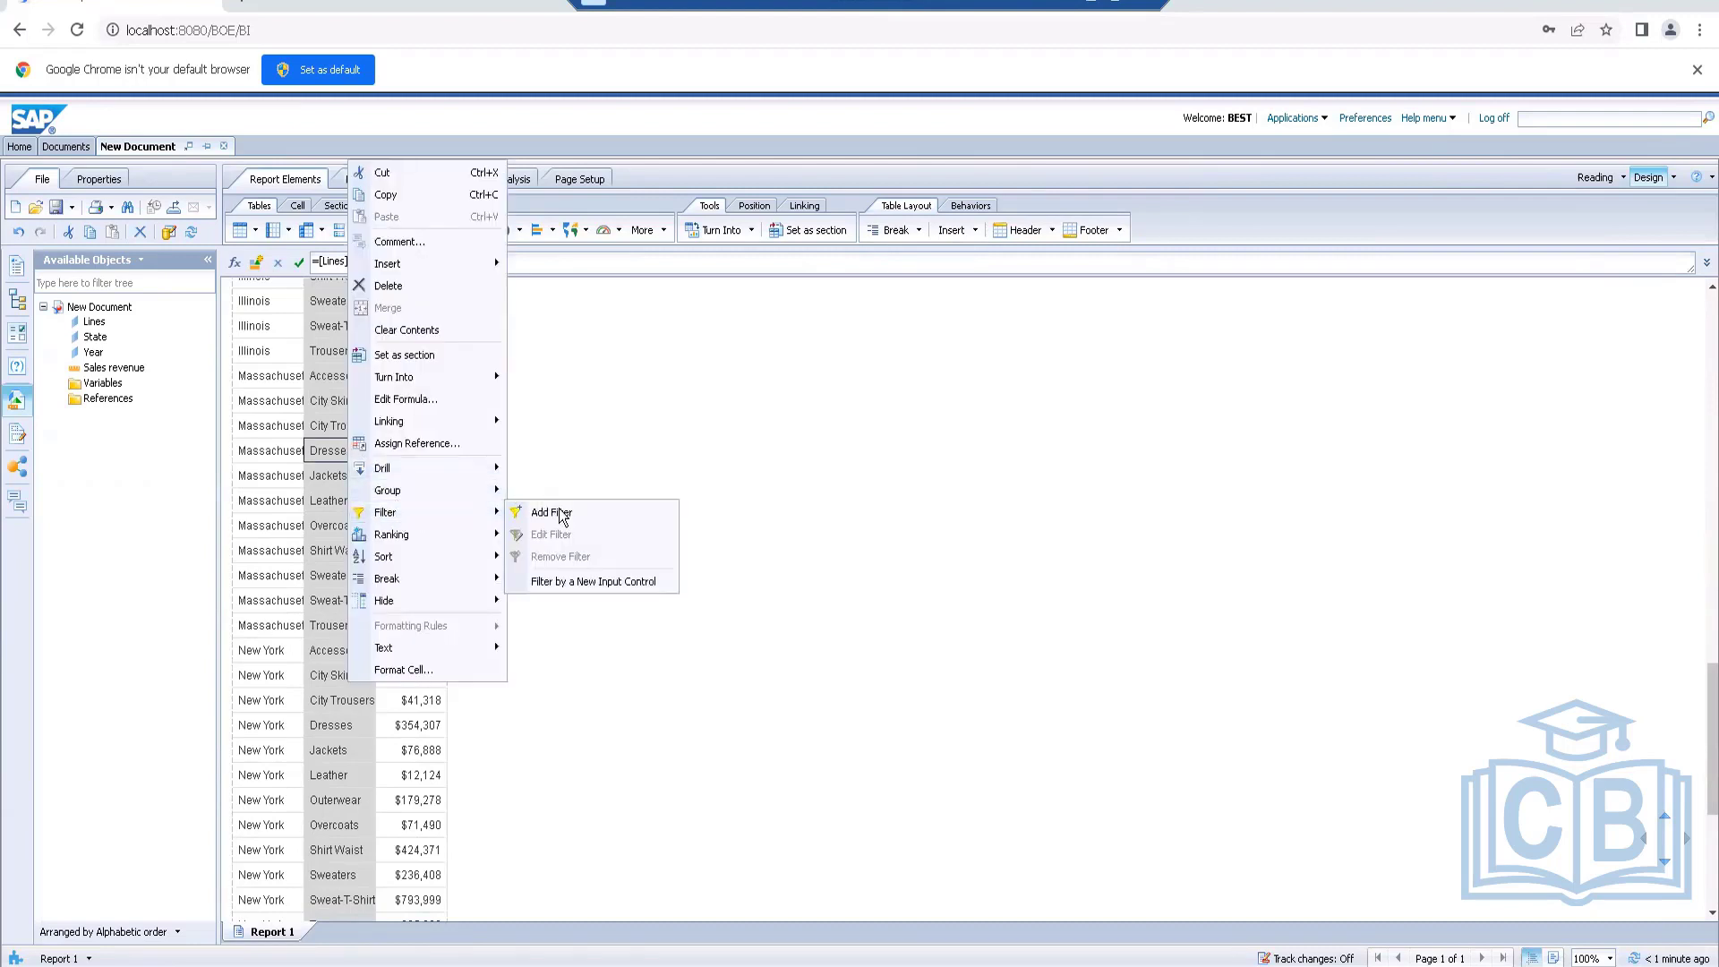
click(548, 512)
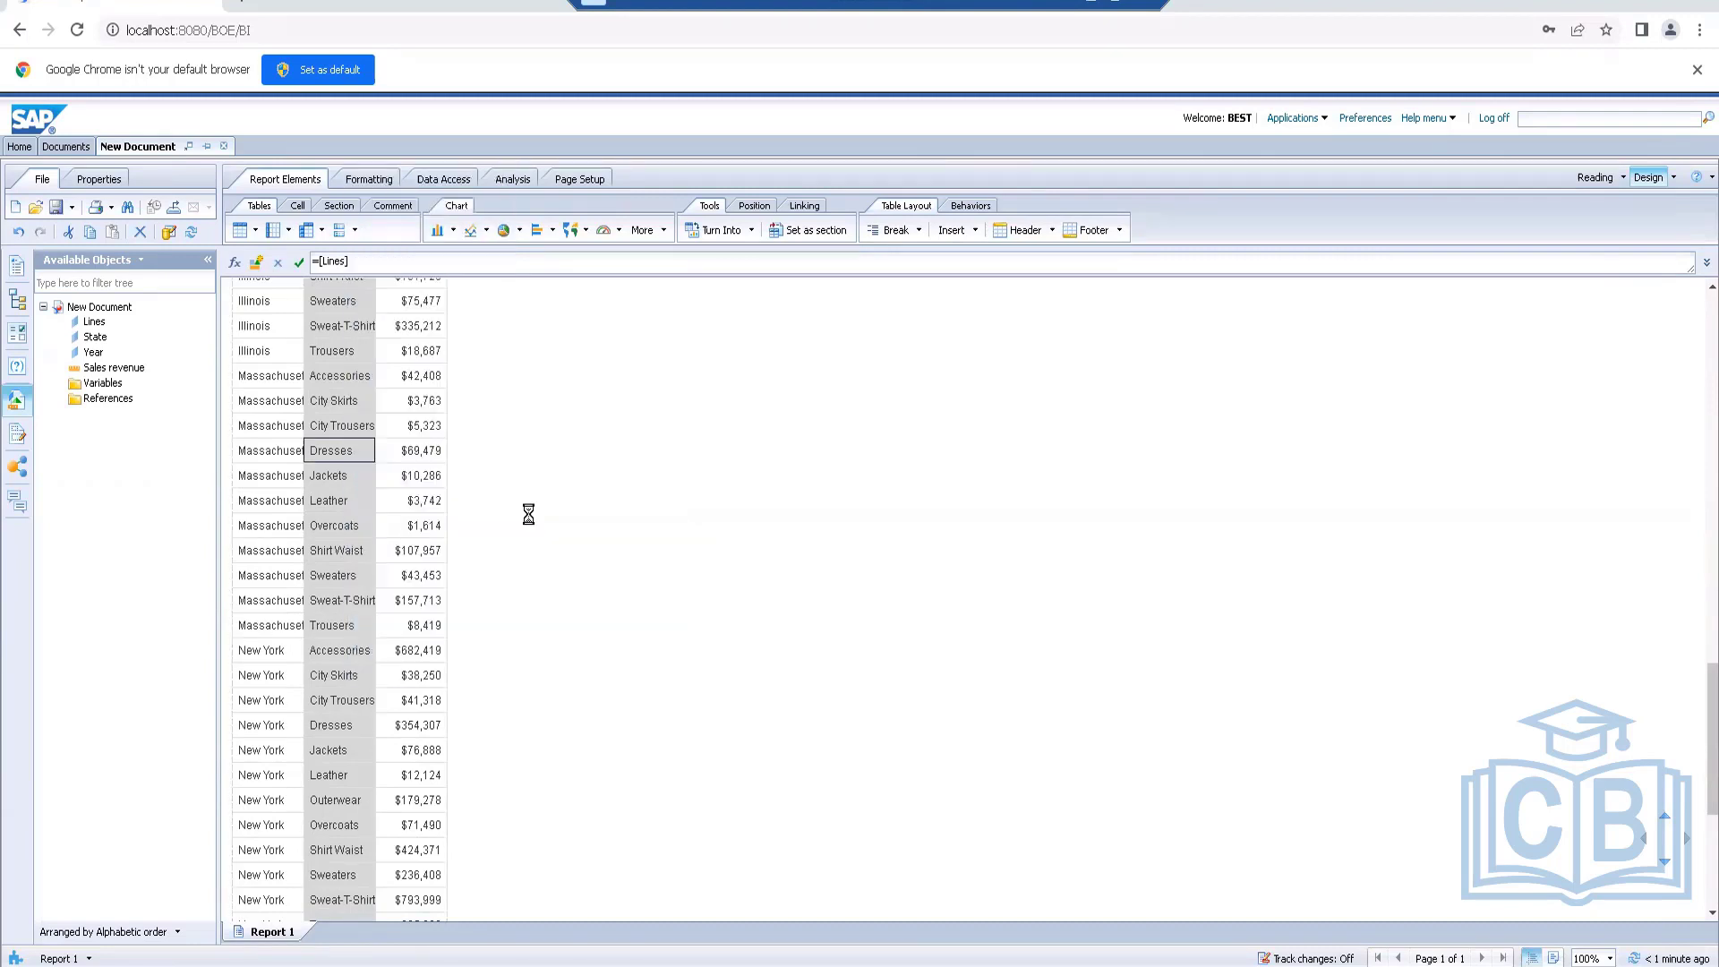
click(567, 590)
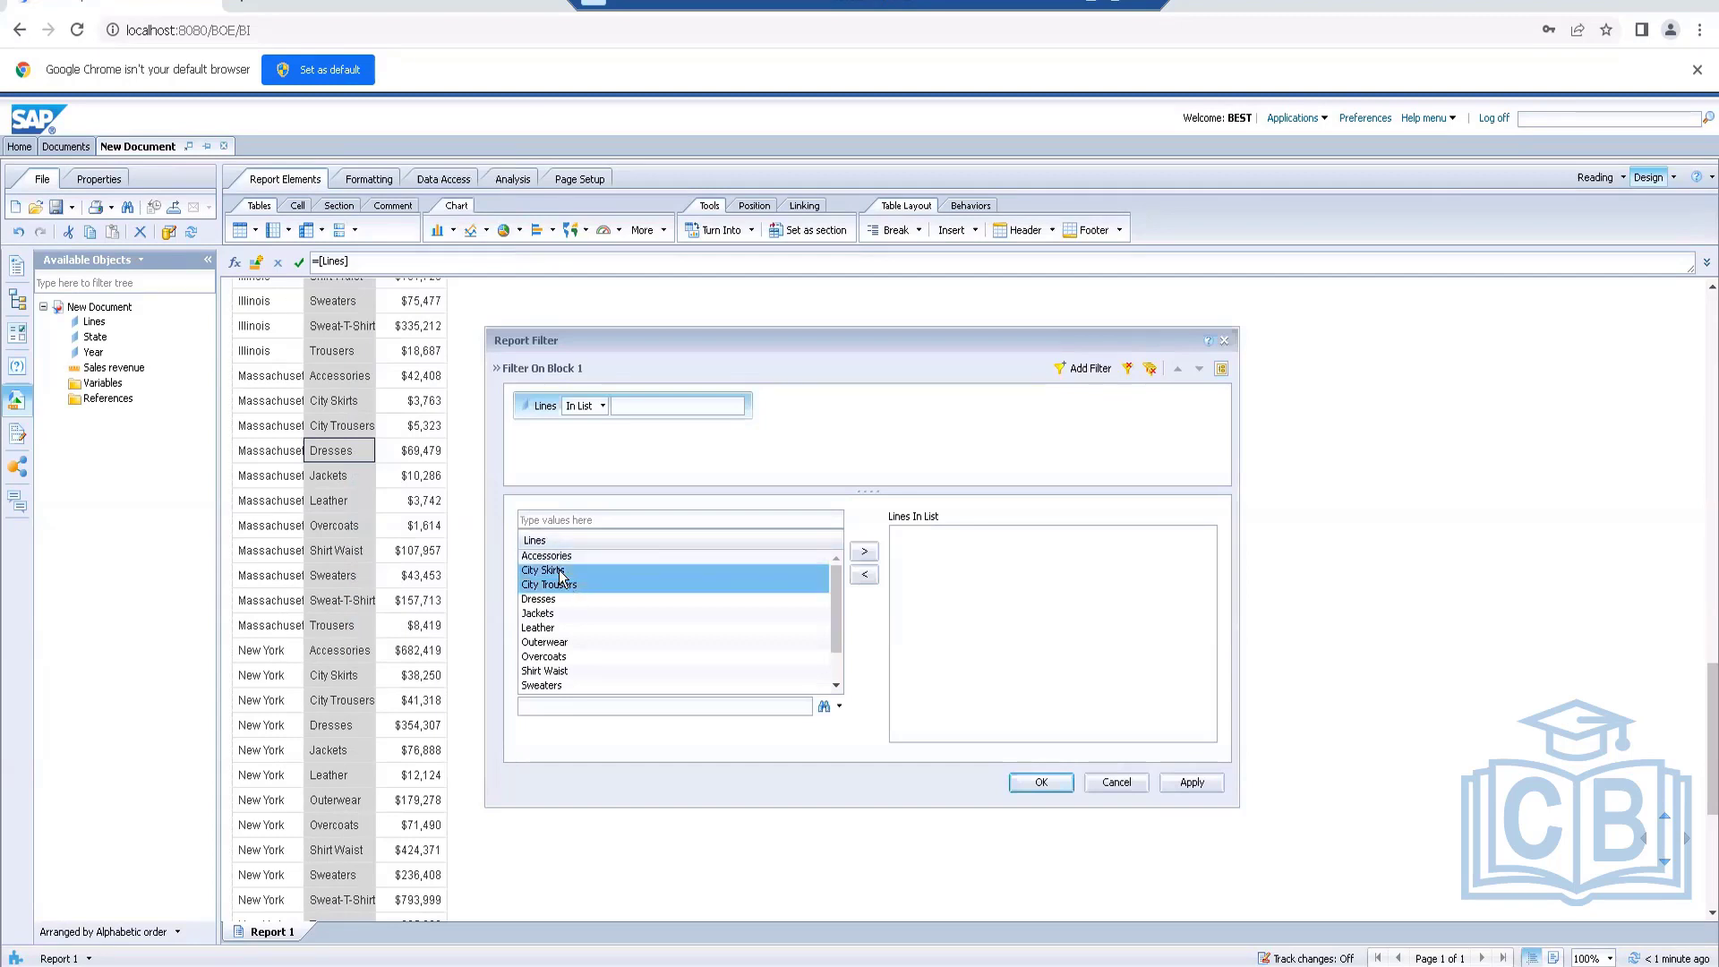
scroll(585, 604, down, 1)
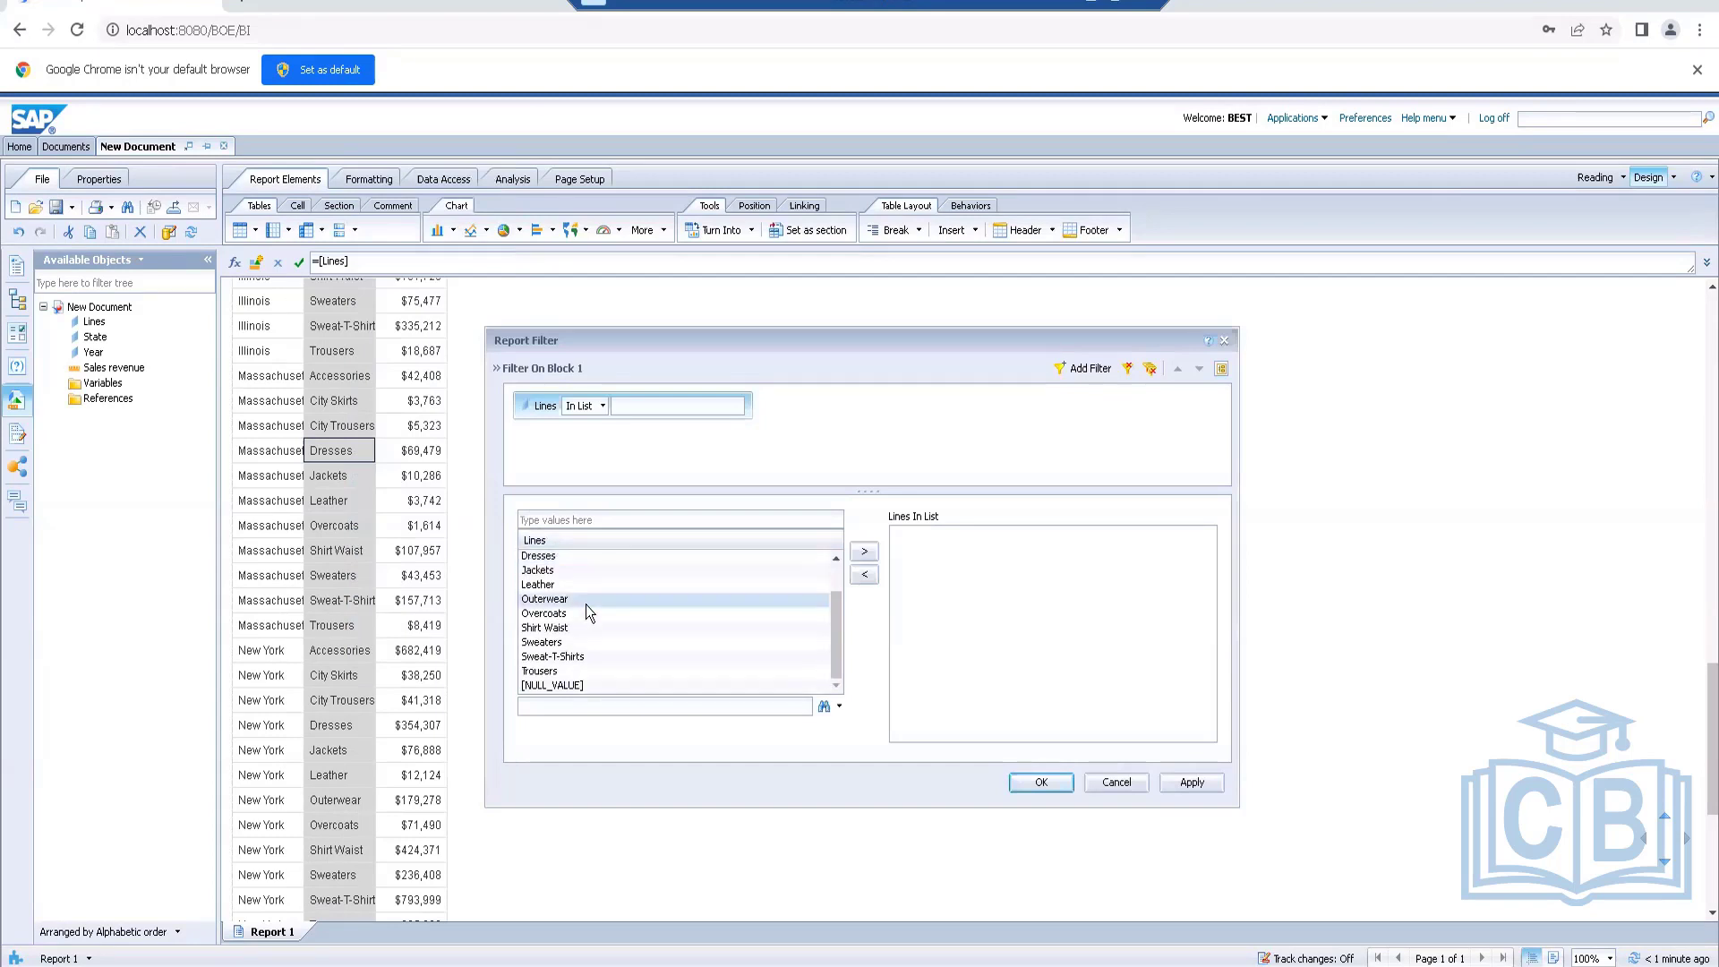
click(559, 614)
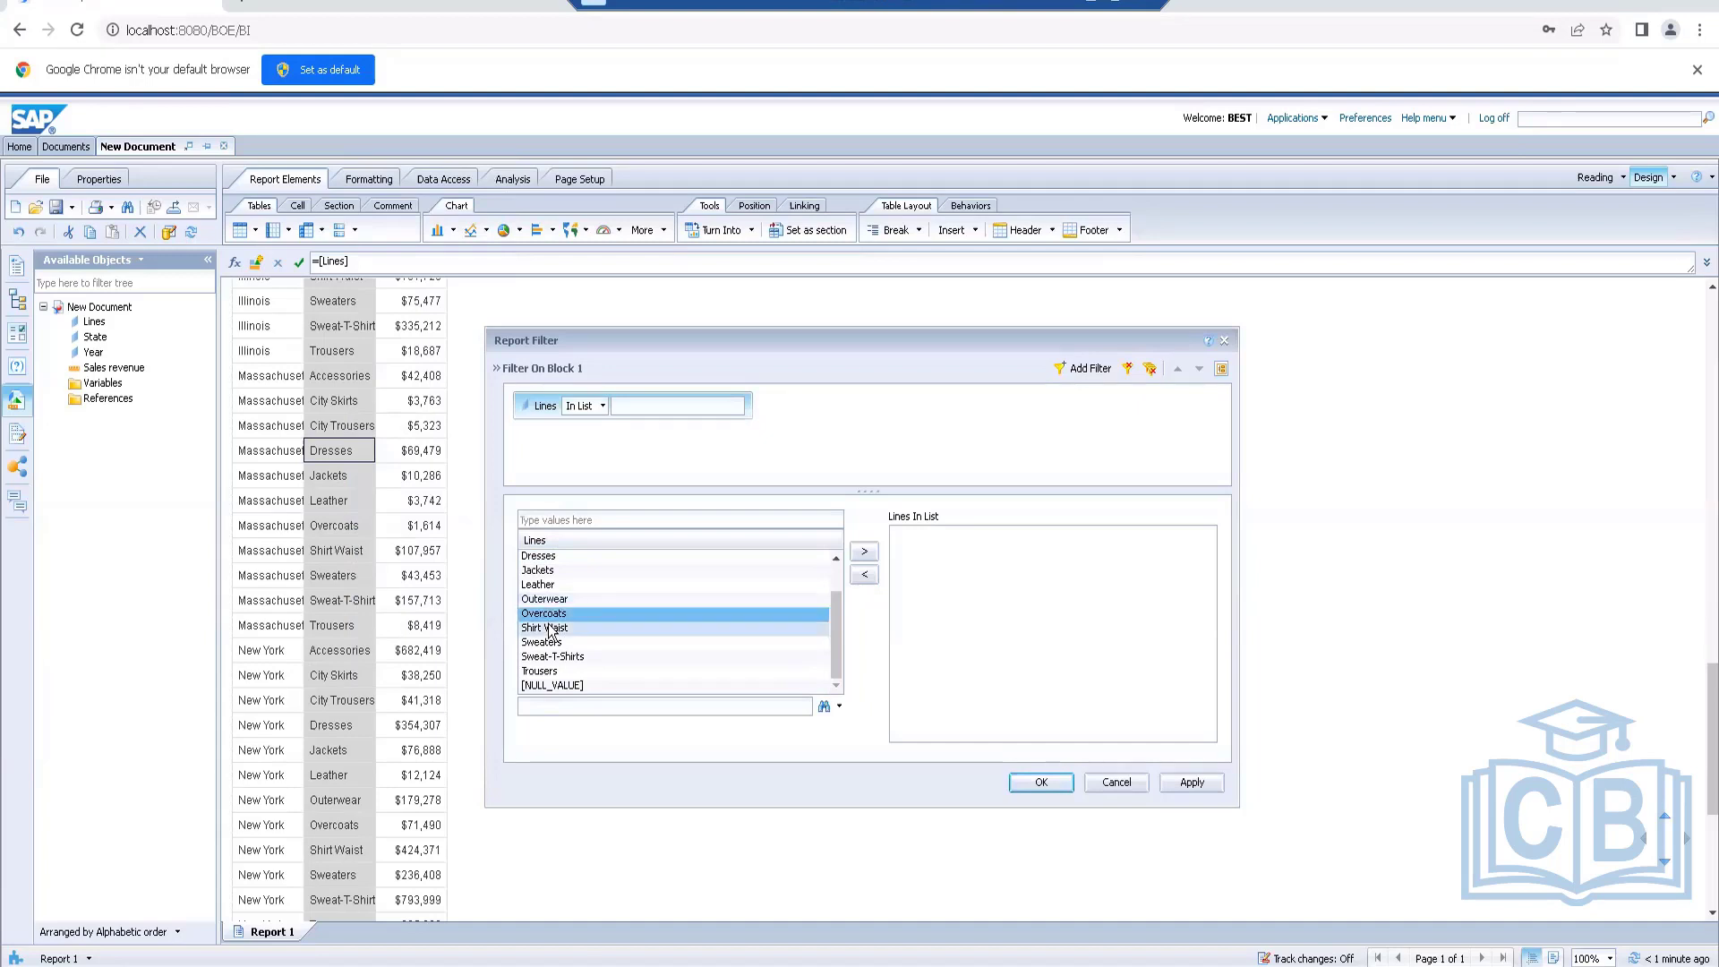
click(551, 629)
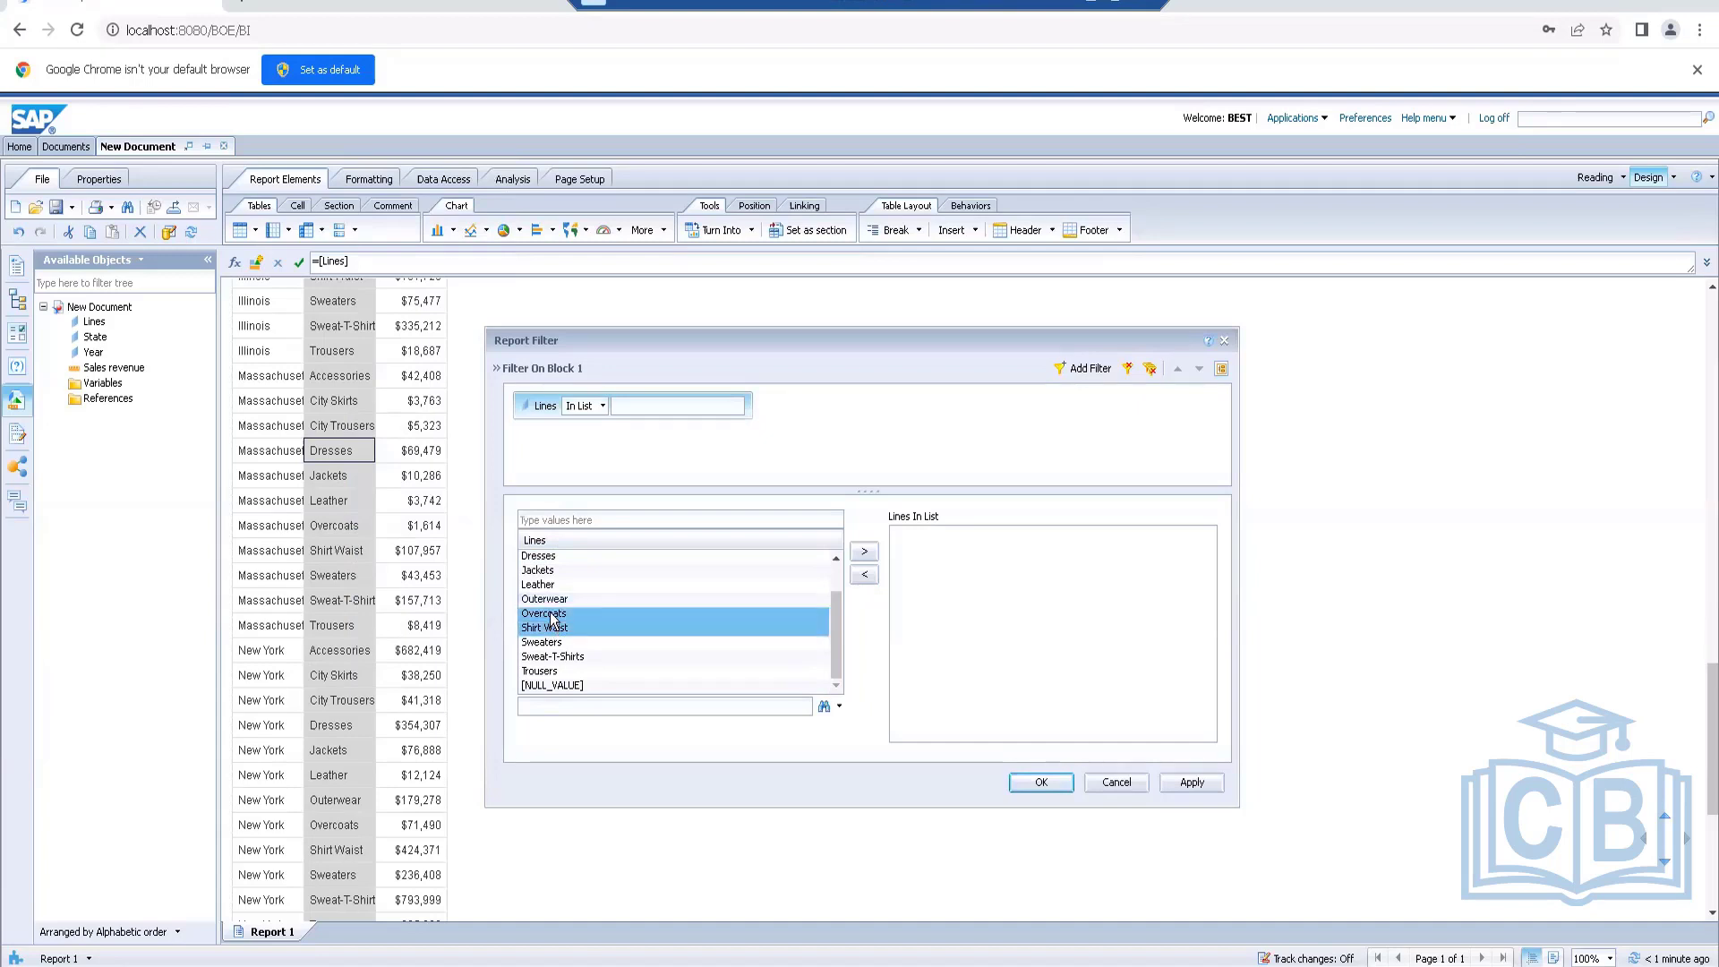
click(864, 551)
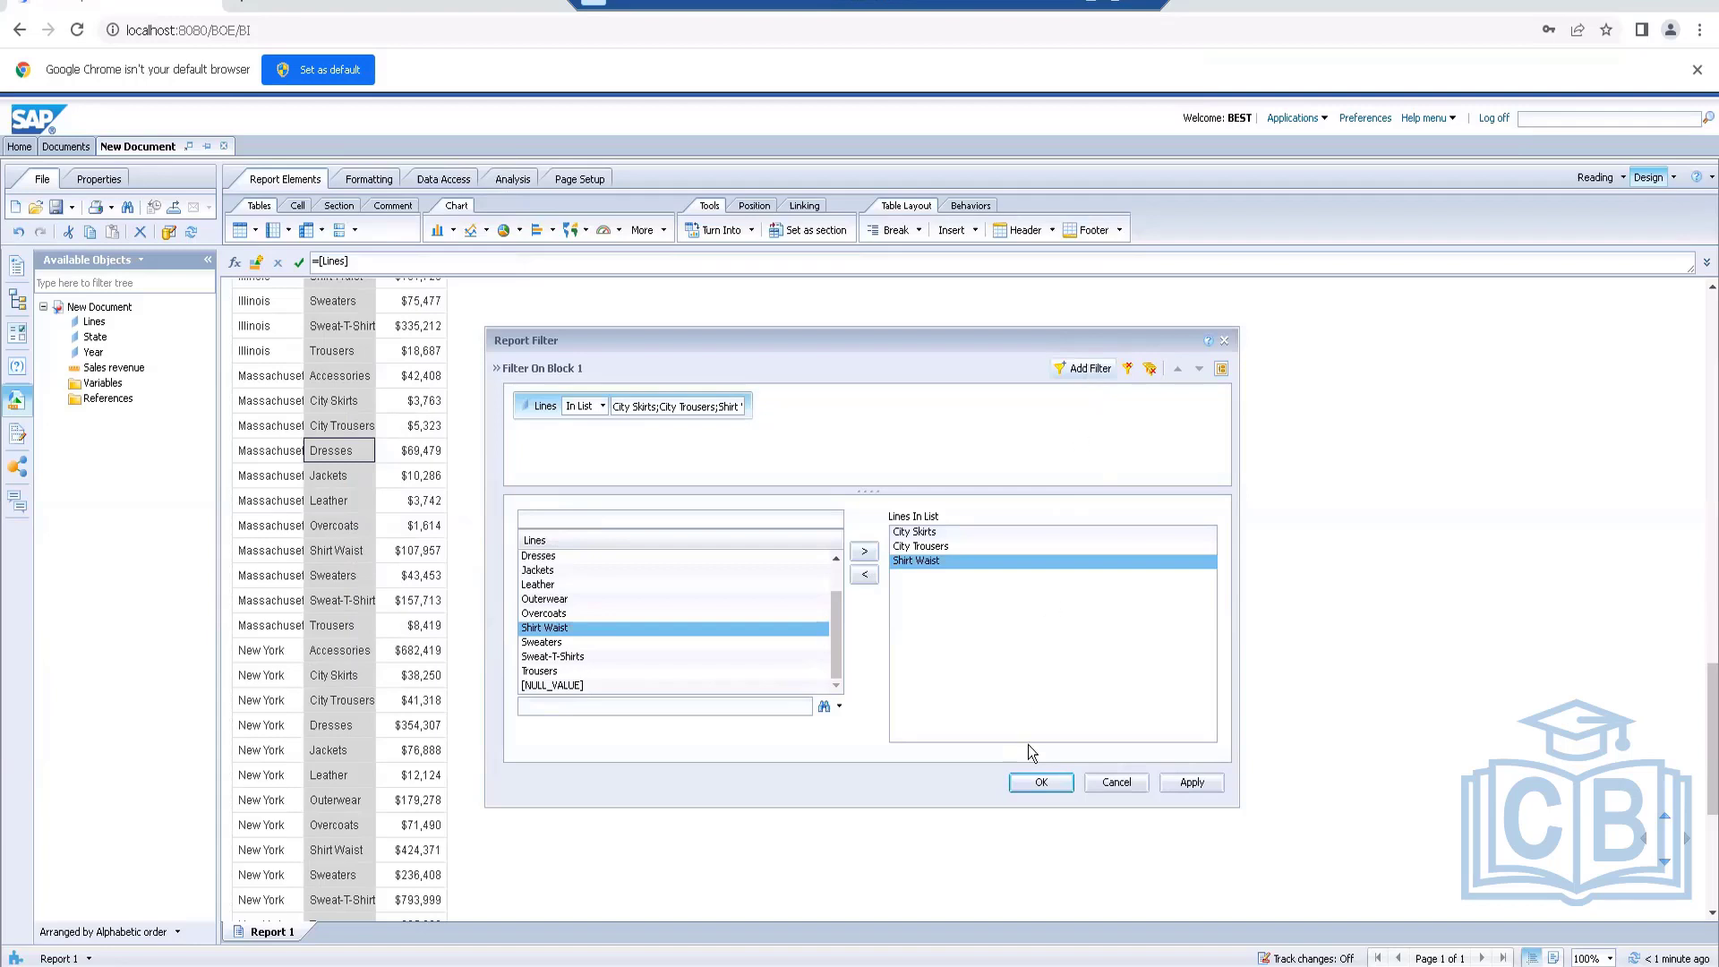
click(1042, 781)
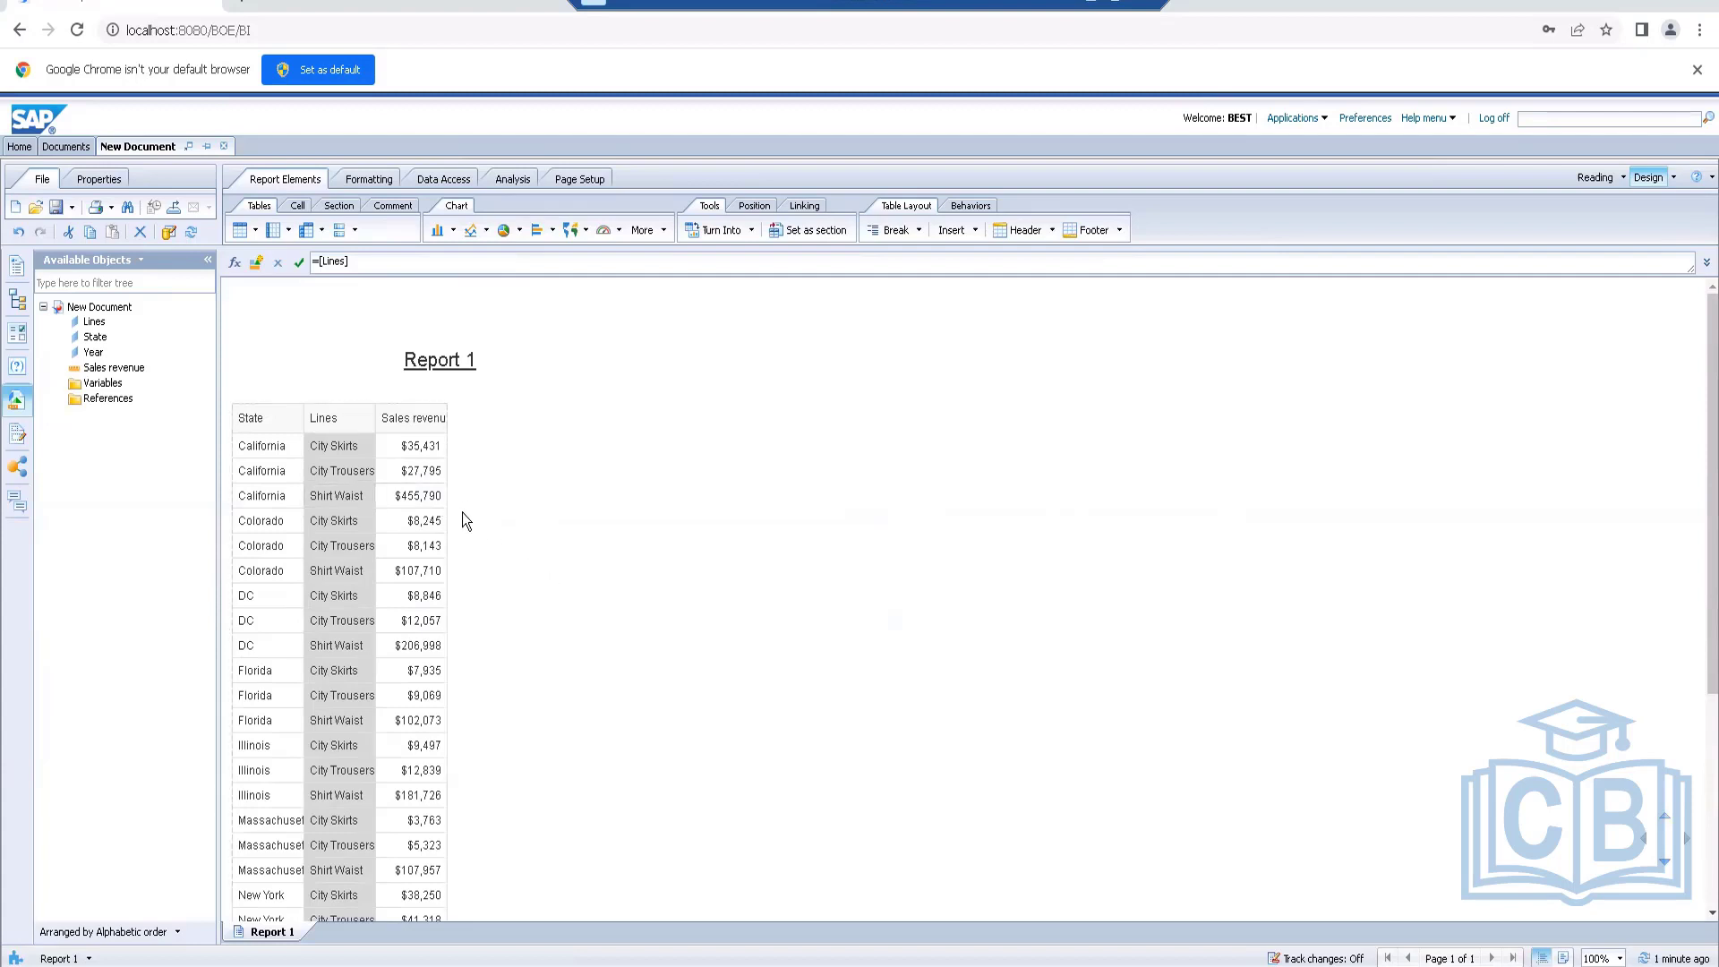
Start a new variable named Line Split and set its qualification to Dimension
click(734, 551)
click(343, 474)
click(448, 183)
click(477, 231)
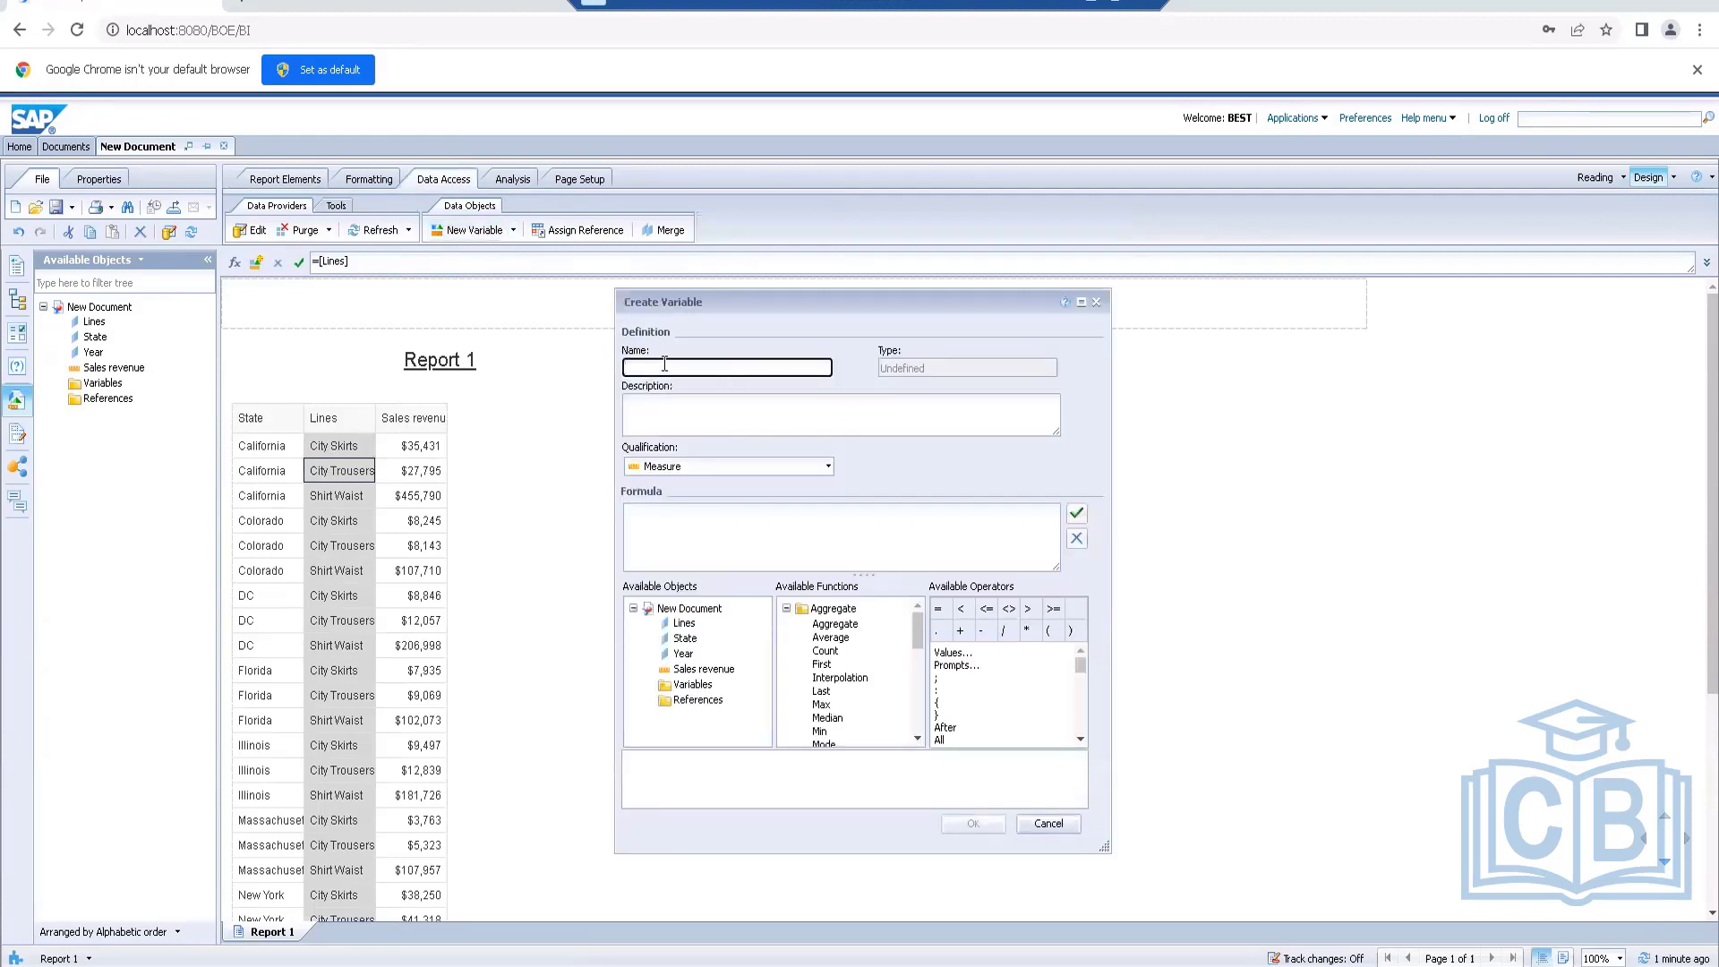
text(Line Split)
click(776, 475)
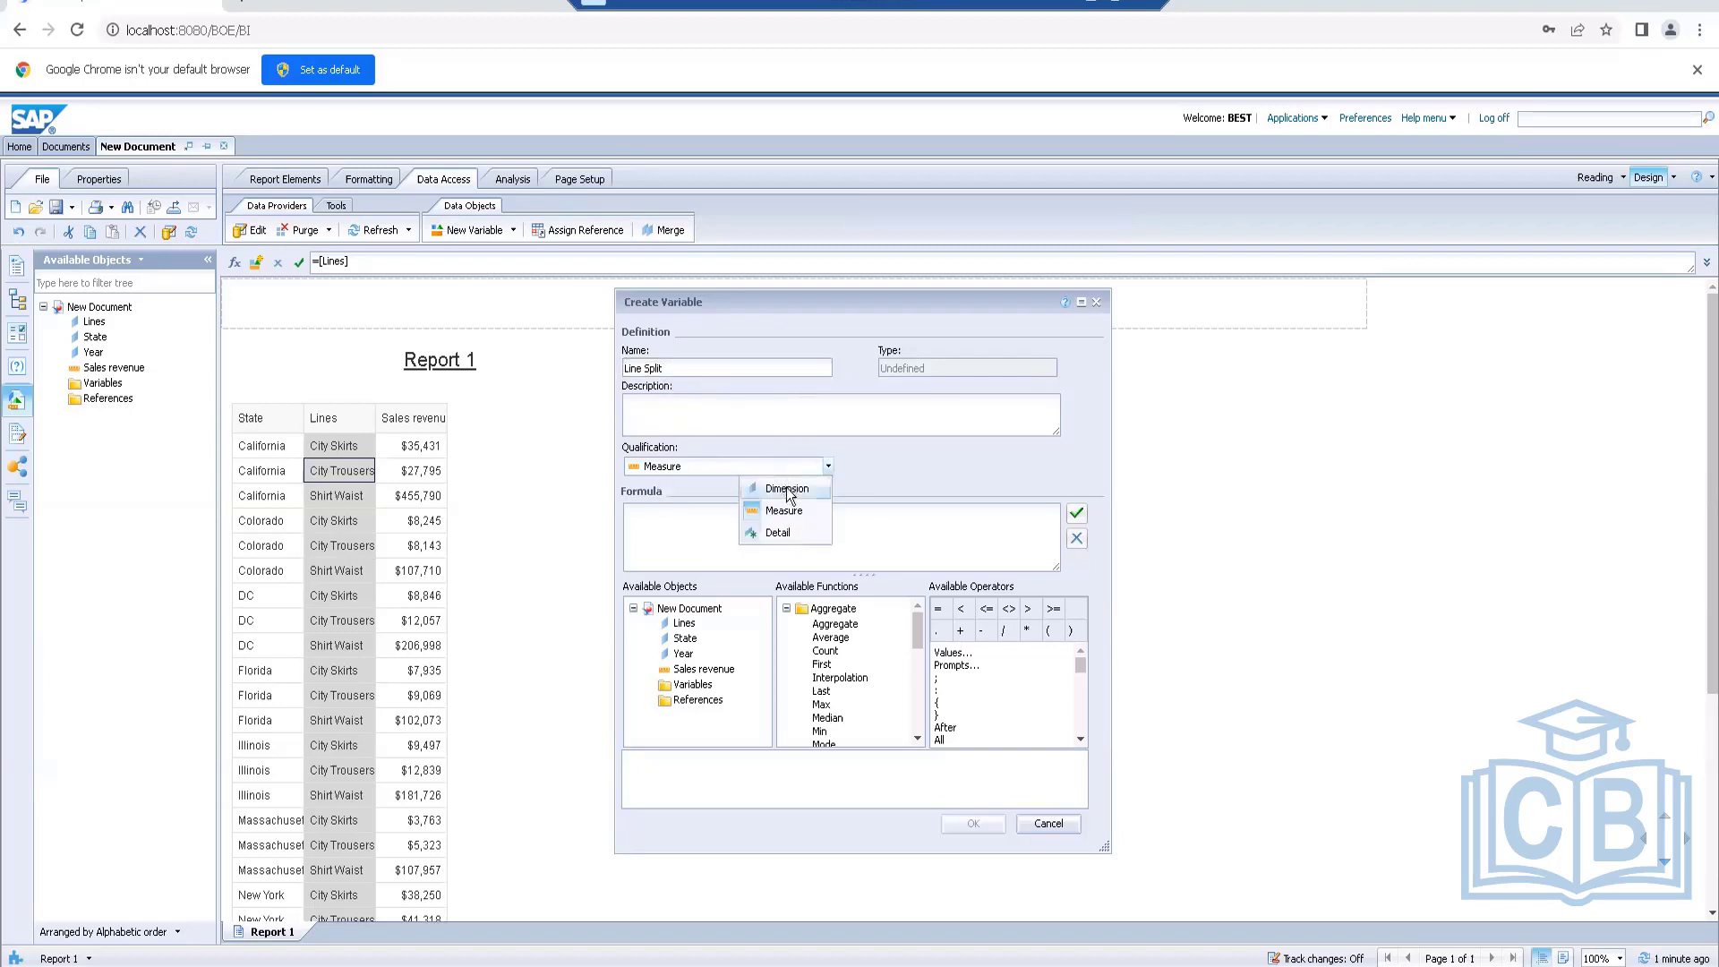
click(787, 489)
Create Line Split with the validated formula =Substr([Lines];1;4) and add it as a table column after Sales revenue
click(688, 519)
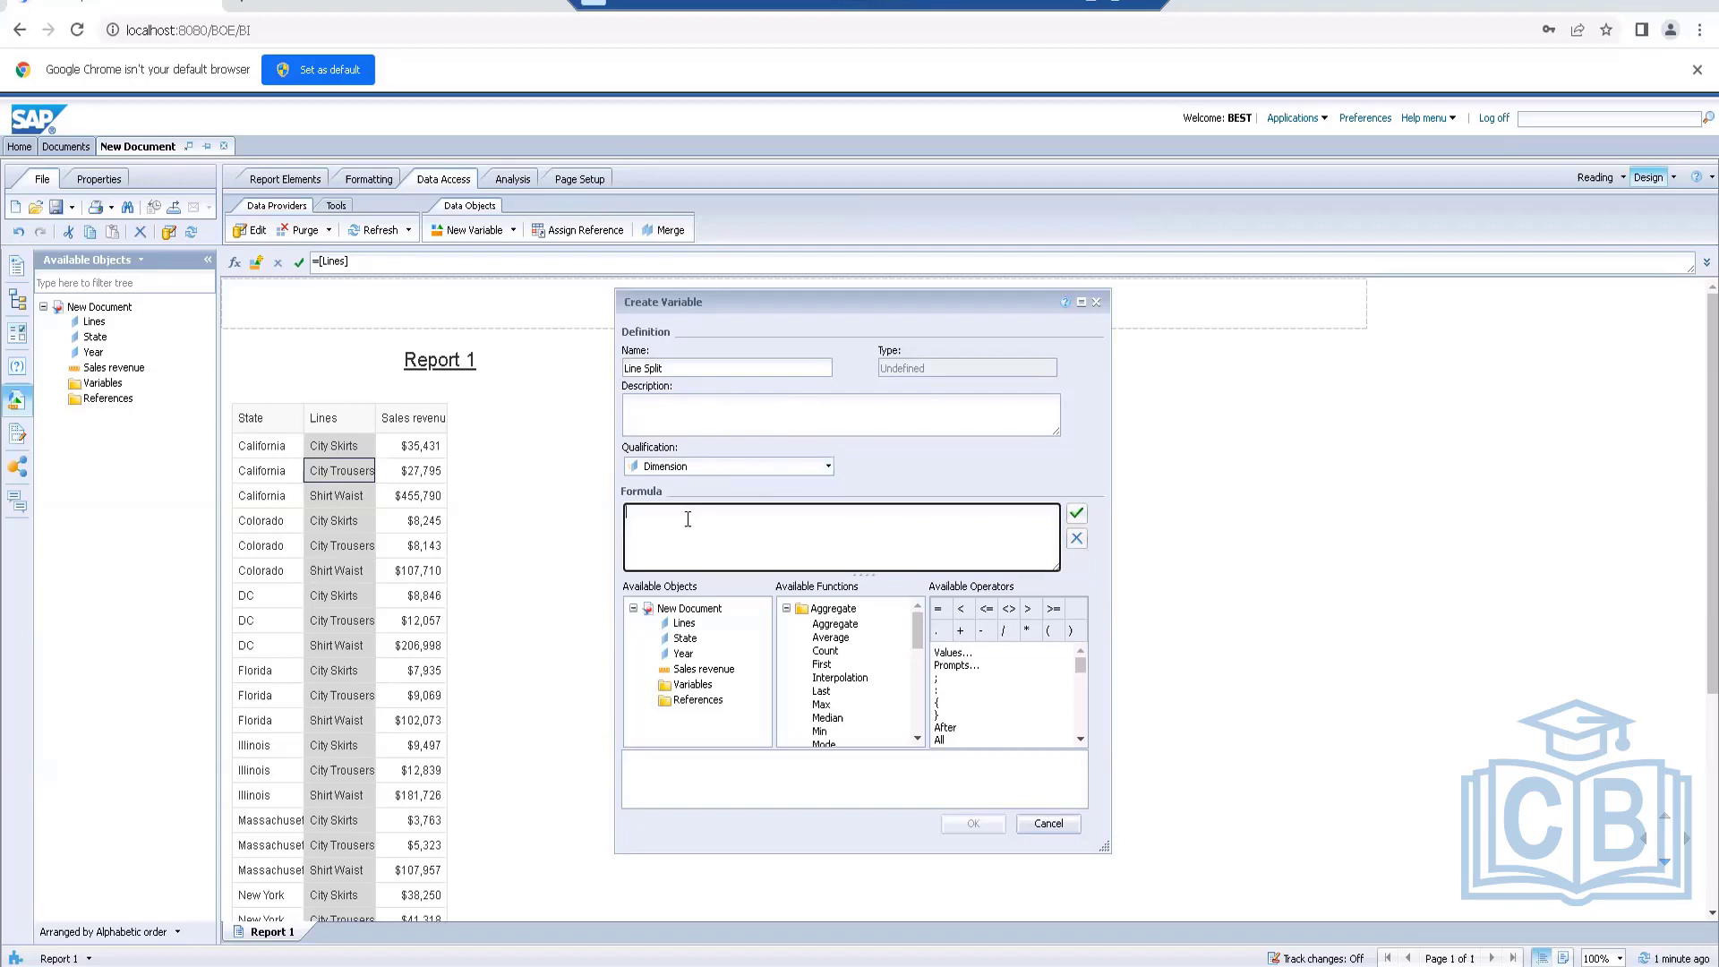
text(=substr)
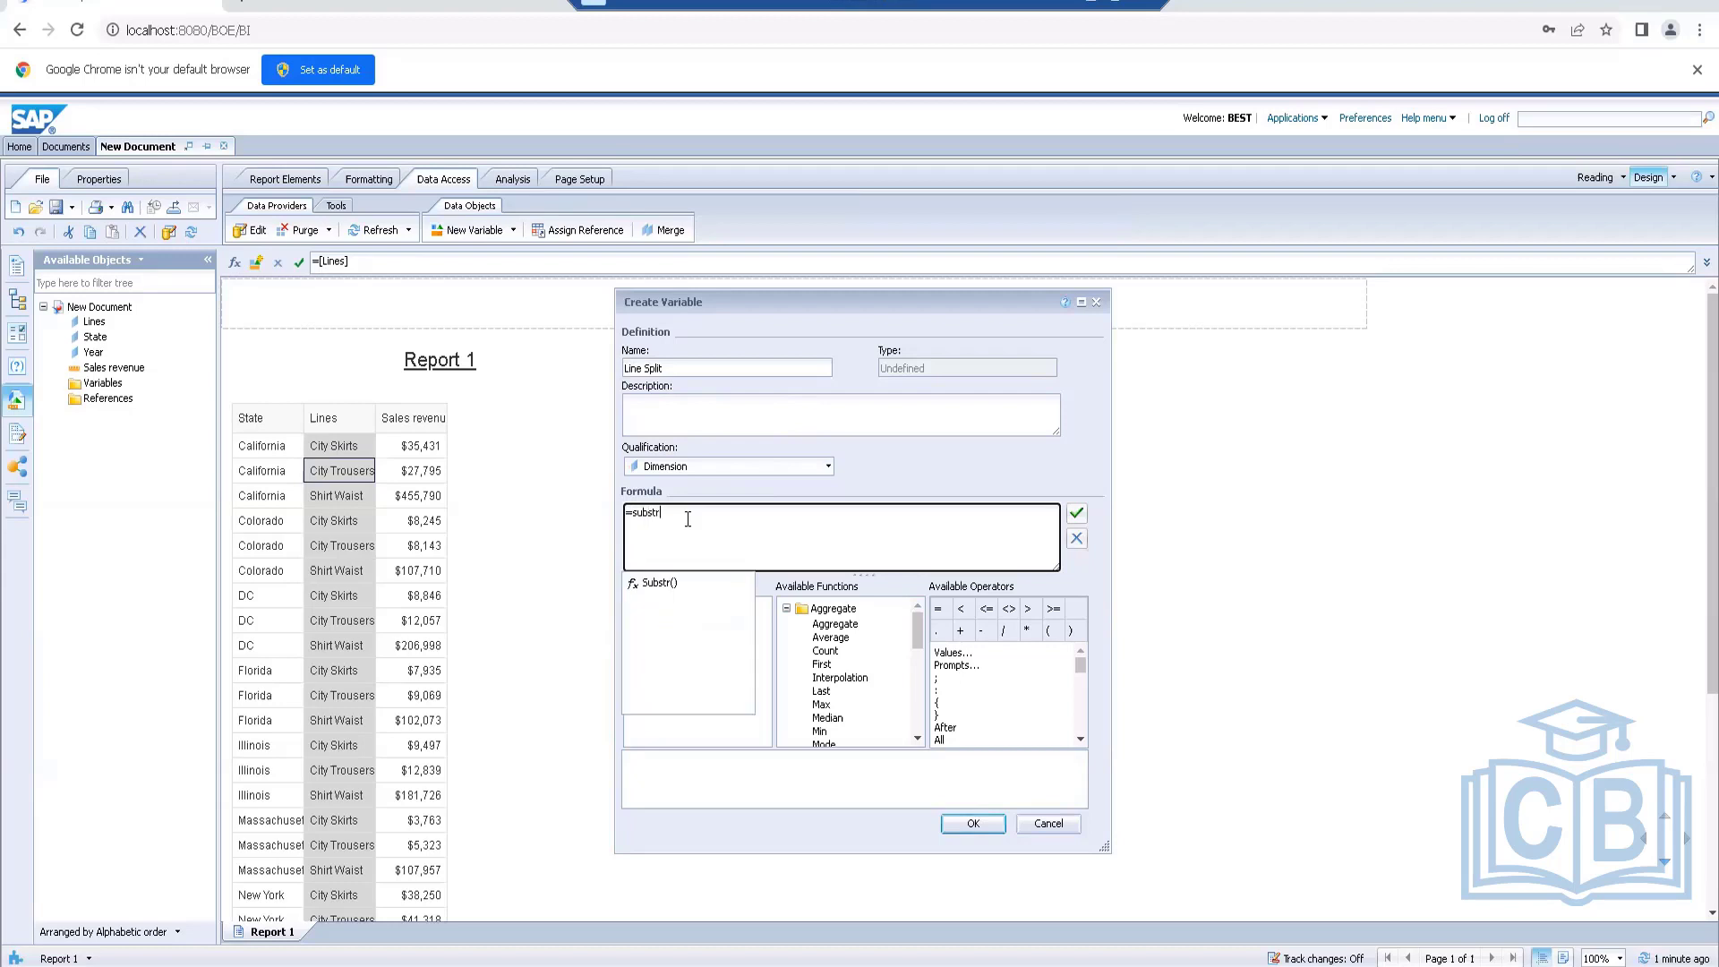
click(660, 592)
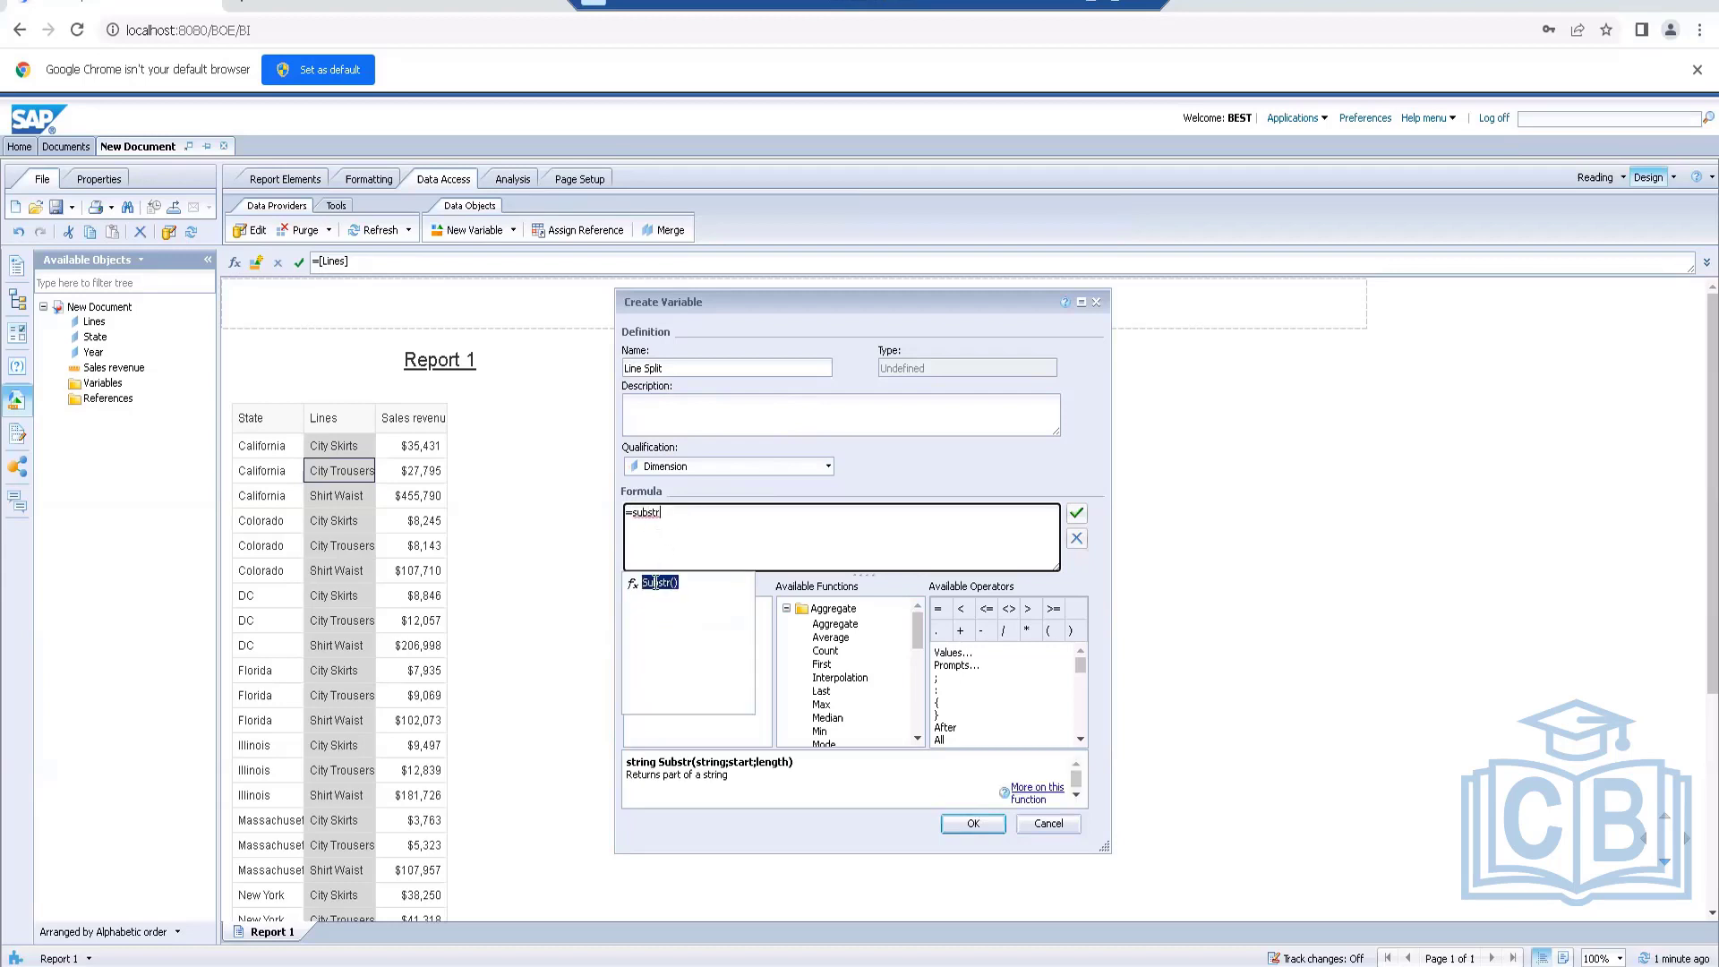
double_click(664, 583)
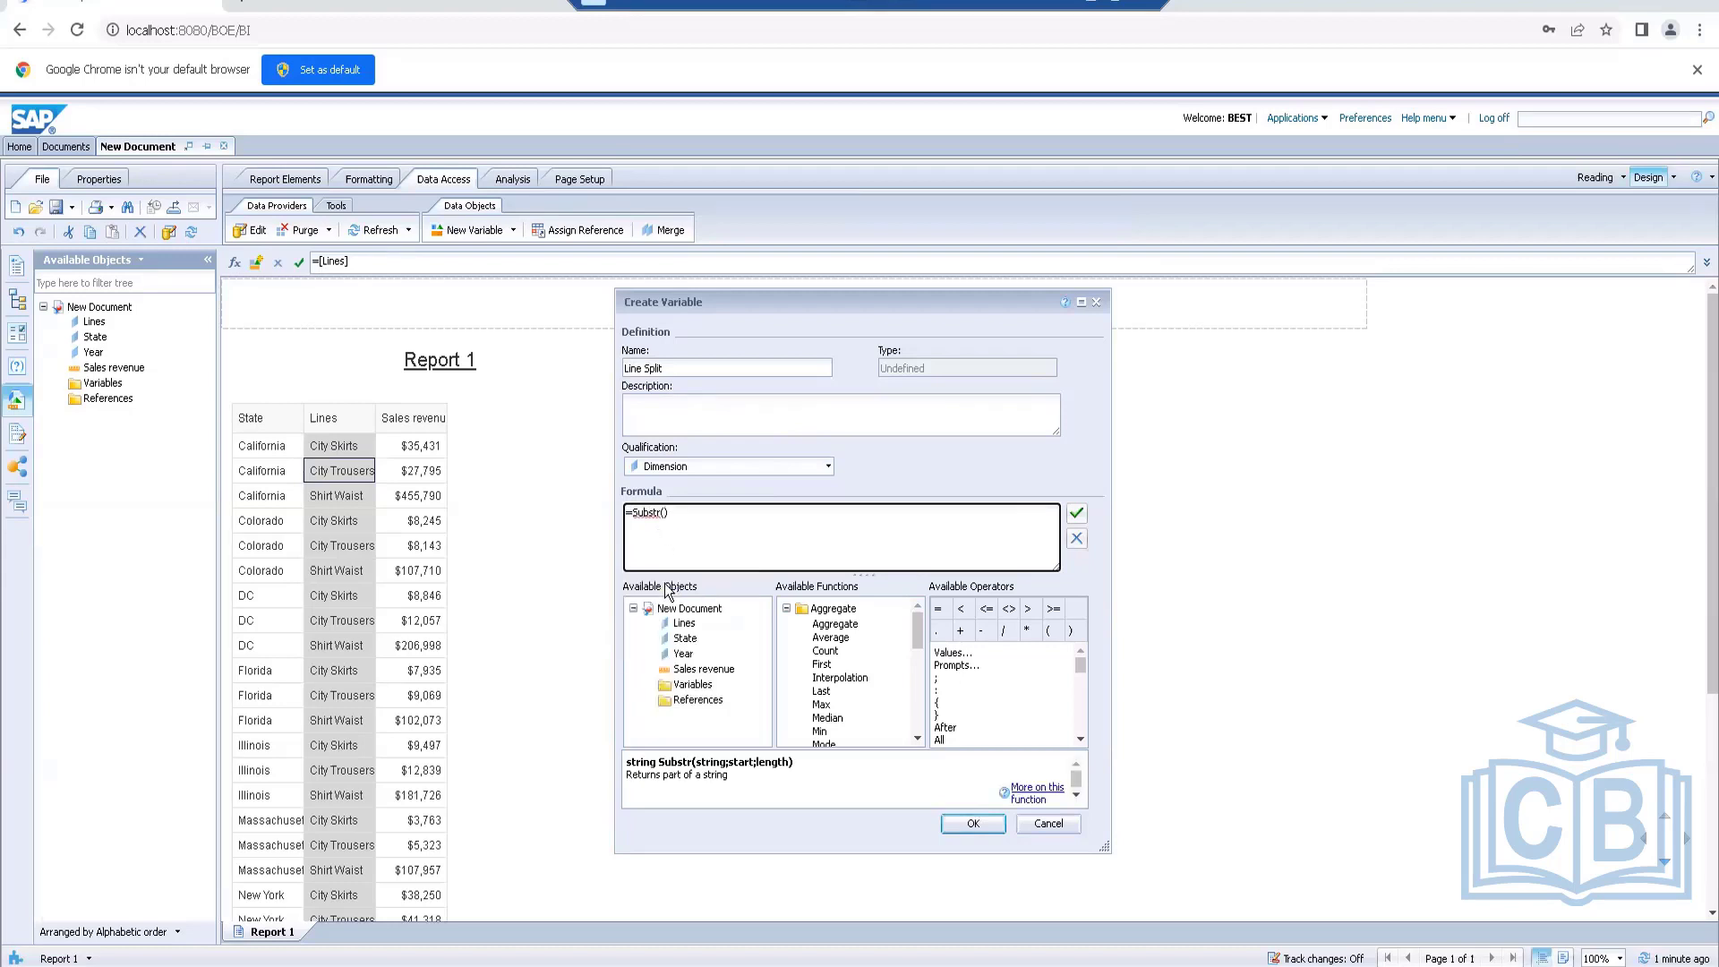
double_click(685, 622)
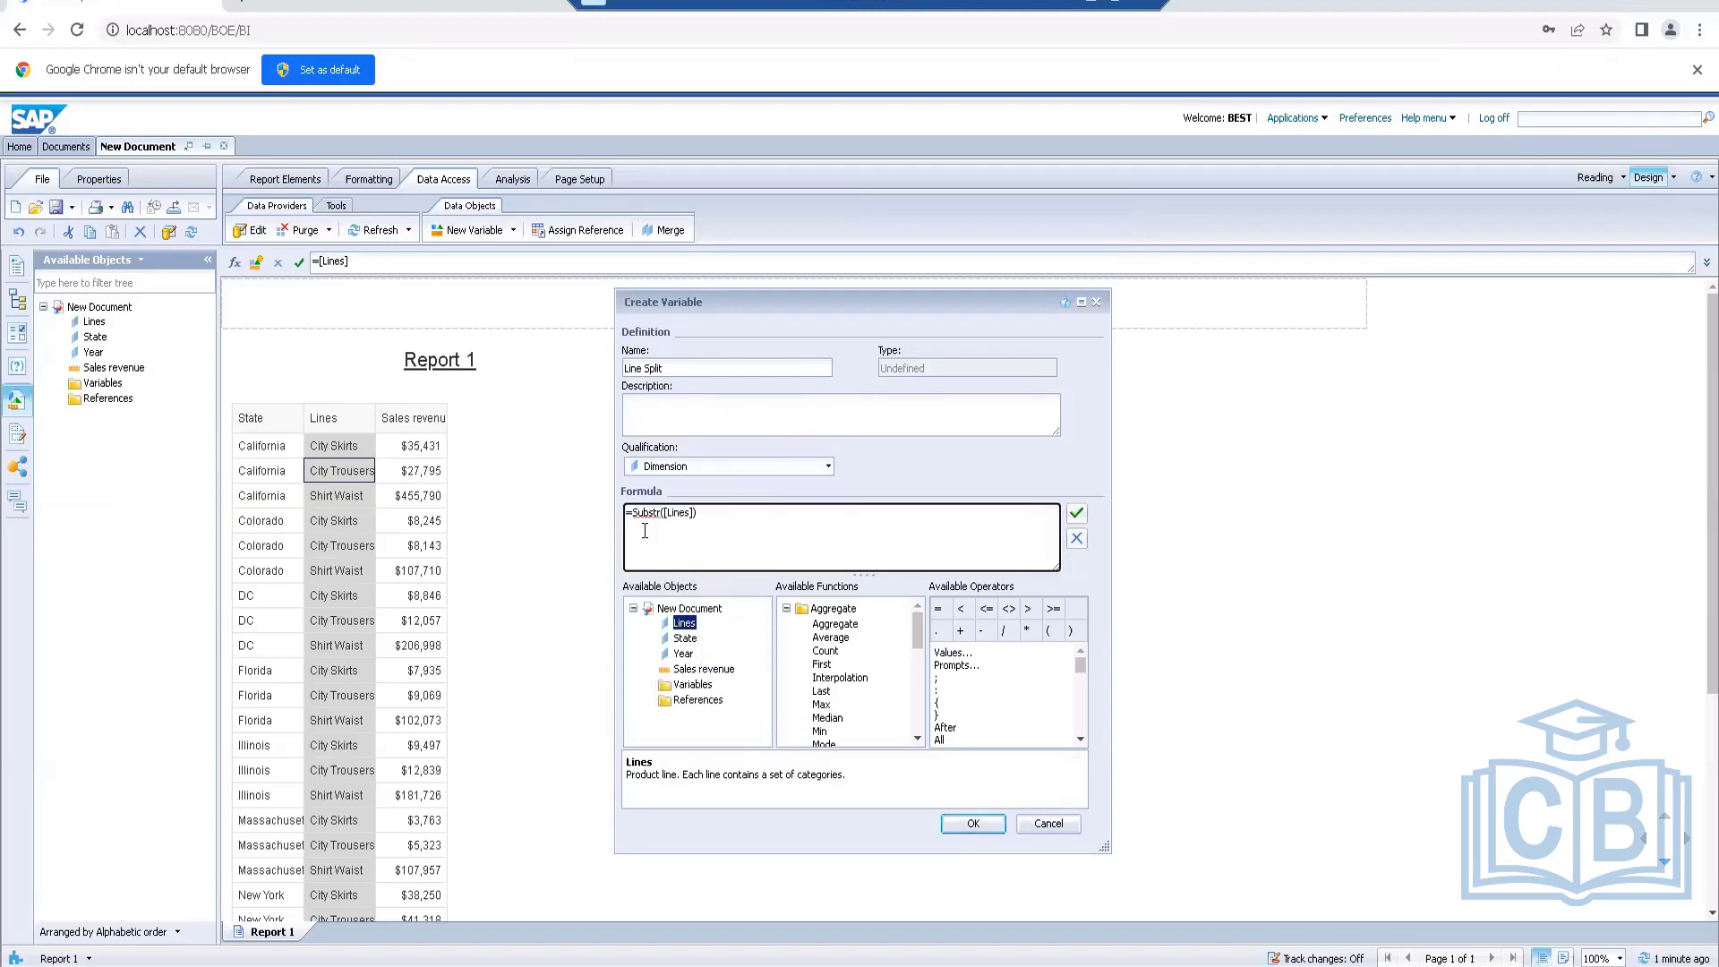
text(;1;4)
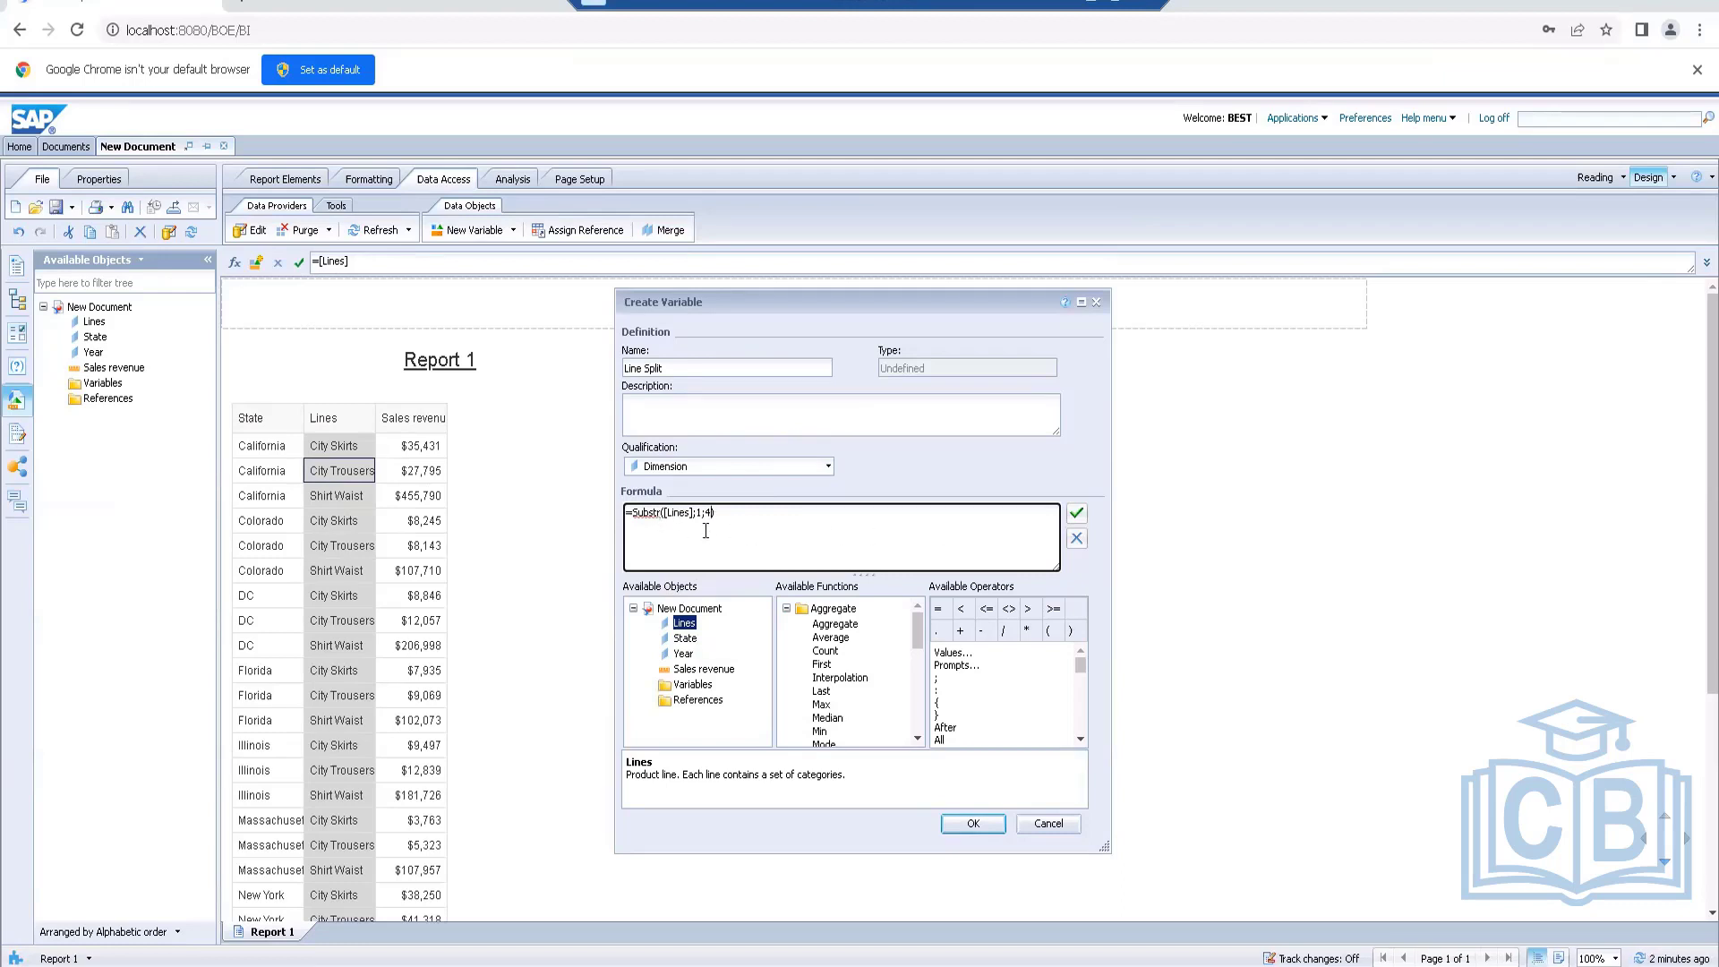
click(1075, 517)
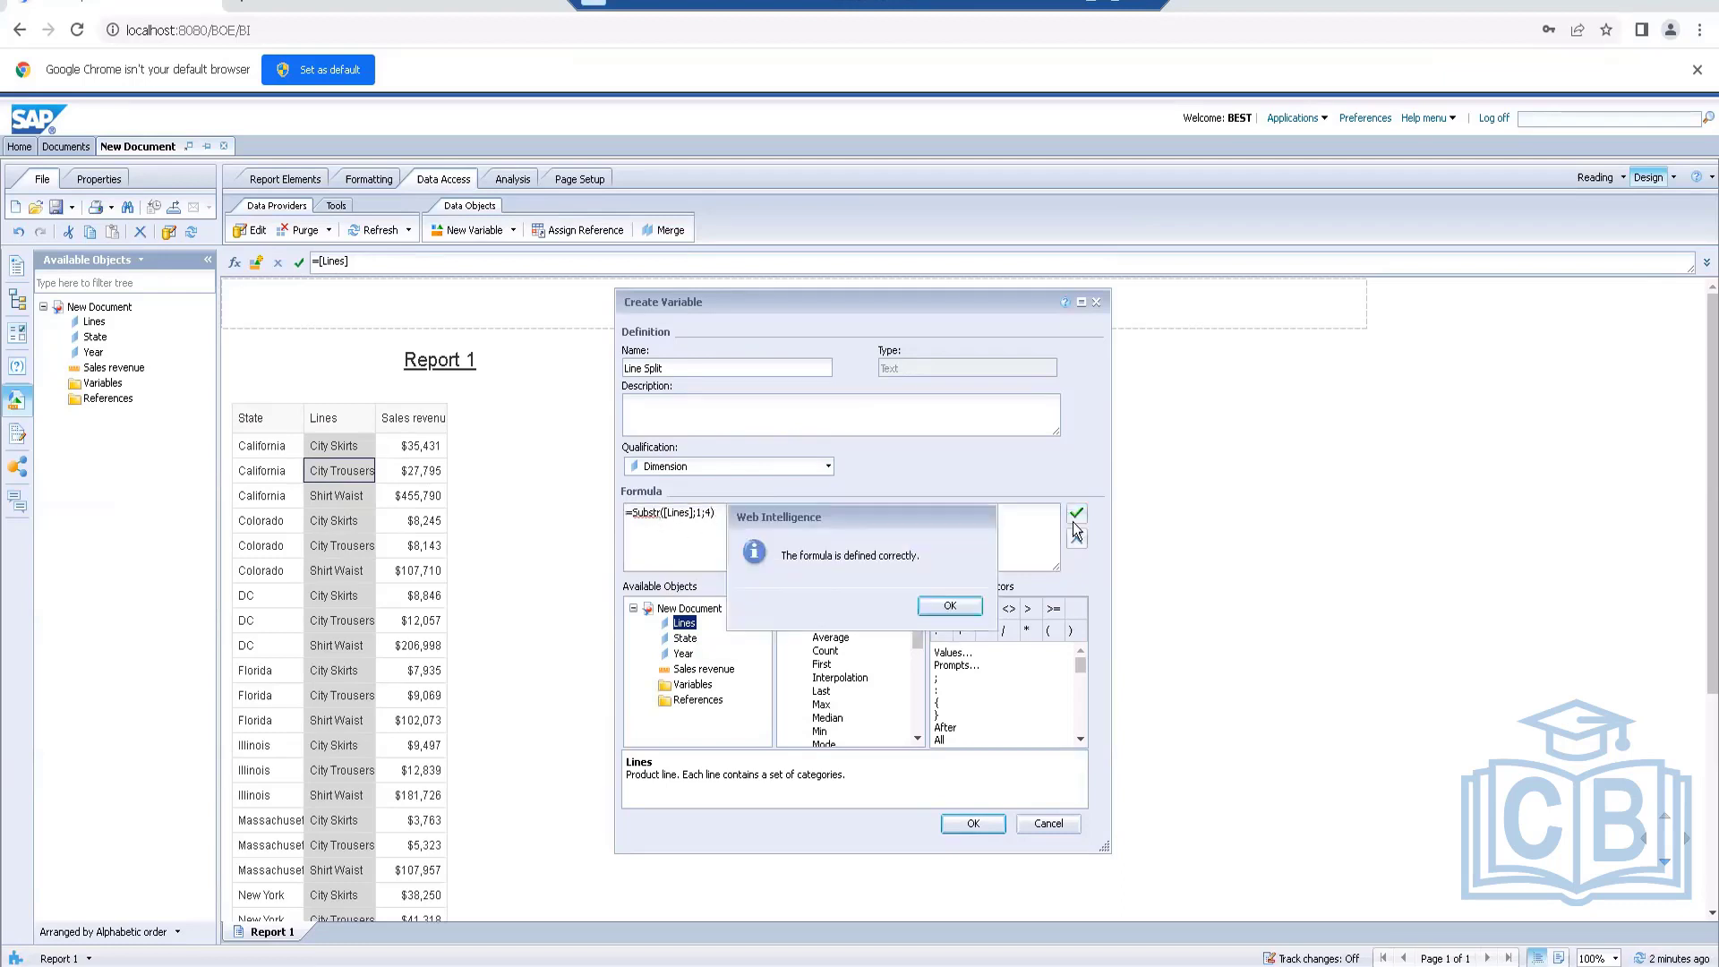
click(949, 605)
click(973, 823)
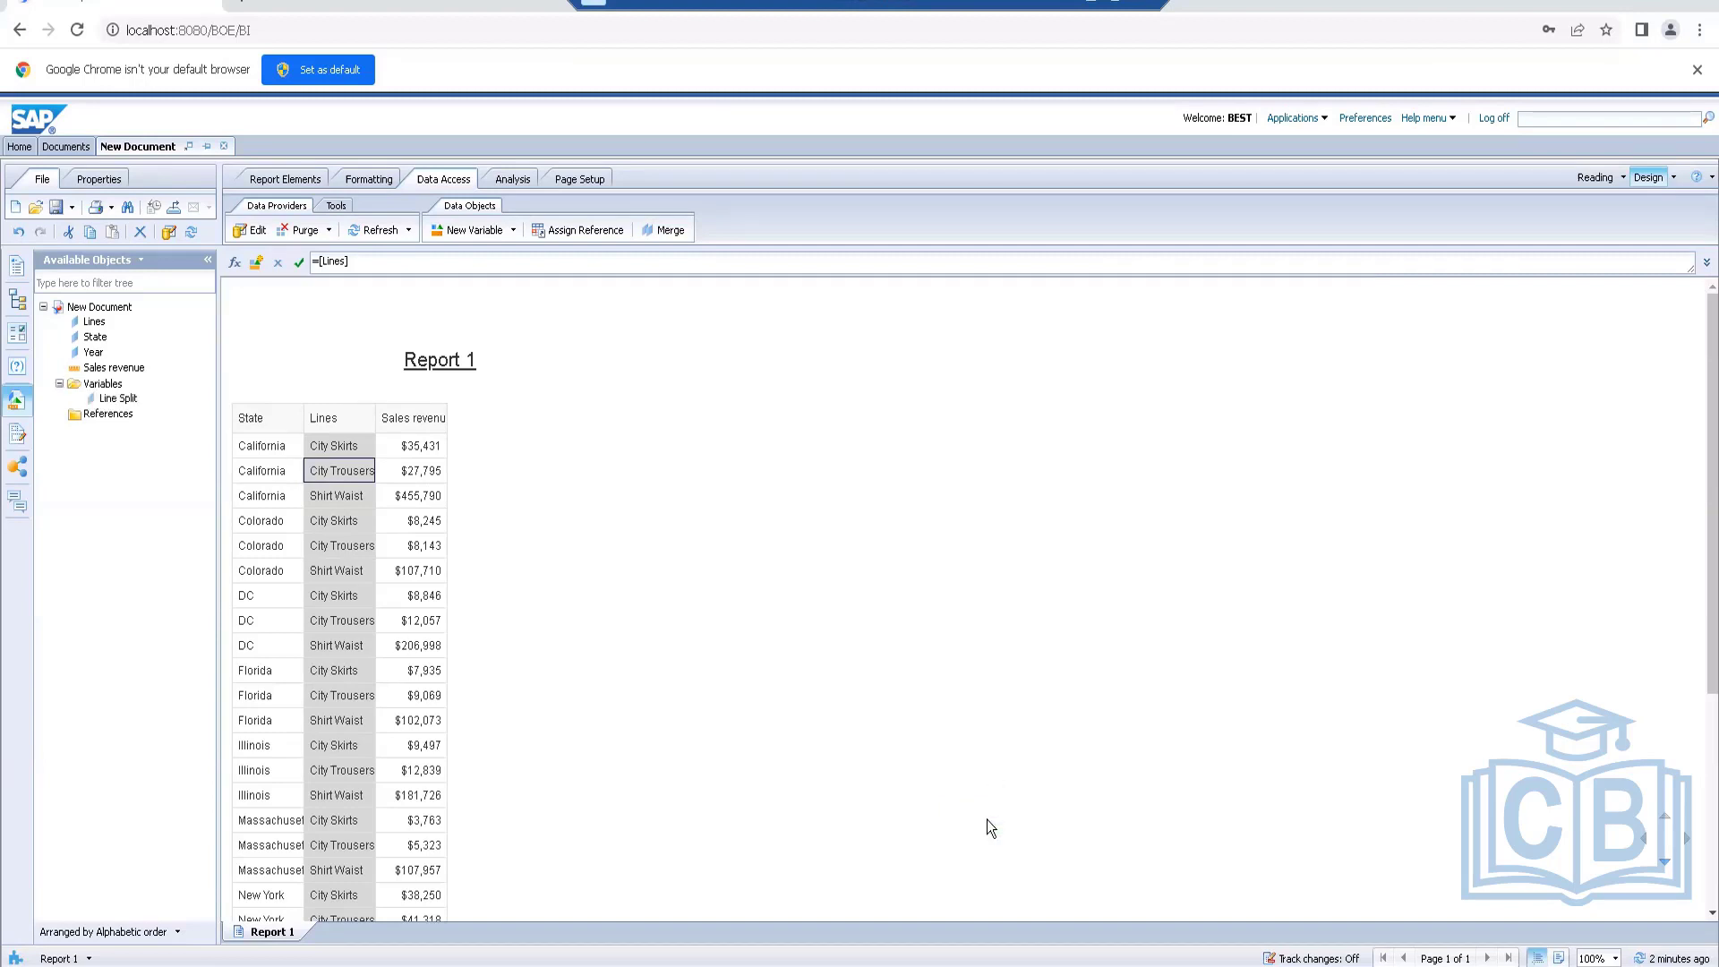
drag(121, 403, 524, 497)
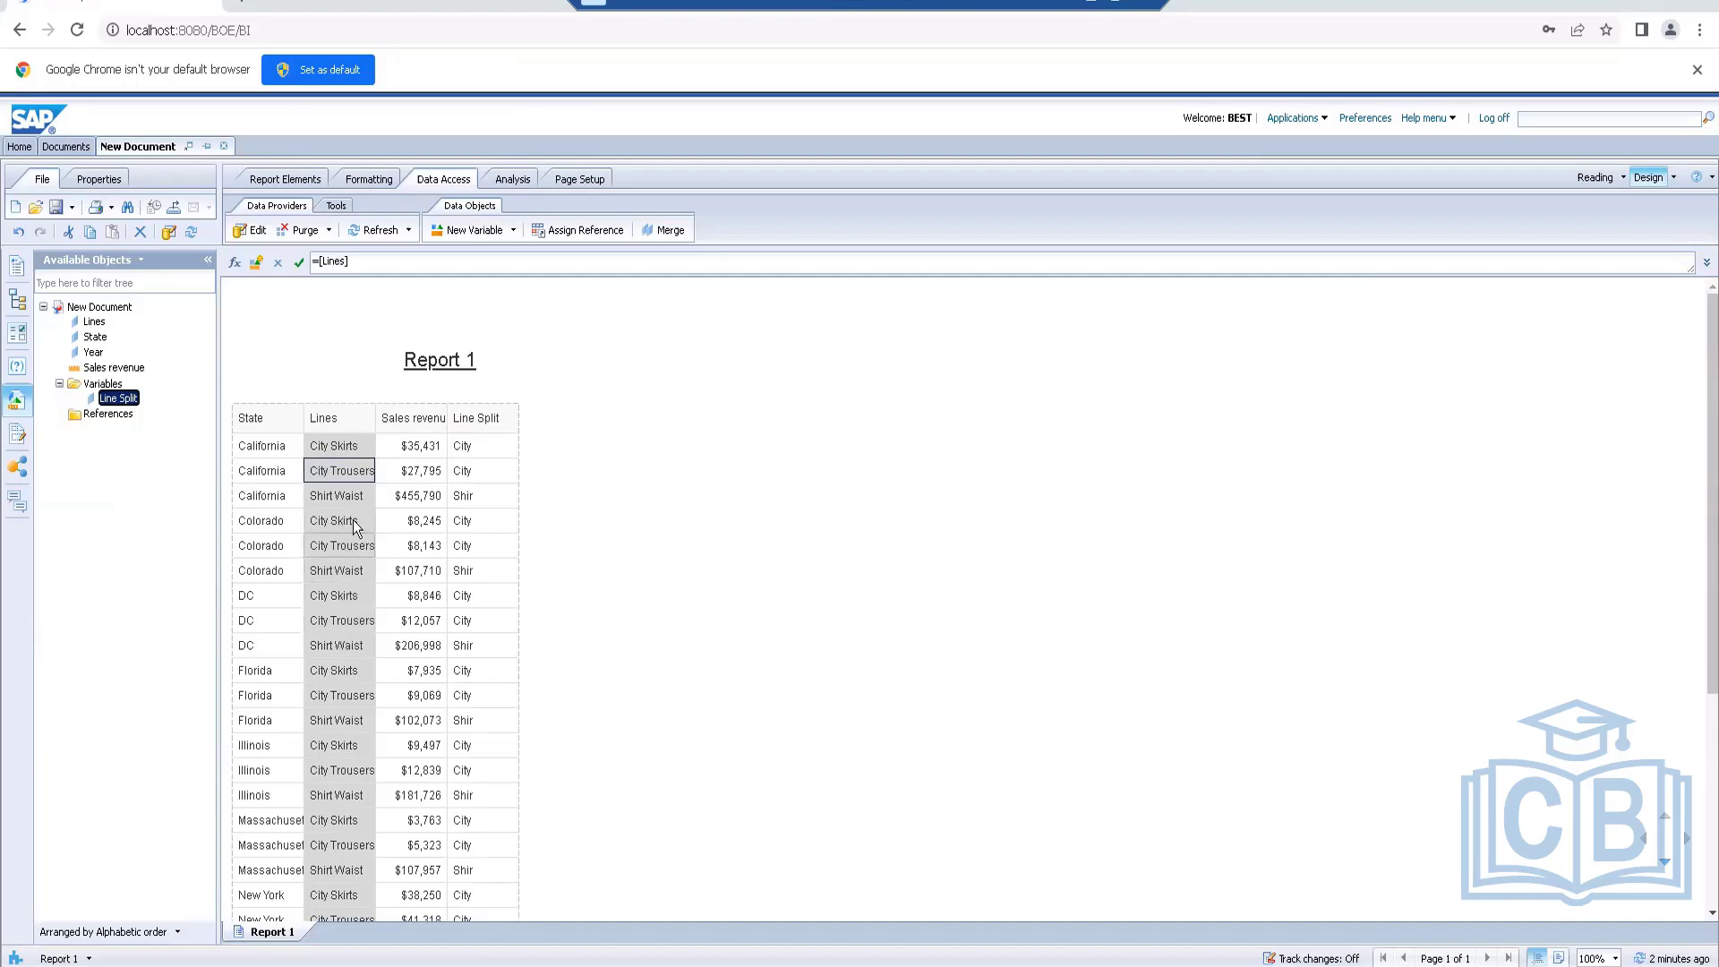
Start another new variable named String Length and qualify it as a Dimension
click(471, 235)
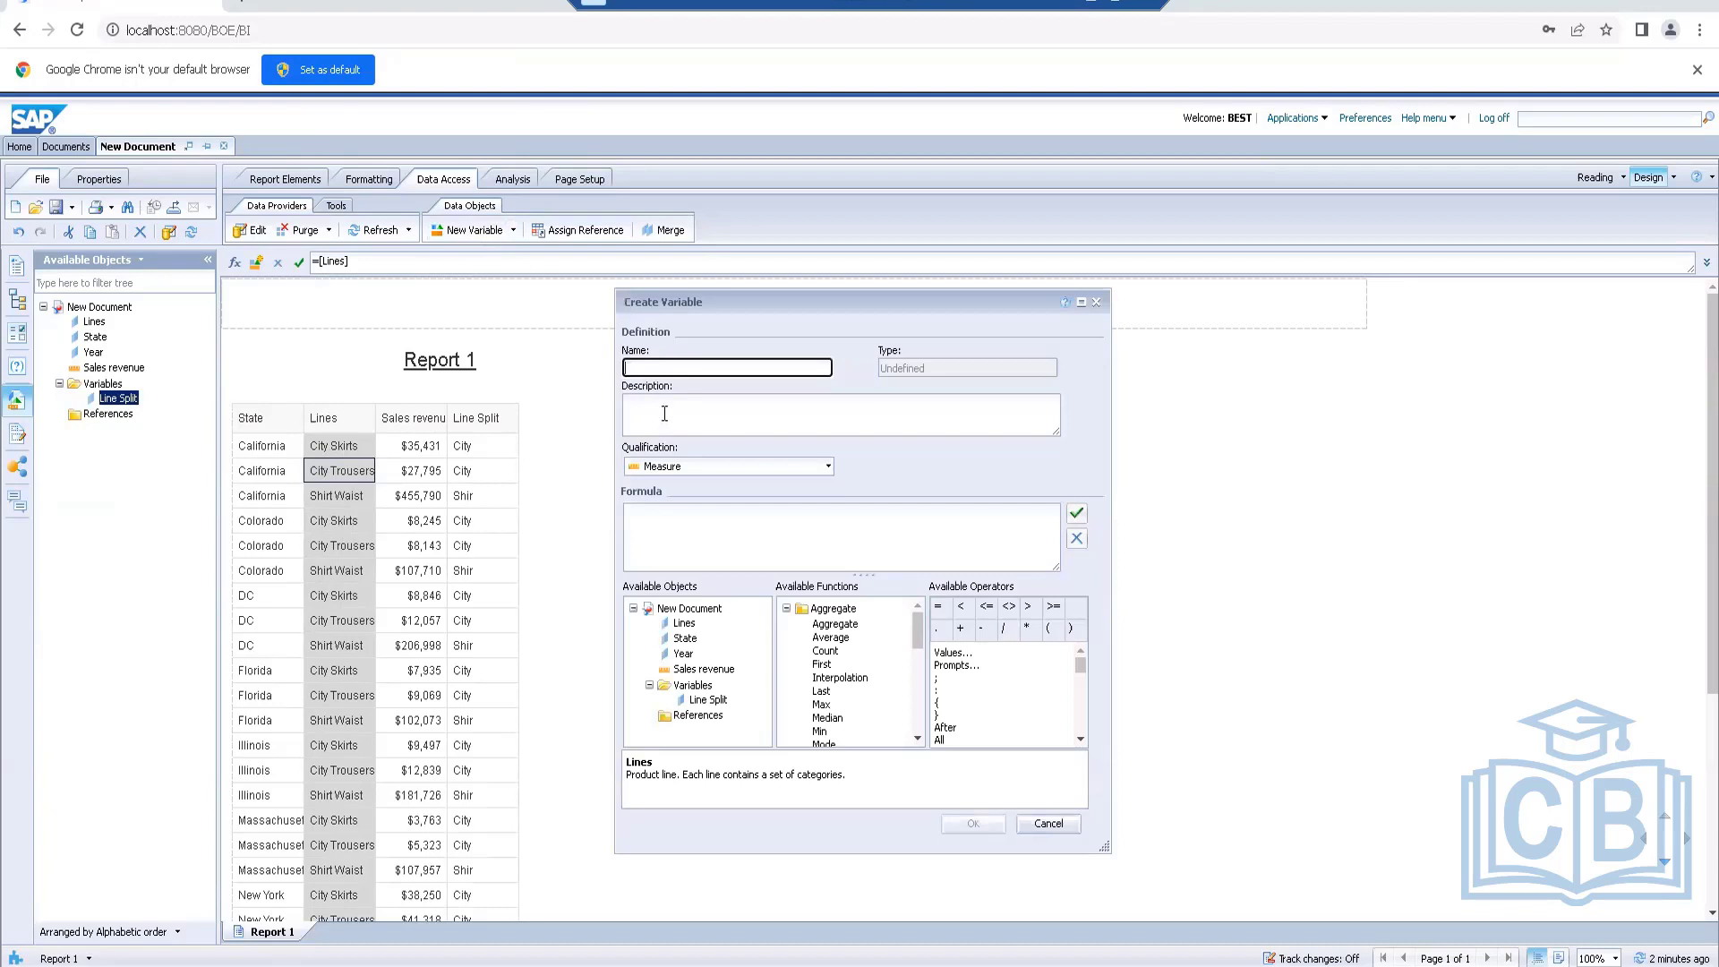
text(String Length)
click(722, 473)
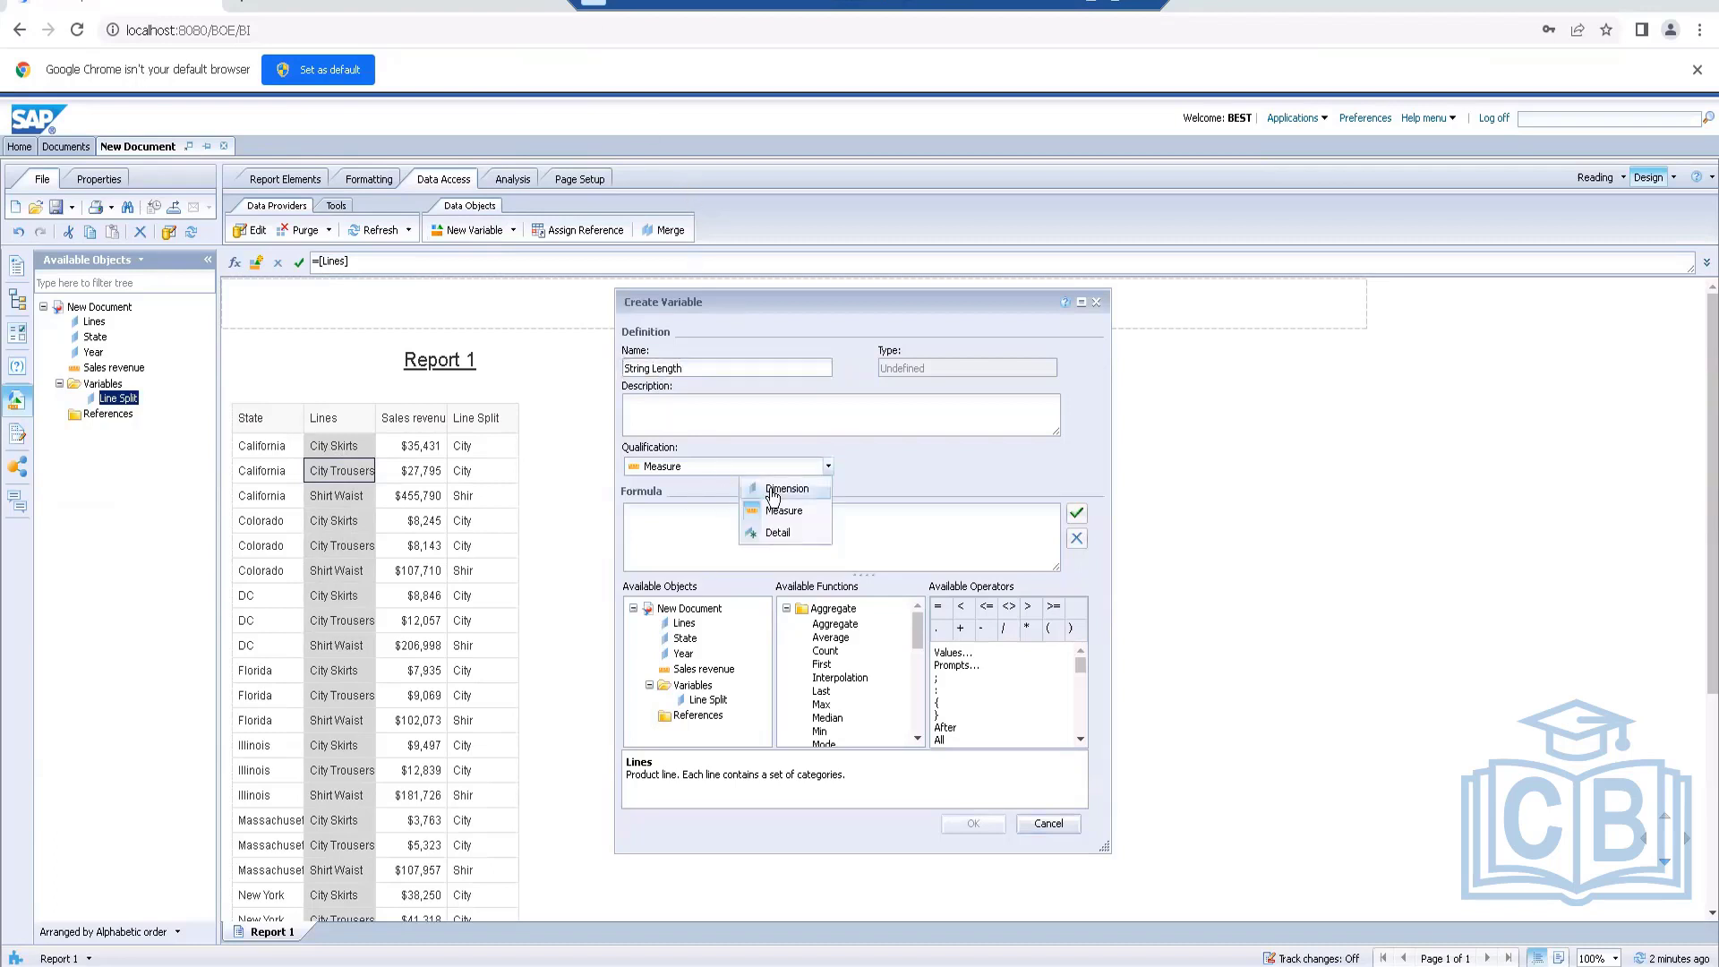
click(764, 486)
Create String Length with the validated formula =Length([Lines]) and add it as a table column after Line Split
click(700, 524)
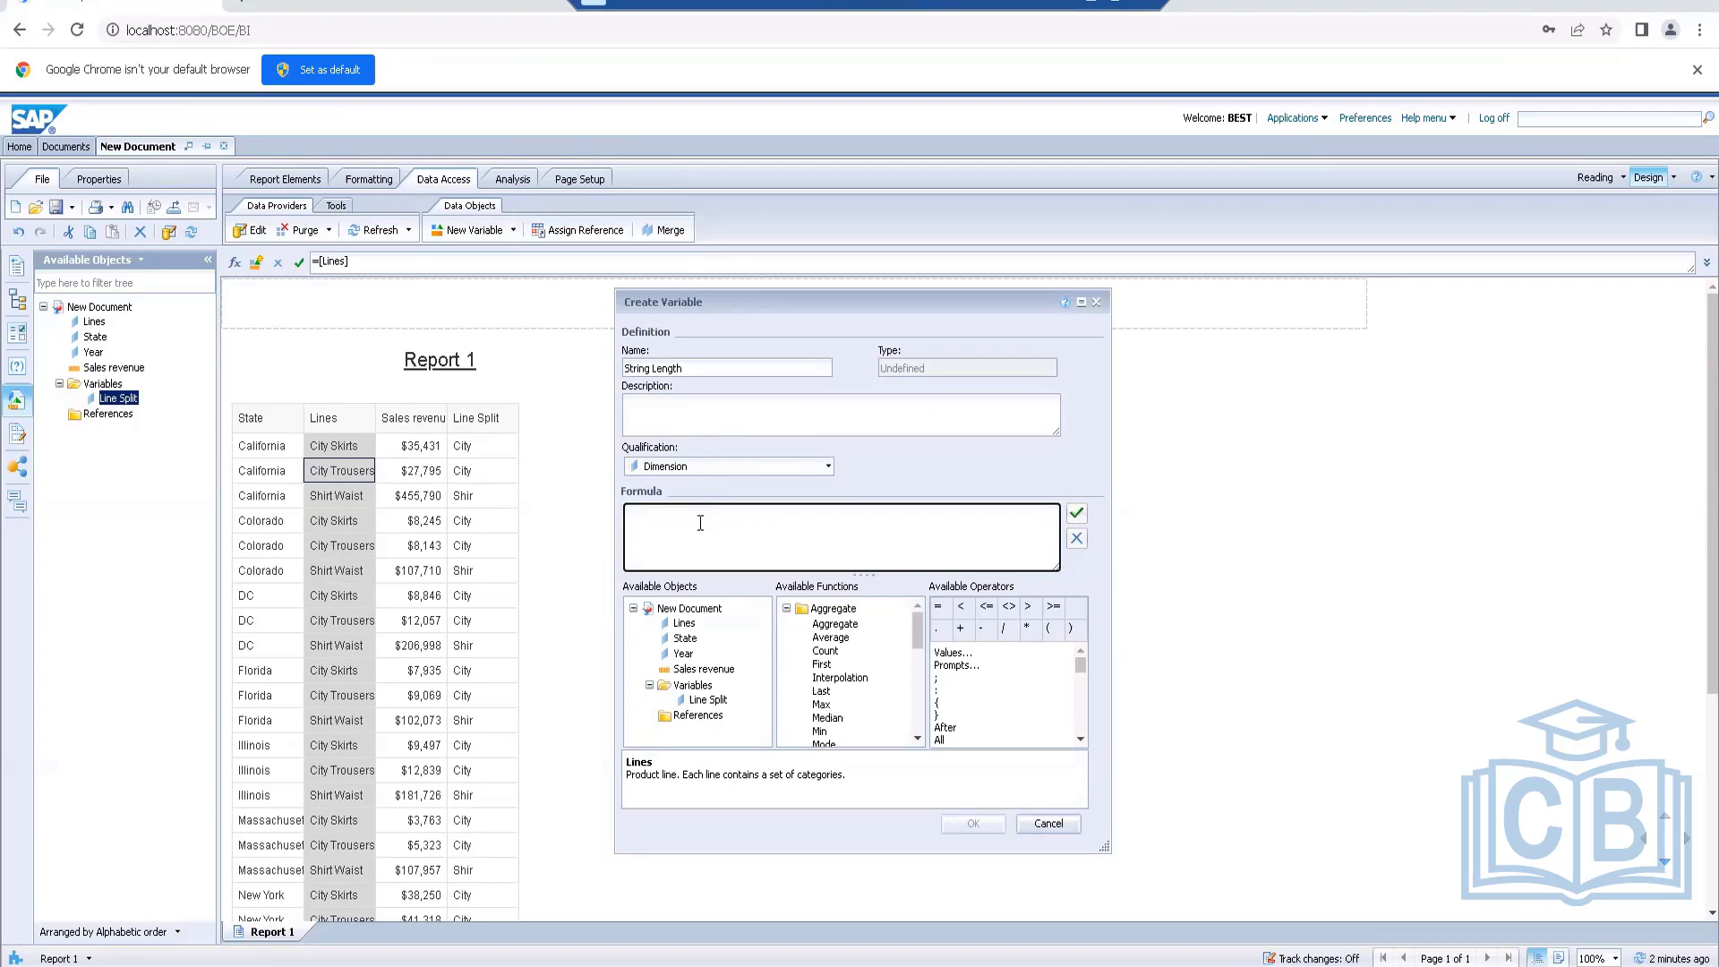
text(=len)
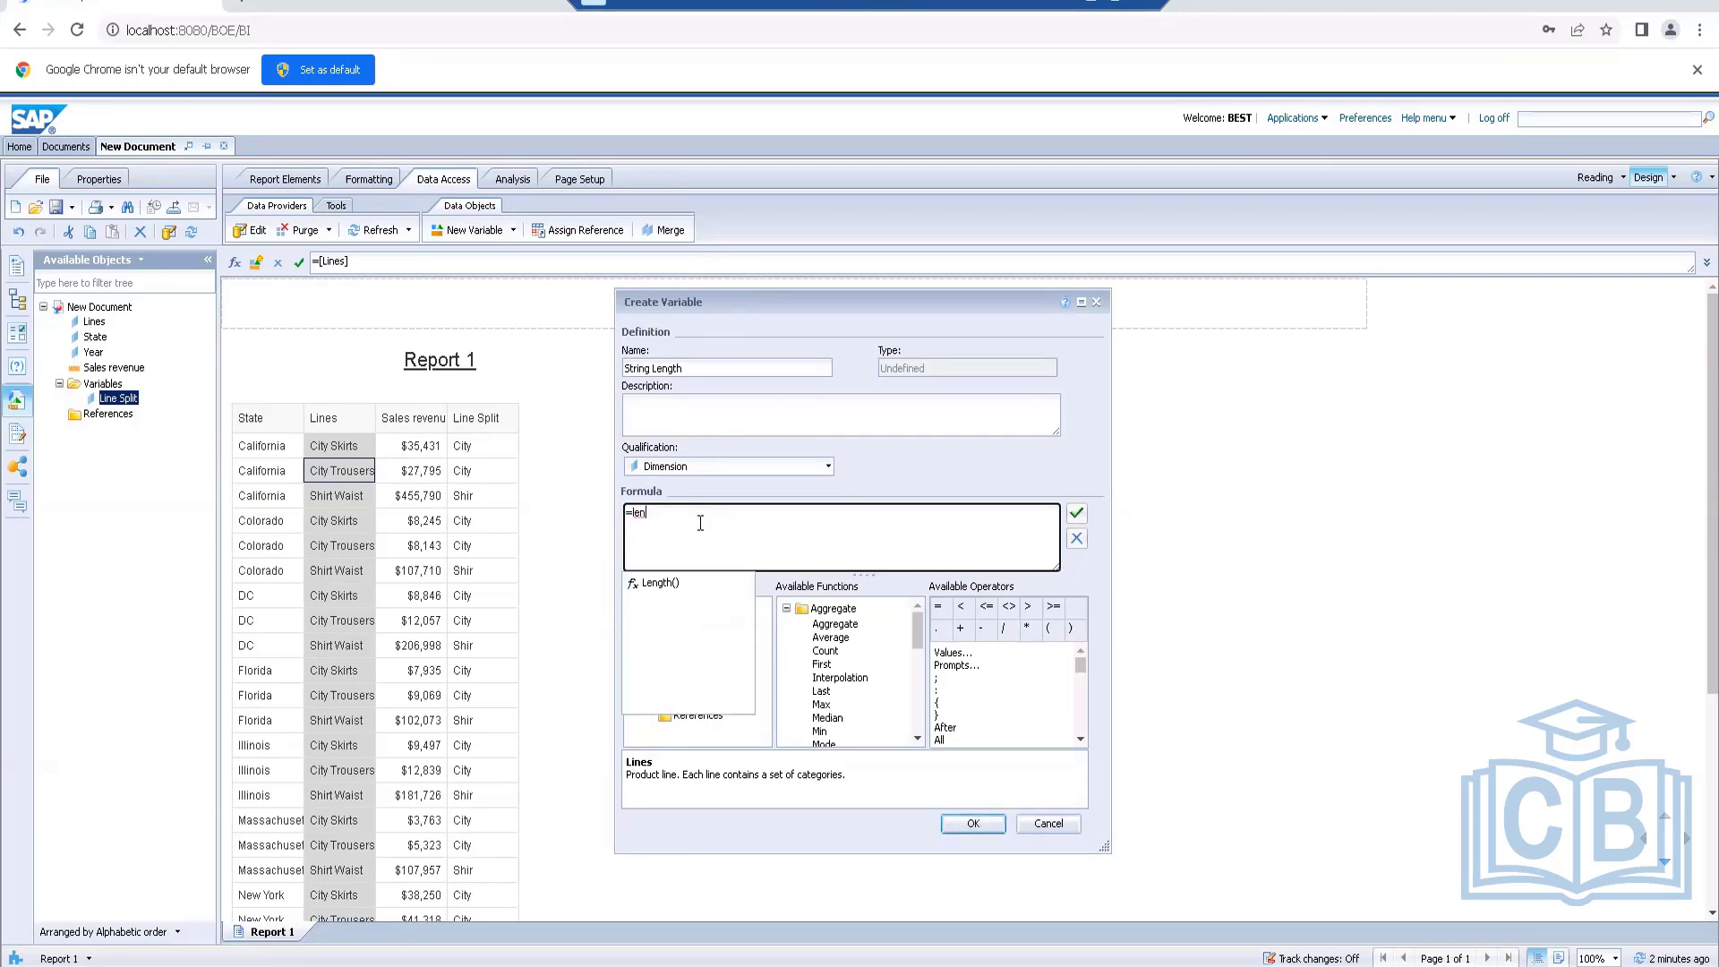
double_click(666, 586)
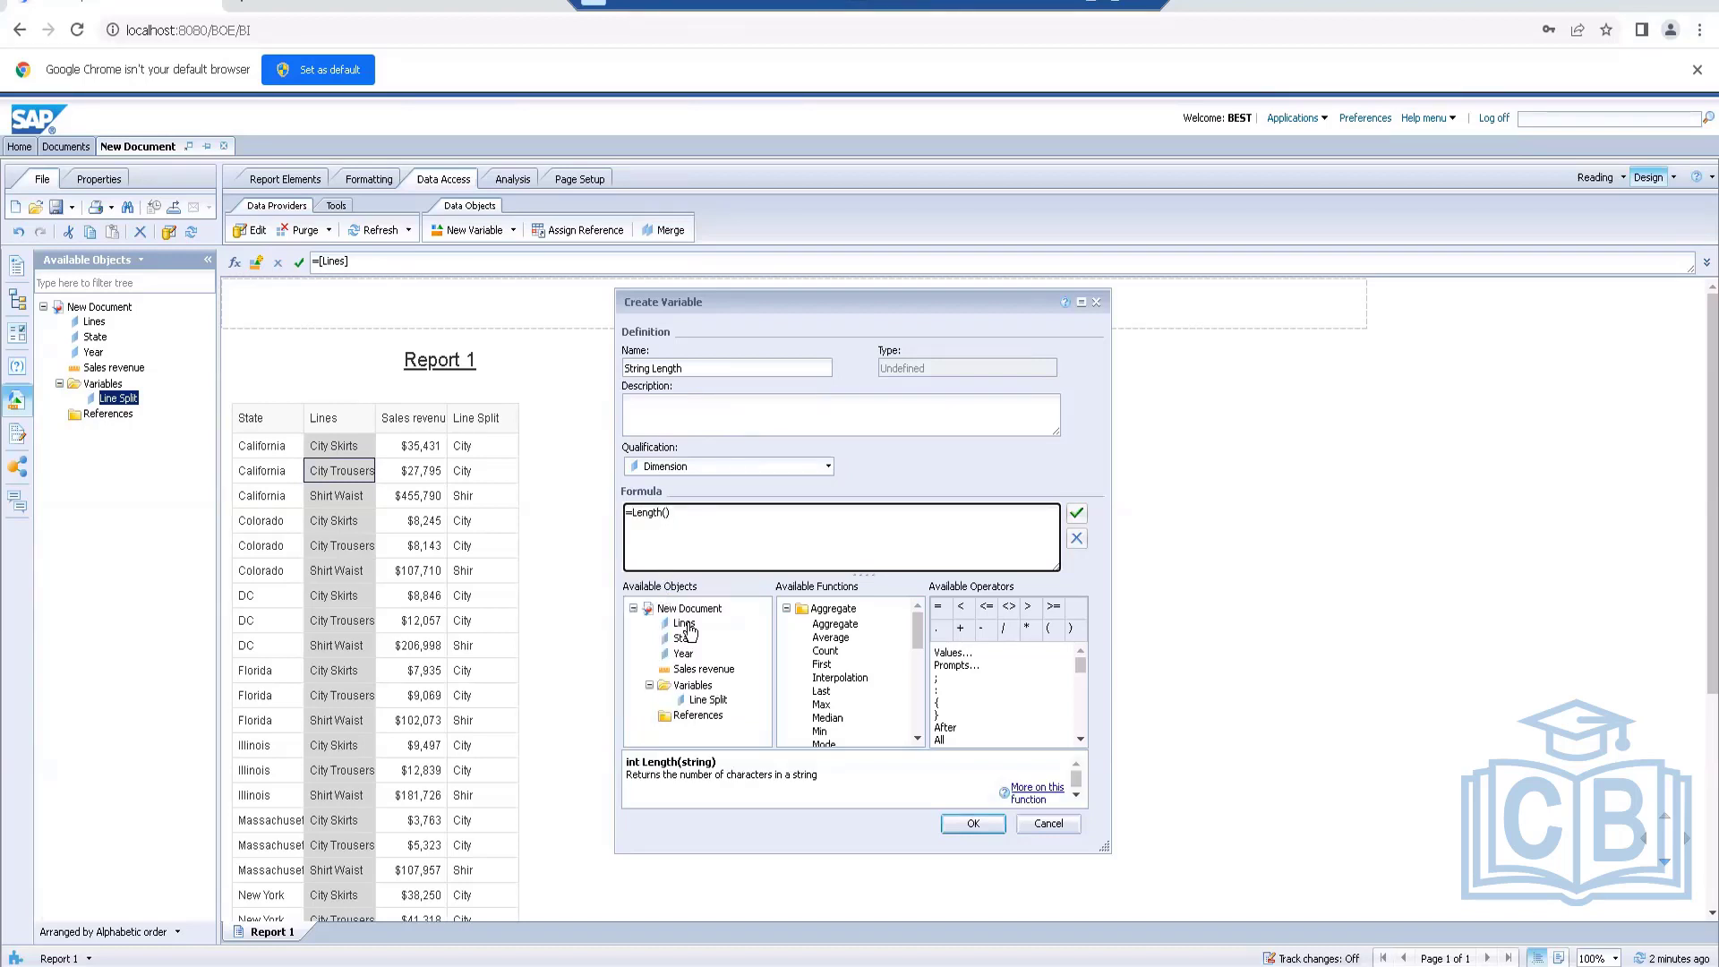
double_click(686, 625)
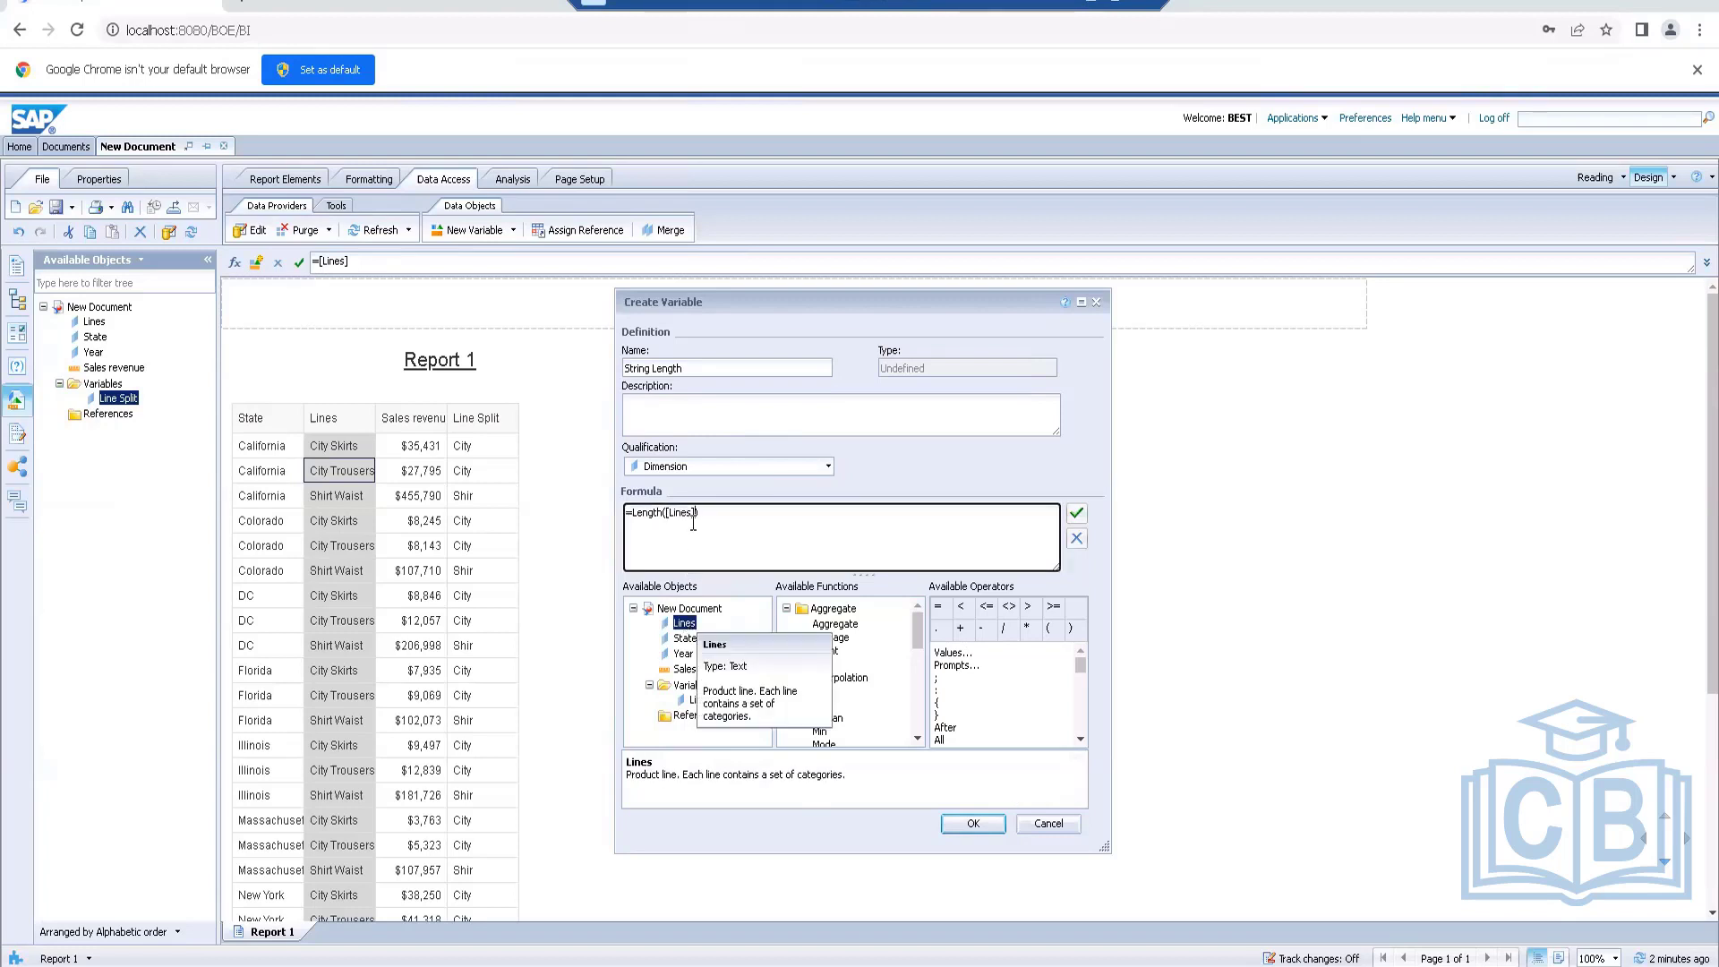
click(1078, 518)
click(935, 615)
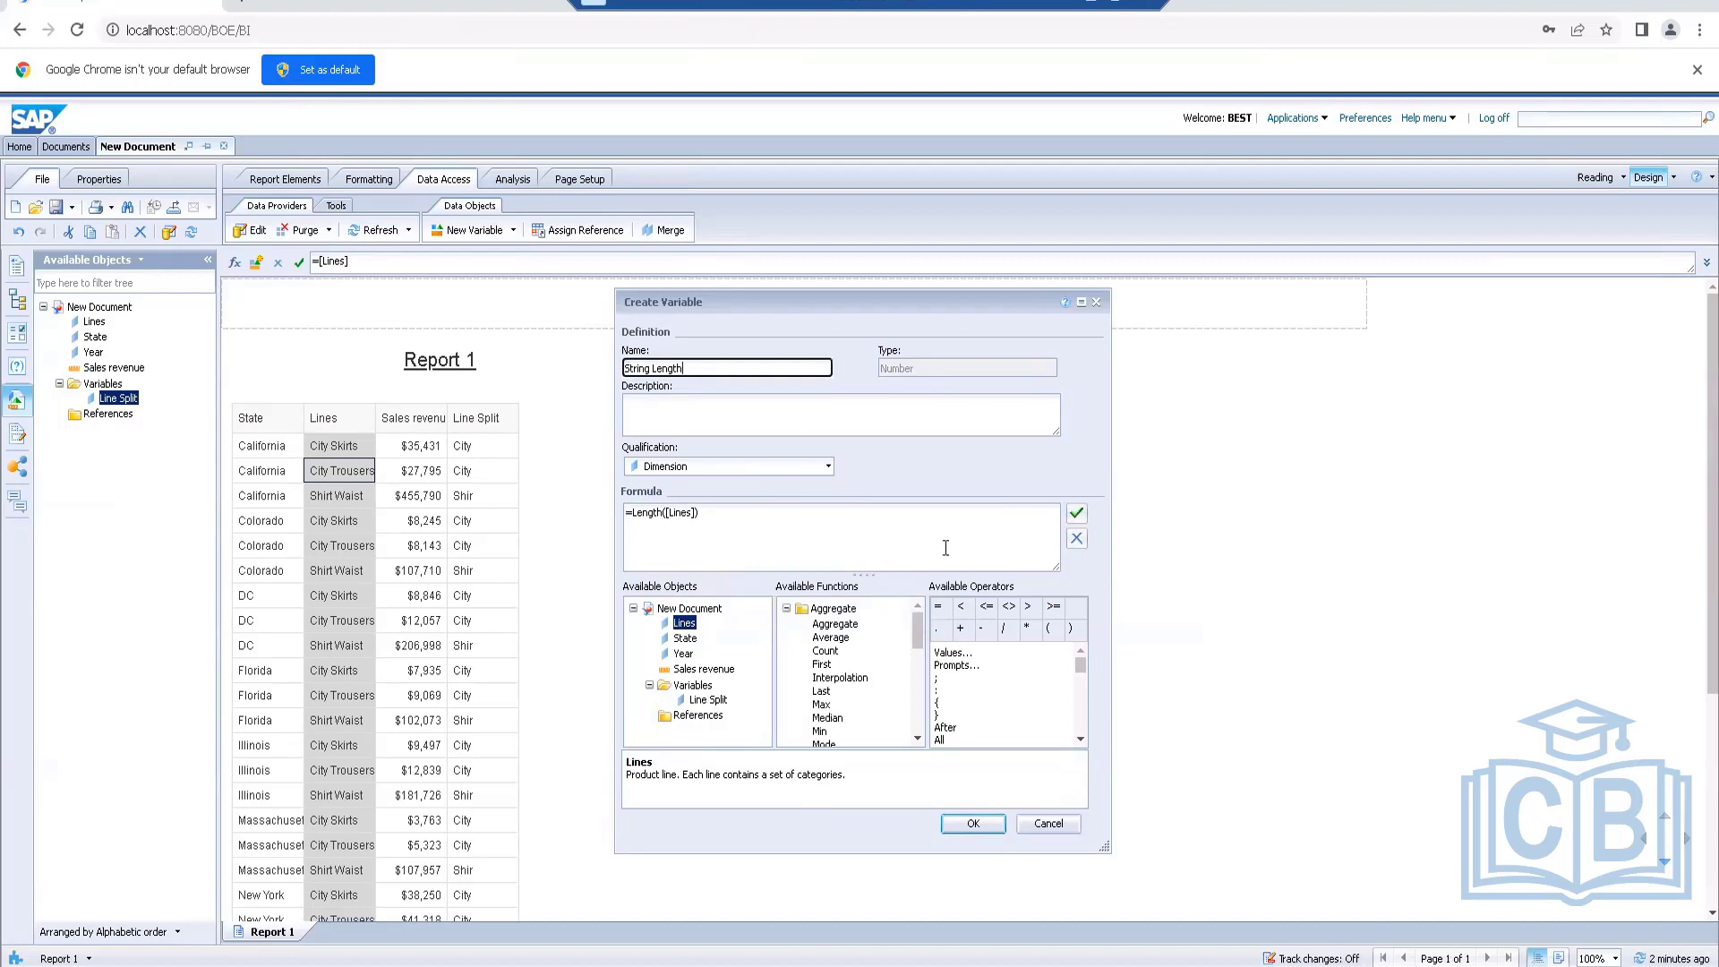
click(1078, 516)
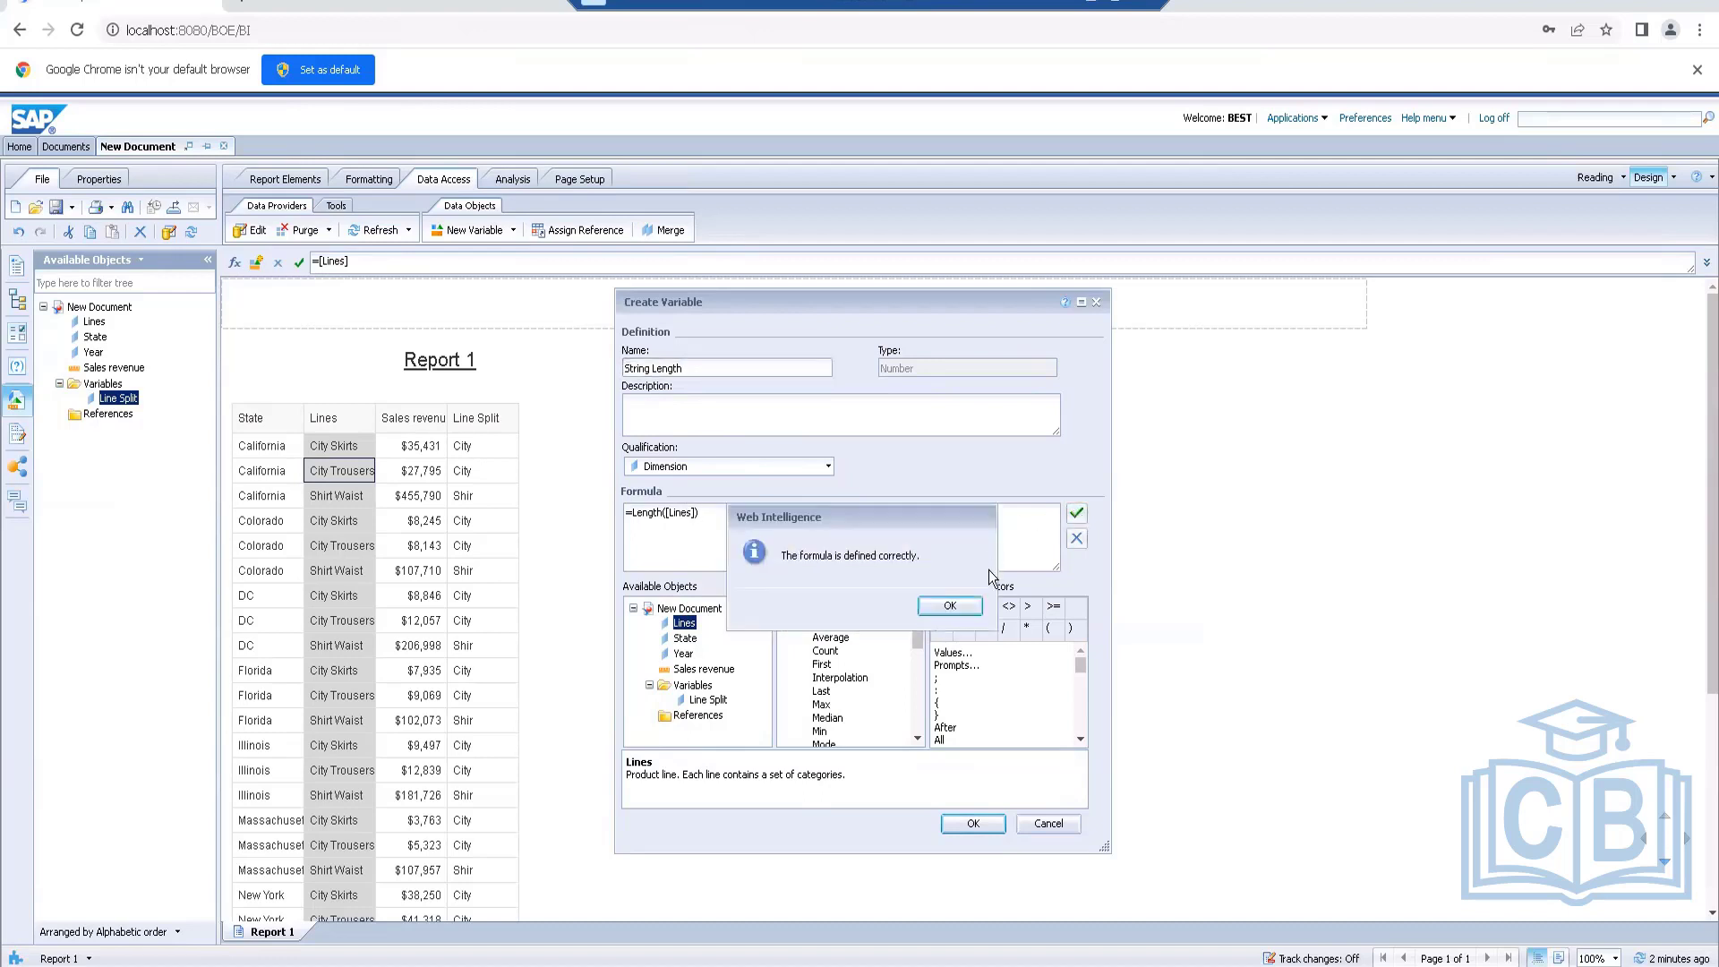
click(950, 605)
click(980, 822)
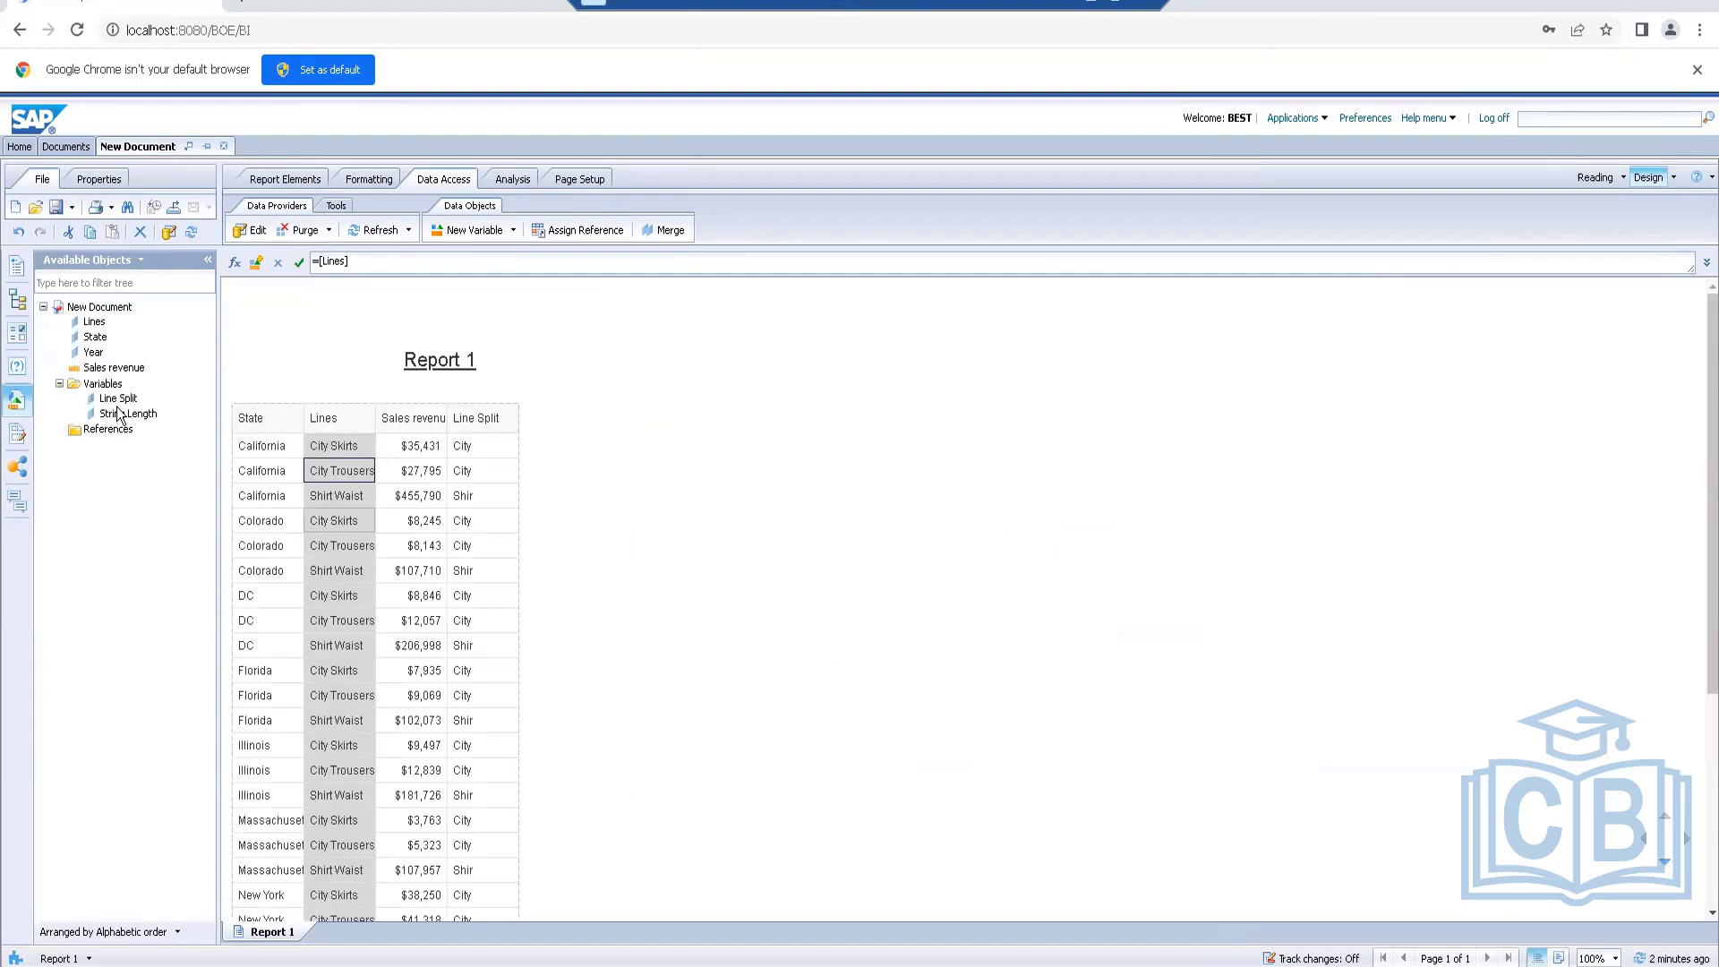
drag(112, 418, 519, 436)
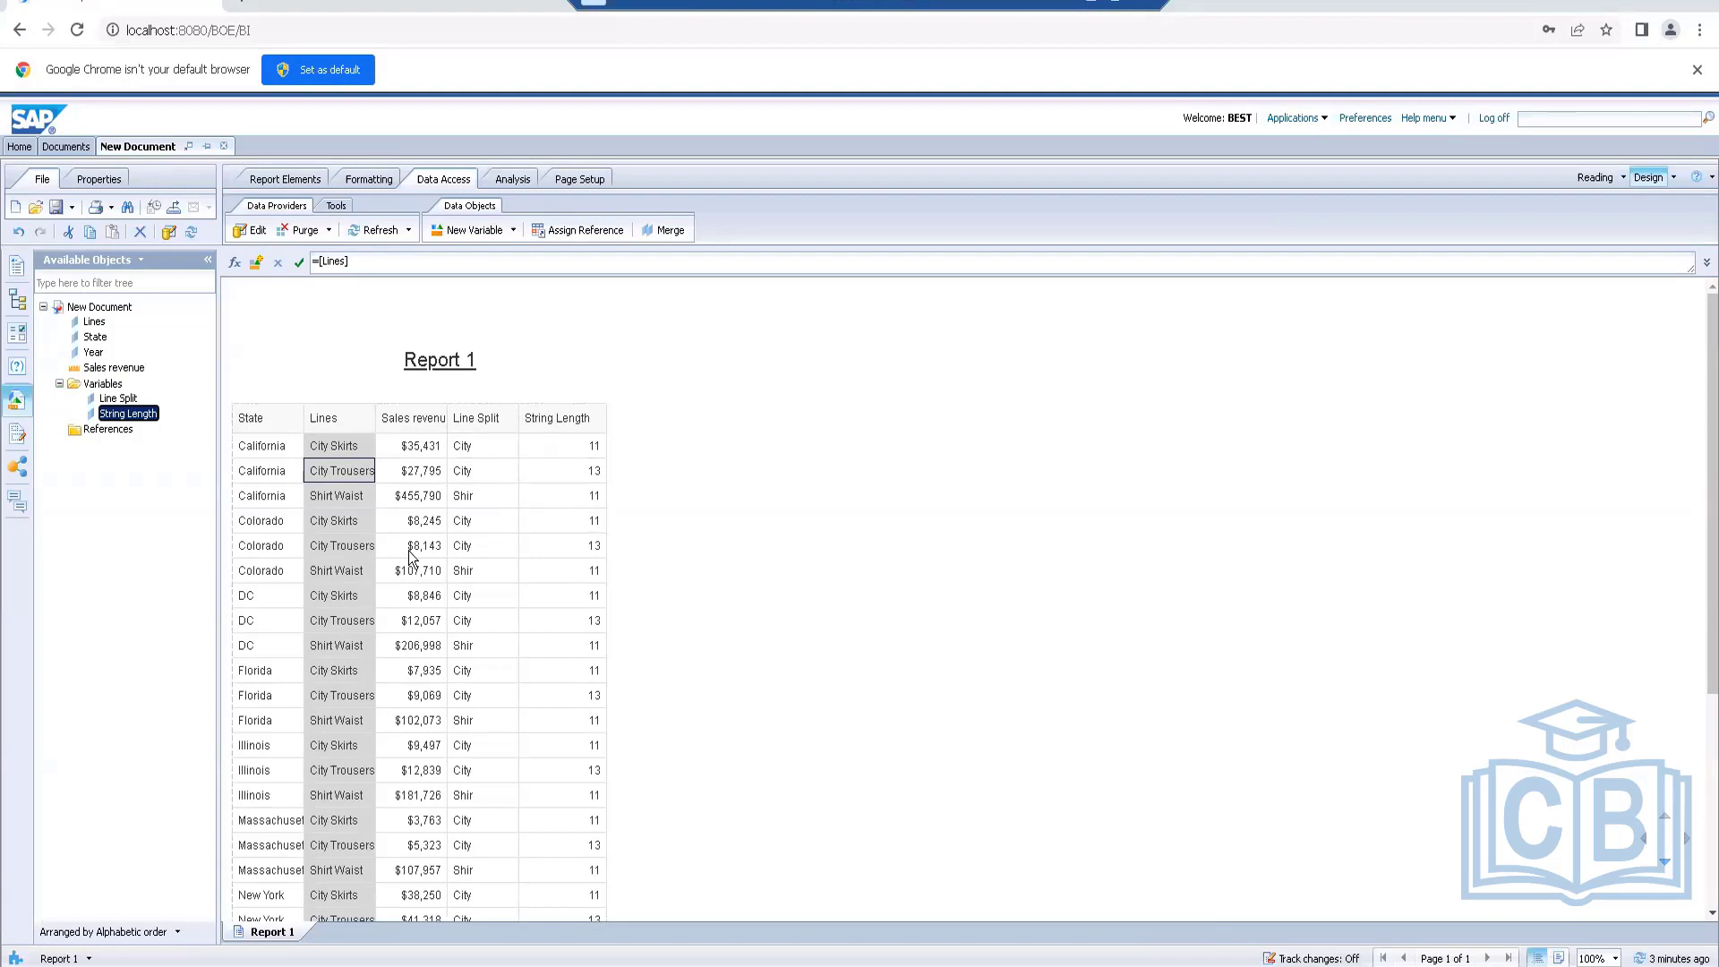
scroll(721, 578, down, 3)
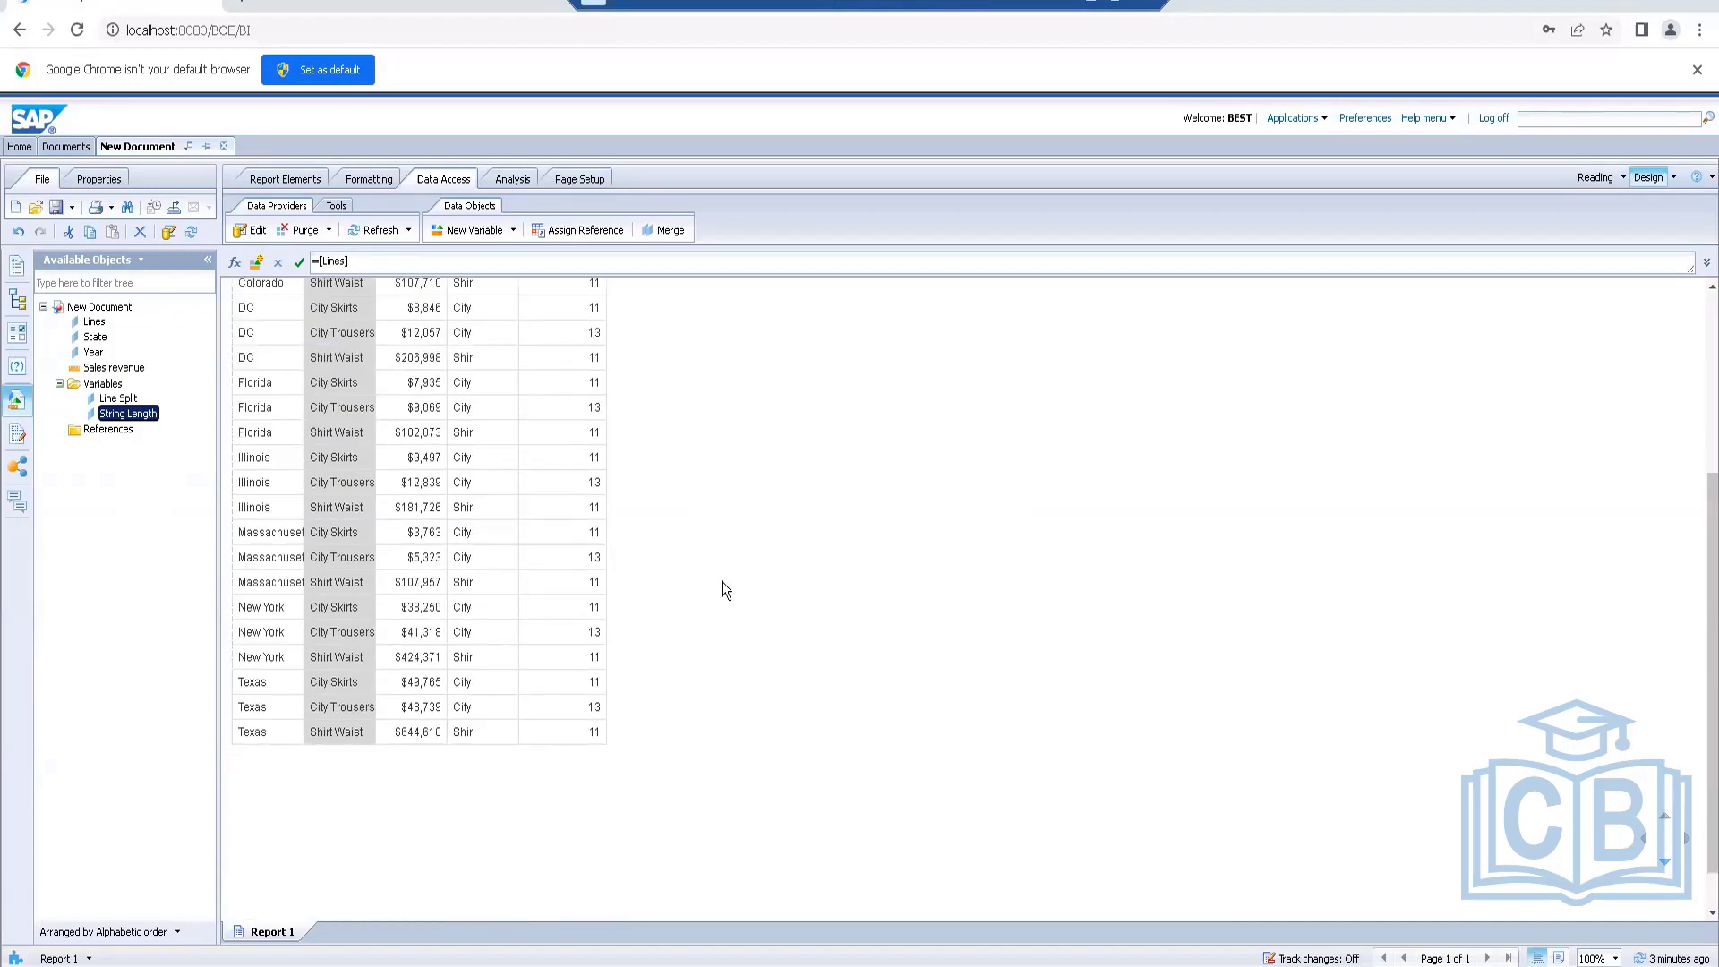
scroll(722, 580, up, 3)
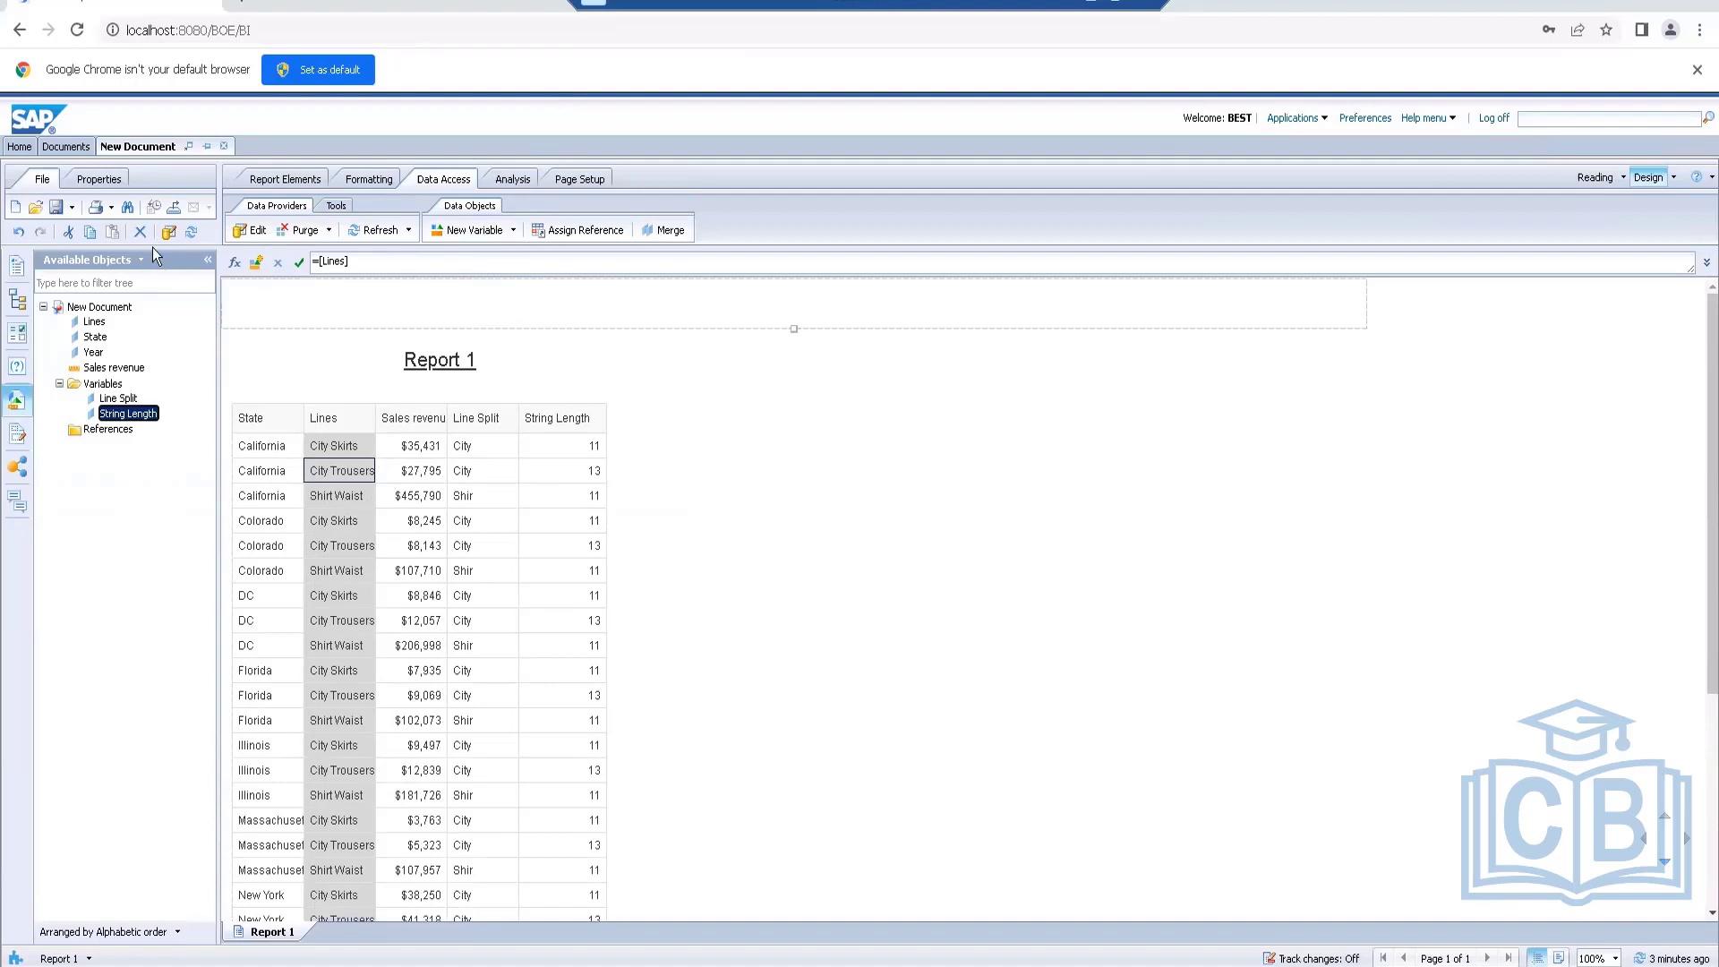
Save the document as "String functions - Activity" of type Web Intelligence in the subfolder listed directly after Aug in the Favorites Folder
click(71, 209)
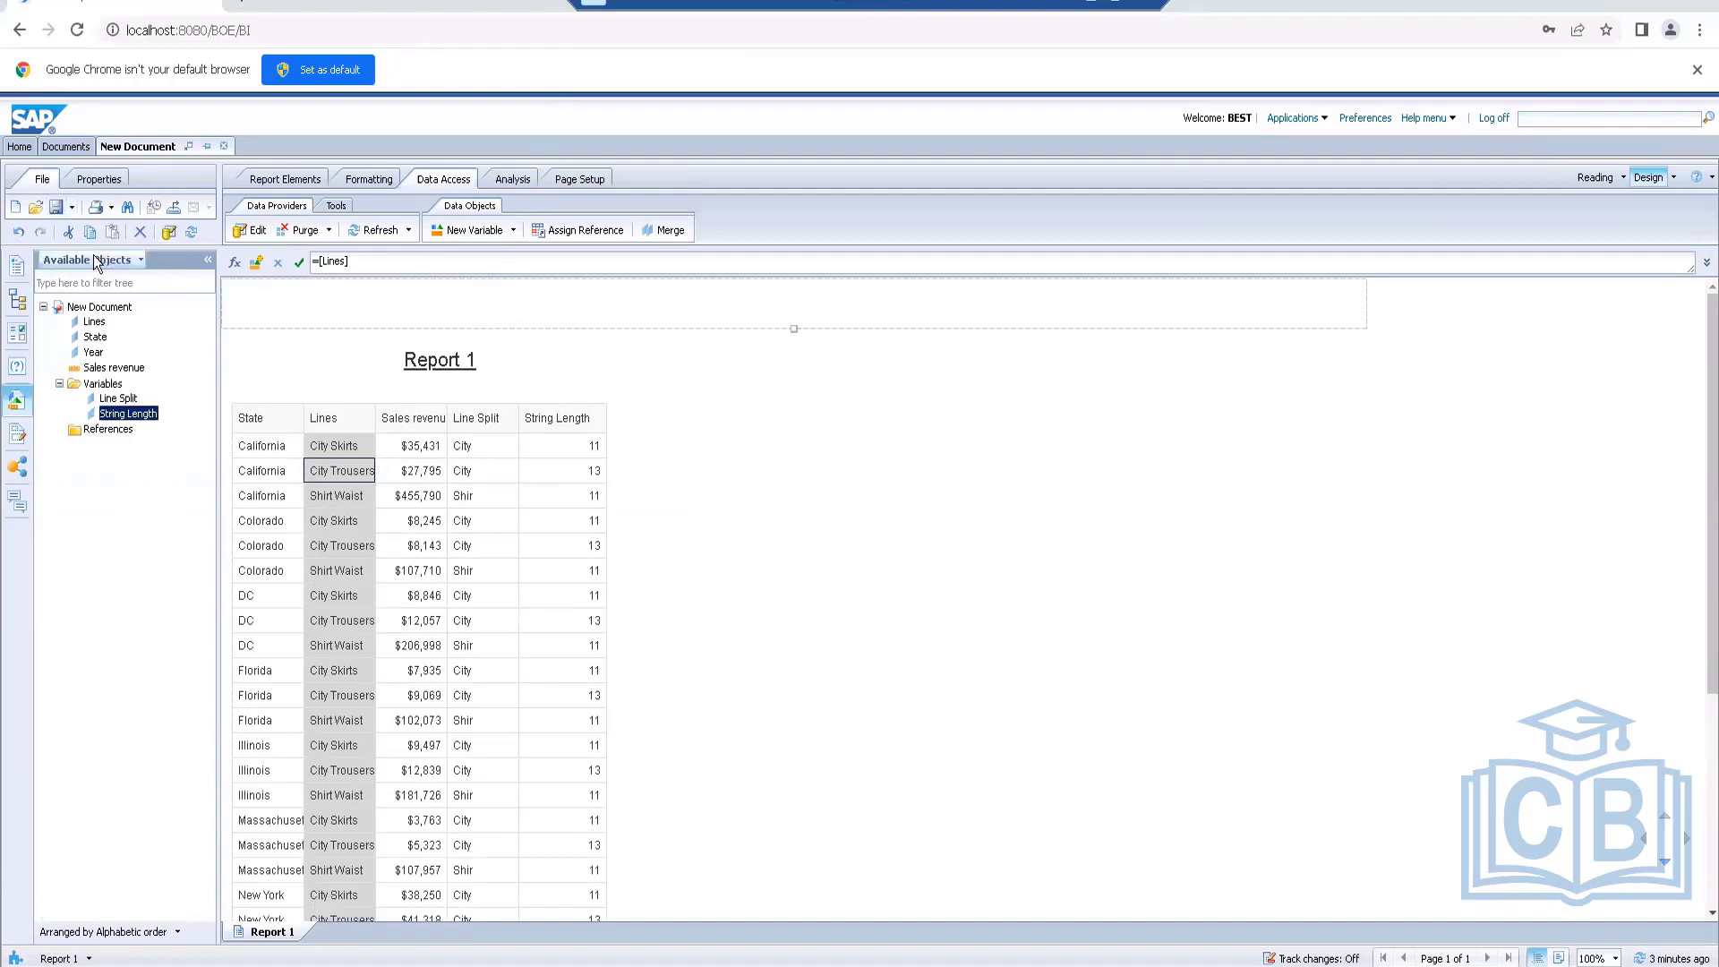
click(94, 255)
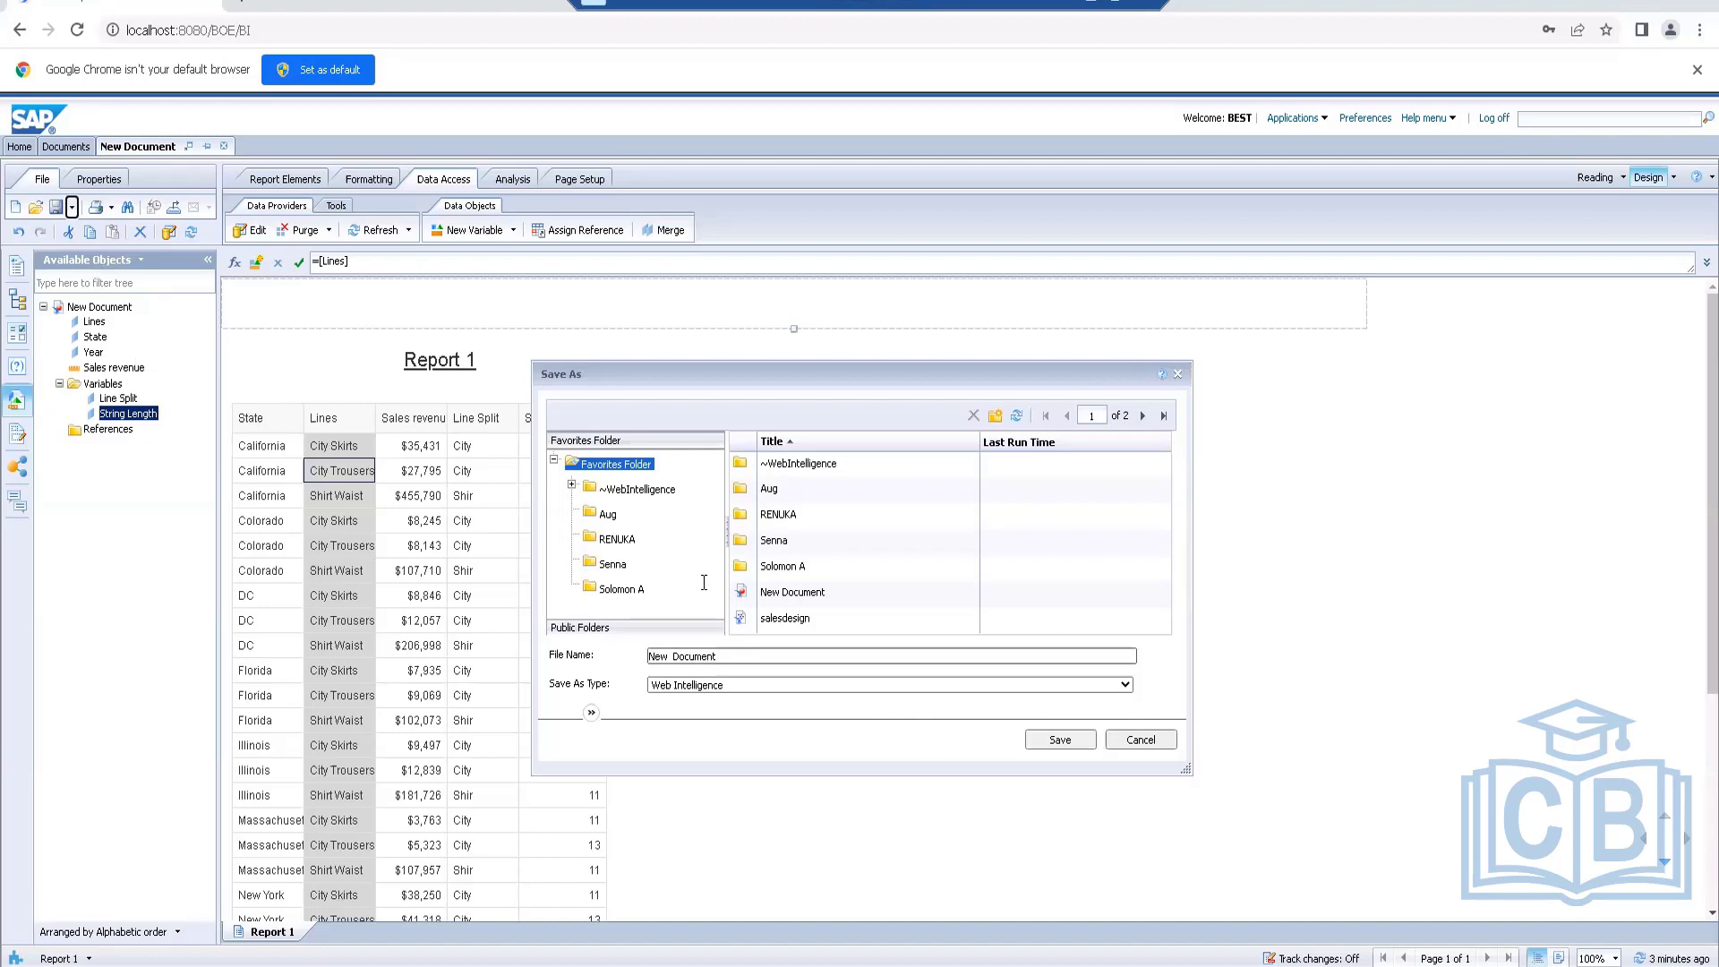
click(622, 540)
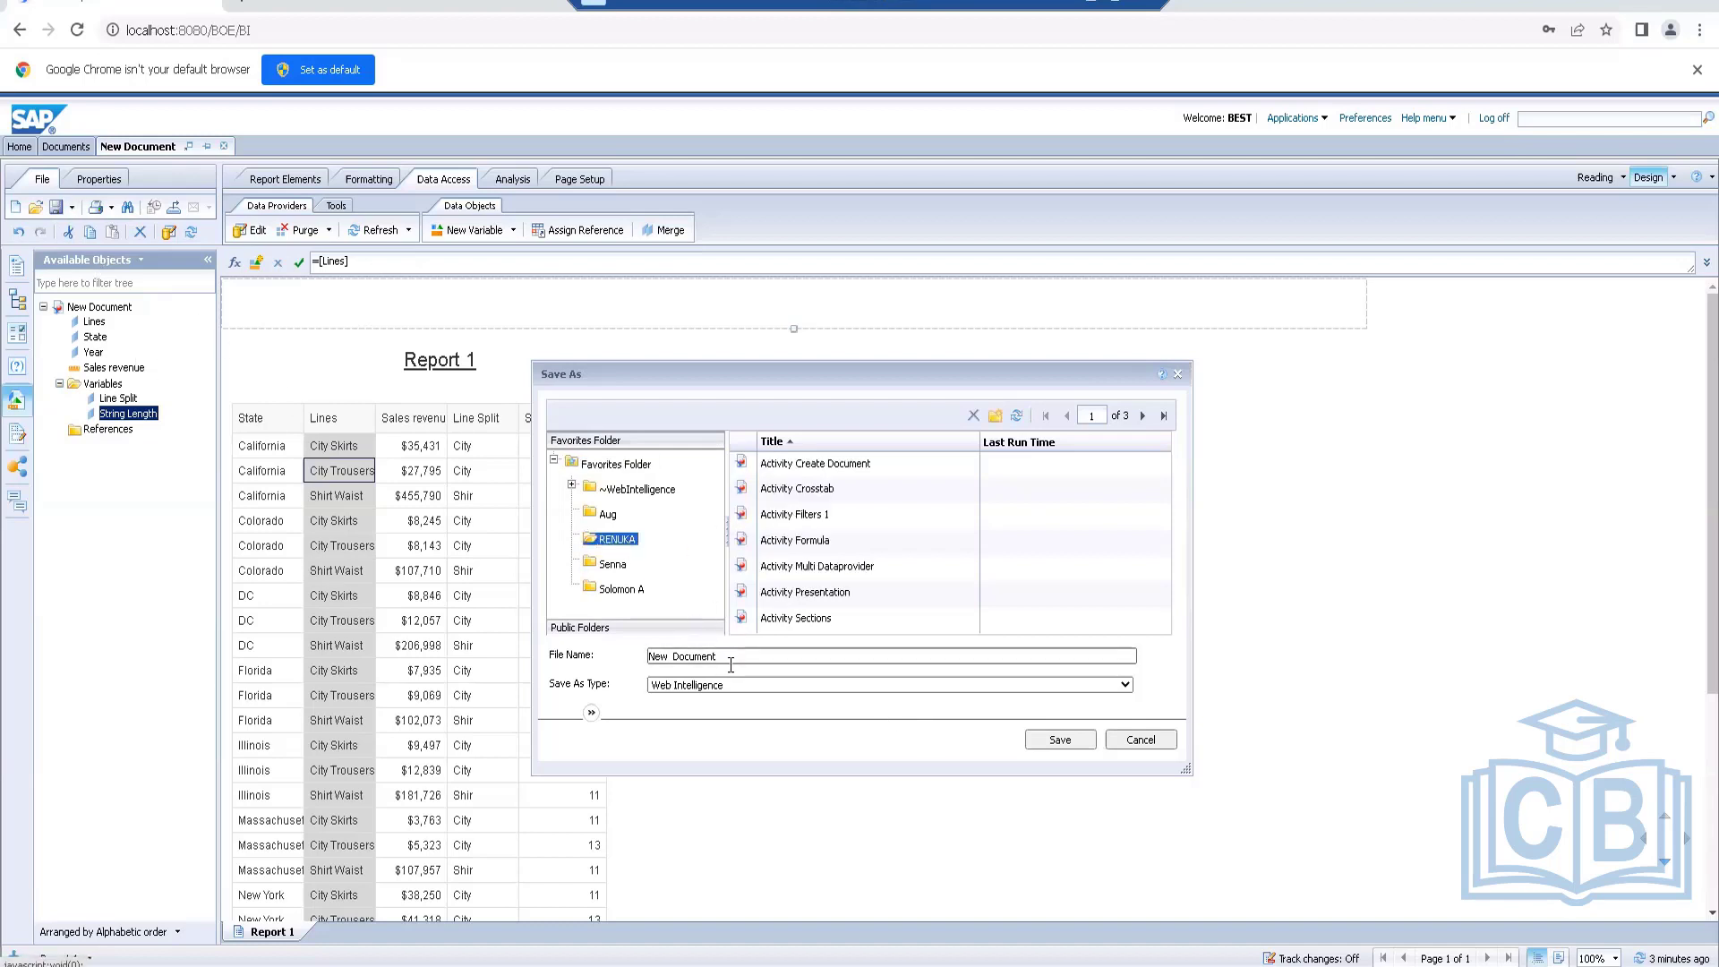
drag(724, 657, 587, 655)
text(String functions - Activity)
key(Return)
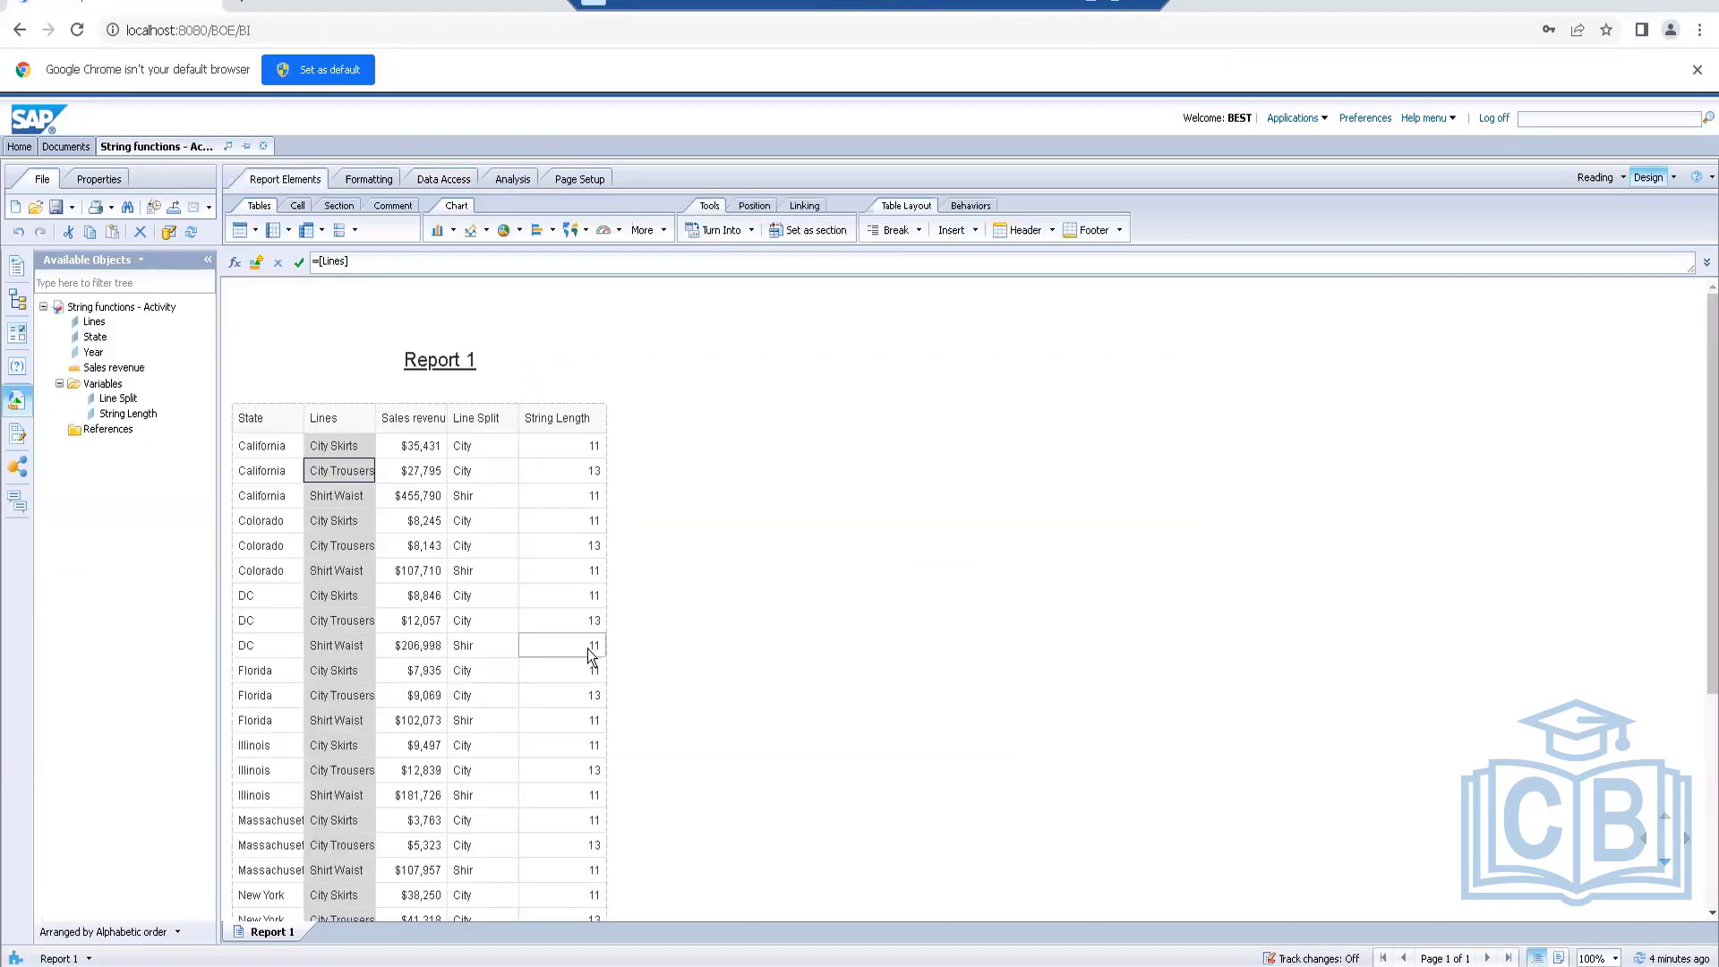
scroll(763, 699, down, 4)
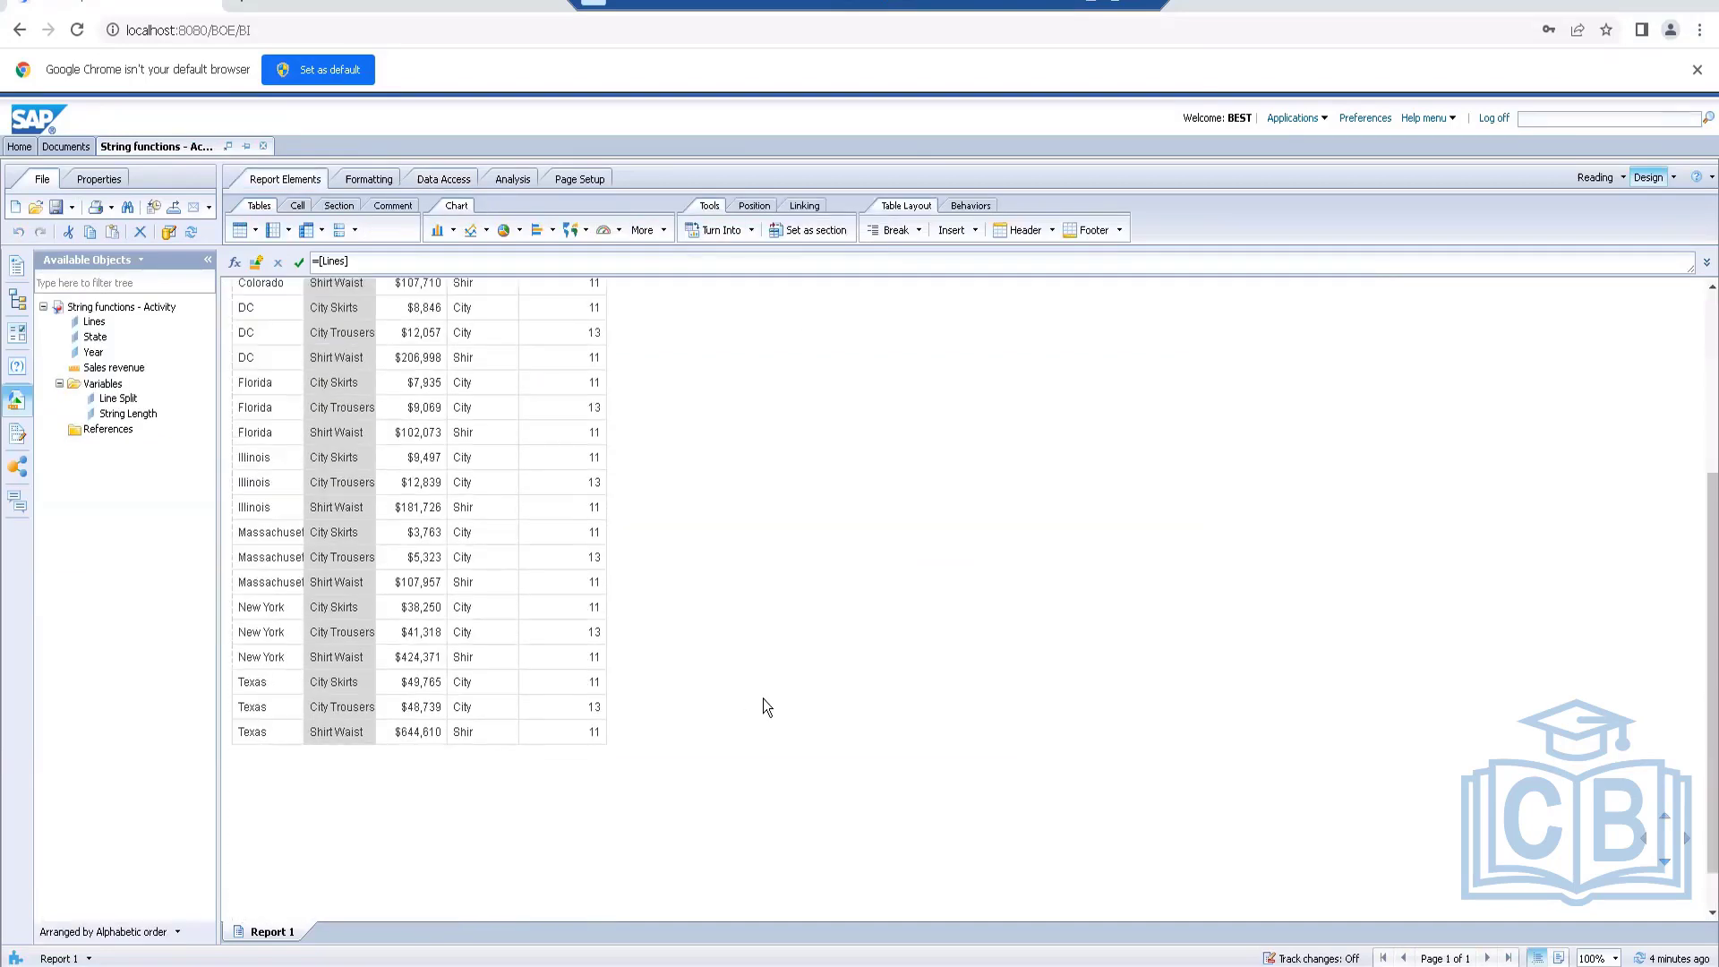
scroll(763, 699, up, 5)
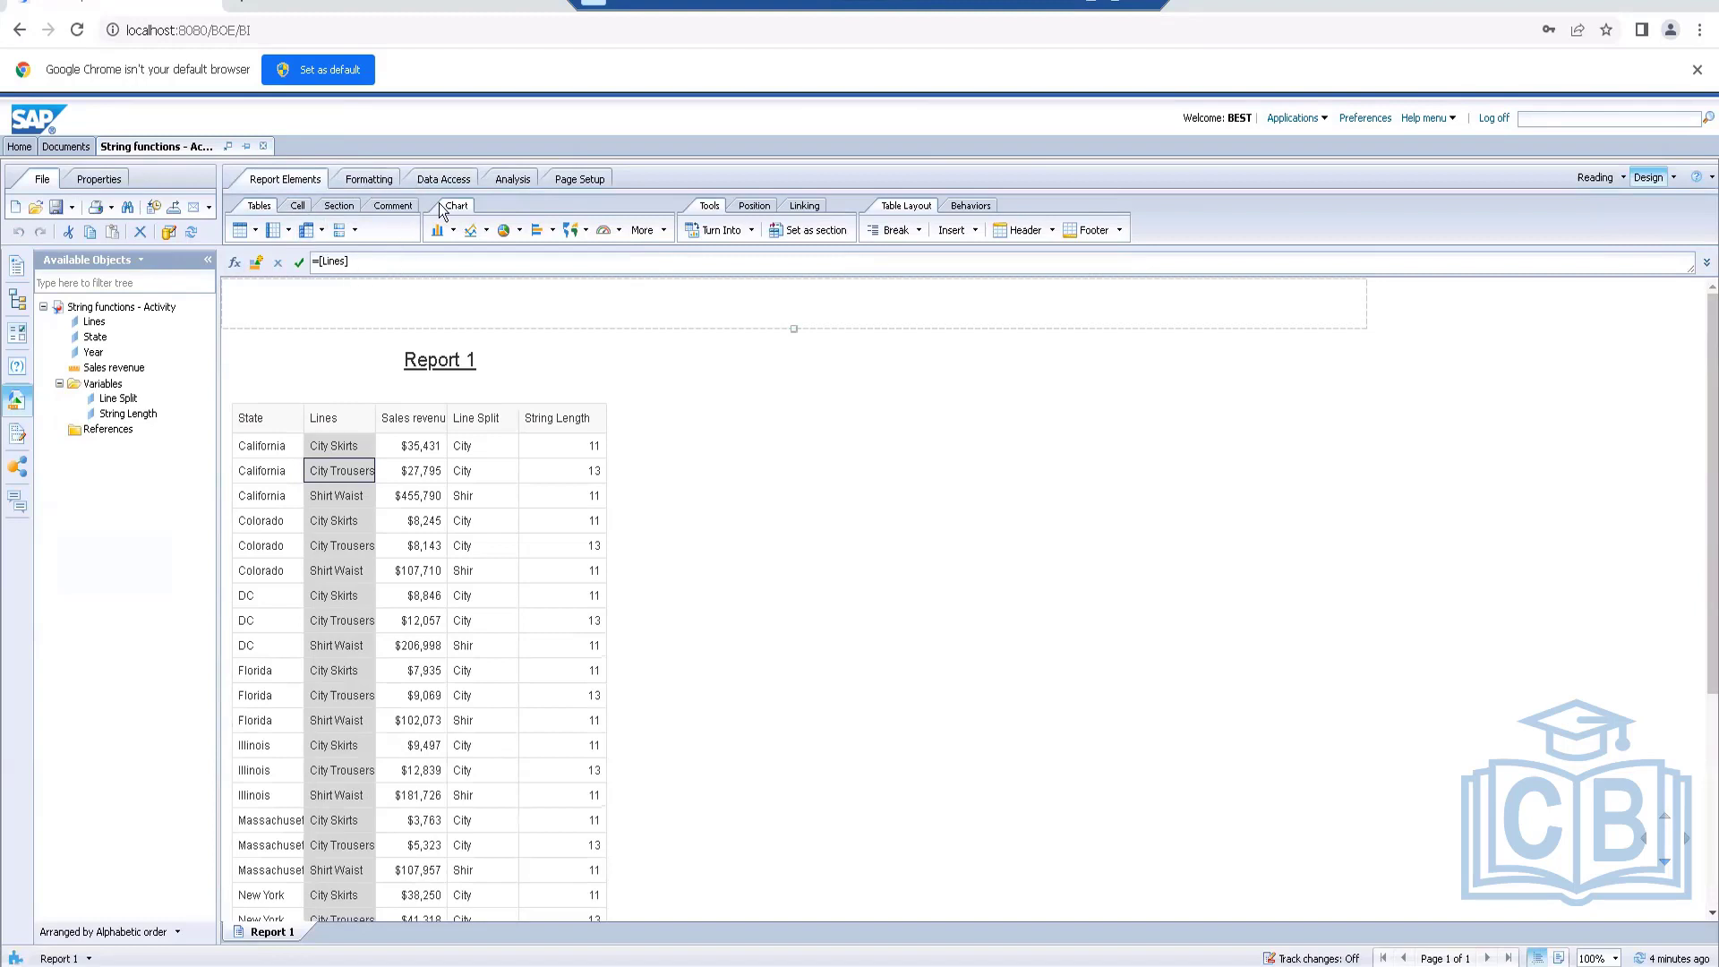
Purge the data of Query 1 from the document, confirming the purge and dismissing the retrieval notice
click(452, 181)
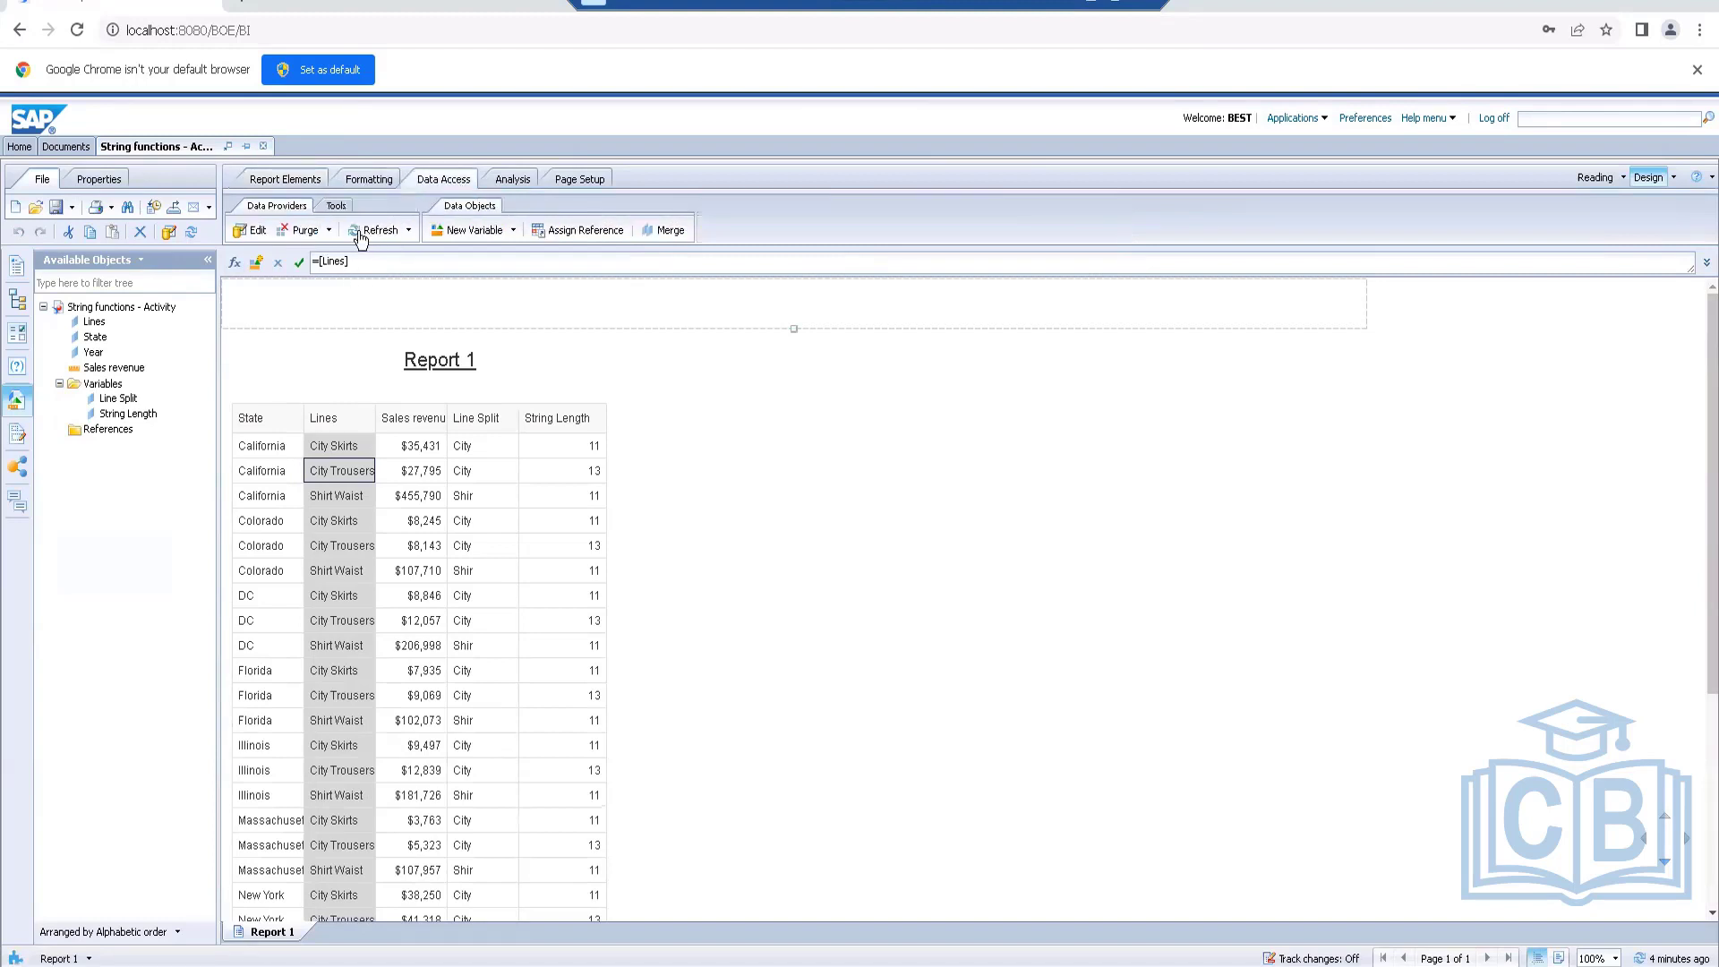
click(311, 233)
click(329, 231)
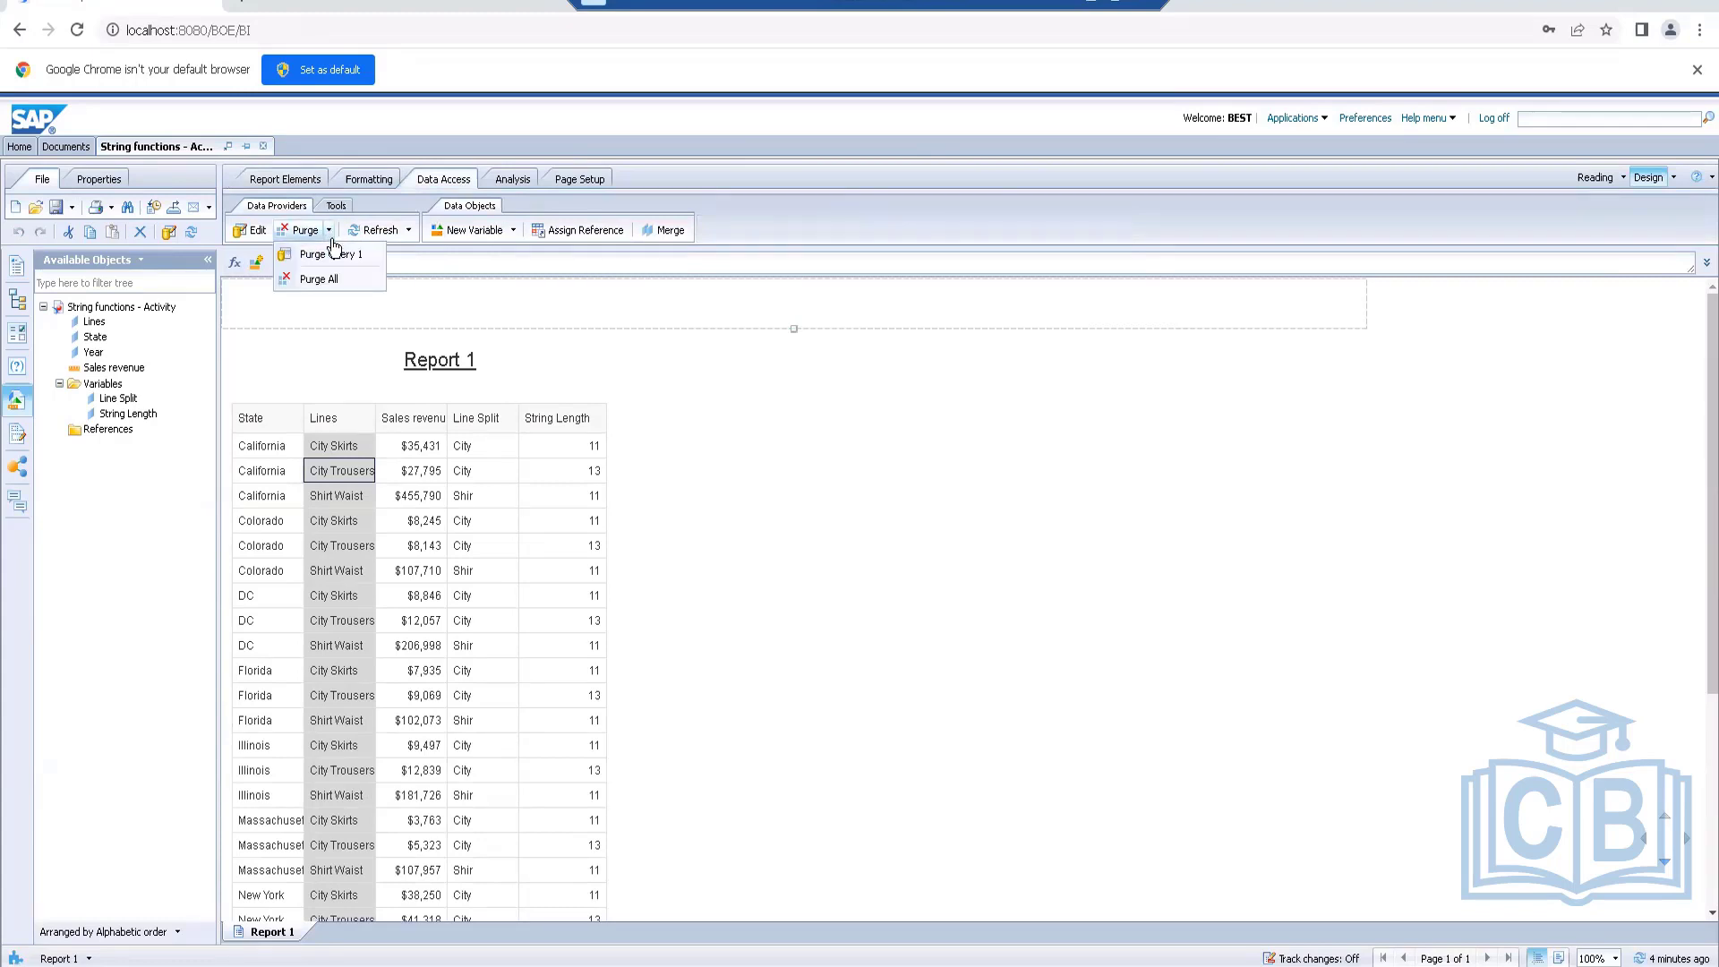
click(827, 566)
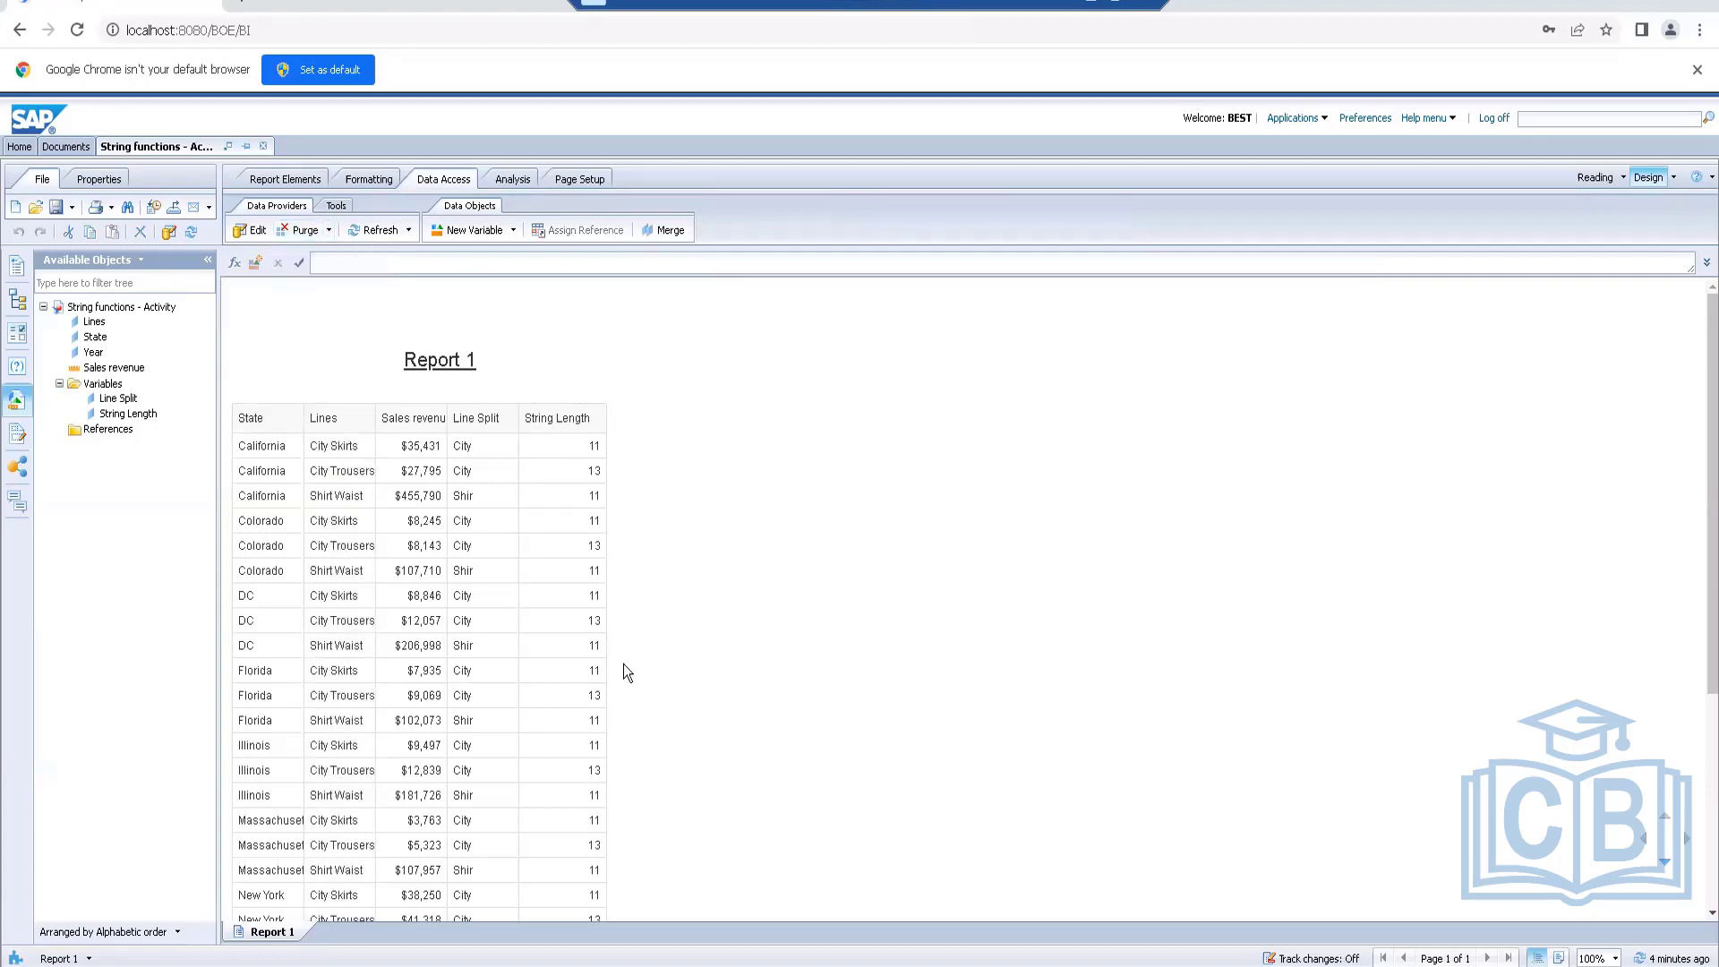
scroll(645, 674, down, 3)
scroll(645, 673, up, 3)
click(329, 232)
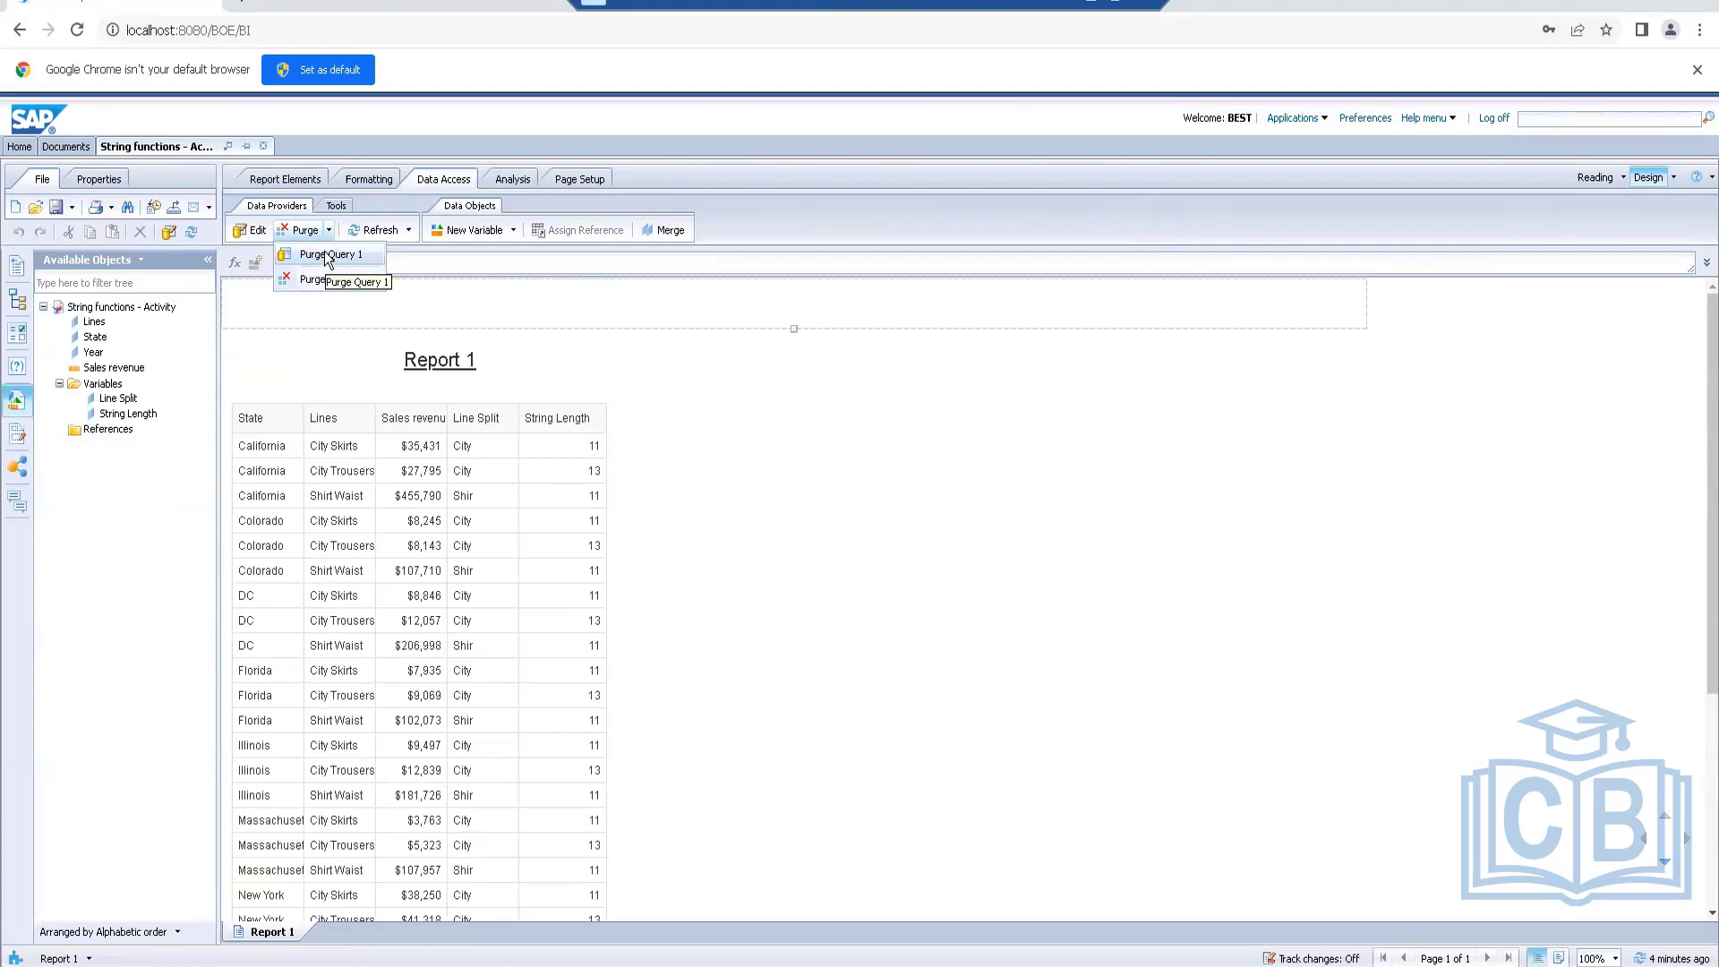
click(327, 255)
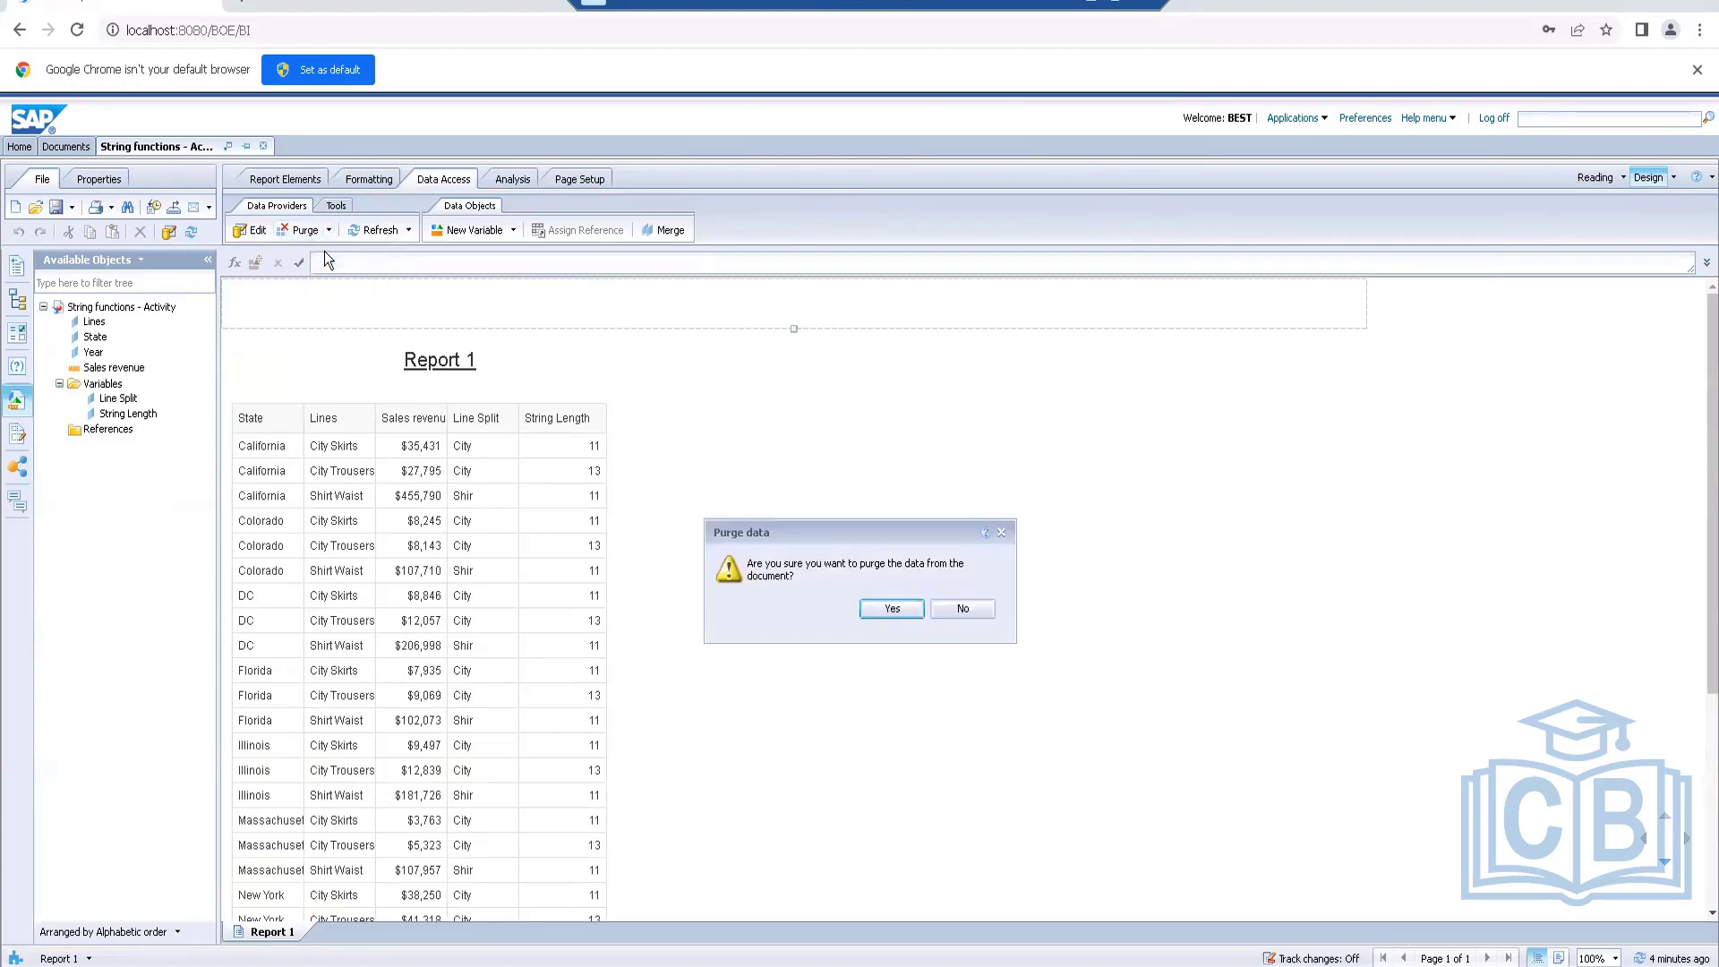
click(872, 614)
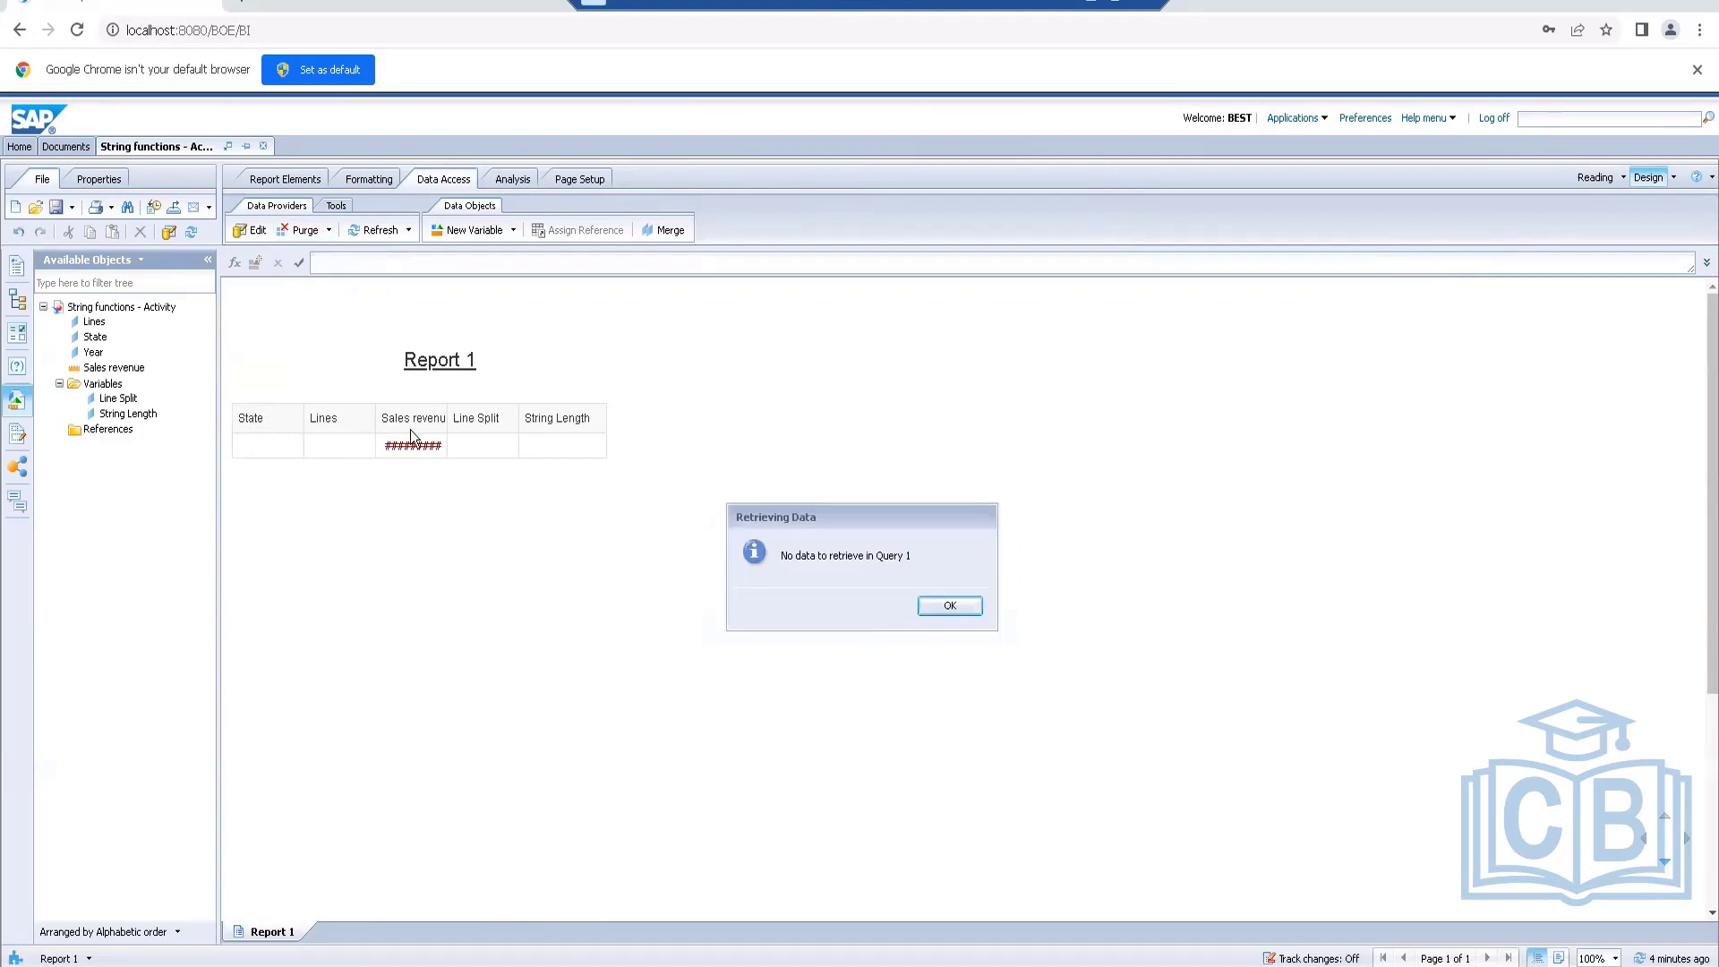
click(956, 608)
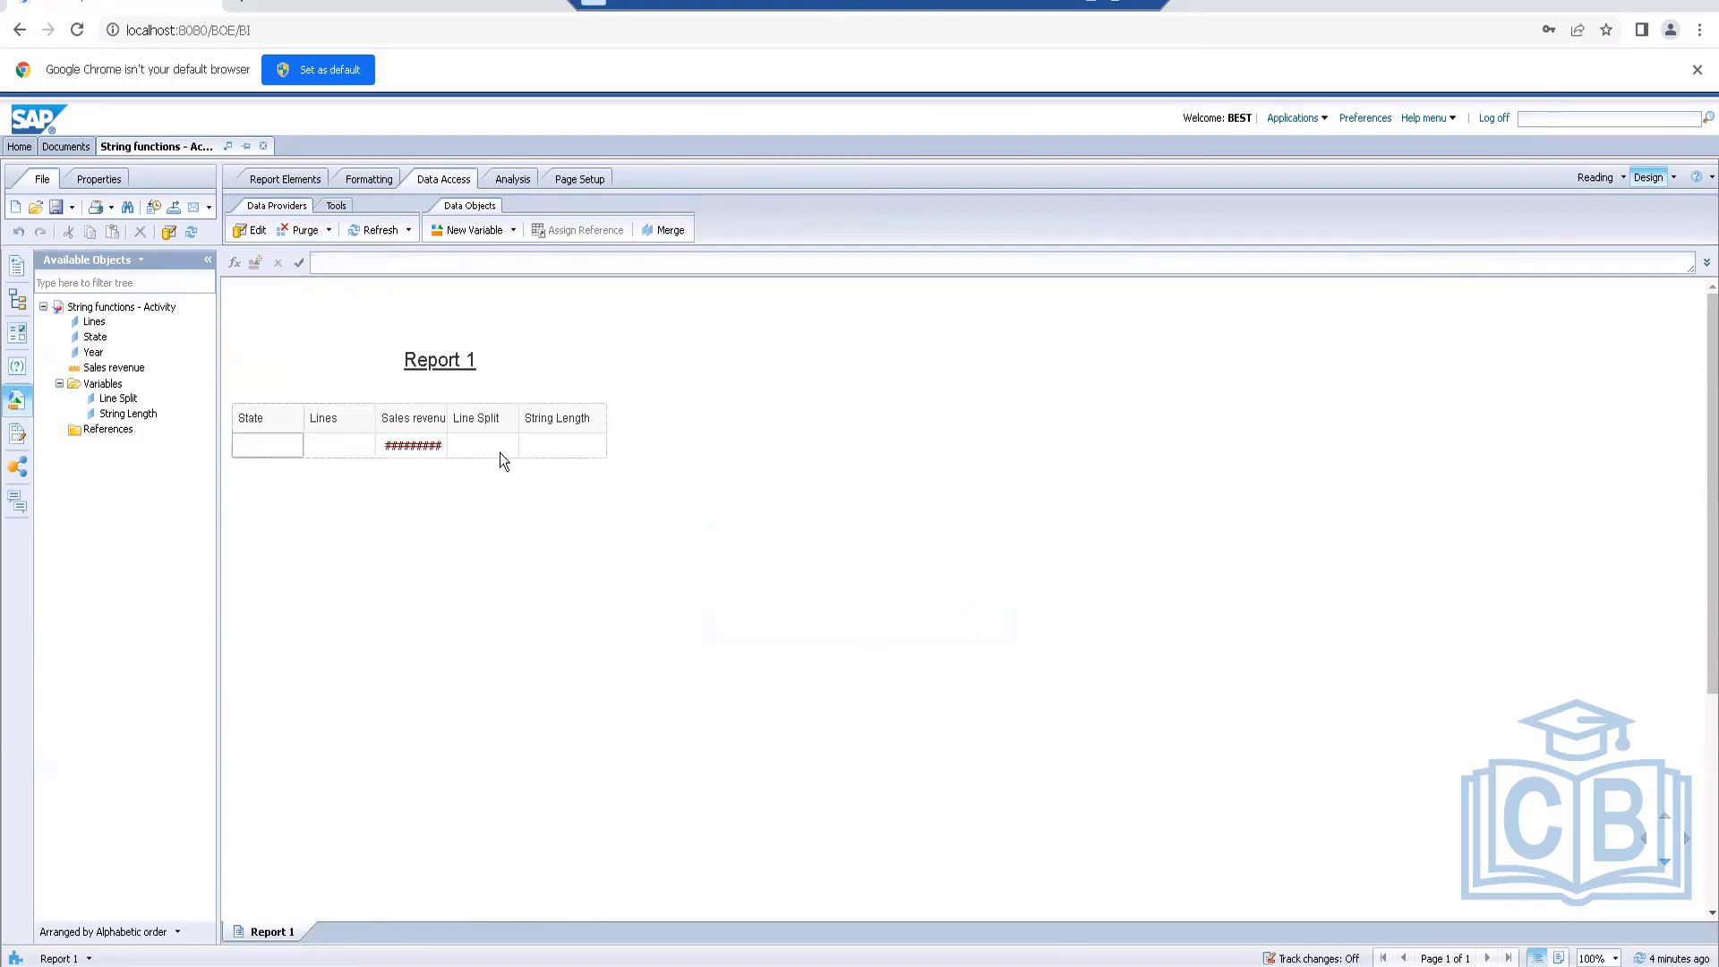
Refresh the document's query to retrieve the report data again
click(191, 232)
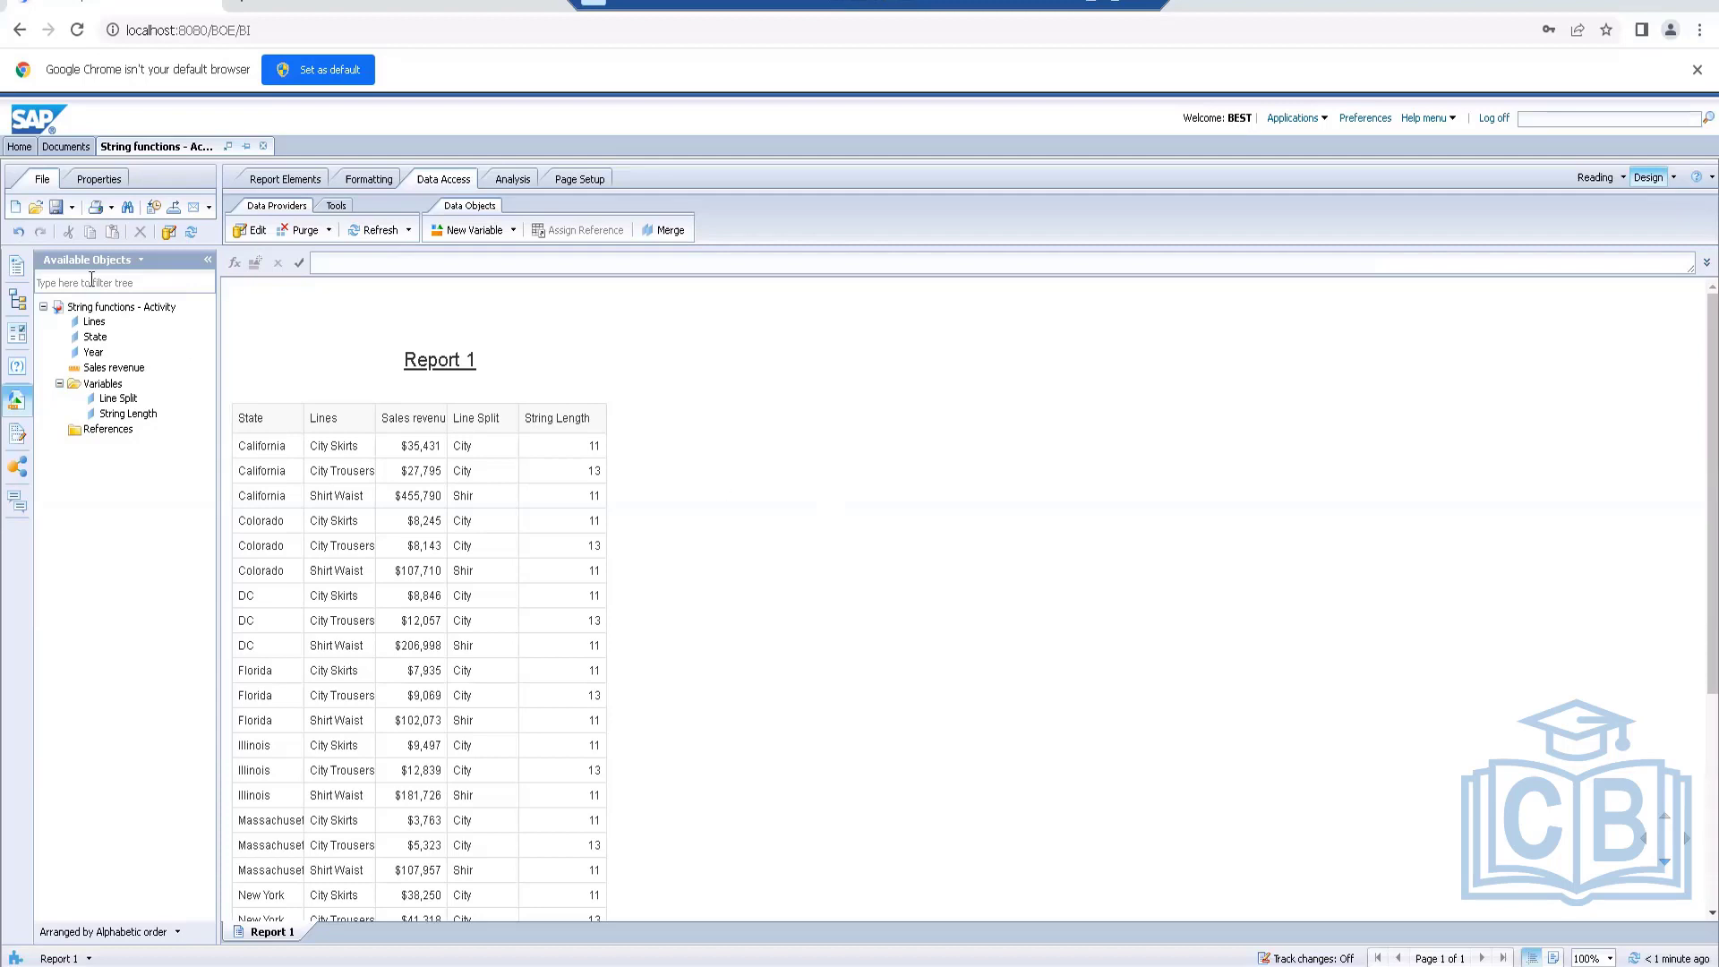
click(306, 236)
click(299, 305)
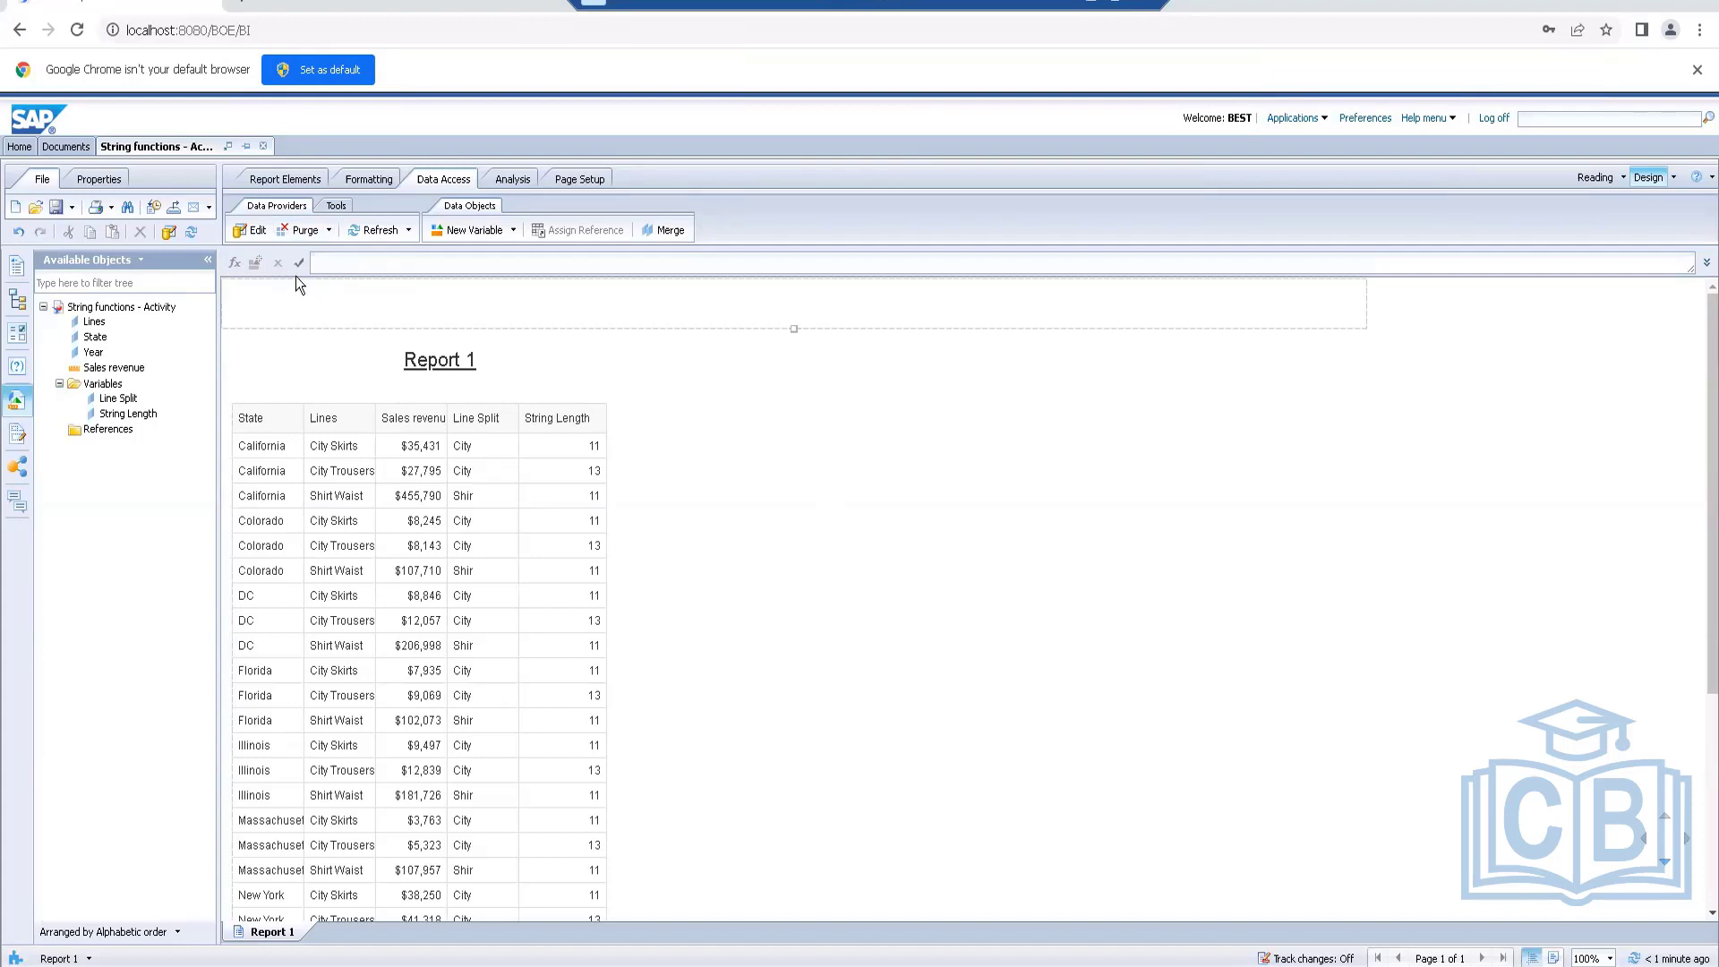